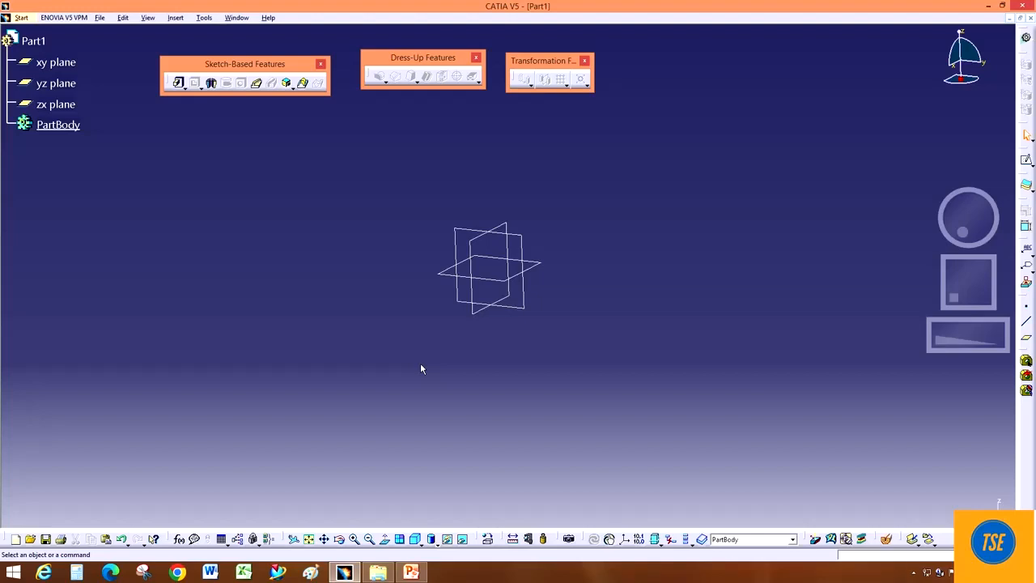
- Switch to PowerPoint and review the CATIA V5R25 topic list and the "How to Set Unit" slide
click(411, 572)
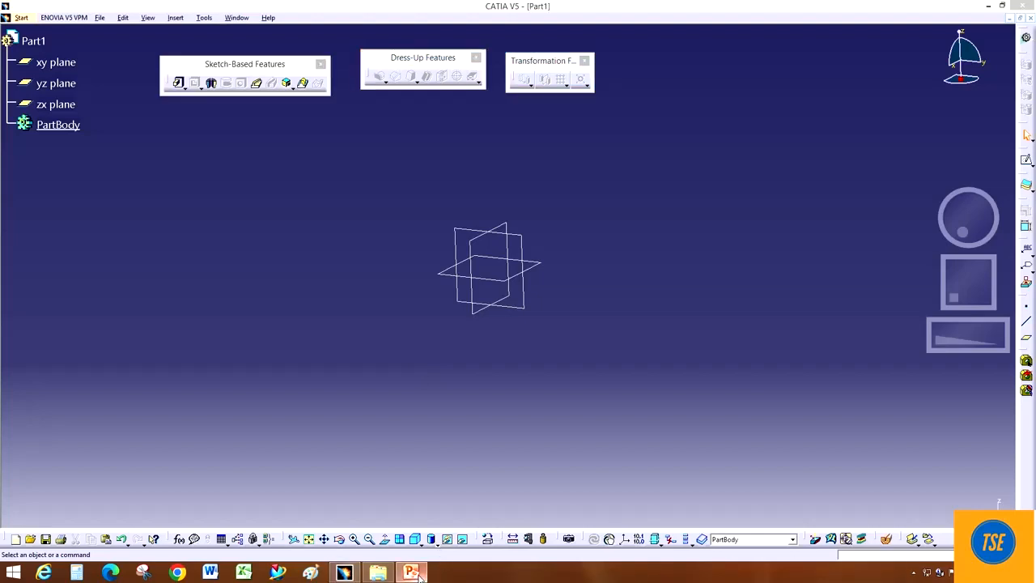
triple_click(483, 246)
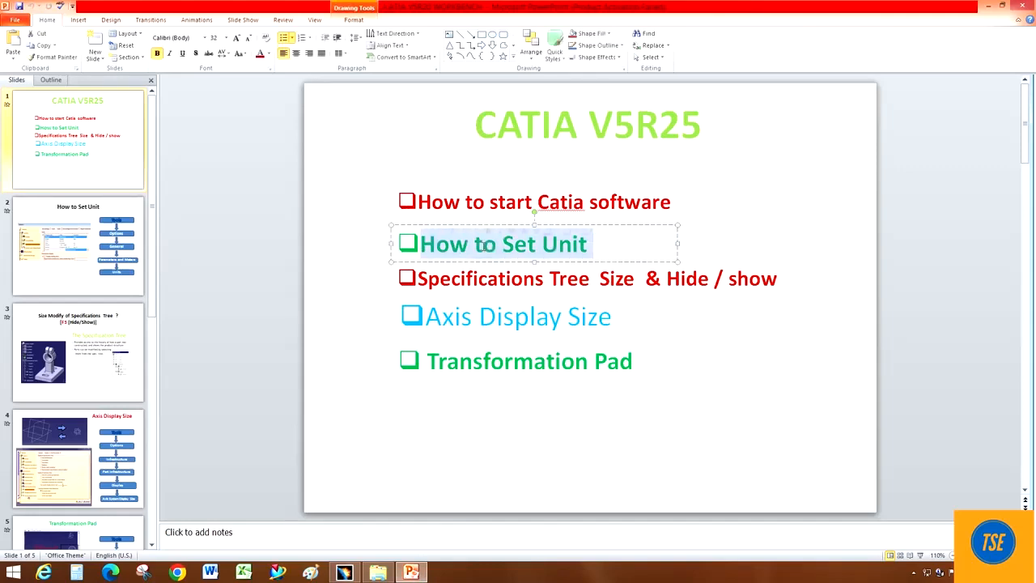
click(755, 403)
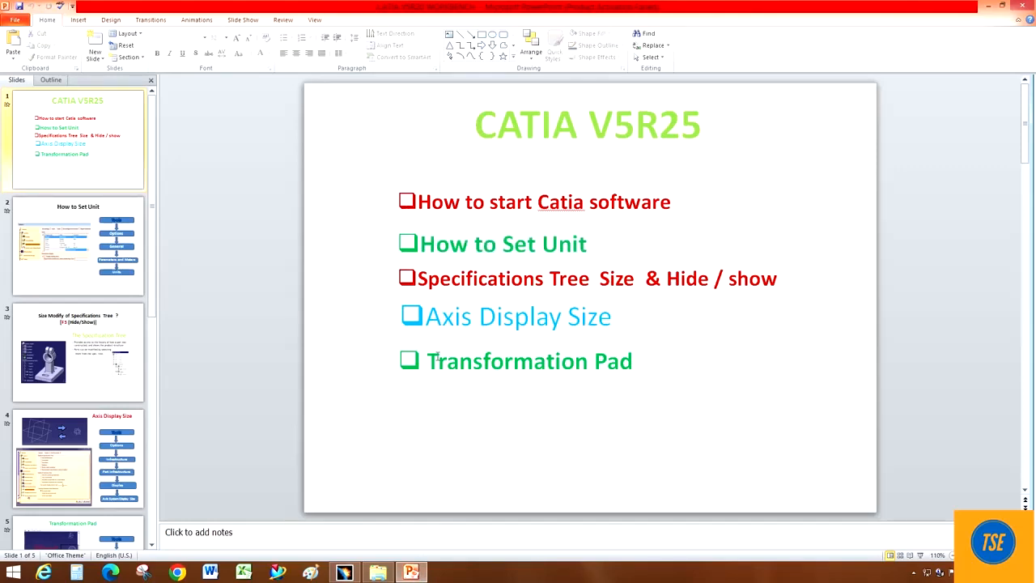
click(108, 276)
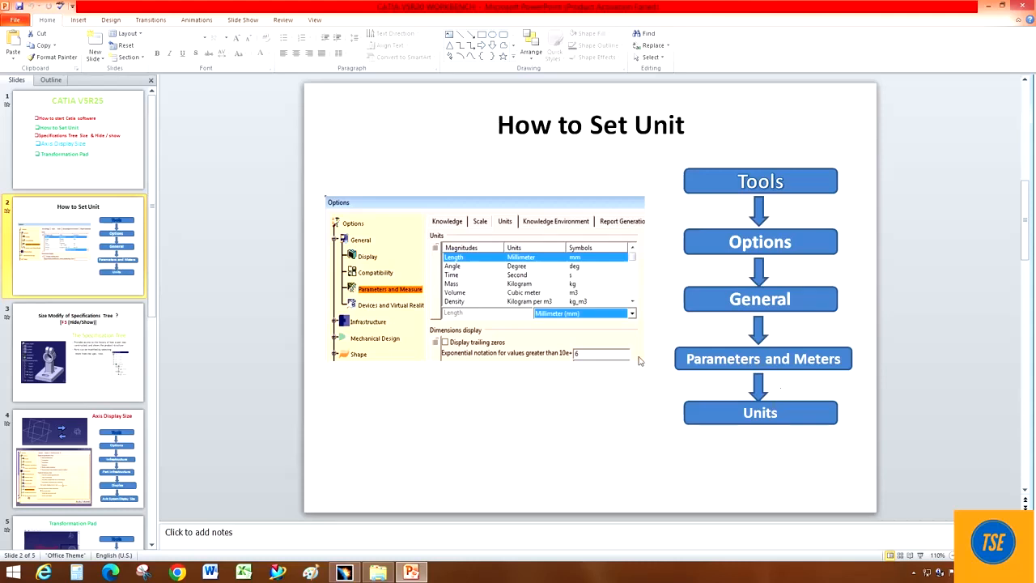
- Switch to CATIA and set the length unit to Millimeter (mm) in the Parameters and Measure options
click(352, 571)
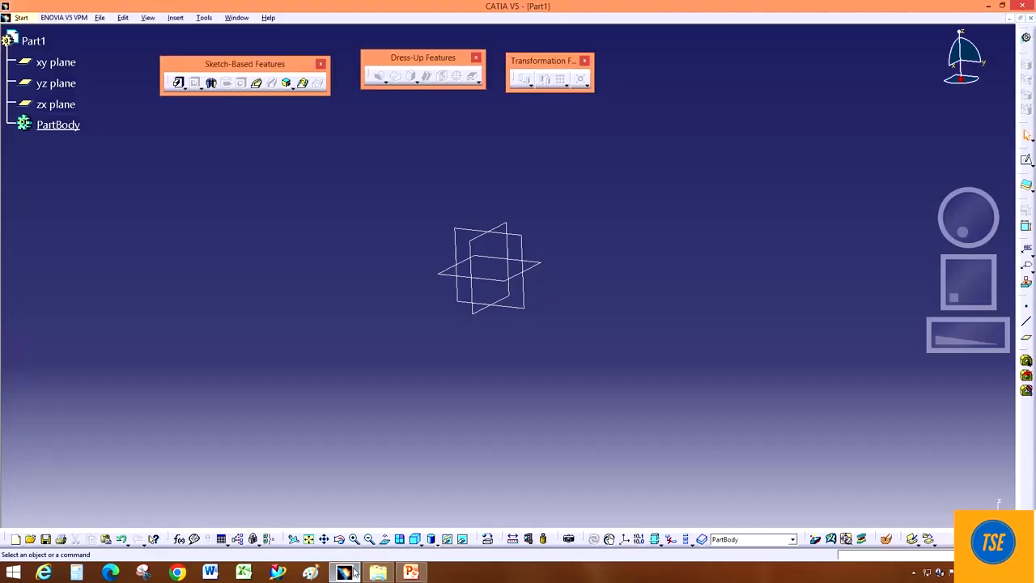
click(205, 18)
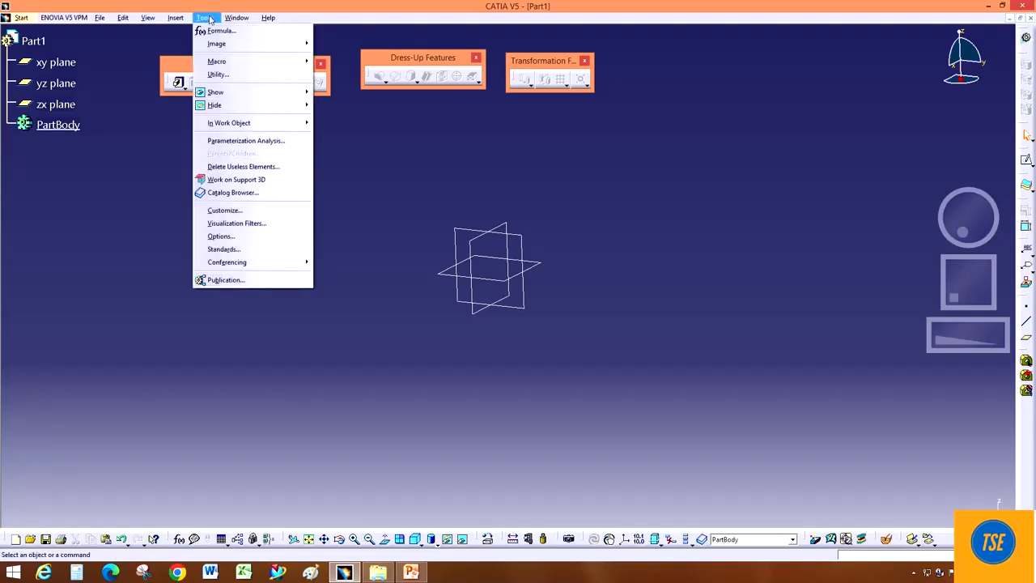
click(242, 236)
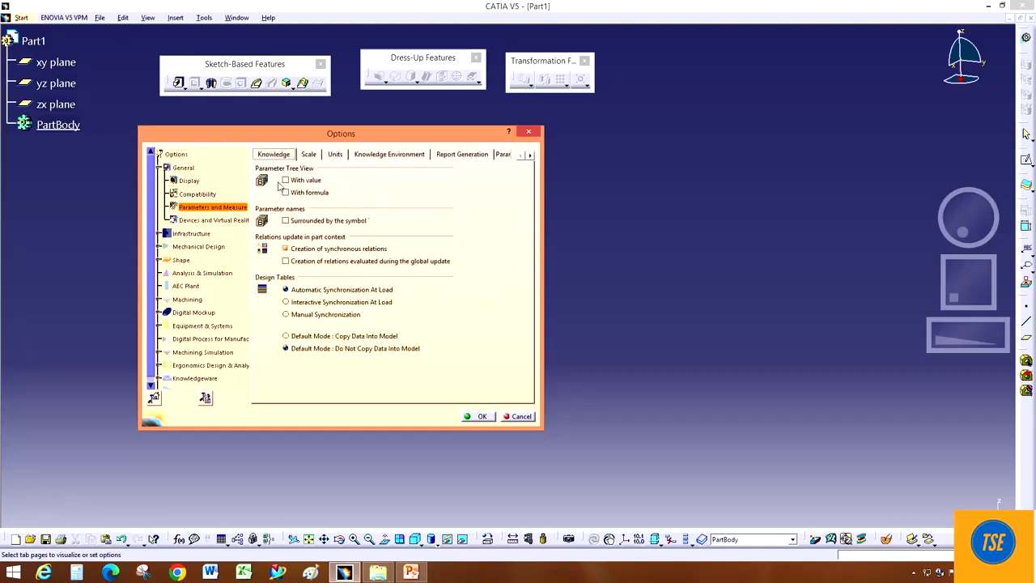
click(337, 153)
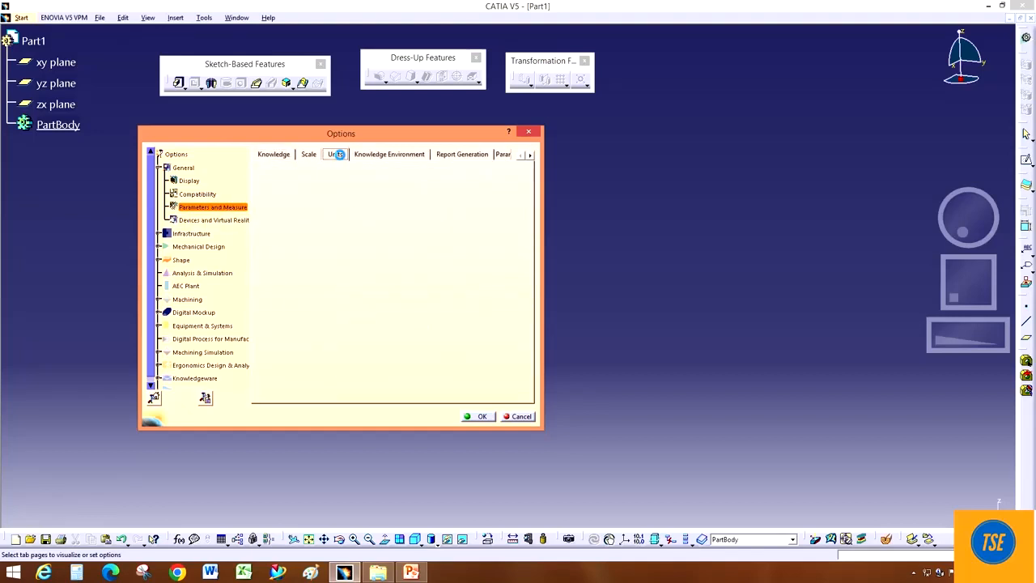
click(419, 242)
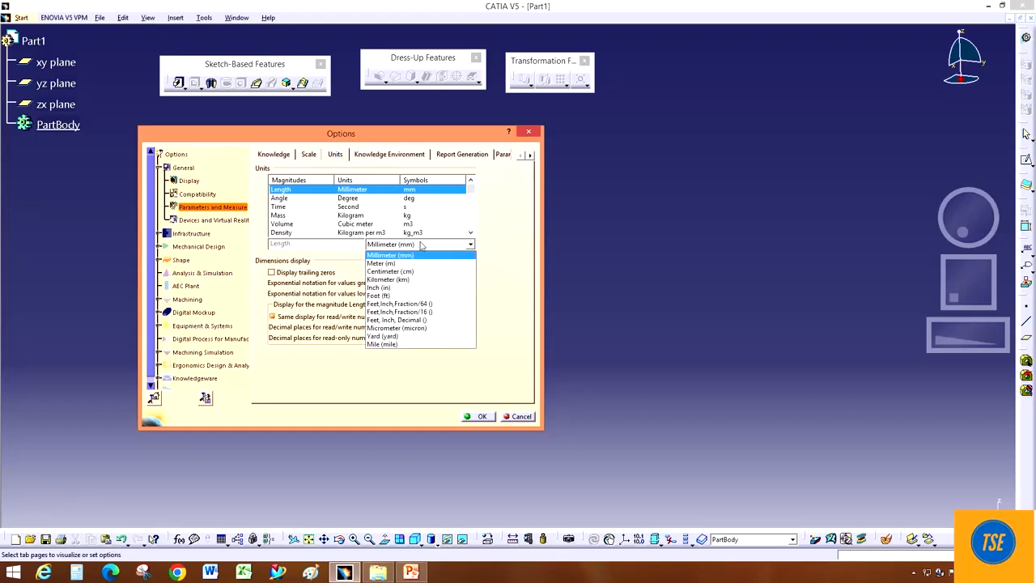
click(419, 244)
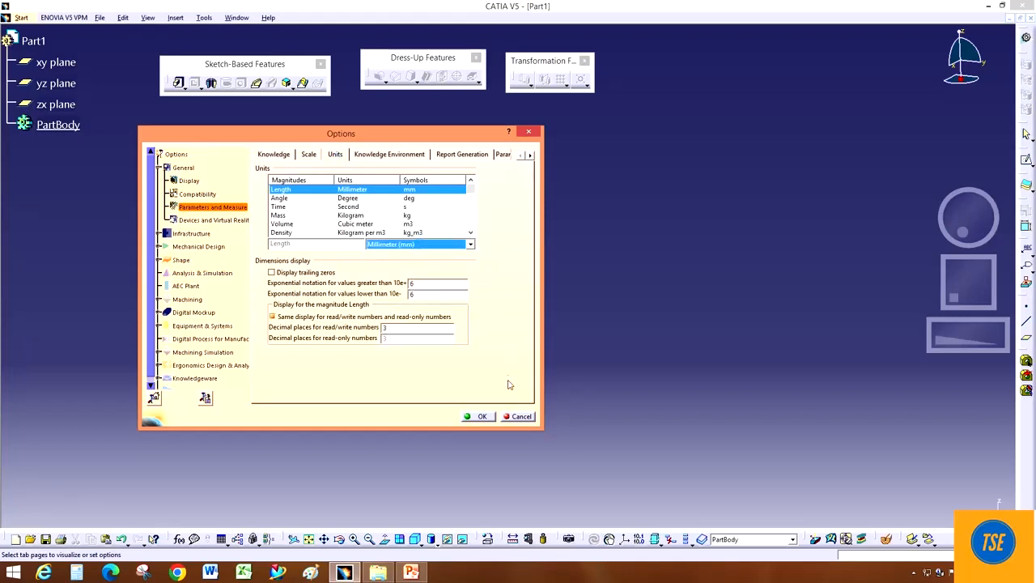
click(483, 417)
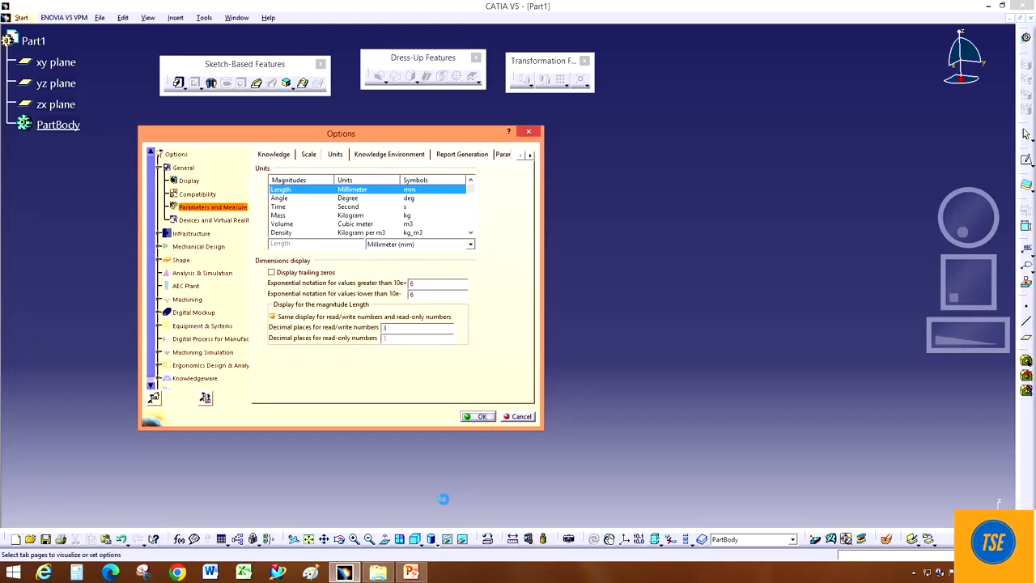
- Switch to PowerPoint and review the topic list and the slide on resizing and hiding the specification tree
click(412, 572)
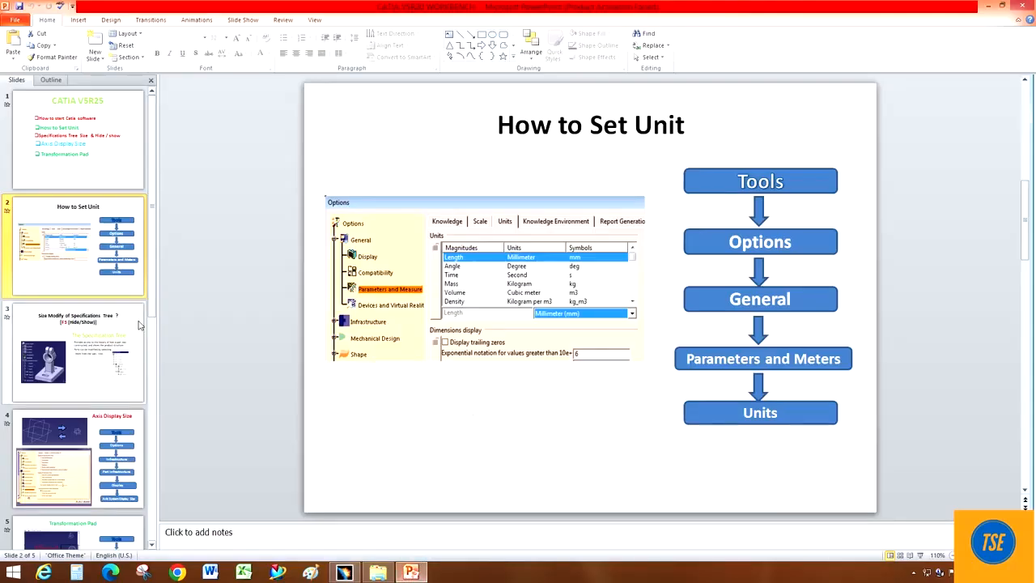
click(115, 153)
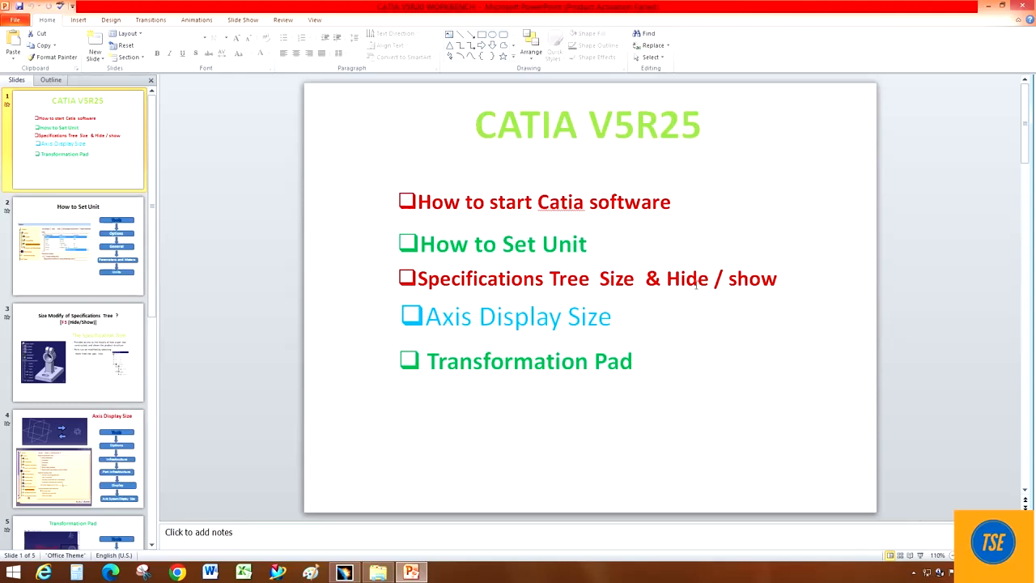
click(81, 356)
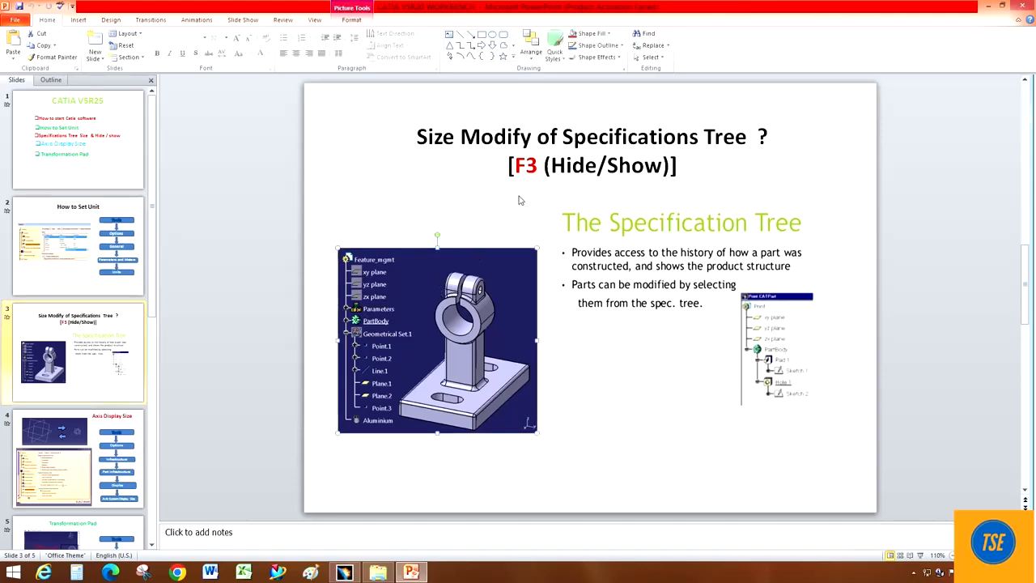
click(533, 165)
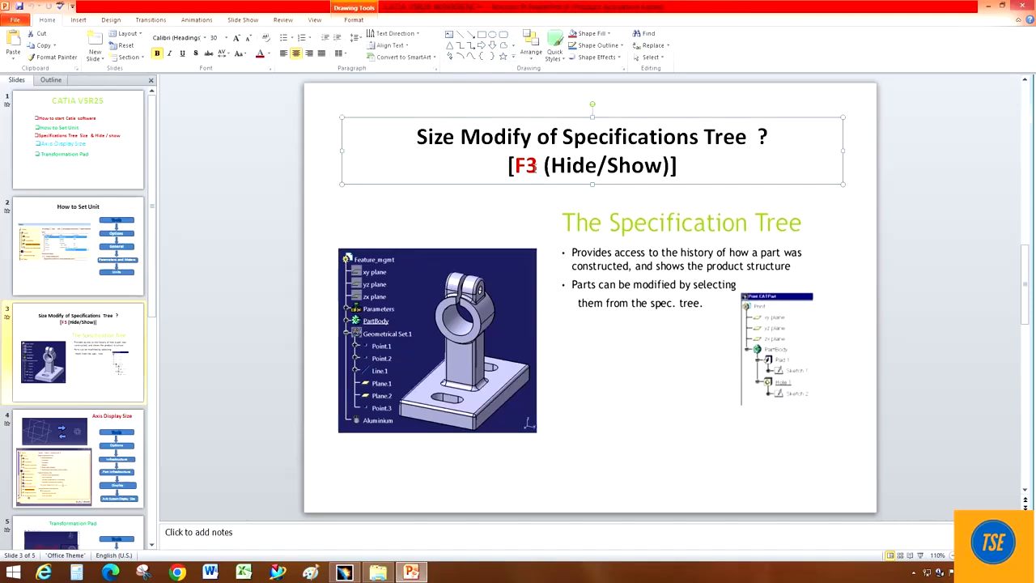
- Switch to CATIA and shift the specification tree slightly inward from the window's edge
click(344, 572)
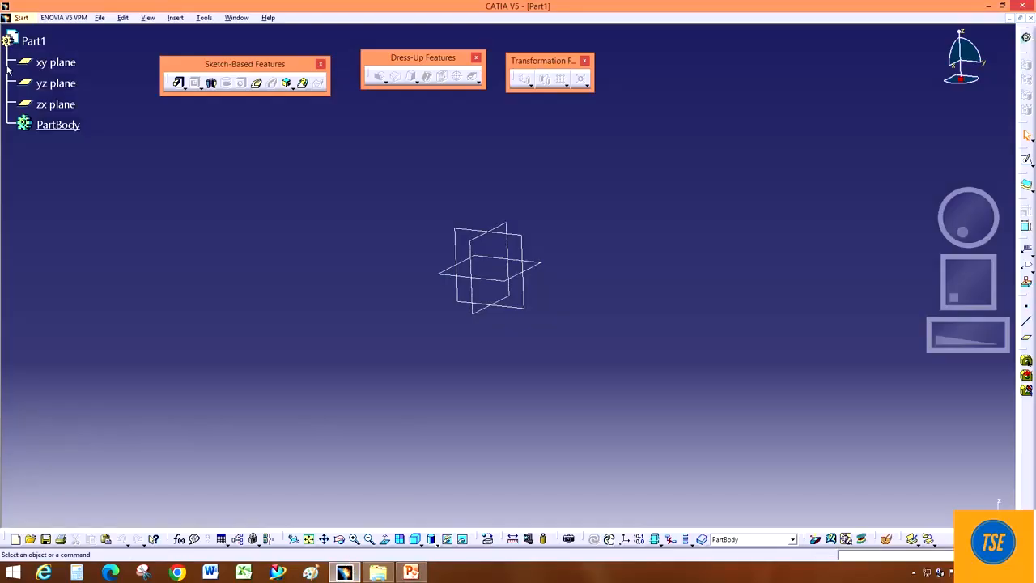
mouse_move(7, 66)
mouse_down()
mouse_move(39, 108)
mouse_move(226, 192)
mouse_move(100, 134)
mouse_move(17, 71)
mouse_up()
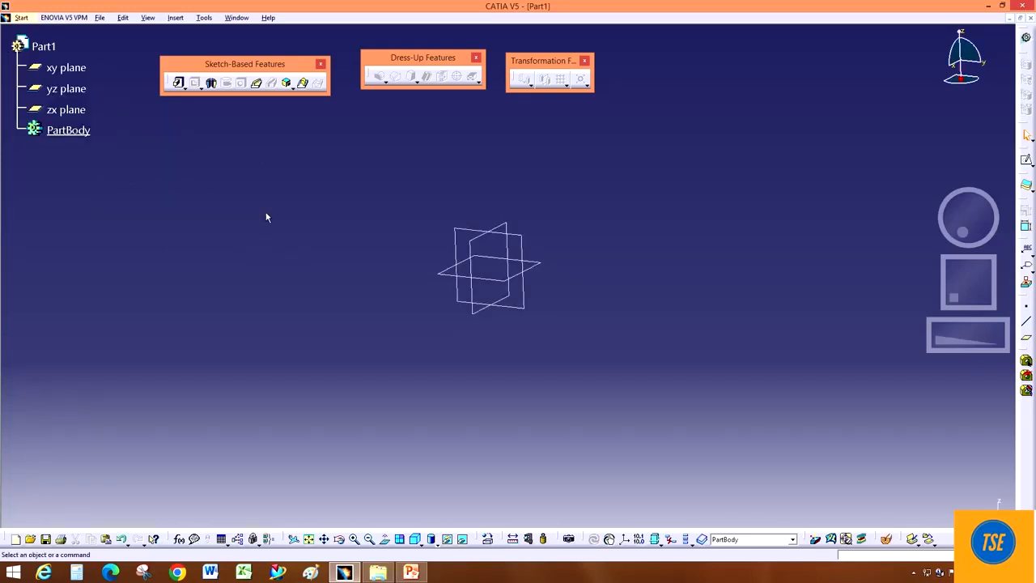
- Recheck the specification tree slide in PowerPoint, and in CATIA shrink the specification tree and enlarge it again
click(411, 572)
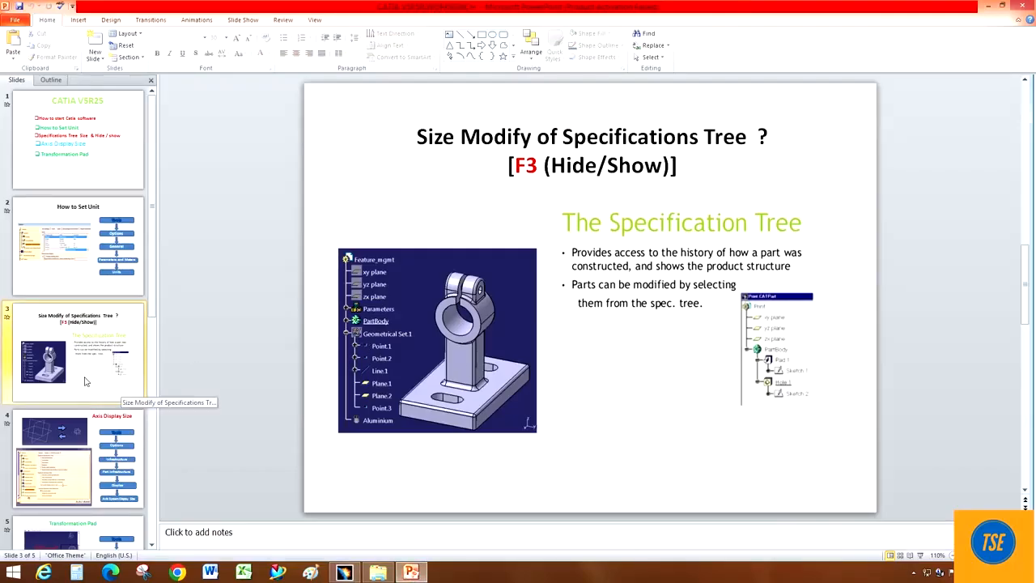
click(344, 572)
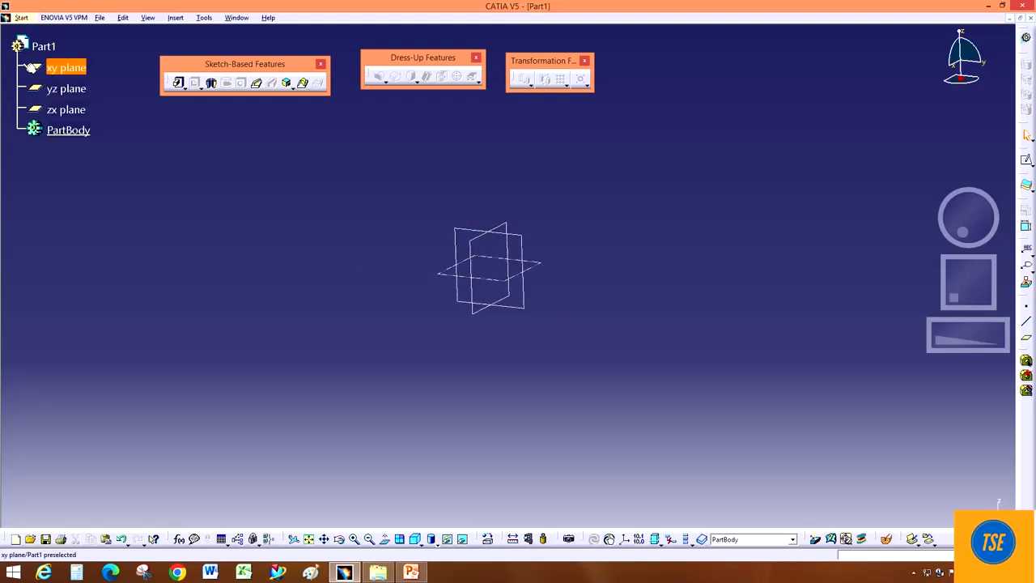
click(70, 132)
click(402, 301)
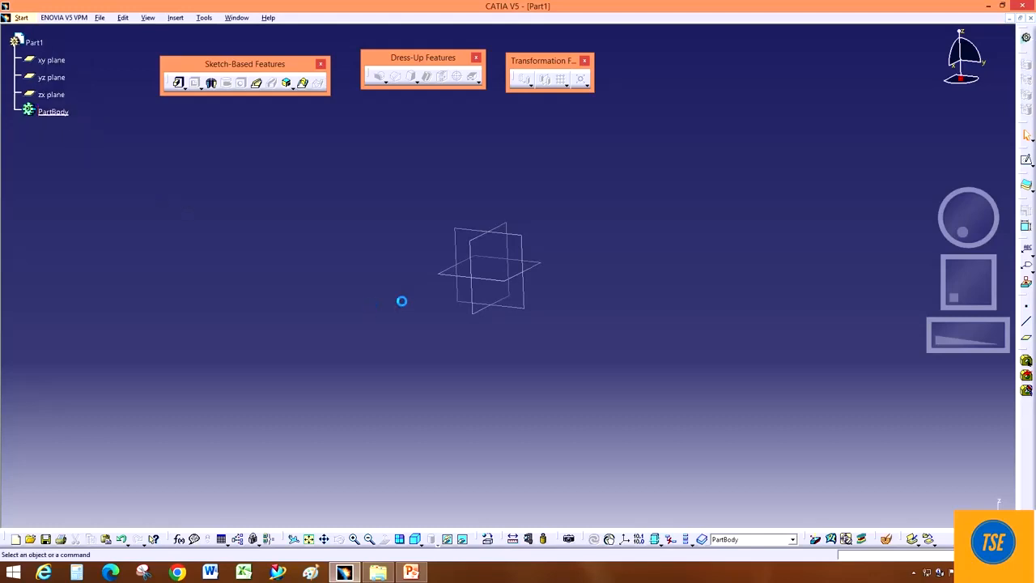
click(260, 83)
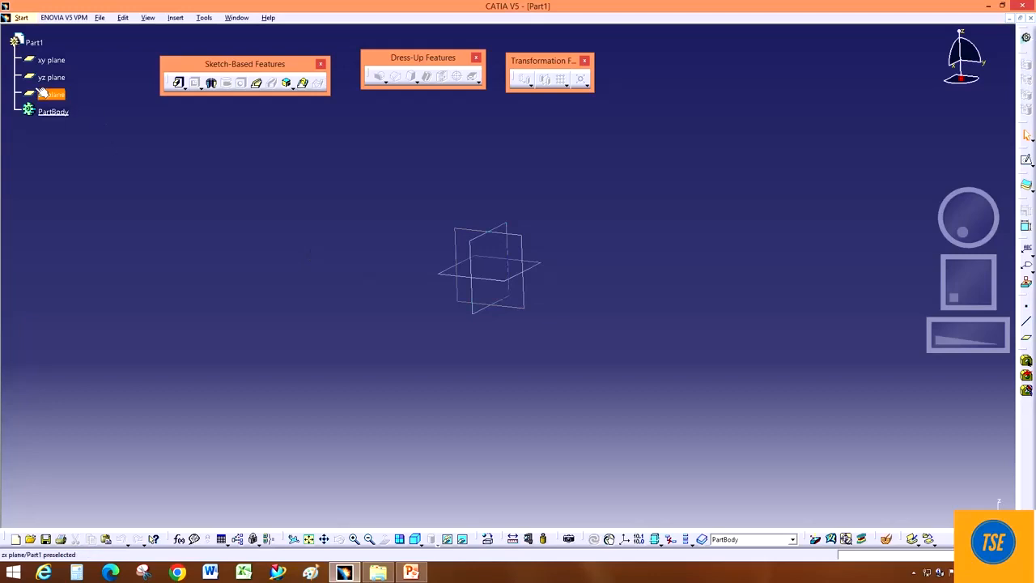
ctrl+scroll(95, 172, up, 2)
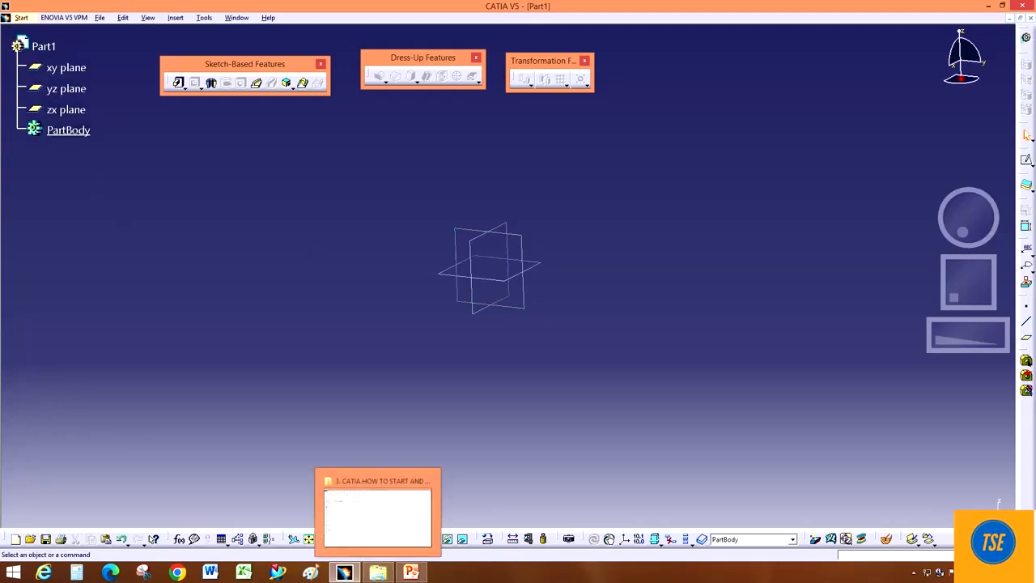
- Switch to PowerPoint and review the Axis Display Size topic and its slide with the option path
click(411, 572)
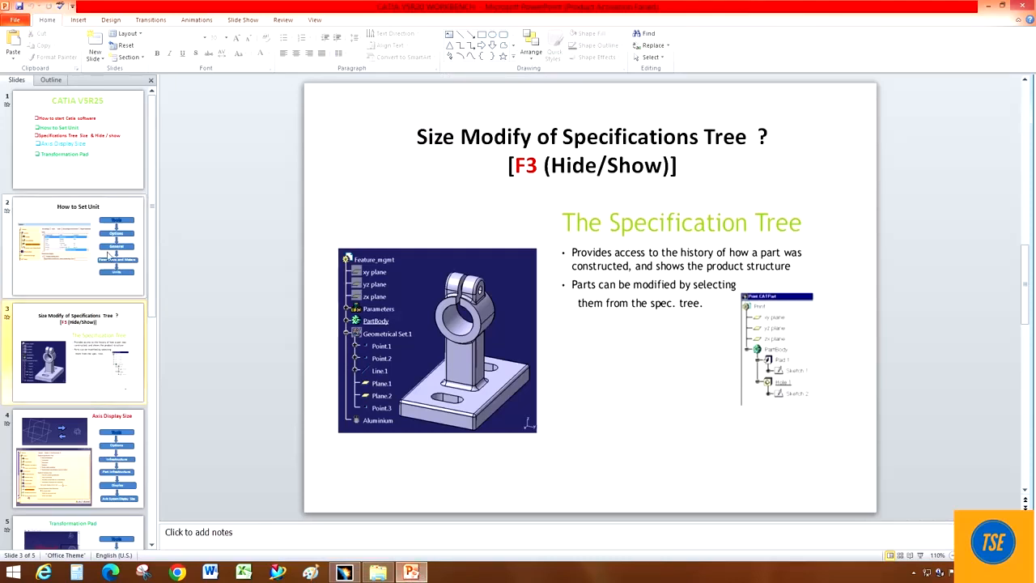
click(125, 166)
double_click(493, 323)
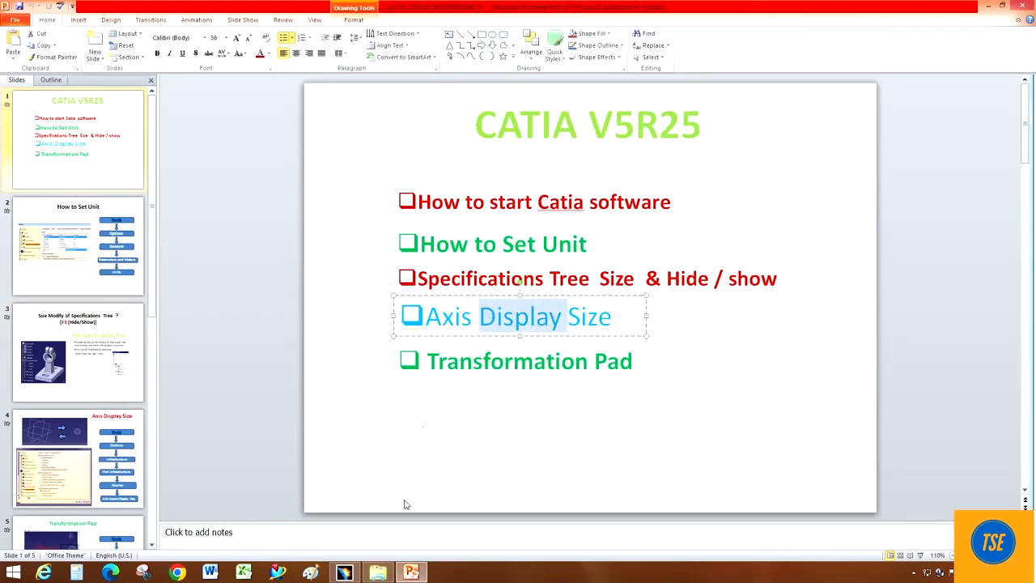
click(344, 572)
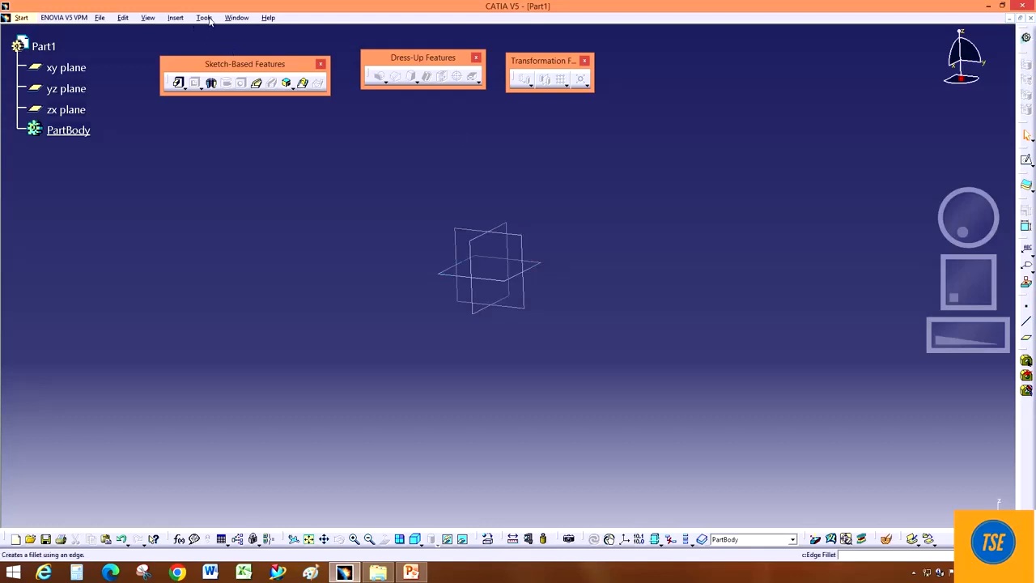
click(412, 572)
click(113, 461)
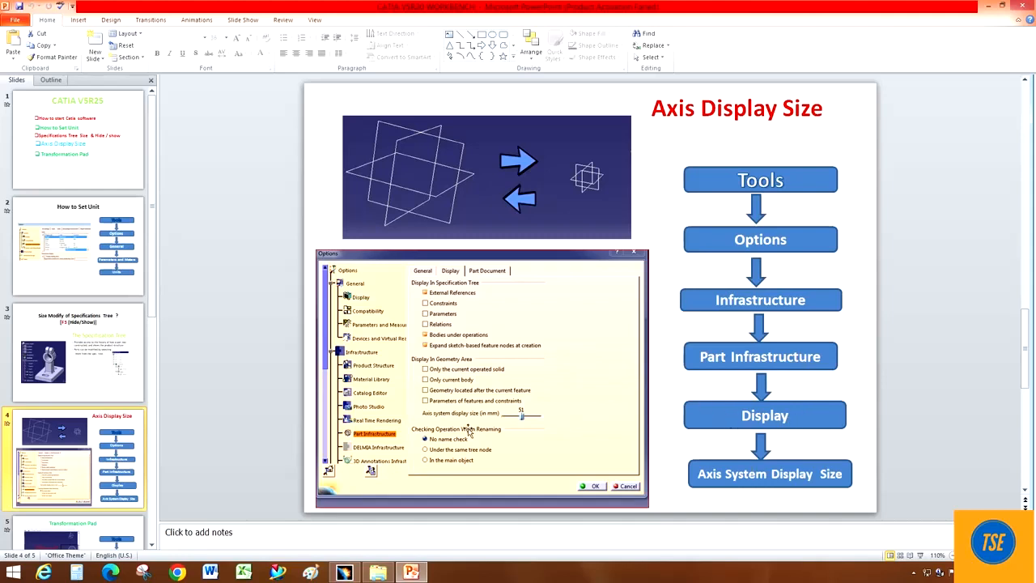
- Switch to CATIA and reduce the axis system display size to 7 mm in the Part Infrastructure display options
click(344, 572)
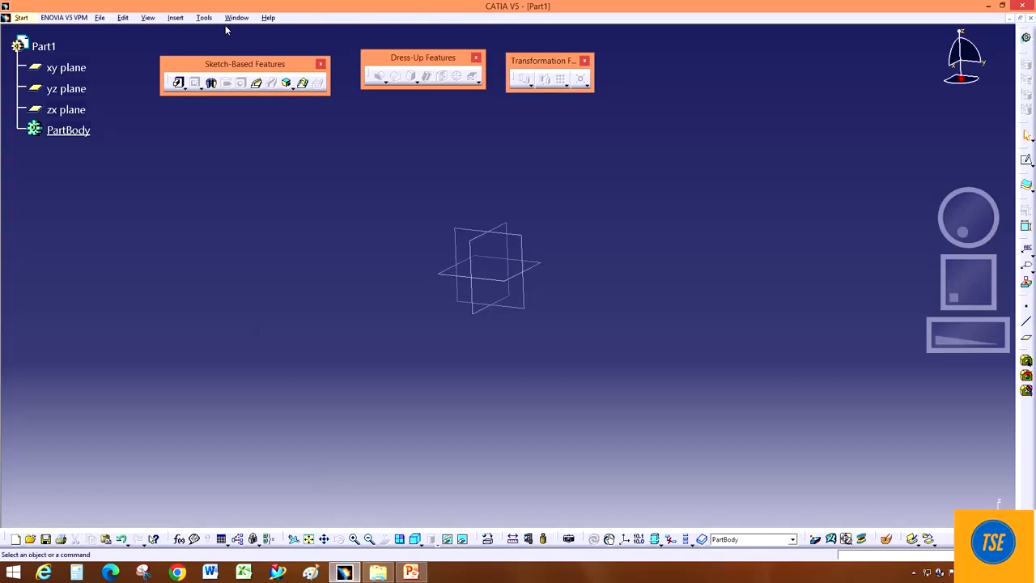
click(204, 17)
click(220, 235)
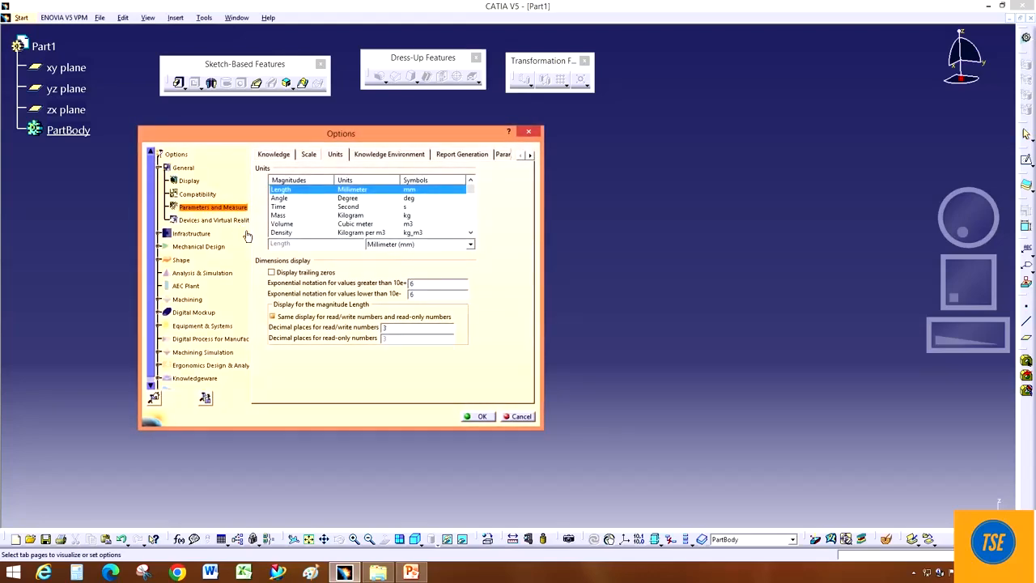
click(188, 234)
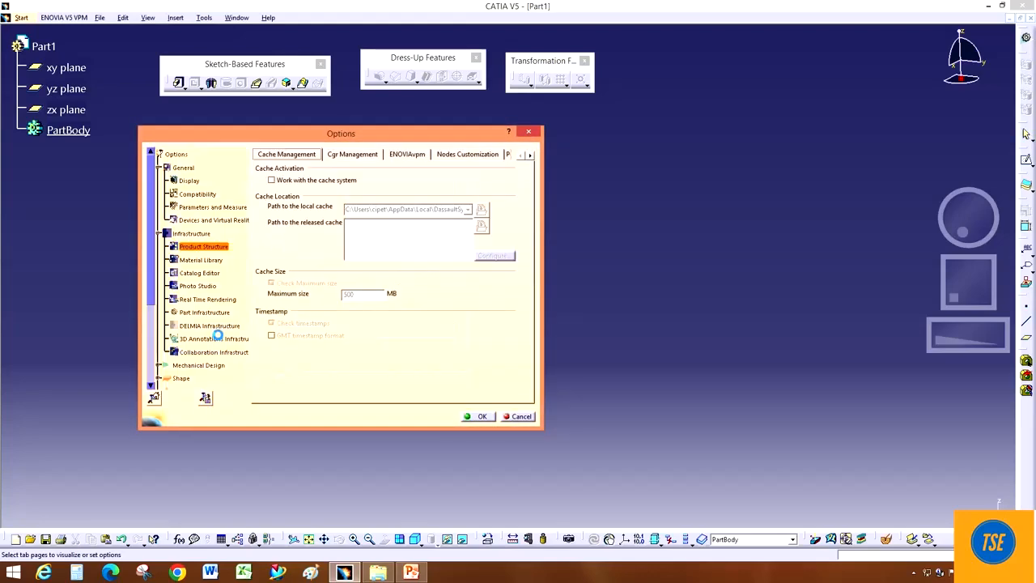
click(204, 312)
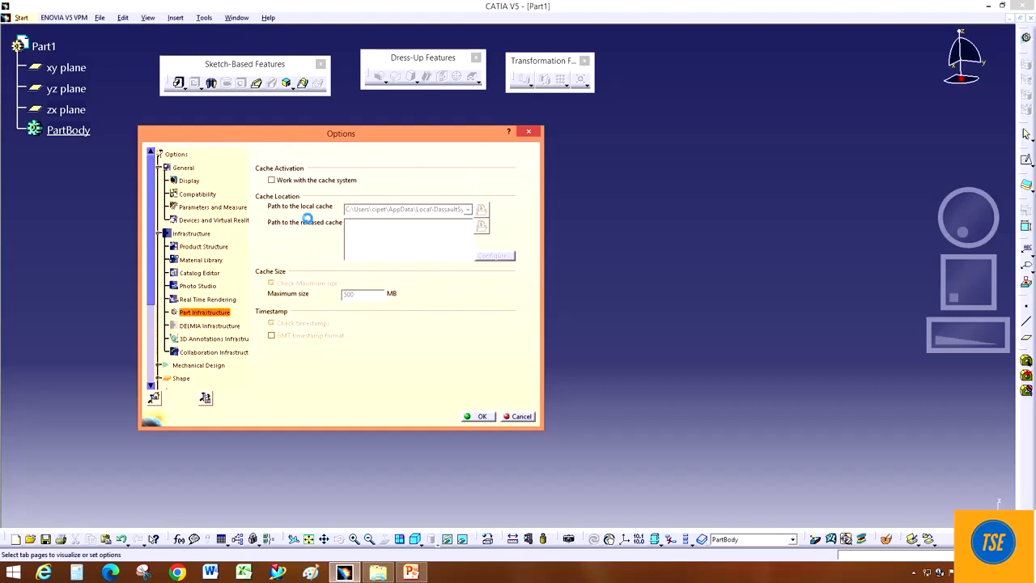
click(301, 155)
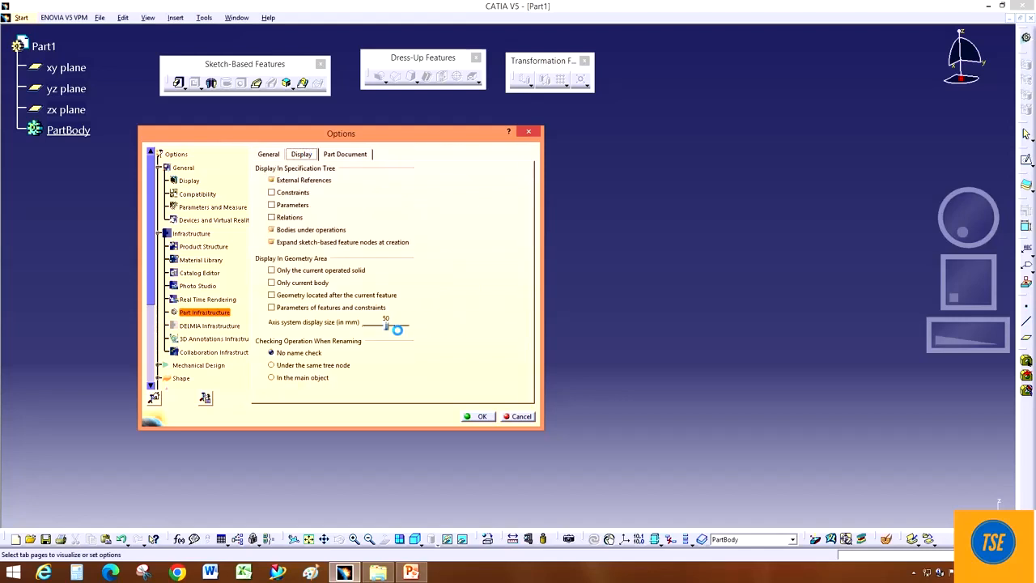
drag(387, 326, 365, 324)
click(482, 416)
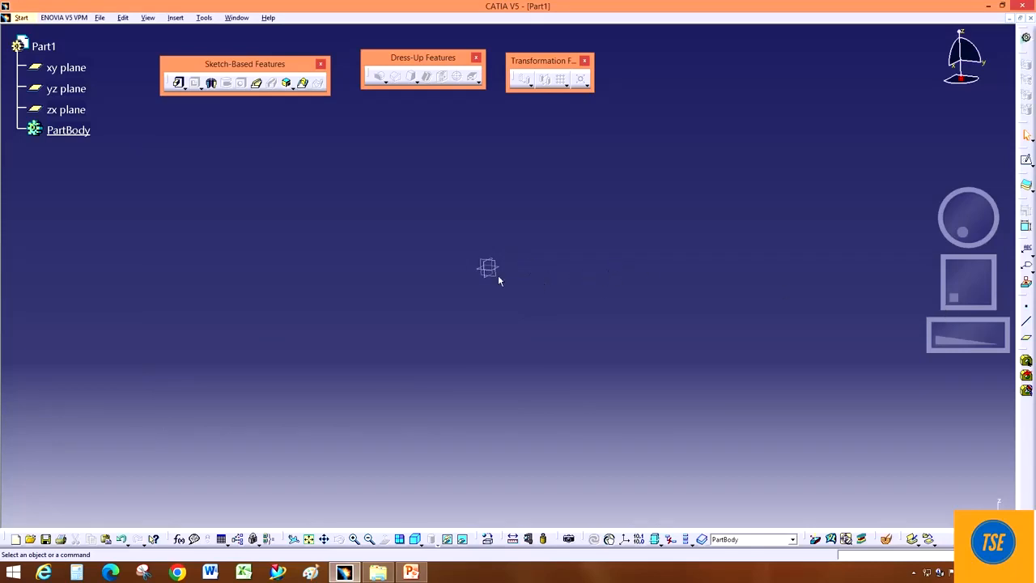
- Enlarge the axis system display size to about the middle of its range and switch back to the PowerPoint slide
click(203, 17)
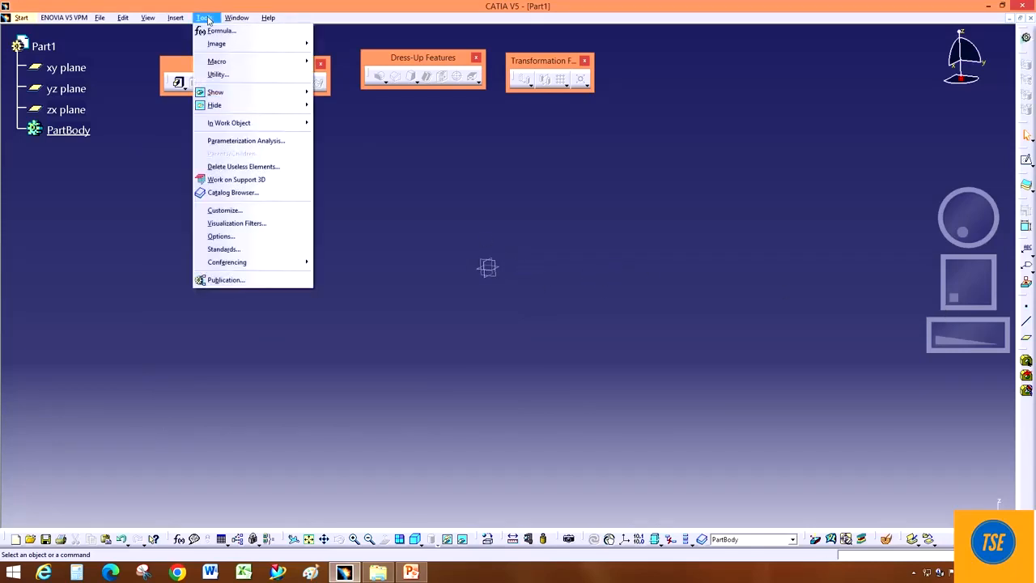
click(245, 237)
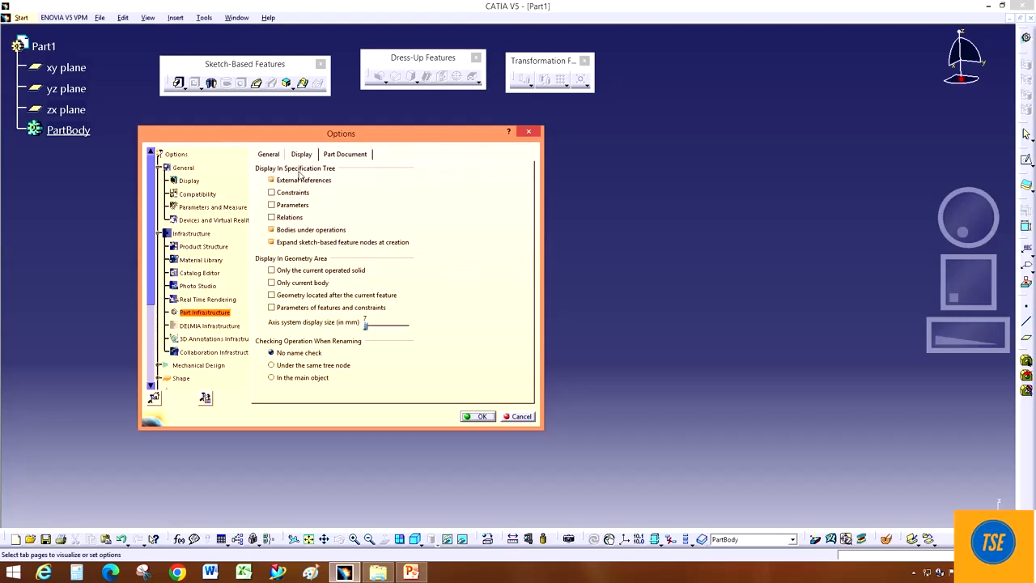
drag(366, 325, 390, 327)
click(483, 416)
click(412, 571)
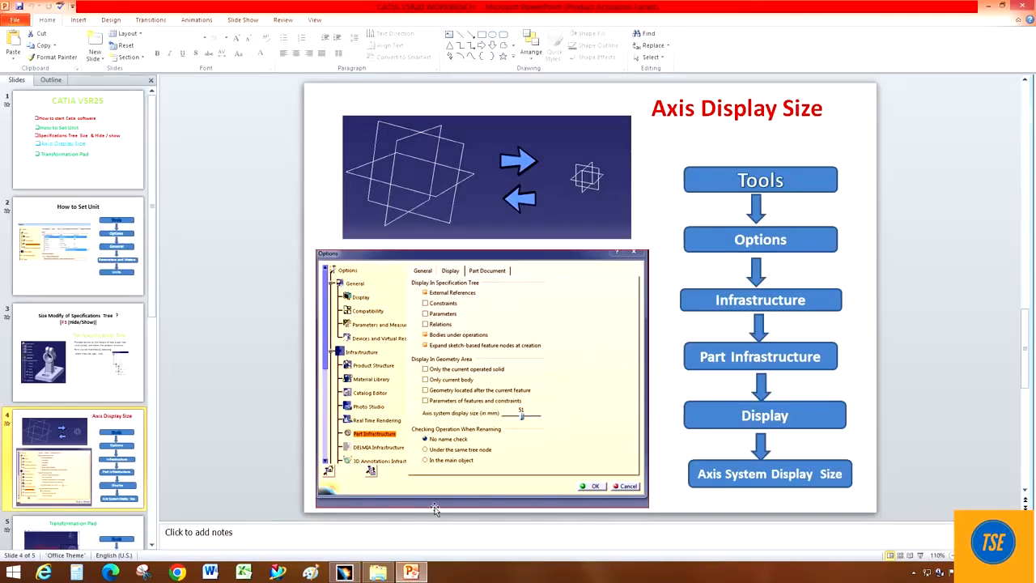
- Review the outline and Transformation Pad slides with the option path, and look at the transformation pad in CATIA
click(100, 164)
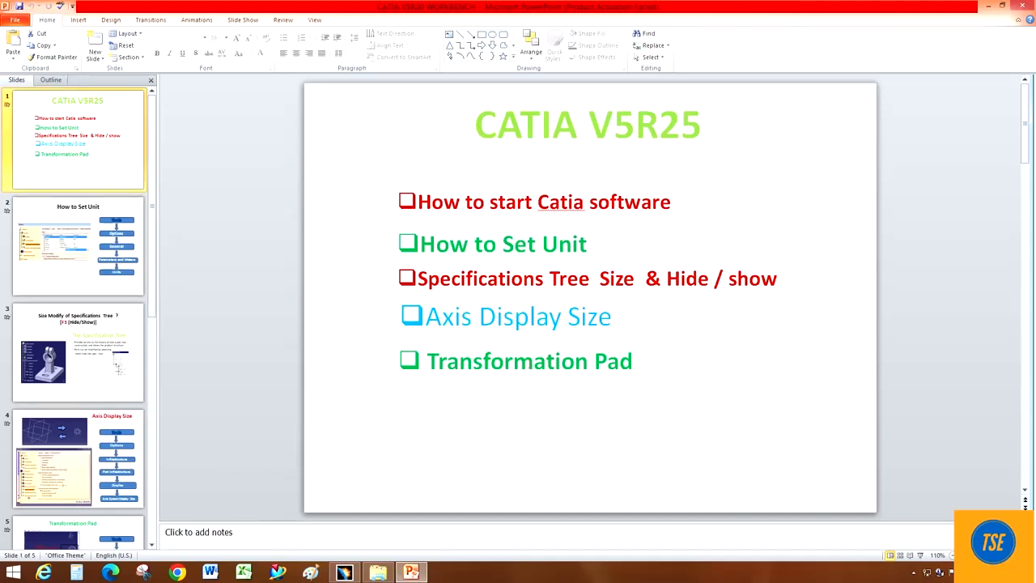
scroll(78, 388, down, 2)
click(77, 457)
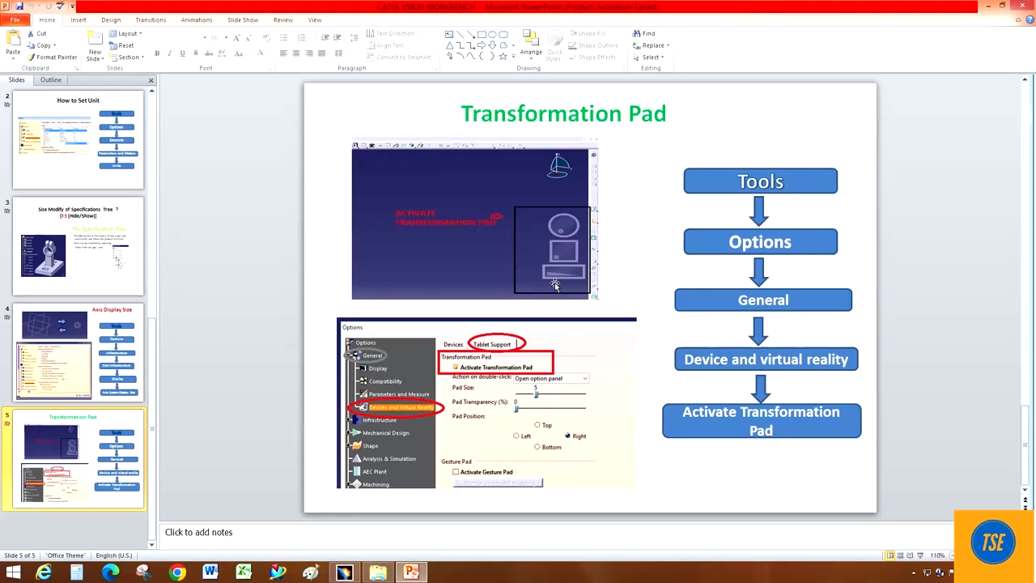
click(344, 572)
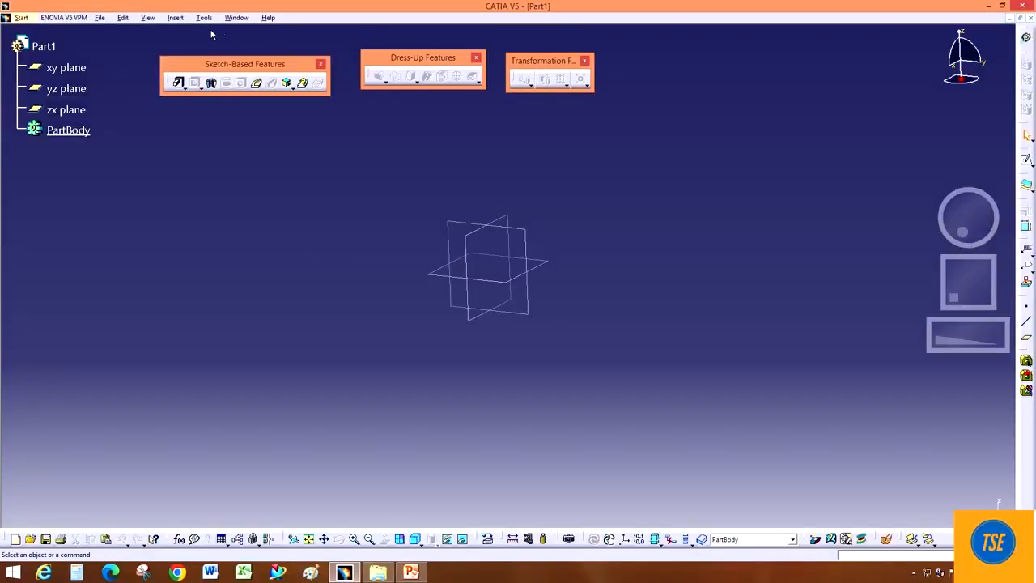
click(411, 572)
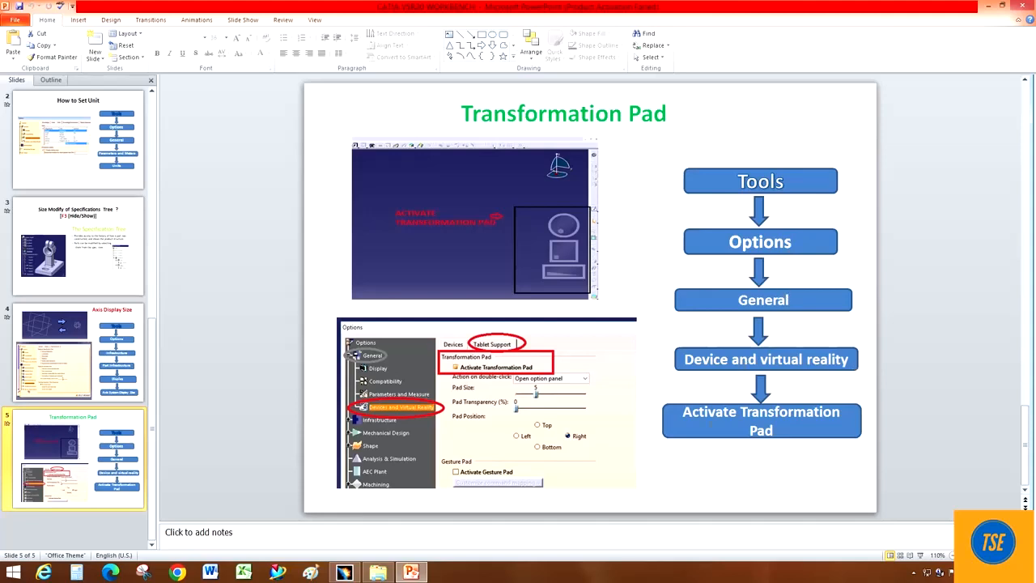
- Switch to CATIA and deactivate the Transformation Pad in the Tablet Support options of Devices and Virtual Reality
click(344, 572)
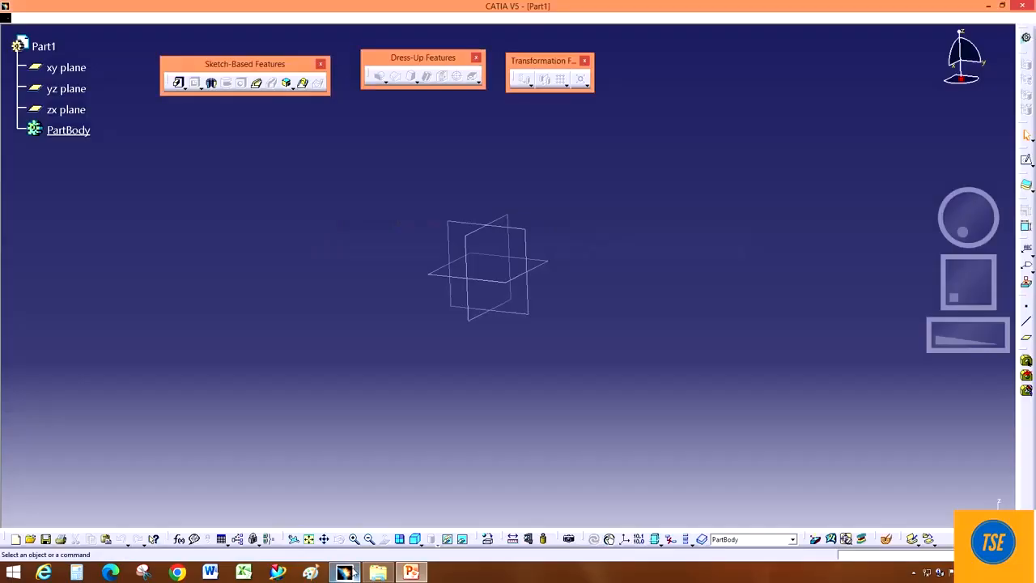
click(203, 17)
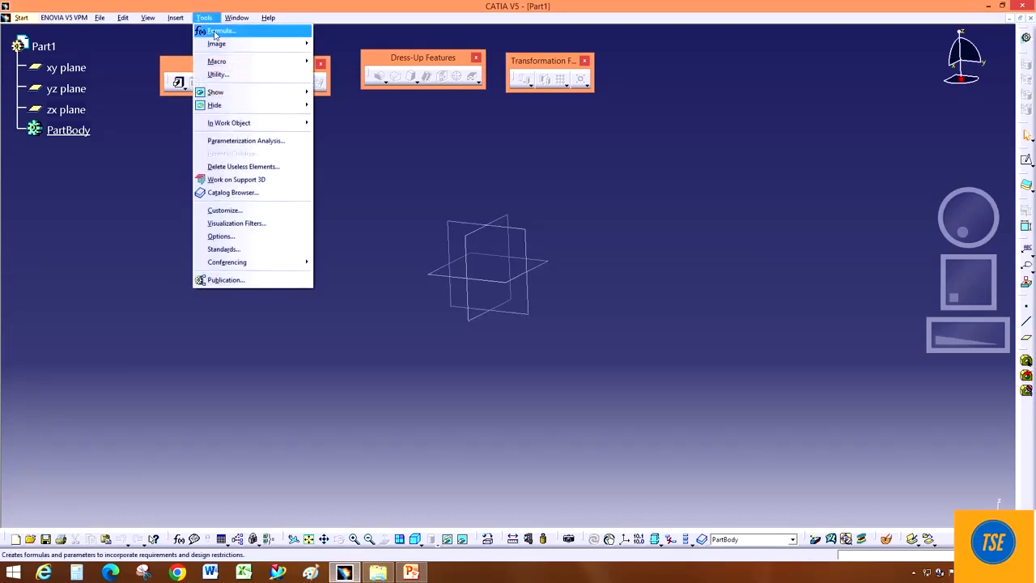
click(244, 237)
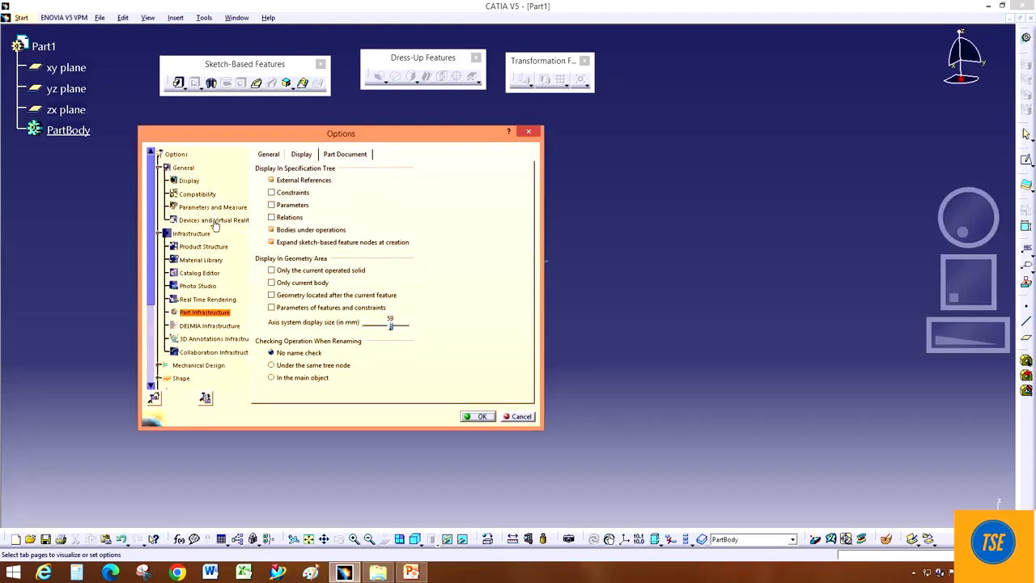
click(213, 220)
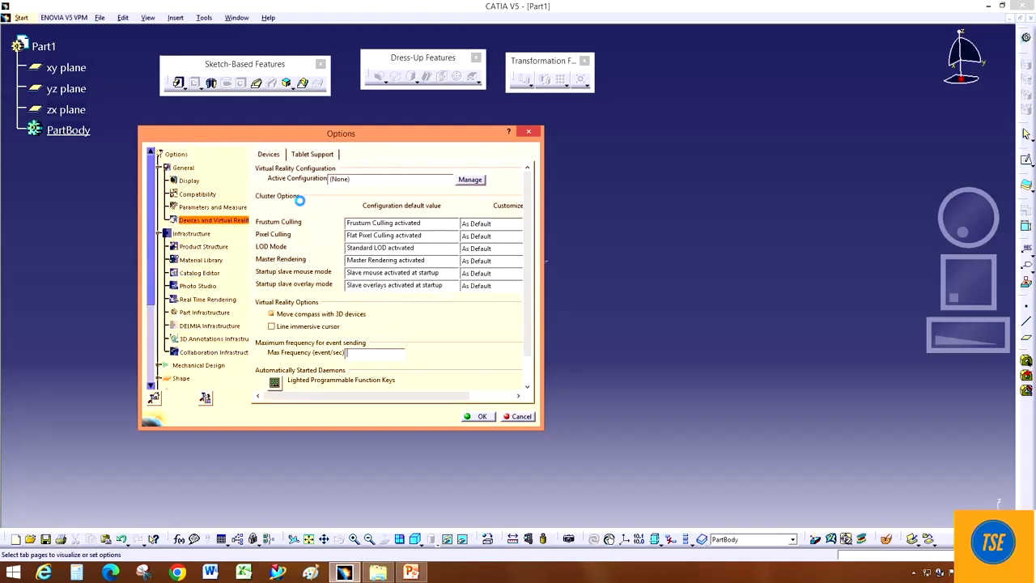
click(312, 154)
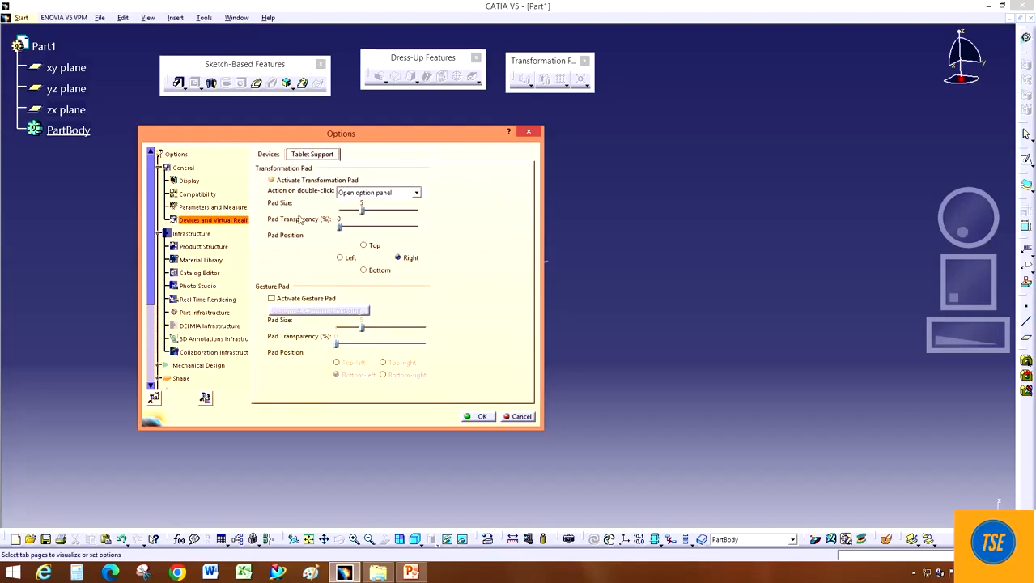
click(478, 416)
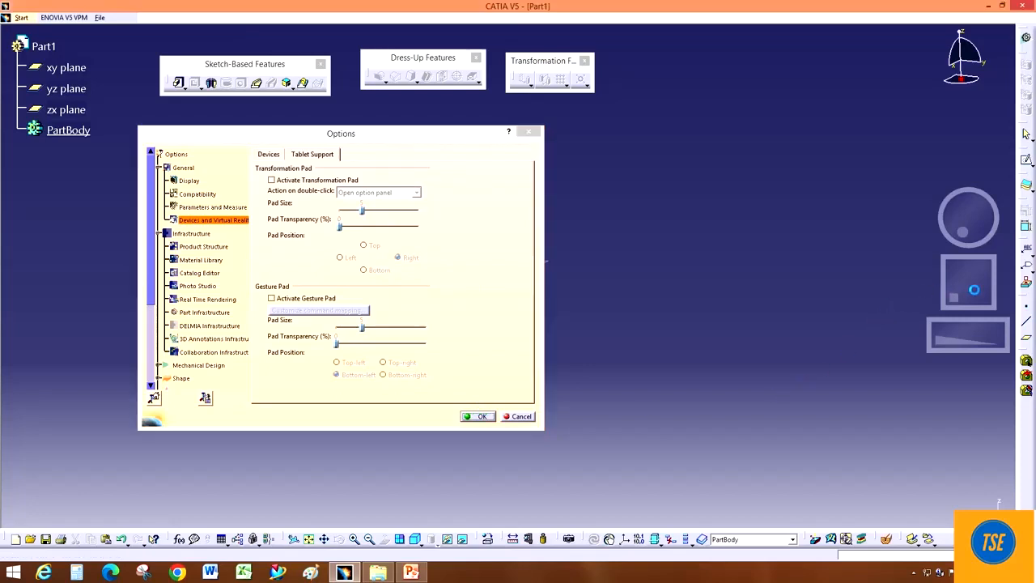
- Reactivate the Transformation Pad with a pad size of 6 and switch back to the outline slide in PowerPoint
click(204, 17)
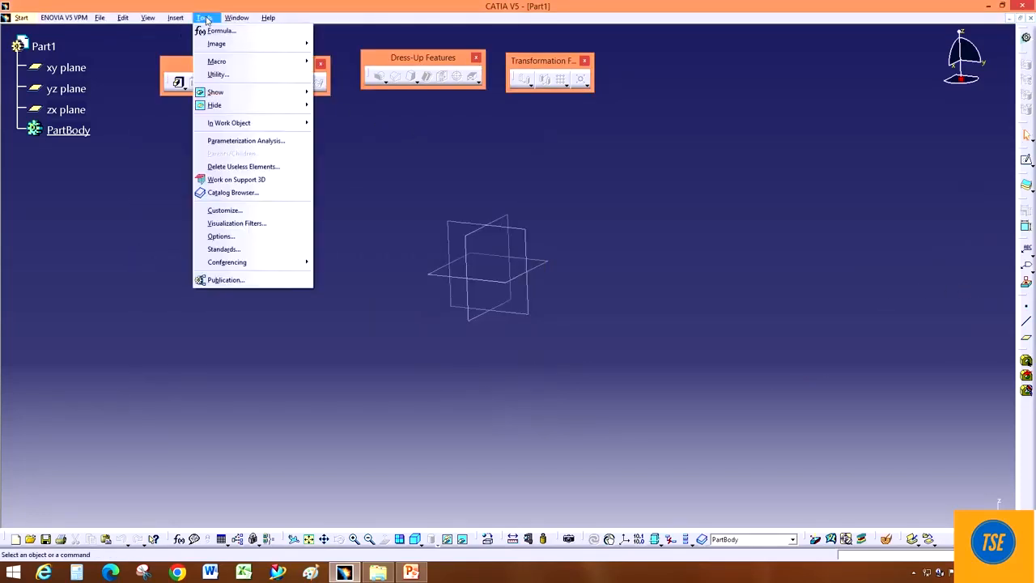
click(238, 237)
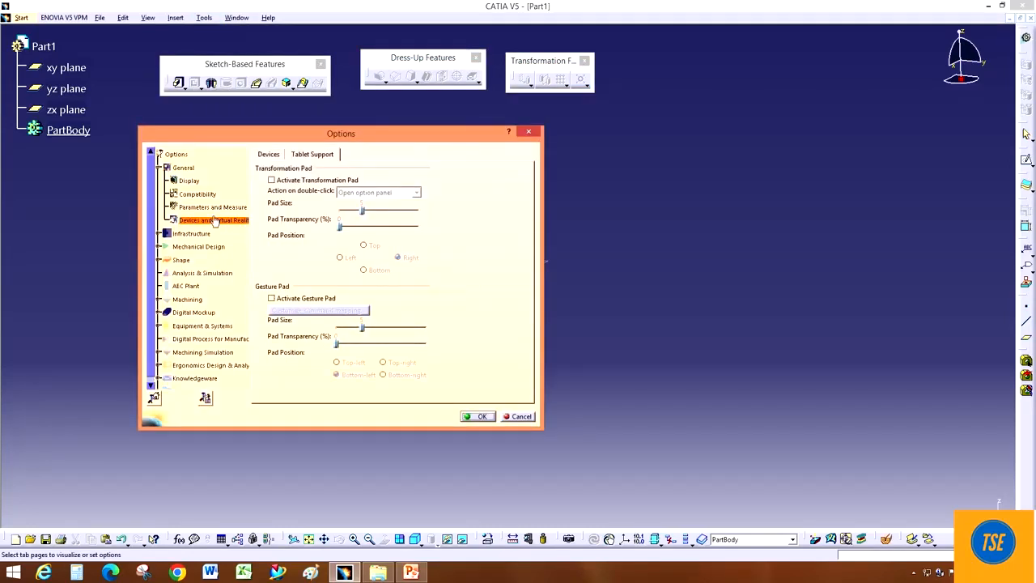
click(272, 180)
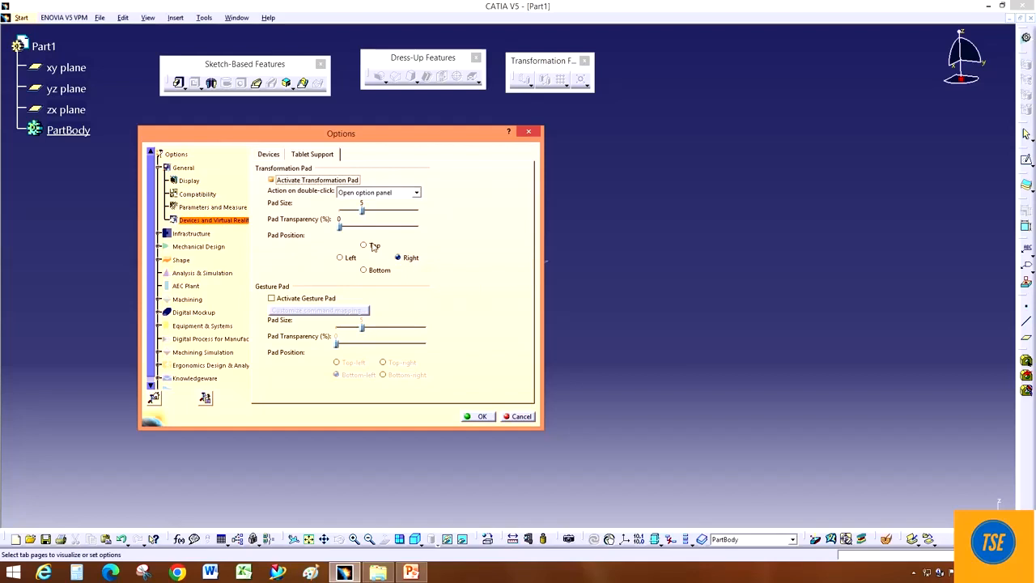
drag(362, 212, 368, 214)
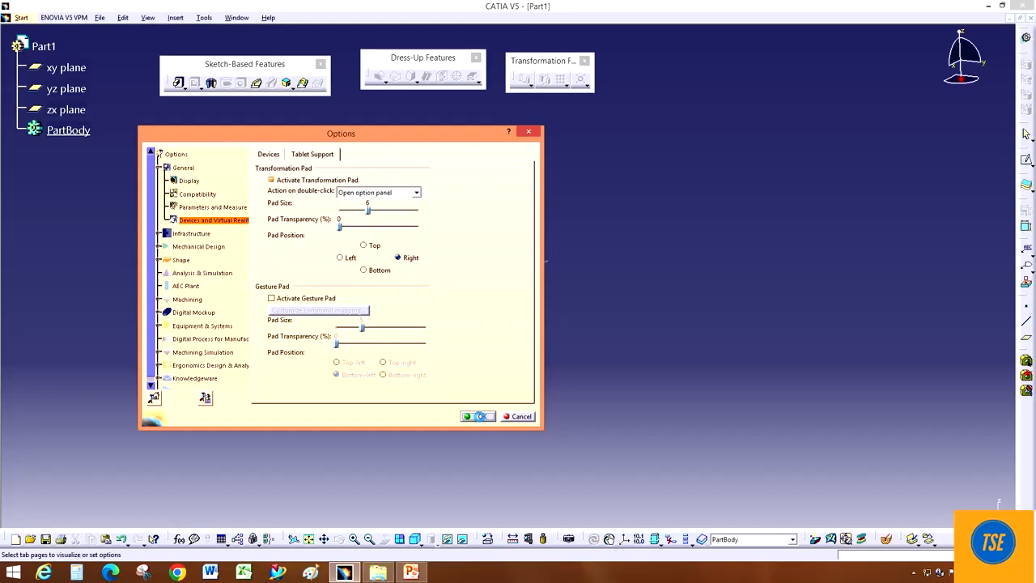
click(481, 416)
click(411, 572)
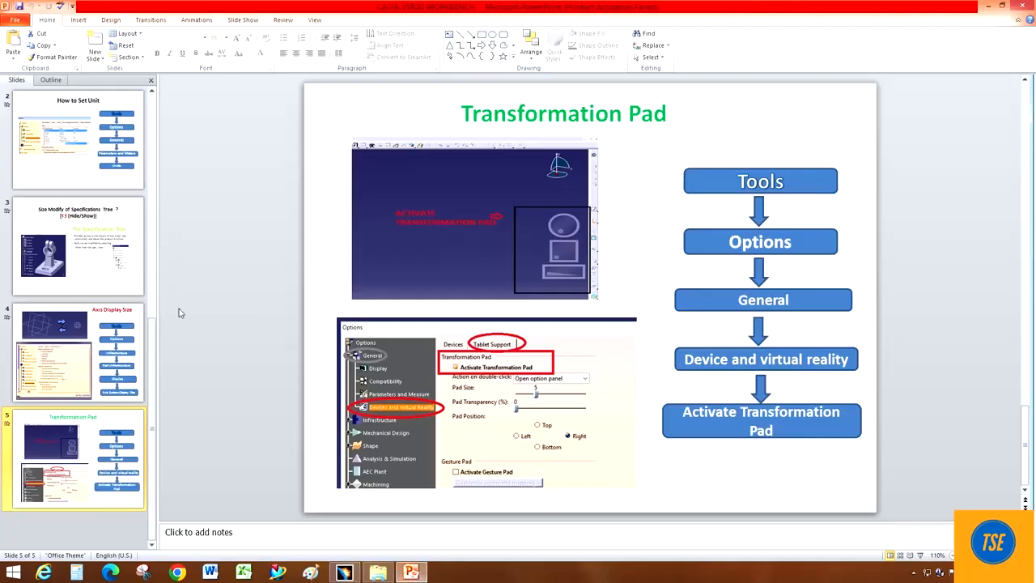
click(128, 172)
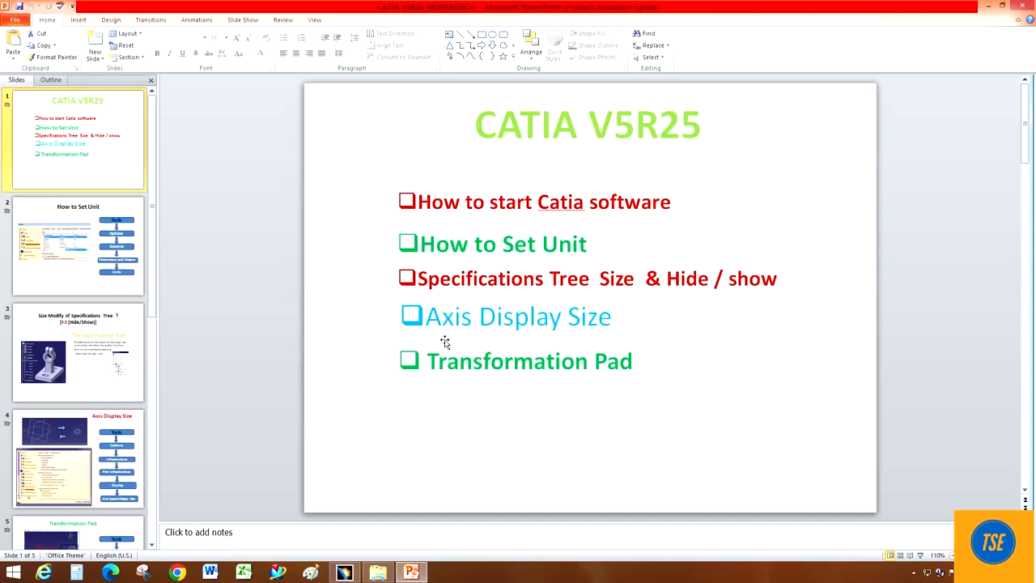
click(913, 572)
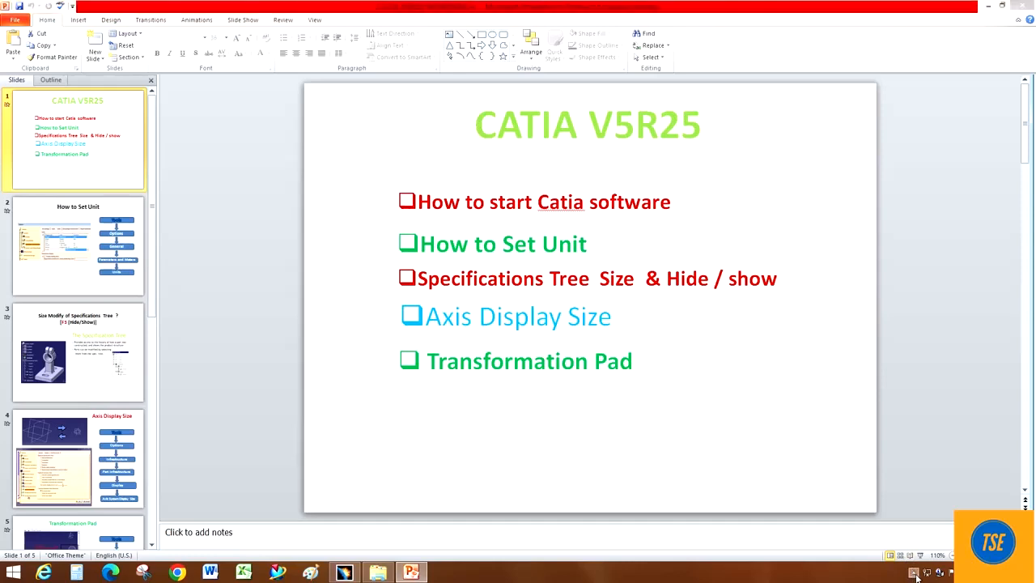
click(913, 517)
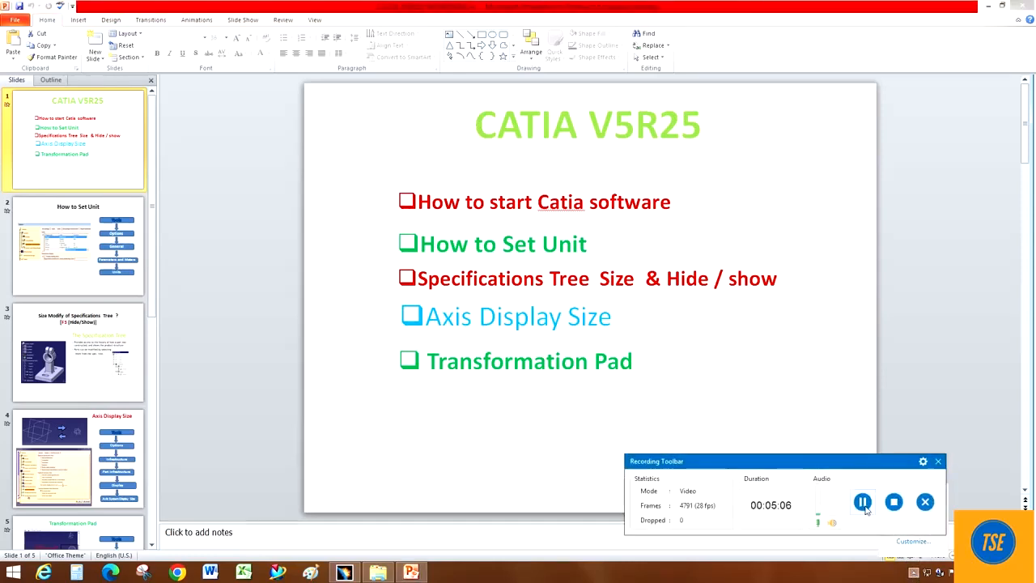
click(892, 502)
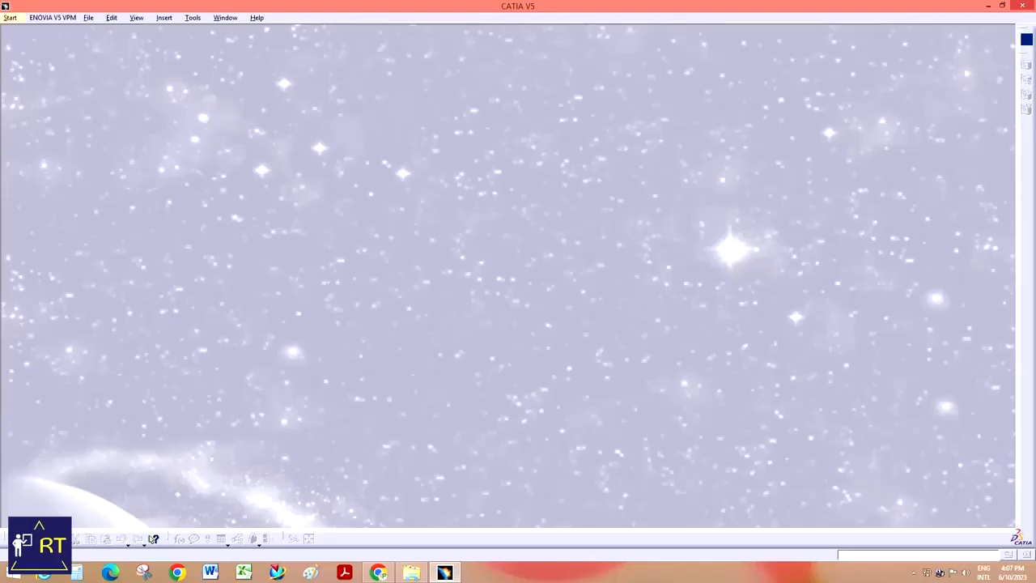
- Create a new part named Part1 in the CATIA Part Design workbench with hybrid design enabled
click(15, 17)
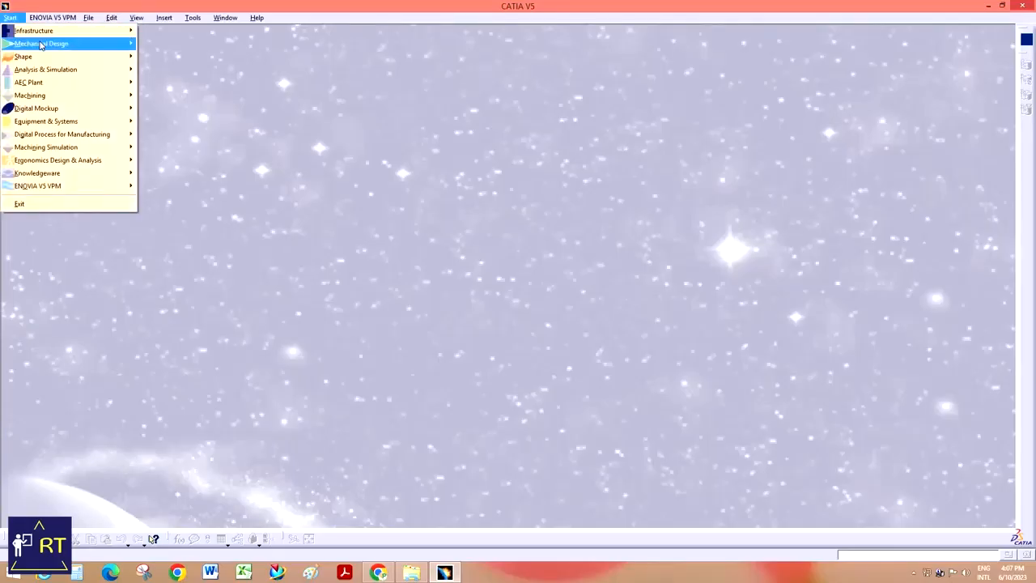
mouse_move(44, 43)
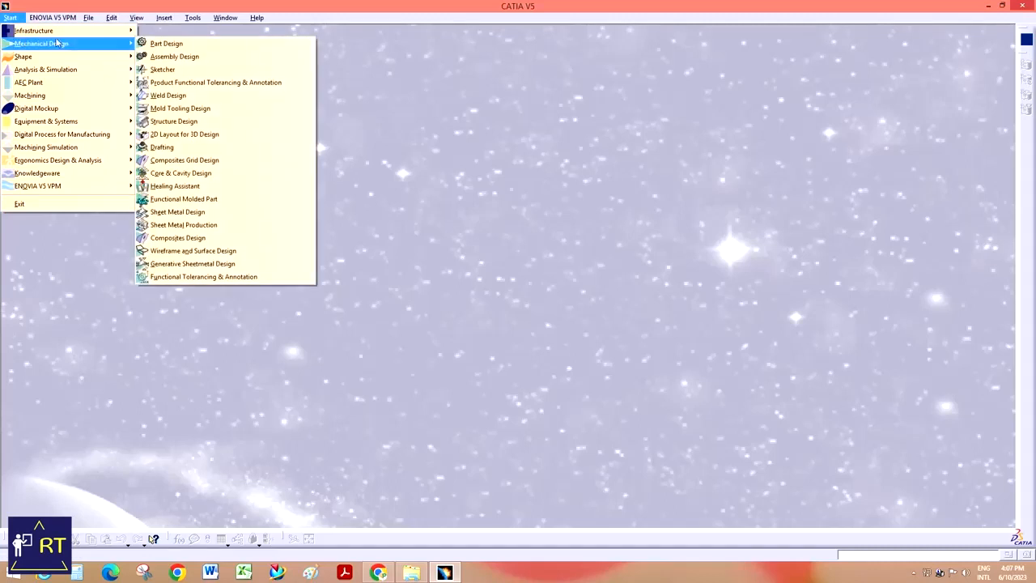
click(162, 45)
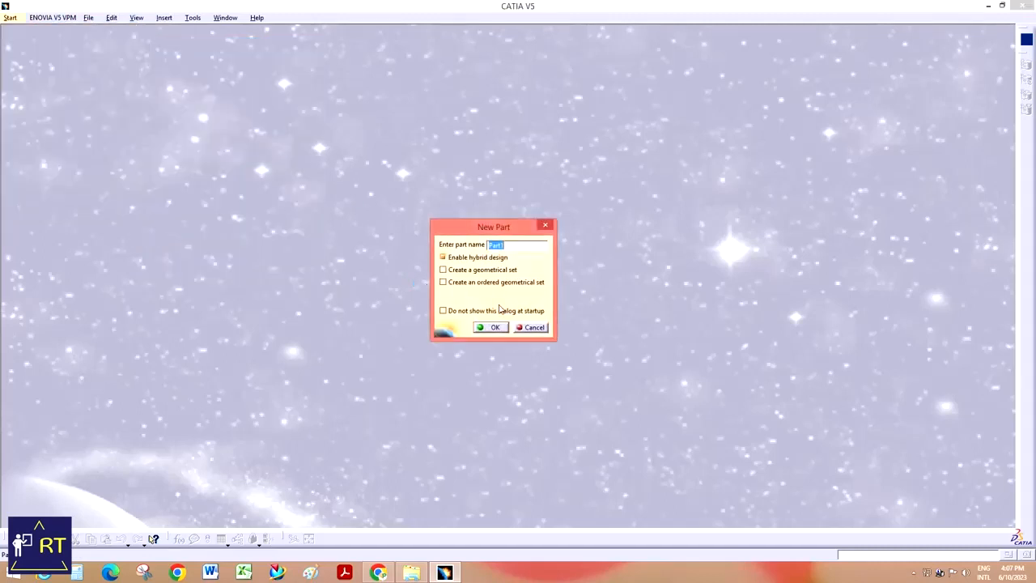
click(492, 327)
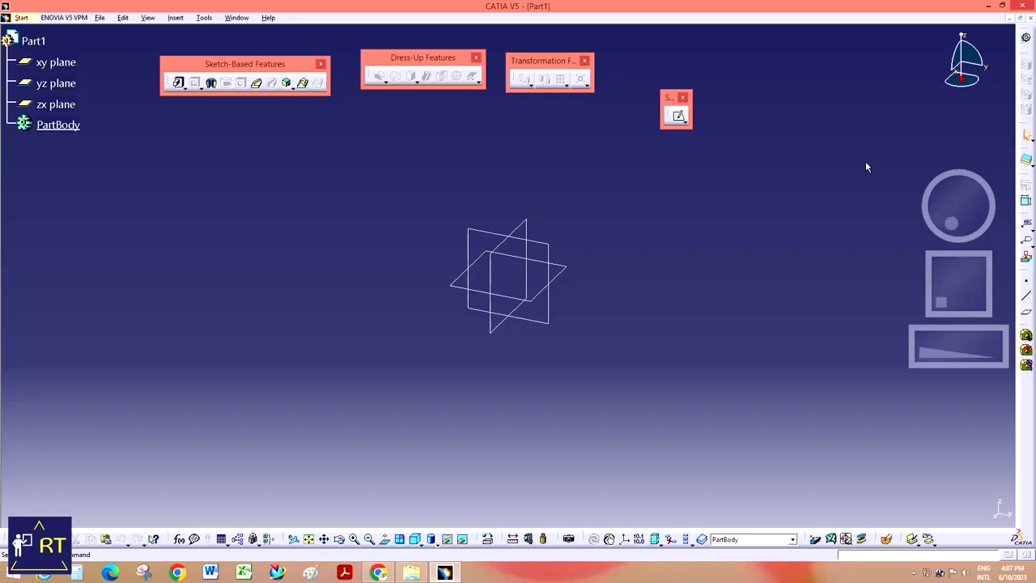
- Open a sketch on the yz plane and move the floating View toolbar slightly aside
click(678, 118)
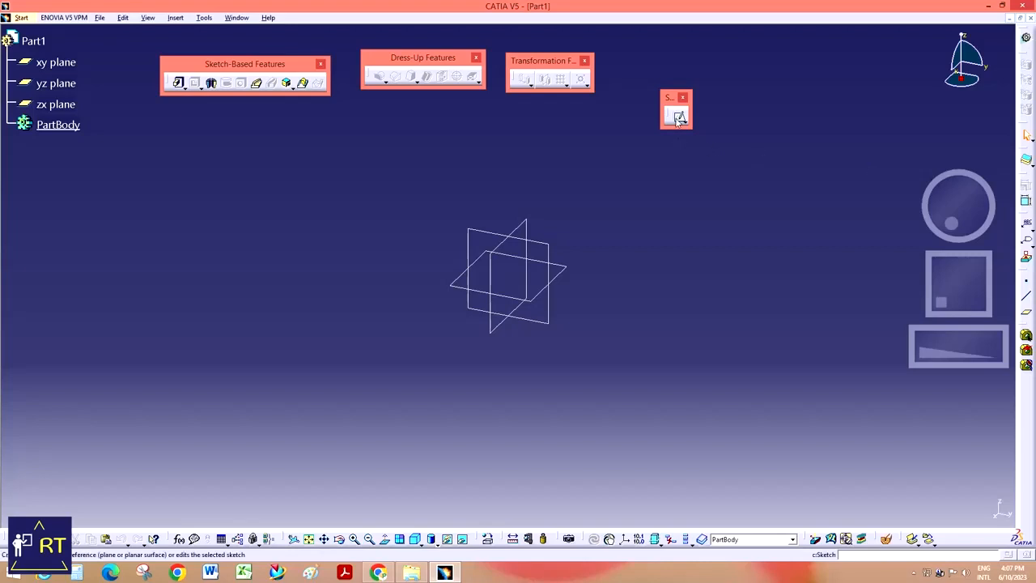
click(175, 18)
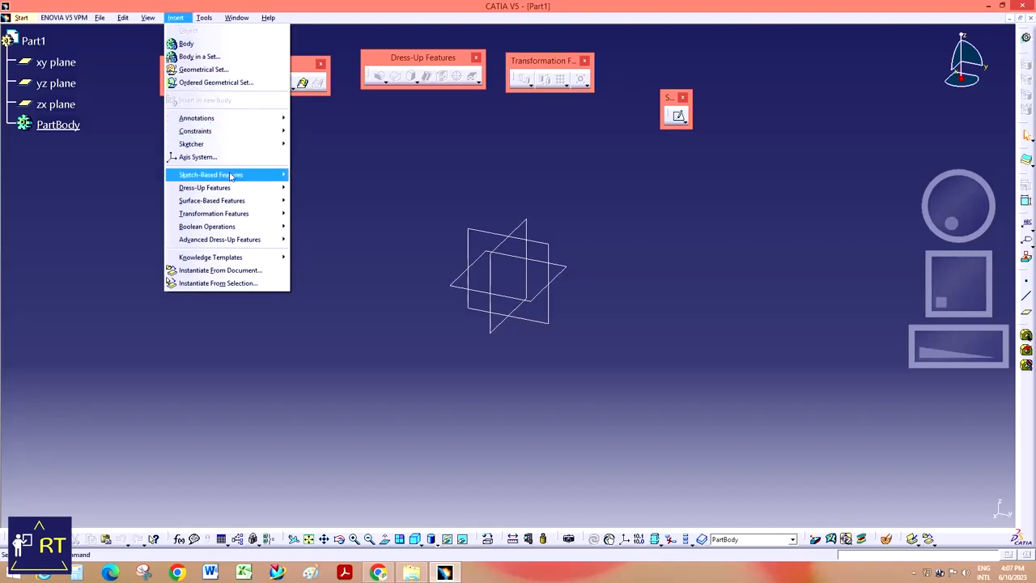
key(Escape)
click(176, 19)
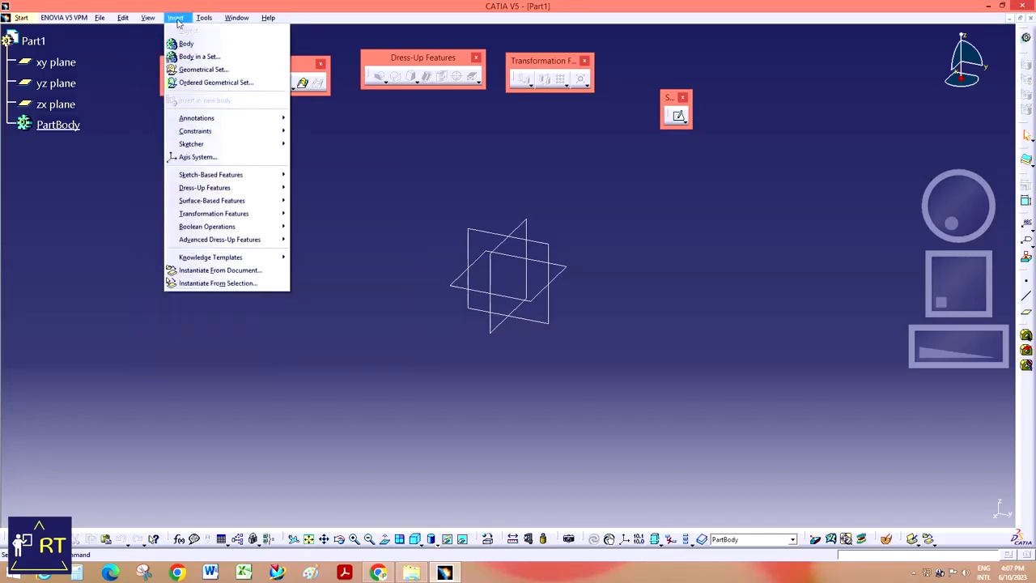
mouse_move(194, 143)
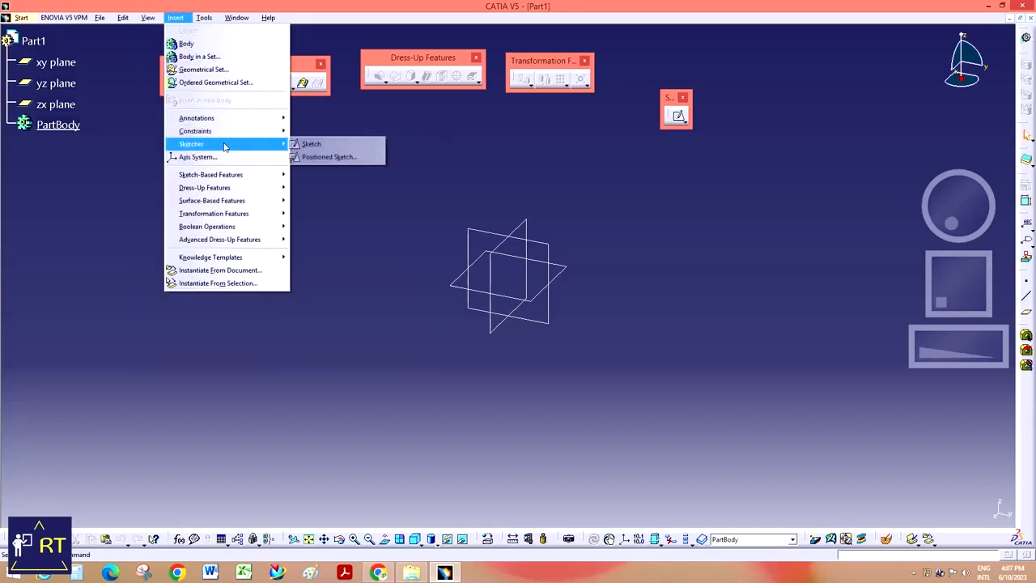
click(312, 144)
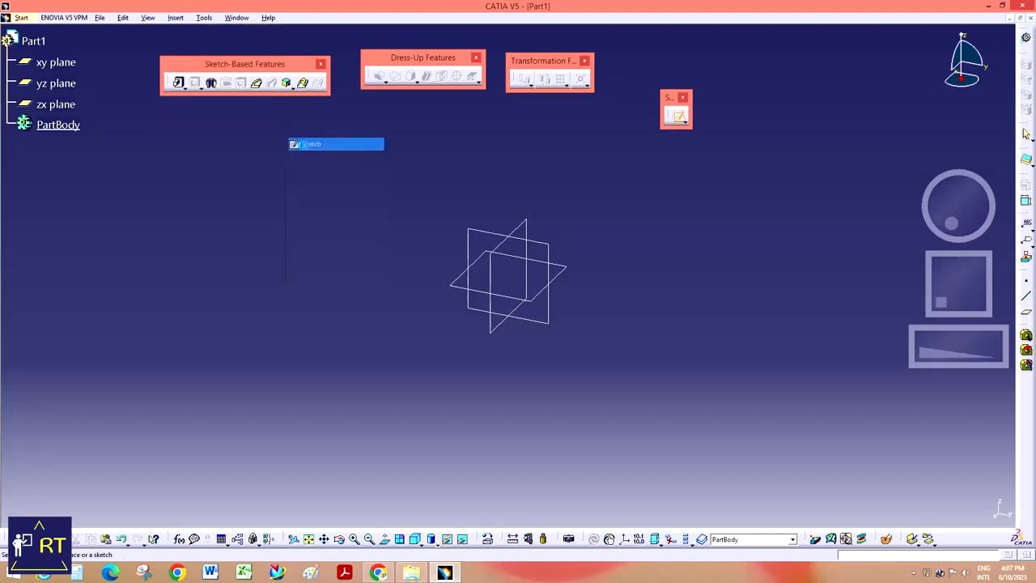
click(549, 247)
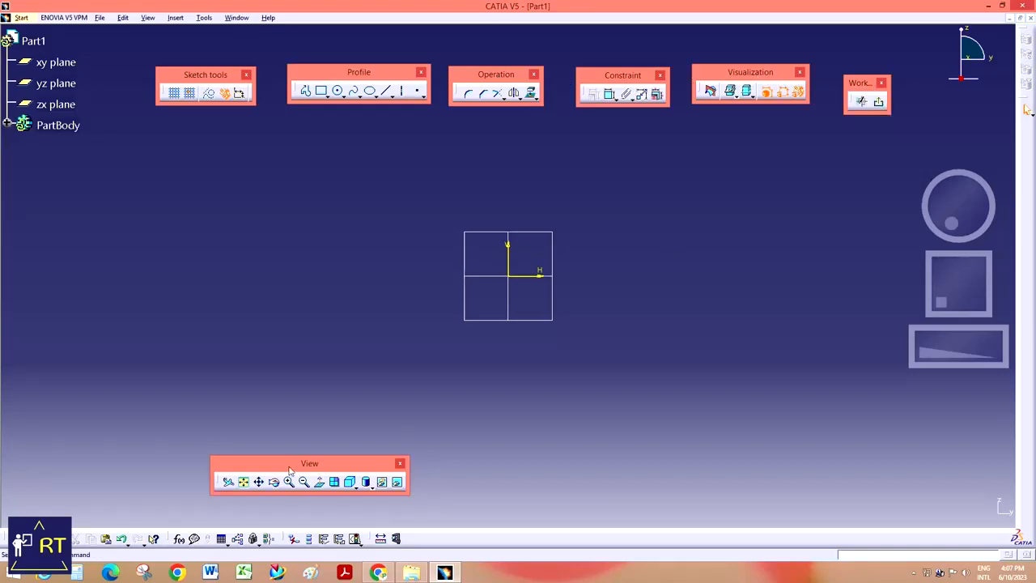
drag(296, 471, 288, 476)
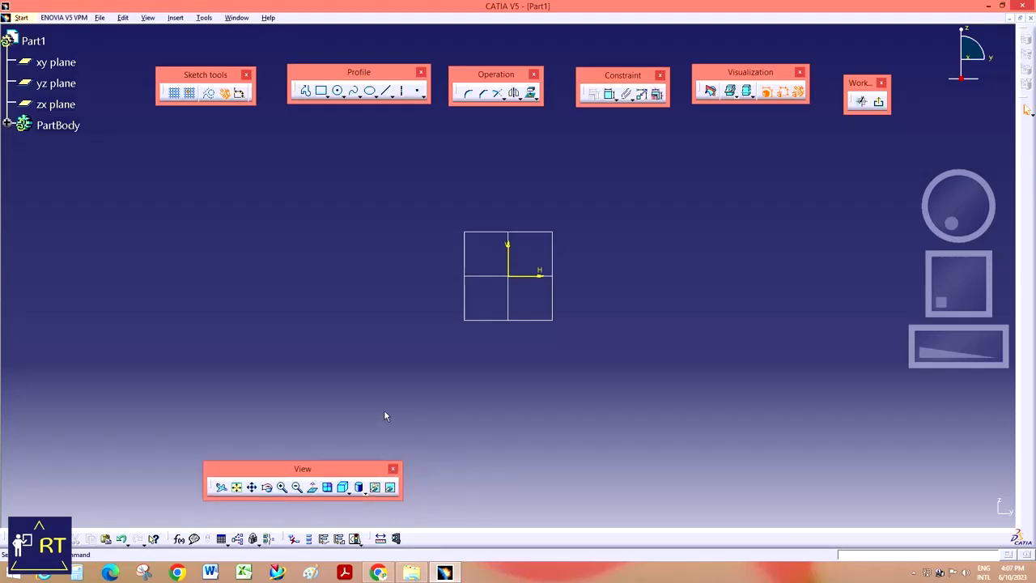
- Turn on the sketch grid and snap to point, try them with the Line command, and turn both off again
click(177, 94)
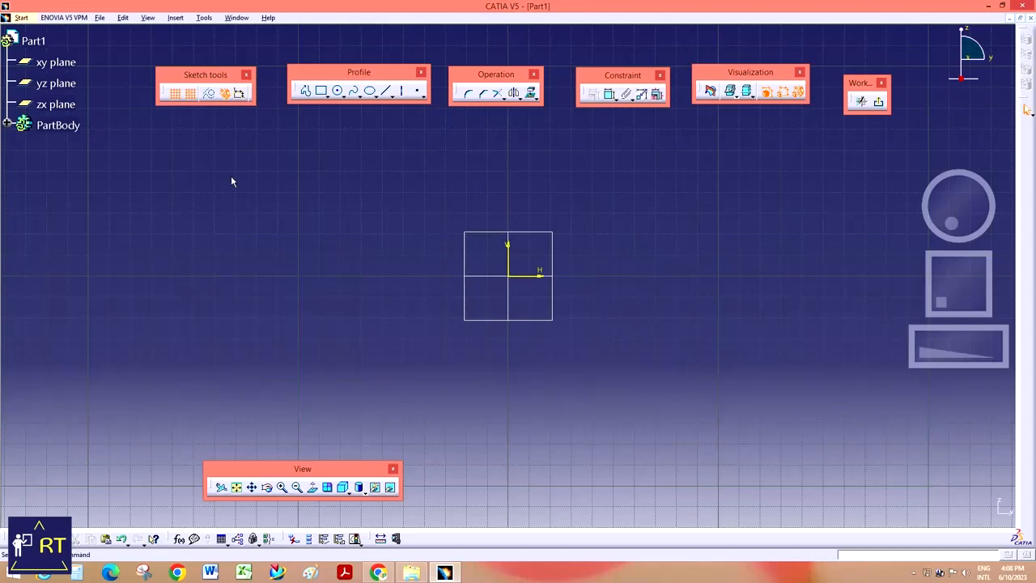
click(384, 92)
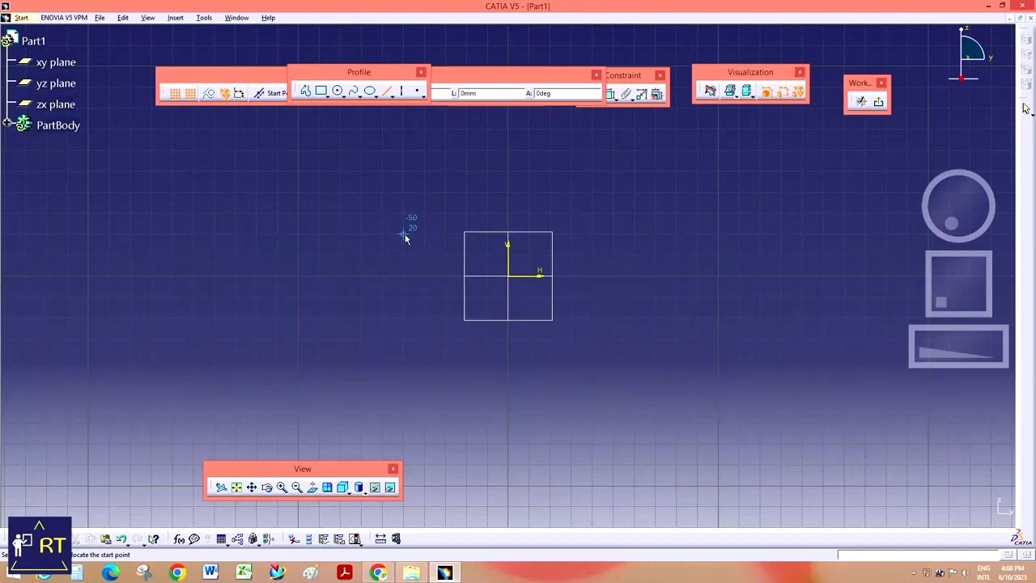
click(174, 93)
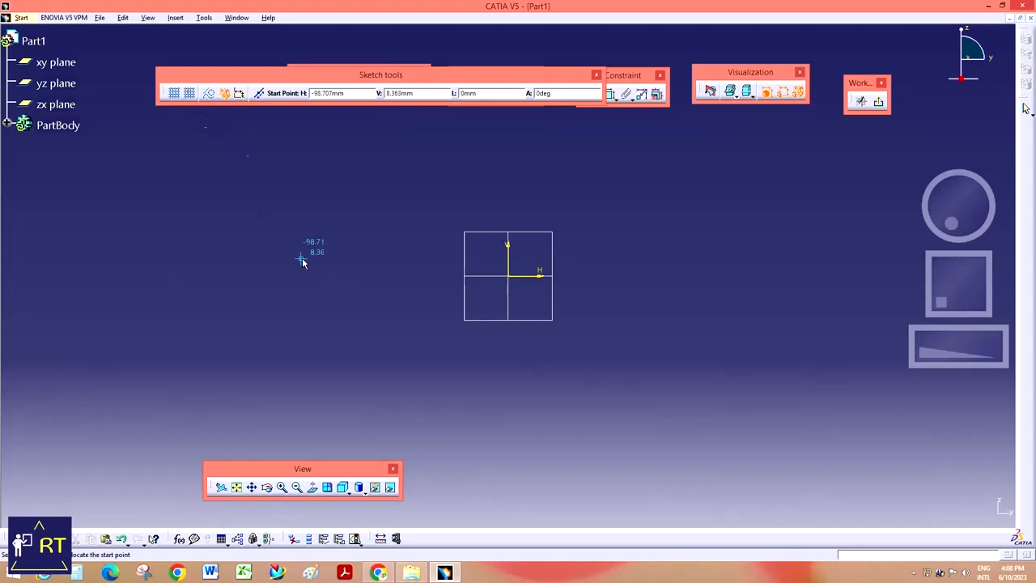
key(Escape)
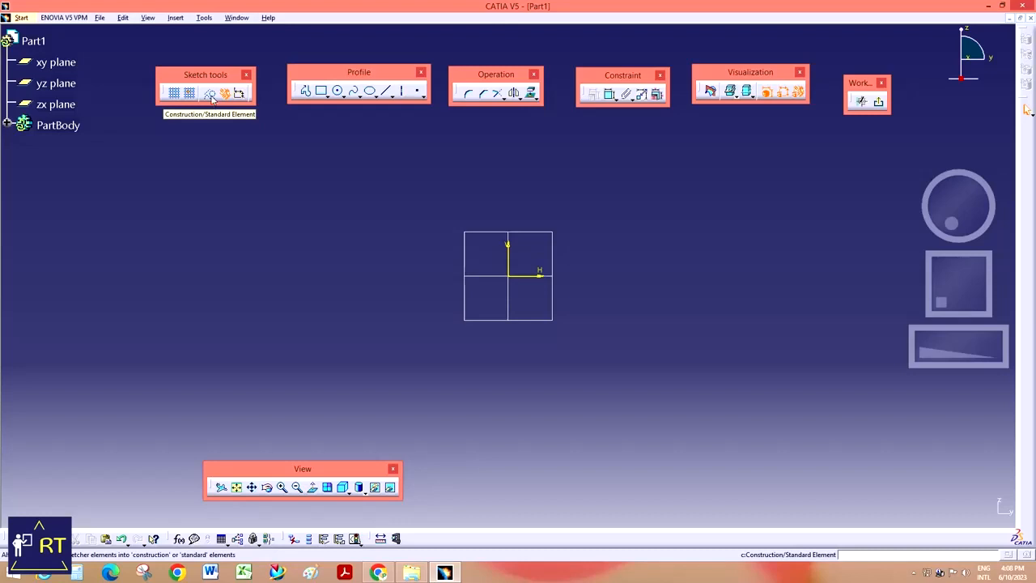
- Draw two rectangles as construction elements, one on each side of the sketch origin, the second about 106 by 66 mm
click(322, 92)
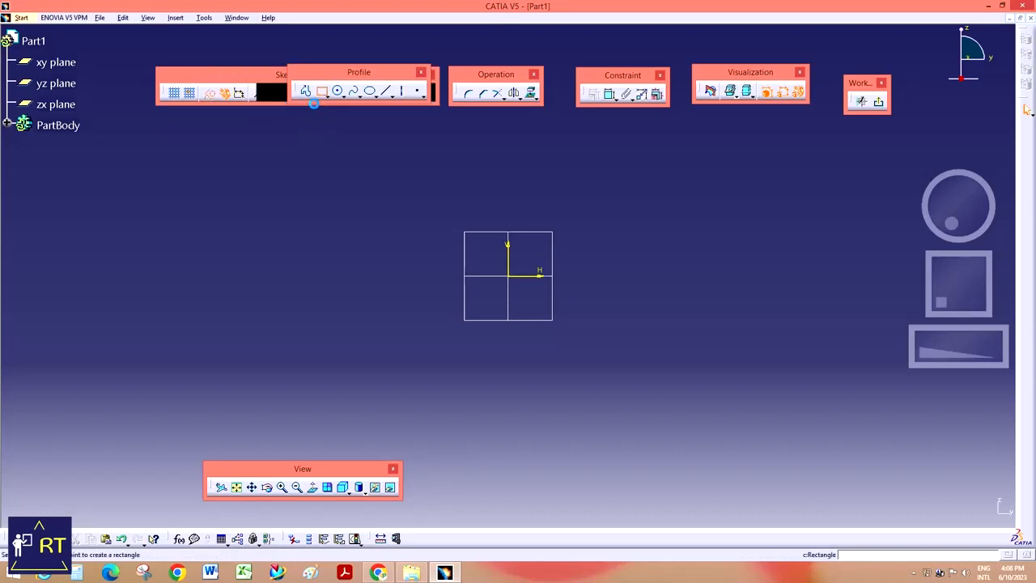
click(170, 195)
click(410, 378)
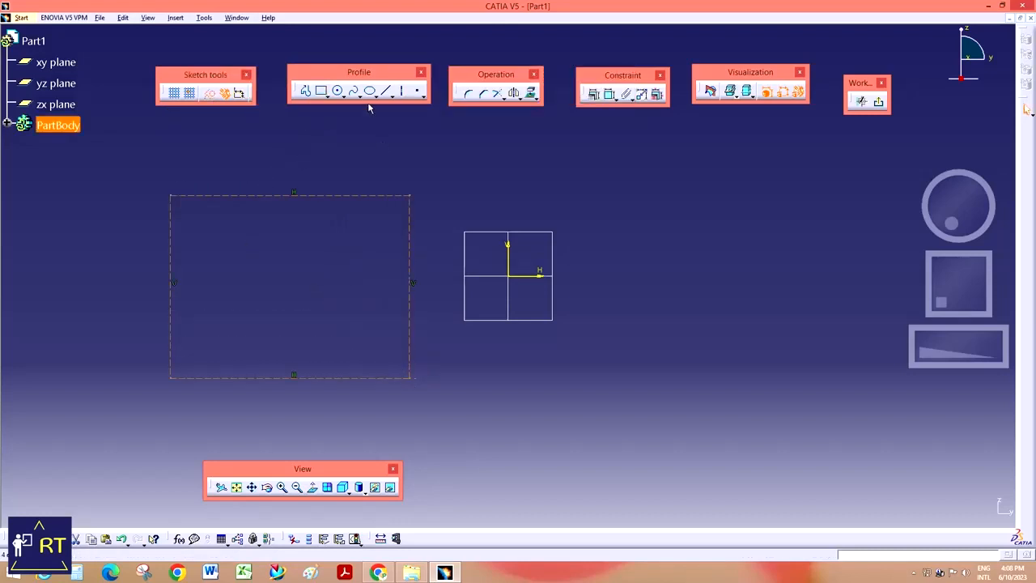
click(582, 219)
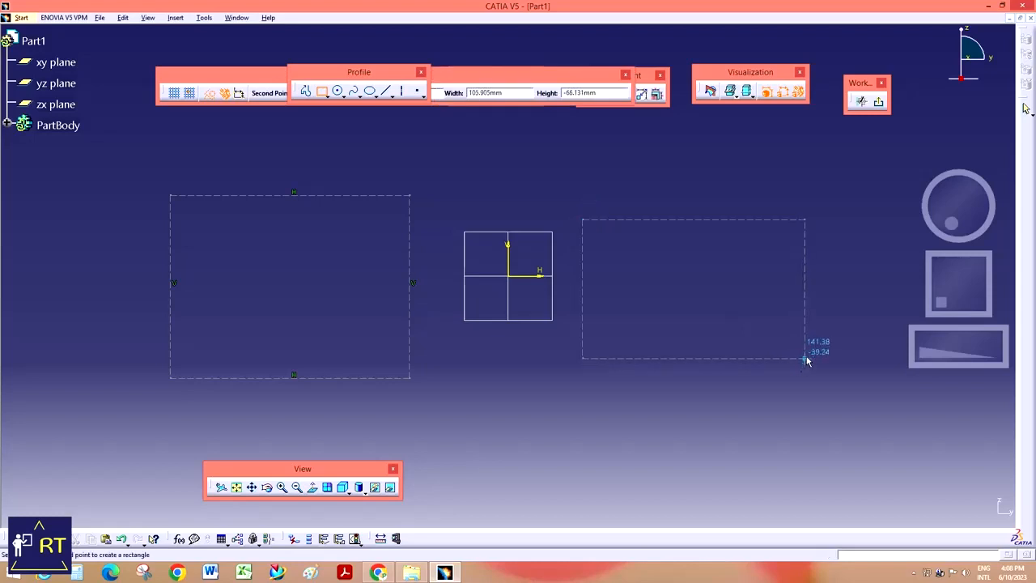
click(805, 357)
- Add a construction circle below the origin, passing through the adjacent rectangle corner, and a slanted construction line above the origin
click(337, 91)
click(533, 413)
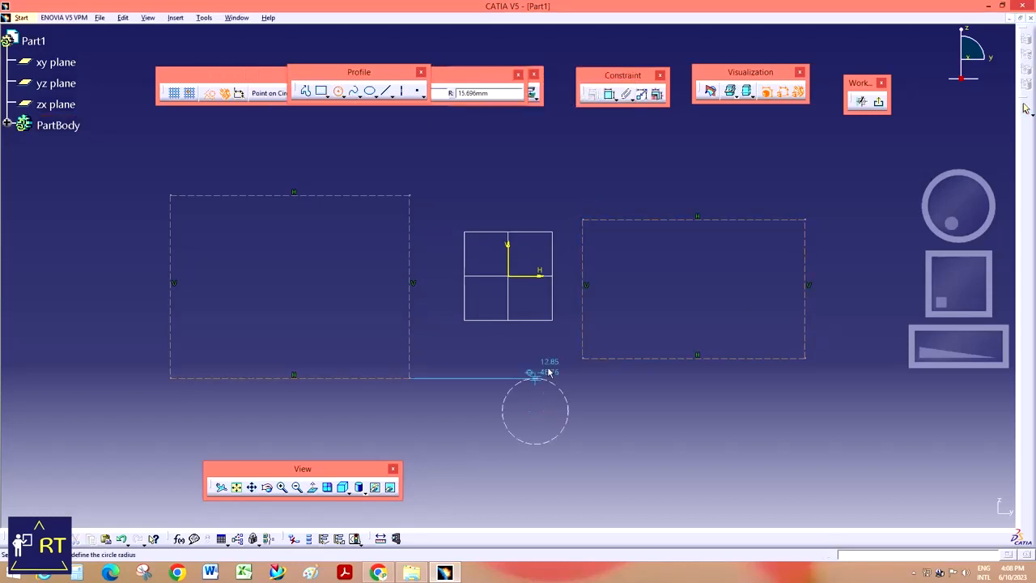
click(564, 355)
click(388, 94)
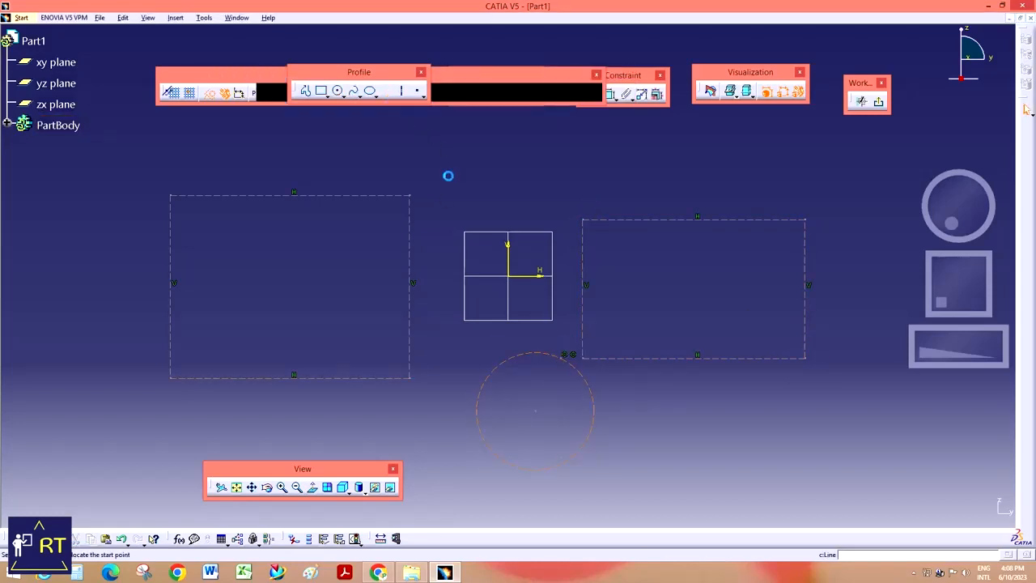
click(443, 188)
click(589, 148)
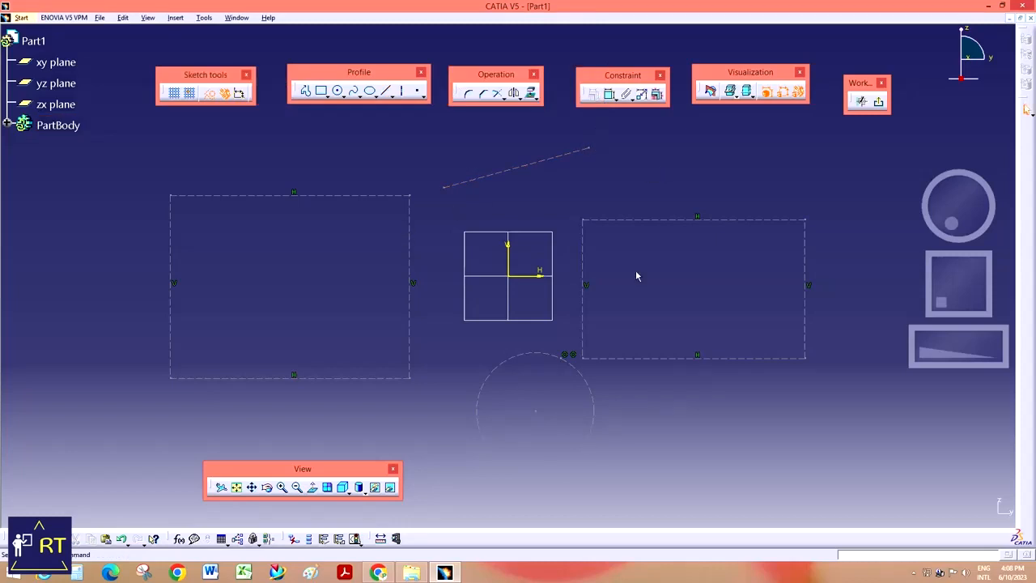
- Delete all the construction geometry from the sketch
mouse_move(635, 275)
ctrl+middle_down()
mouse_move(562, 347)
mouse_move(682, 296)
ctrl+middle_up()
click(335, 190)
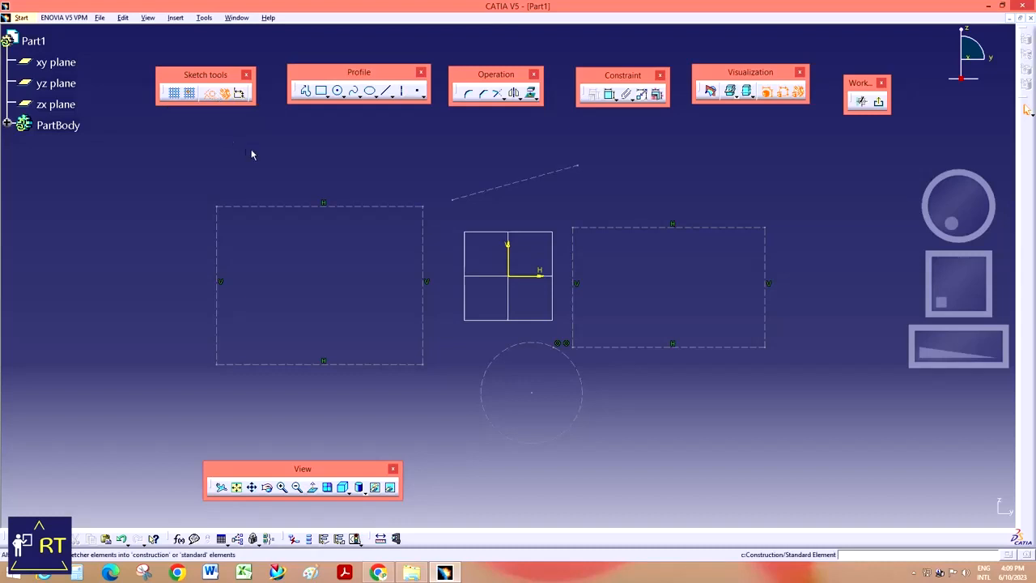
drag(169, 144, 827, 468)
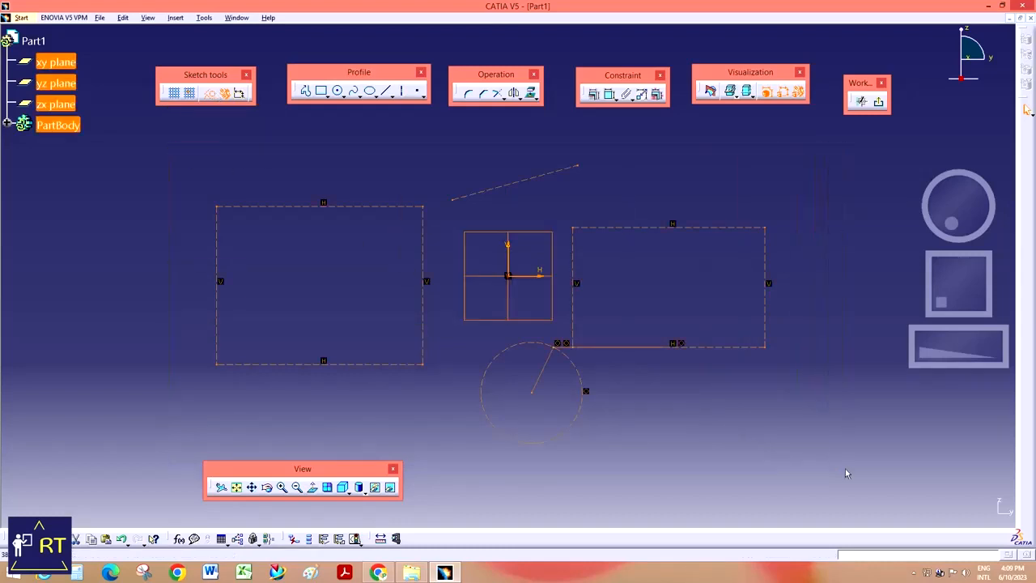
key(Delete)
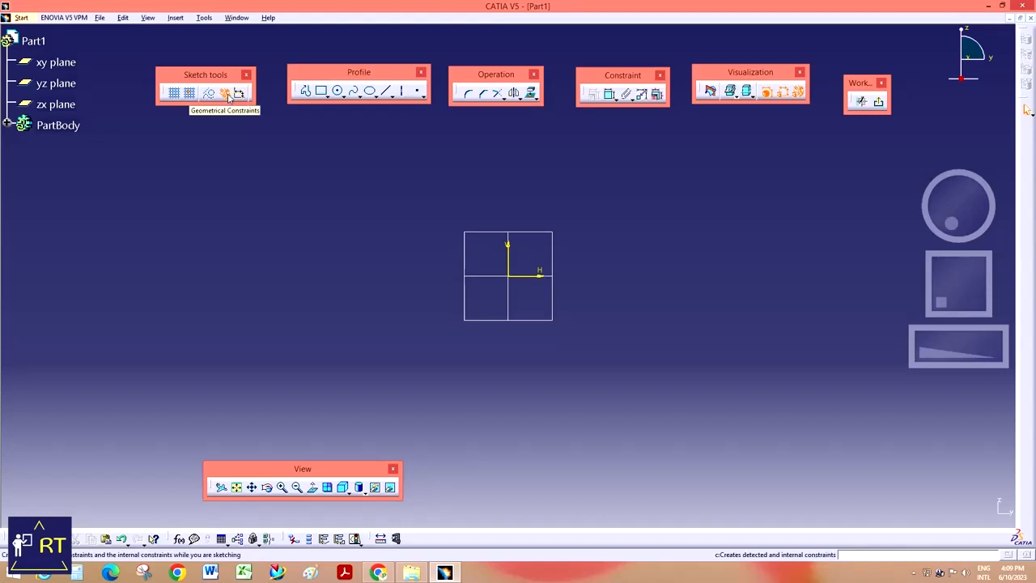
- Move the Sketch tools toolbar clear, draw a geometrically constrained rectangle on the positive H side, and pull its upper edge upward
drag(209, 74, 259, 170)
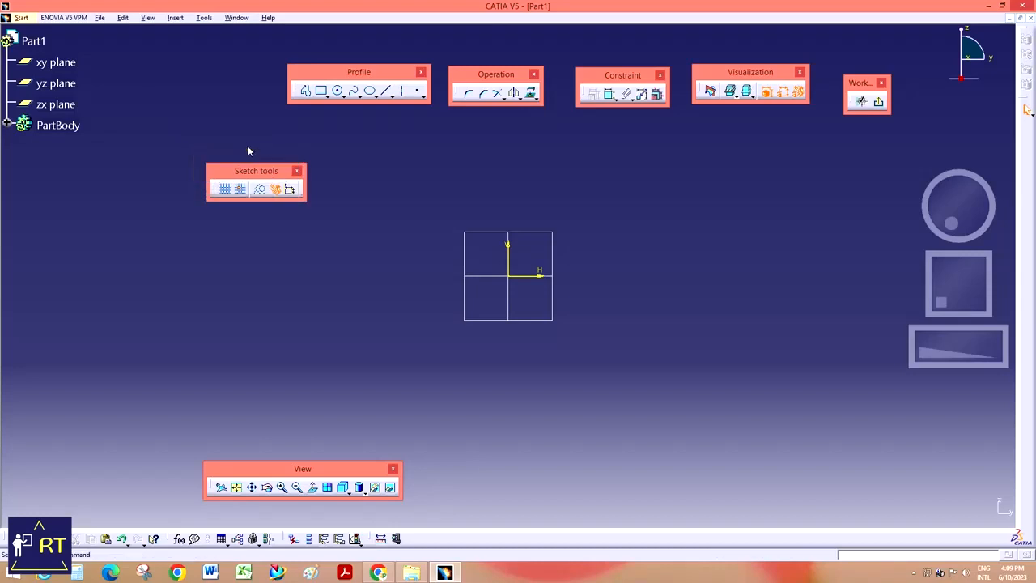
drag(248, 169, 230, 153)
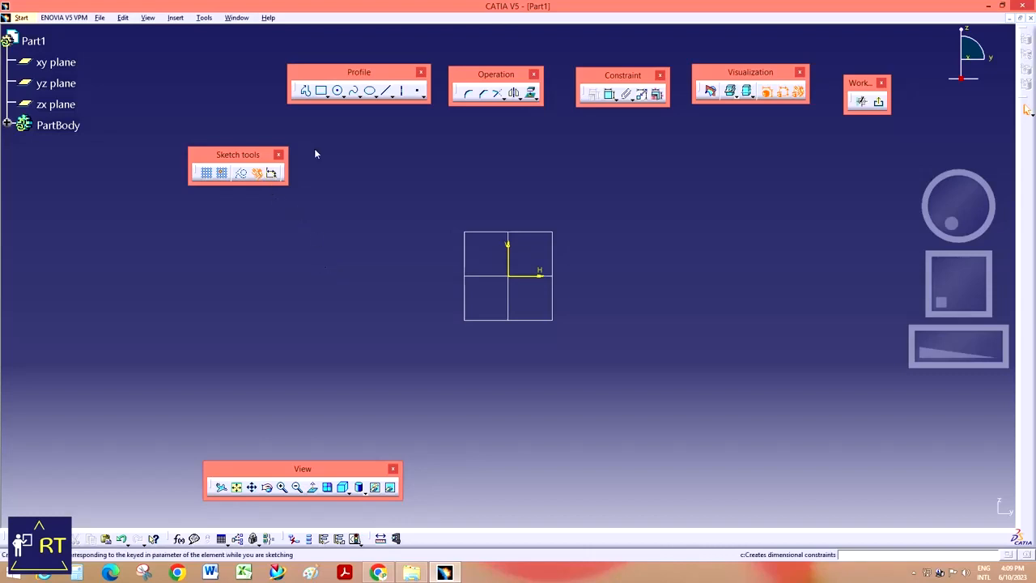
click(322, 91)
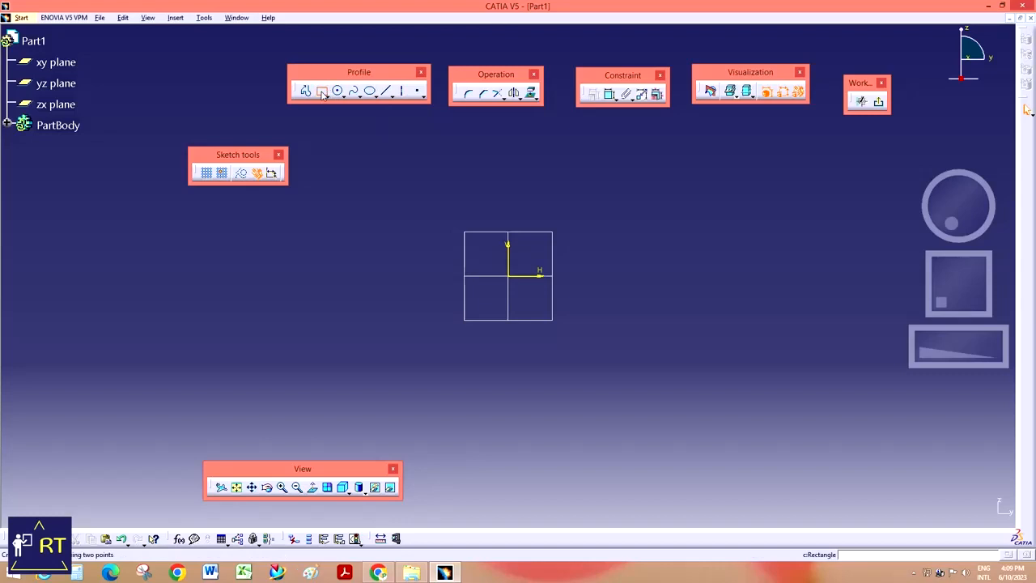
click(613, 220)
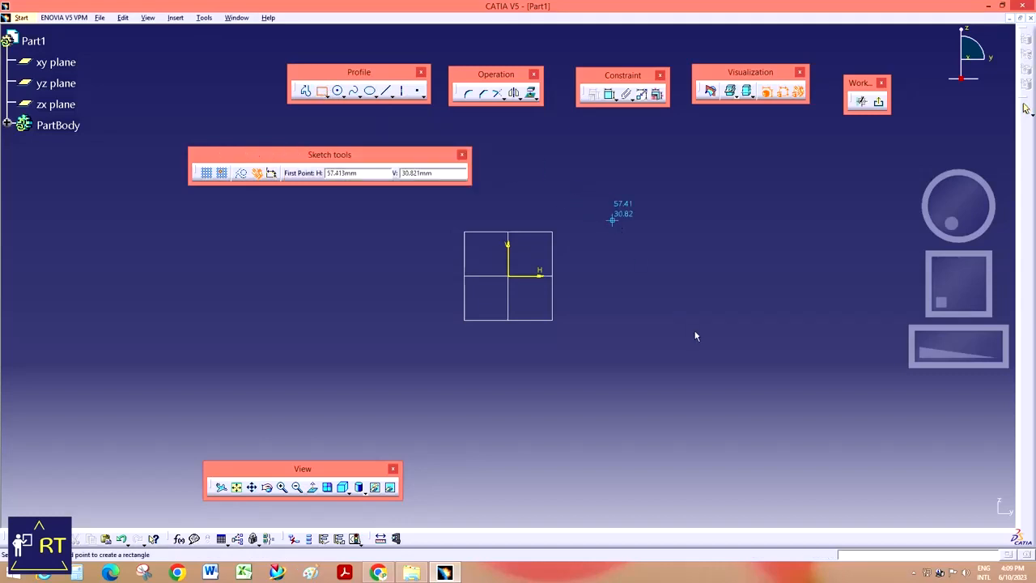
click(859, 431)
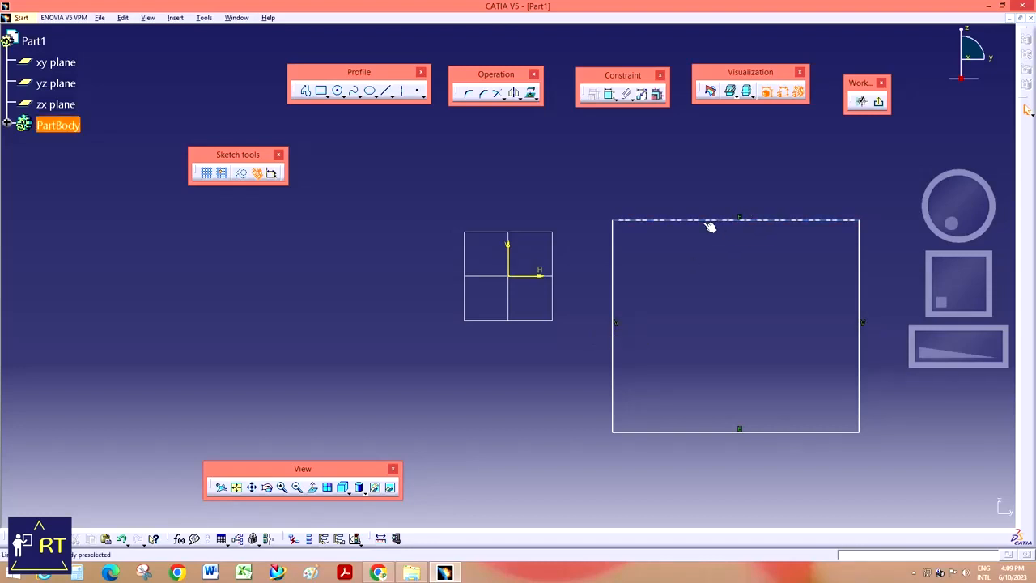
drag(687, 219, 671, 187)
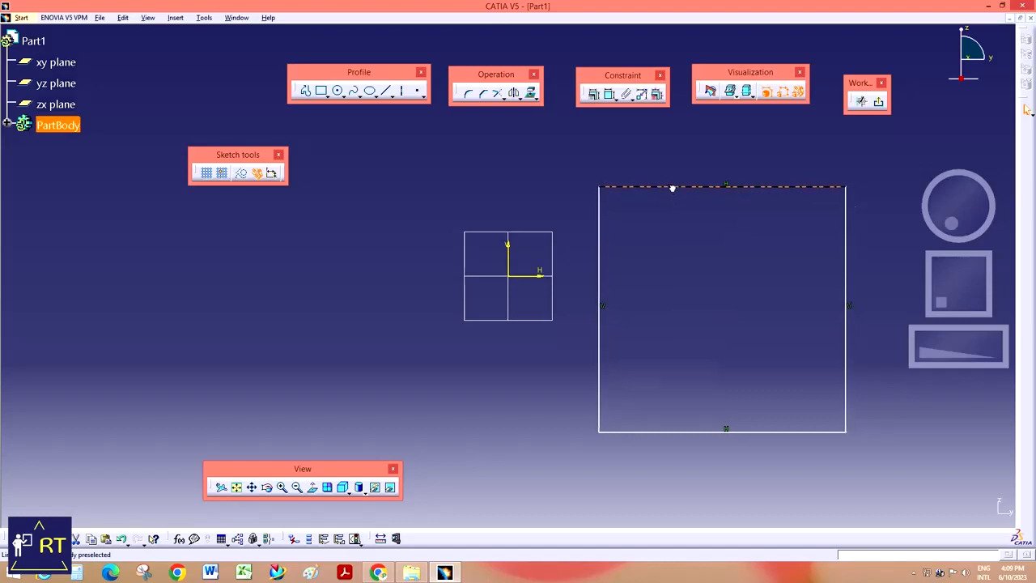
- Turn off geometrical constraints and draw a second rectangle on the negative H side of the origin
drag(255, 182, 208, 137)
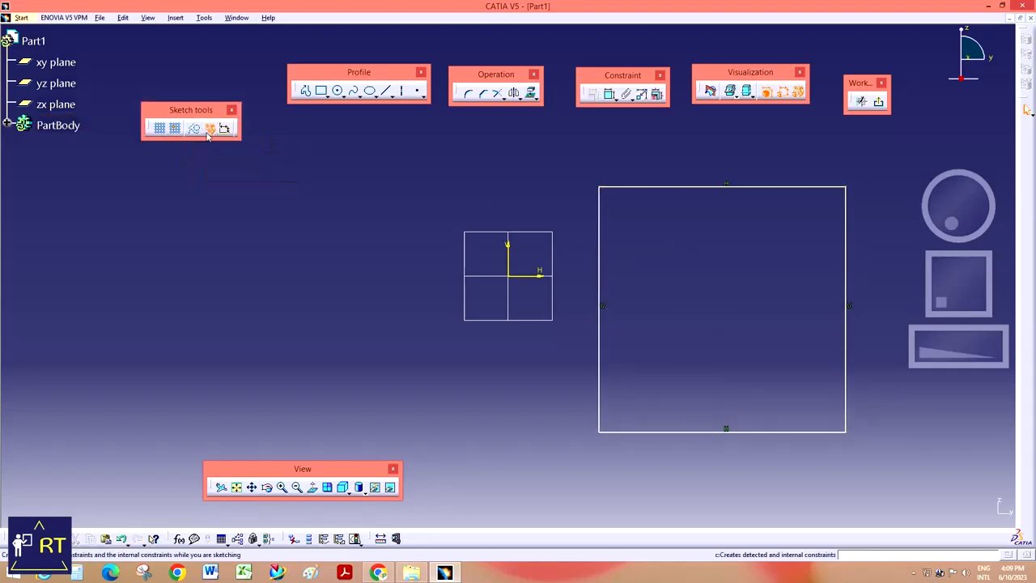
click(322, 90)
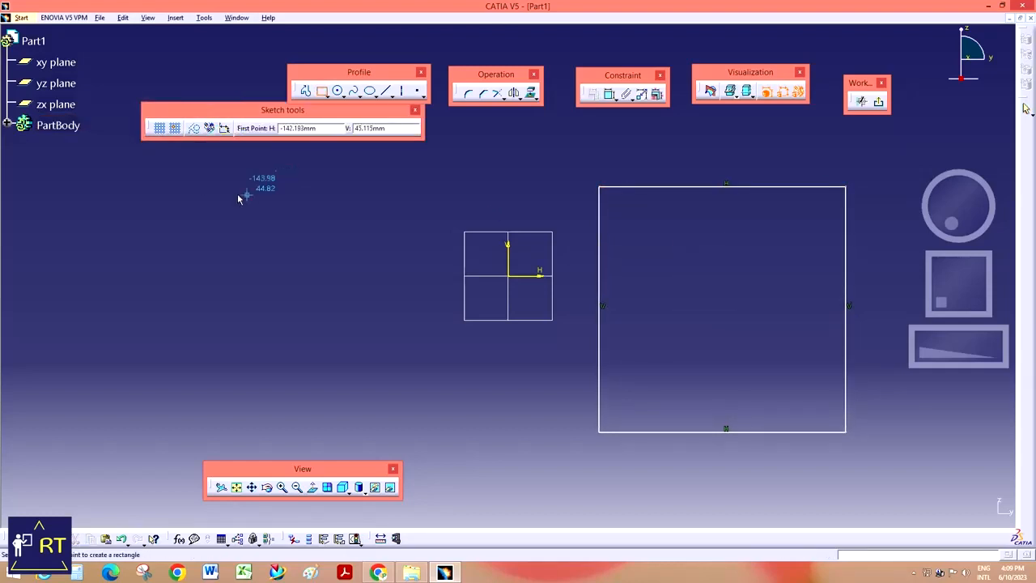
click(210, 191)
click(419, 415)
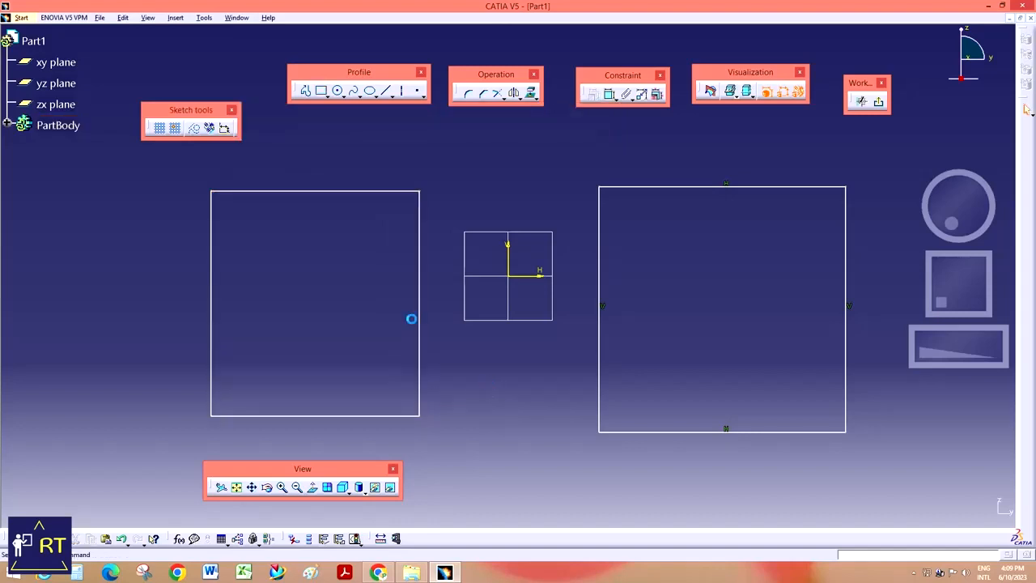
- Skew the unconstrained rectangle by its corners and upper edge, and resize the constrained rectangle by a corner for comparison
mouse_move(421, 196)
mouse_down()
mouse_move(473, 220)
mouse_move(340, 226)
mouse_move(421, 214)
mouse_up()
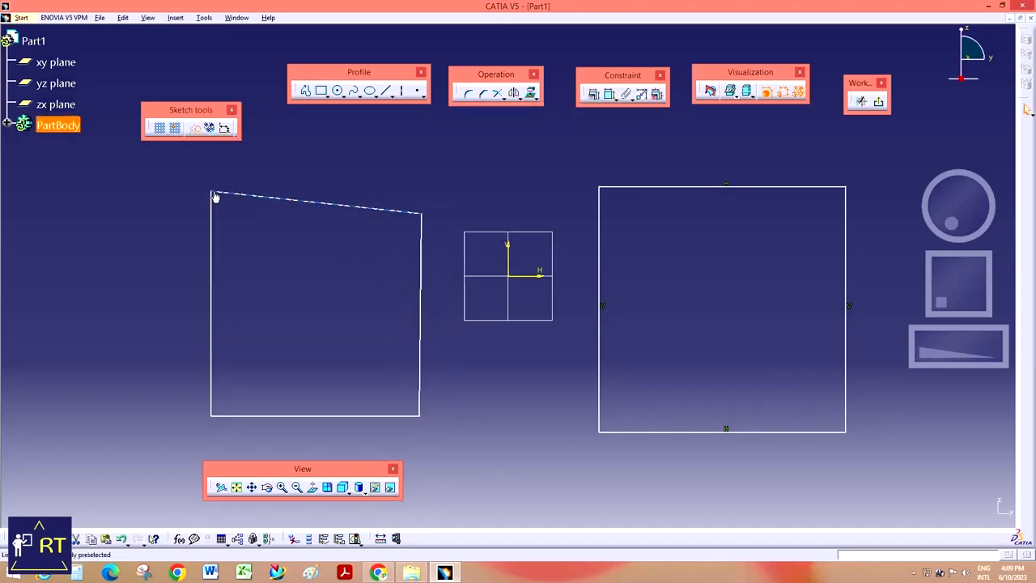
drag(214, 197, 314, 208)
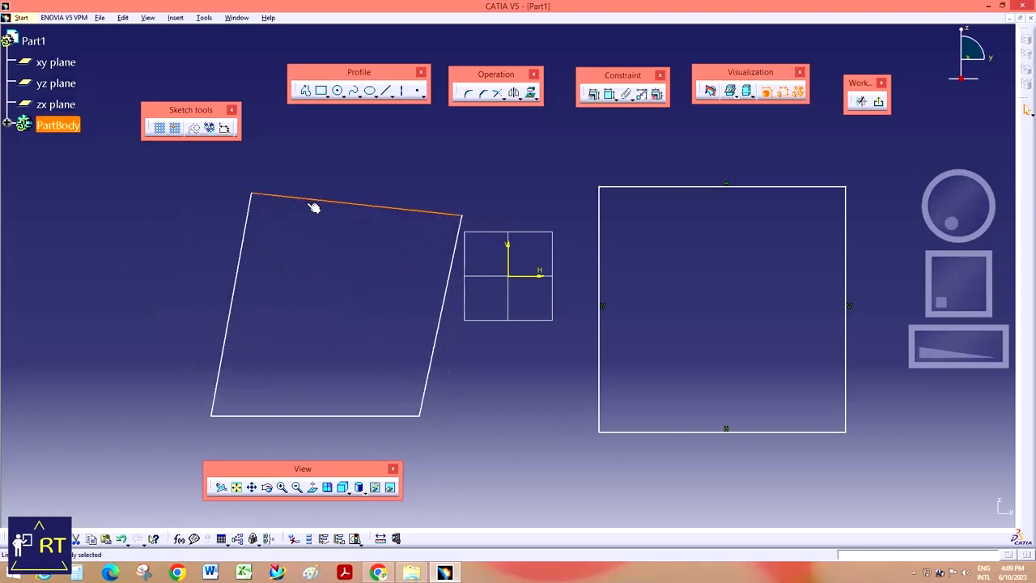
mouse_move(601, 187)
mouse_down()
mouse_move(567, 196)
mouse_move(605, 170)
mouse_up()
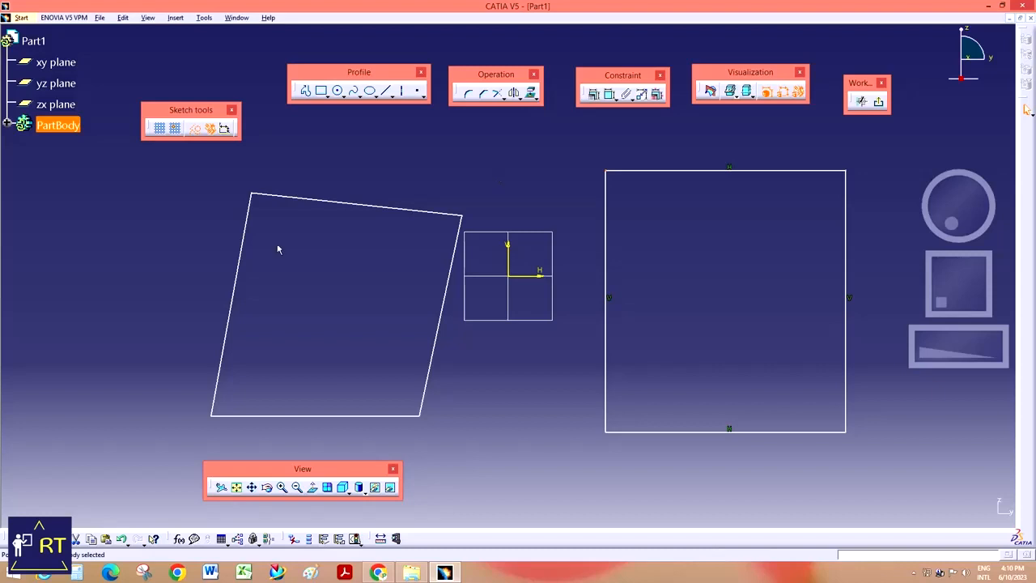
mouse_move(251, 194)
mouse_down()
mouse_move(194, 220)
mouse_move(240, 235)
mouse_up()
- Delete both the skewed rectangle and the constrained rectangle
mouse_move(190, 194)
mouse_down()
mouse_move(424, 414)
mouse_move(475, 436)
mouse_up()
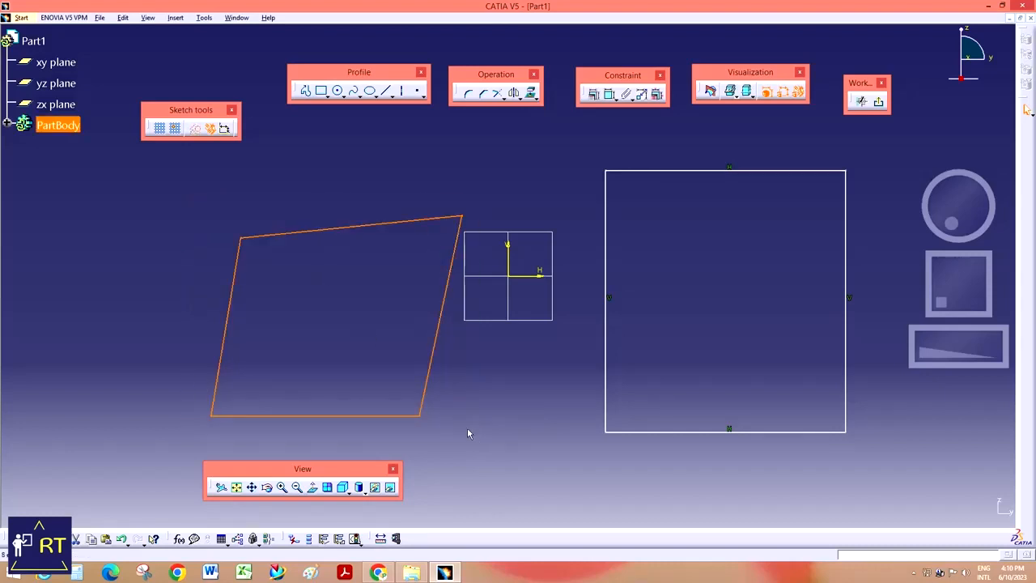
key(Delete)
drag(586, 148, 869, 468)
key(Delete)
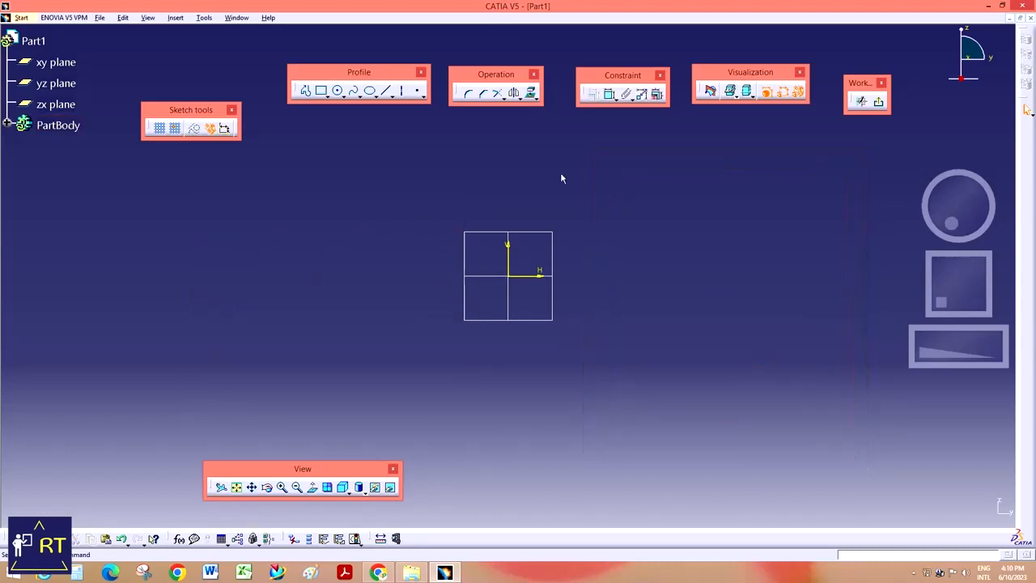
- With geometrical constraints on, draw a horizontal line about 145 mm long and a circle above it, and delete both
click(386, 93)
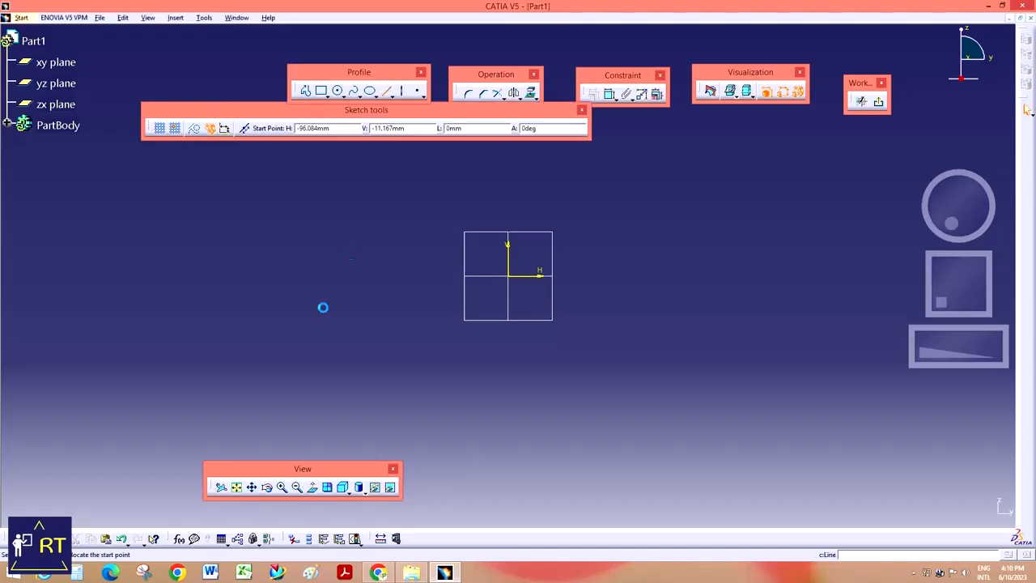
click(303, 330)
click(567, 327)
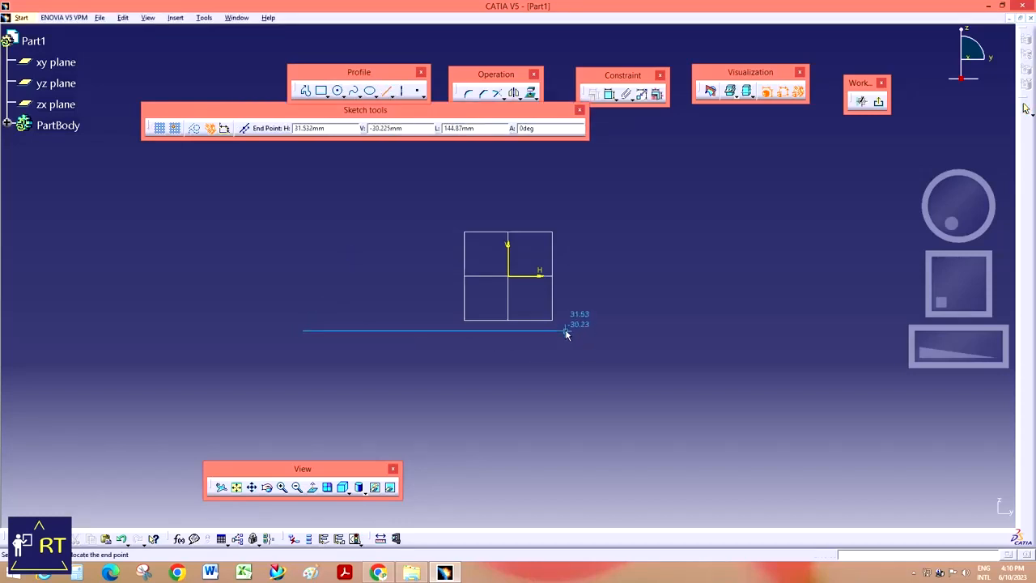
click(337, 90)
click(367, 252)
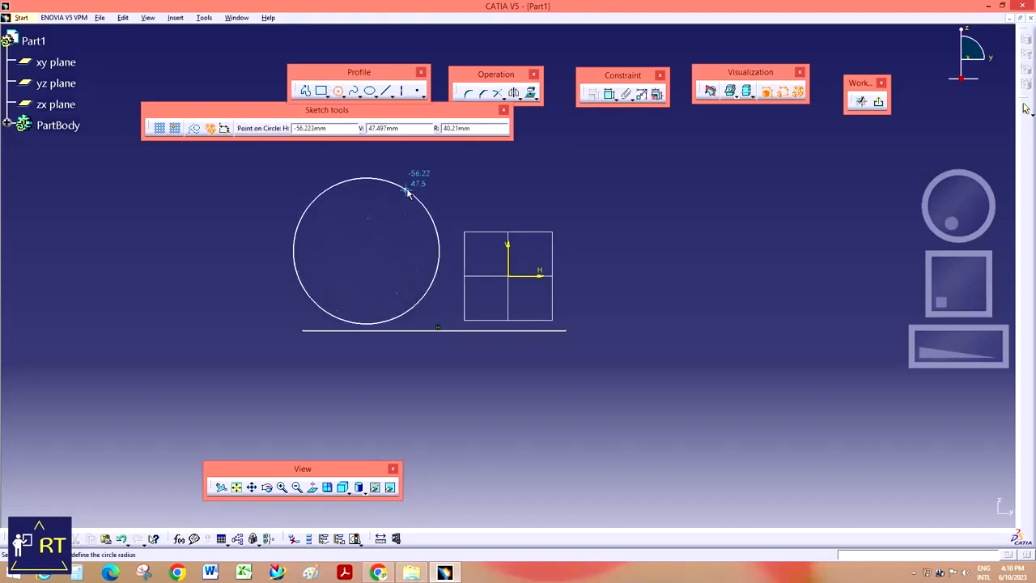
click(406, 208)
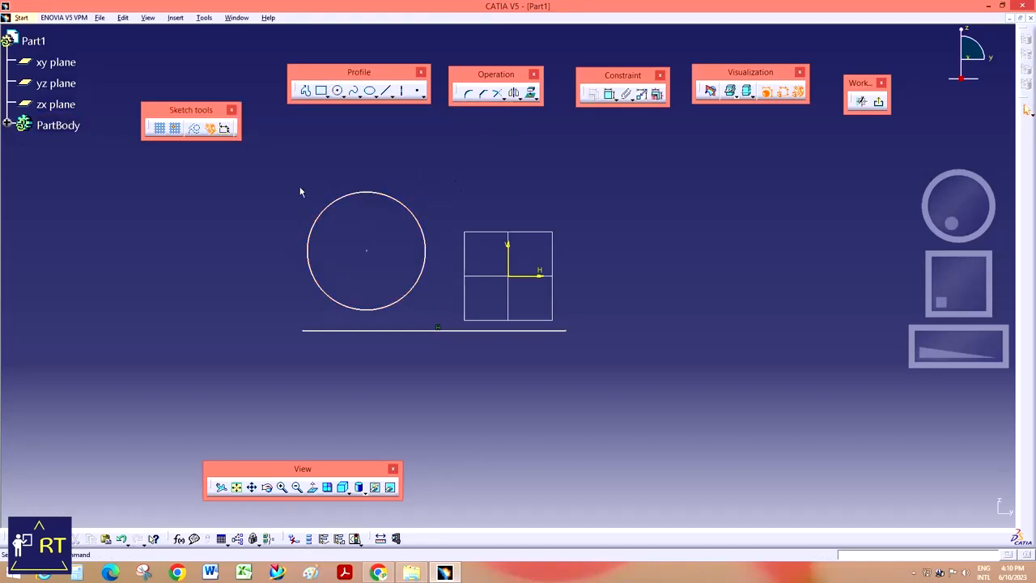
mouse_move(259, 173)
mouse_down()
mouse_move(600, 391)
mouse_move(640, 382)
mouse_up()
key(Delete)
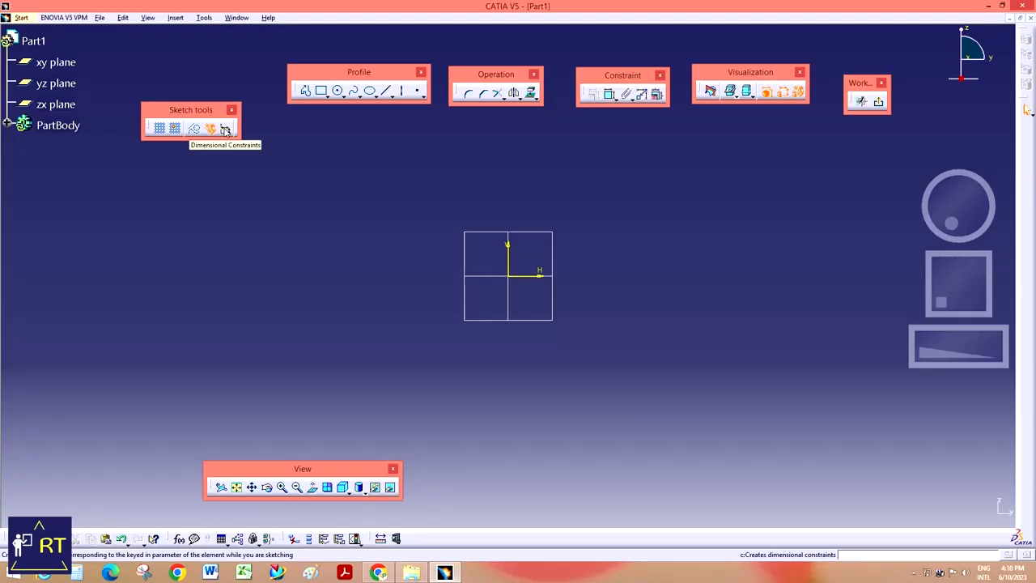
- Draw a rectangle around the sketch origin and round its upper-left corner with the Corner operation
click(322, 93)
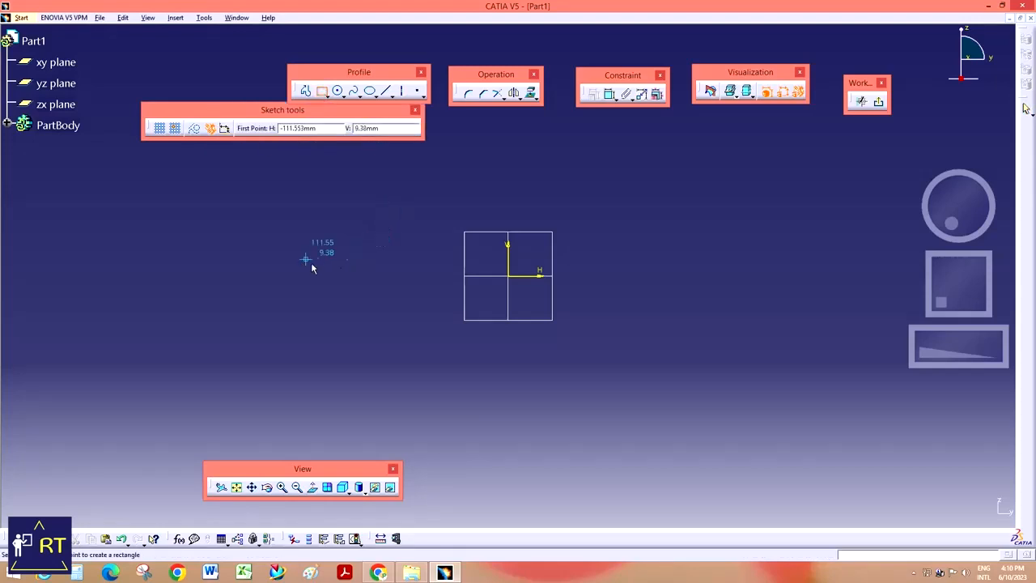
click(373, 203)
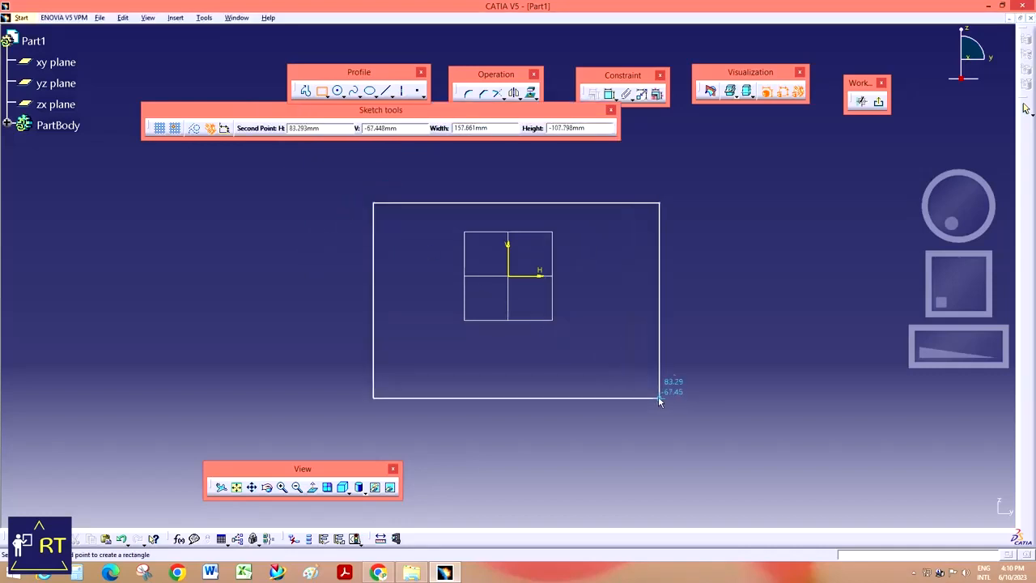
click(629, 388)
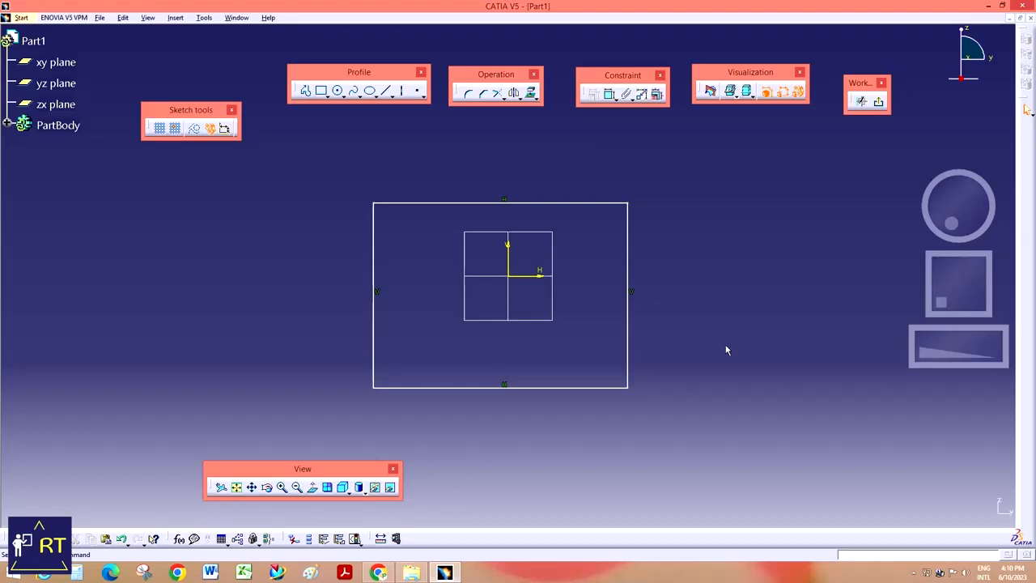
click(468, 95)
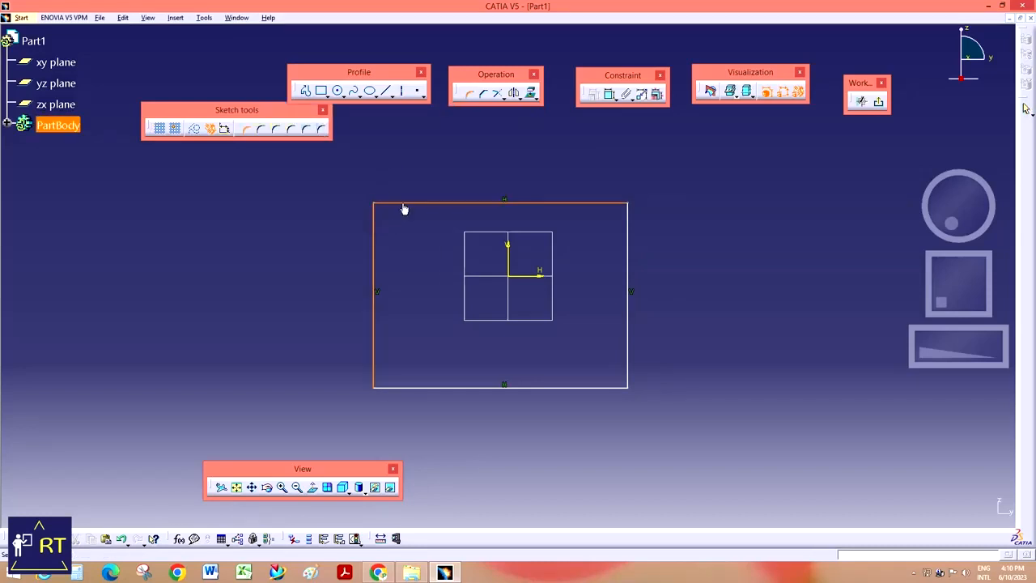
click(402, 207)
click(400, 220)
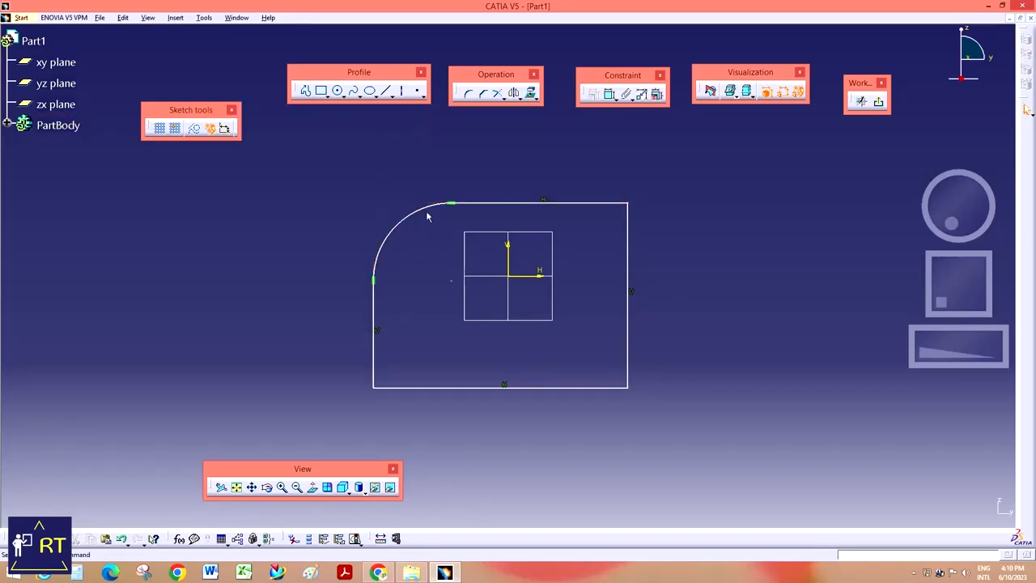
- Chamfer the rectangle's upper-right corner at 45 degrees
click(483, 94)
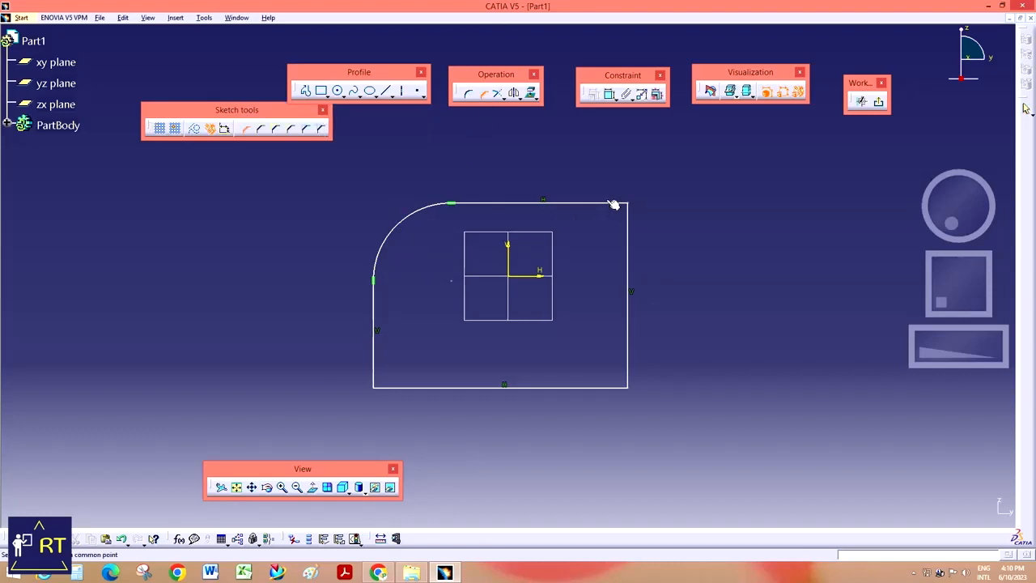
click(608, 203)
click(628, 217)
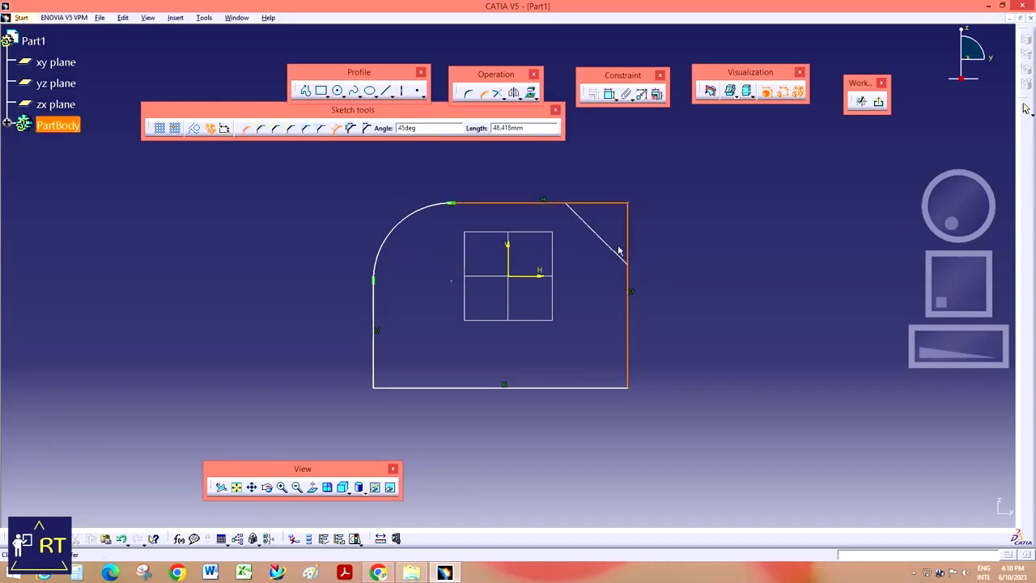
click(619, 251)
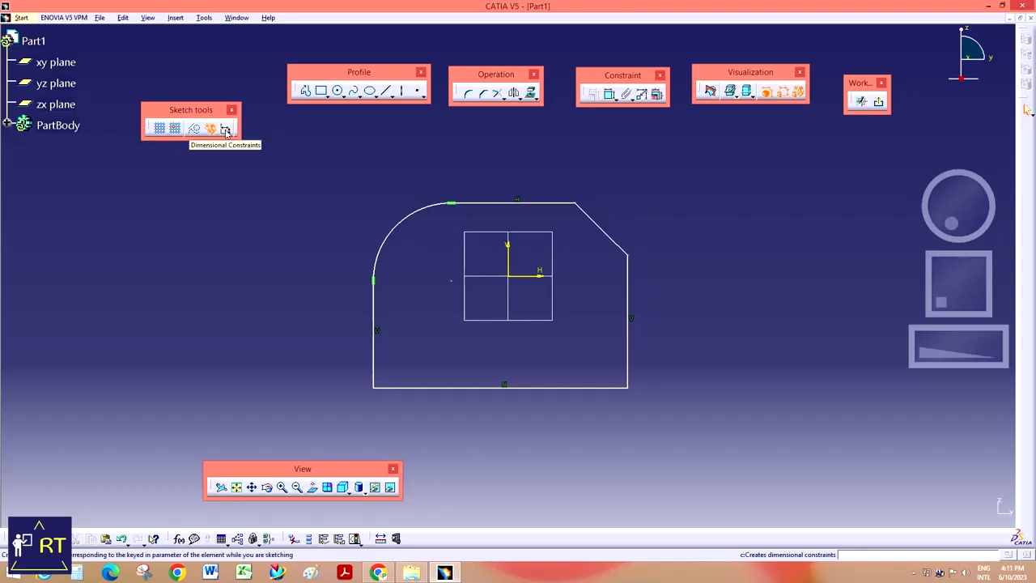
- Undo the chamfer and the rounding, and round the upper-left corner again to about R33 mm with dimensional constraints on
key(ctrl+z)
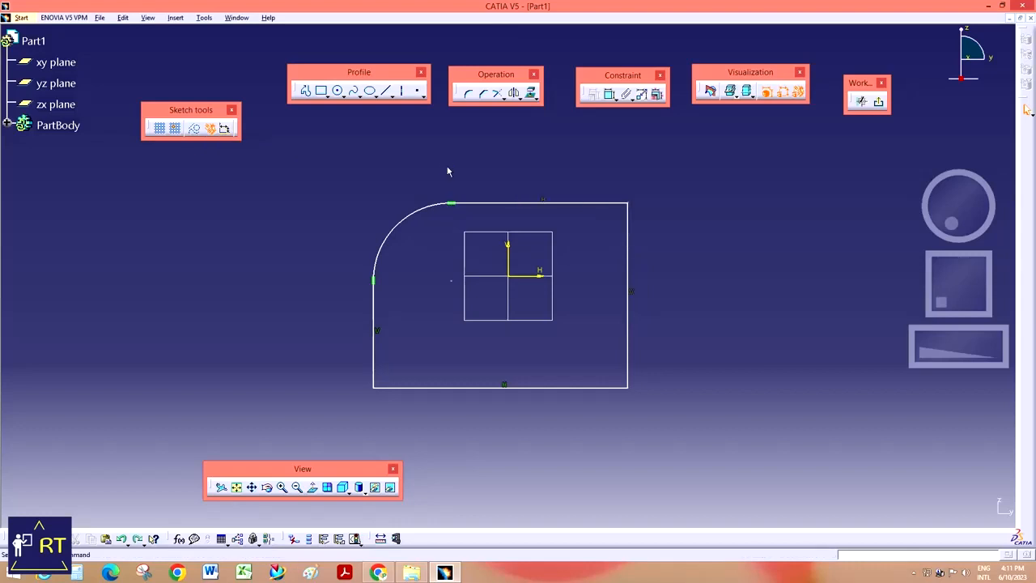
key(ctrl+z)
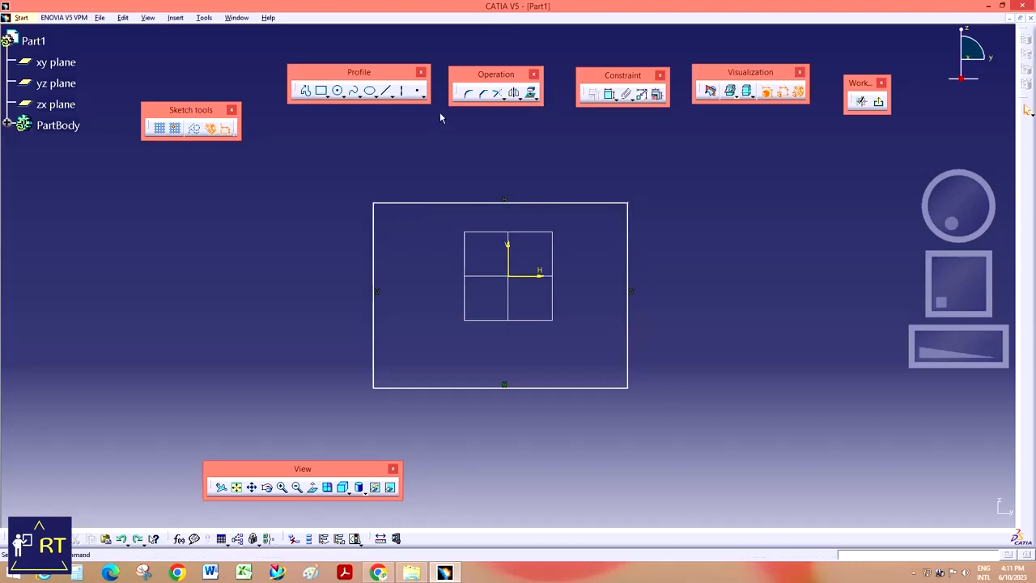
click(468, 93)
click(374, 218)
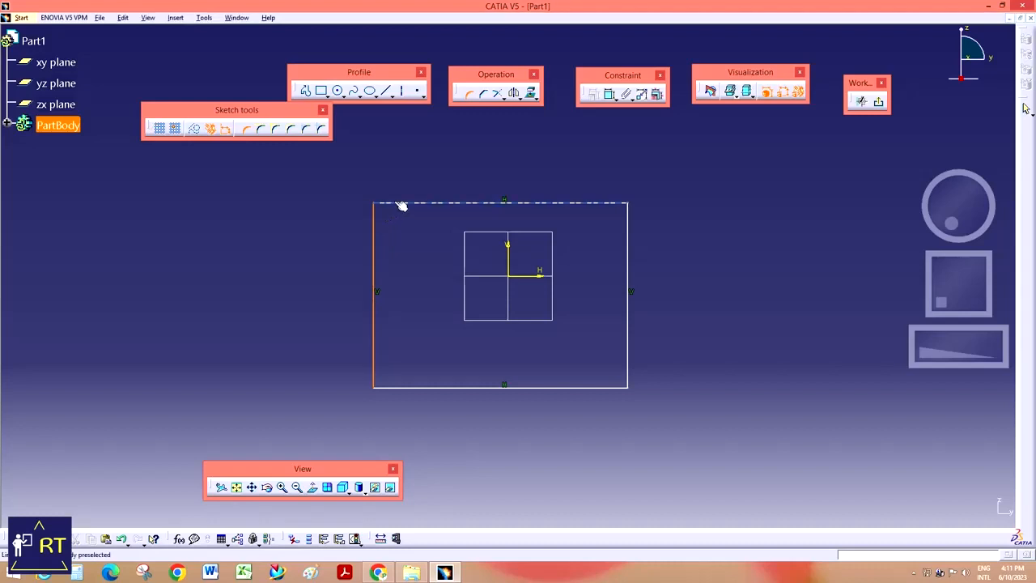
click(397, 203)
click(394, 218)
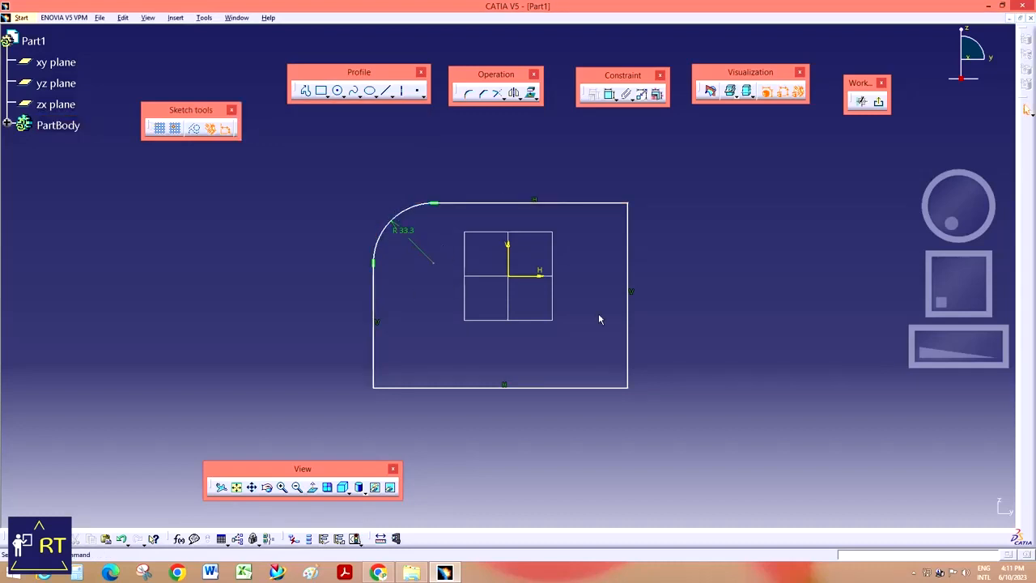
- Set the radius of the rounded upper-left corner to 35 mm
drag(919, 348, 959, 341)
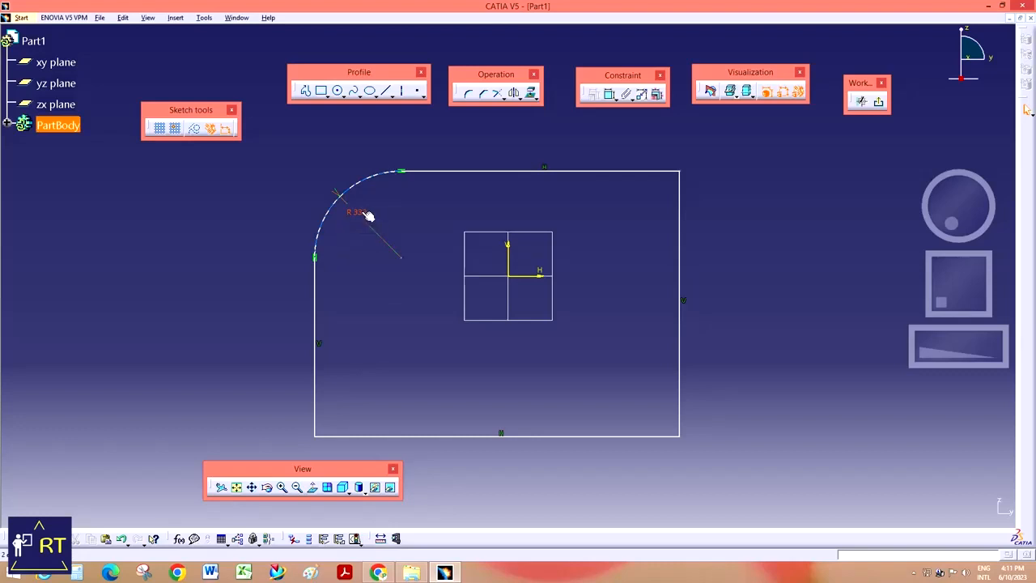
double_click(370, 213)
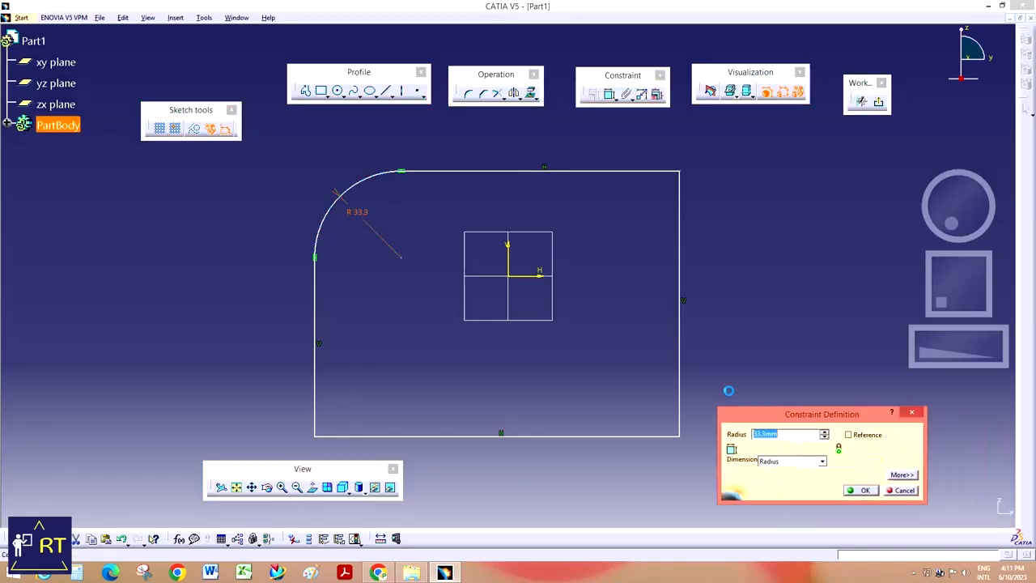
text(35)
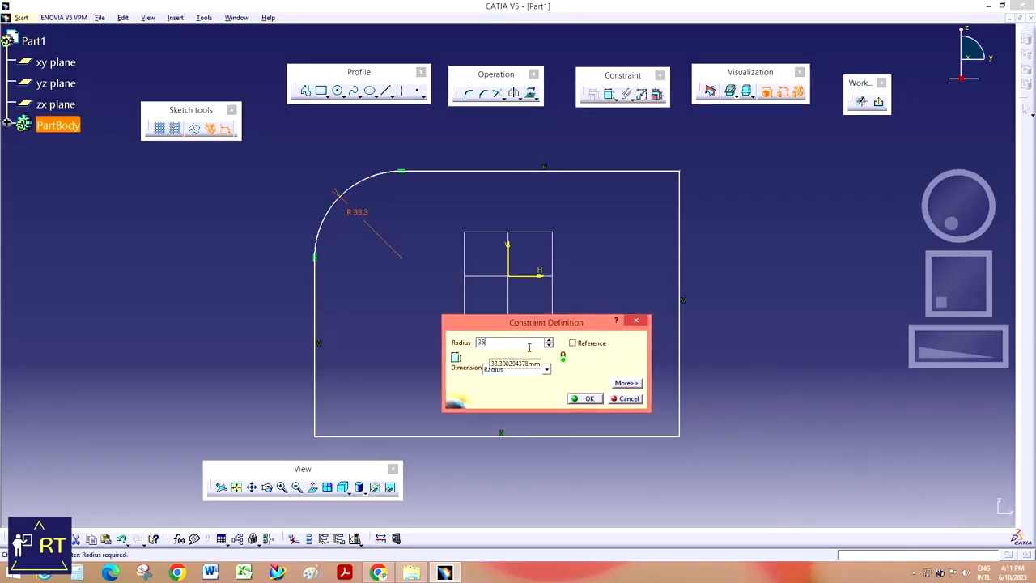
click(591, 398)
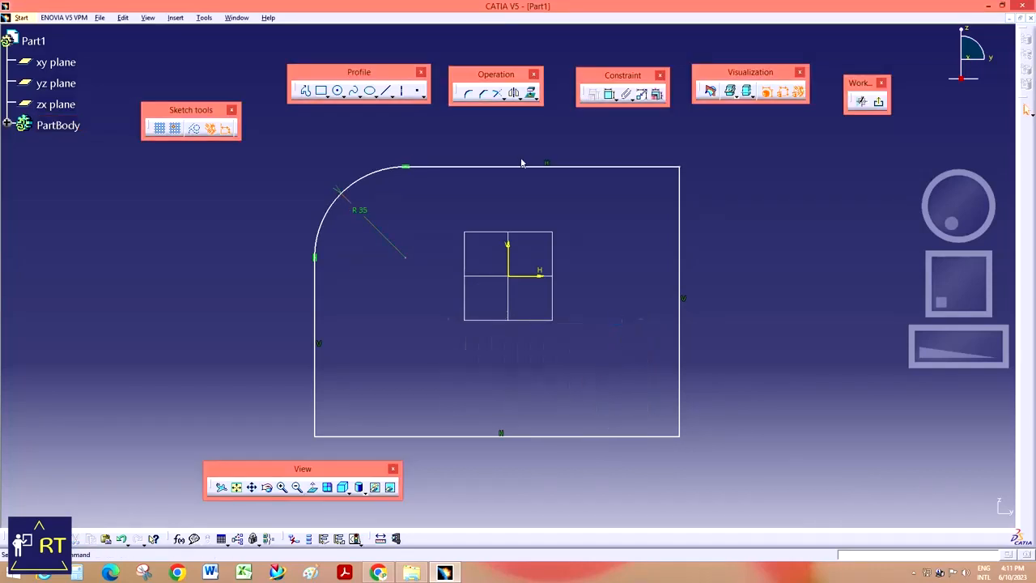
- Chamfer the rectangle's upper-right corner at 45 degrees with a length of about 42 mm, keeping its dimensional constraints
click(483, 93)
click(662, 166)
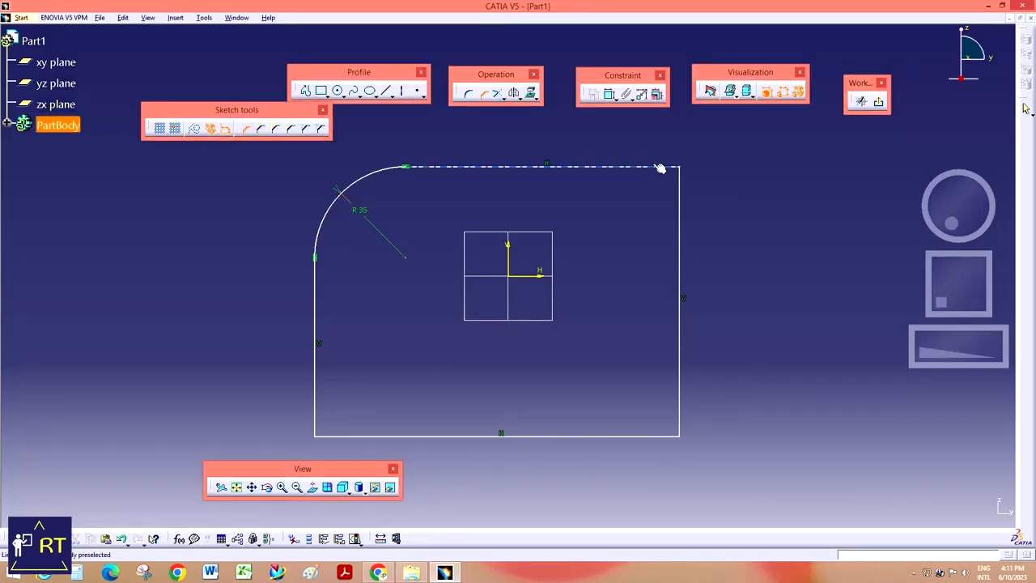
click(678, 204)
click(661, 234)
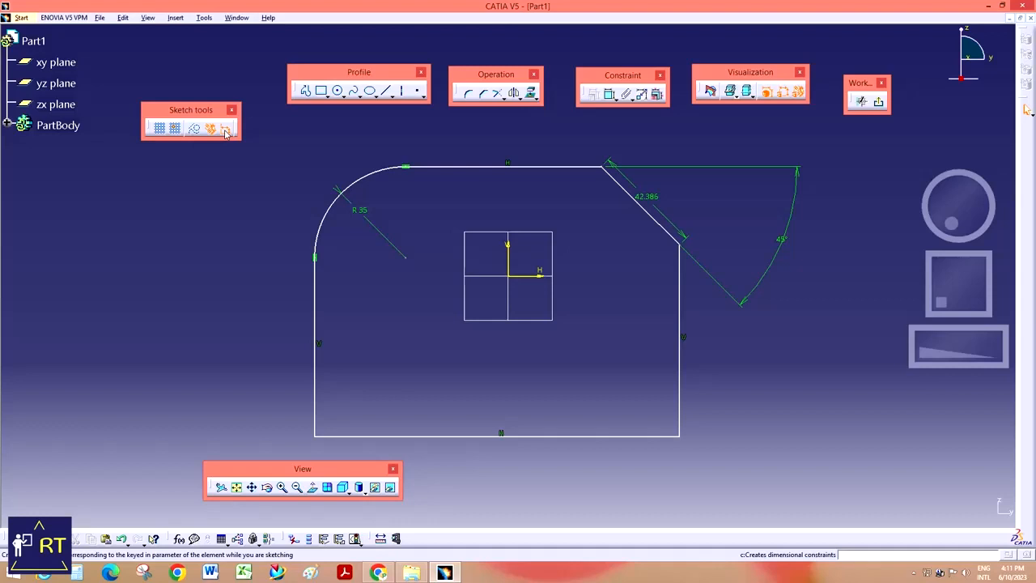
click(914, 572)
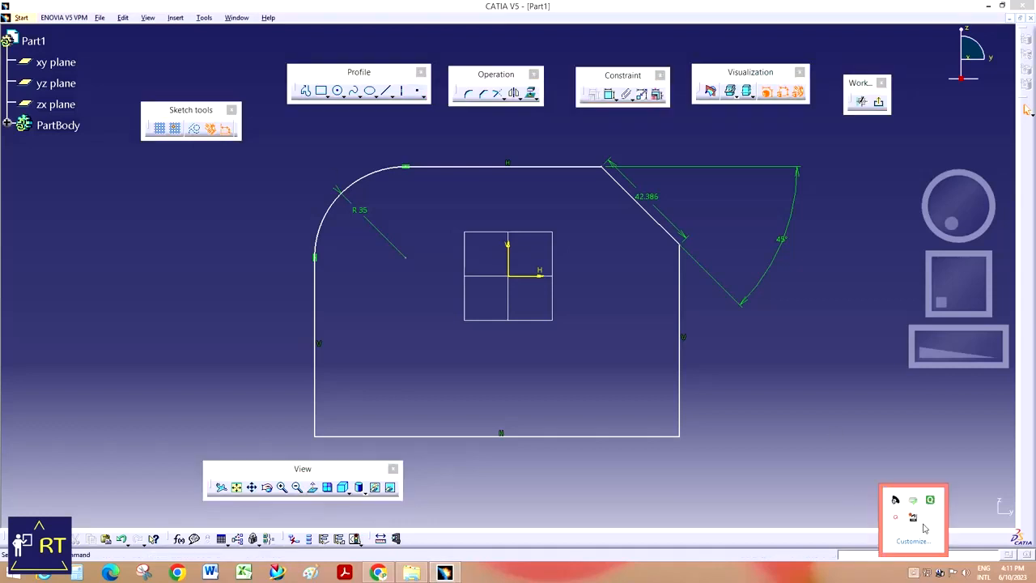
click(897, 500)
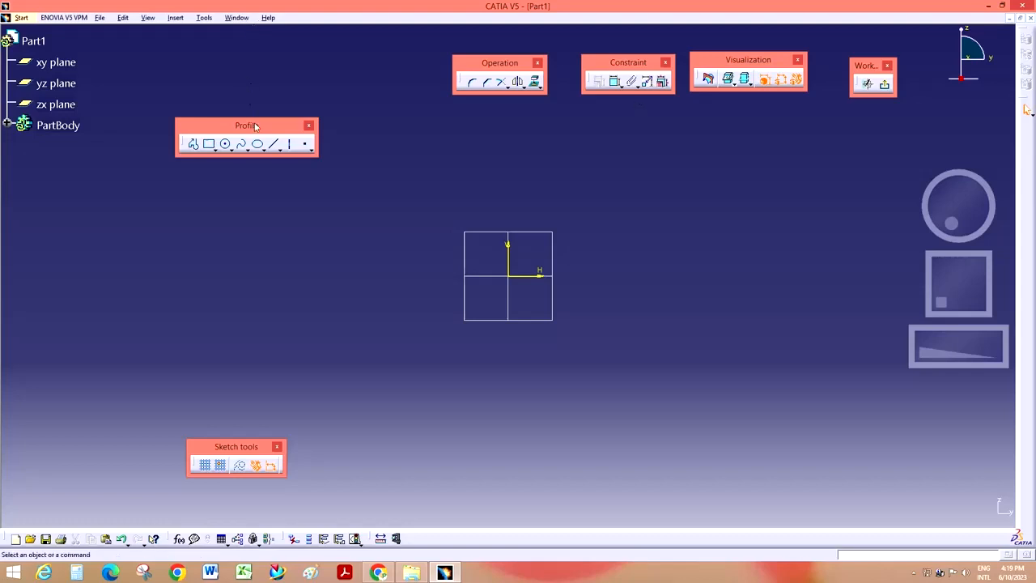
- Start a Profile below the sketch origin with a horizontal line about 124 mm long
drag(253, 124, 296, 120)
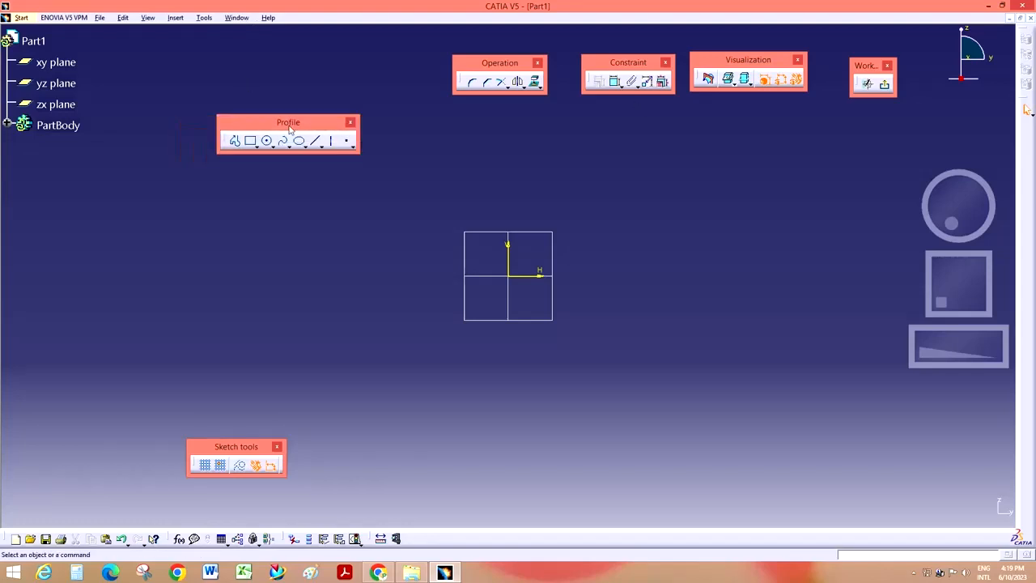
click(236, 142)
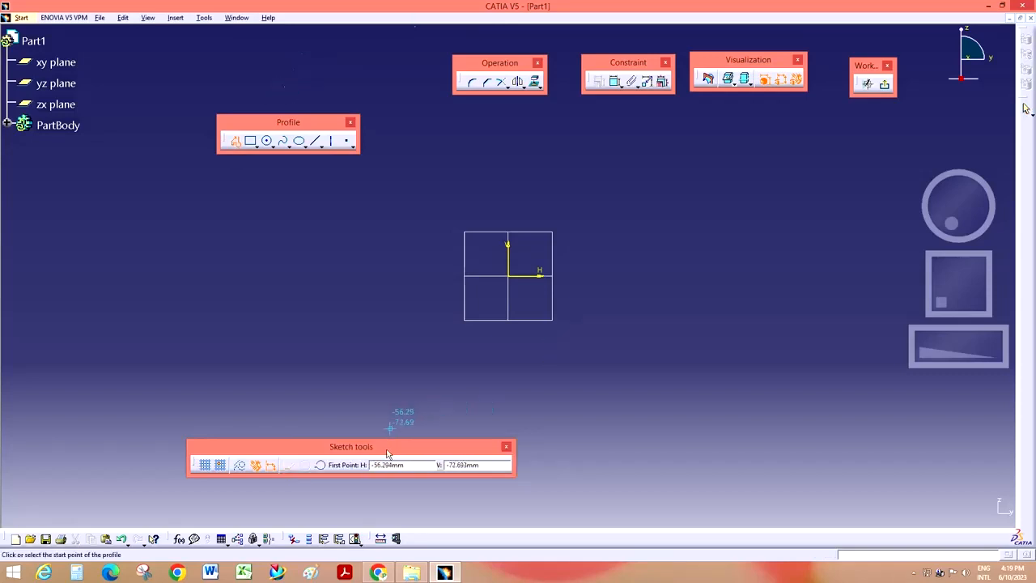
drag(387, 454, 363, 468)
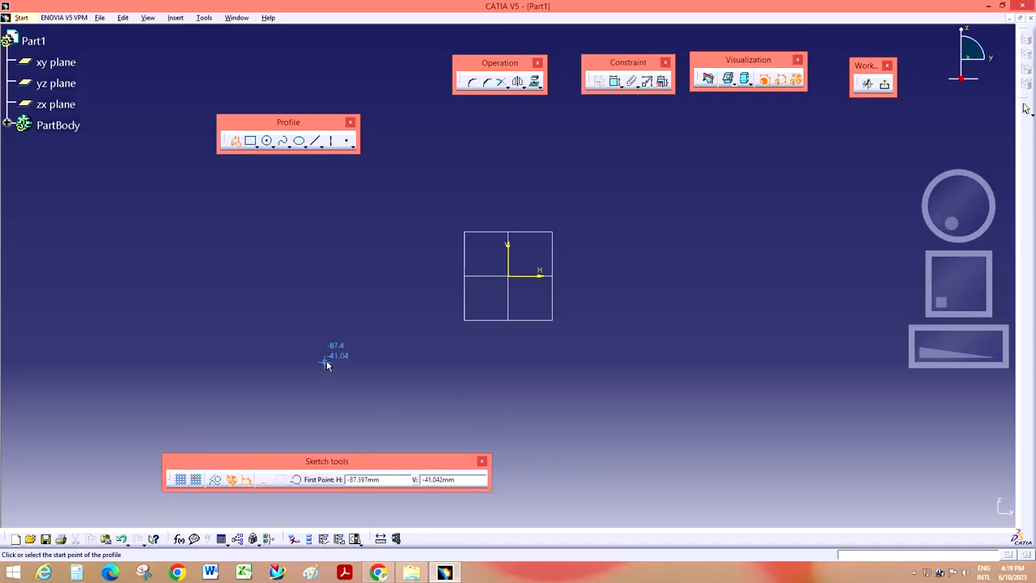
click(324, 363)
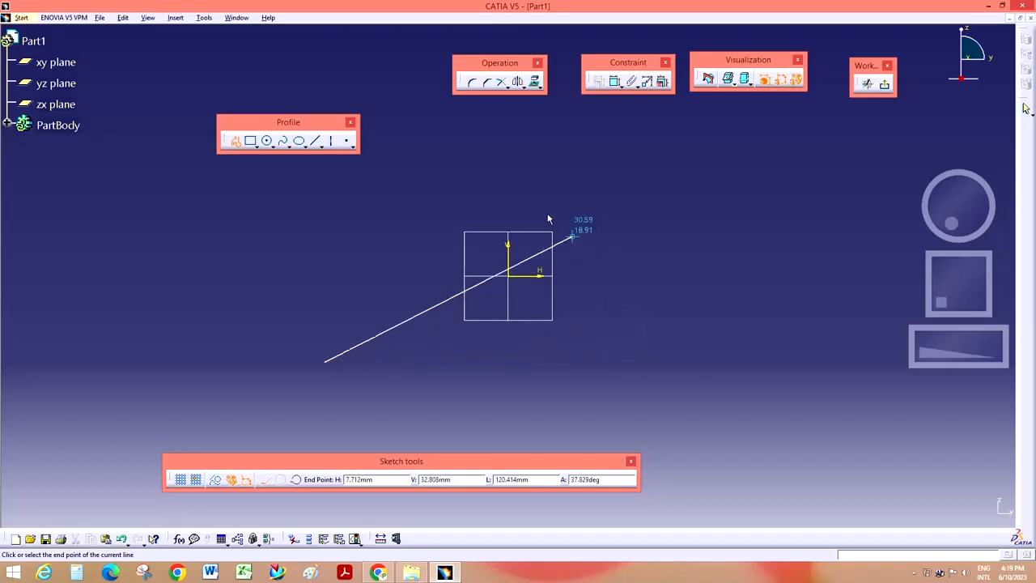
click(586, 360)
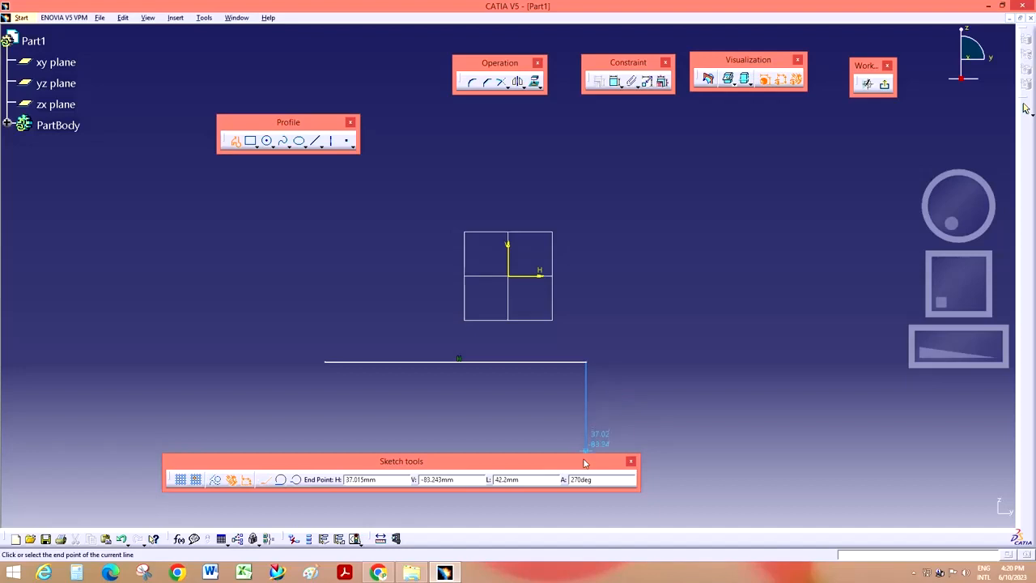
- Continue the profile with a tangent arc that curves down from the right end of the horizontal line
drag(584, 462, 572, 485)
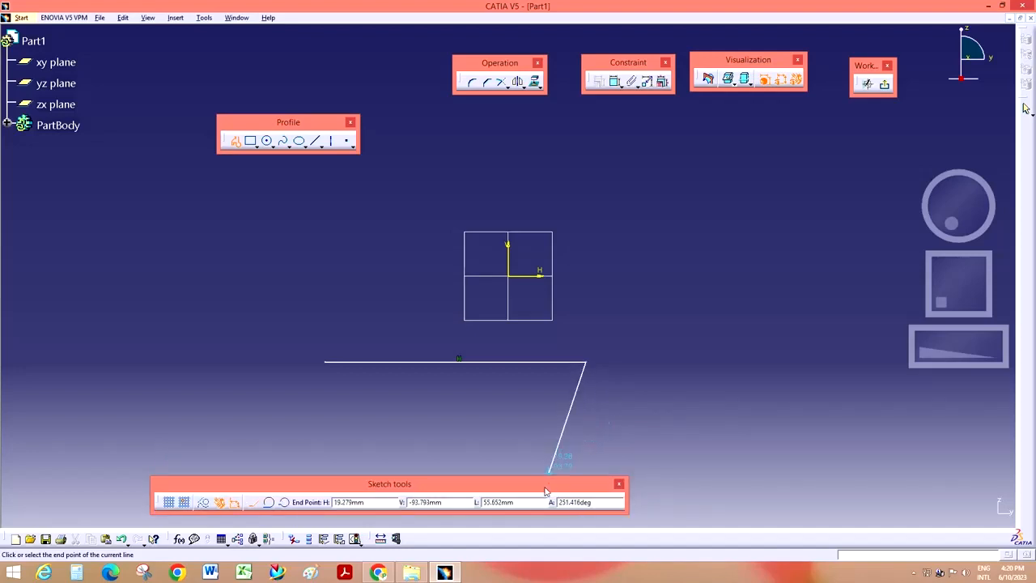
mouse_move(380, 489)
mouse_down()
mouse_move(393, 257)
mouse_move(405, 250)
mouse_move(378, 214)
mouse_up()
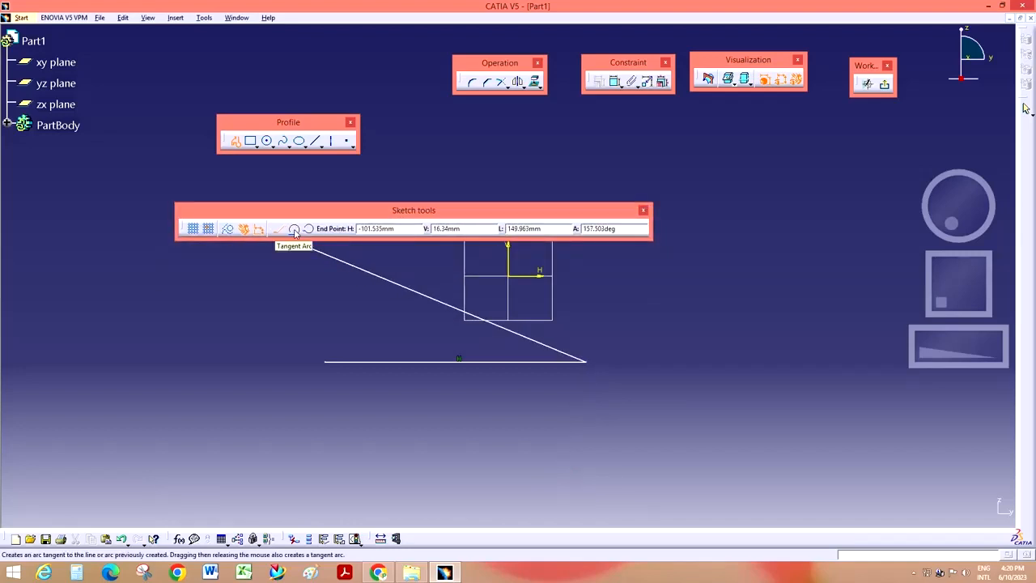
click(296, 230)
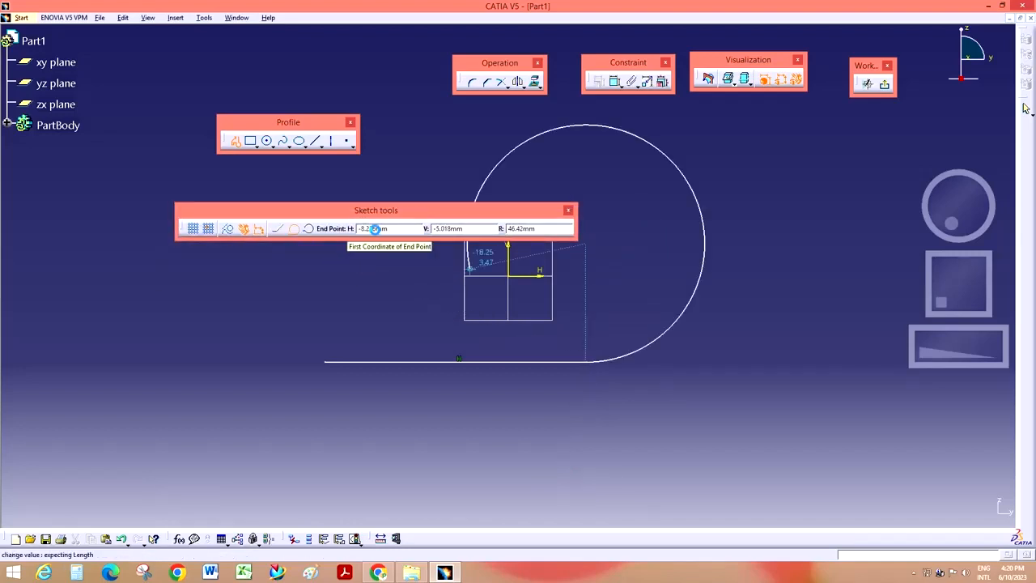
click(587, 460)
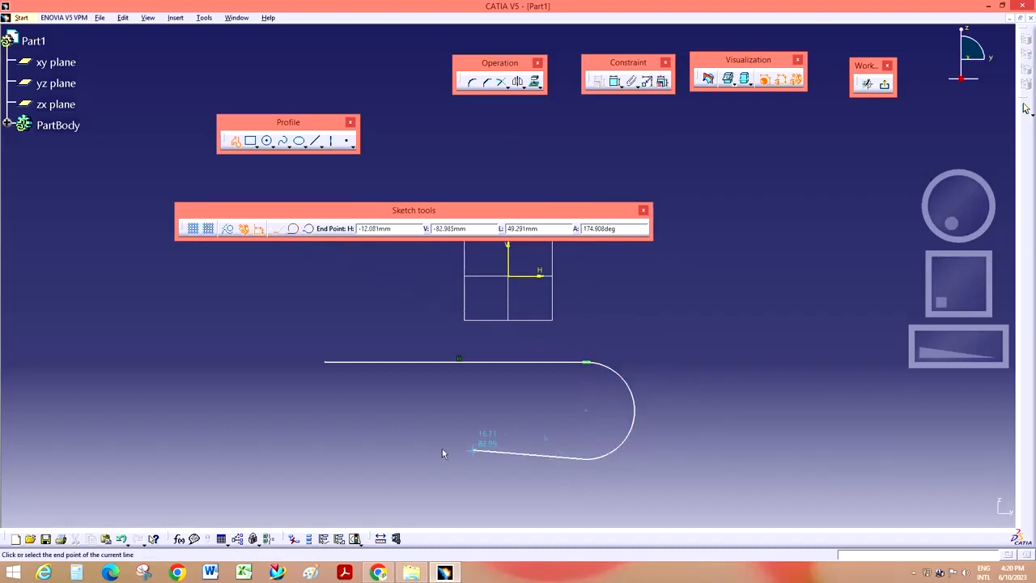
- Close the profile into a slot with a horizontal lower line and a tangent arc back to the start point
click(324, 460)
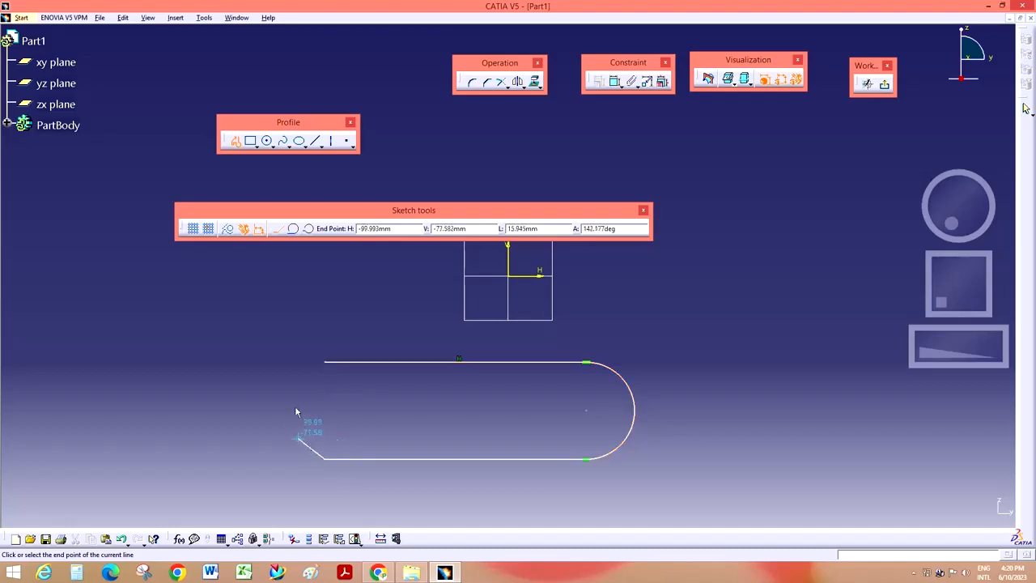
click(294, 229)
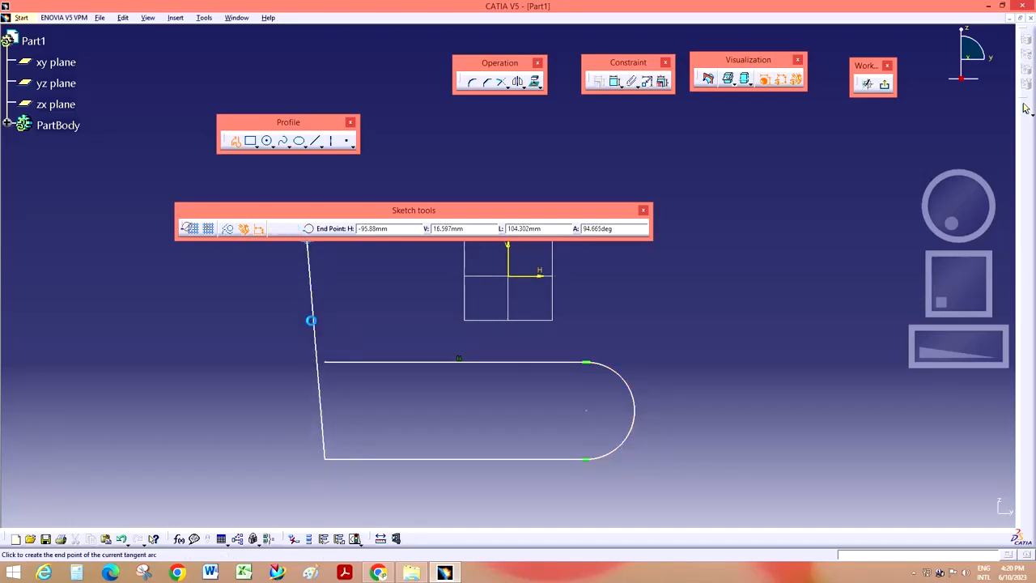
click(323, 362)
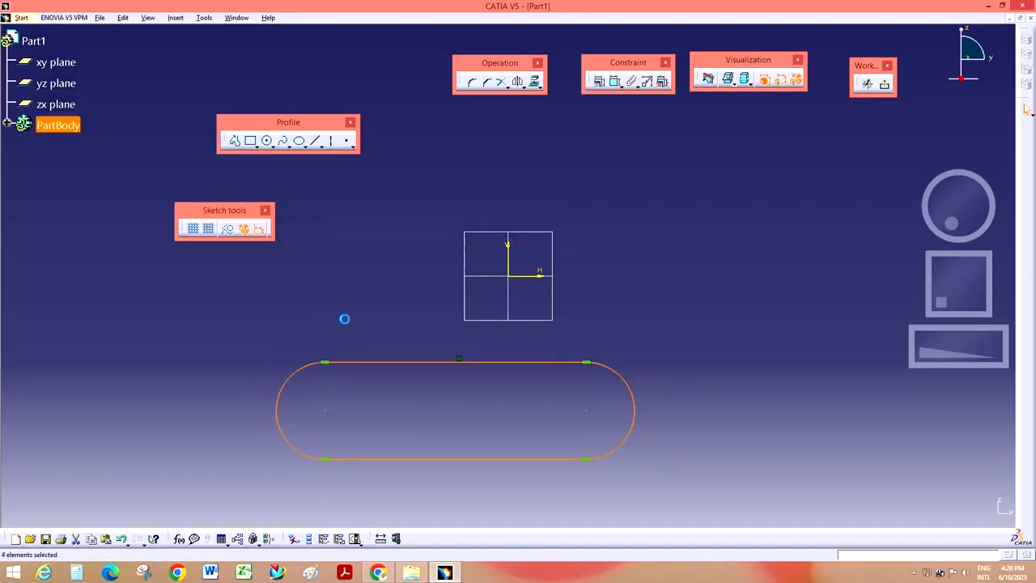
- Reshape the slot freehand by moving its upper edge, left arc centre and right arc
mouse_move(381, 362)
mouse_down()
mouse_move(397, 287)
mouse_move(387, 347)
mouse_up()
mouse_move(333, 405)
mouse_down()
mouse_move(339, 353)
mouse_move(336, 394)
mouse_up()
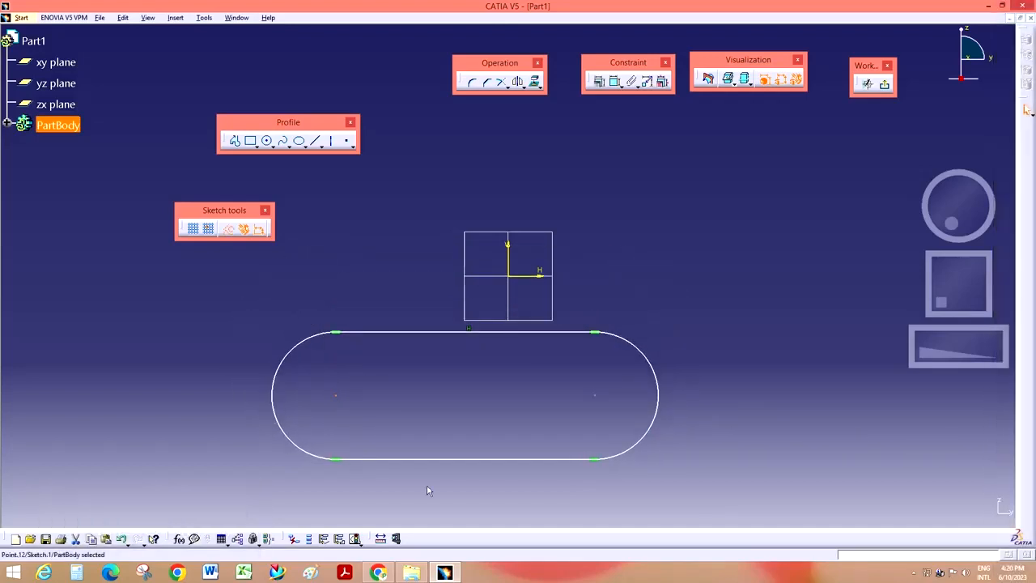
click(318, 327)
drag(218, 212, 159, 182)
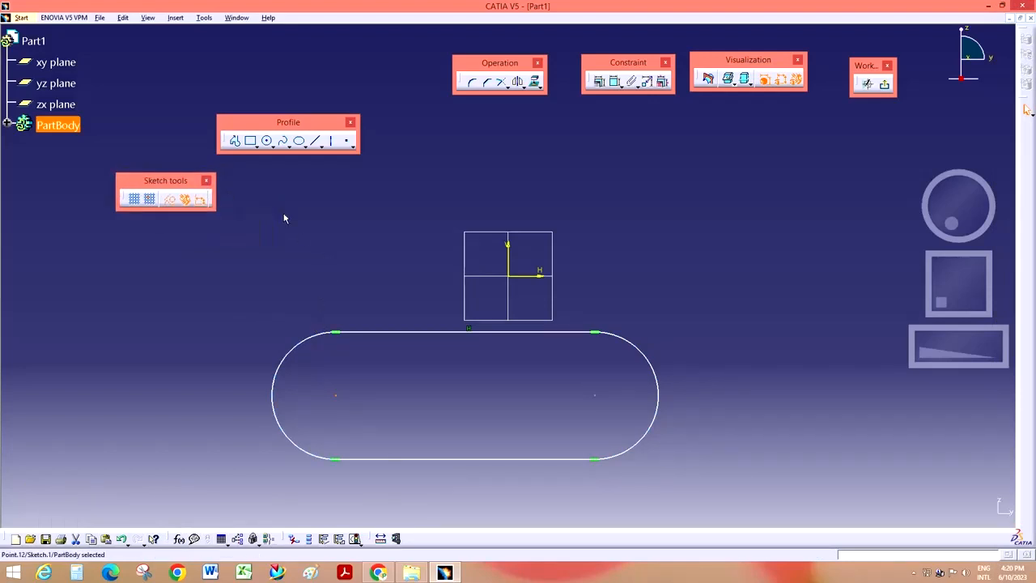
click(350, 249)
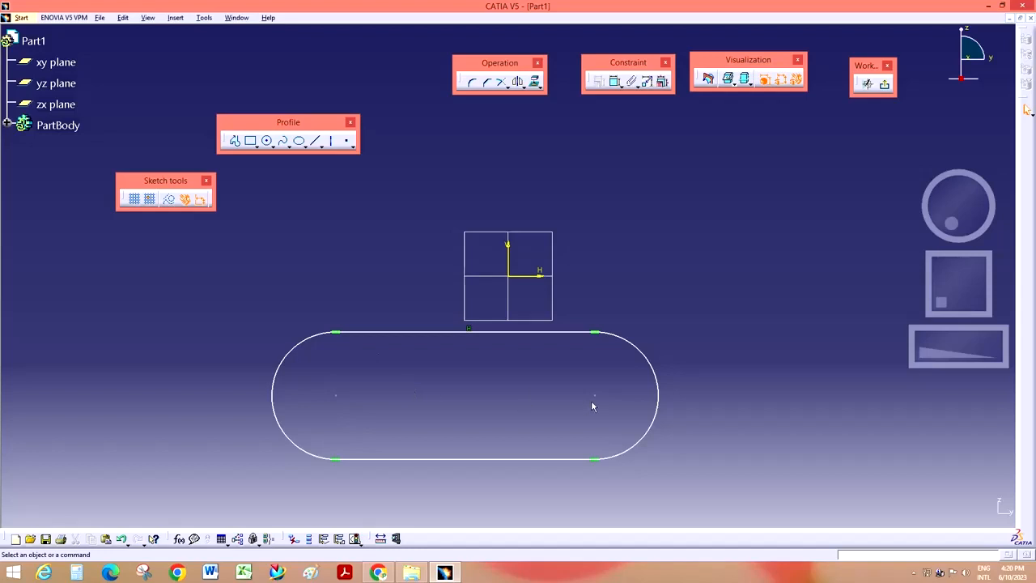
mouse_move(644, 359)
mouse_down()
mouse_move(710, 348)
mouse_move(591, 351)
mouse_move(701, 335)
mouse_move(714, 354)
mouse_move(676, 352)
mouse_move(652, 363)
mouse_move(662, 366)
mouse_up()
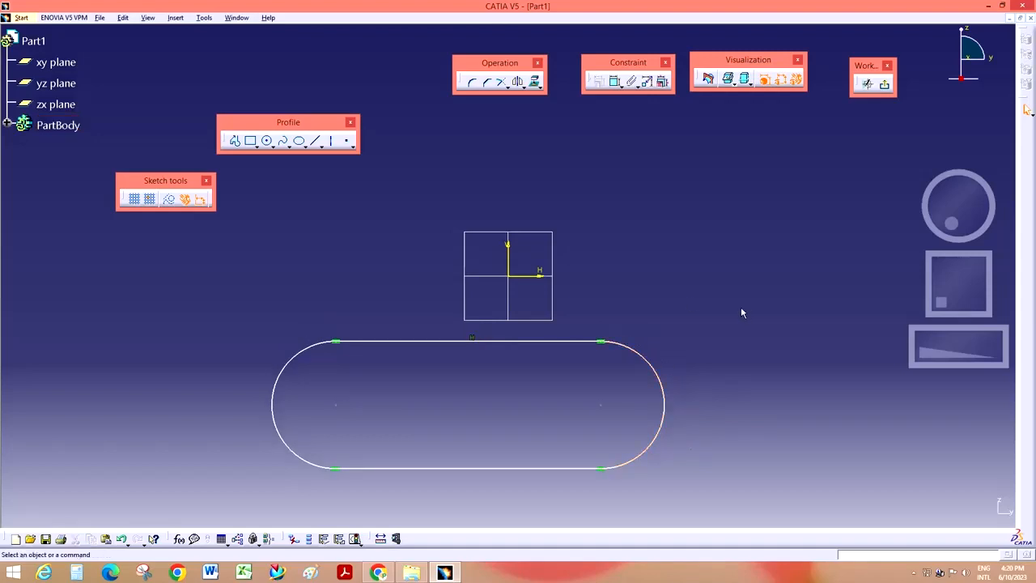
- Dimension the distance between the slot's two arc centres, placing the dimension below the slot
click(613, 84)
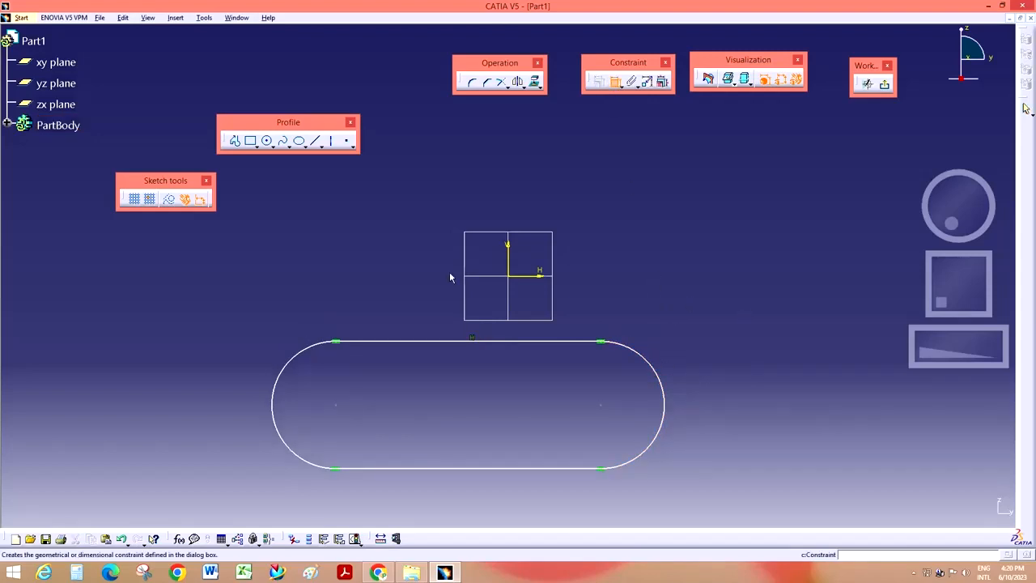
click(336, 404)
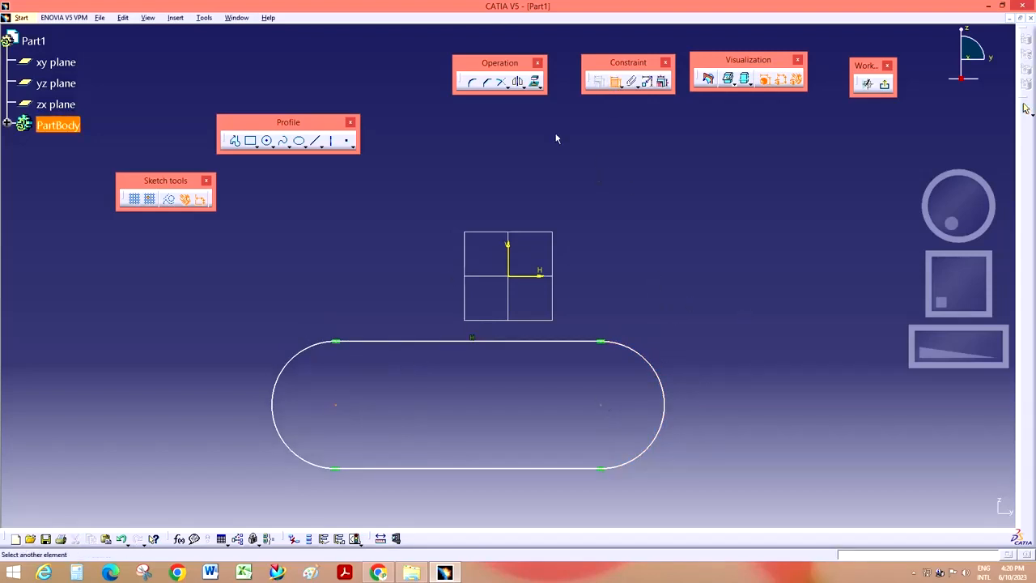
drag(617, 72, 475, 144)
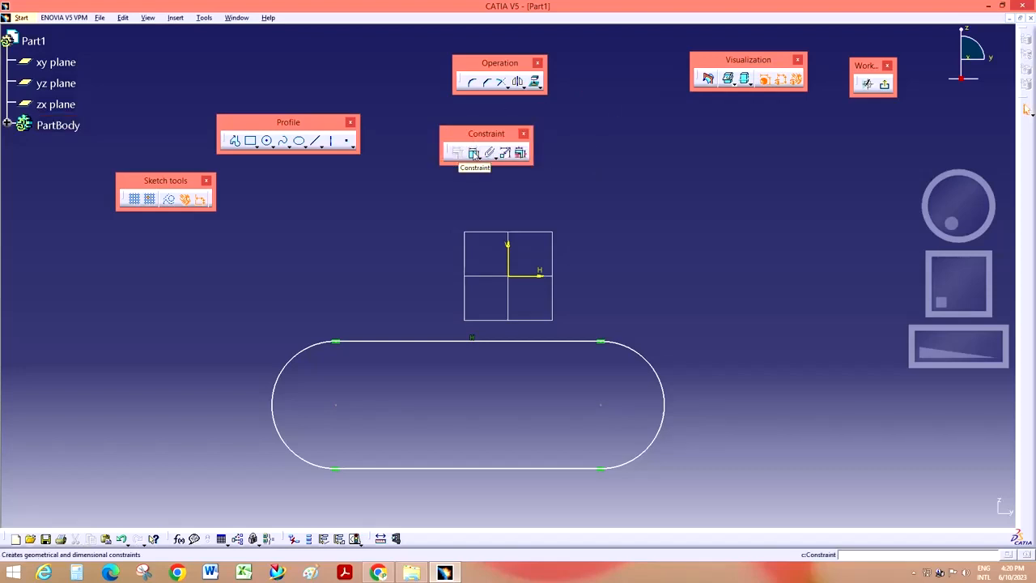
click(474, 153)
click(336, 405)
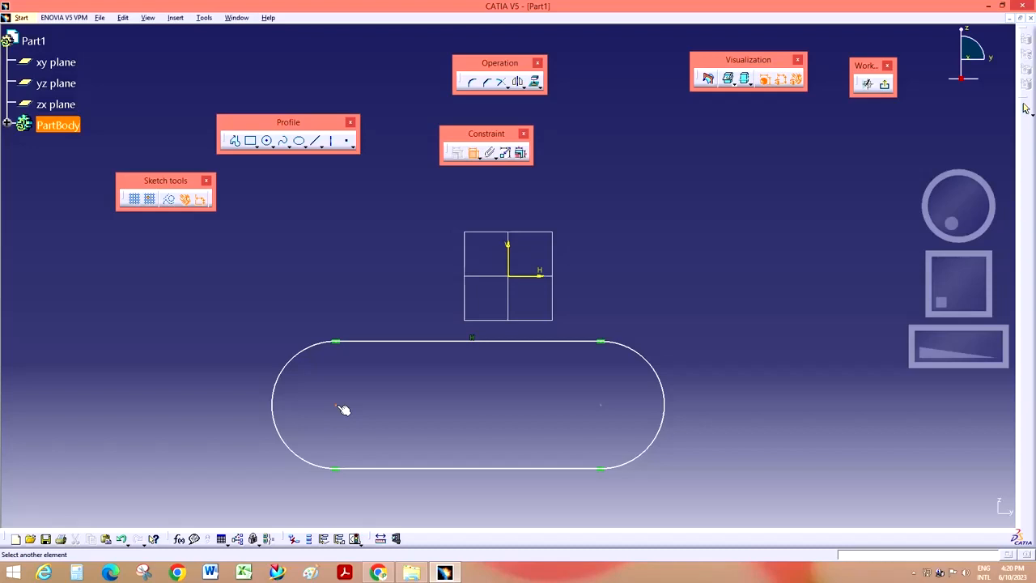
click(600, 404)
click(519, 495)
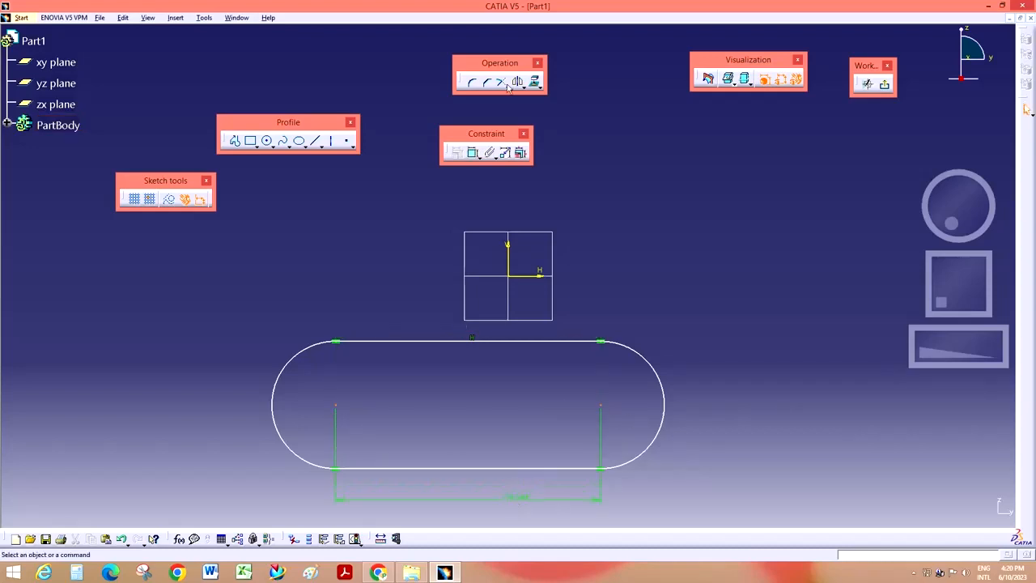
- Dimension the slot's right arc radius and make that arc's centre coincident with the horizontal axis
click(474, 153)
click(651, 368)
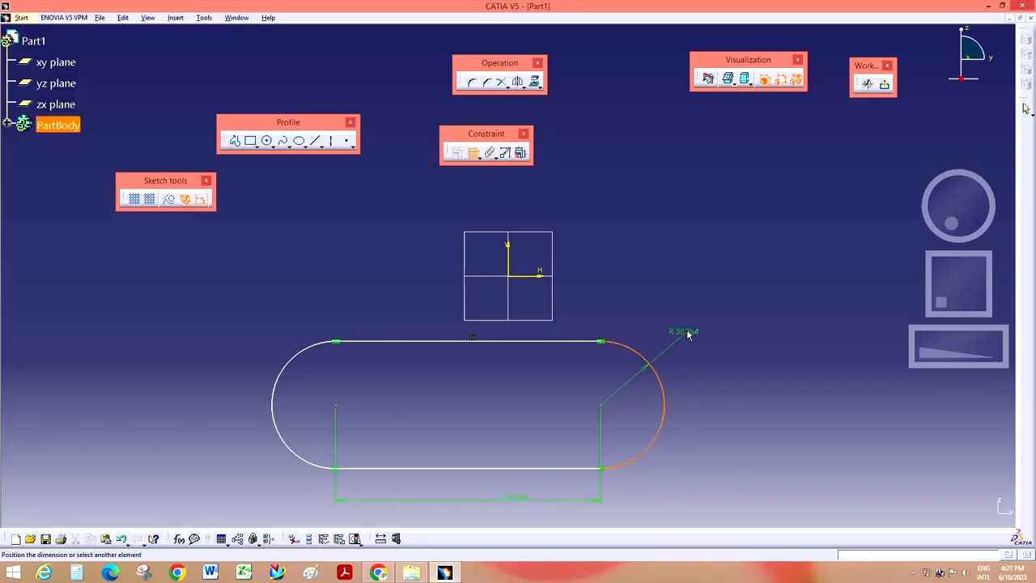
click(696, 329)
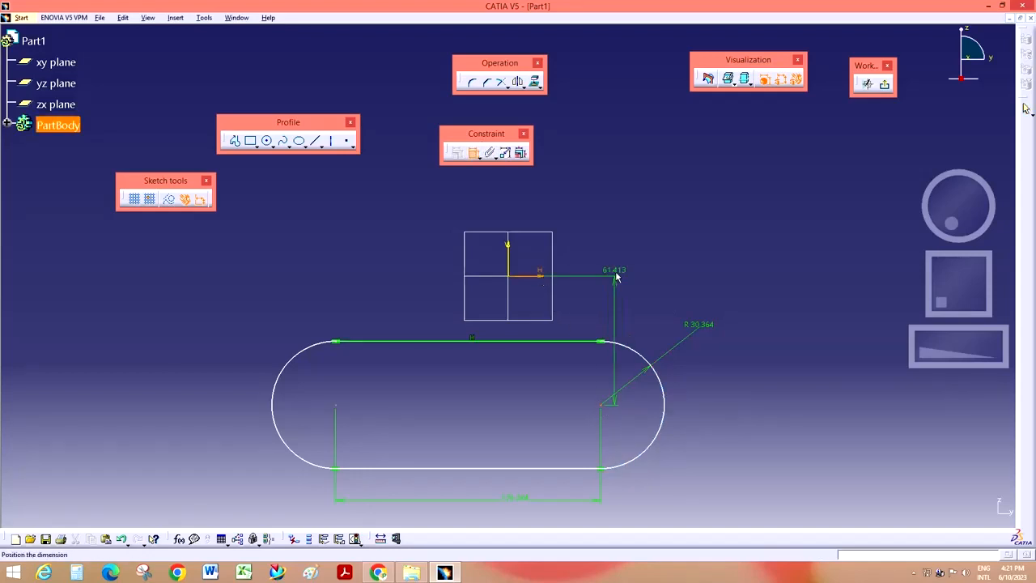
right_click(619, 275)
click(655, 320)
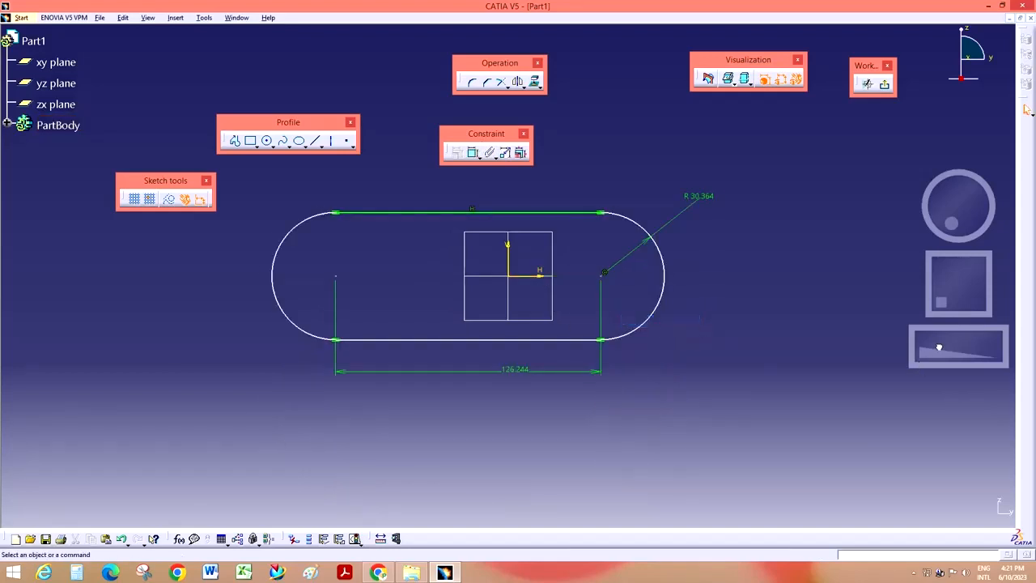
- Dimension the length of the slot's lower line, placing the value below the centre-distance dimension
click(474, 153)
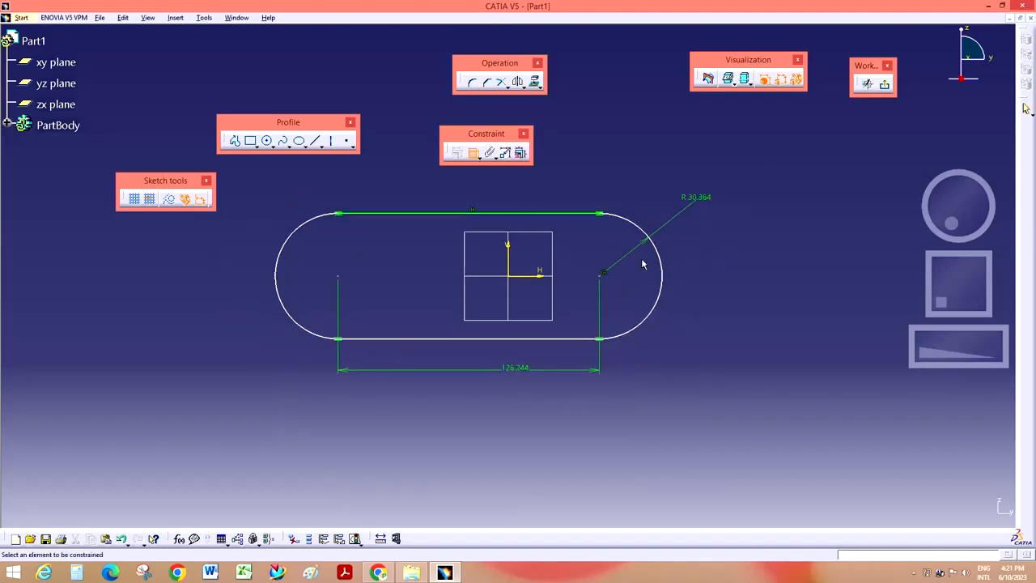
click(457, 340)
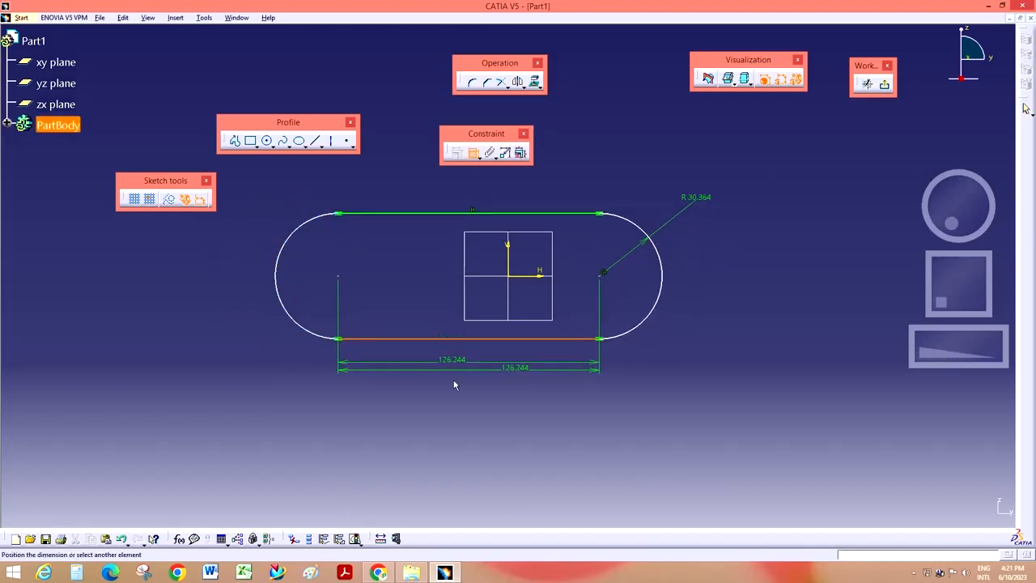
click(462, 423)
- Make the slot's two arc centres symmetric about the vertical axis and delete the redundant length dimension of the lower line
click(474, 153)
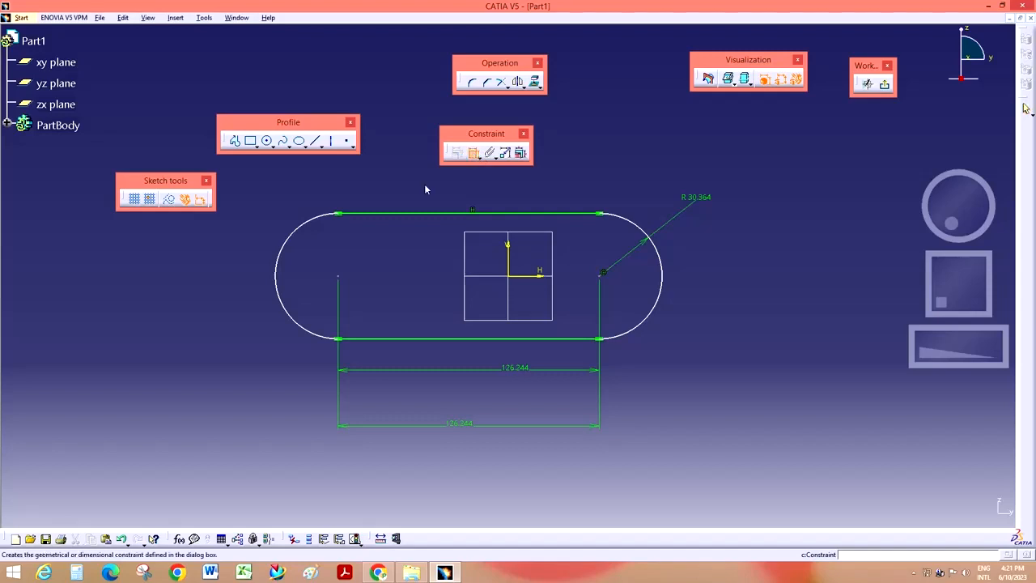
click(295, 230)
click(257, 236)
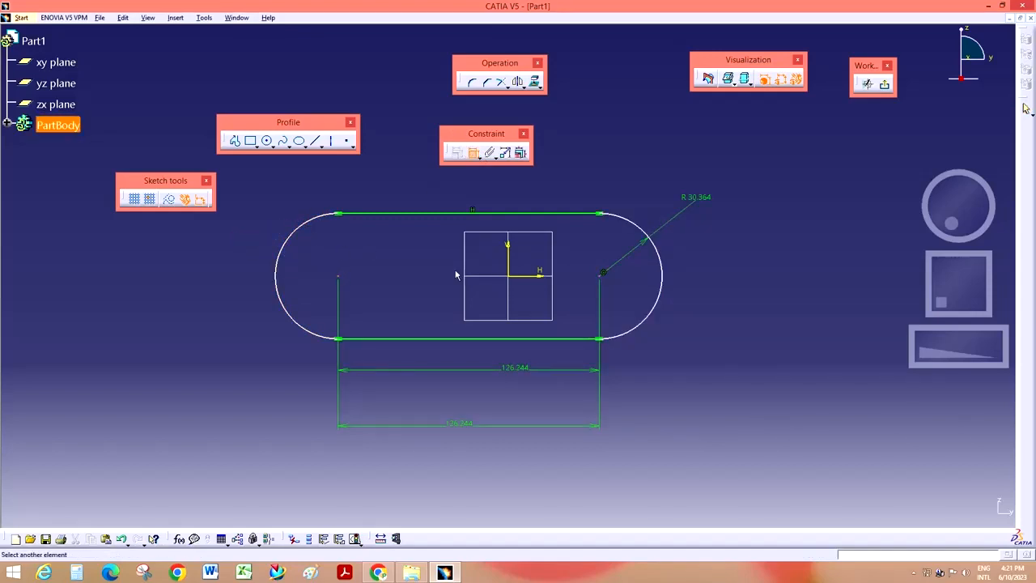
click(599, 275)
right_click(578, 235)
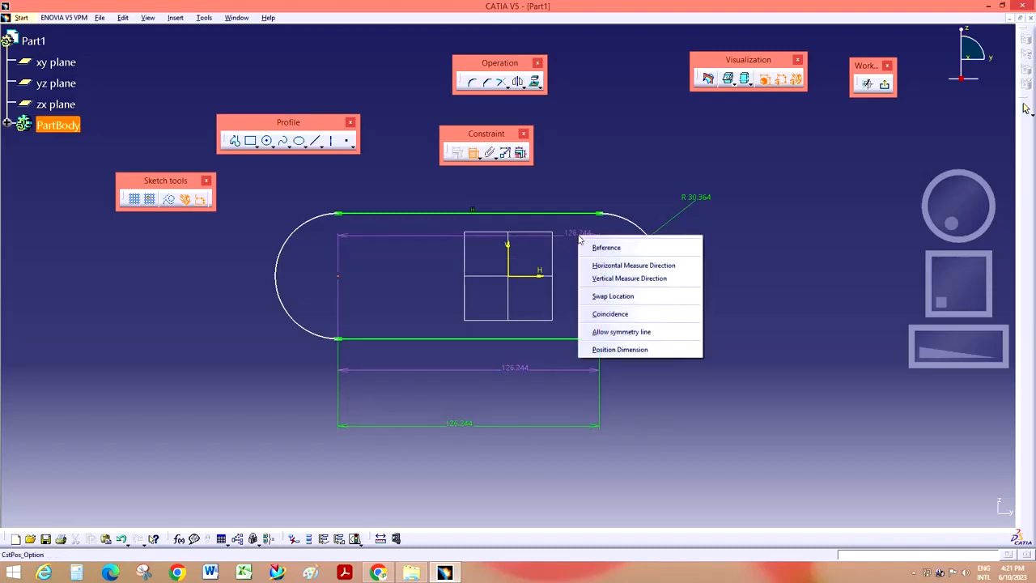
click(614, 333)
click(508, 258)
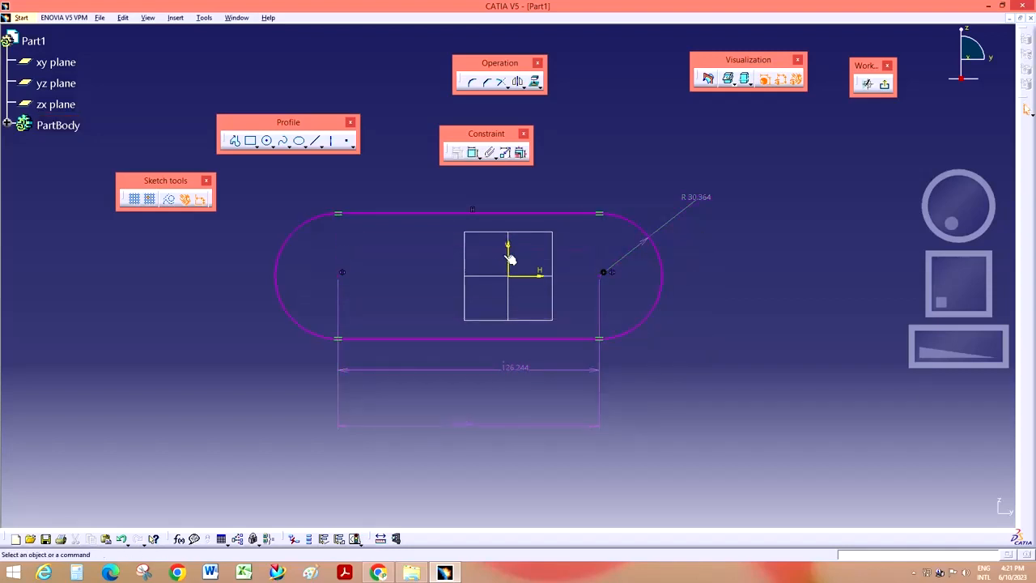
right_click(465, 422)
click(503, 397)
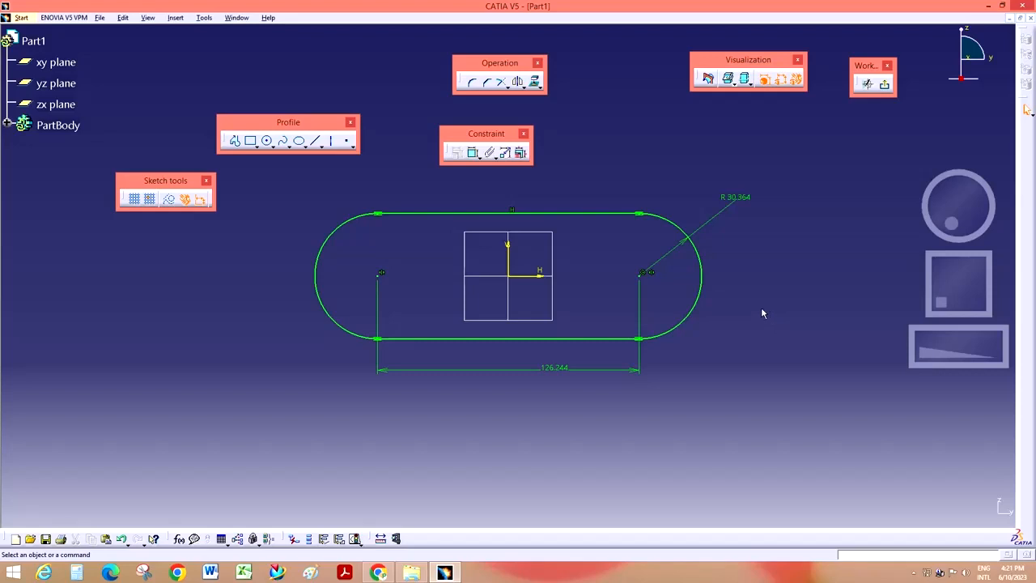
- Delete the entire slot together with its constraints and dimensions
drag(924, 354, 932, 353)
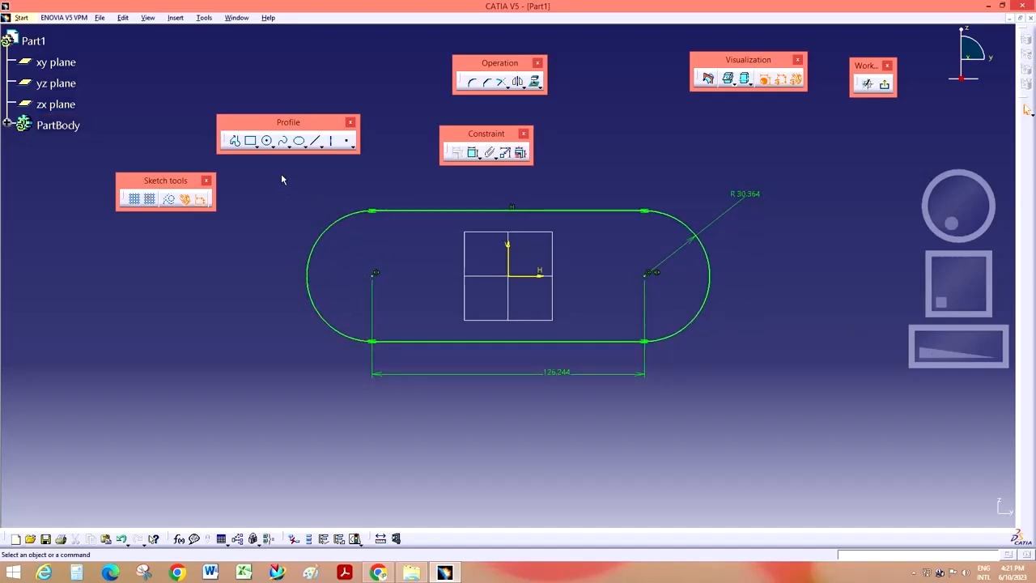
mouse_move(282, 176)
mouse_down()
mouse_move(380, 243)
mouse_move(739, 389)
mouse_up()
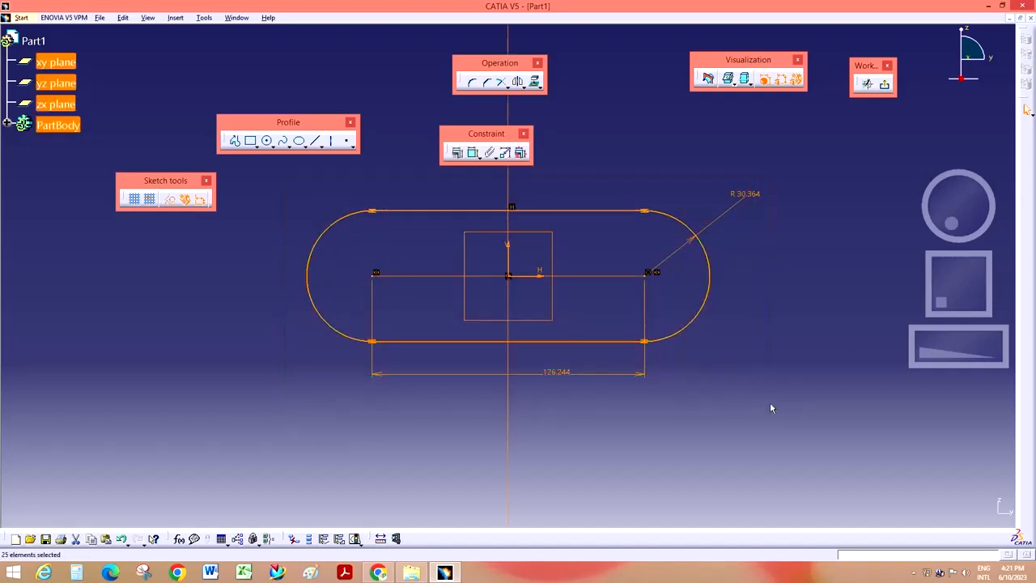
key(Delete)
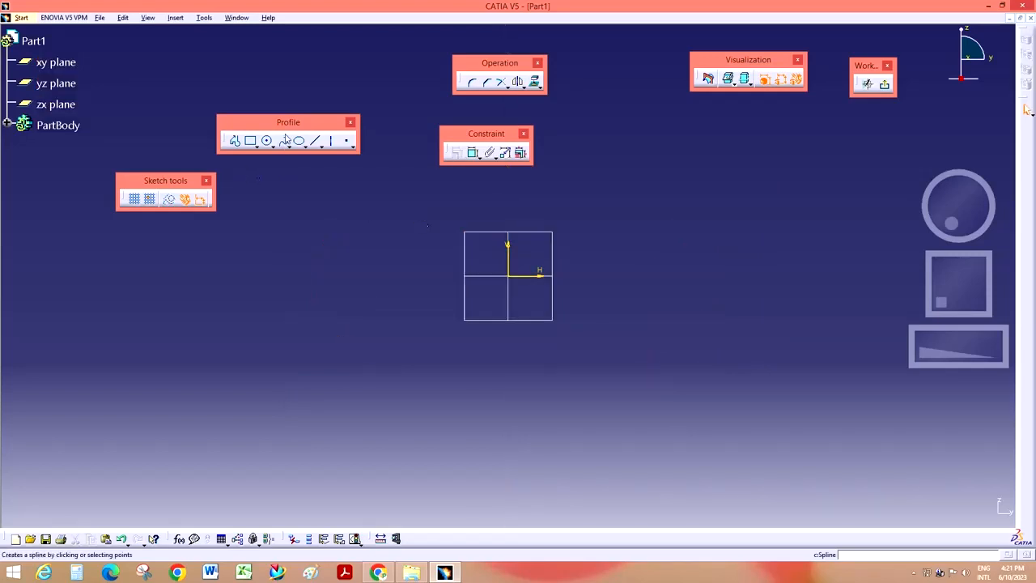
- Show the Predefined Profile tools as a separate floating toolbar below the Profile tools
drag(293, 125, 296, 116)
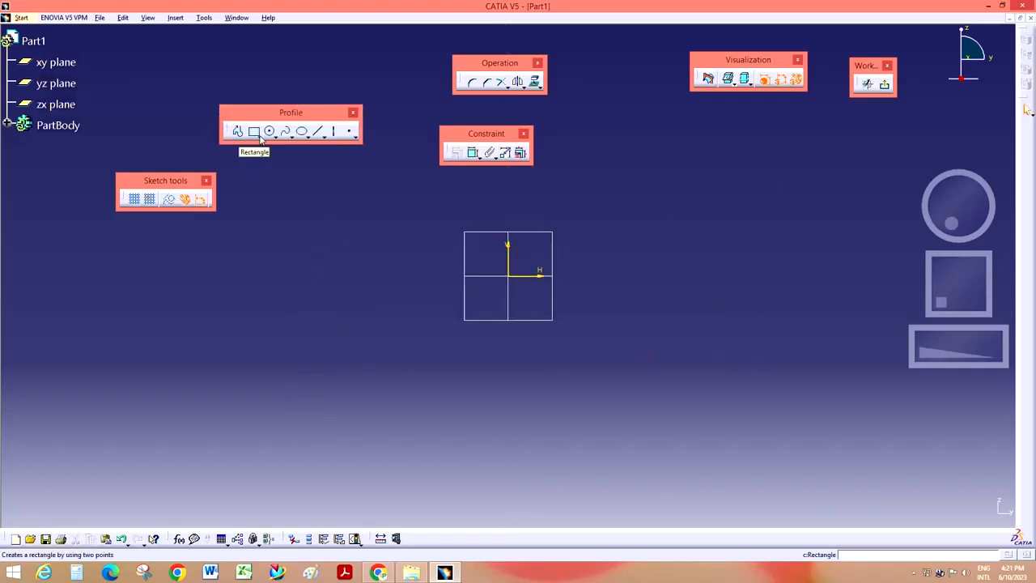
click(258, 136)
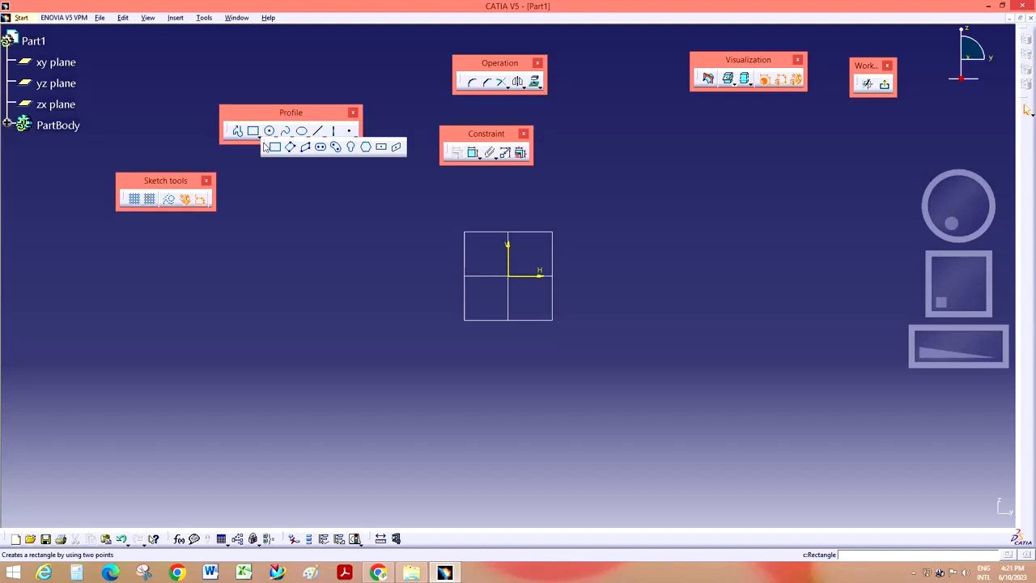
drag(266, 146, 265, 194)
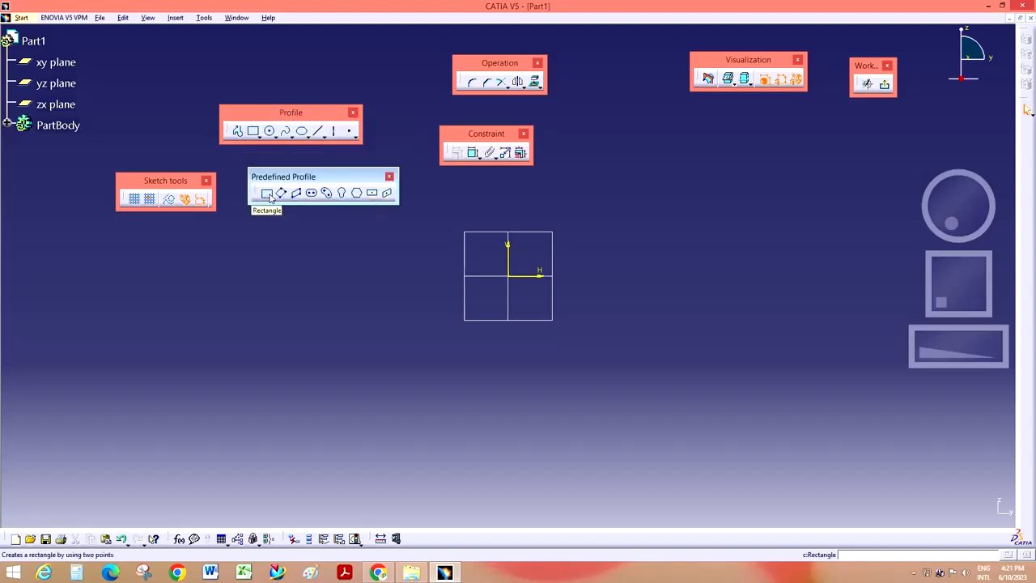
- Draw a two-point rectangle enclosing the sketch origin, extending farther below the horizontal axis than above it
click(267, 194)
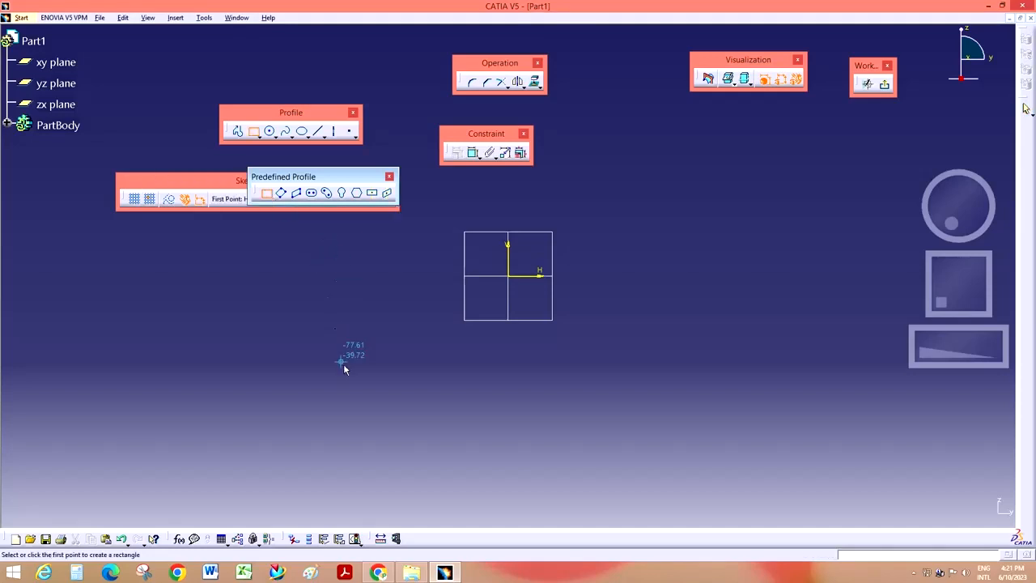
click(392, 420)
click(689, 221)
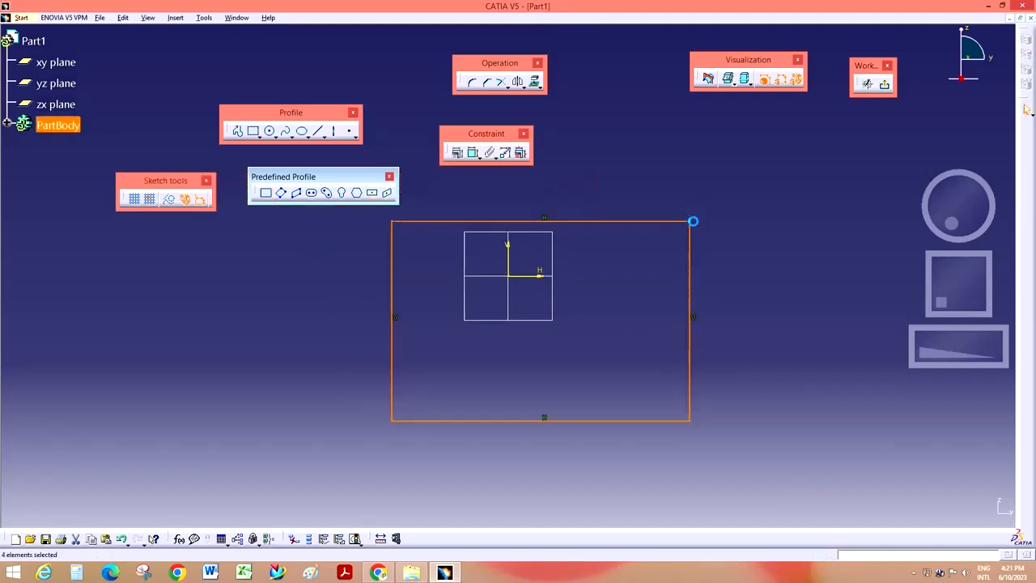
click(760, 255)
- Draw an Oriented Rectangle with a horizontal base to the left of the first rectangle
ctrl+middle_drag(933, 350, 846, 345)
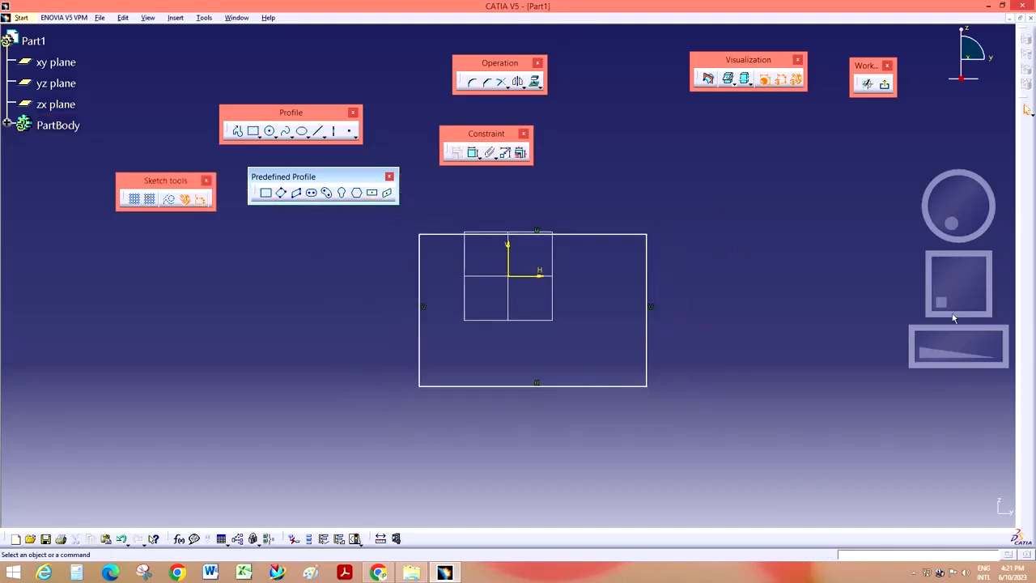
middle_drag(884, 309, 953, 285)
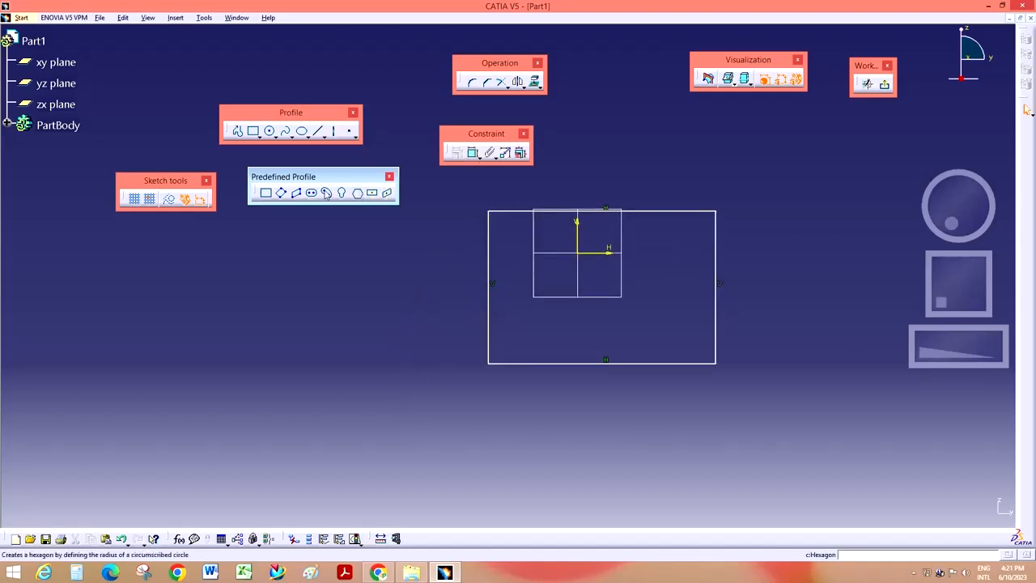
click(281, 196)
click(157, 416)
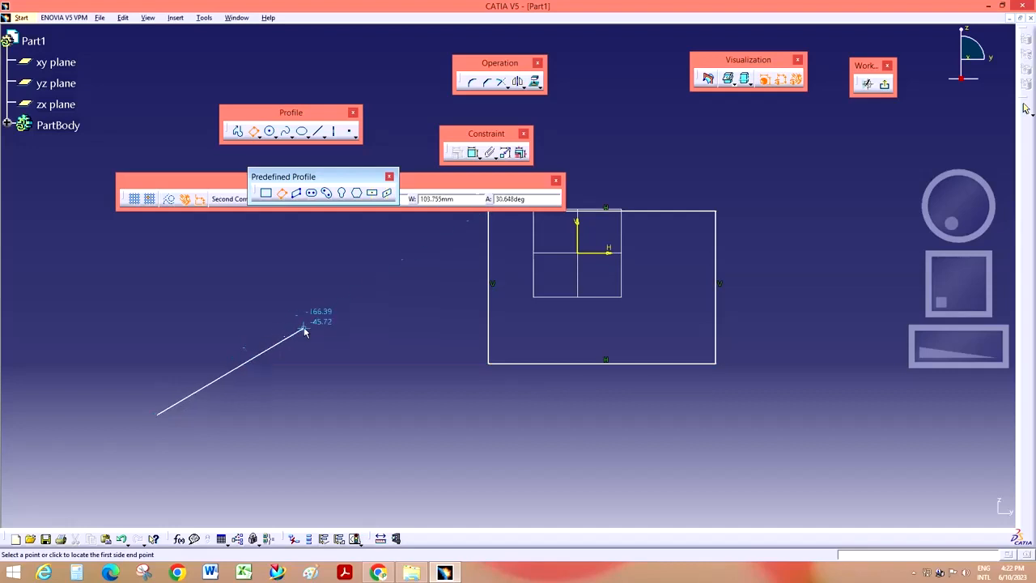
click(335, 413)
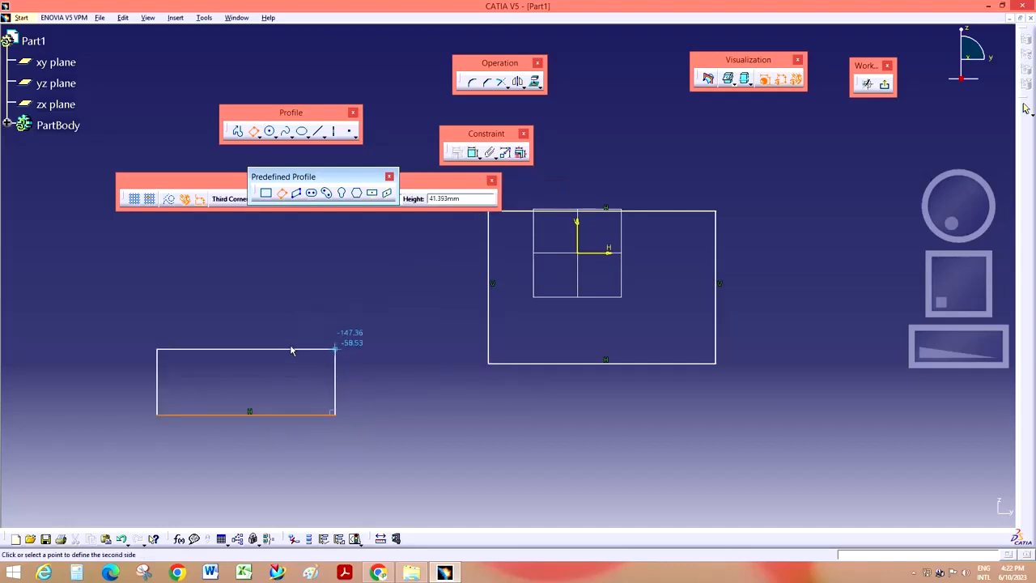
click(280, 308)
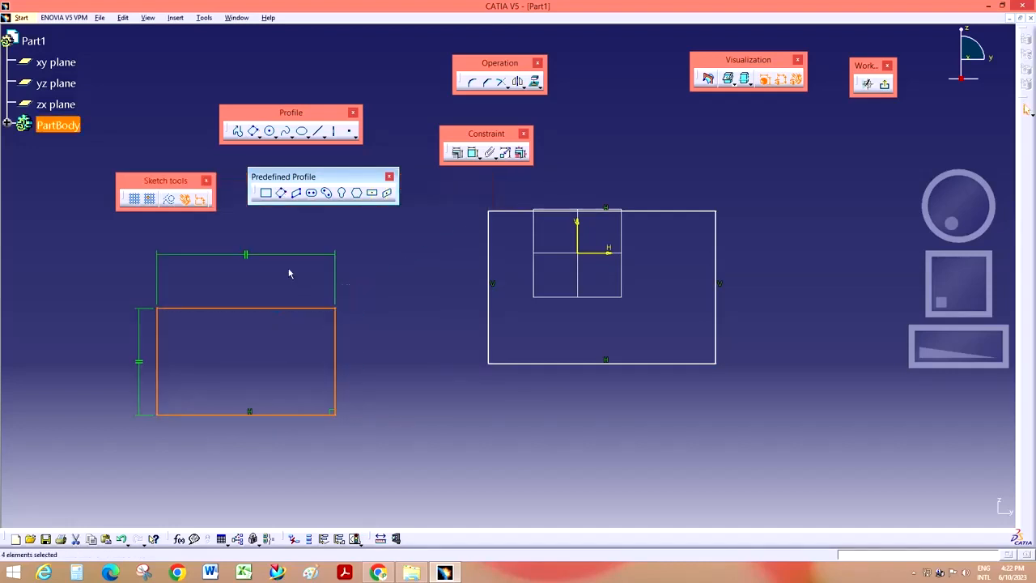
- Draw a slanted Parallelogram below the rectangle that surrounds the origin
click(297, 194)
click(454, 474)
click(604, 426)
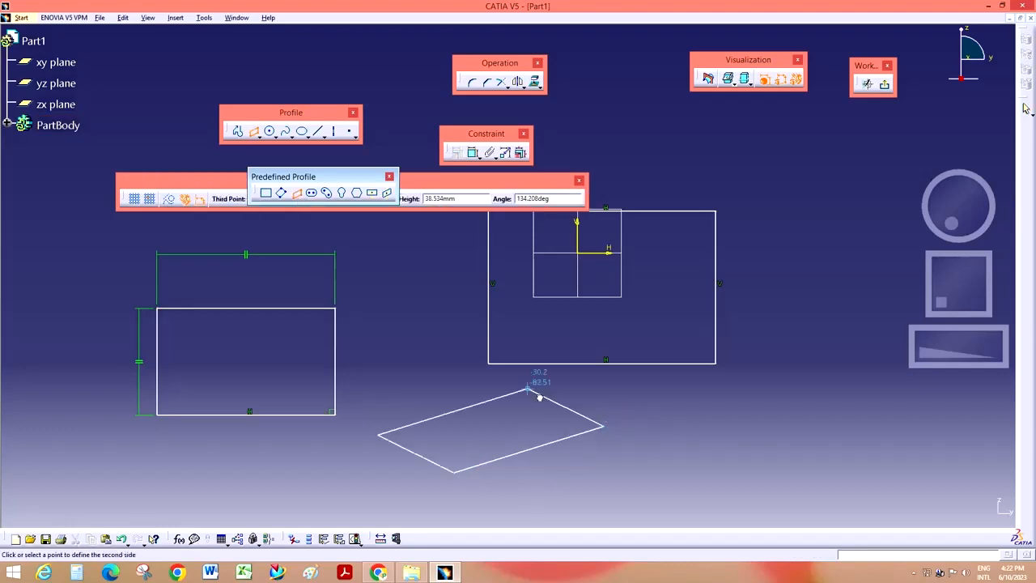
click(560, 375)
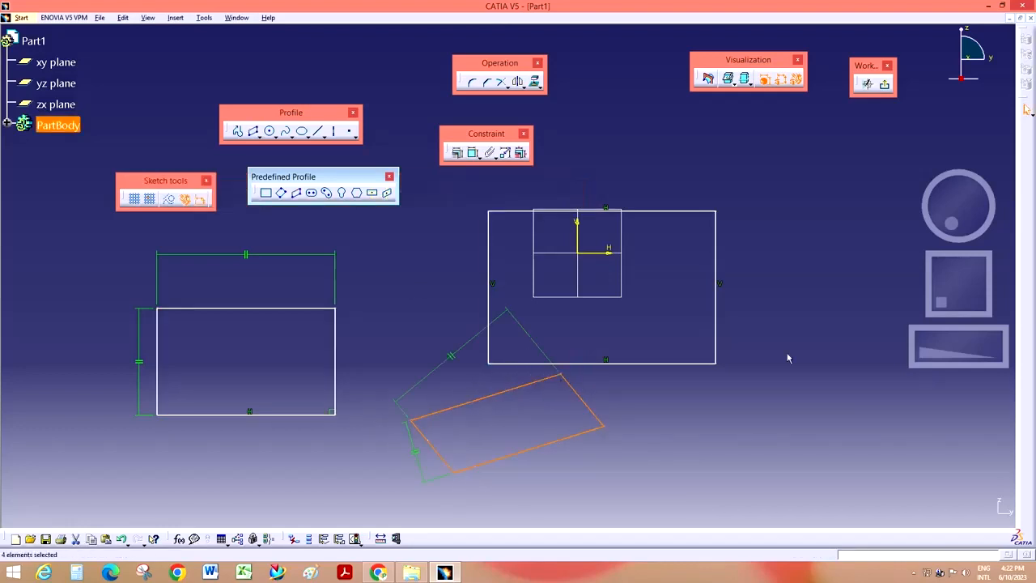
- Draw a horizontal Elongated Hole with a radius of about 27 mm to the lower right of the first rectangle
drag(963, 347, 934, 351)
click(313, 192)
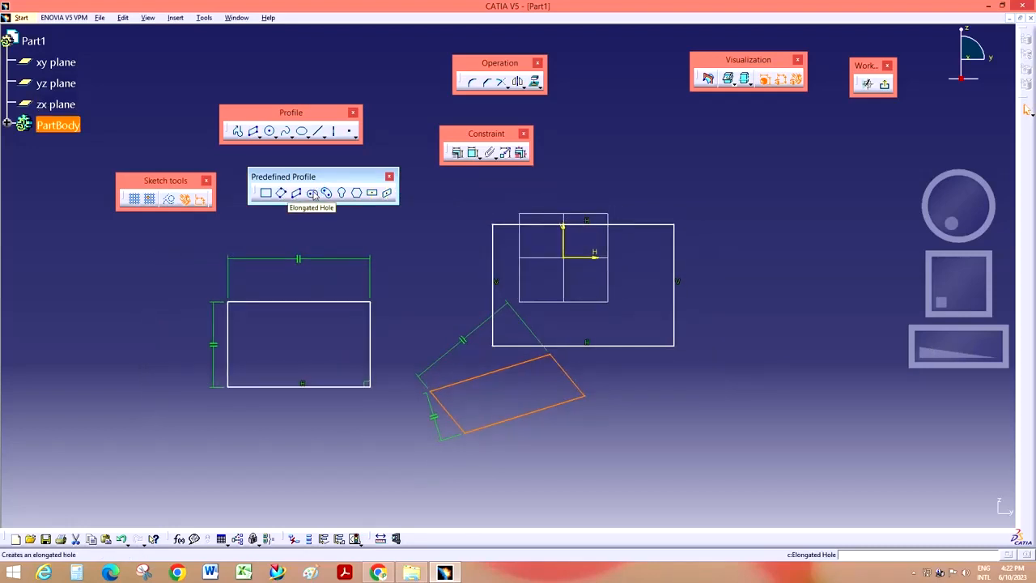
click(313, 193)
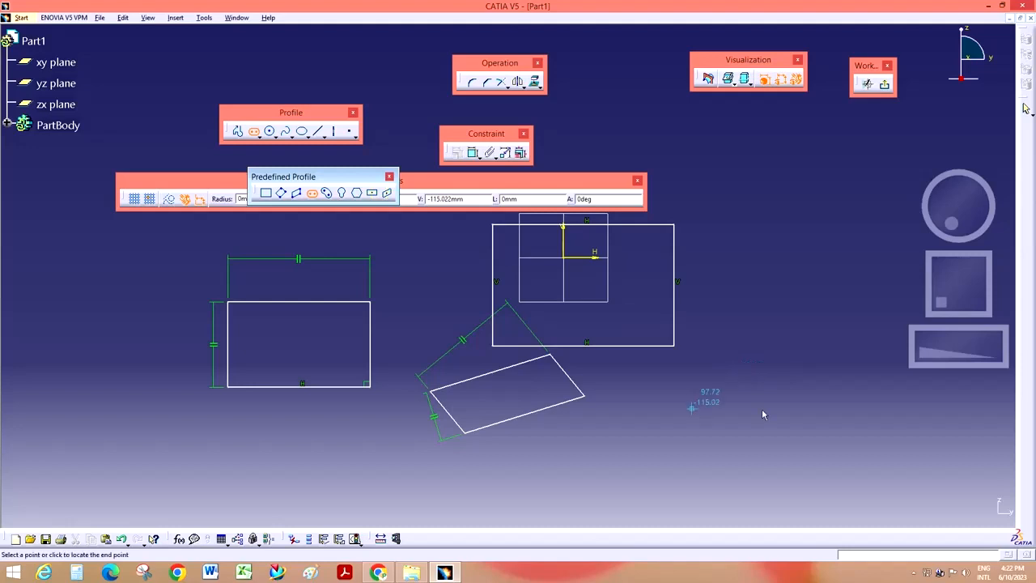
click(835, 396)
click(833, 373)
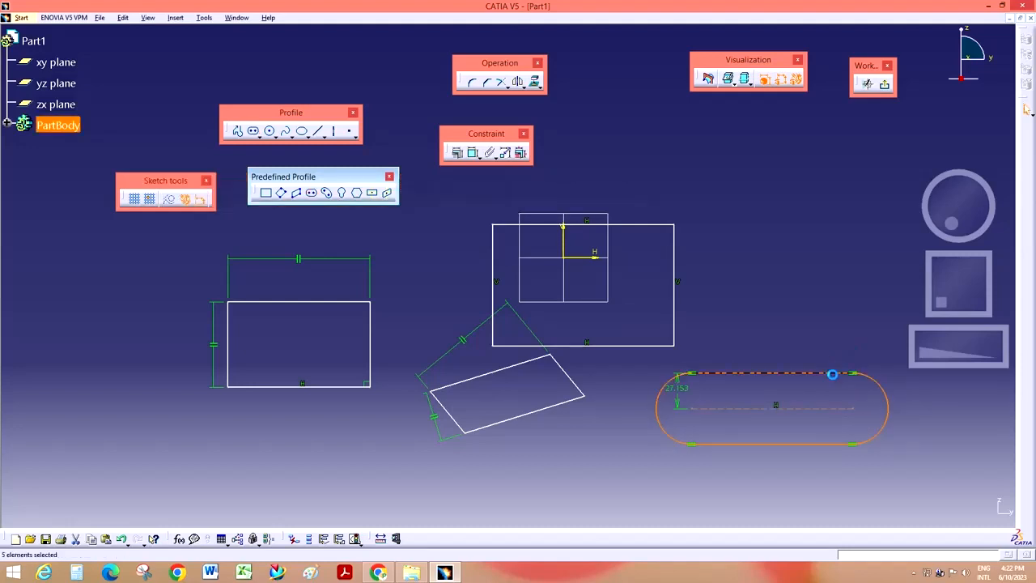
- Draw a Cylindrical Elongated Hole with a centreline radius of about 74 mm to the upper right of the first rectangle
click(327, 195)
click(767, 252)
click(820, 174)
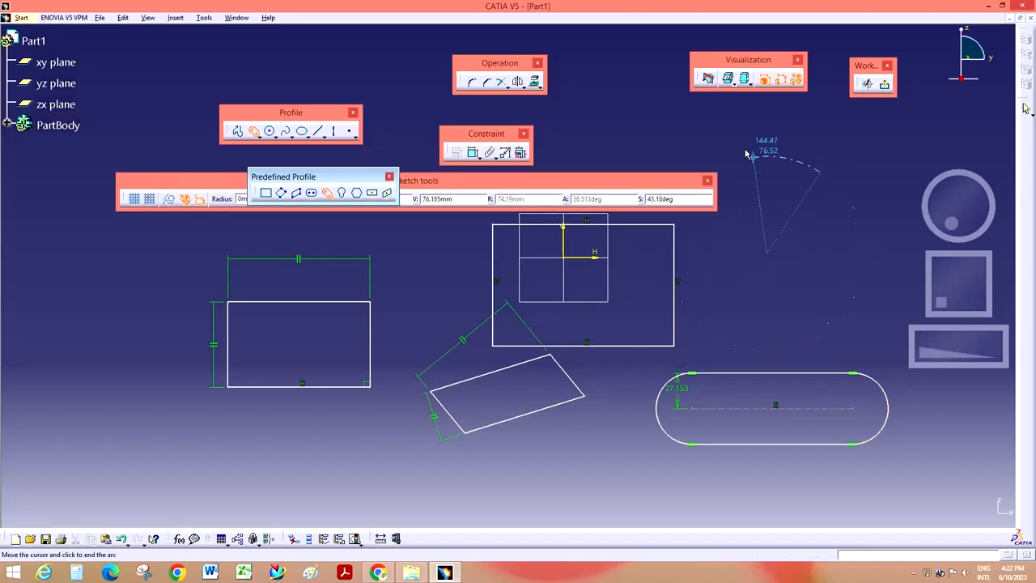
click(708, 157)
click(735, 148)
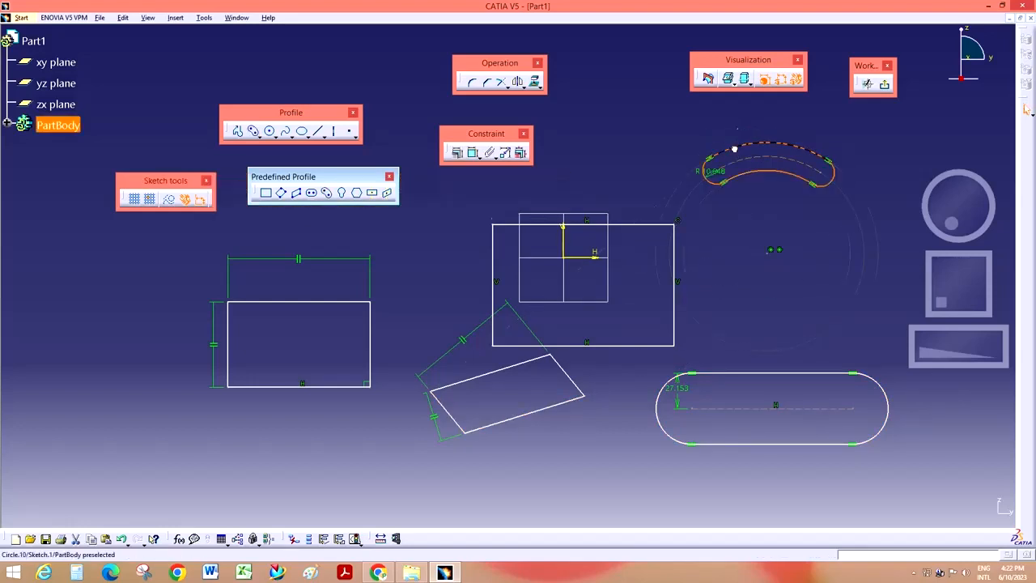
- Draw a vertical Keyhole Profile with a large radius of about 38 mm to the left of the oriented rectangle
click(343, 193)
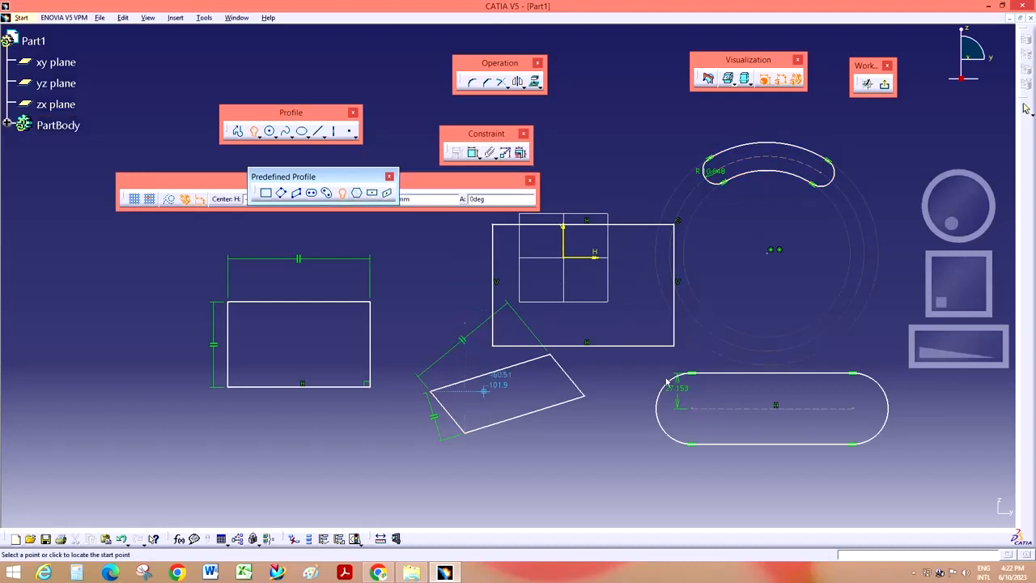
drag(940, 350, 920, 352)
click(143, 387)
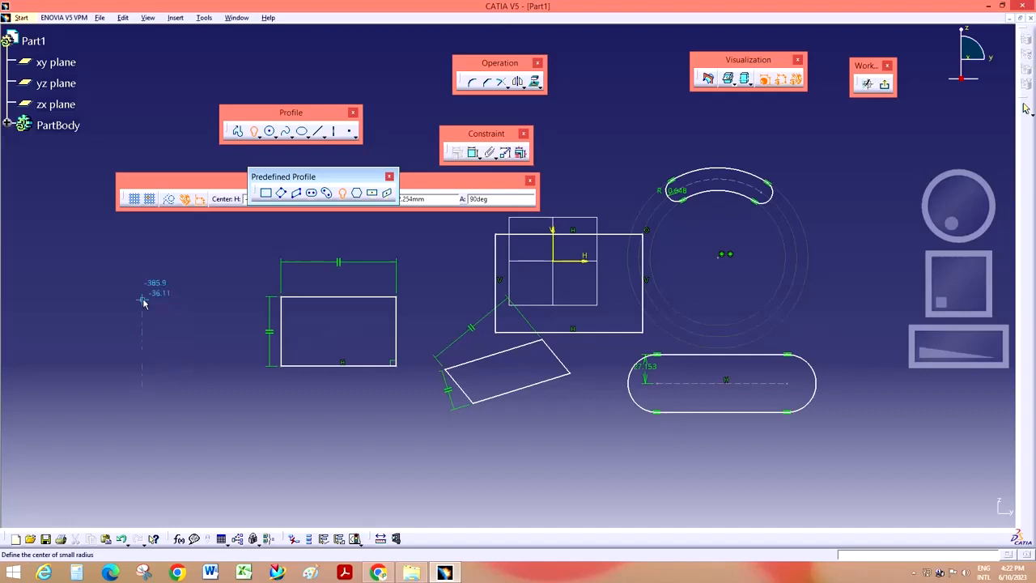
click(143, 302)
click(166, 319)
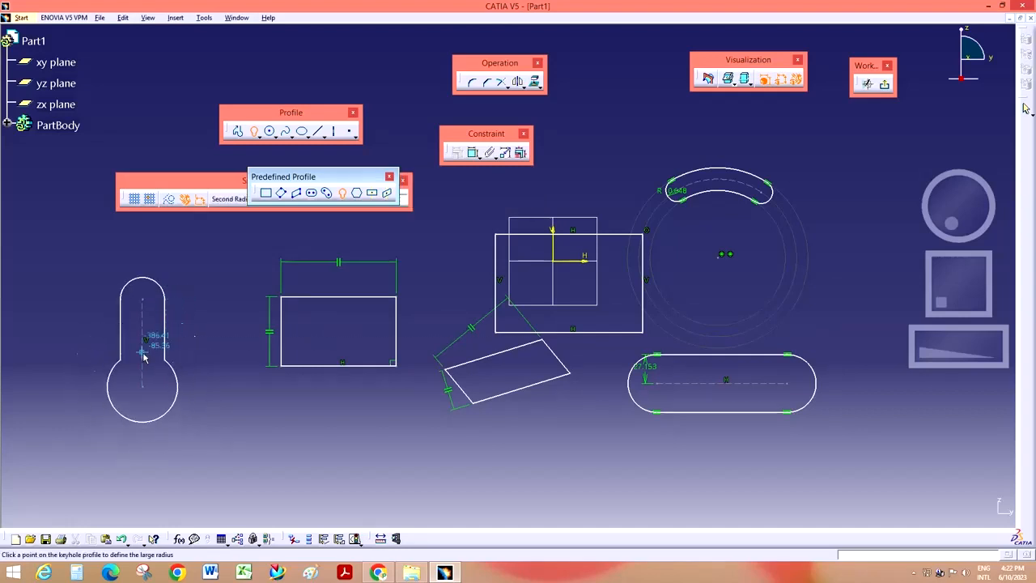
click(171, 361)
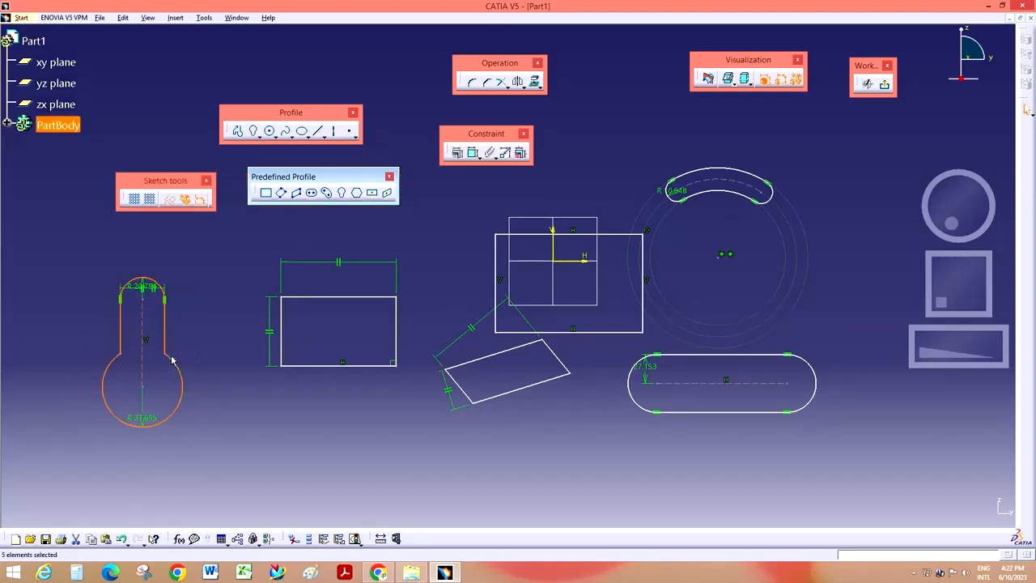
- Draw a Hexagon about 142 mm across flats with horizontal top and bottom edges to the left of the keyhole profile
click(357, 194)
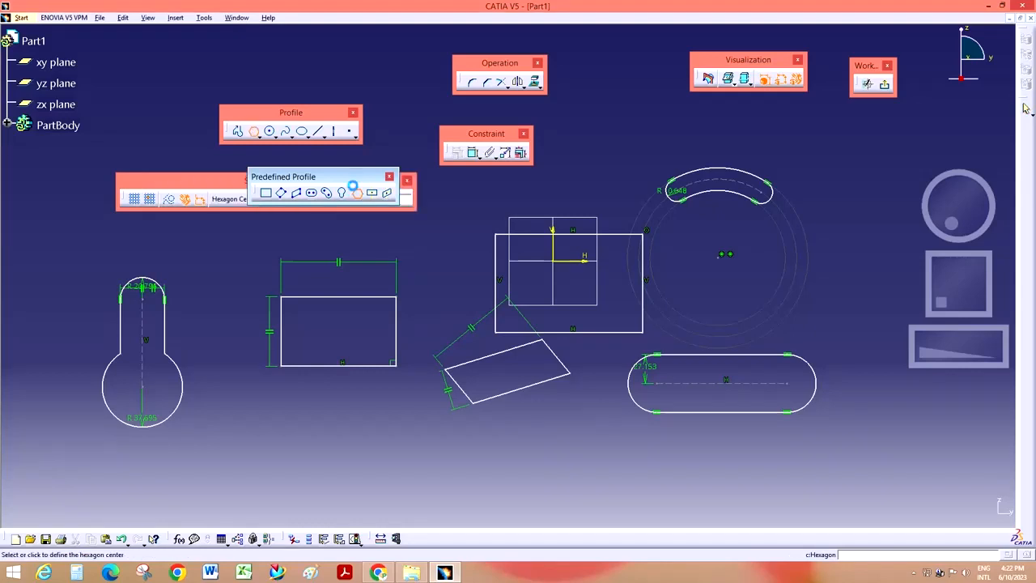
drag(354, 178, 346, 110)
drag(341, 182, 297, 119)
mouse_move(962, 367)
middle_down()
mouse_move(943, 406)
mouse_move(922, 416)
middle_up()
click(138, 347)
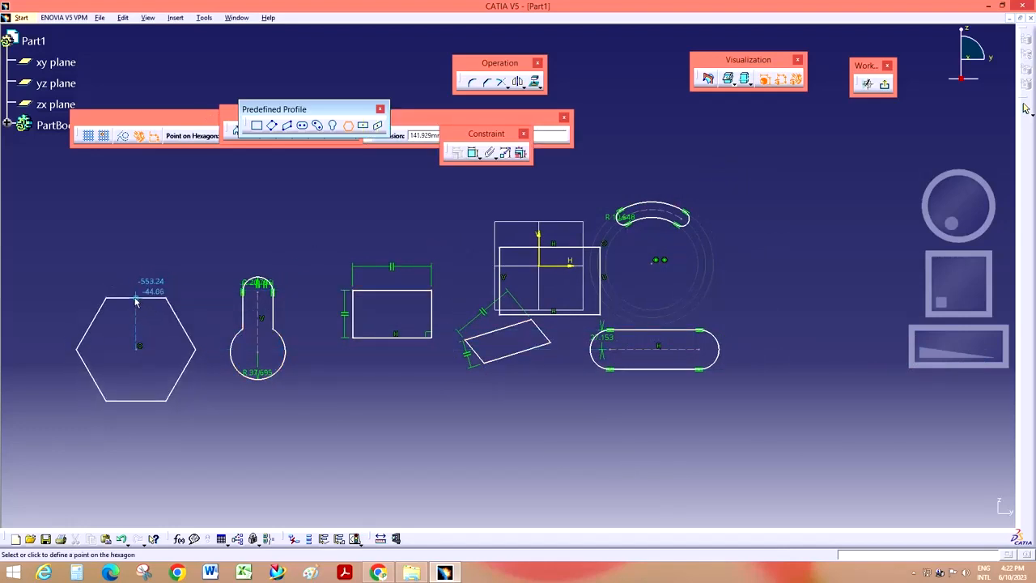
click(136, 301)
- Draw a Centered Rectangle about 120 mm high below the oriented rectangle and the parallelogram
drag(348, 108, 363, 72)
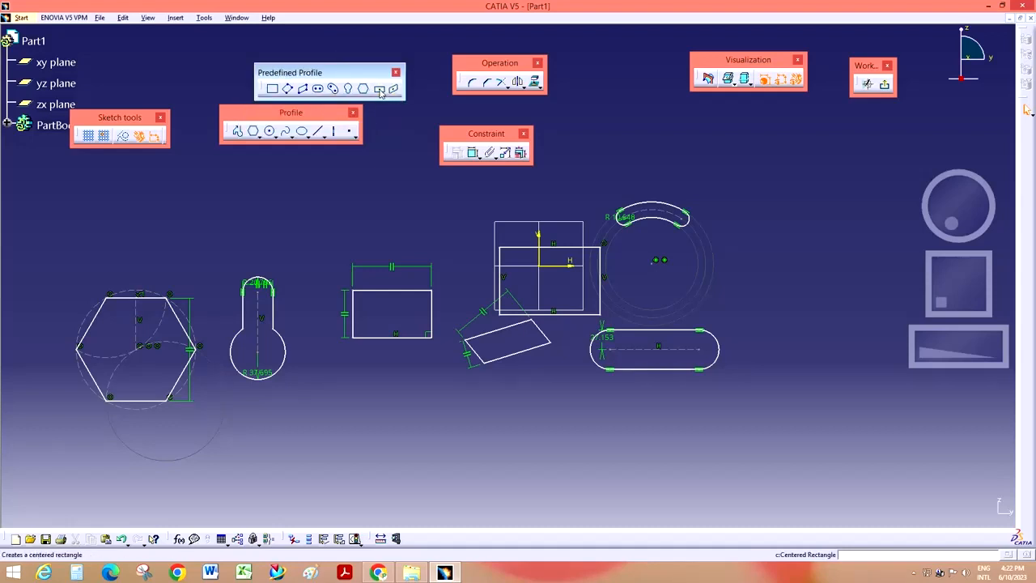
click(380, 89)
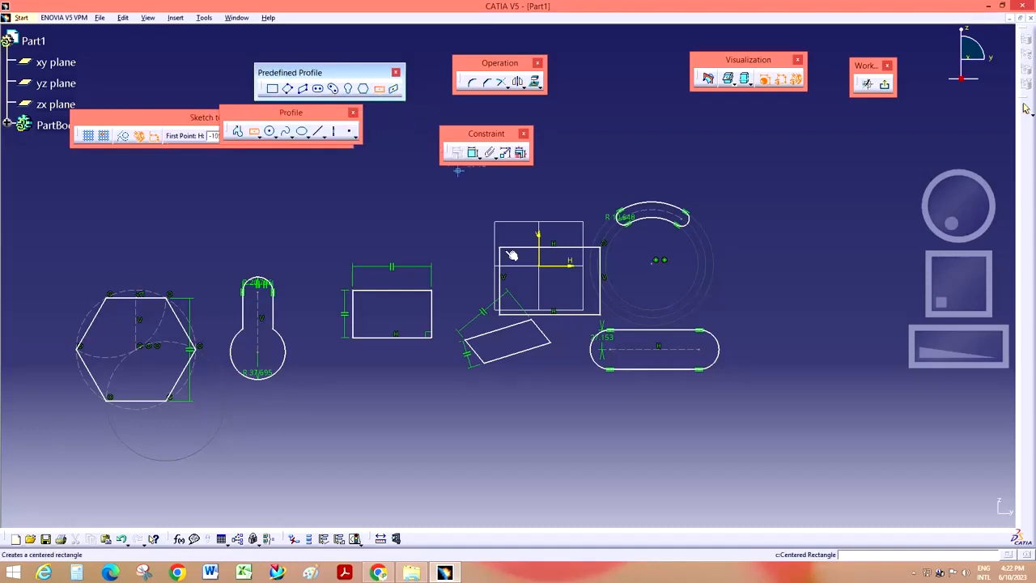
click(435, 448)
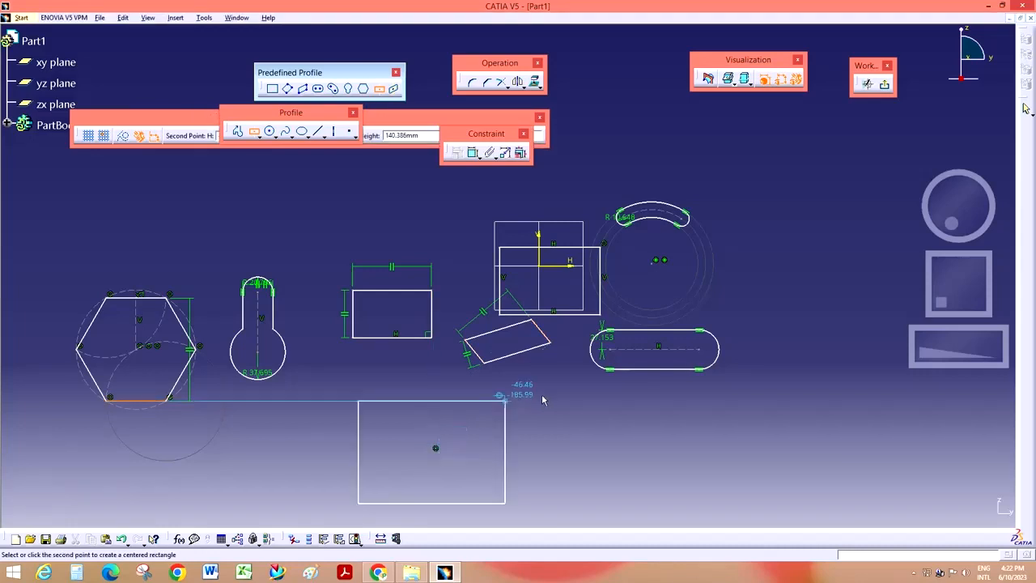
click(504, 408)
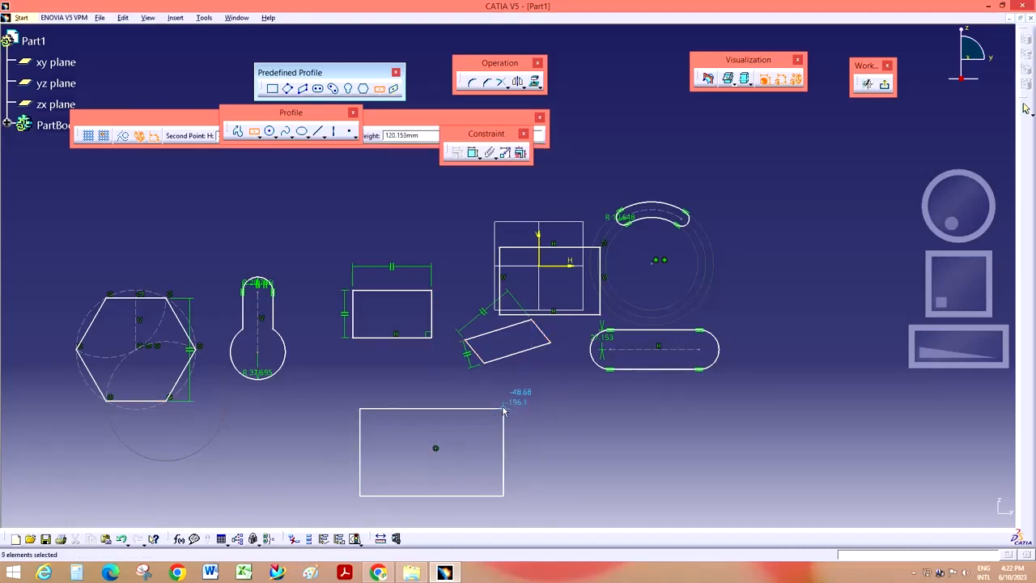
- Draw a Centered Parallelogram about the top and left edges of the rectangle that surrounds the origin
click(394, 89)
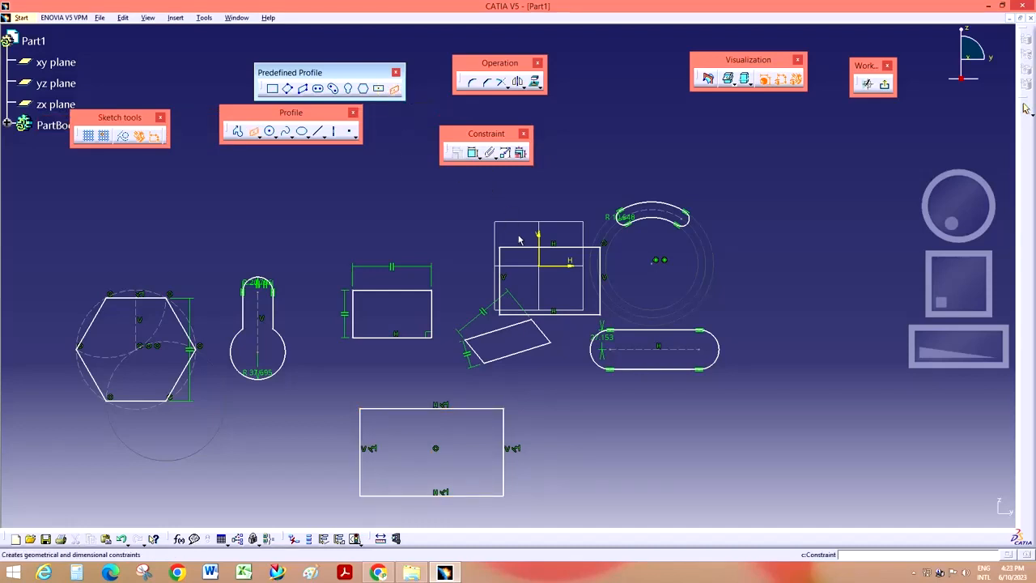
click(539, 246)
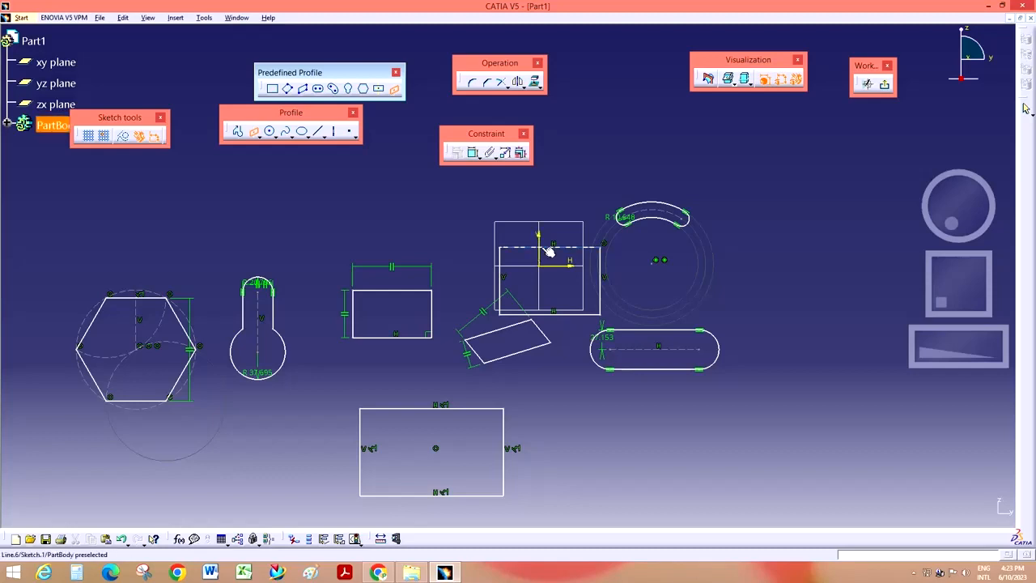
click(501, 263)
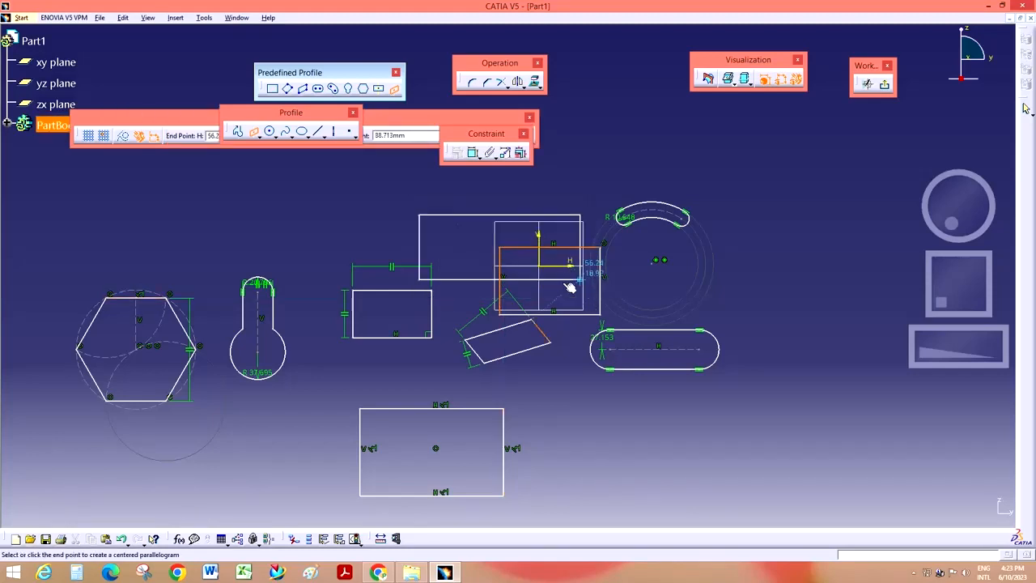
click(593, 308)
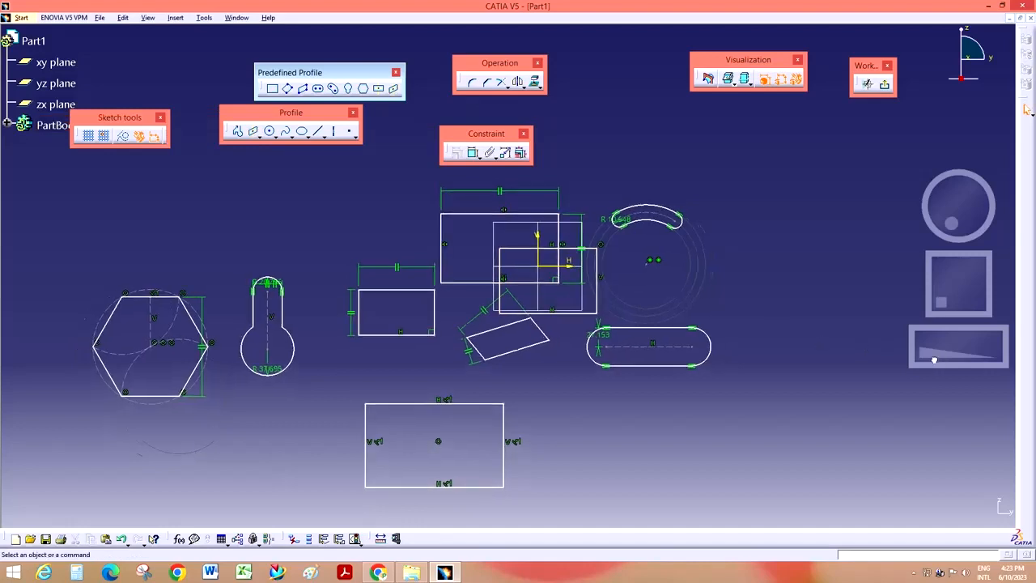
- Put away the floating Predefined Profile tools and make Rectangle the default predefined shape without drawing one
click(395, 72)
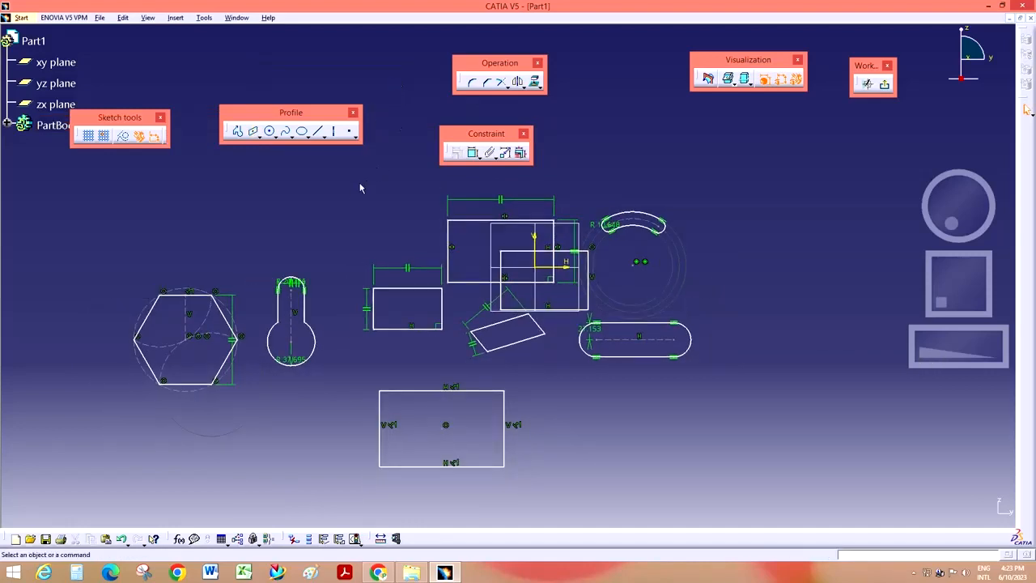
click(259, 137)
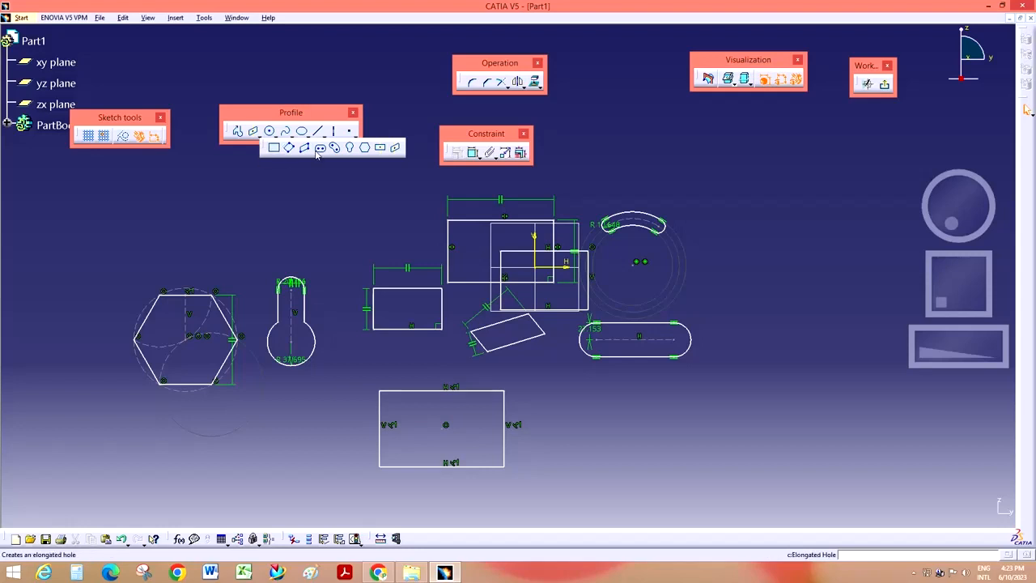
click(275, 148)
key(Escape)
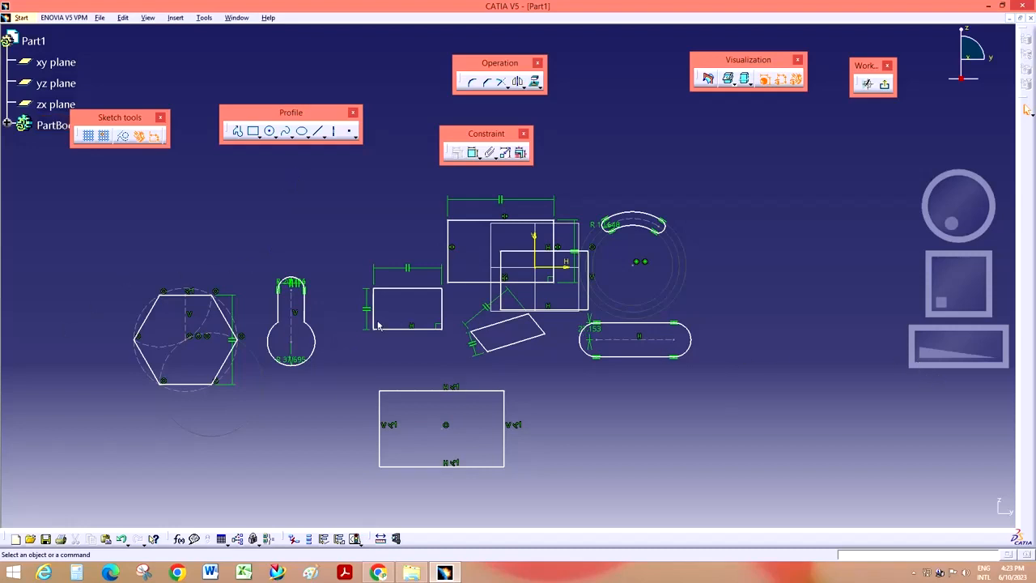
- Delete all the drawn profiles and their constraints from the sketch
mouse_move(124, 180)
mouse_down()
mouse_move(256, 365)
mouse_move(729, 477)
mouse_up()
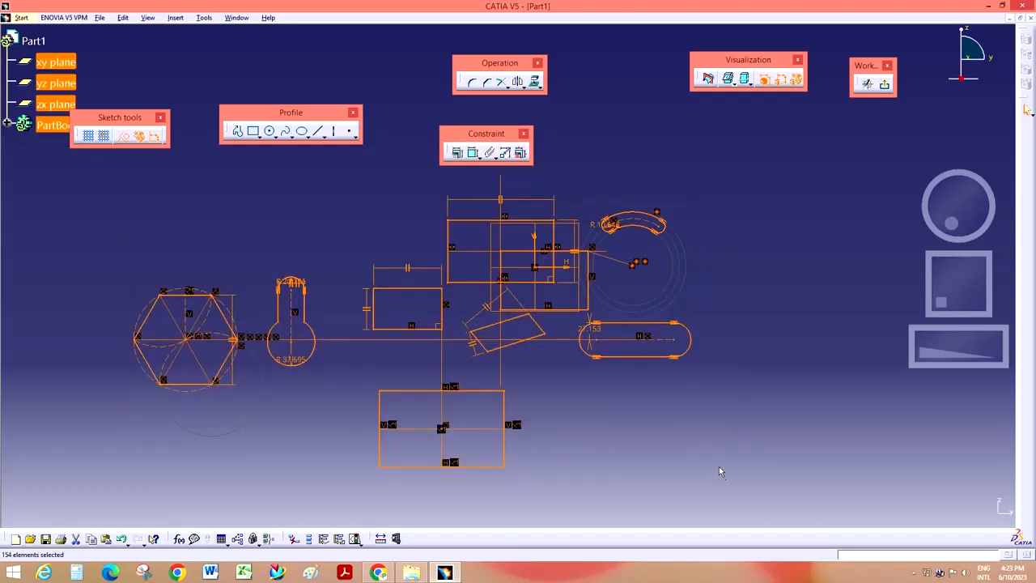
key(Delete)
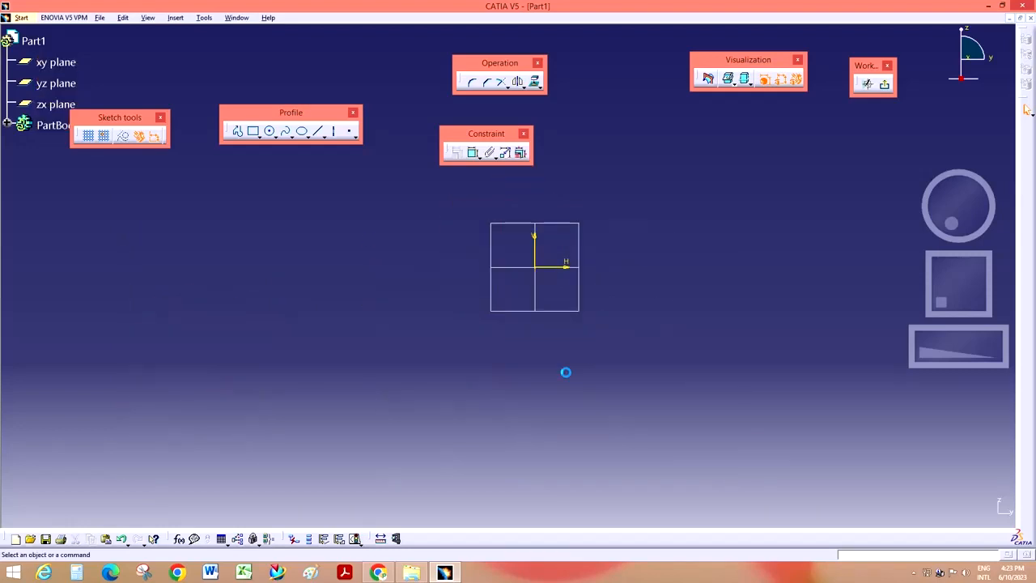
- Detach the Circle tools as a floating set and draw a circle about 256 mm in diameter centred on the origin
click(275, 137)
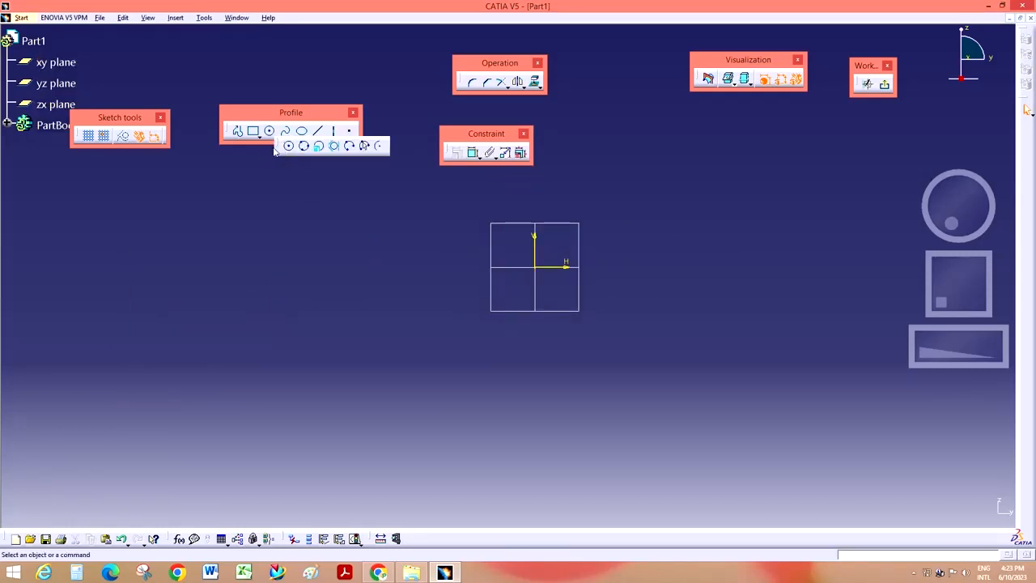
click(275, 137)
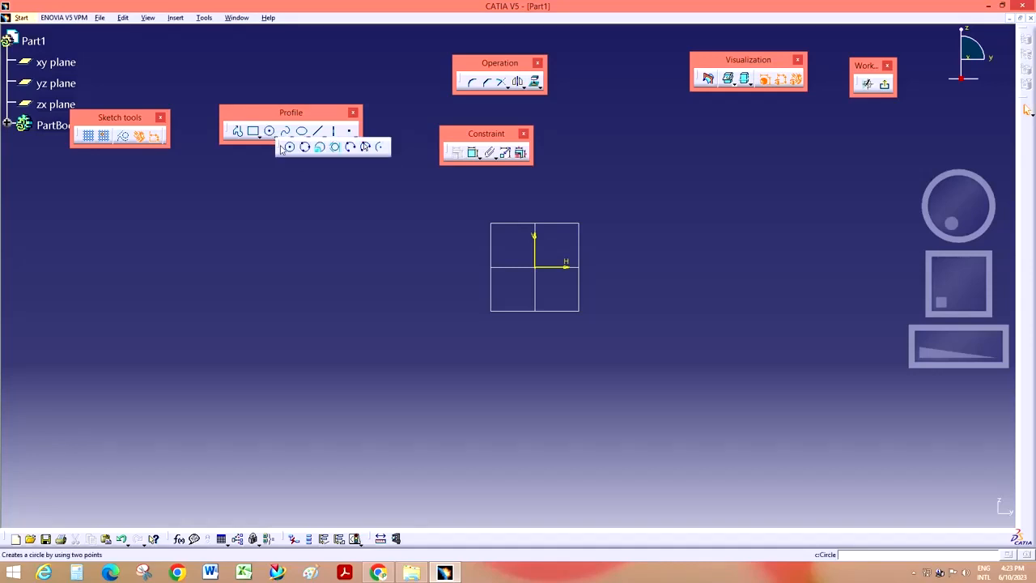
drag(279, 148, 247, 211)
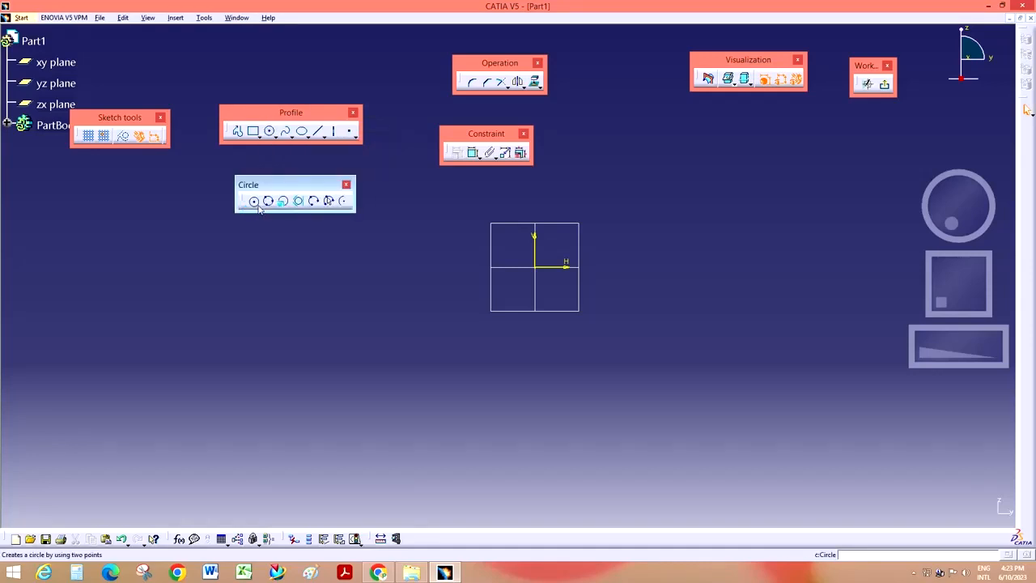
click(534, 267)
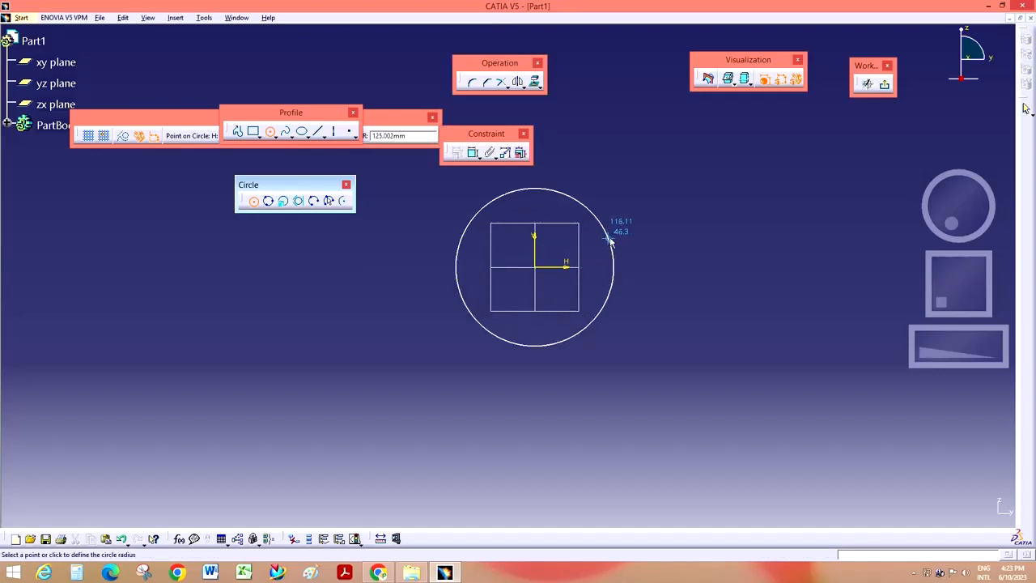
click(612, 241)
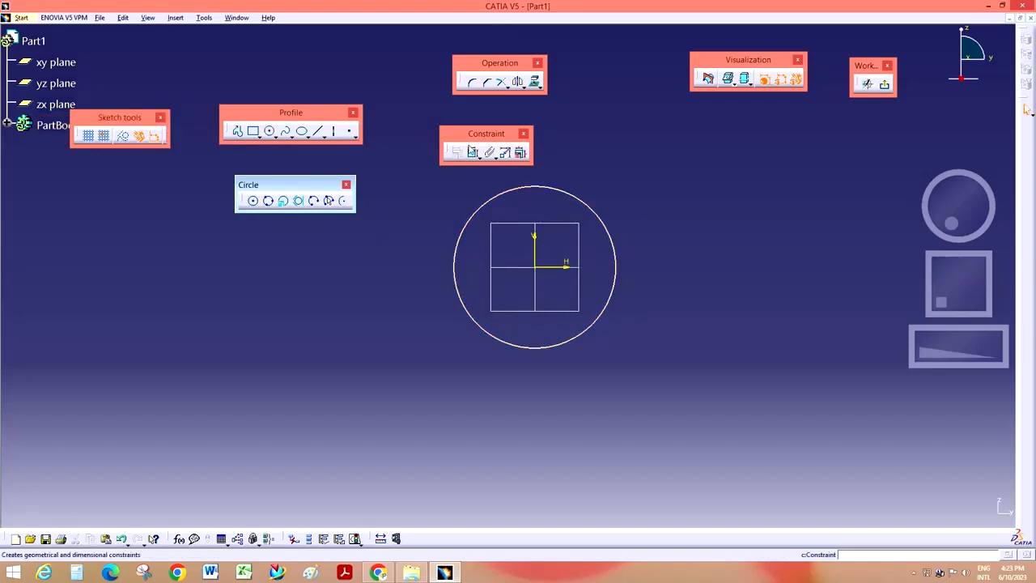
- Add a diameter constraint to the circle and place the dimension to its upper right
drag(486, 133, 471, 121)
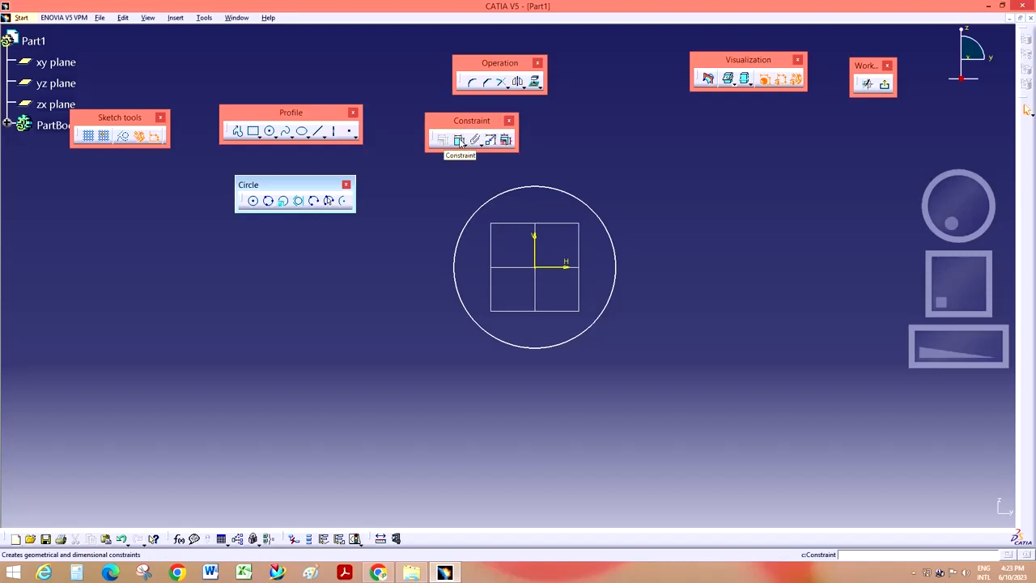
click(458, 140)
click(592, 209)
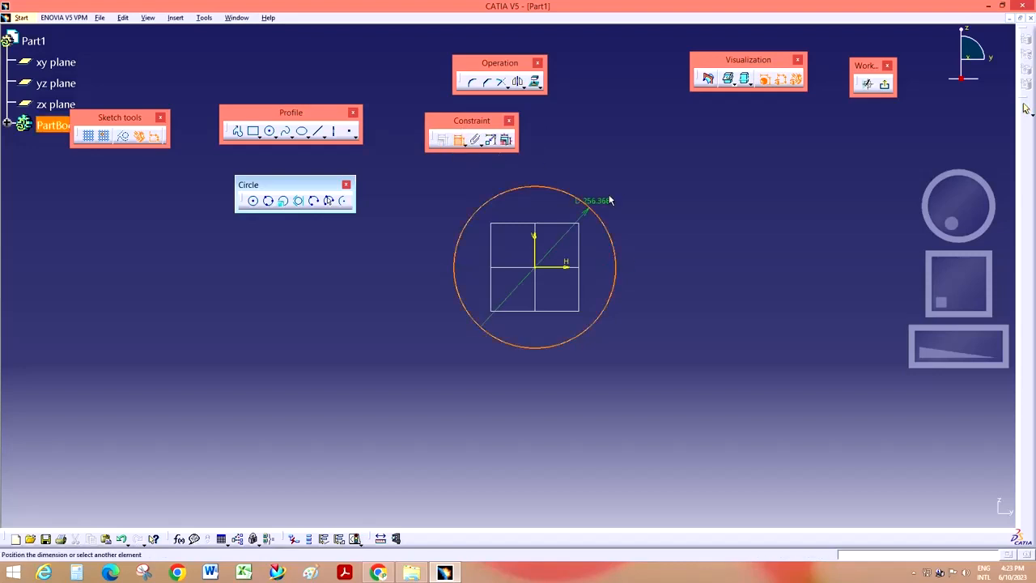
click(647, 192)
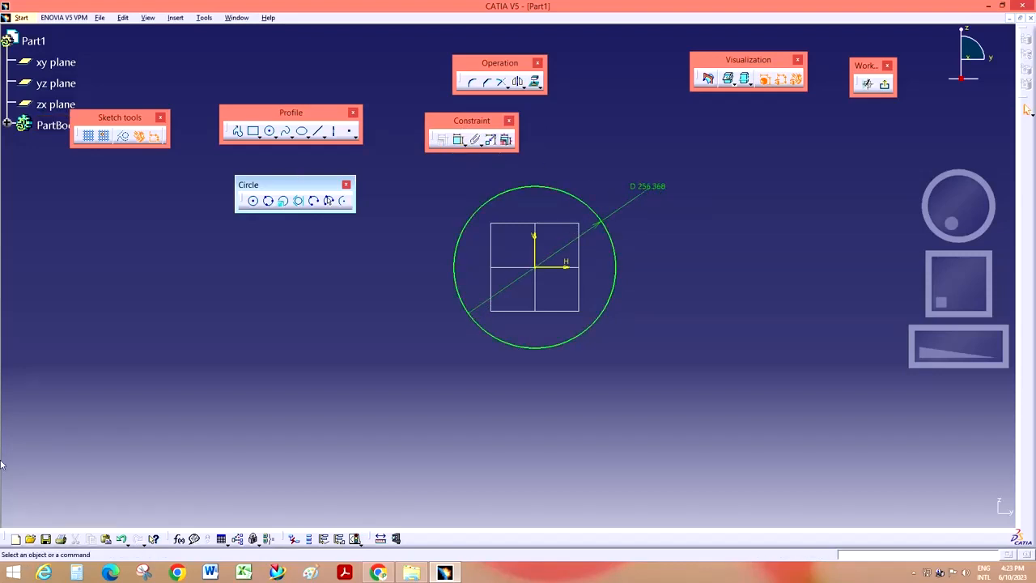
- Keep the circle's constraint as a Diameter dimension and set it to 200 mm
double_click(647, 188)
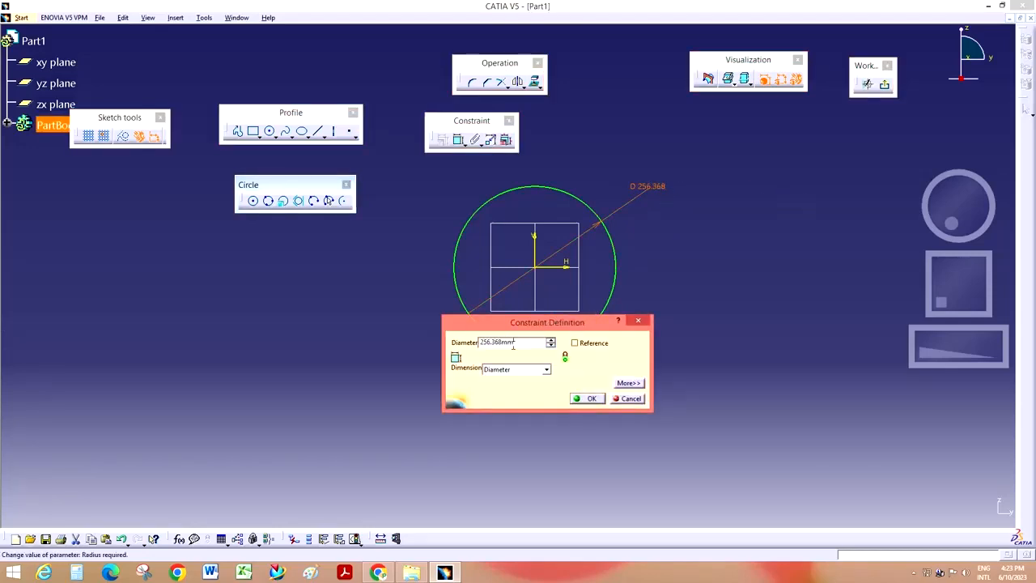
click(546, 369)
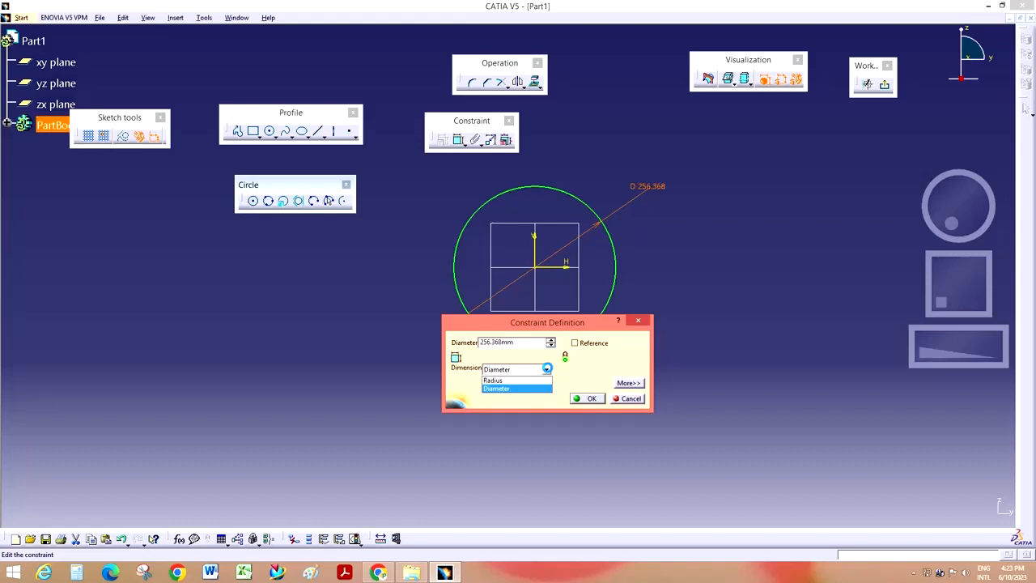
click(510, 388)
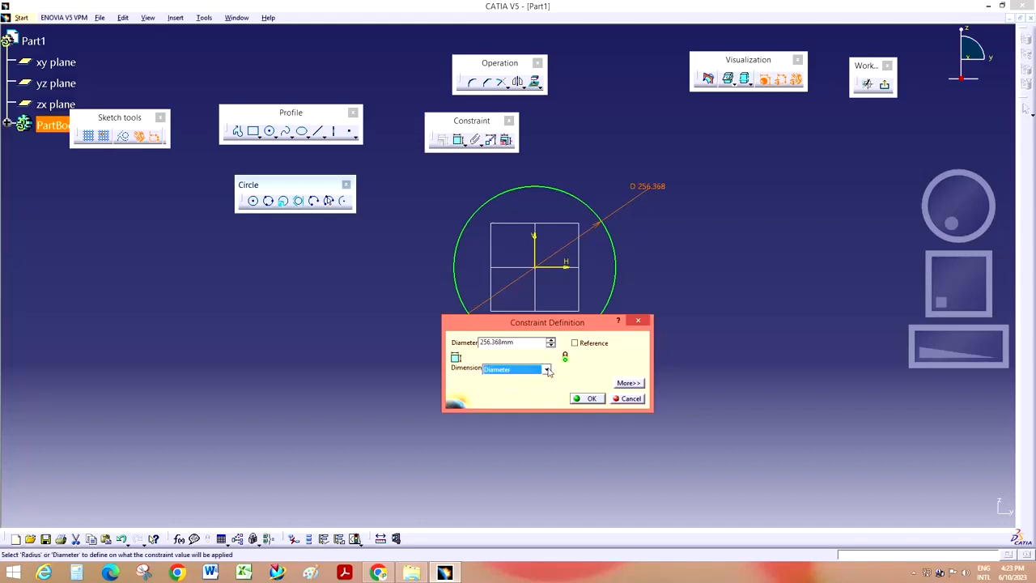
double_click(518, 341)
text(20)
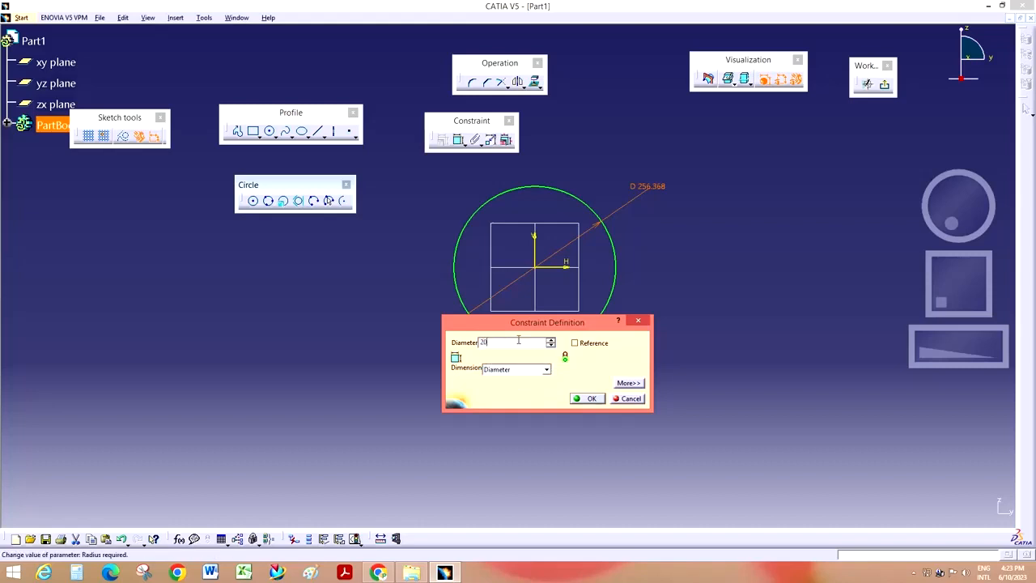
text(0)
click(587, 398)
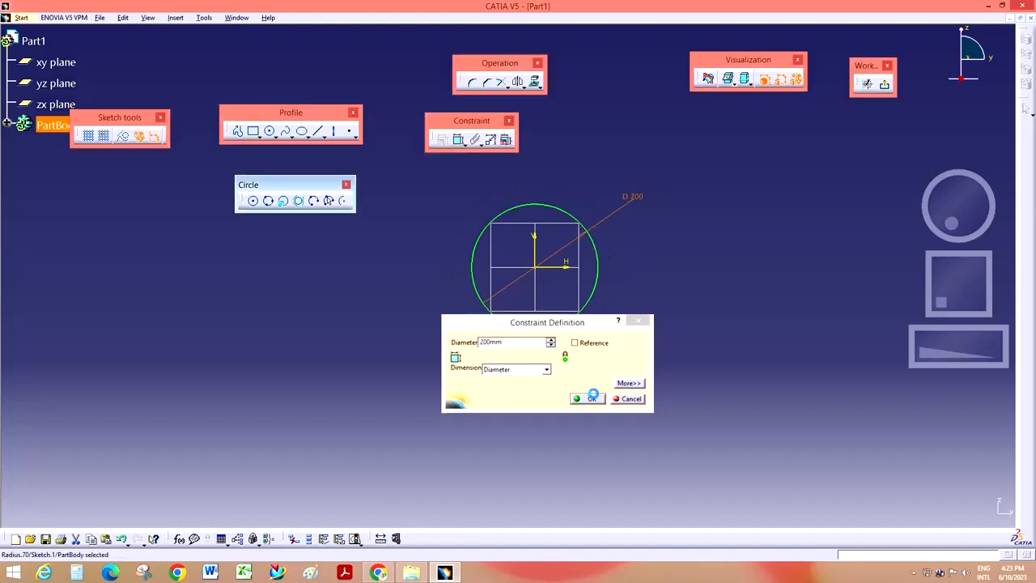
- Draw a separate Three Point Circle to the lower left of the 200 mm circle
mouse_move(940, 356)
mouse_down()
mouse_move(994, 349)
mouse_move(945, 355)
mouse_up()
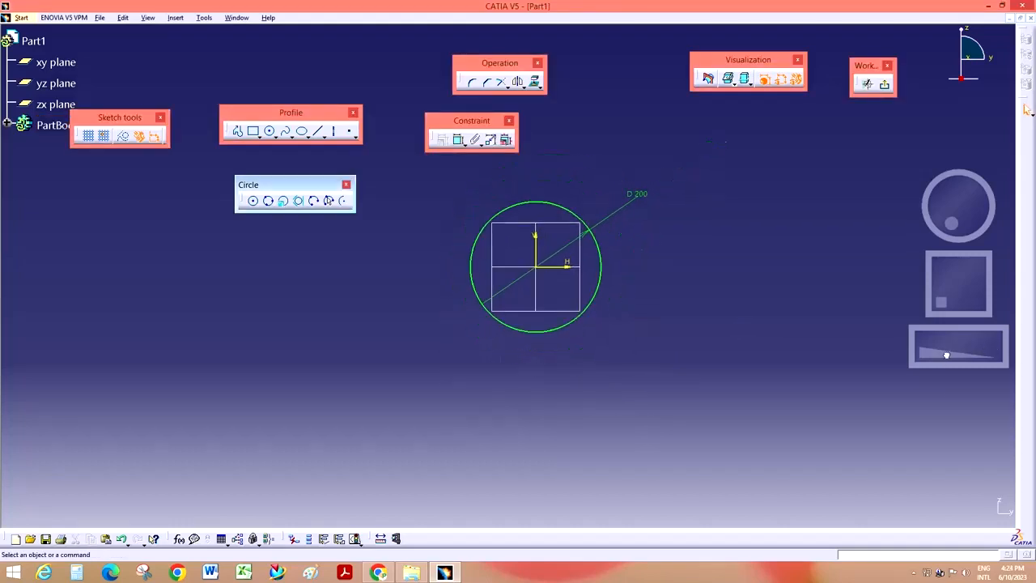
drag(959, 283, 974, 286)
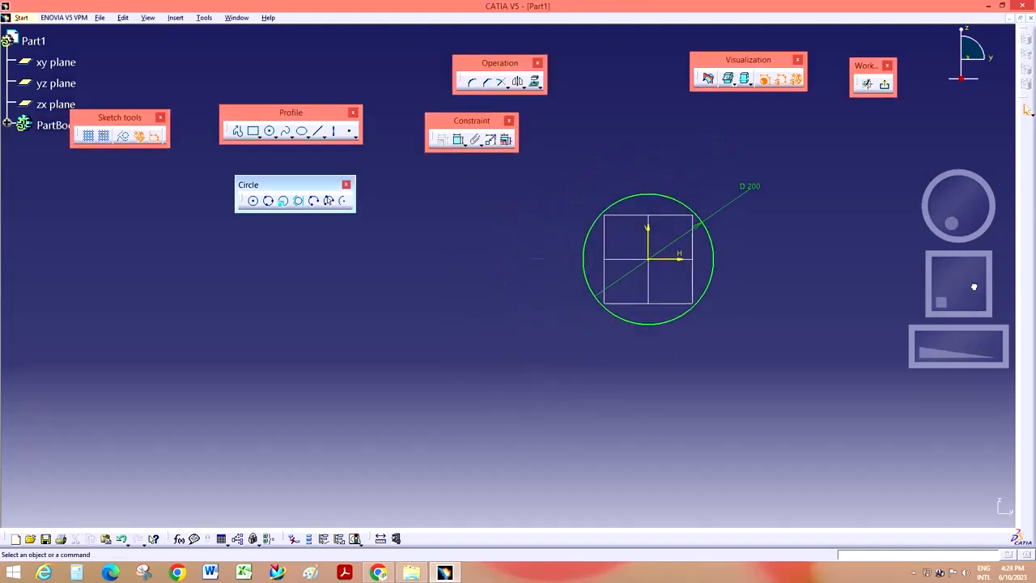
click(270, 202)
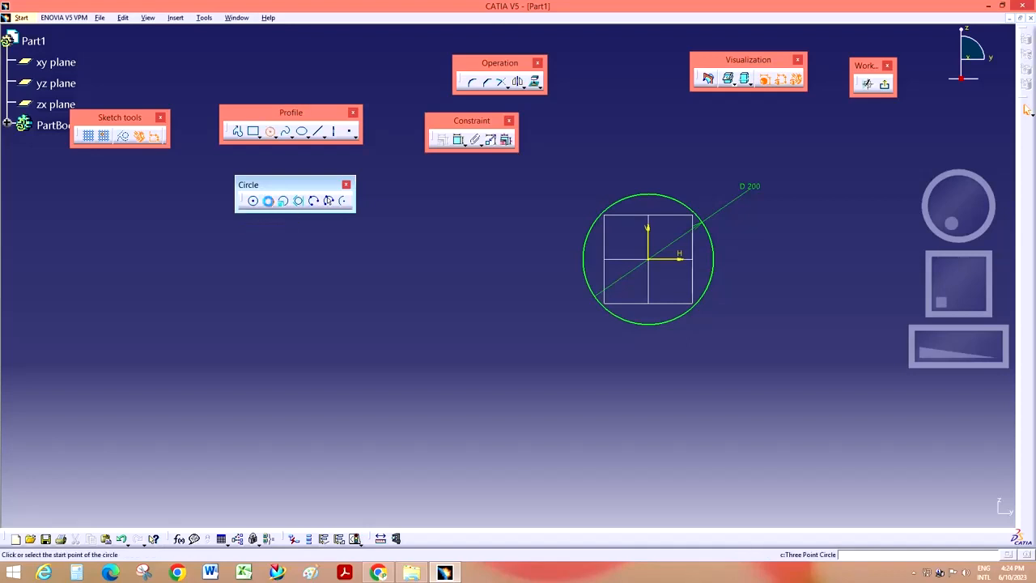
click(252, 283)
click(256, 405)
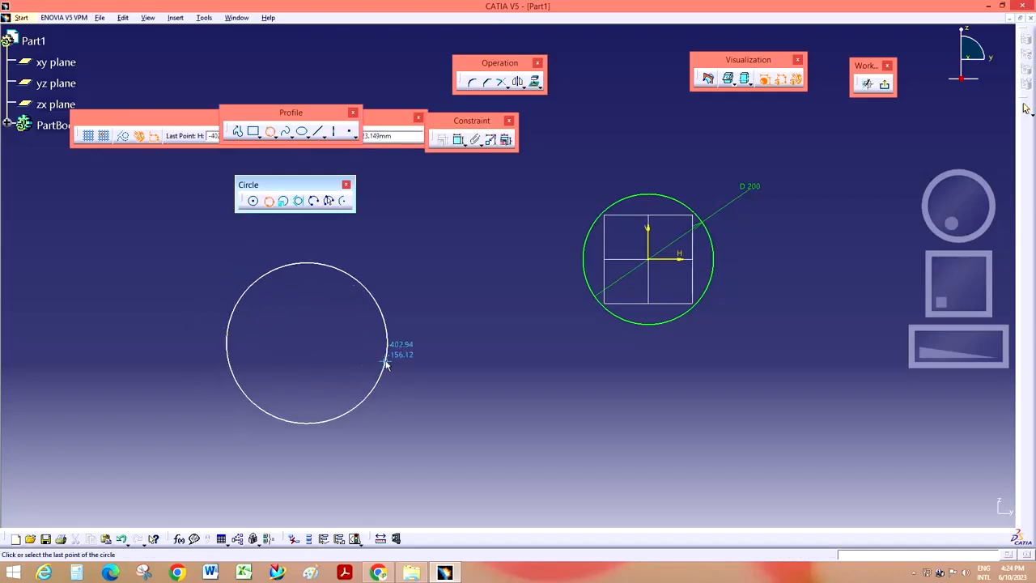
click(386, 359)
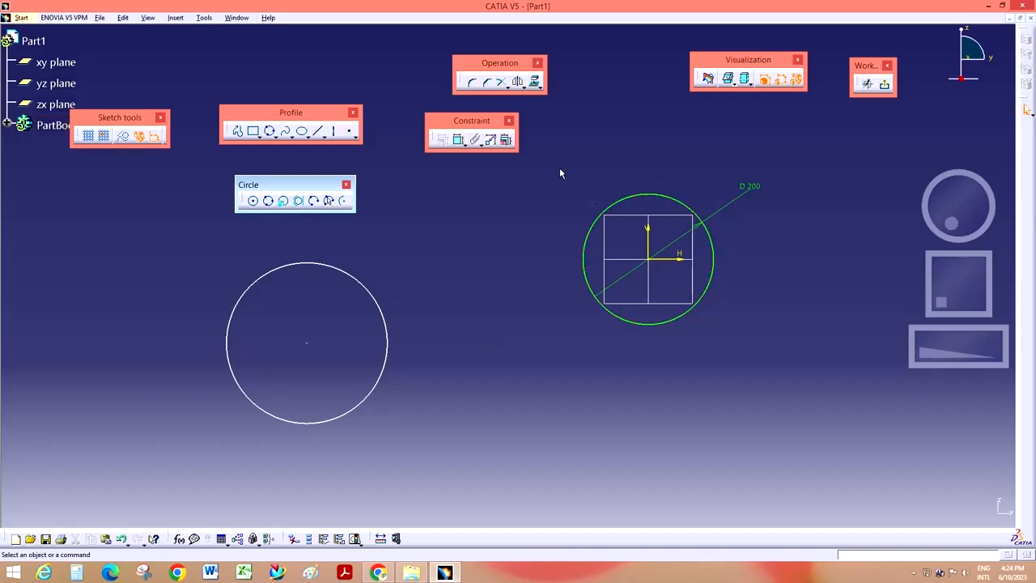
- Delete the 200 mm circle with its diameter dimension and the three-point circle
drag(559, 167, 822, 368)
key(Delete)
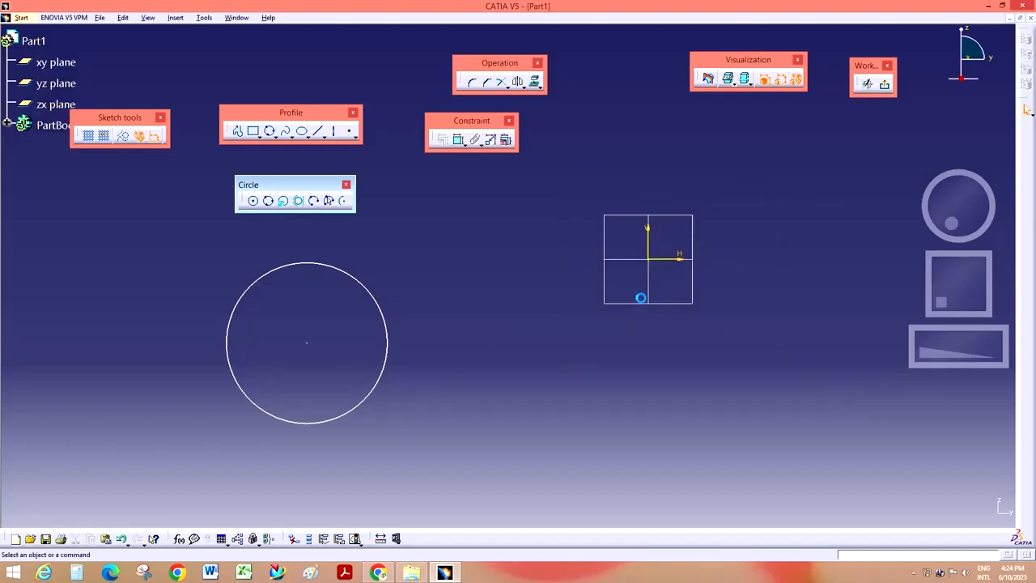
click(350, 275)
key(Delete)
mouse_move(966, 258)
middle_down()
mouse_move(714, 372)
mouse_move(704, 335)
middle_up()
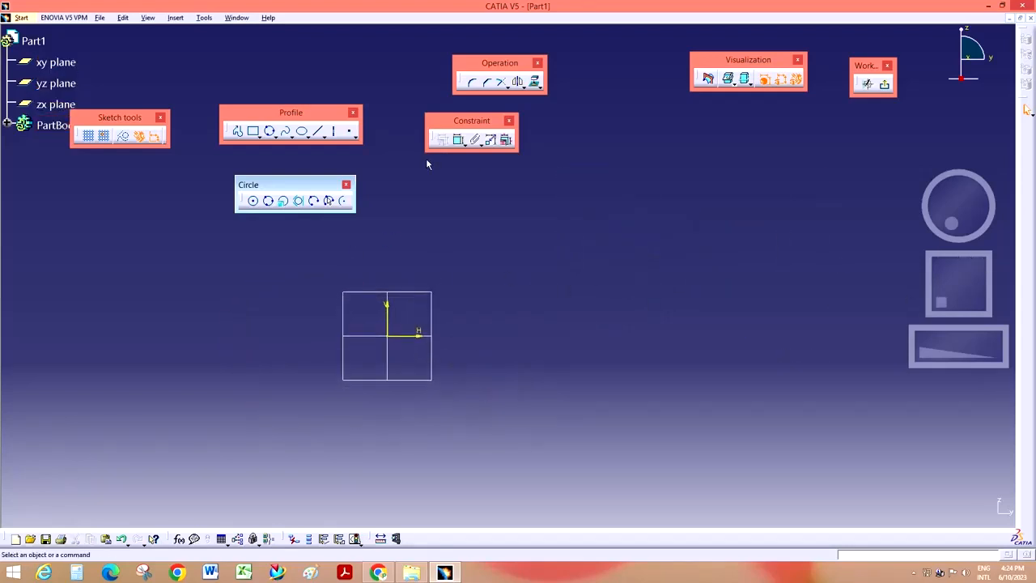
- Create a circle from Cartesian coordinates with its centre at H 30 mm, V 20 mm and a radius of 50 mm
click(283, 202)
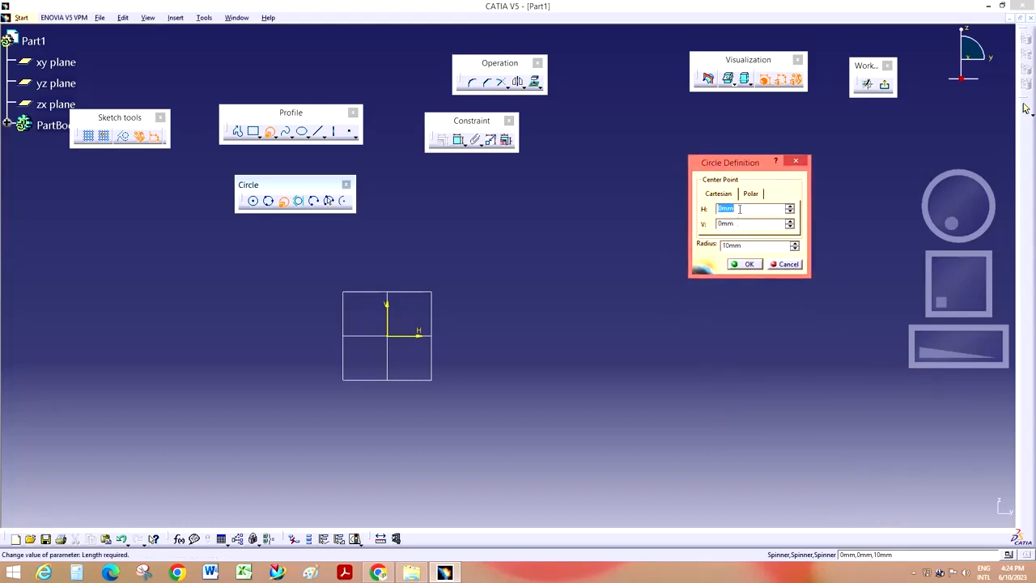
key(Tab)
text(20)
text(30)
click(744, 246)
text(50)
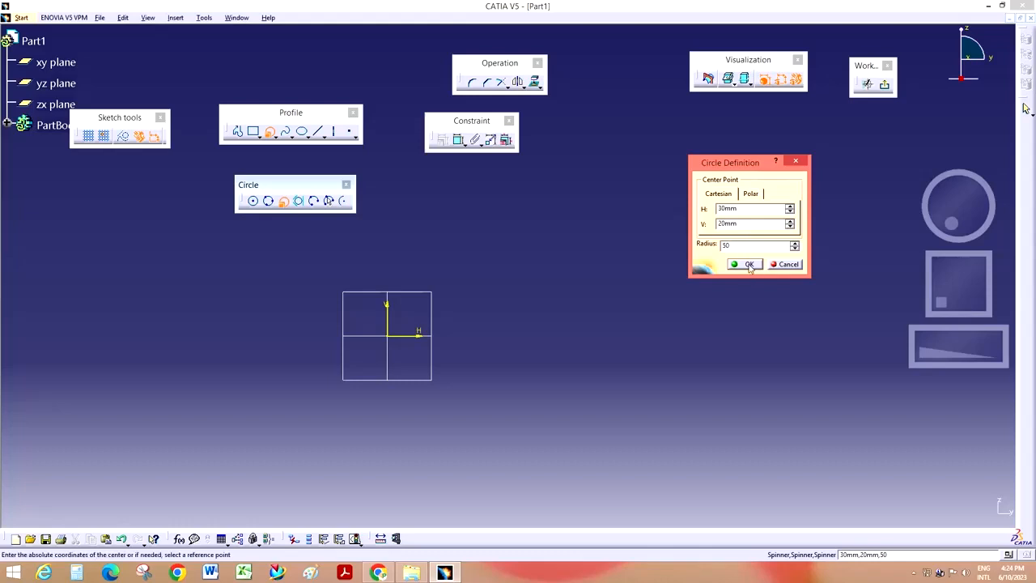
click(745, 264)
drag(929, 346, 1005, 335)
drag(973, 300, 1016, 283)
drag(961, 347, 1016, 316)
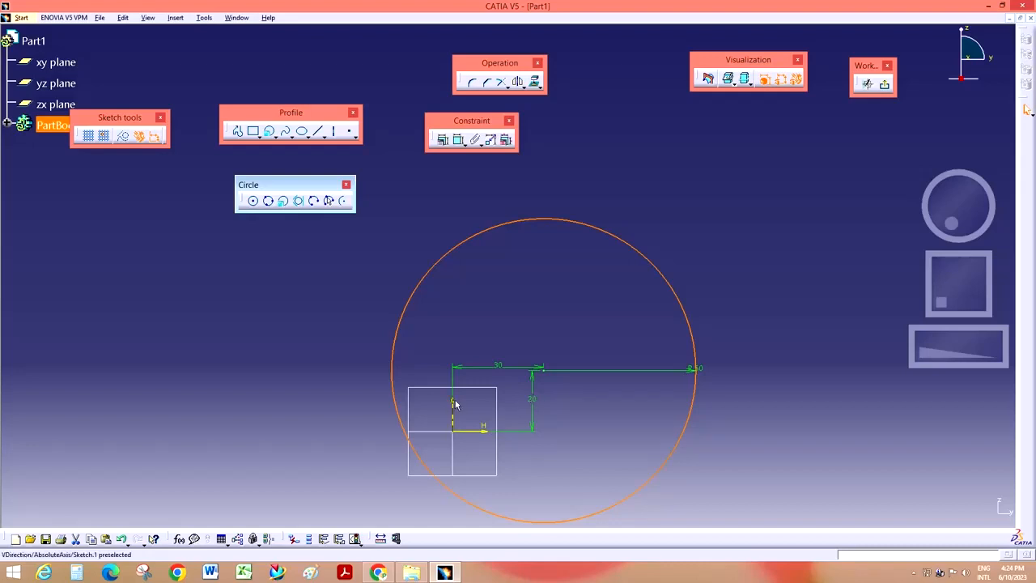
click(836, 361)
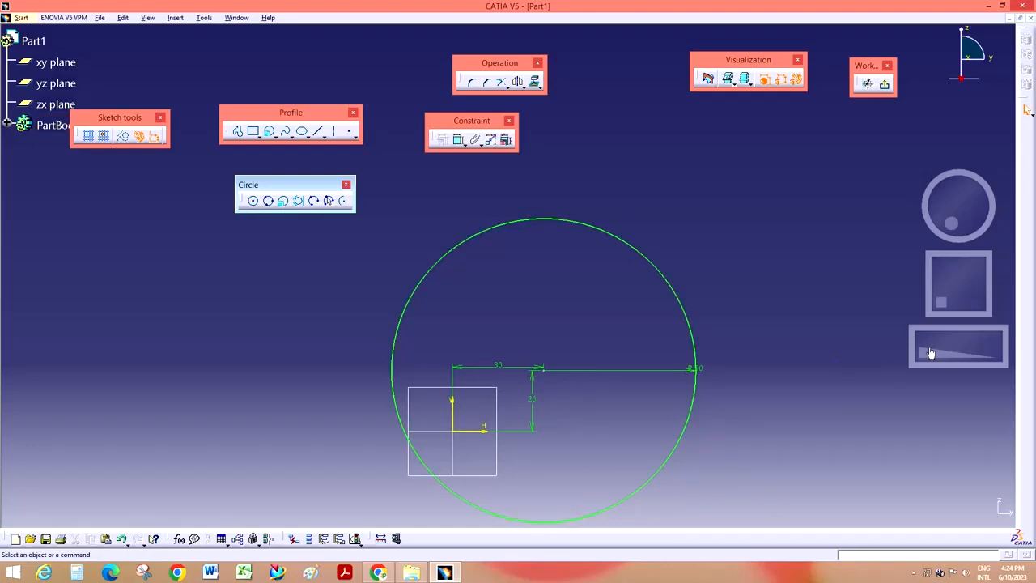
mouse_move(930, 353)
mouse_down()
mouse_move(945, 289)
mouse_move(904, 359)
mouse_move(775, 363)
mouse_up()
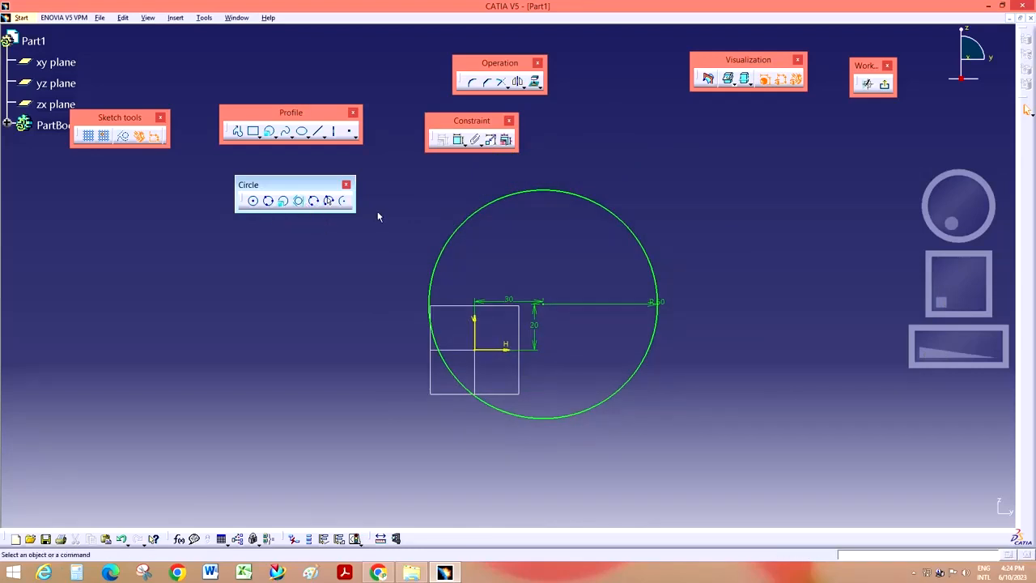
- Delete the coordinate-defined circle with its dimensions and draw a line rising rightward from about (-56, 3) above the origin
mouse_move(379, 168)
mouse_down()
mouse_move(520, 267)
mouse_move(726, 445)
mouse_up()
key(Delete)
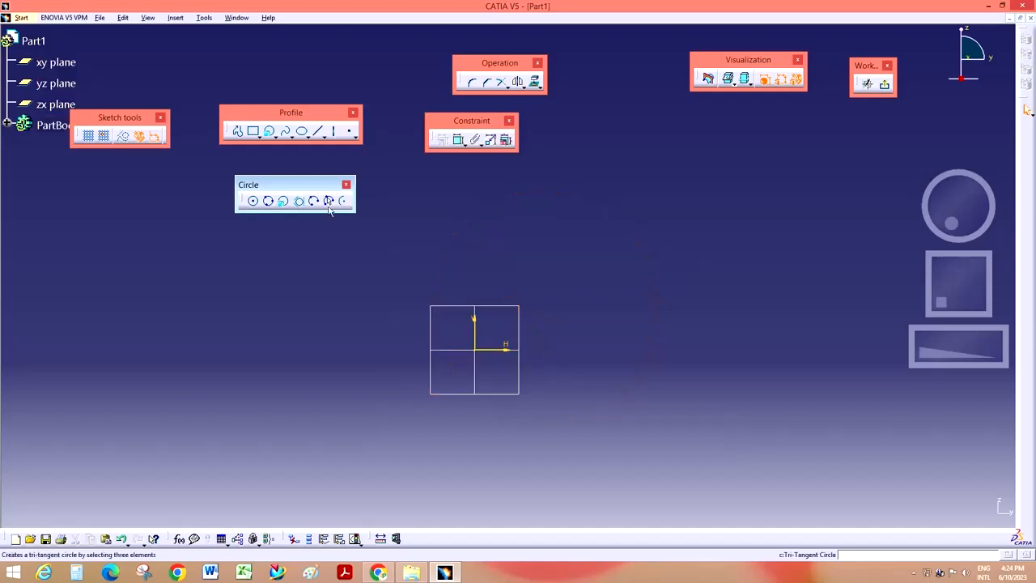
click(237, 131)
click(346, 343)
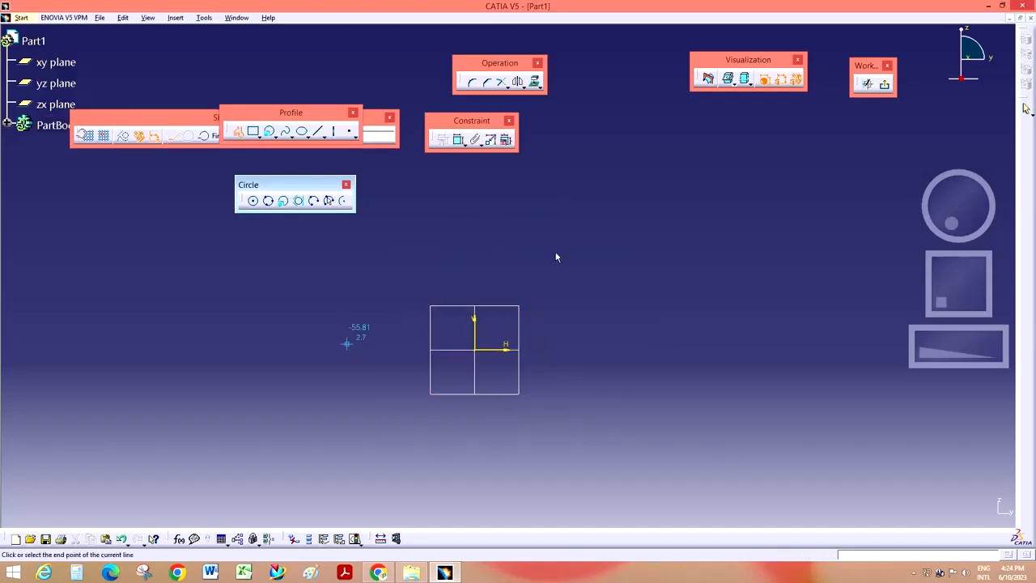
click(605, 185)
- Draw two more separate lines, a near-vertical one right of the origin and one sloping down rightward beneath it
click(237, 133)
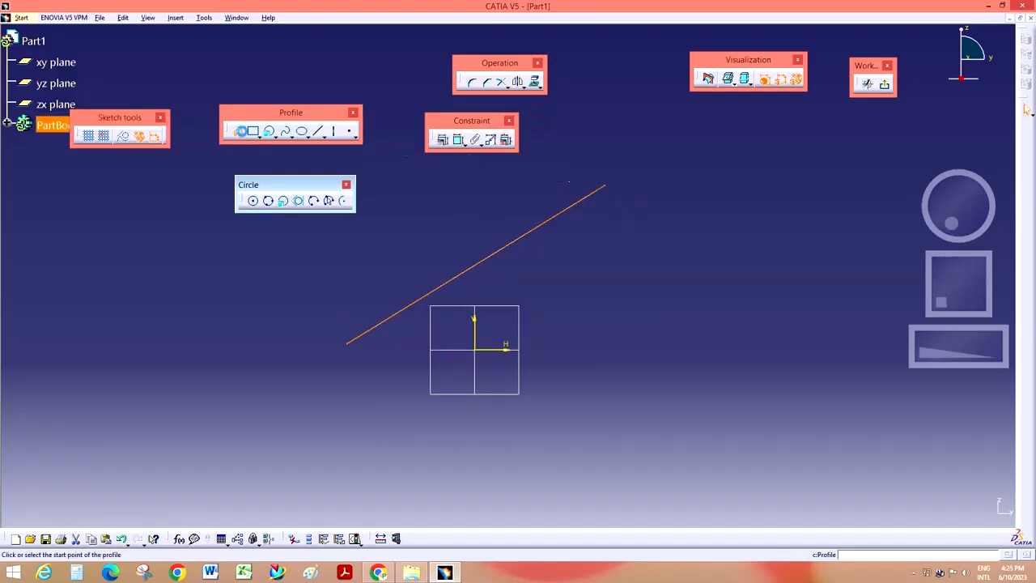
click(733, 255)
click(728, 403)
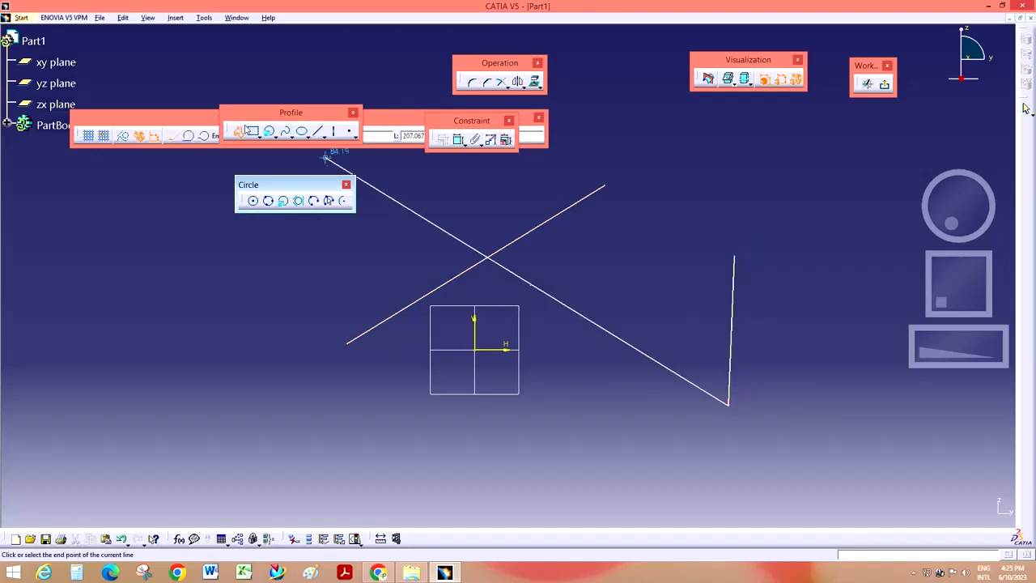
click(239, 132)
click(239, 132)
click(331, 418)
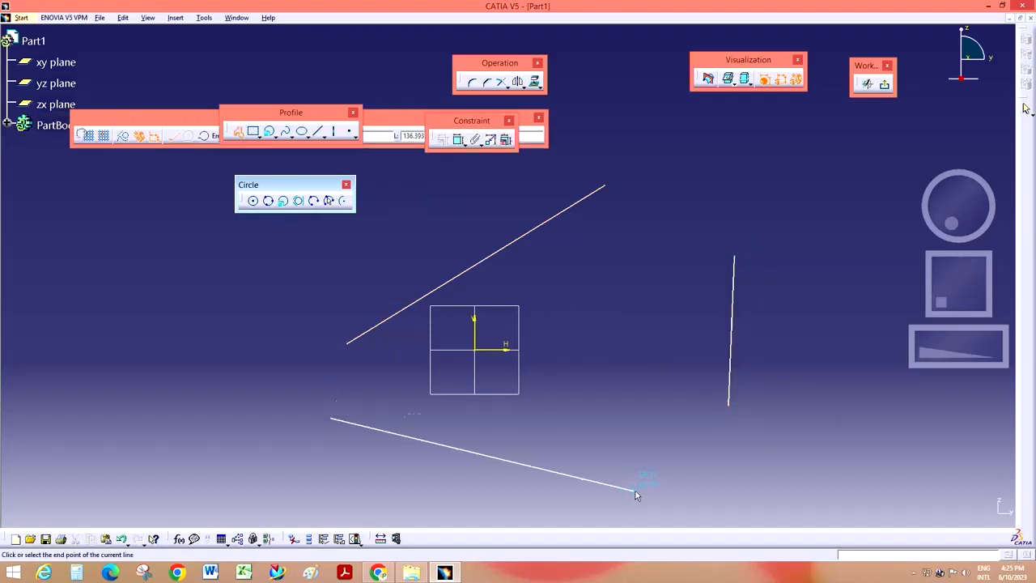
click(633, 489)
key(Escape)
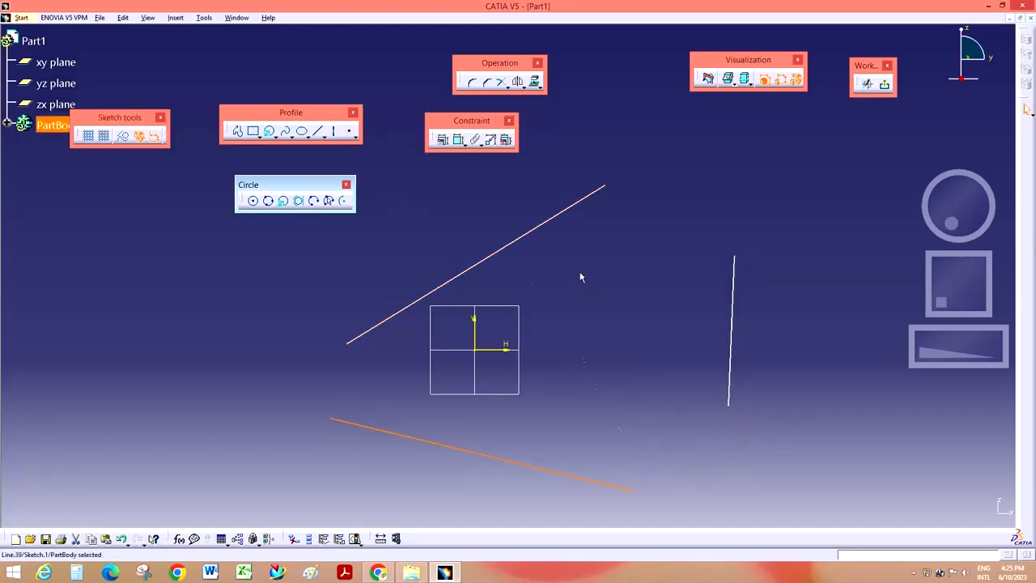
- Create a Tri-Tangent Circle touching the upper sloped line, the near-vertical line and the lower sloped line
click(299, 201)
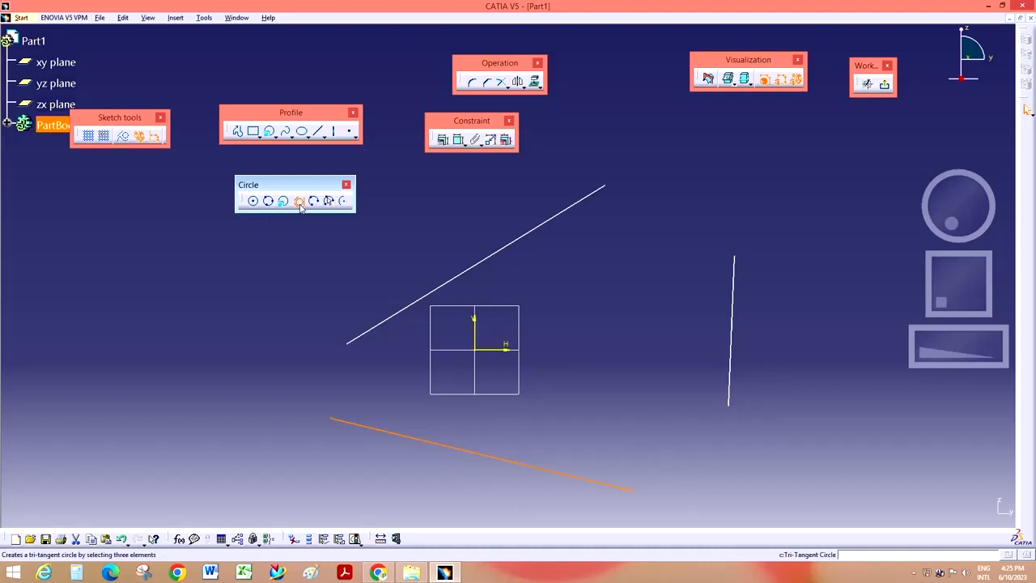
click(508, 254)
click(733, 331)
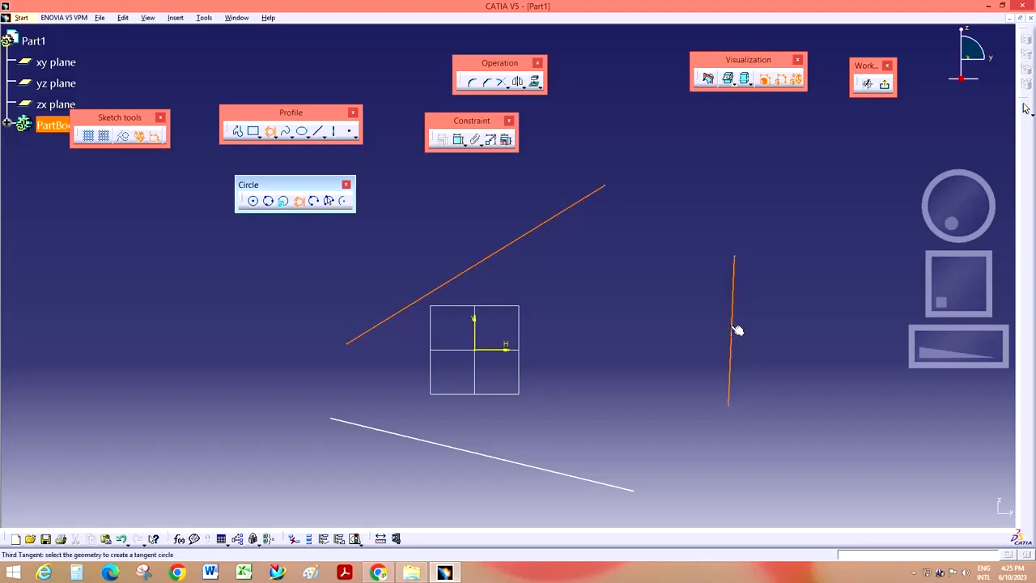
click(539, 468)
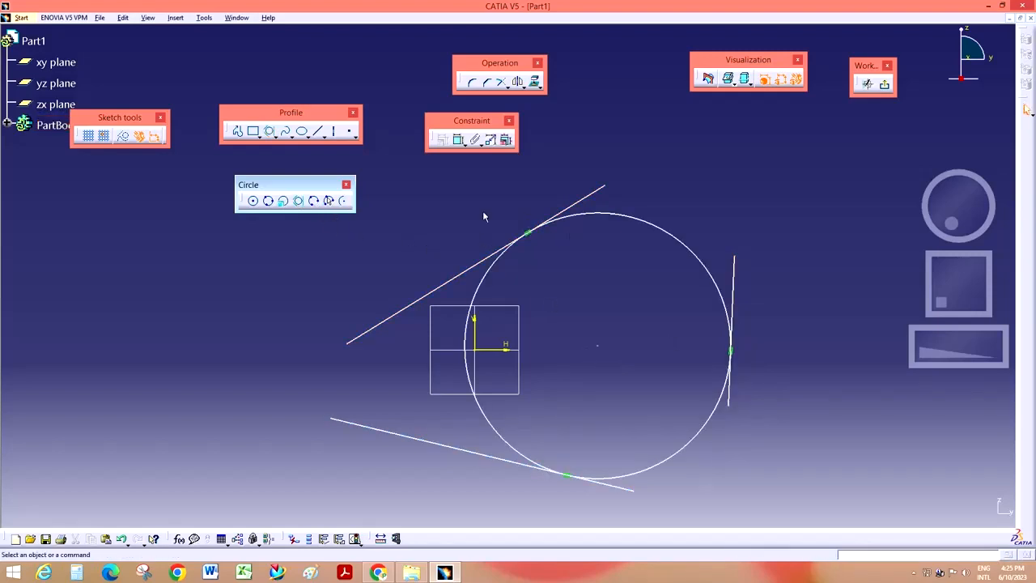
- Delete the tangent circle and its three lines, and draw a rectangle right of the origin with its upper-left corner at about (49, 21)
mouse_move(356, 148)
mouse_down()
mouse_move(640, 415)
mouse_move(785, 507)
mouse_up()
key(Delete)
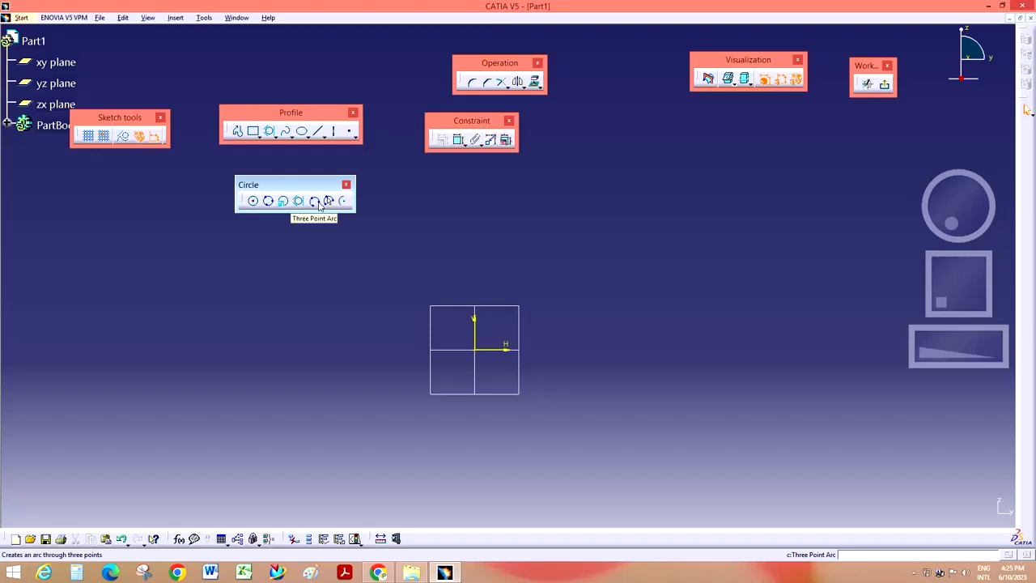
click(253, 130)
click(587, 302)
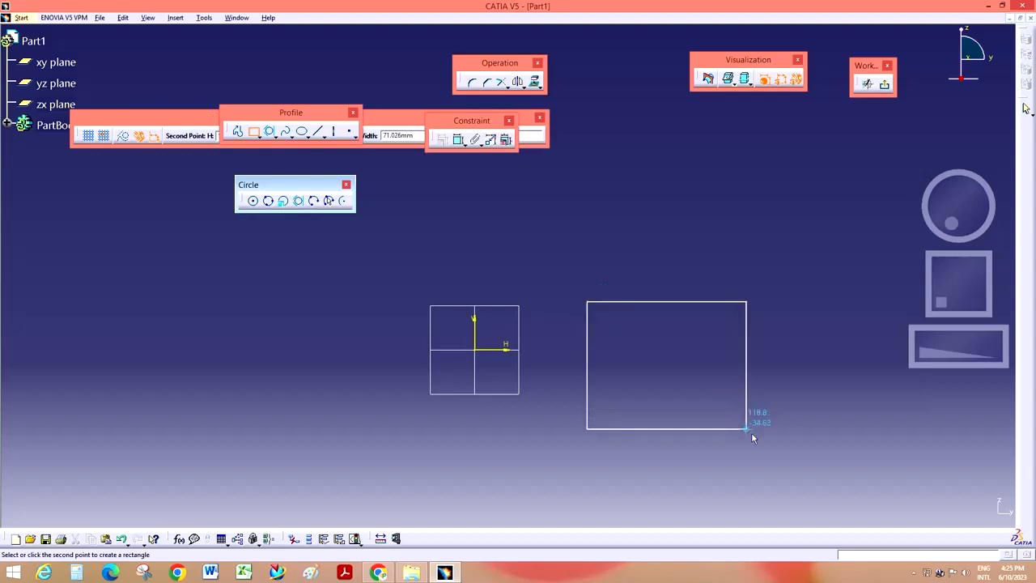
click(771, 445)
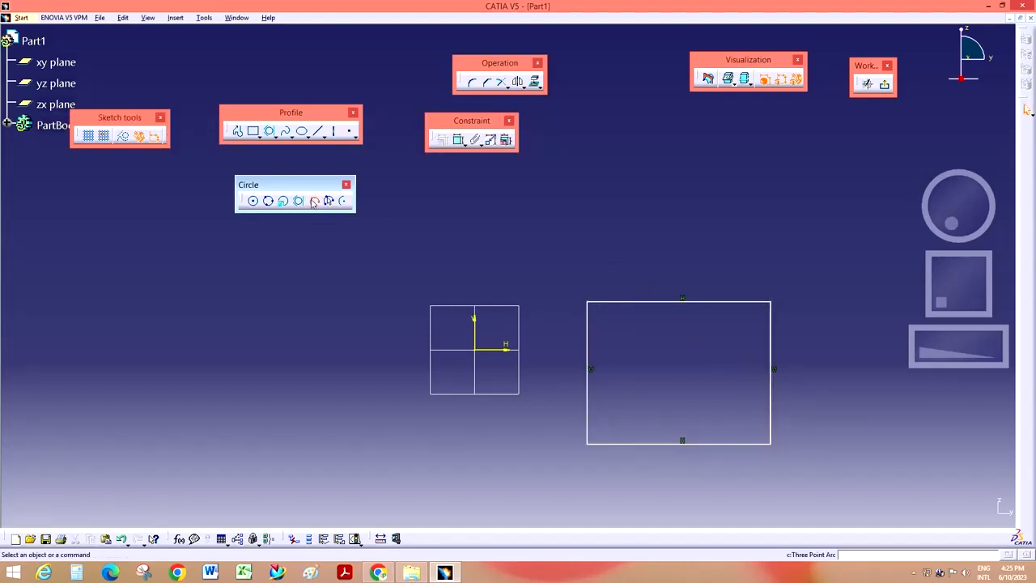
- Draw a Three Point Arc from the rectangle's upper-left corner through the upper-right corner to the lower-left corner
click(314, 202)
click(588, 302)
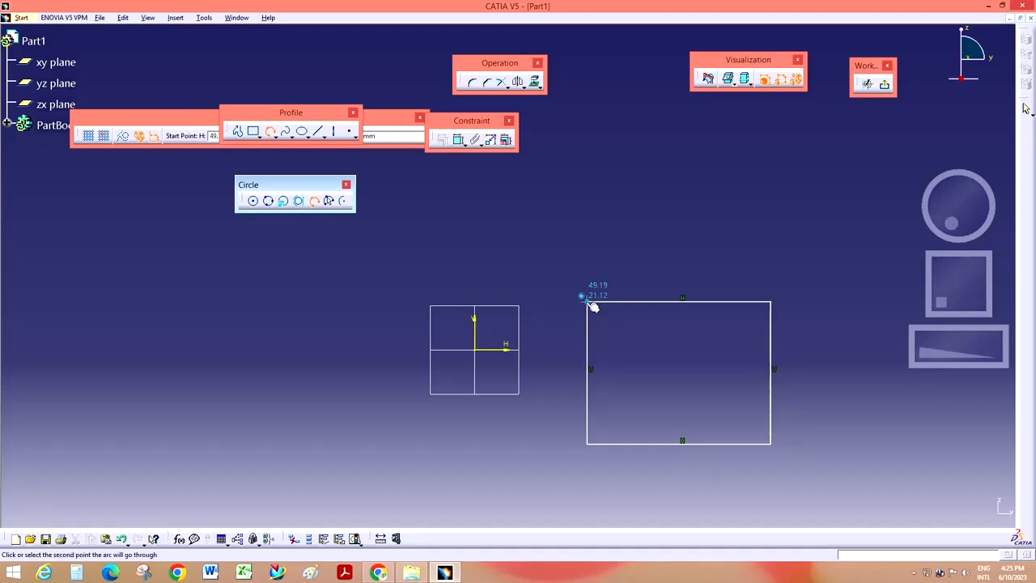
click(771, 302)
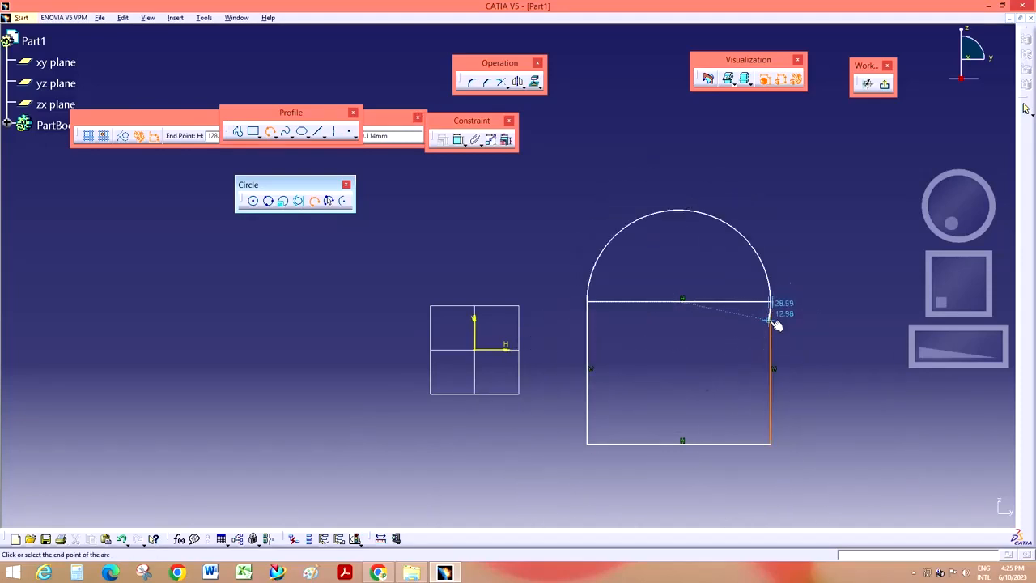
click(594, 447)
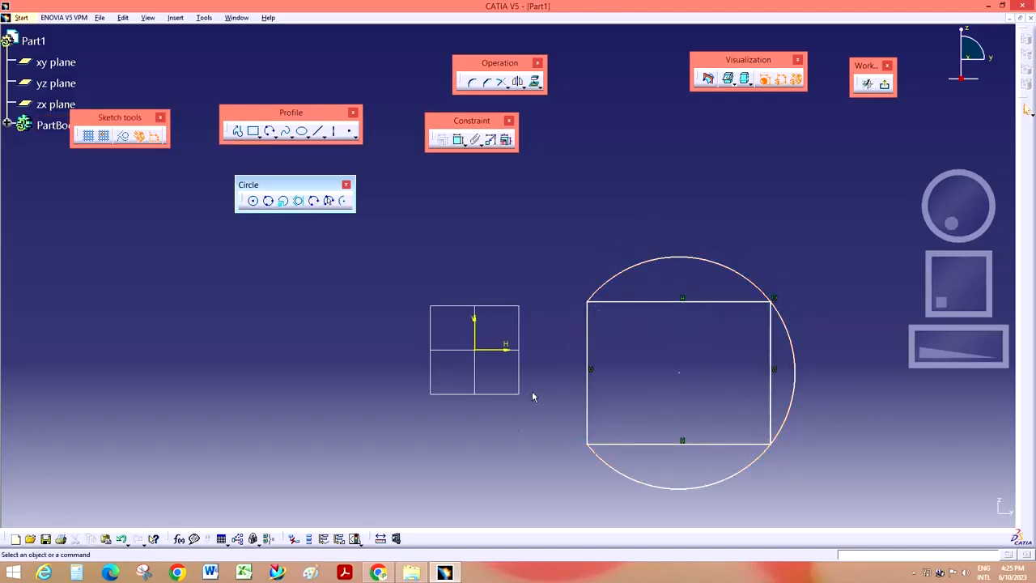
- Replace the arc with a Three Point Arc Starting With Limits that spans the rectangle's two upper corners and bulges upward to a near semicircle
click(723, 265)
key(Delete)
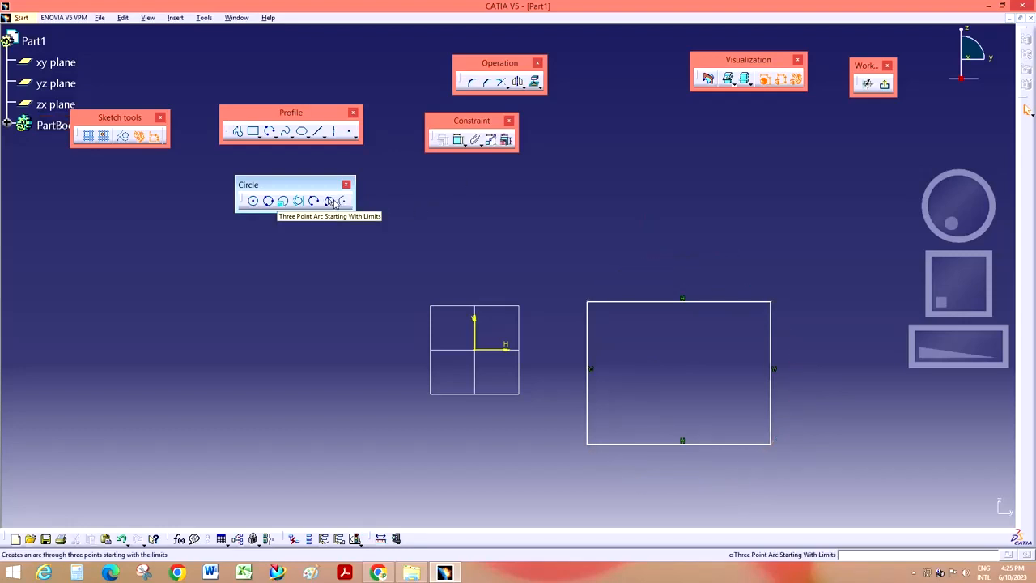
click(335, 201)
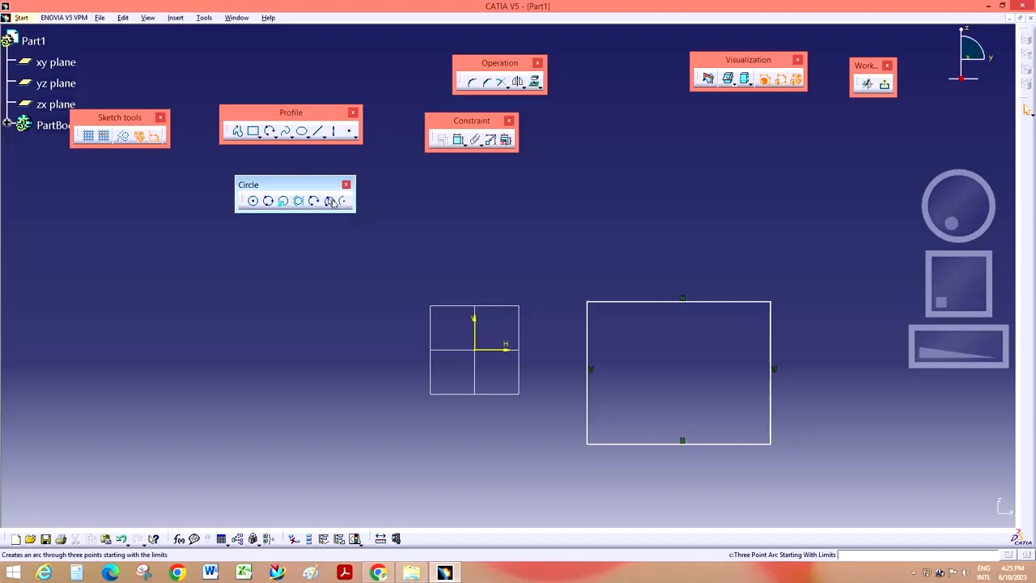
click(588, 302)
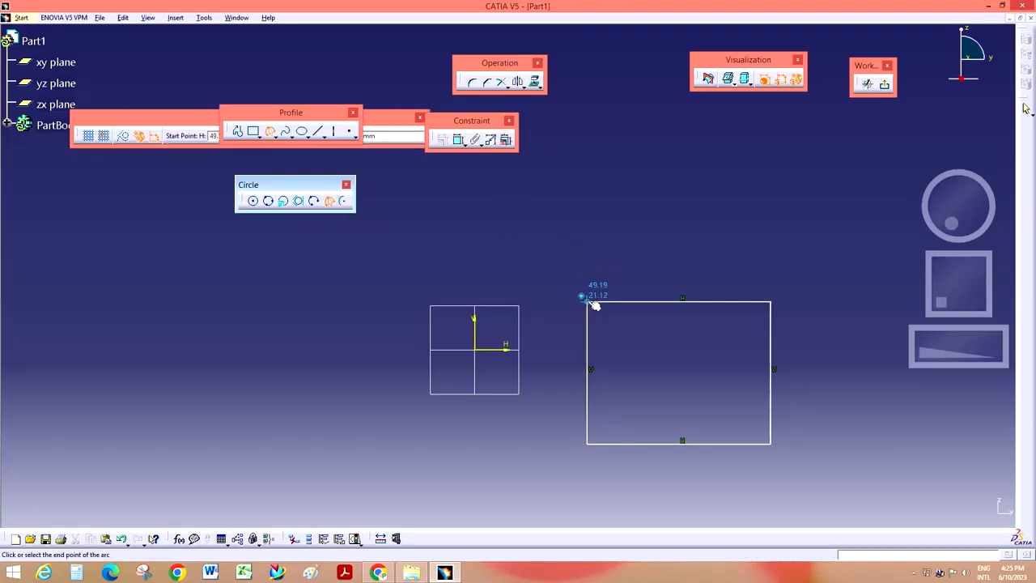
click(773, 303)
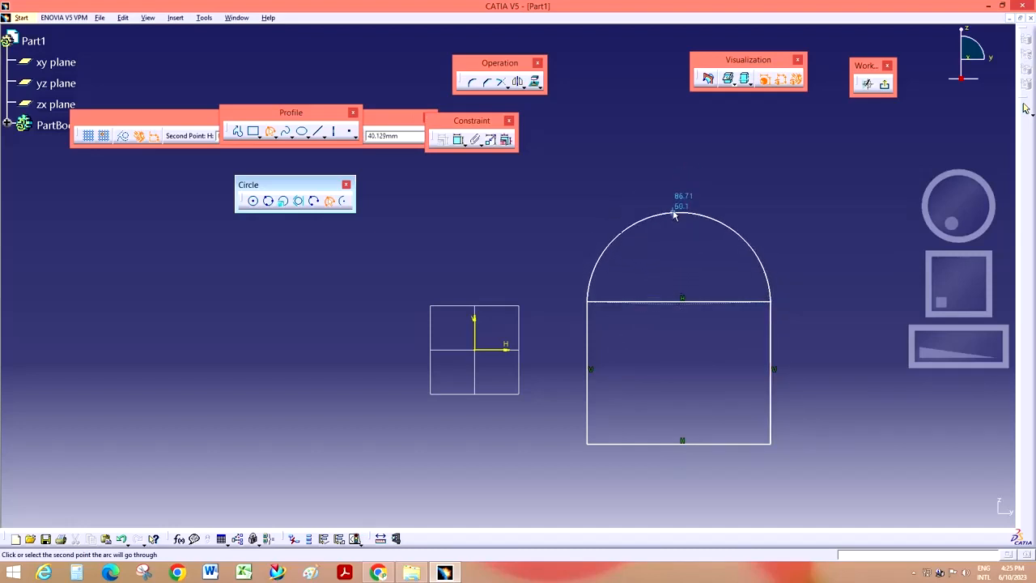
click(671, 217)
click(689, 270)
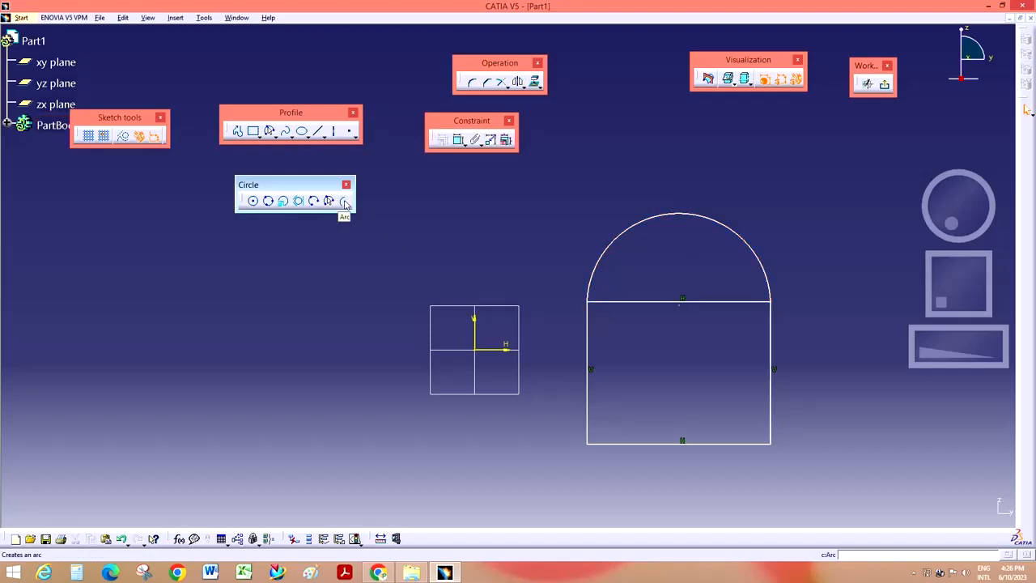
- Draw an arc centred on the origin, from about (-43, 45) over the top to about (37, 49)
click(344, 203)
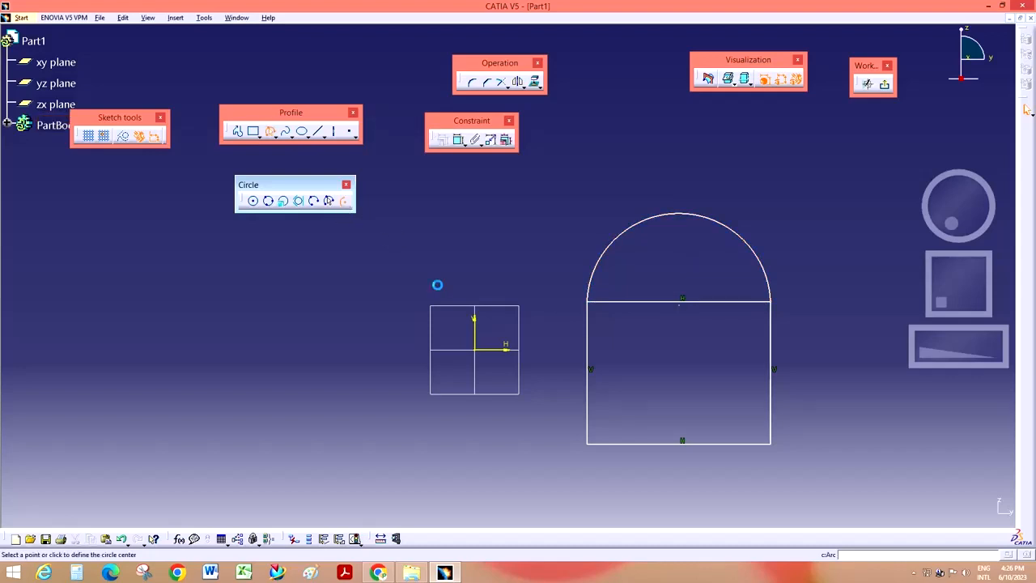
click(469, 344)
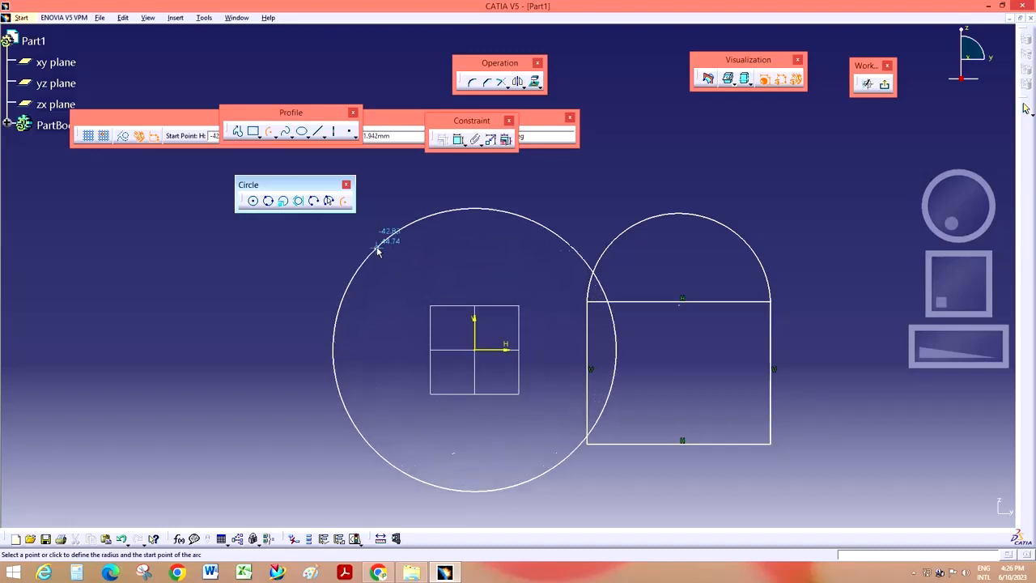
click(378, 245)
click(549, 256)
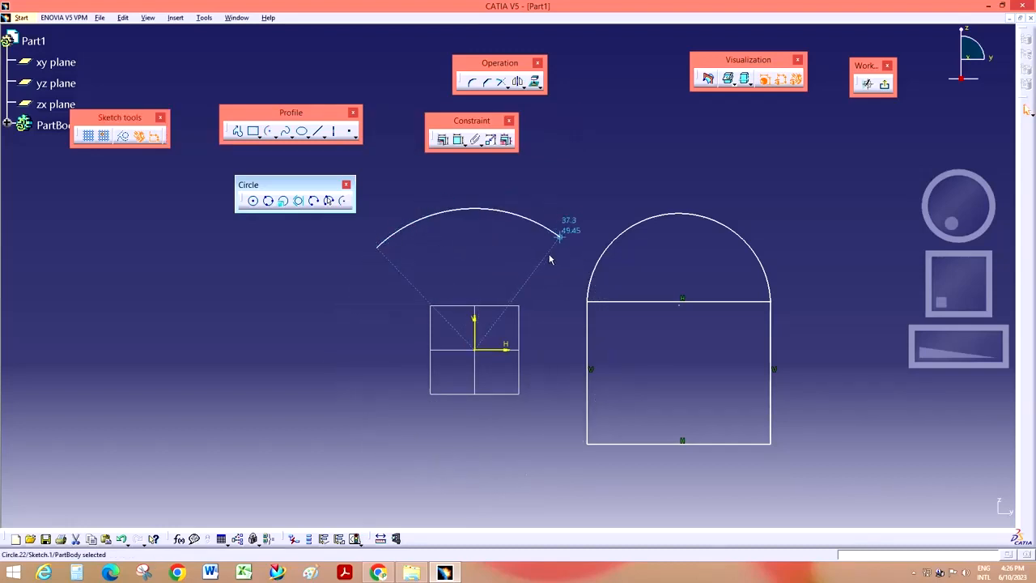
- Dimension the radius of the semicircular arc above the rectangle
click(554, 337)
mouse_move(923, 354)
mouse_down()
mouse_move(902, 357)
mouse_move(913, 355)
mouse_up()
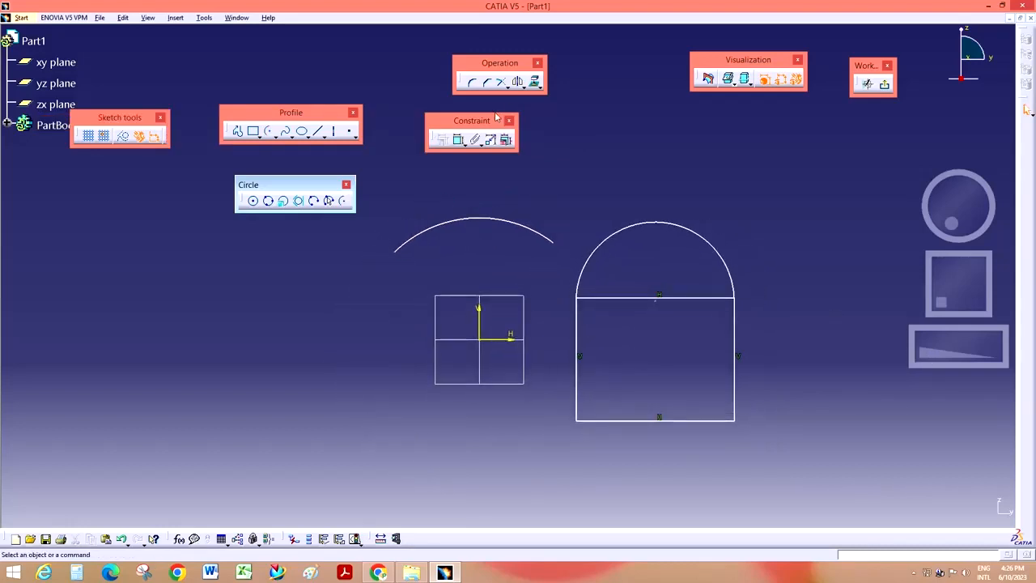
click(458, 143)
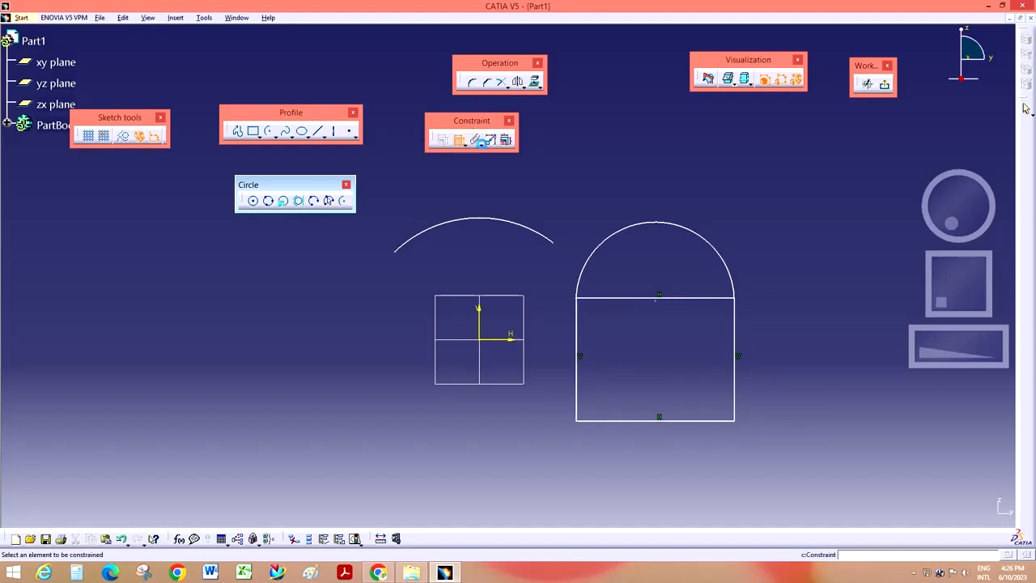
click(669, 224)
click(683, 188)
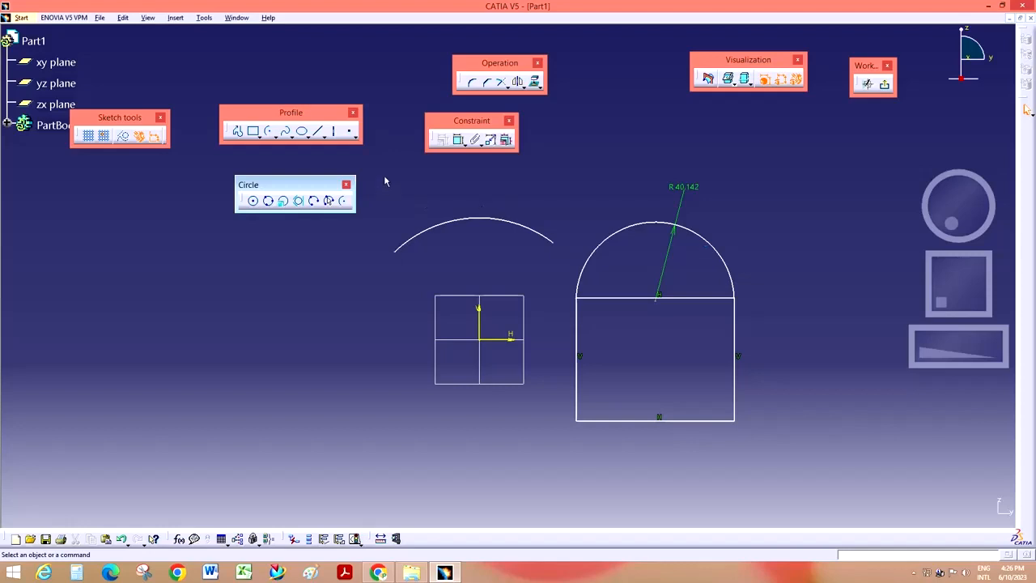
- Delete both arcs, the rectangle and the radius dimension, and put away the circle tools
mouse_move(380, 156)
mouse_down()
mouse_move(606, 342)
mouse_move(789, 470)
mouse_up()
key(Delete)
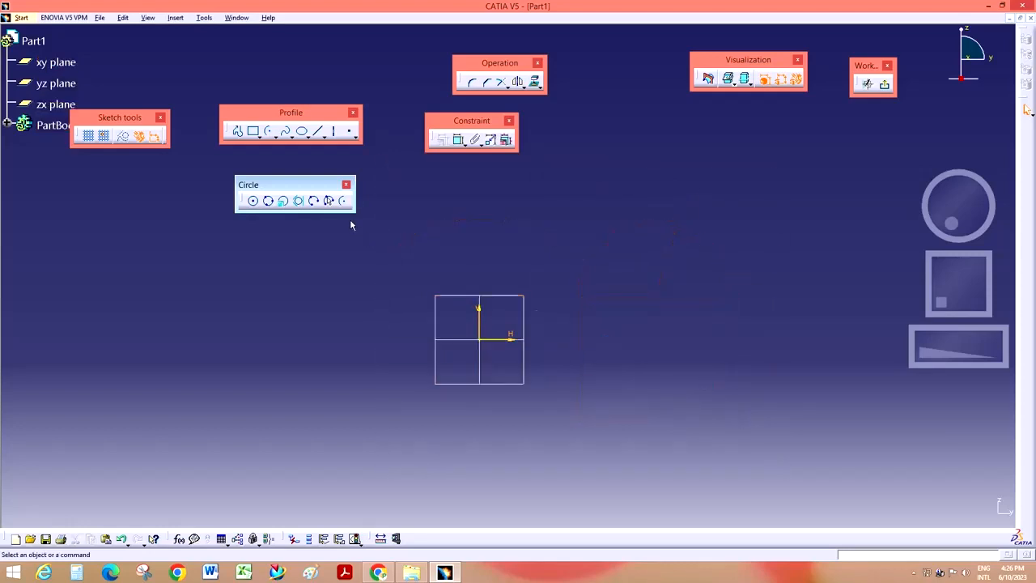
click(346, 186)
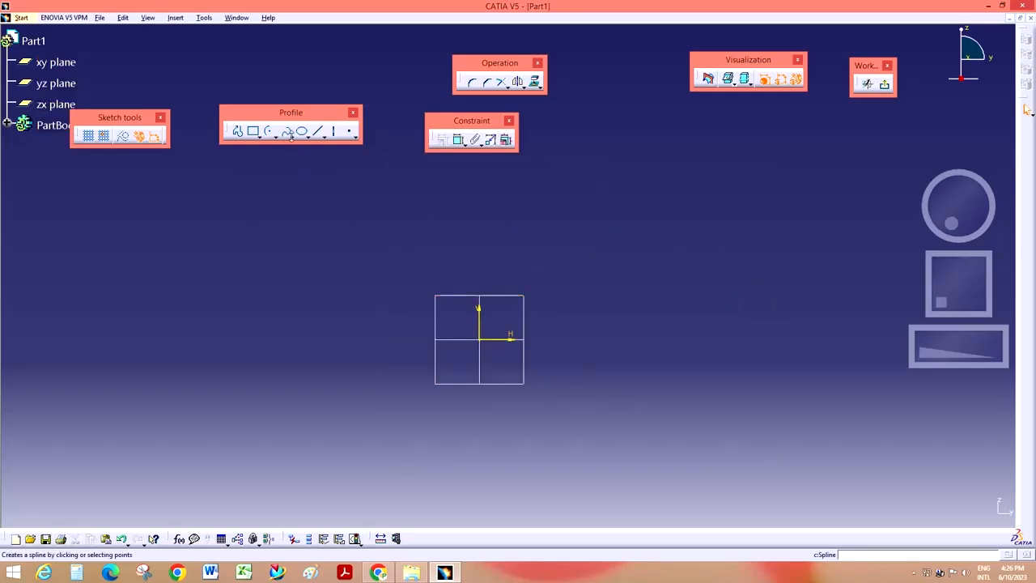
- Draw a wavy six-point spline from the left of the origin, through the area beside it, to an end point at the upper right
click(291, 138)
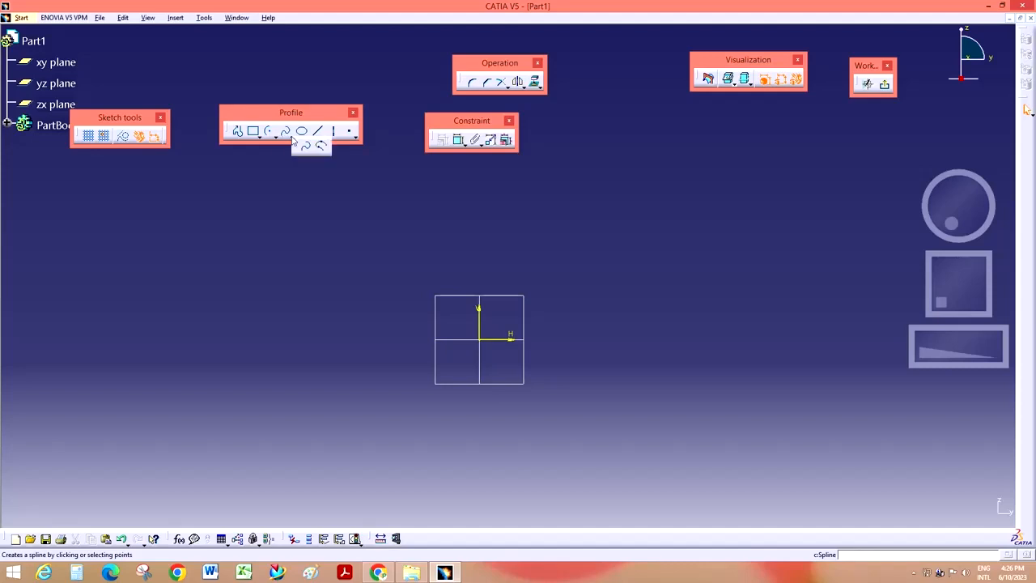
drag(297, 146, 260, 217)
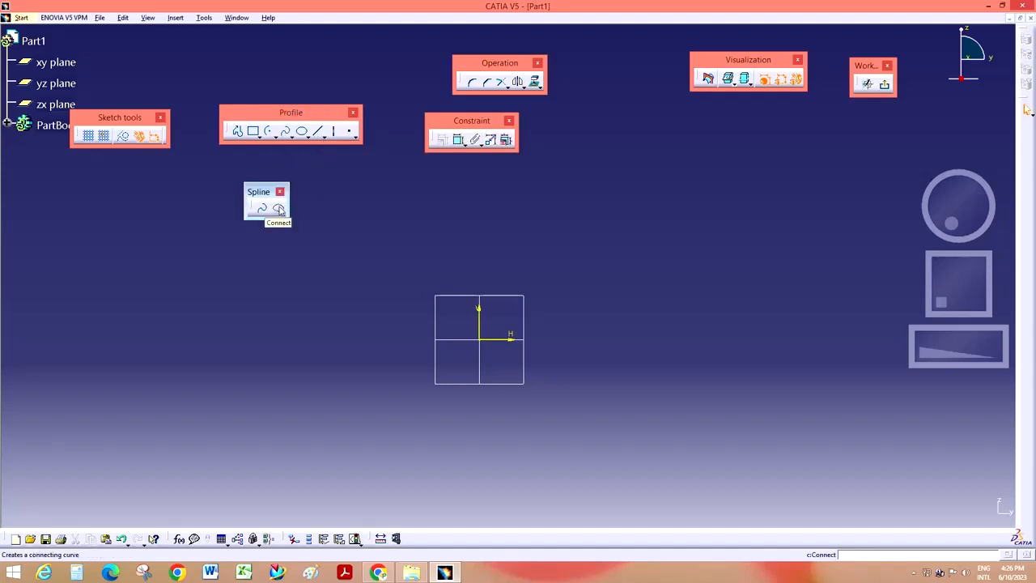
click(261, 208)
click(246, 347)
click(382, 280)
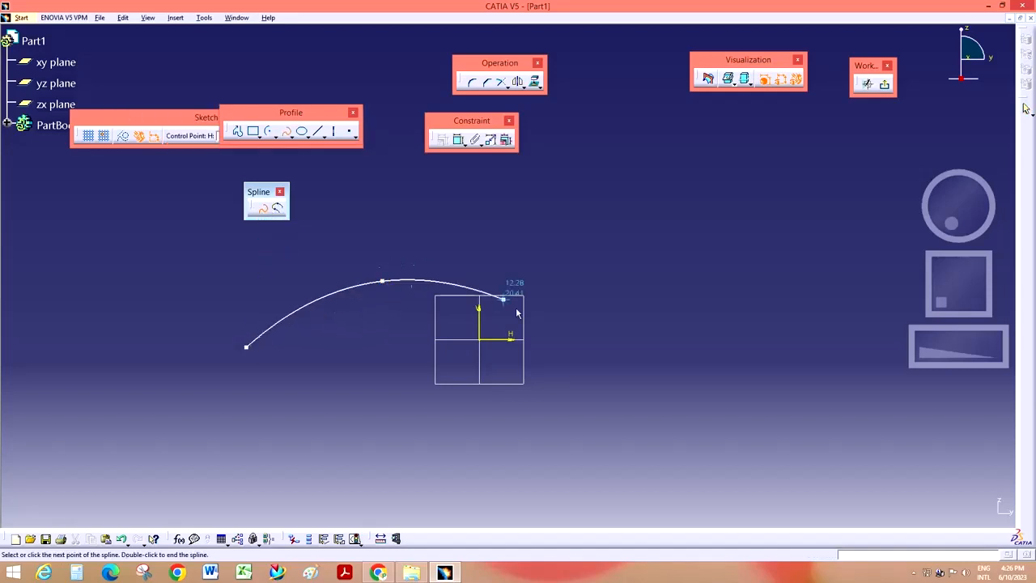
click(576, 333)
click(678, 272)
click(760, 281)
click(821, 242)
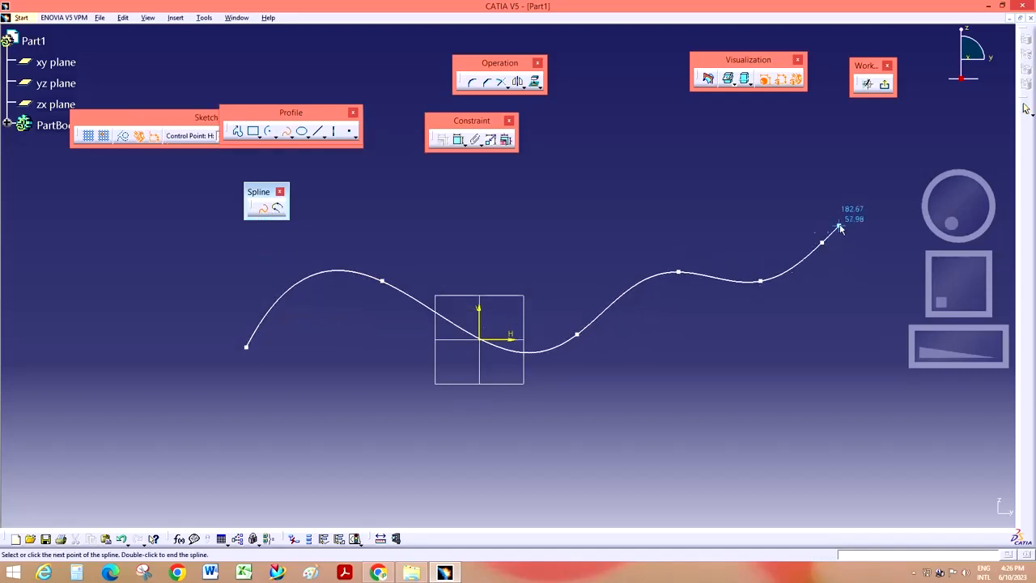
click(1025, 107)
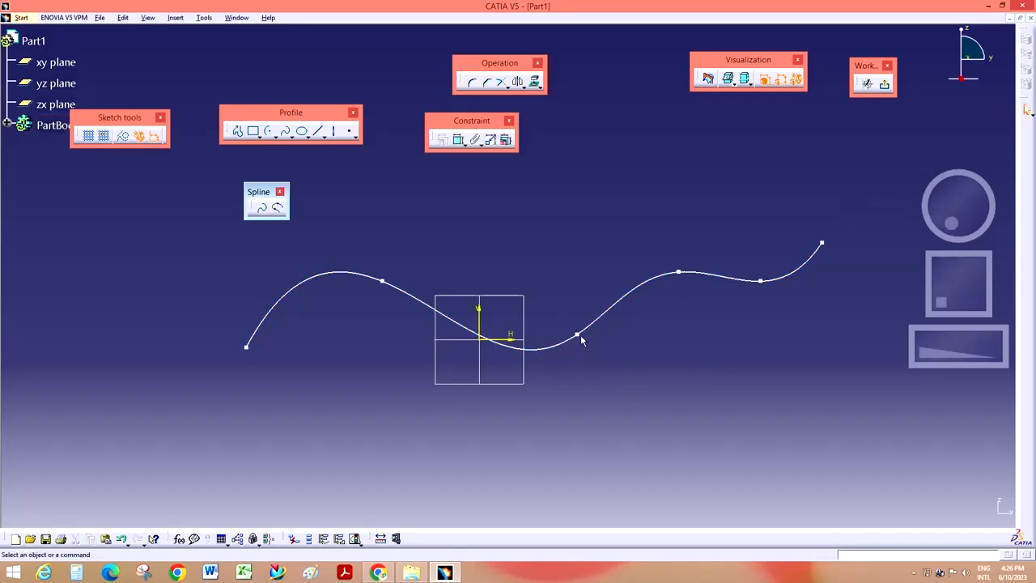
- Move the whole spline slightly up and to the left without changing its shape
drag(580, 336, 568, 296)
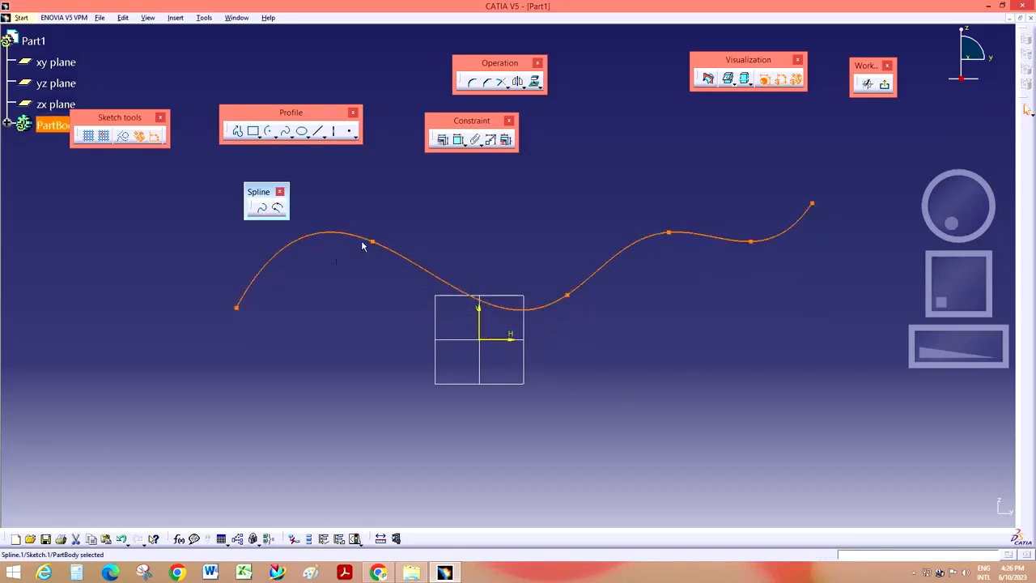
click(358, 278)
drag(381, 248, 317, 300)
click(287, 335)
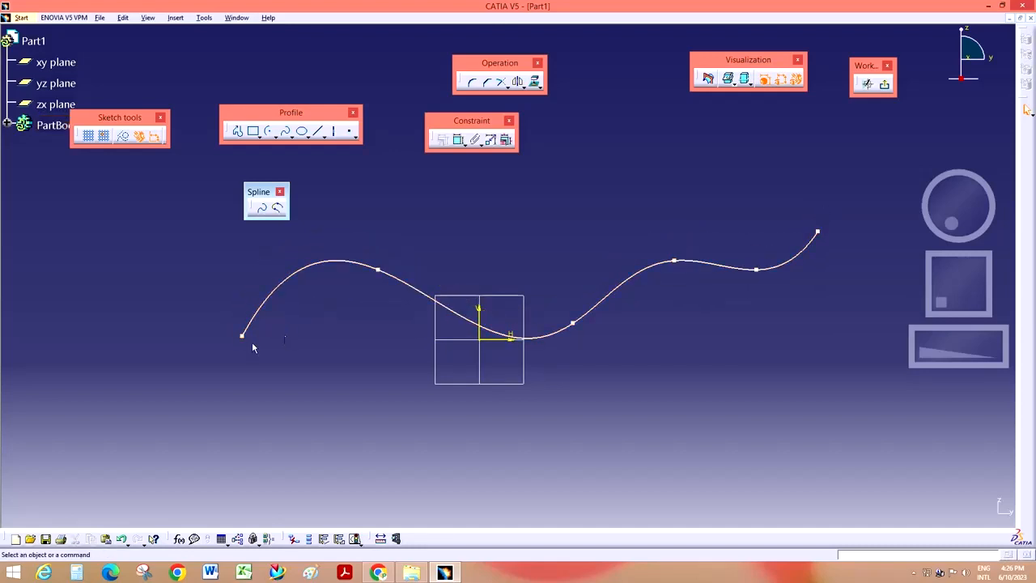
- Reshape the spline by lowering its left end point, second point and right end point, and raising its third point
drag(243, 340, 202, 361)
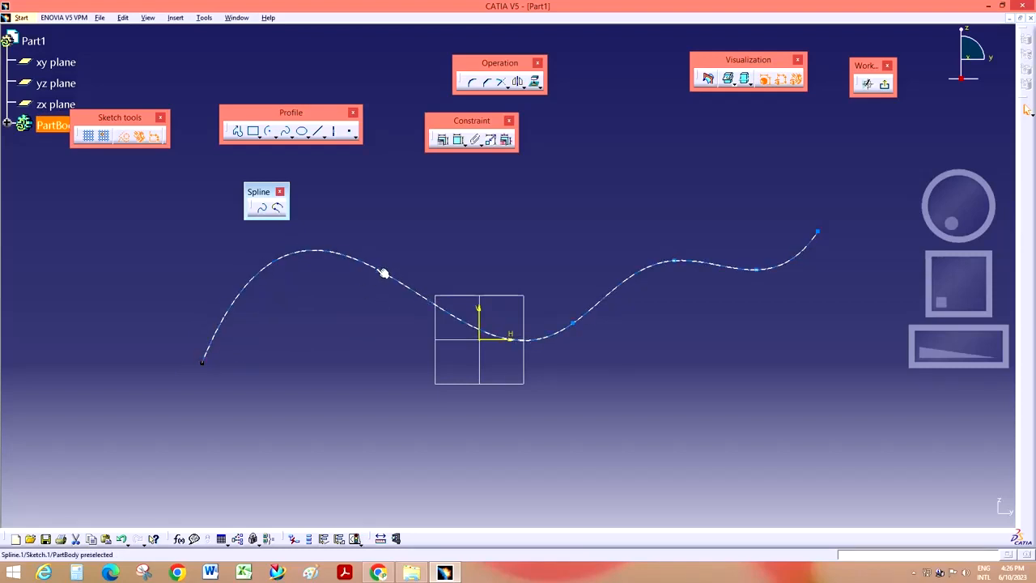
drag(386, 273, 386, 315)
drag(572, 325, 548, 274)
drag(817, 234, 742, 413)
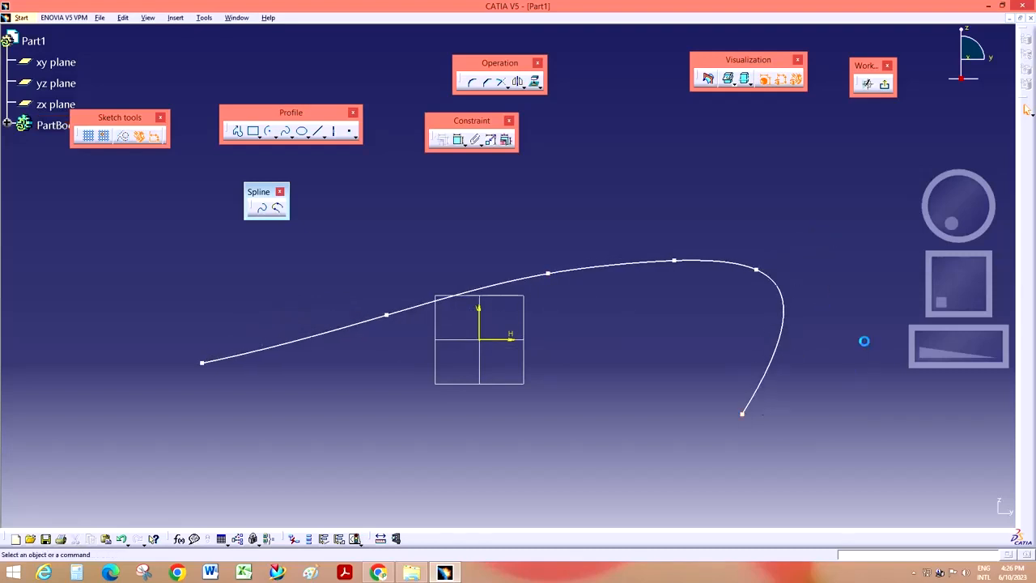
- Create a Connect curve joining the spline's left and right end points
click(279, 209)
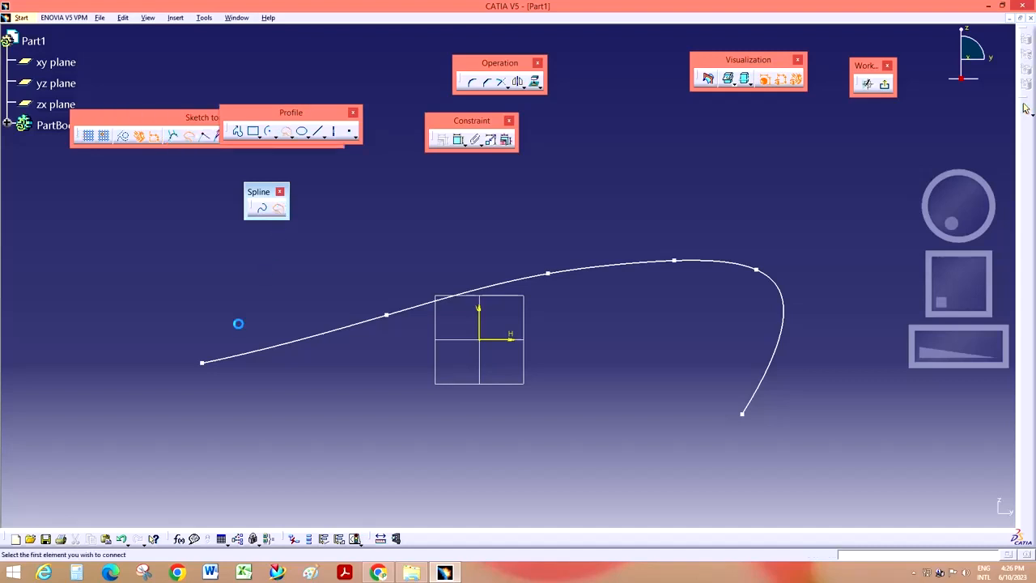
click(203, 363)
double_click(744, 415)
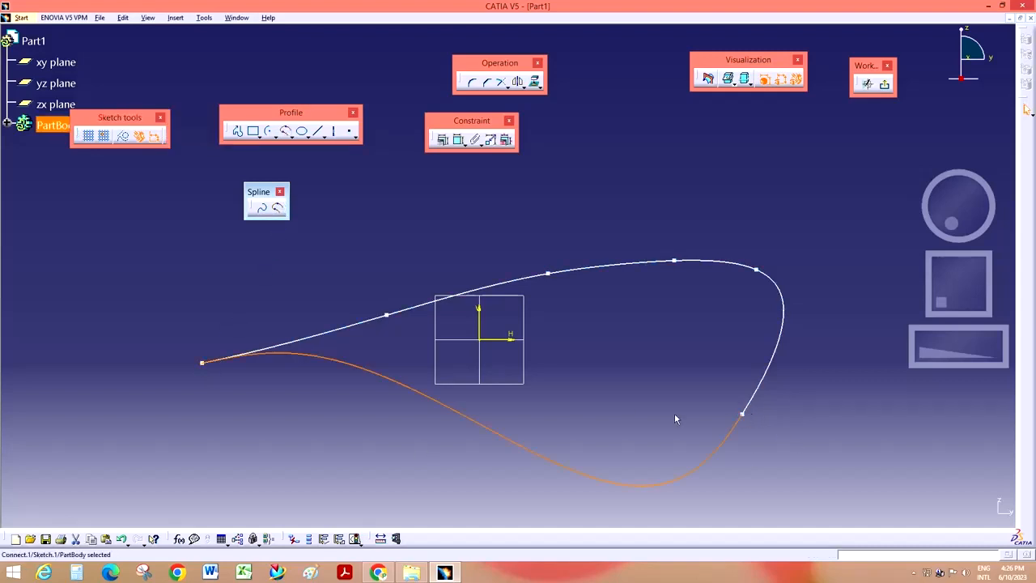
- Put away the spline tools and delete the spline together with its connecting curve
click(279, 191)
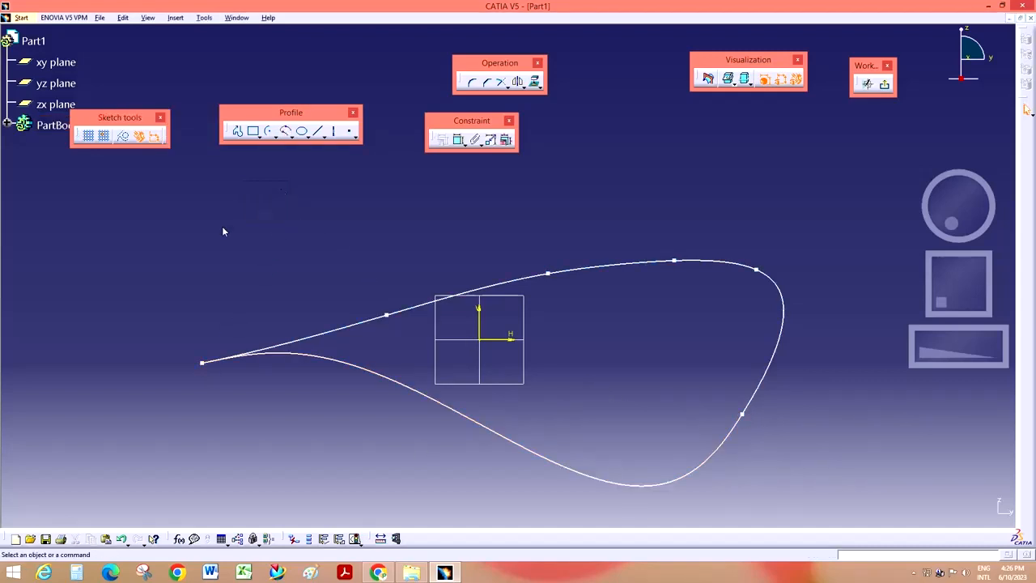
mouse_move(101, 224)
mouse_down()
mouse_move(890, 460)
mouse_move(872, 491)
mouse_up()
key(Delete)
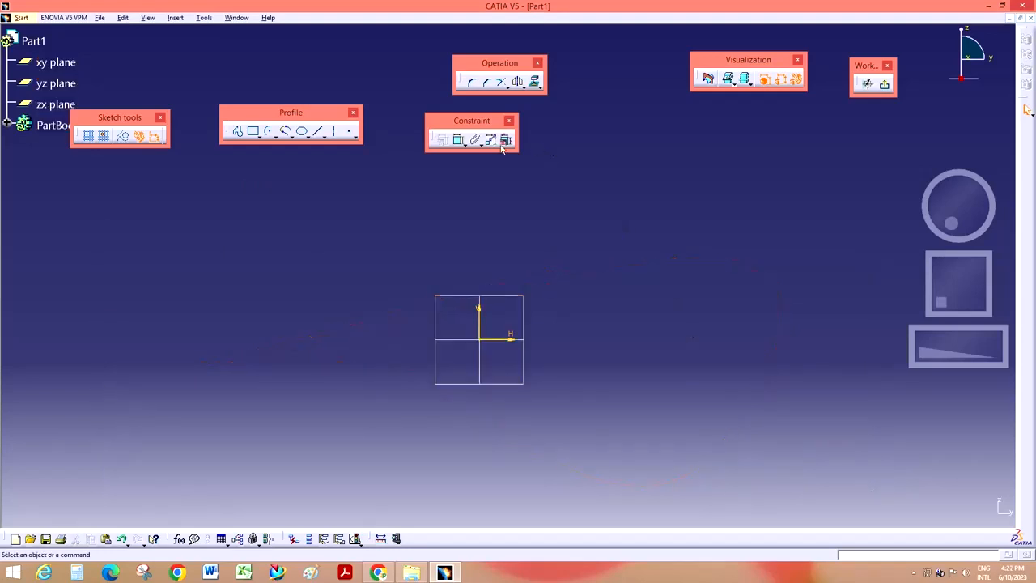
- Draw an ellipse centred on the origin with a major semi-axis of about 99 mm along the horizontal axis
click(306, 137)
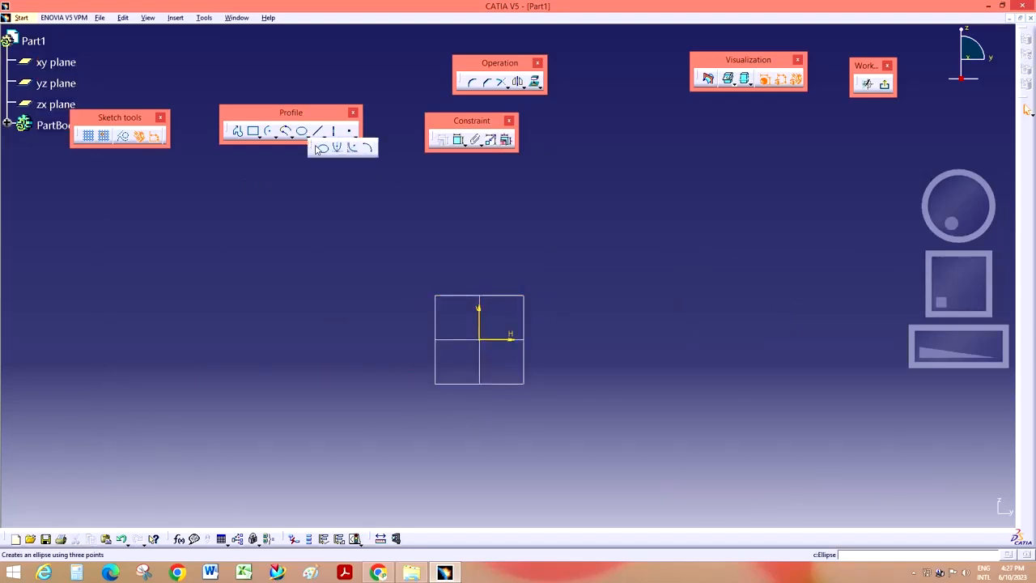
click(320, 147)
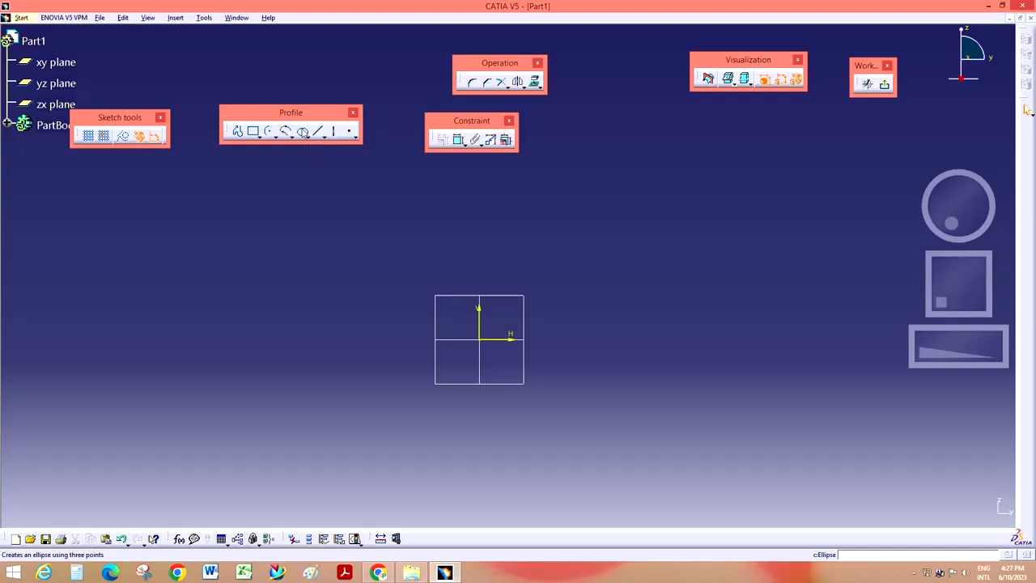
click(303, 132)
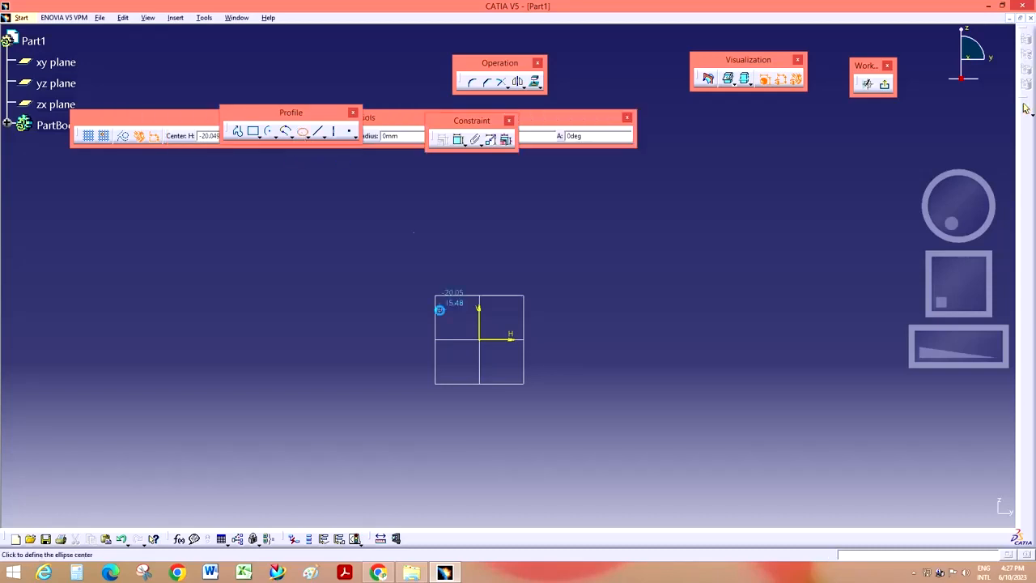
click(481, 339)
click(676, 337)
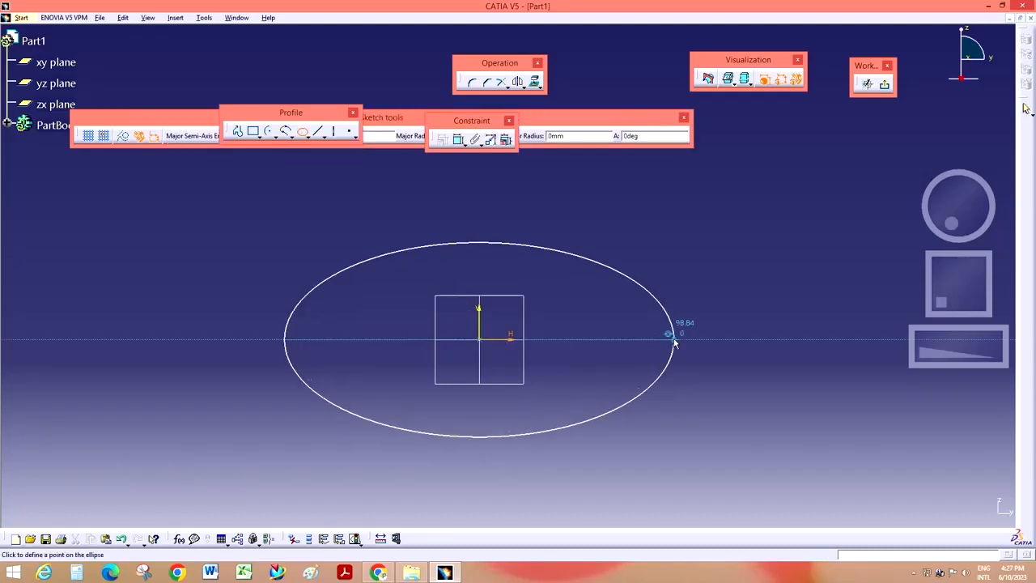
click(499, 247)
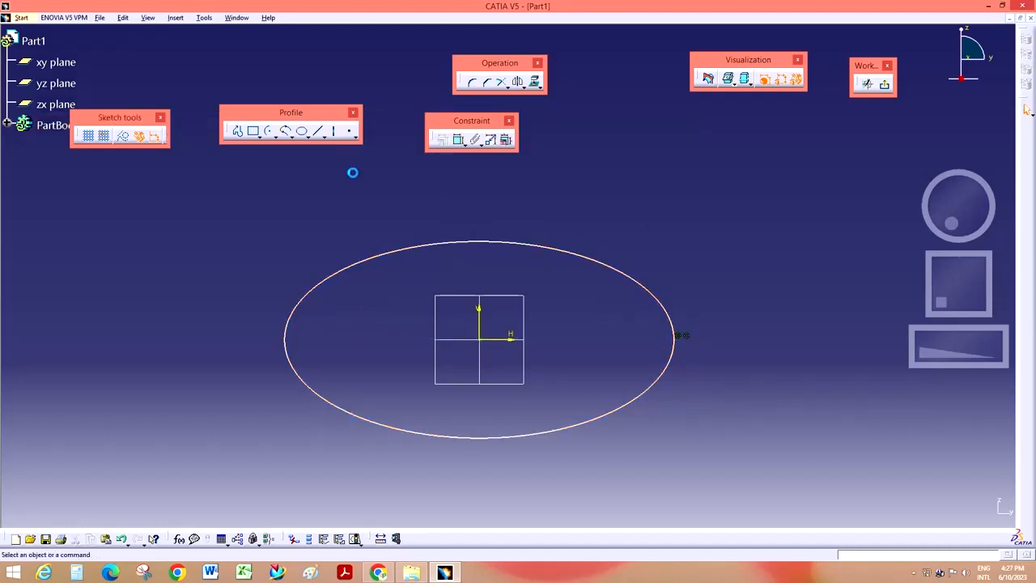
- Delete the ellipse centred on the origin
click(309, 138)
drag(245, 200, 734, 449)
key(Delete)
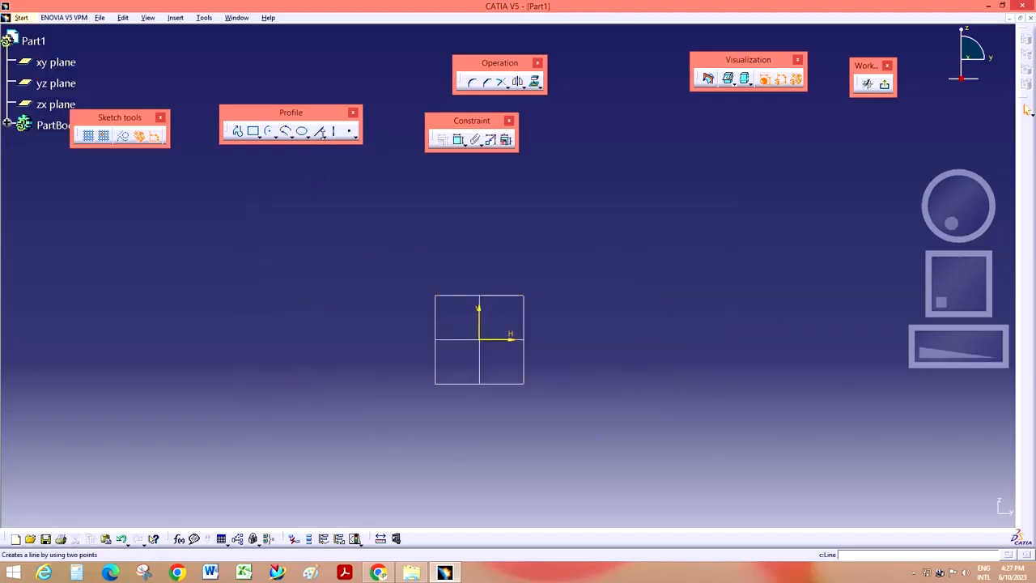
- Draw a horizontal line about 164 mm long below the origin, ending at about (90, -33), and an infinite horizontal line just above the origin
click(323, 135)
click(323, 135)
drag(326, 147, 293, 229)
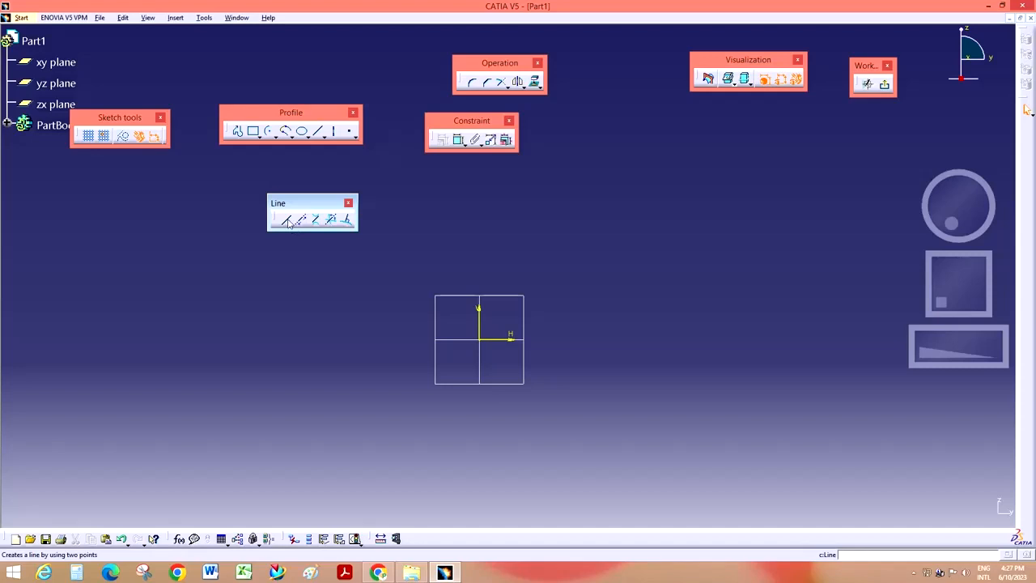
click(286, 220)
click(334, 405)
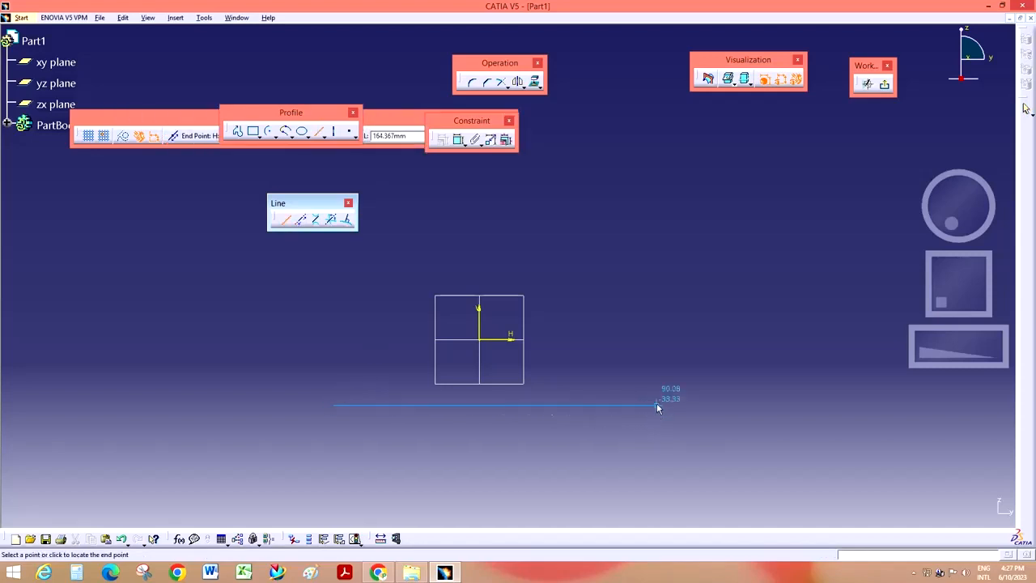
click(656, 404)
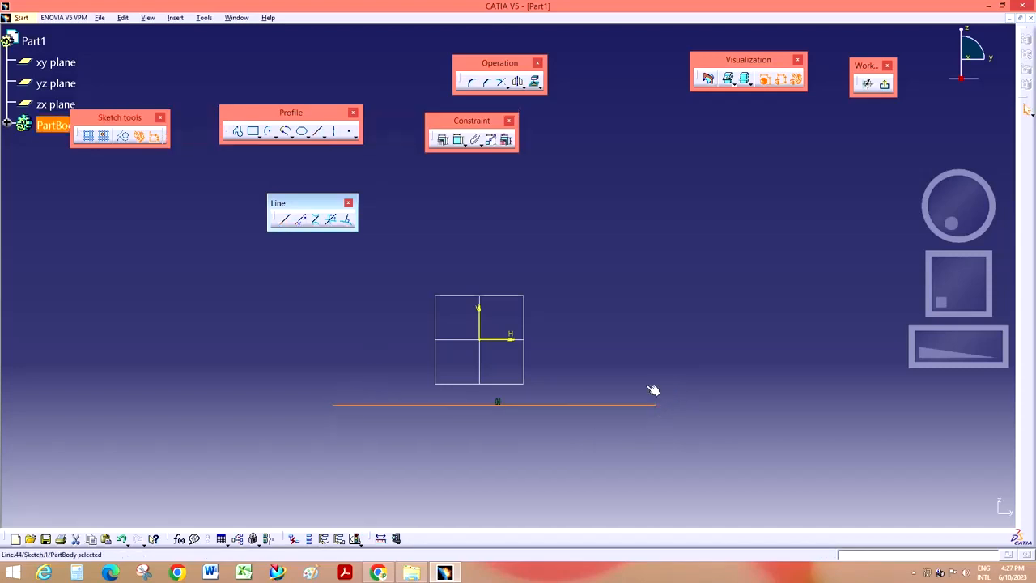
click(299, 220)
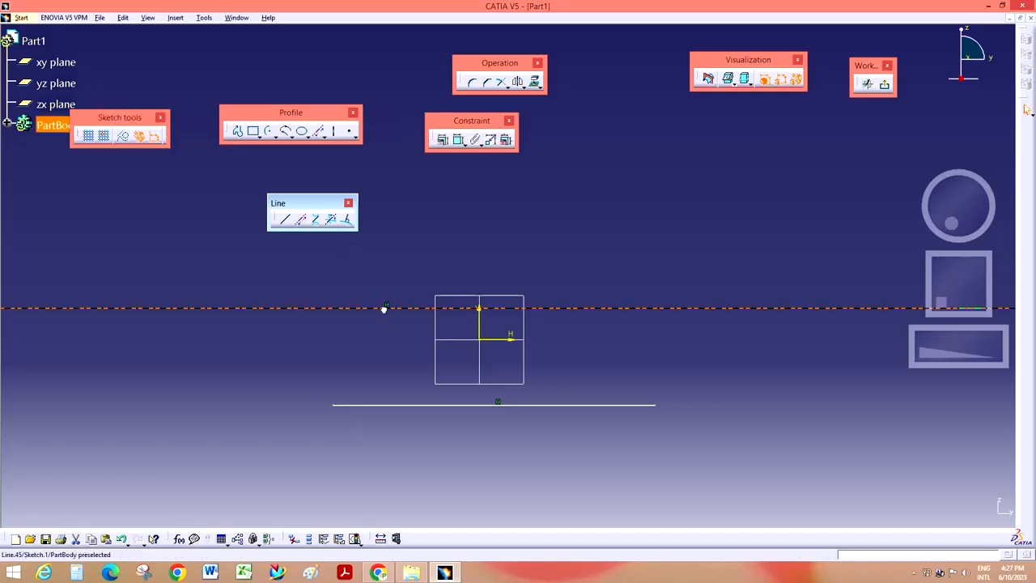
click(364, 323)
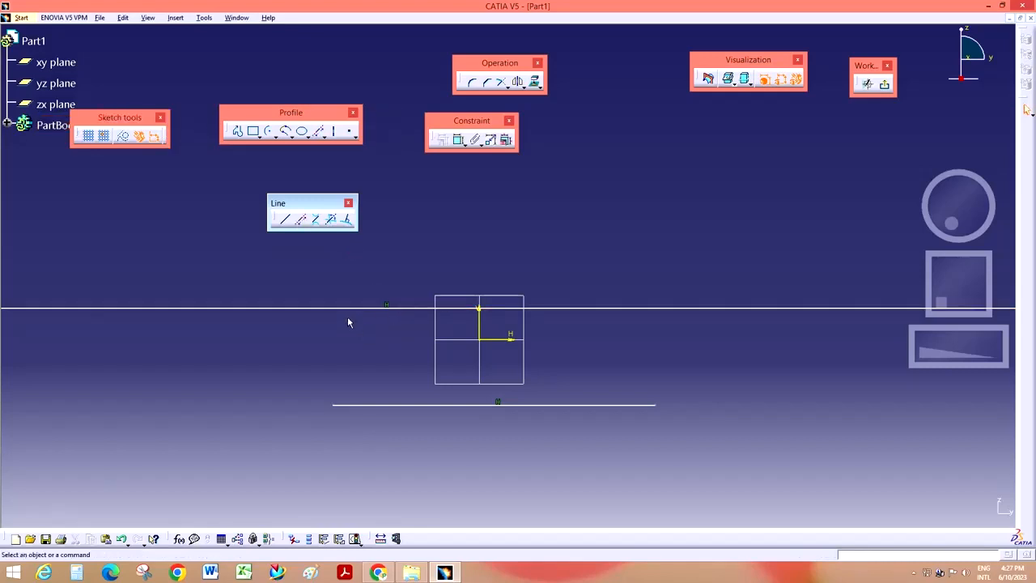
- Draw a Bi-Tangent Line from the infinite horizontal line to the shorter horizontal line below, accepting coincidence instead of tangency
click(316, 220)
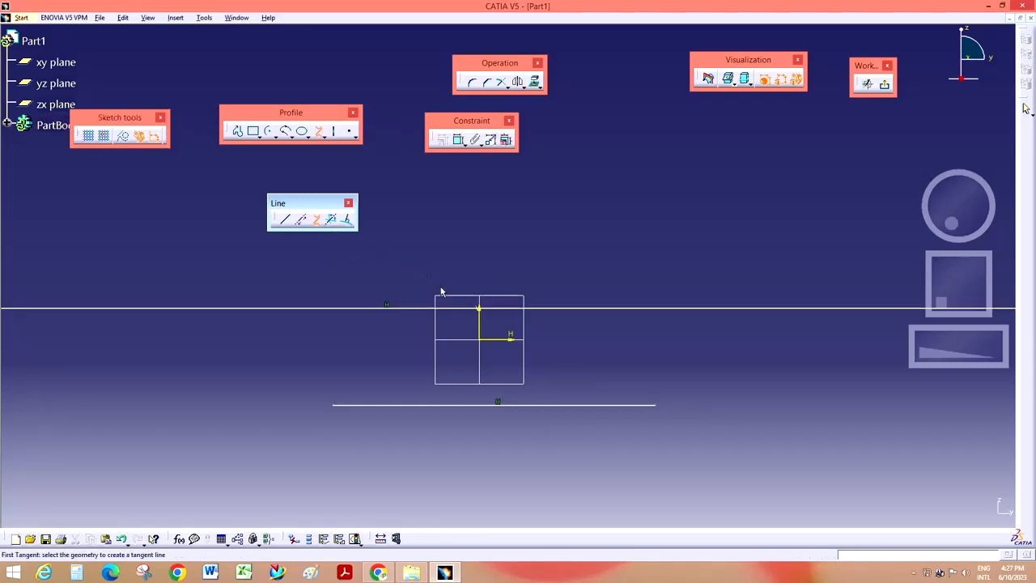
click(491, 309)
click(534, 410)
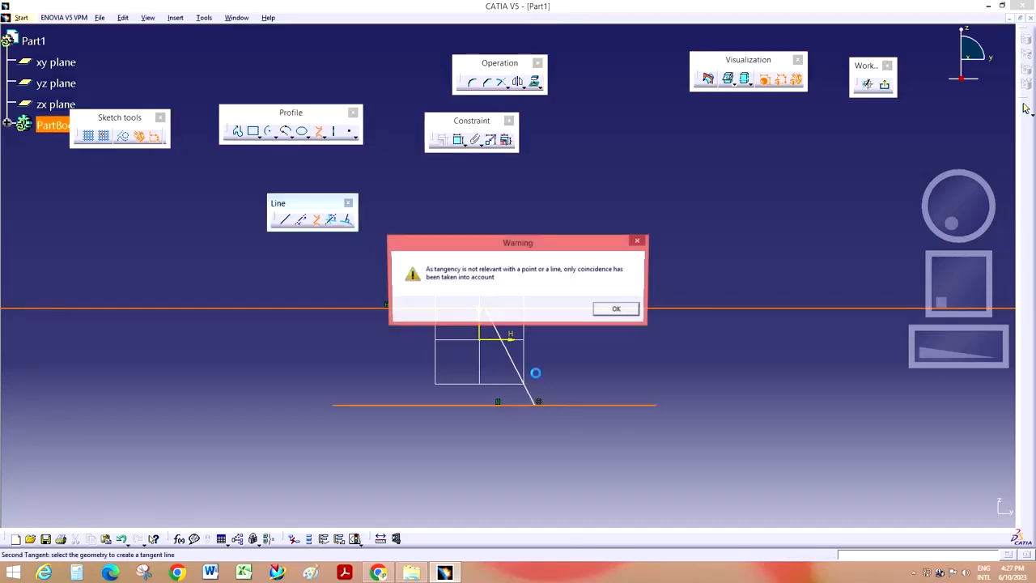
click(613, 308)
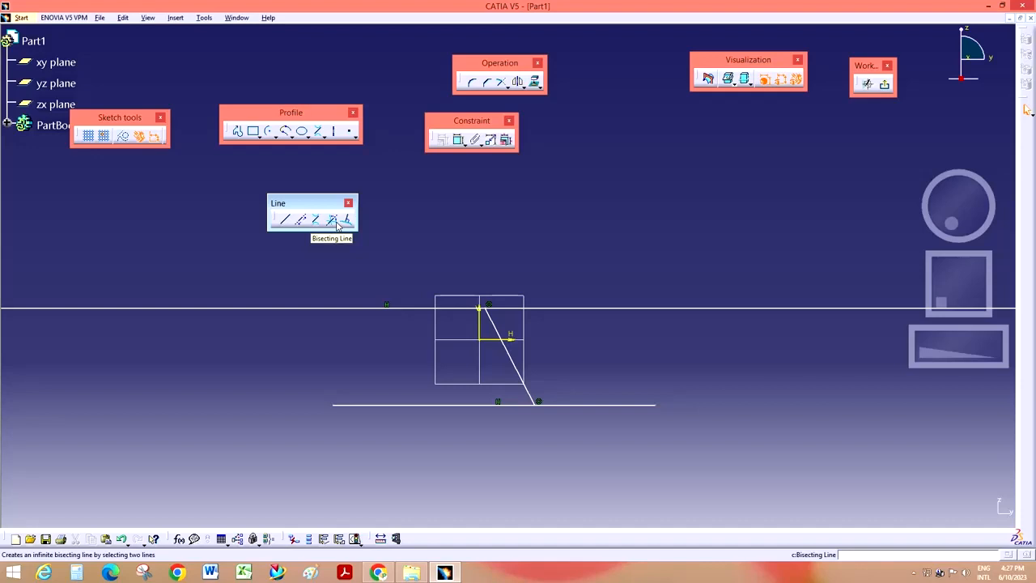
- Create an infinite Bisecting Line between the slanted line and the lower horizontal line
click(338, 224)
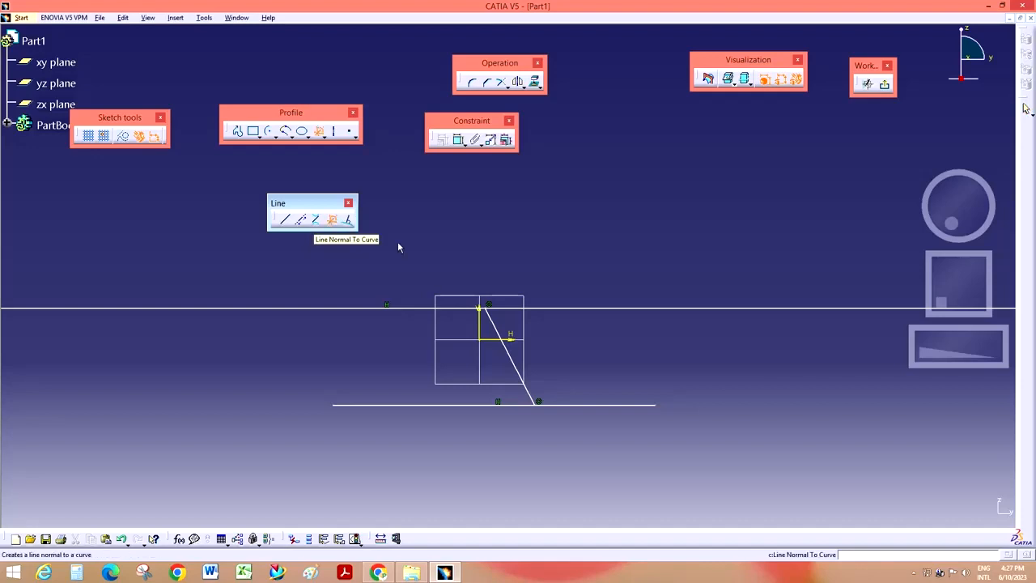
click(564, 408)
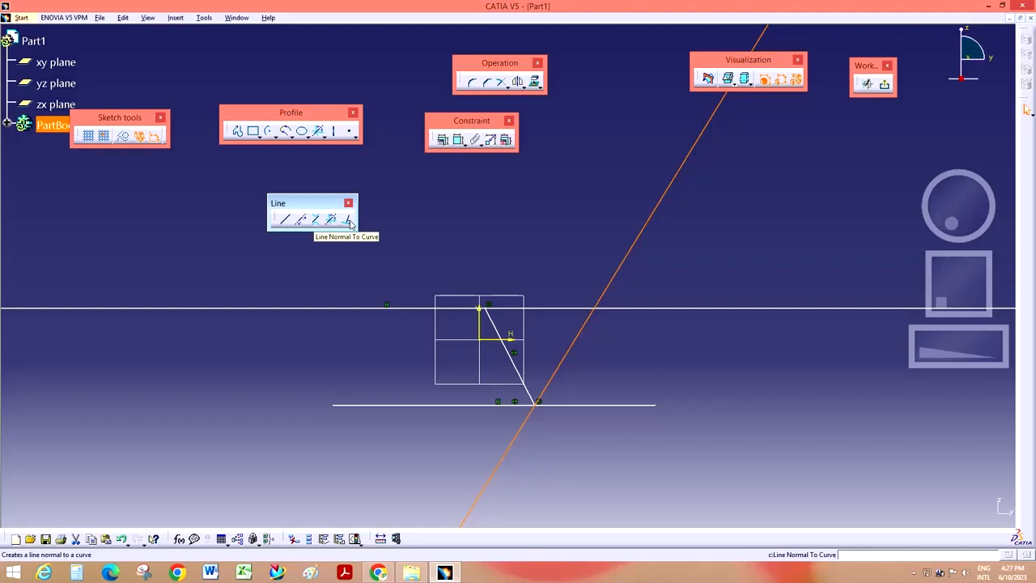
click(644, 397)
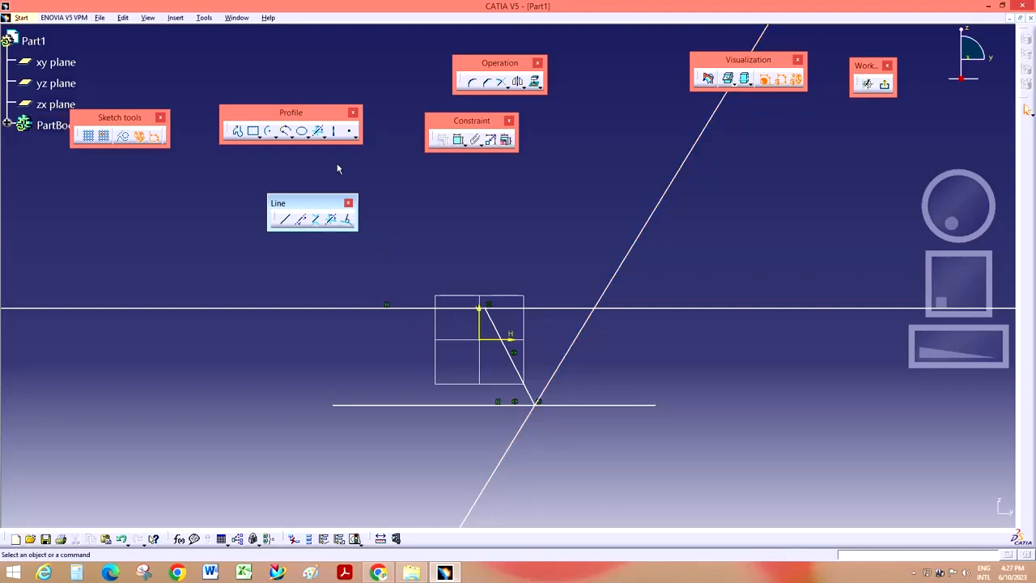
- Draw a short arc centred on the origin, just above the infinite horizontal line
click(270, 132)
click(479, 339)
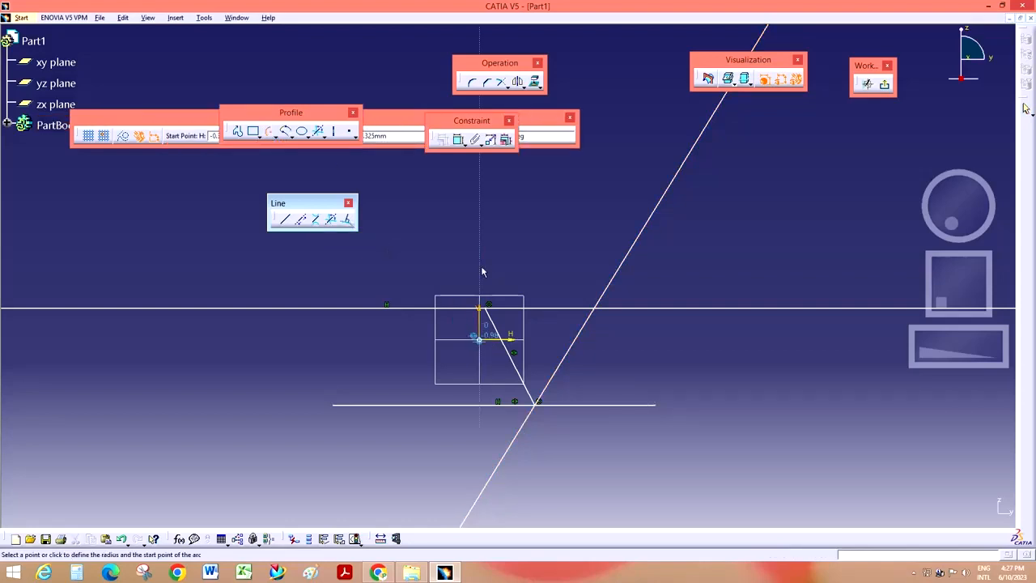
click(484, 263)
click(524, 278)
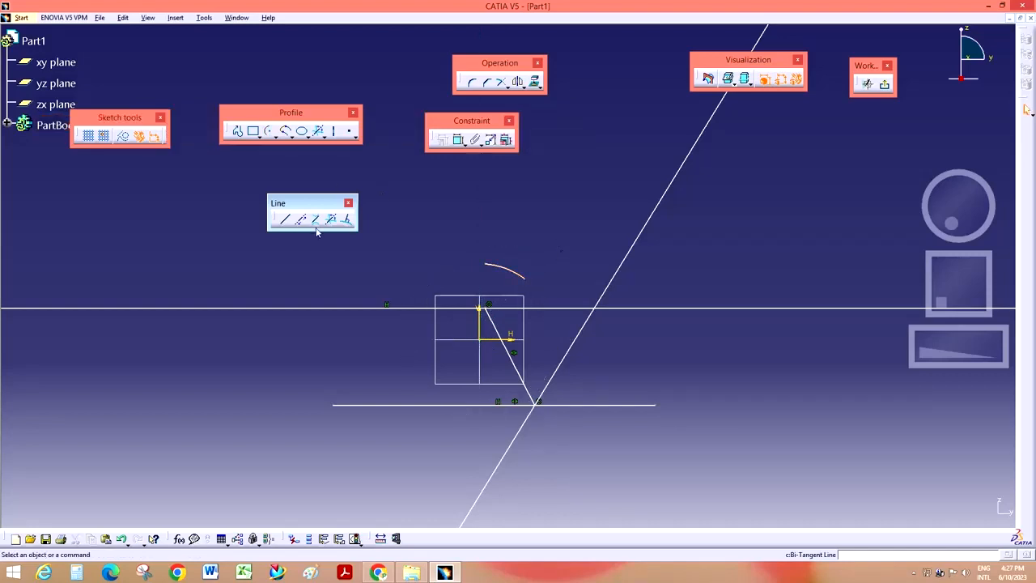
- Draw a Line Normal to Curve outward from the middle of the short arc
click(348, 221)
click(502, 267)
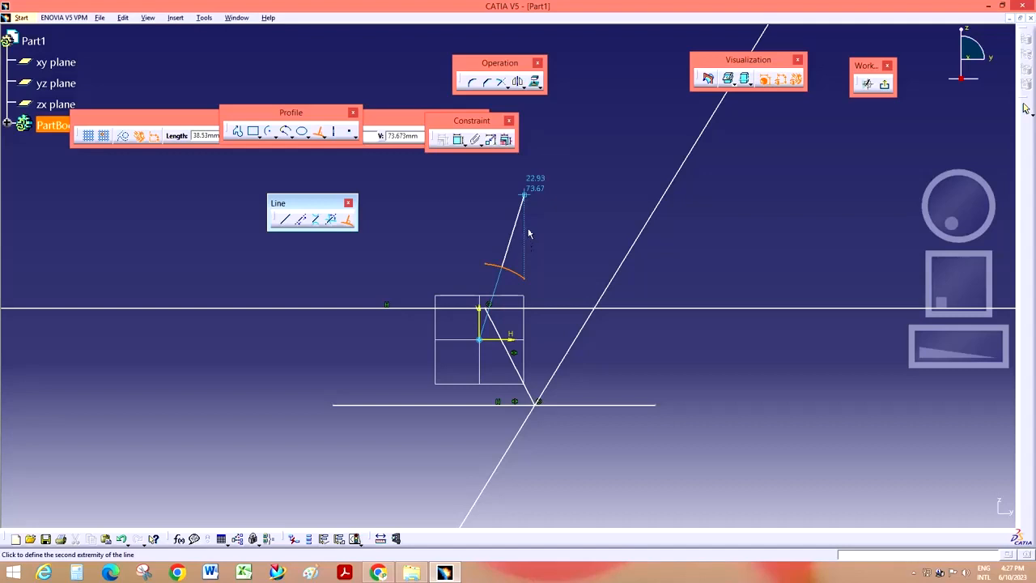
click(524, 239)
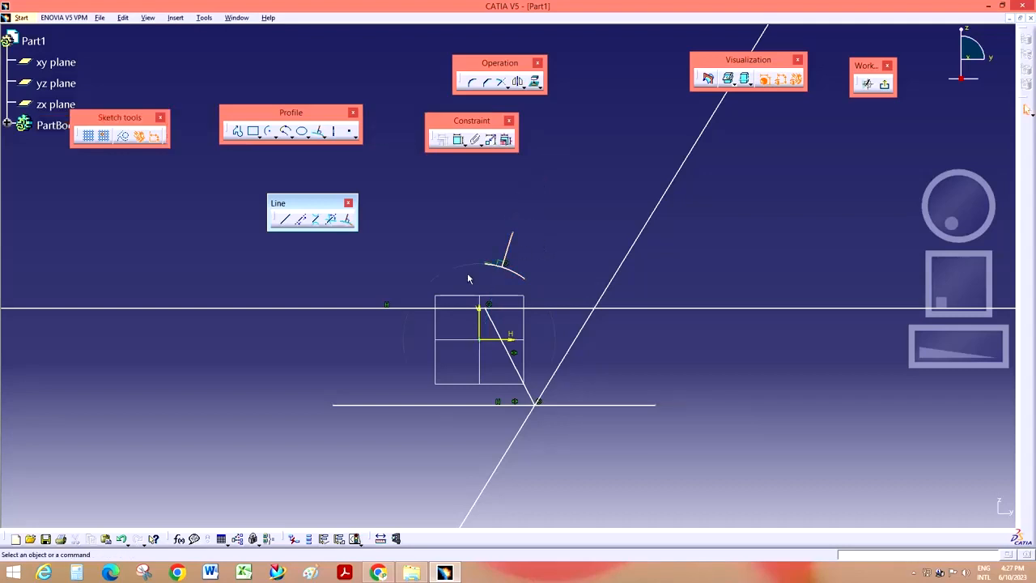
- Delete all the geometry around the origin, including the infinite horizontal line and the infinite bisecting line
drag(958, 354, 907, 356)
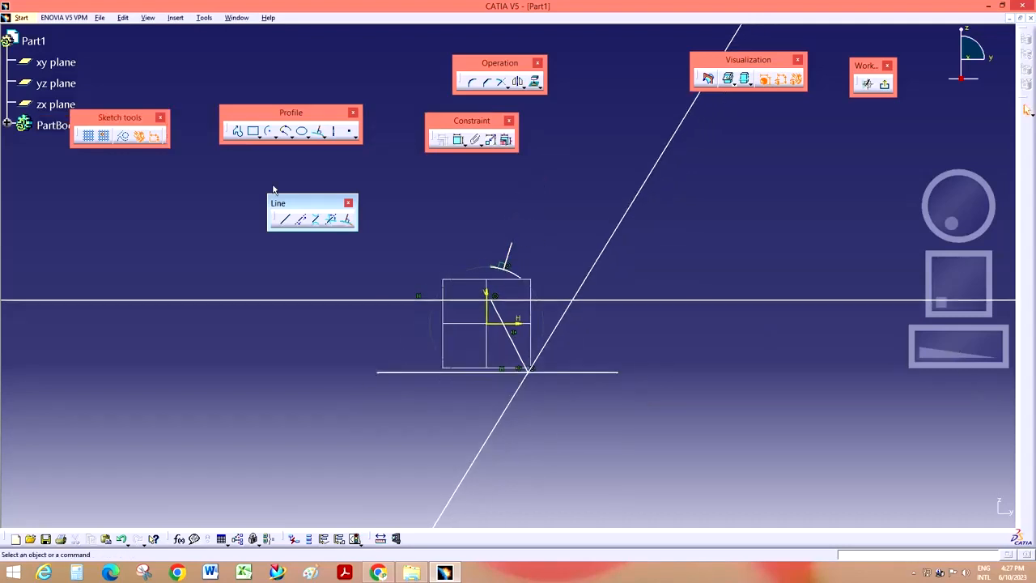
click(348, 203)
mouse_move(692, 246)
mouse_down()
mouse_move(398, 423)
mouse_move(310, 450)
mouse_up()
key(Delete)
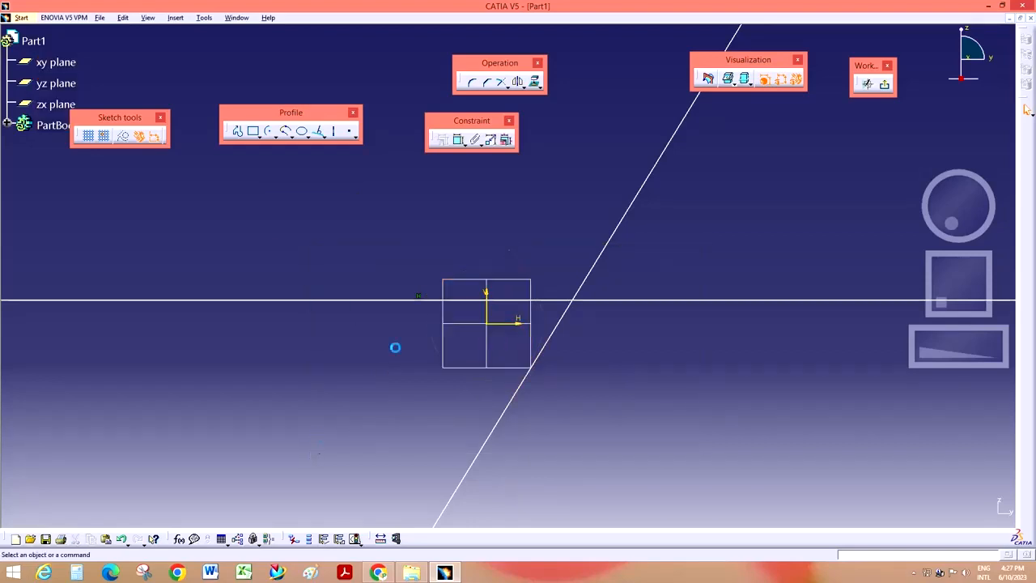
click(567, 300)
key(Delete)
click(574, 294)
key(Delete)
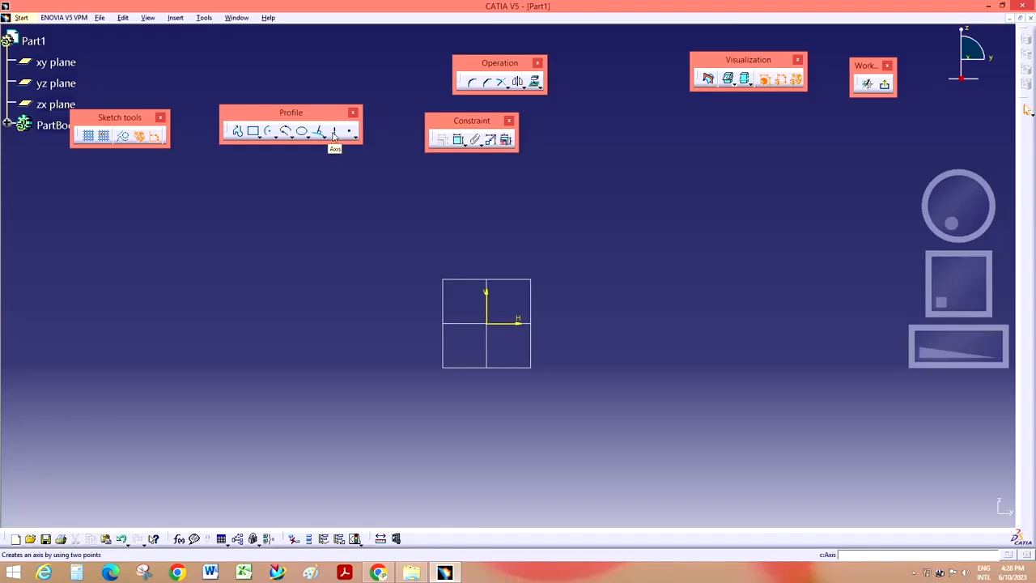
- Draw a large circle to the left of the origin, centred at about (-166, -16)
click(274, 136)
click(289, 146)
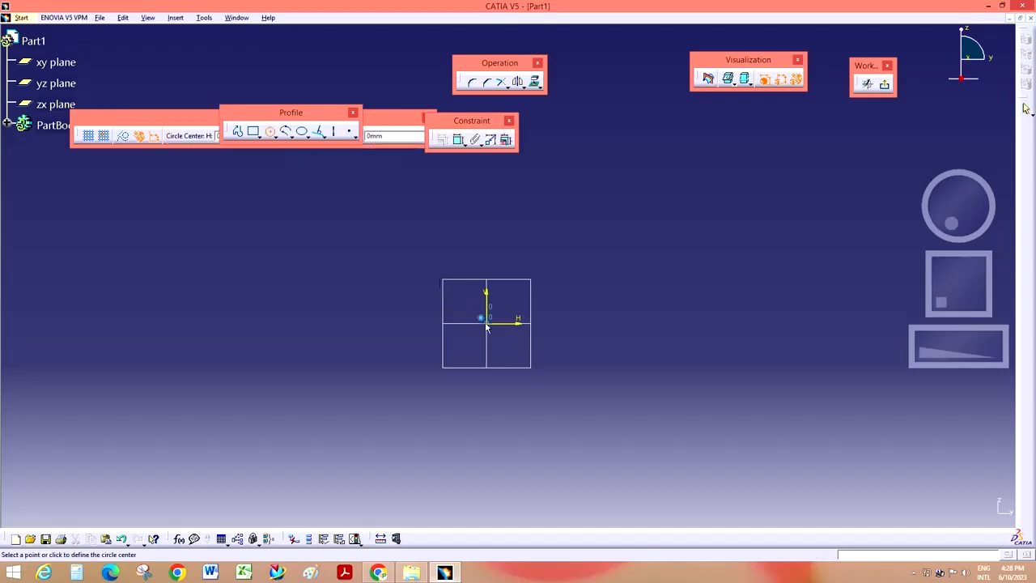
click(242, 347)
click(327, 261)
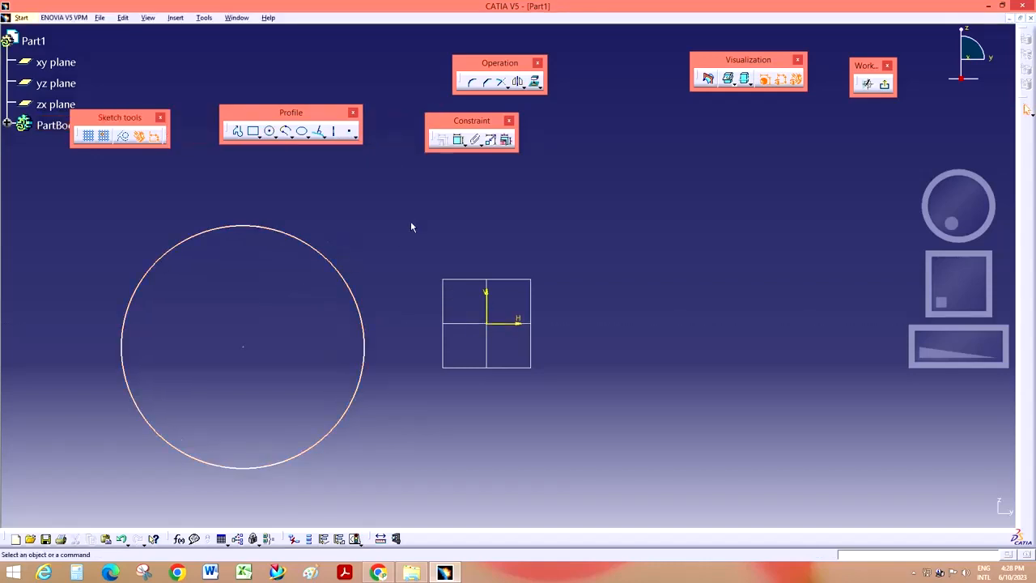
- Draw a horizontal axis from the circle's centre to a point just outside its right edge
click(335, 133)
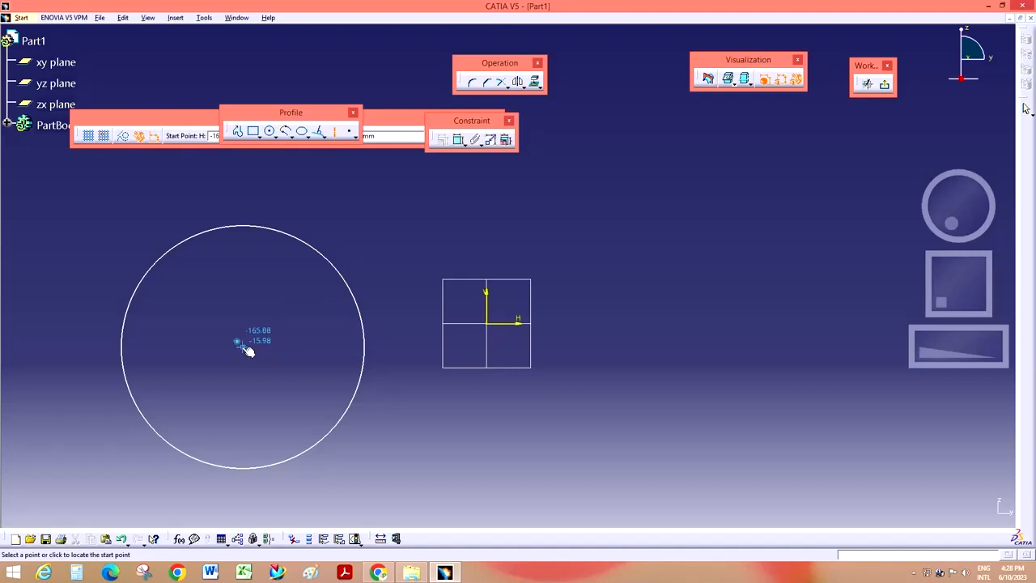
click(243, 347)
click(394, 346)
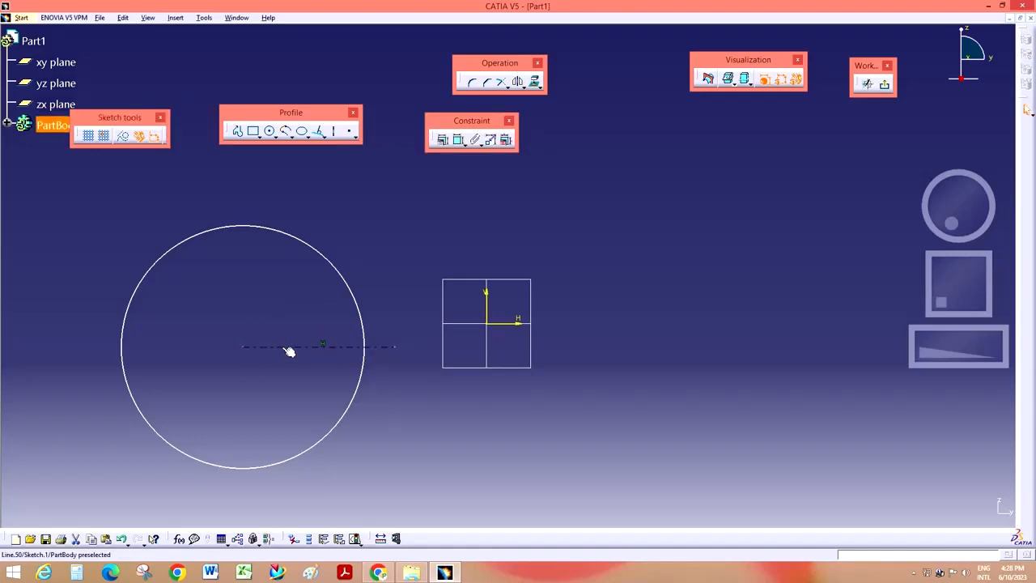
- Move the circle and its attached axis towards the origin, with the centre at about (-125, -13), and delete the axis
mouse_move(288, 348)
mouse_down()
mouse_move(213, 345)
mouse_move(269, 348)
mouse_up()
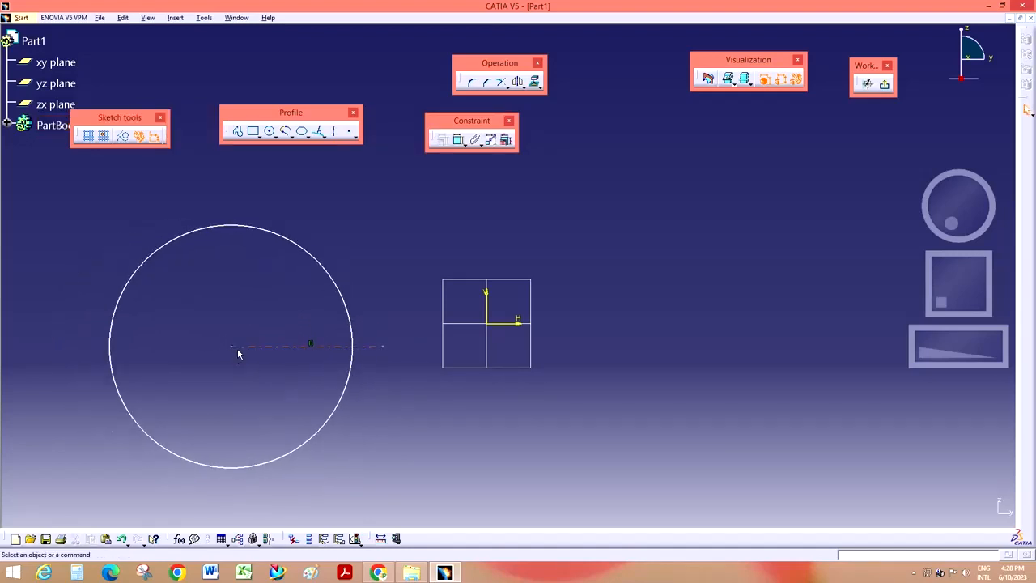
drag(383, 346, 87, 343)
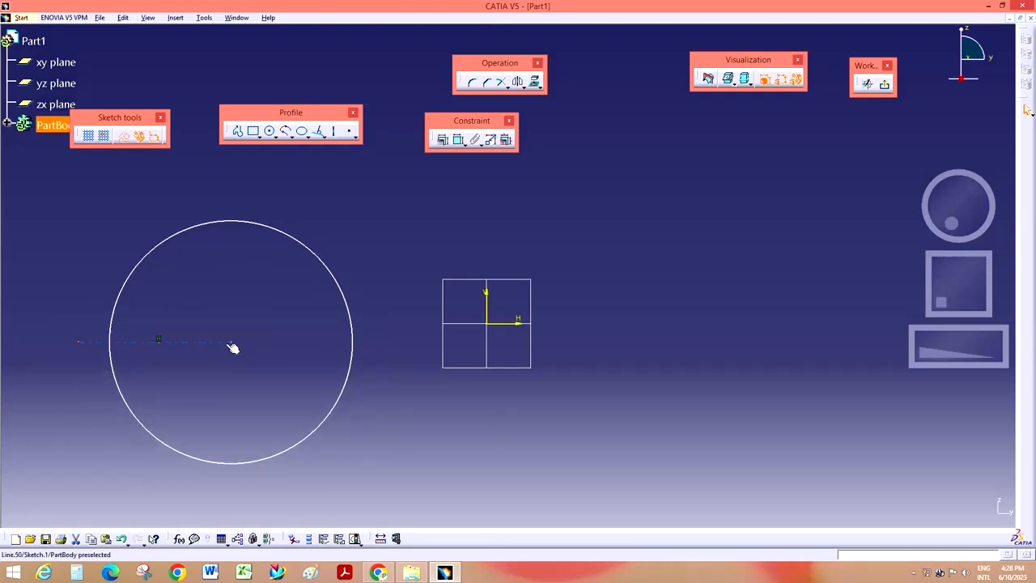
drag(235, 346, 264, 343)
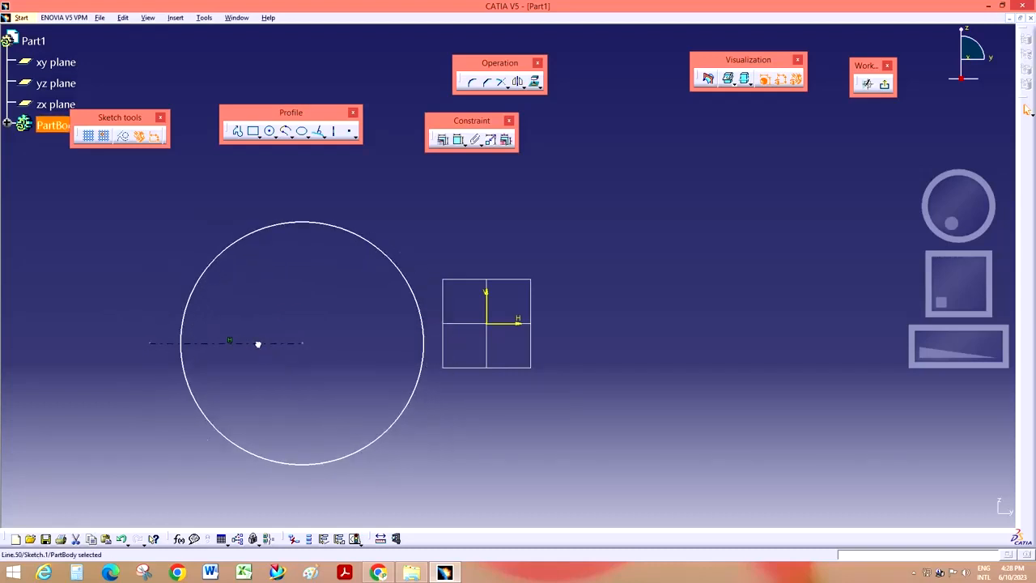
key(Delete)
- Draw a vertical and a horizontal axis through the circle's centre, each extending beyond the circle on both sides
click(334, 130)
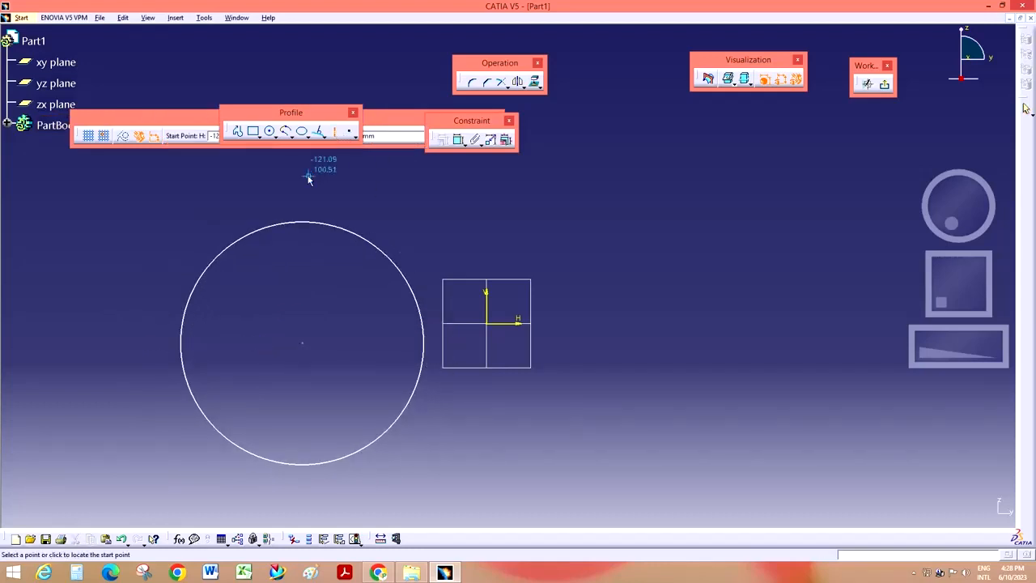
click(302, 179)
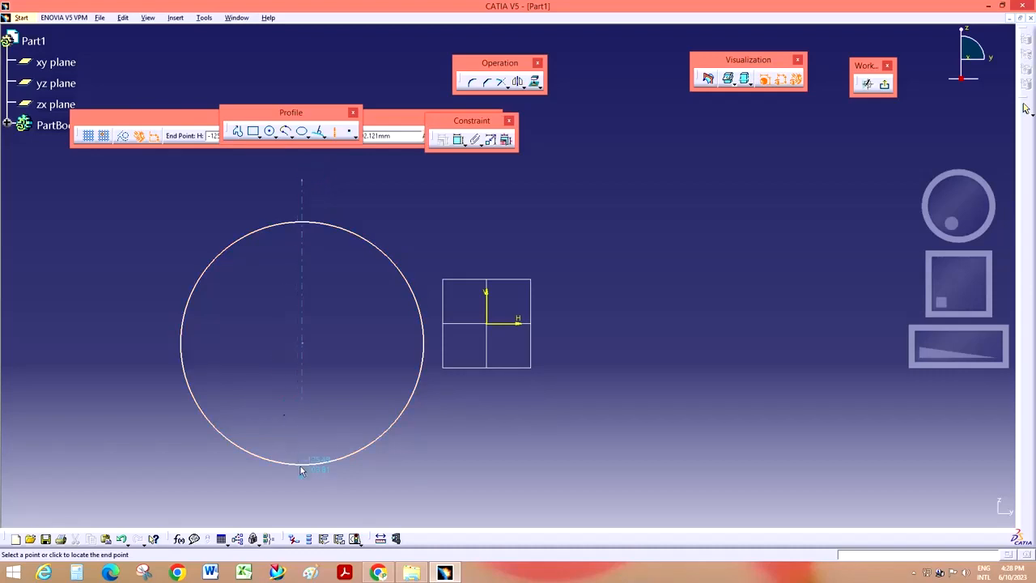
click(304, 503)
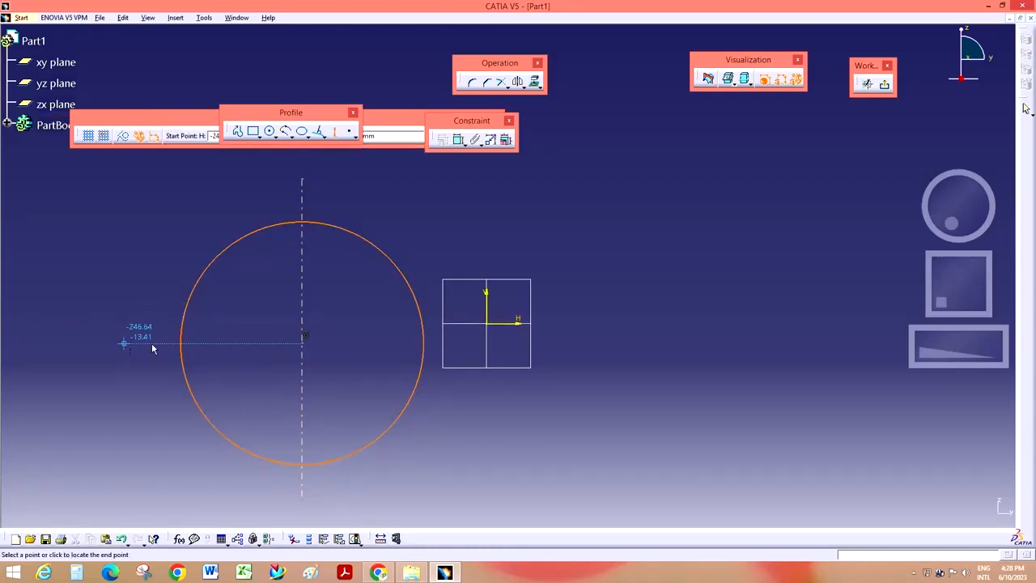
click(123, 343)
click(455, 342)
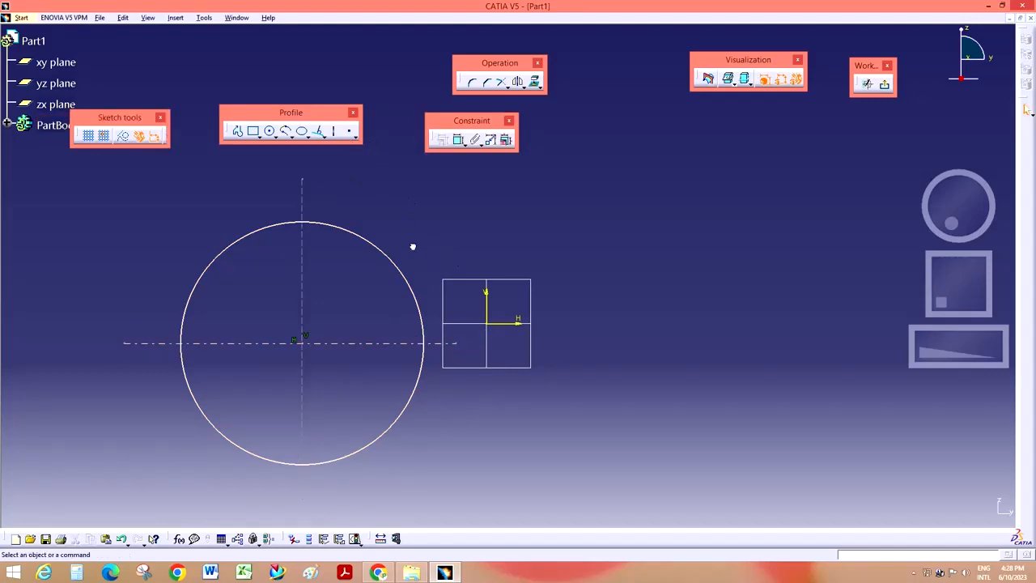
- Detach the Point tools so that they stay available as a floating set above the sketch
click(354, 136)
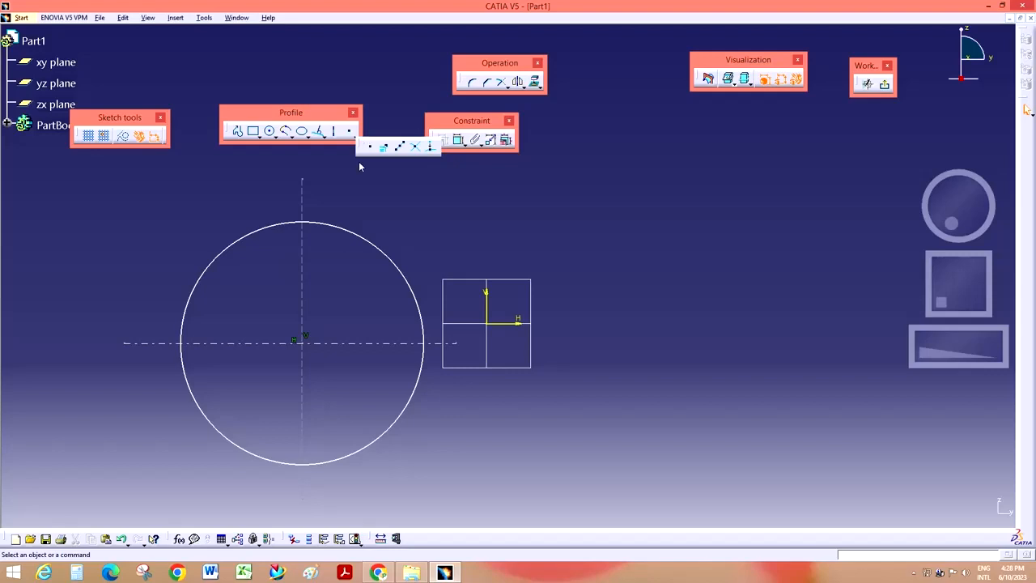
click(359, 164)
click(355, 135)
click(368, 158)
click(355, 136)
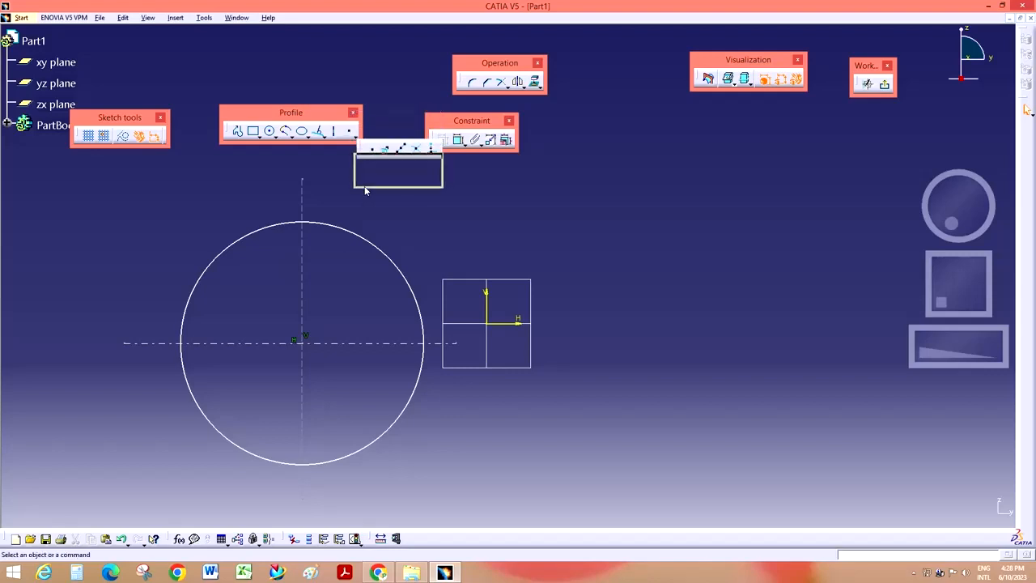
drag(365, 190, 375, 190)
- Place a free point to the upper right of the origin and create a second one by coordinates, H 20 mm and V 30 mm from it
click(373, 190)
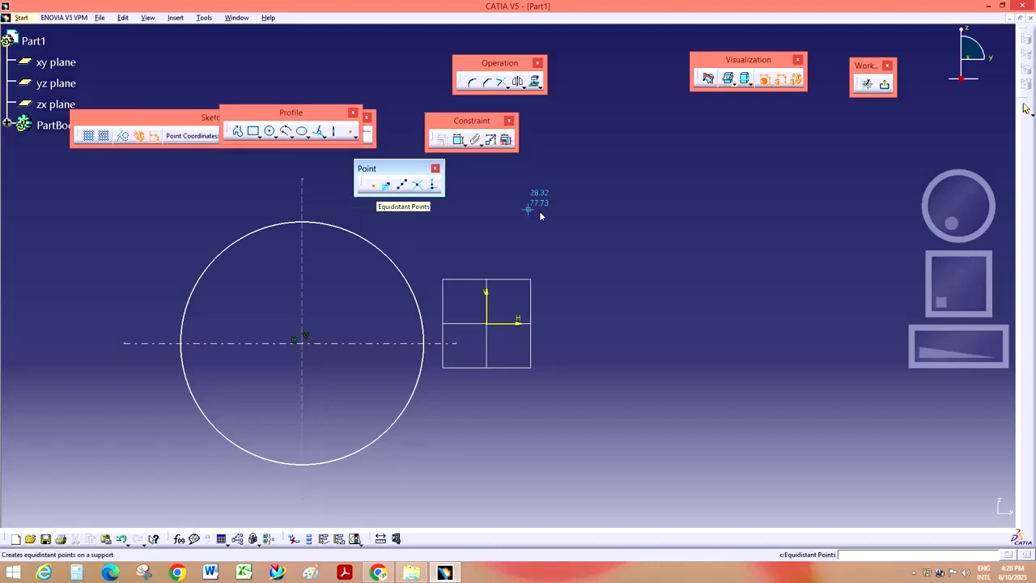
click(586, 216)
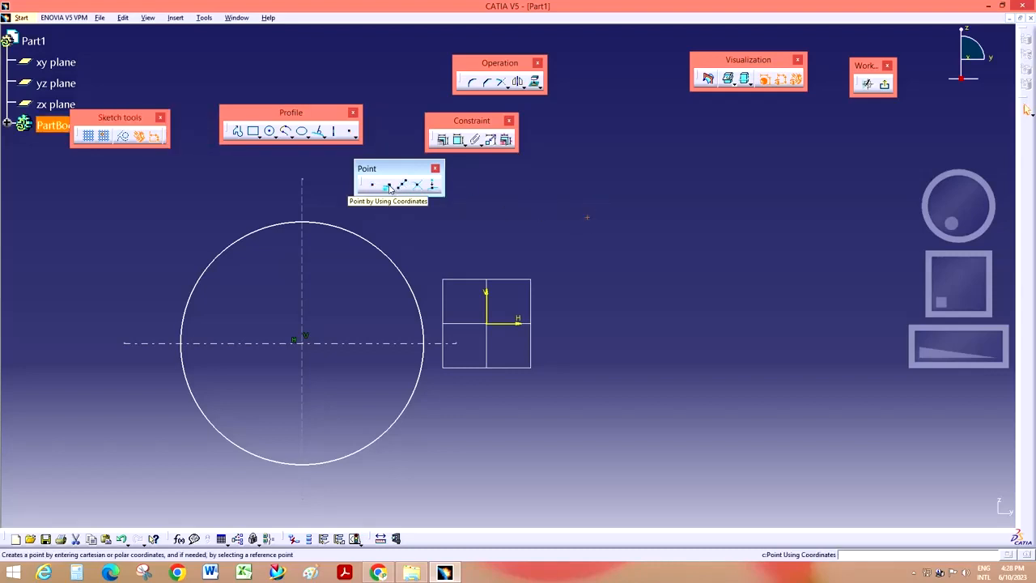
click(389, 188)
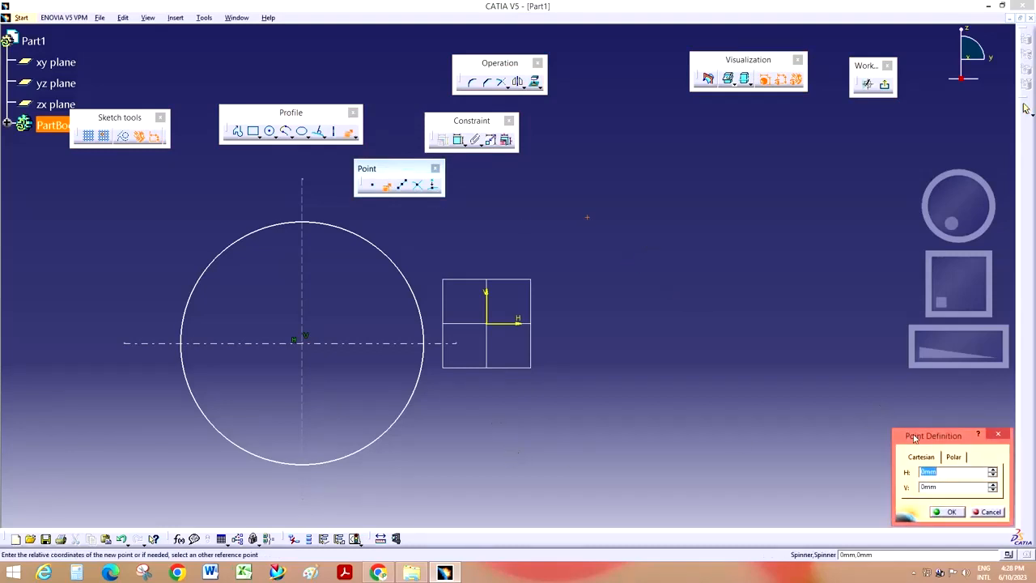
drag(914, 437, 711, 243)
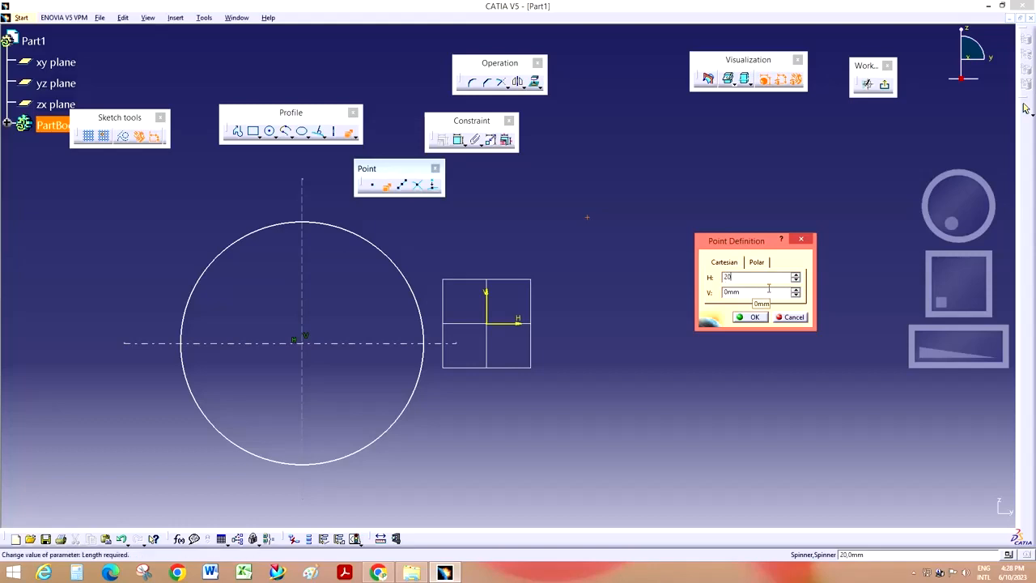
text(20)
key(Tab)
text(30)
click(751, 316)
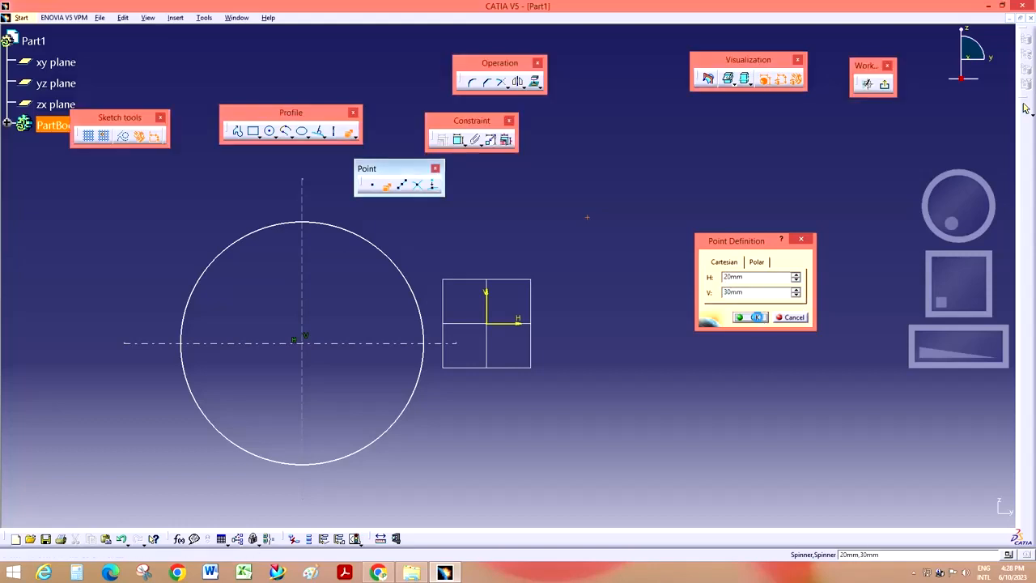
- Delete both points with their dimensions and create a point by coordinates at H 20 mm, V 30 mm from the origin
mouse_move(926, 364)
mouse_down()
mouse_move(944, 358)
mouse_move(921, 347)
mouse_up()
drag(676, 269, 683, 271)
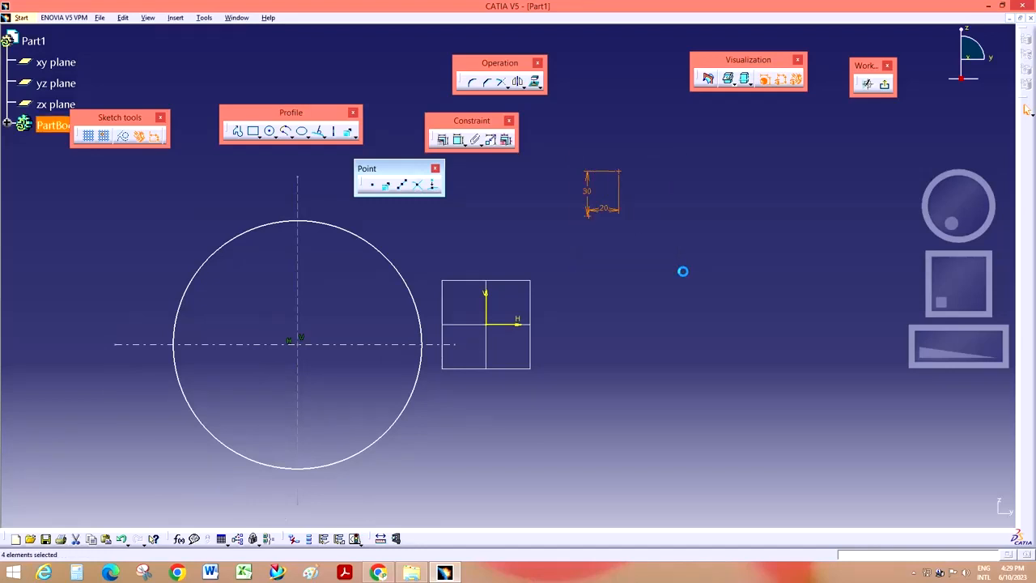
key(Delete)
click(386, 186)
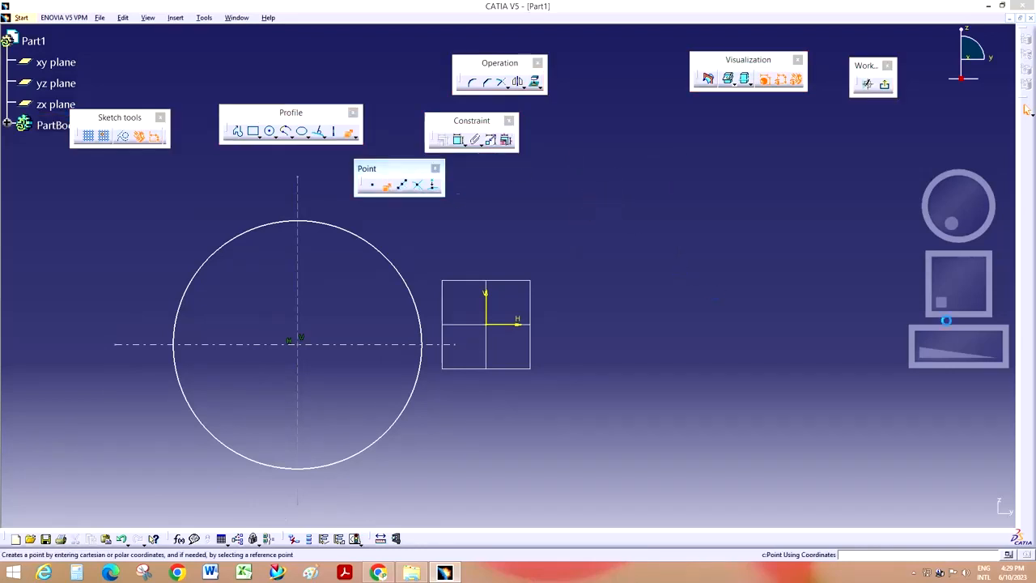
click(752, 317)
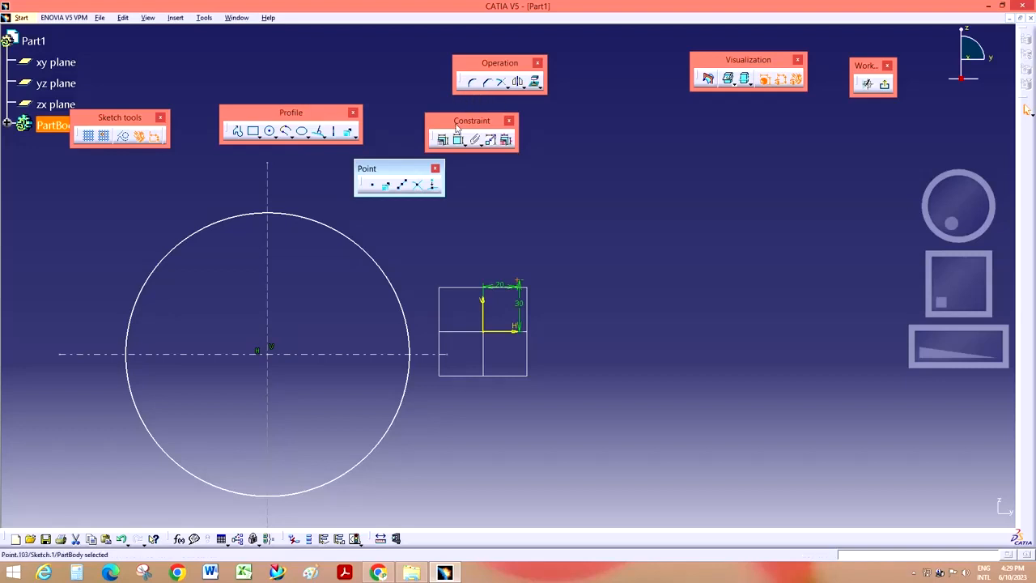
- Draw a horizontal line about 198 mm long to the lower right of the origin
click(325, 137)
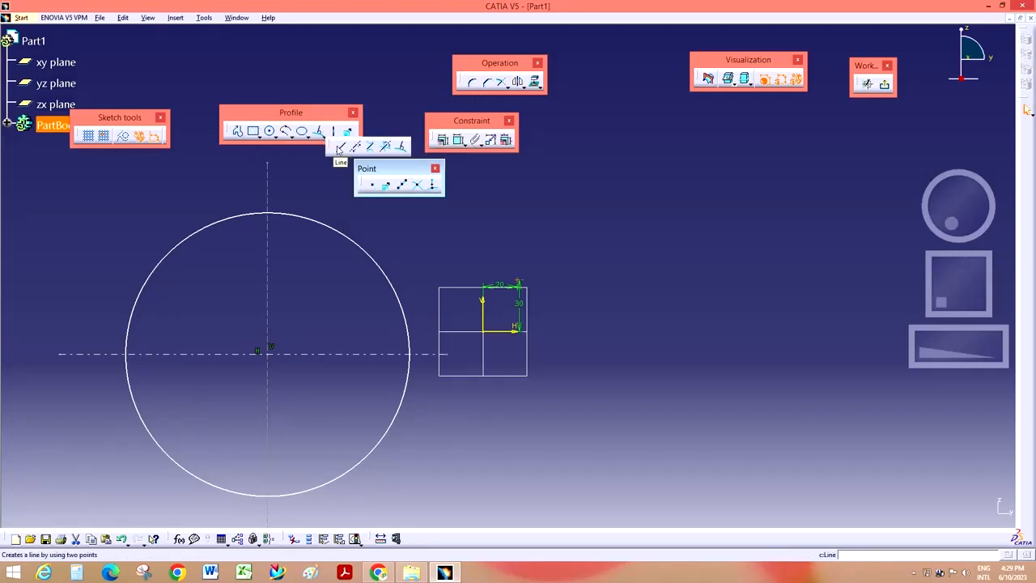
click(341, 146)
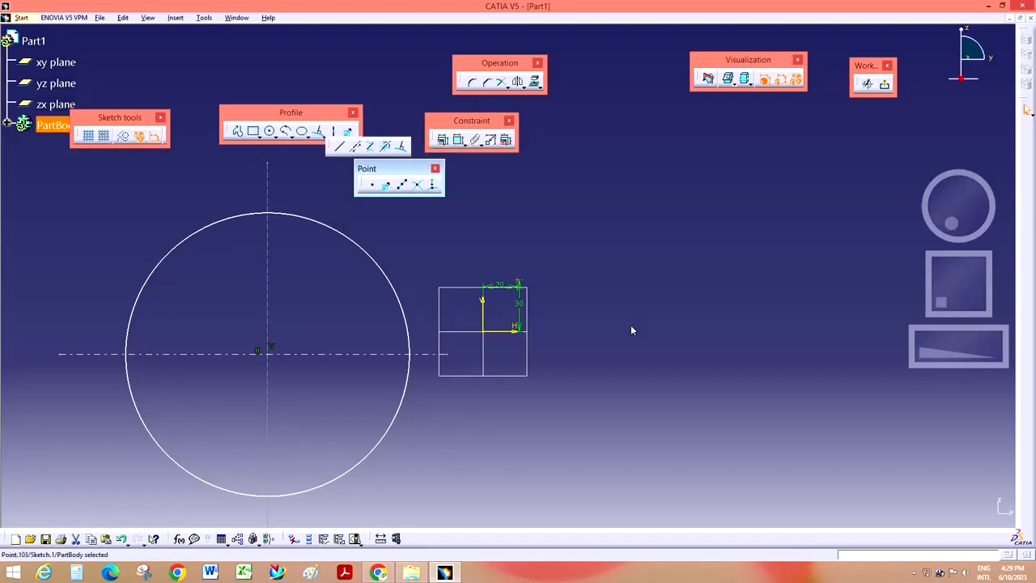
click(876, 409)
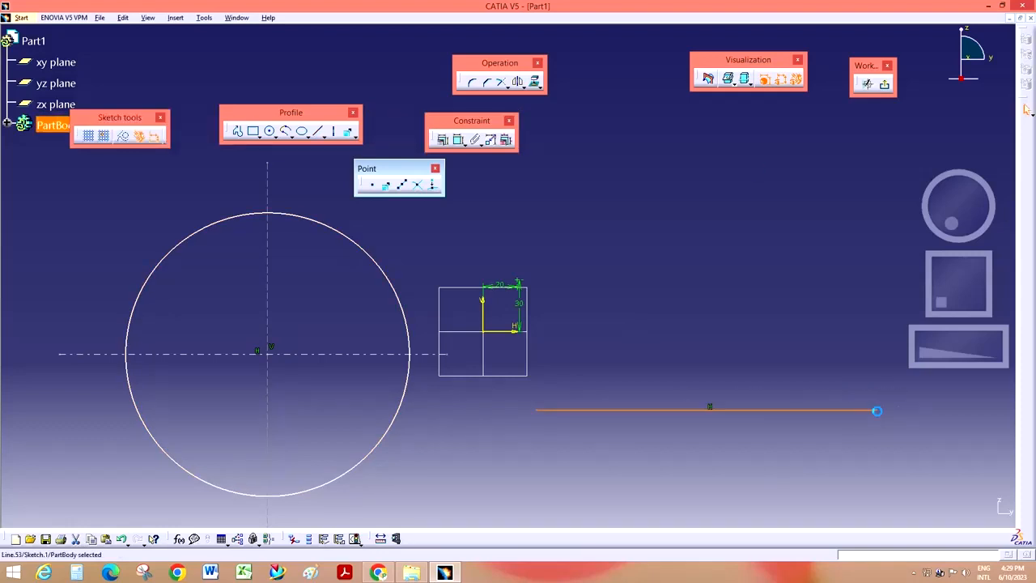
- Add a length constraint to the new horizontal line and set it to 200 mm
click(458, 139)
double_click(690, 381)
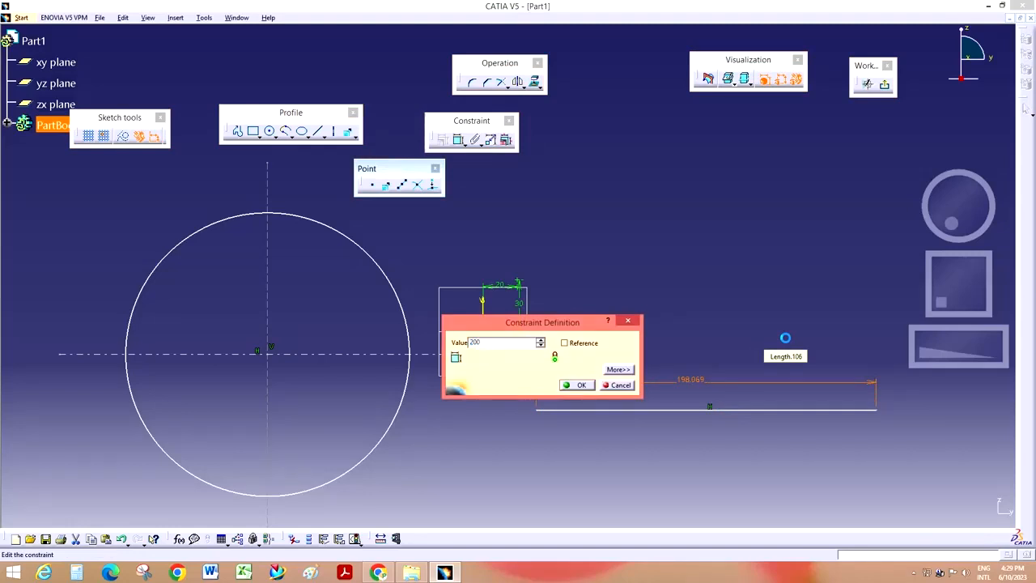
click(579, 385)
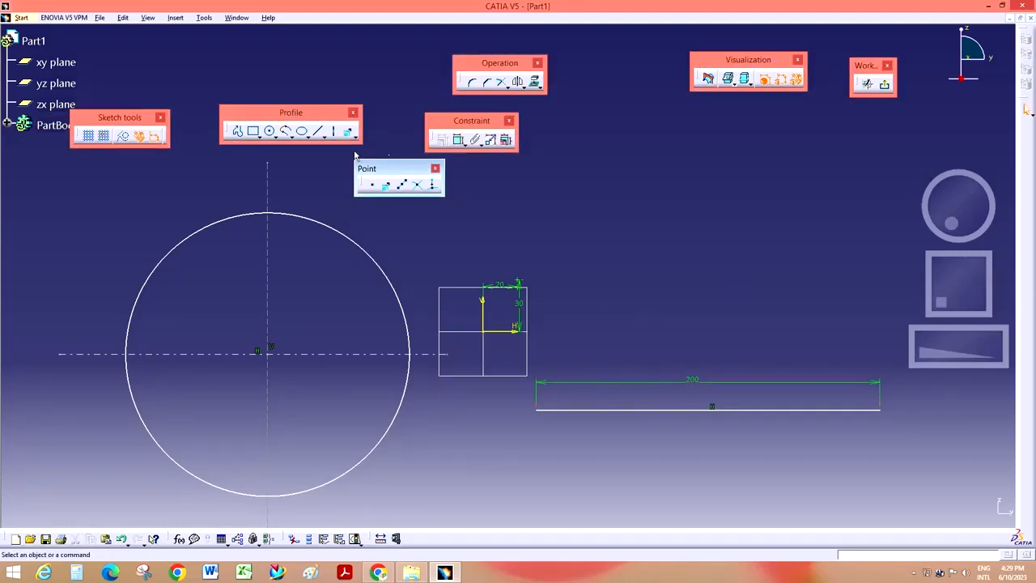
- Try to place 20 equidistant points along the 200 mm horizontal line
click(372, 187)
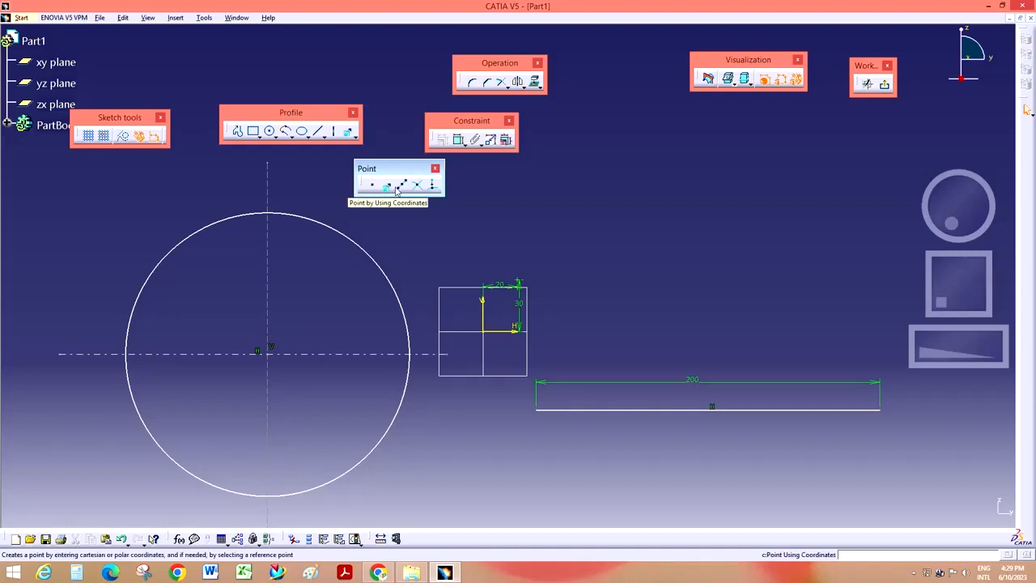
click(402, 186)
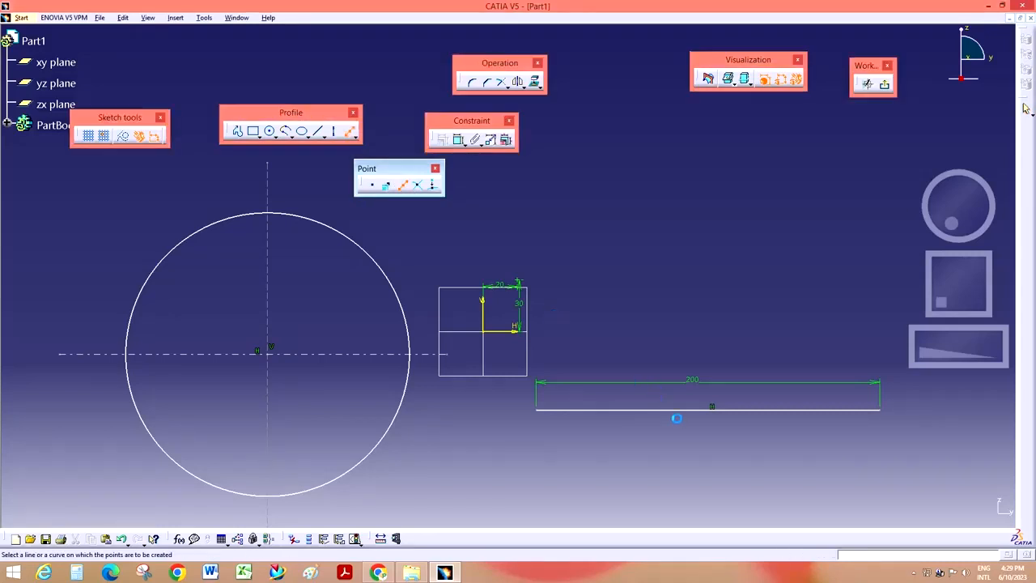
click(681, 408)
drag(948, 407, 708, 180)
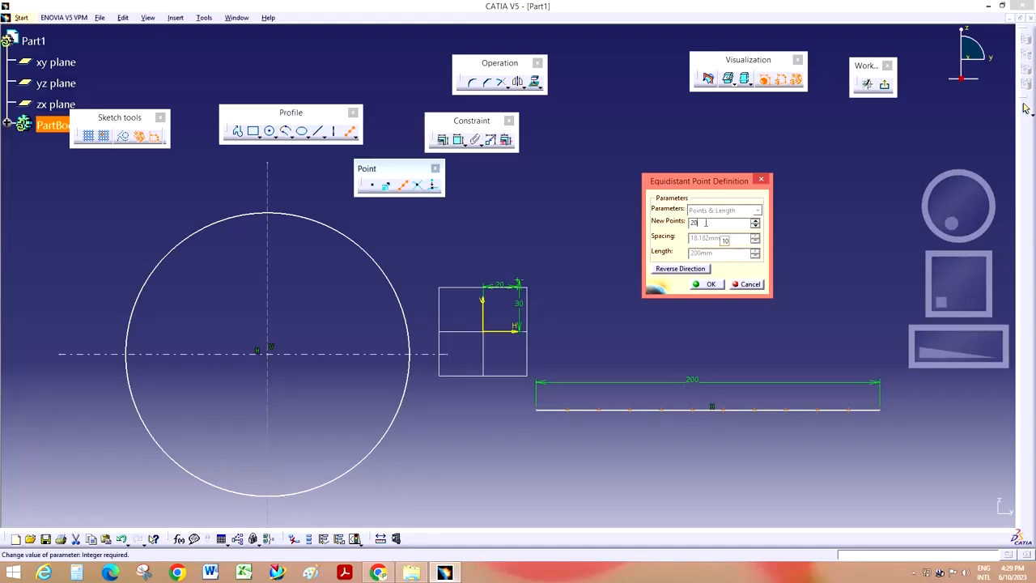
click(739, 357)
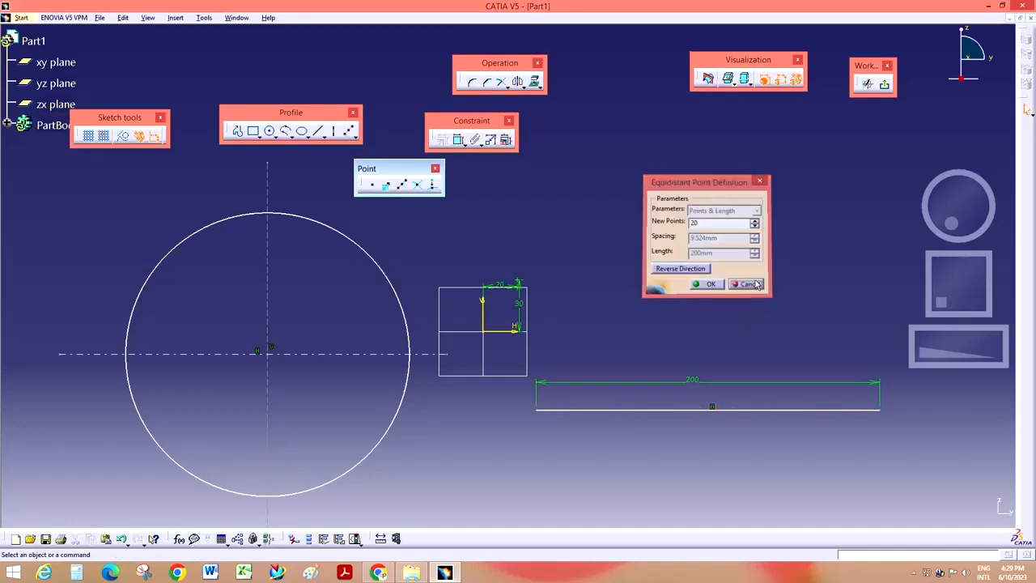
click(748, 284)
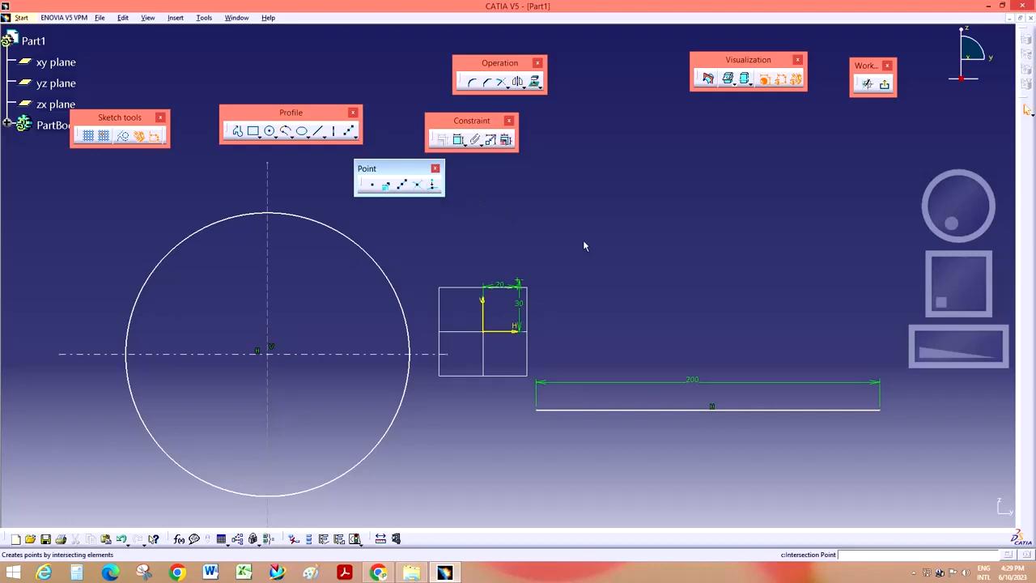
- Draw a slanted line crossing the 200 mm horizontal line, starting about H 123 mm, V 57 mm from the origin
click(317, 130)
click(693, 234)
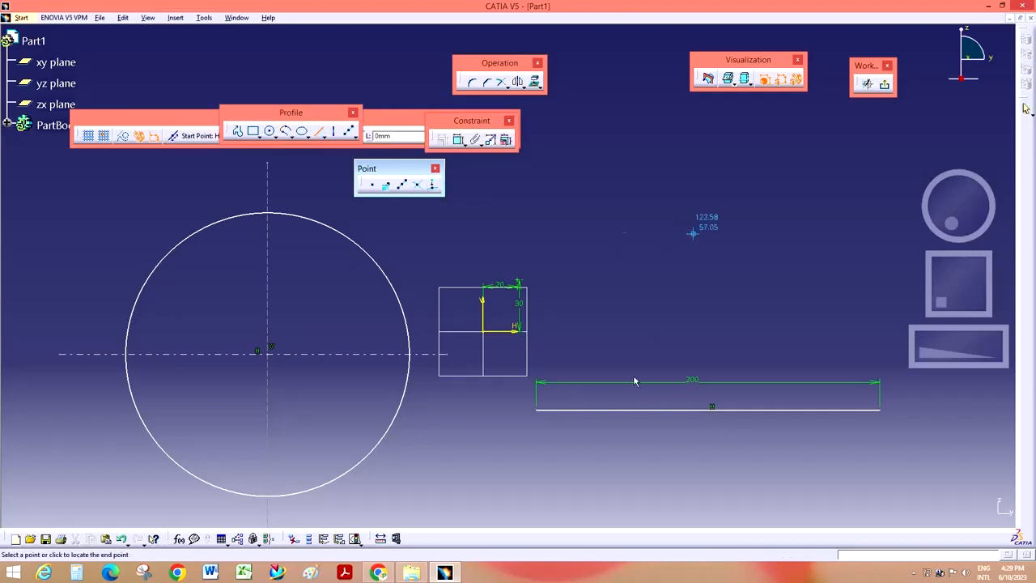
click(571, 485)
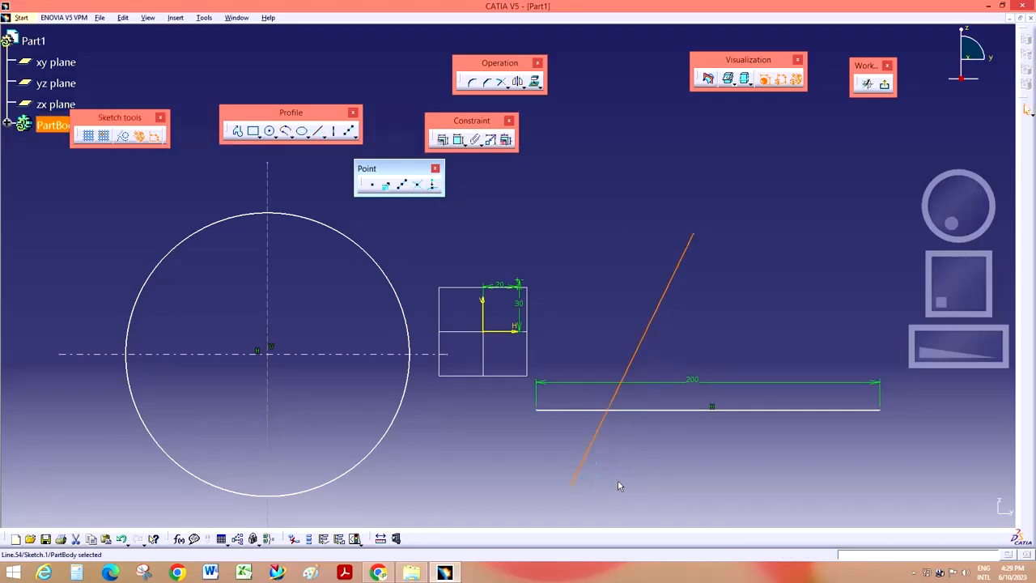
- Create an intersection point where the slanted line crosses the 200 mm horizontal line and select it with its constraints
click(419, 186)
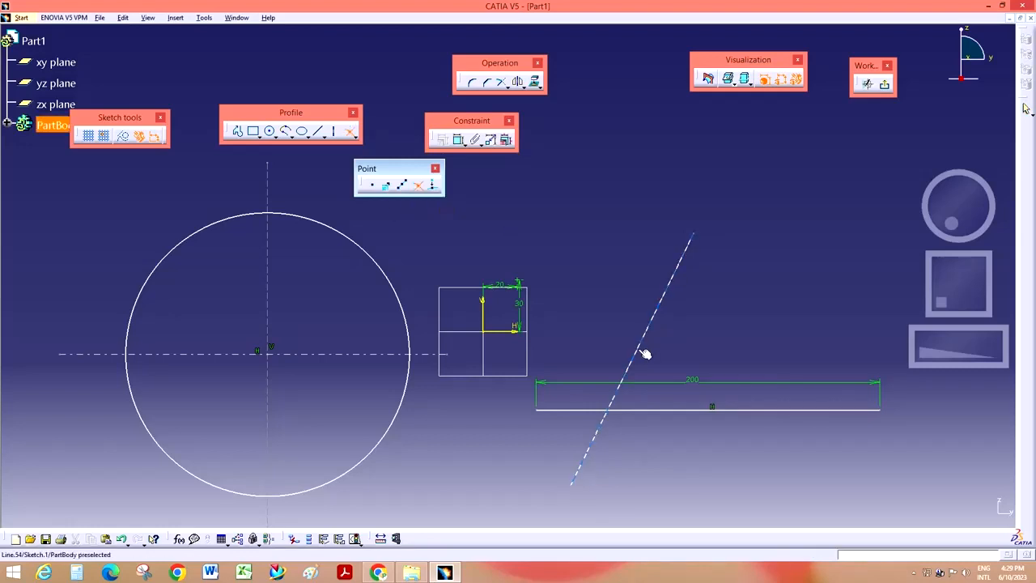
click(642, 353)
click(645, 414)
ctrl+middle_drag(645, 414, 688, 324)
mouse_move(996, 362)
middle_down()
mouse_move(967, 311)
mouse_move(944, 300)
mouse_move(920, 238)
middle_up()
drag(511, 366, 557, 407)
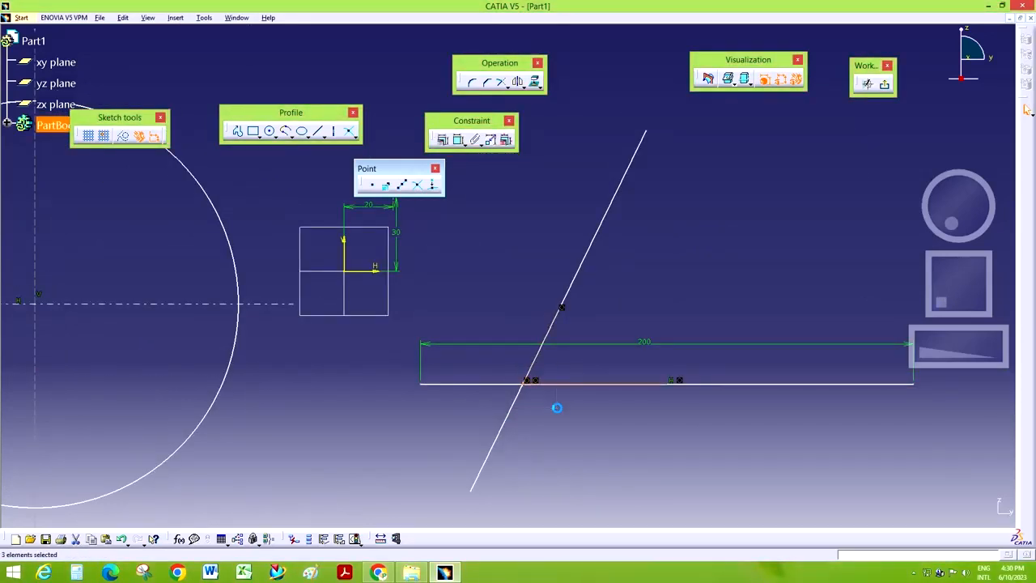
key(Delete)
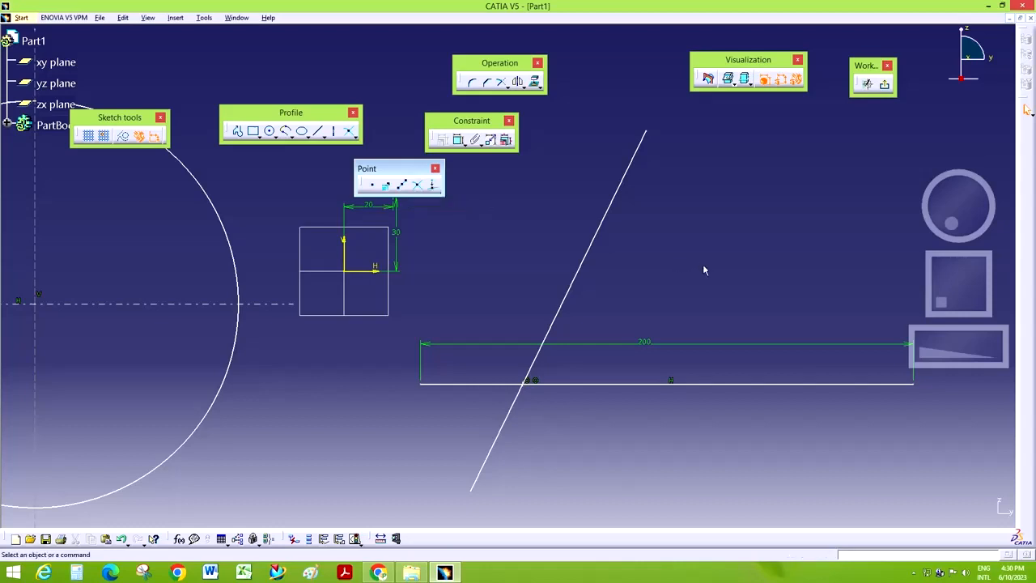
- Draw a circle over the upper end of the slanted line, centred about H 133 mm, V 89 mm from the origin
middle_drag(703, 265, 900, 367)
middle_drag(941, 240, 999, 421)
click(271, 131)
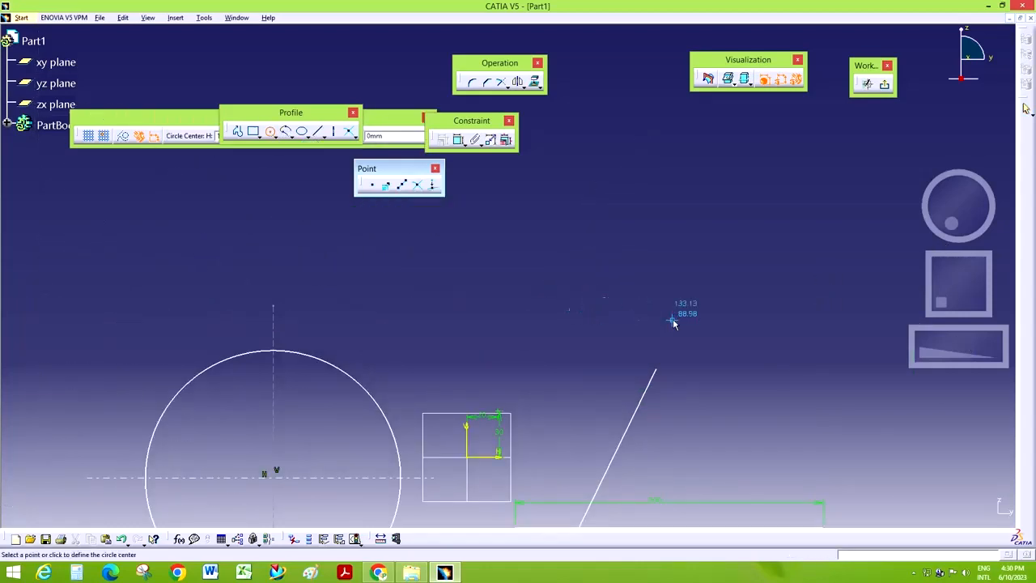
click(672, 319)
click(746, 261)
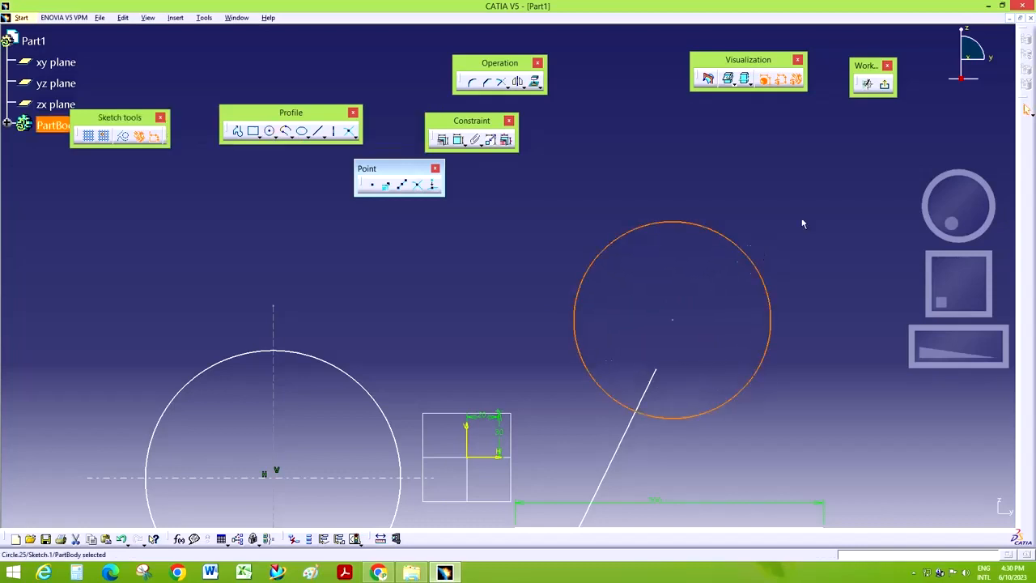
- Place a free point above the new circle and create its projection point on the circle
click(435, 187)
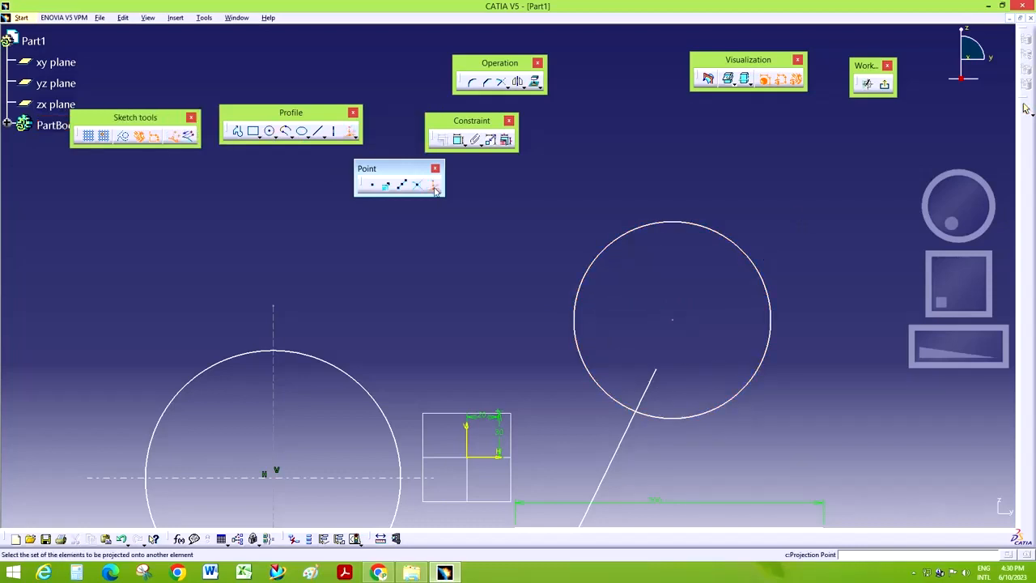
click(371, 184)
click(686, 164)
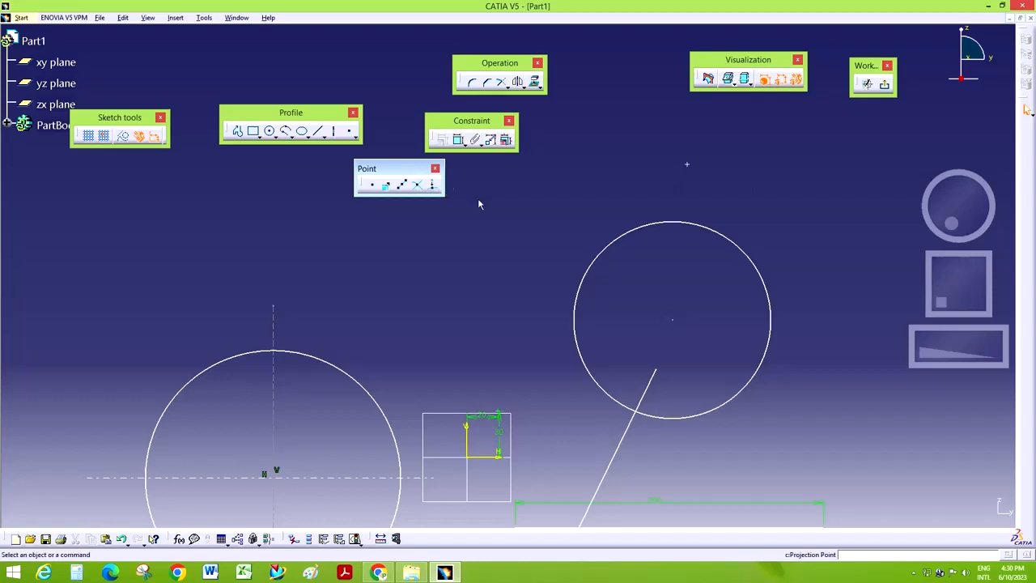
click(431, 184)
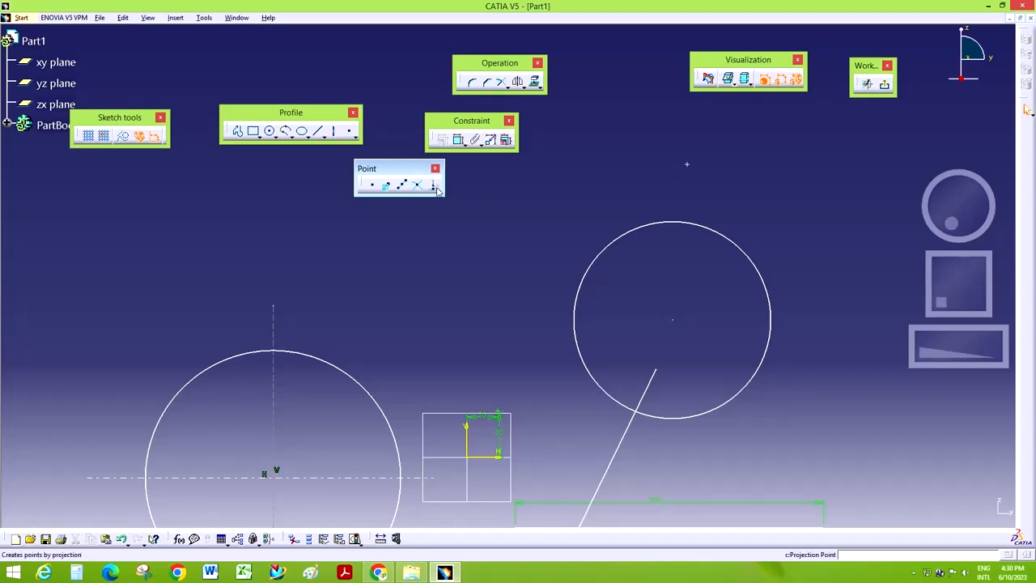
click(688, 166)
click(694, 222)
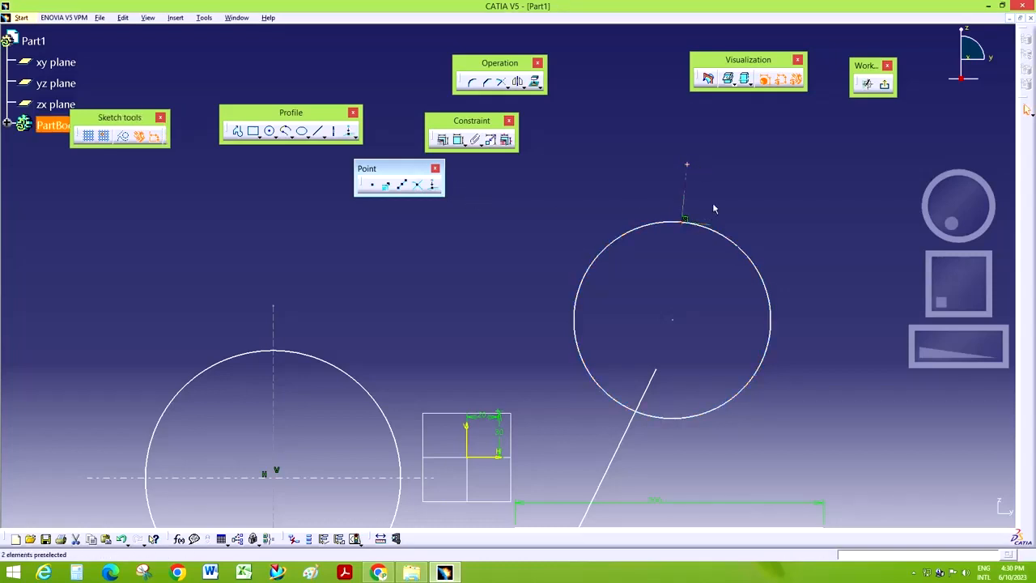
click(713, 205)
drag(962, 347, 764, 310)
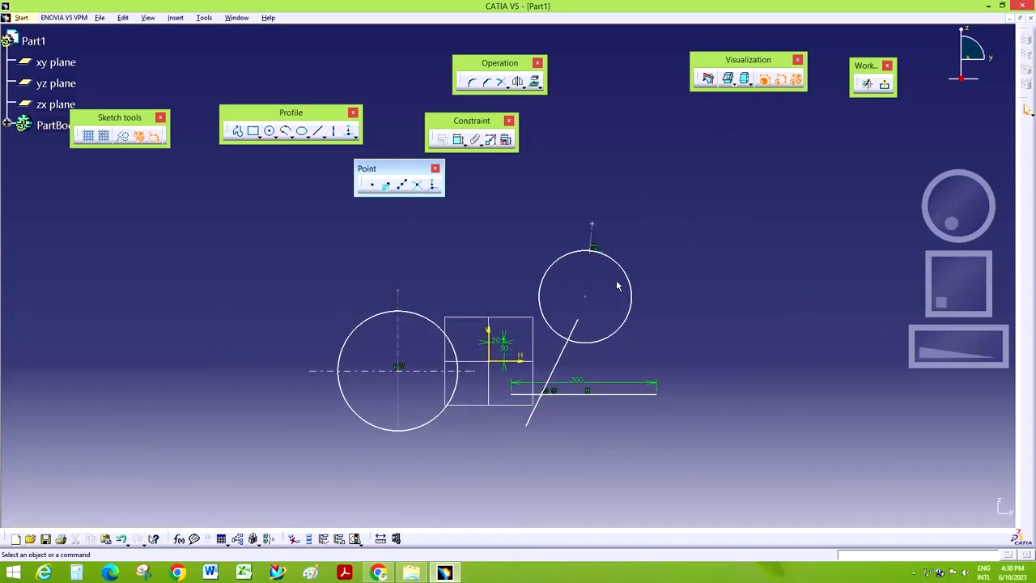
click(435, 168)
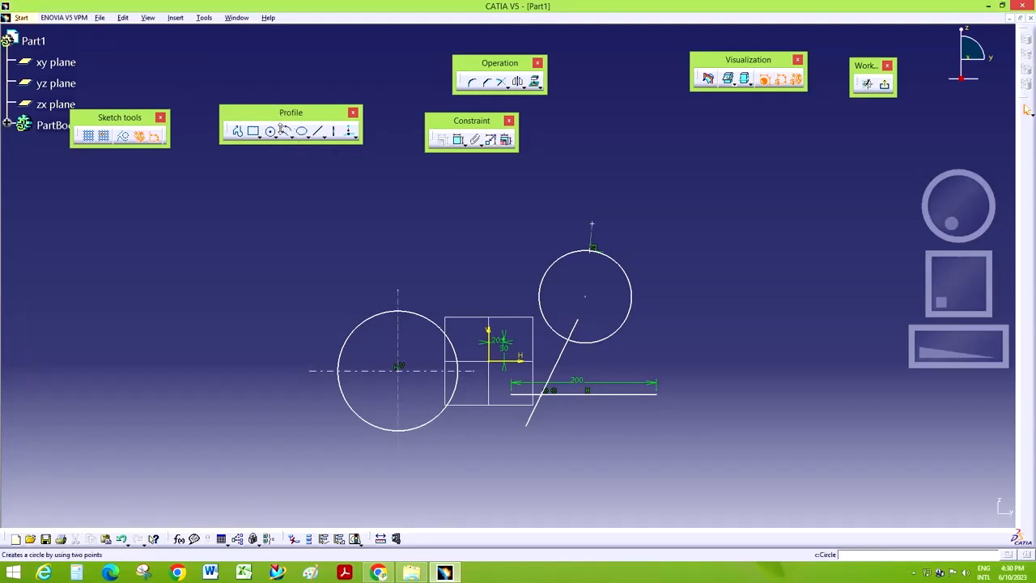
click(914, 572)
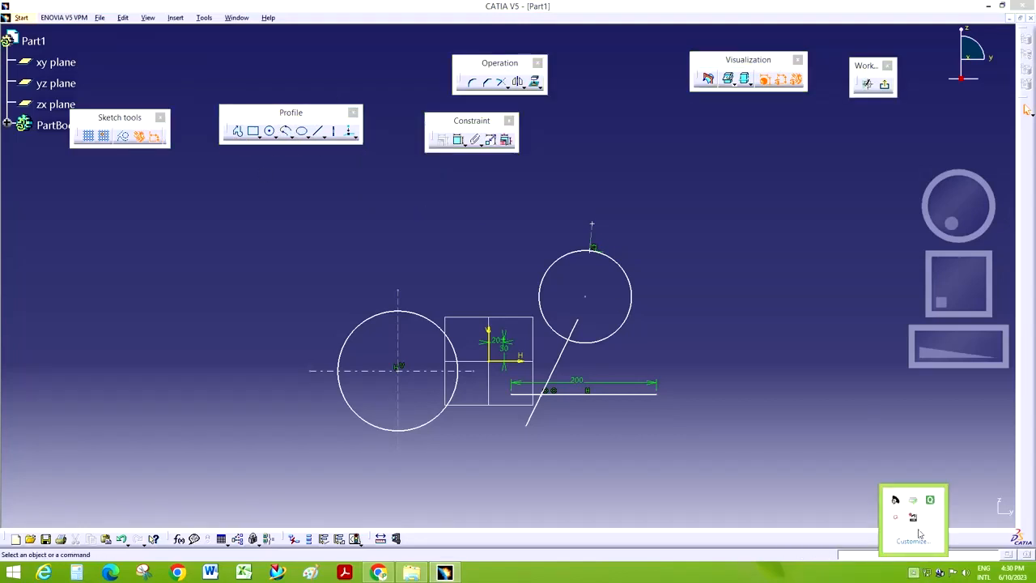
click(894, 518)
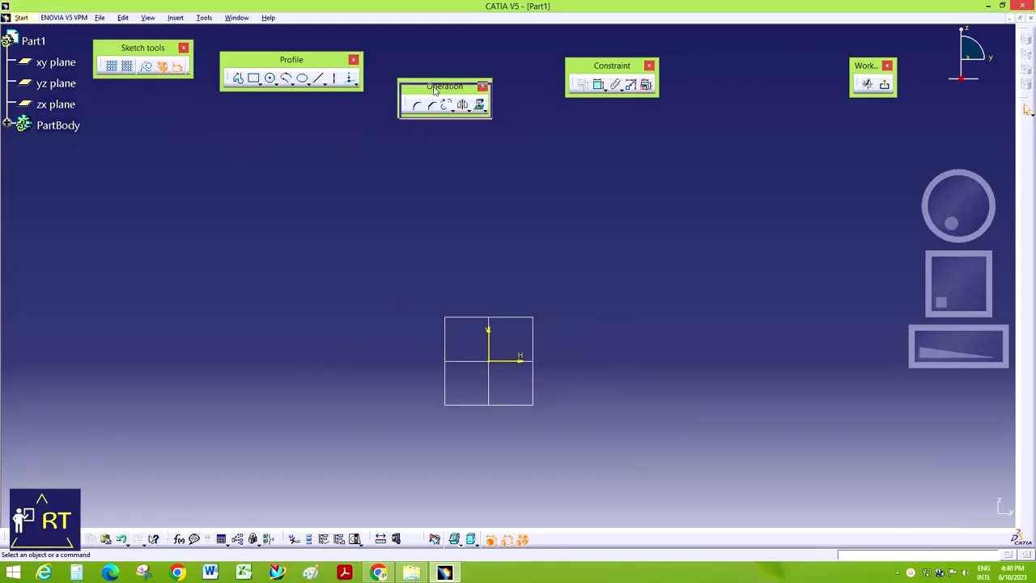
- Place the Operation toolbar between the Profile and Constraint toolbars, slightly below them
mouse_move(431, 84)
mouse_down()
mouse_move(429, 108)
mouse_move(433, 92)
mouse_up()
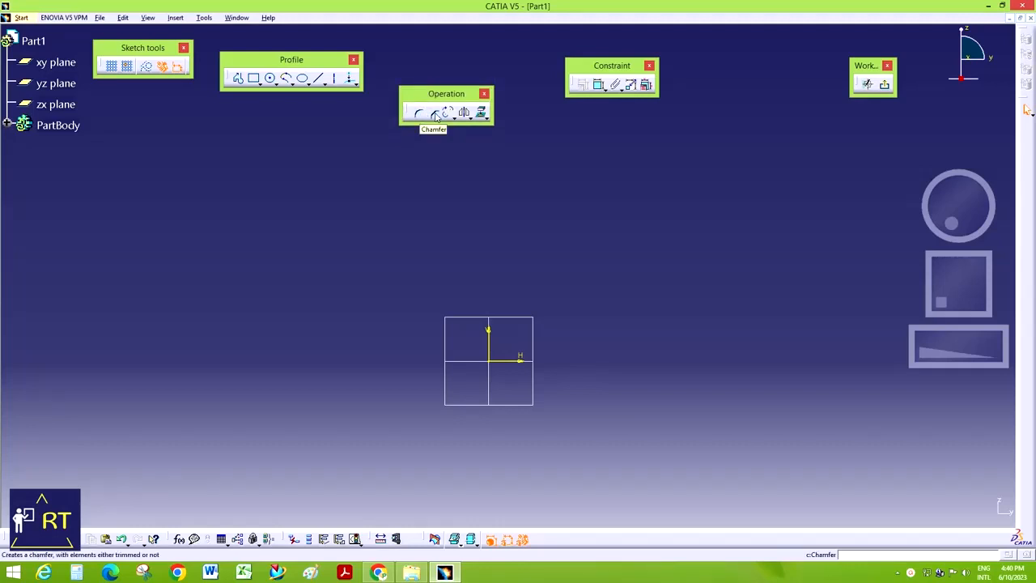
click(455, 119)
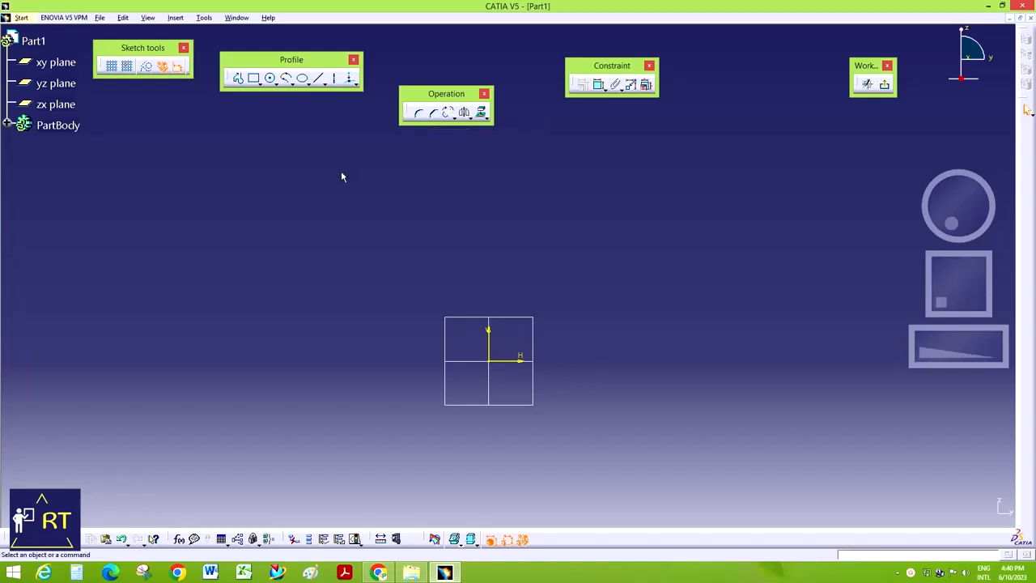
- Draw a rectangle about 262 mm wide and 273 mm high to the left of the origin
click(253, 78)
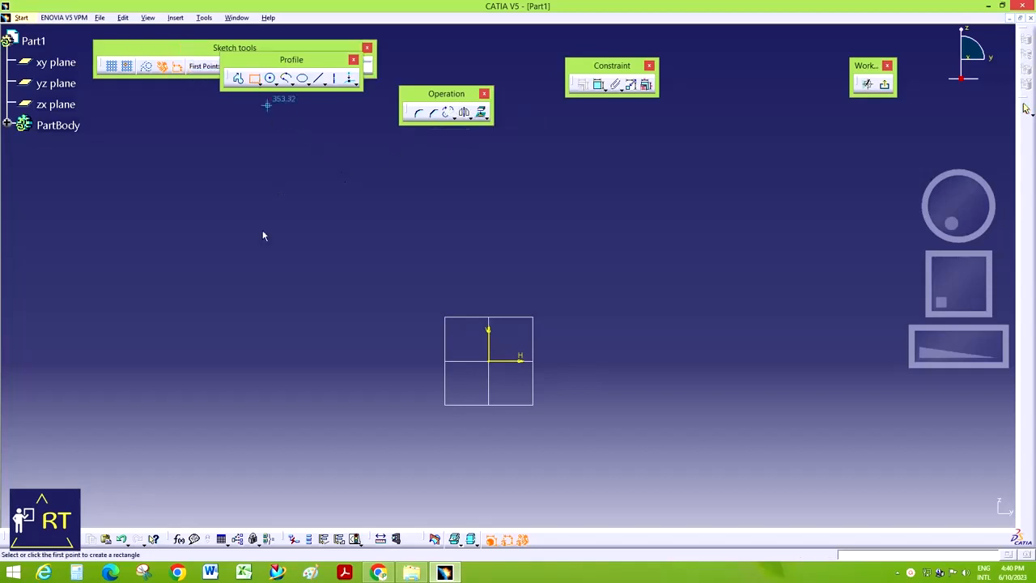
click(232, 246)
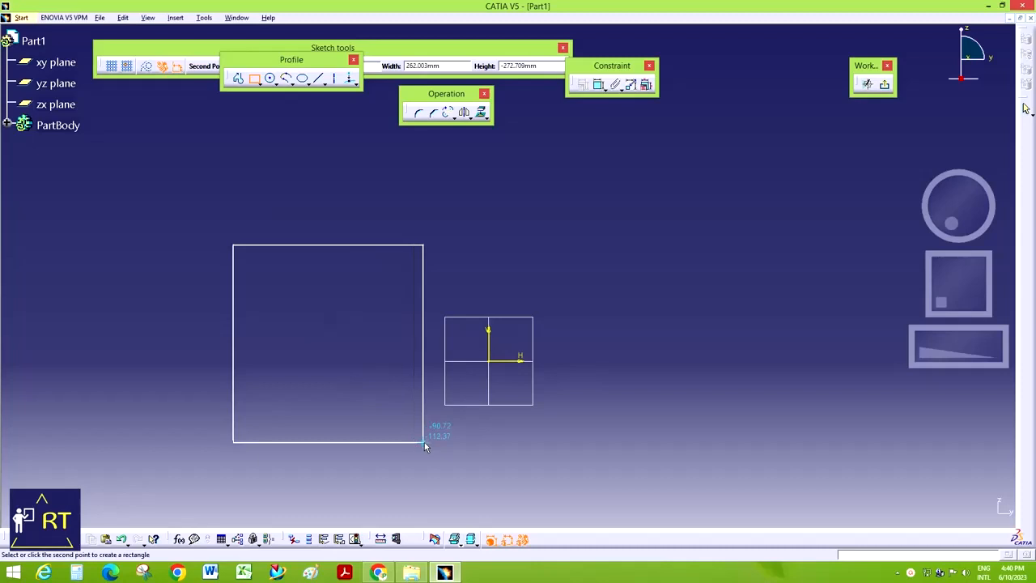
click(423, 441)
click(639, 374)
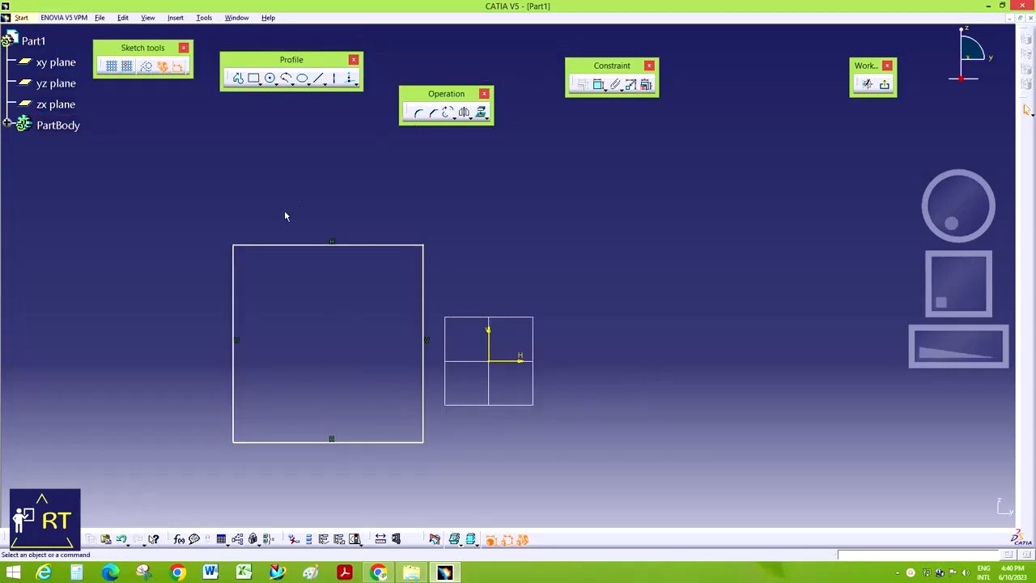
drag(953, 339, 958, 332)
drag(956, 299, 964, 295)
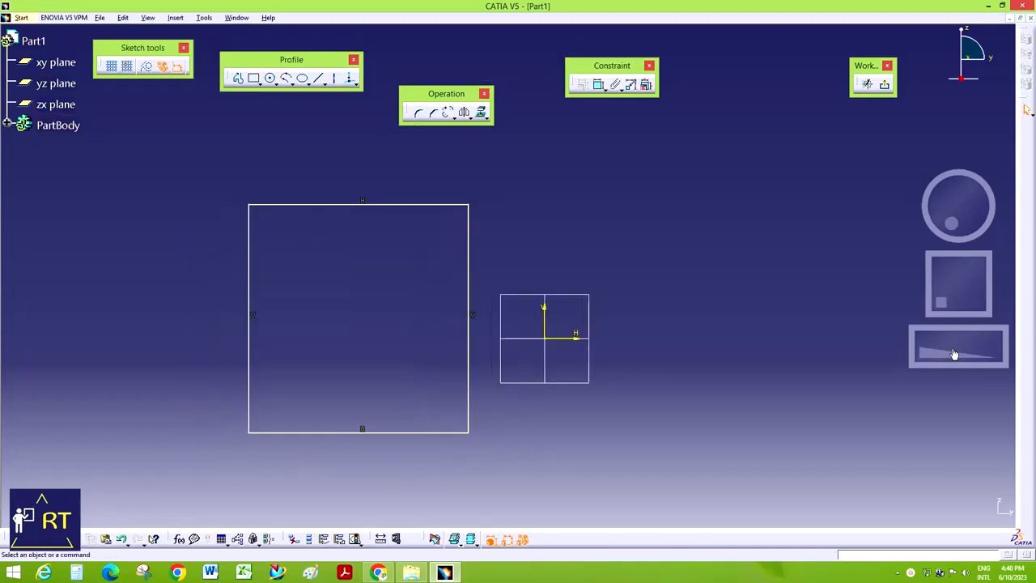
mouse_move(955, 355)
mouse_down()
mouse_move(985, 350)
mouse_move(971, 348)
mouse_up()
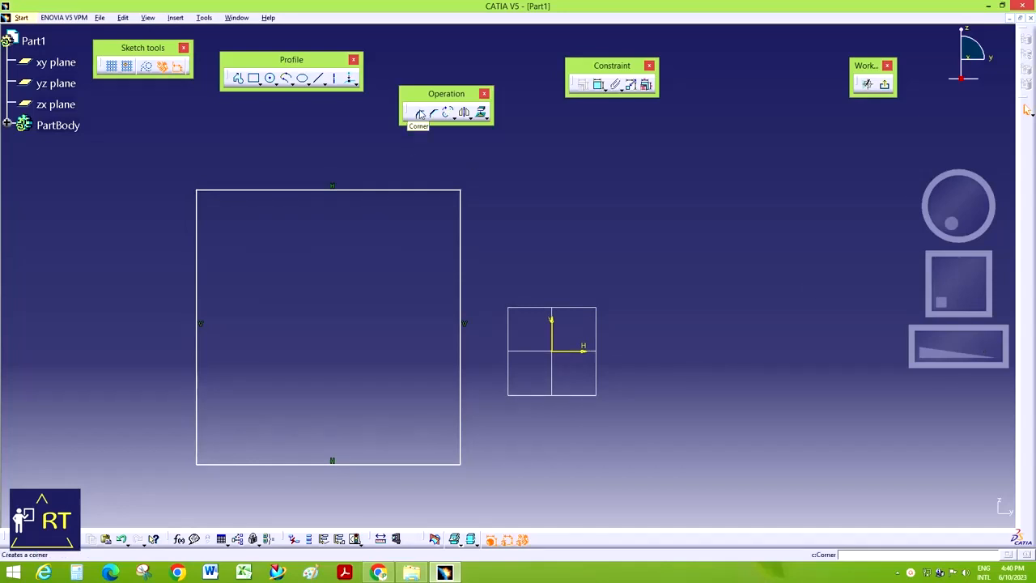
click(175, 17)
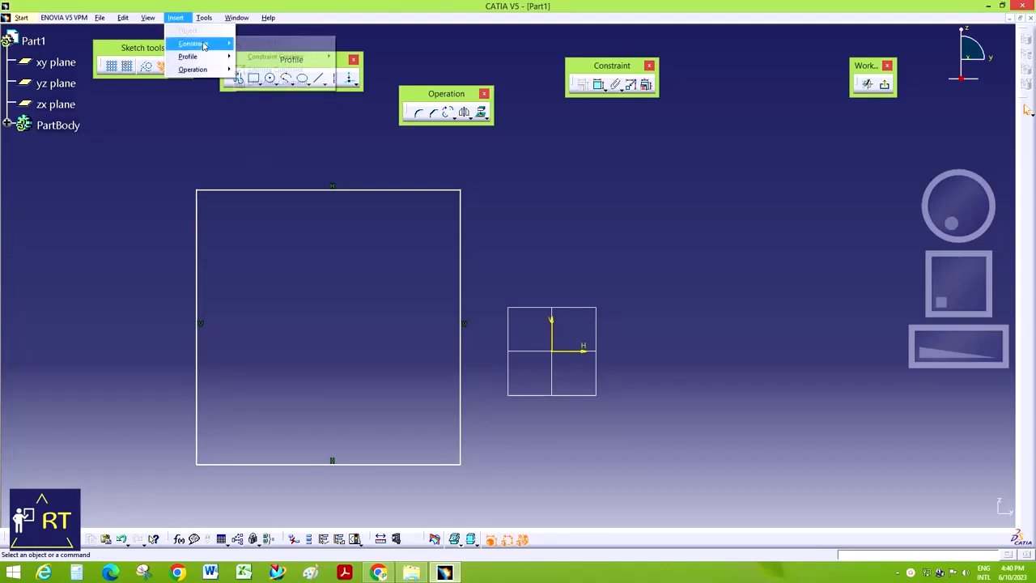
mouse_move(210, 69)
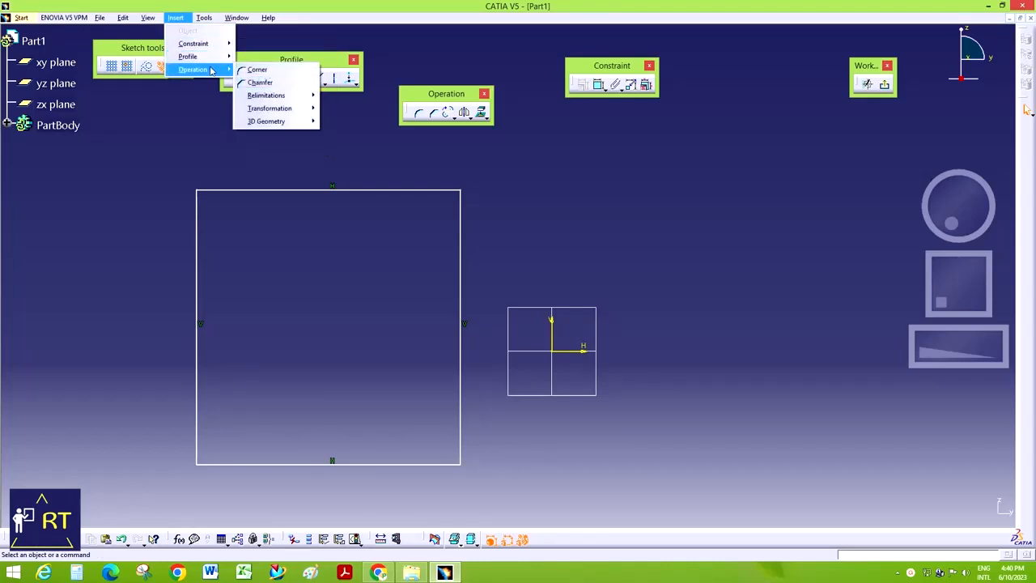
click(435, 131)
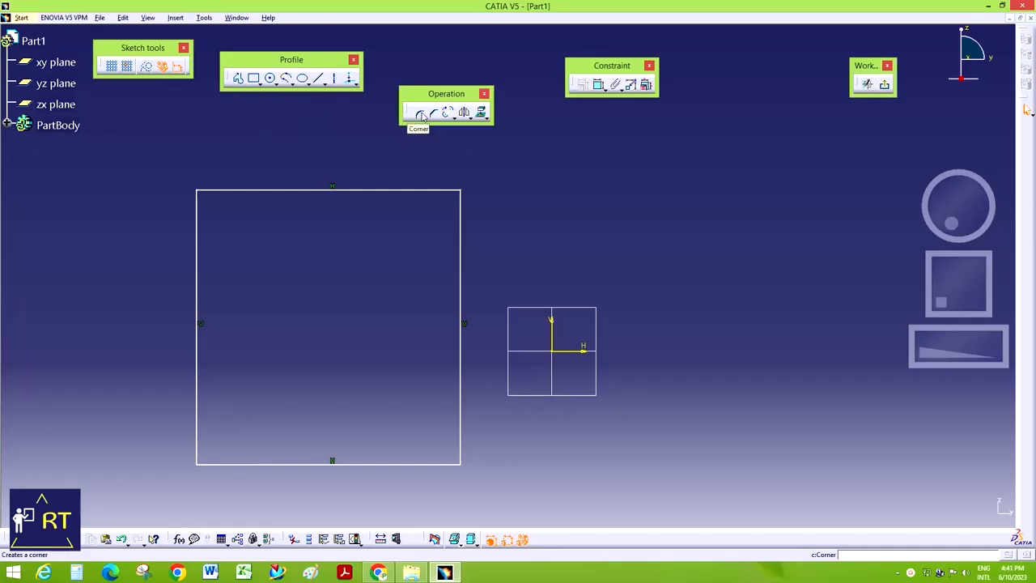
- Round the rectangle's upper-left corner with a Corner of about 64.5 mm radius between its left and top sides
click(422, 116)
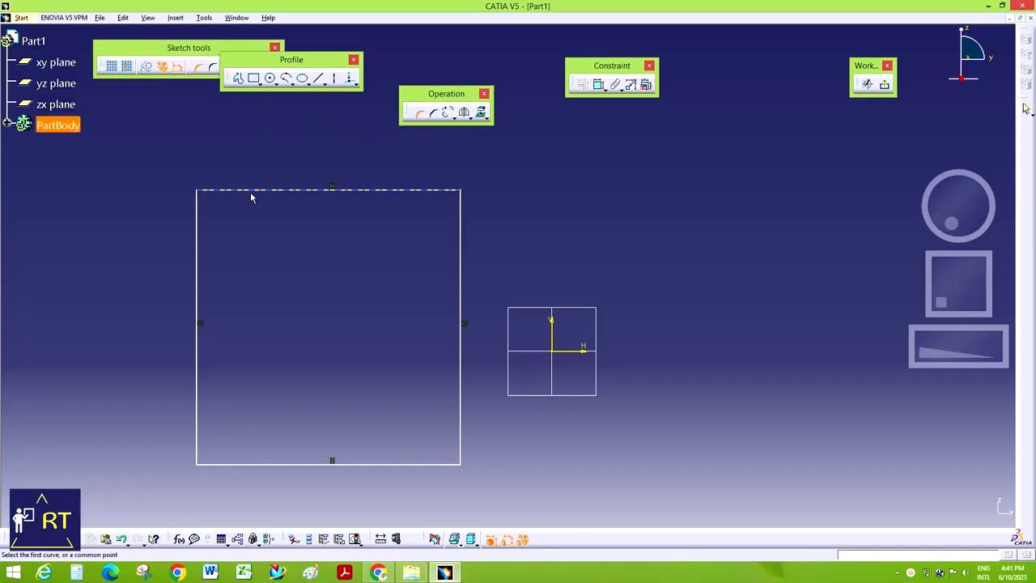
click(198, 224)
click(232, 191)
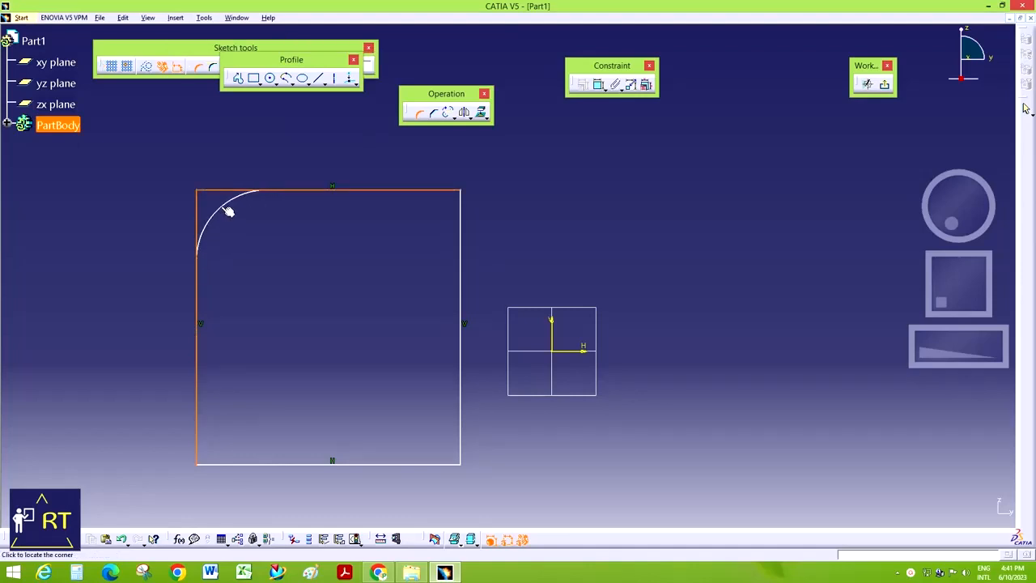
click(226, 208)
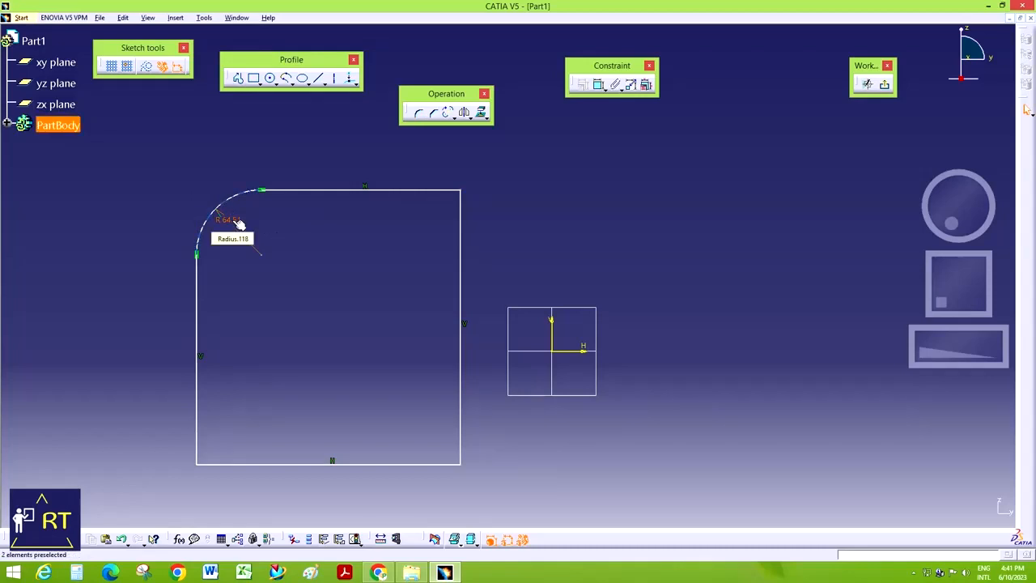
- Set the radius of the rectangle's rounded upper-left corner to 50 mm
double_click(230, 218)
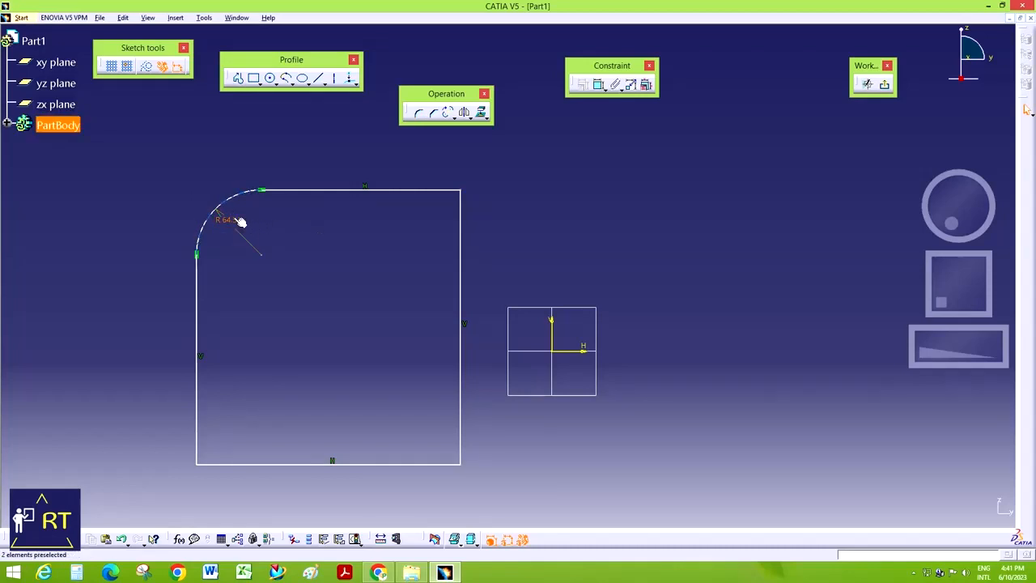
drag(566, 322, 567, 205)
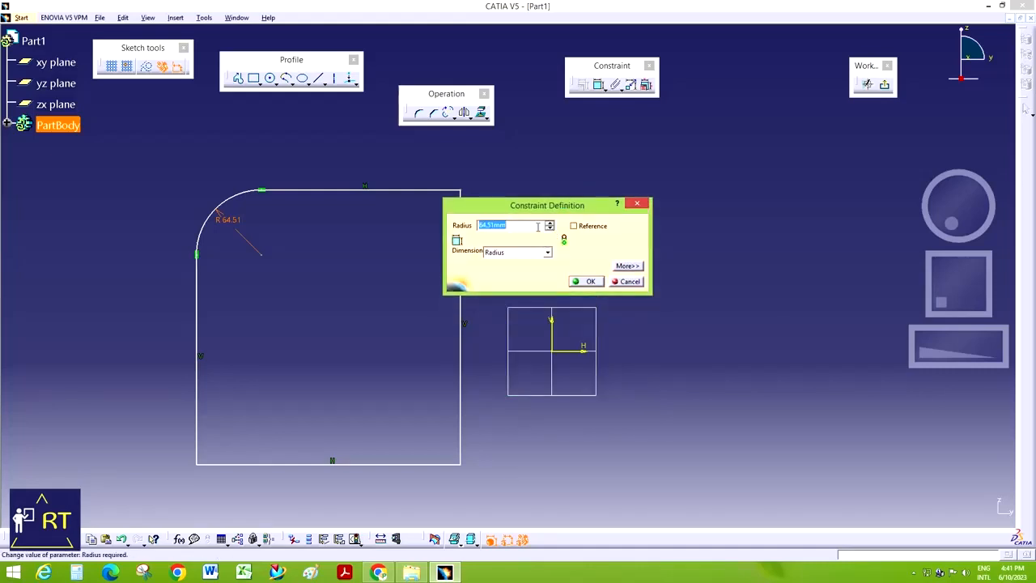
text(50)
click(590, 281)
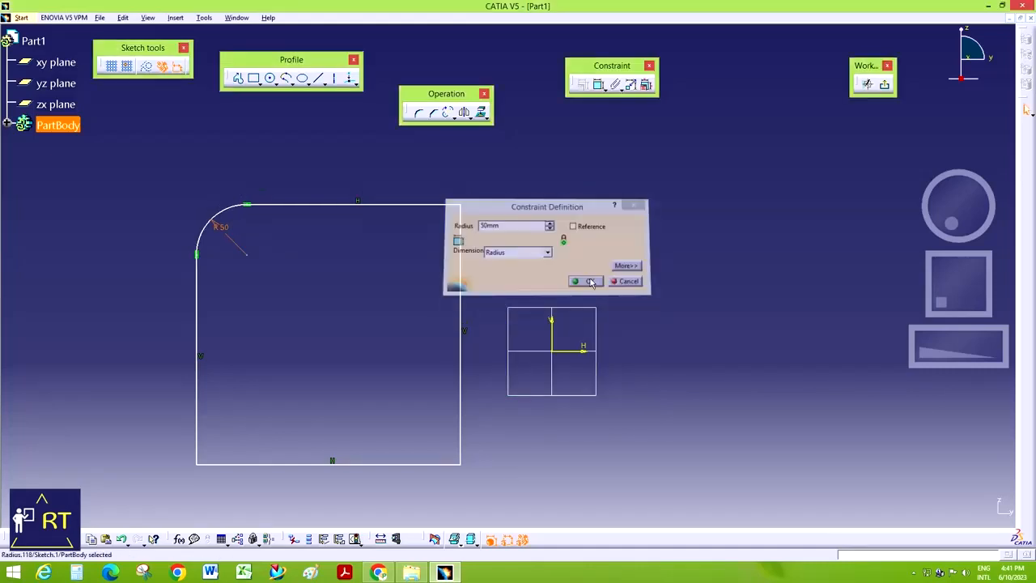
- Chamfer the rectangle's upper-right corner between its top and right sides at 45°, with a chamfer length of about 71 mm
click(436, 116)
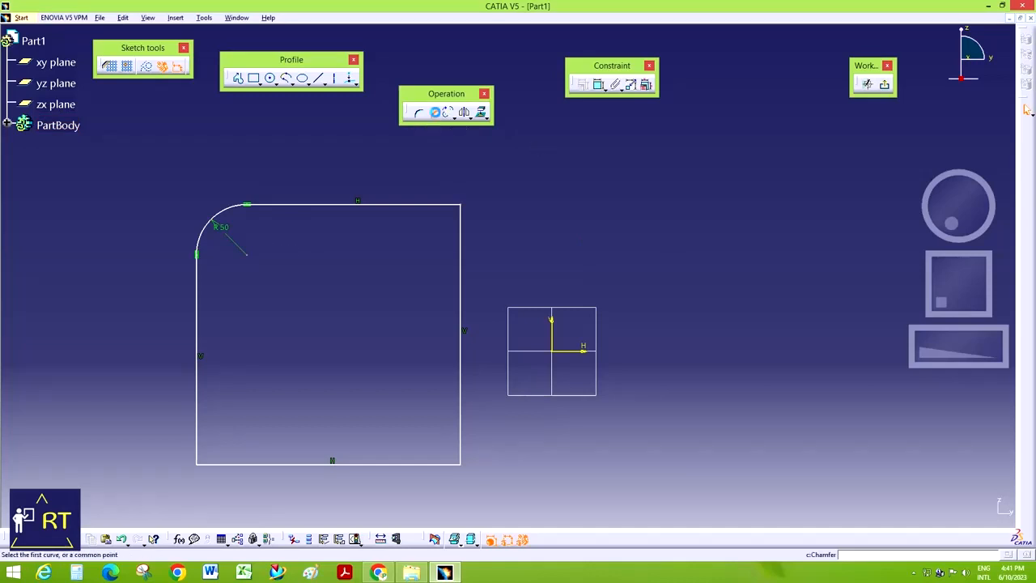
click(439, 205)
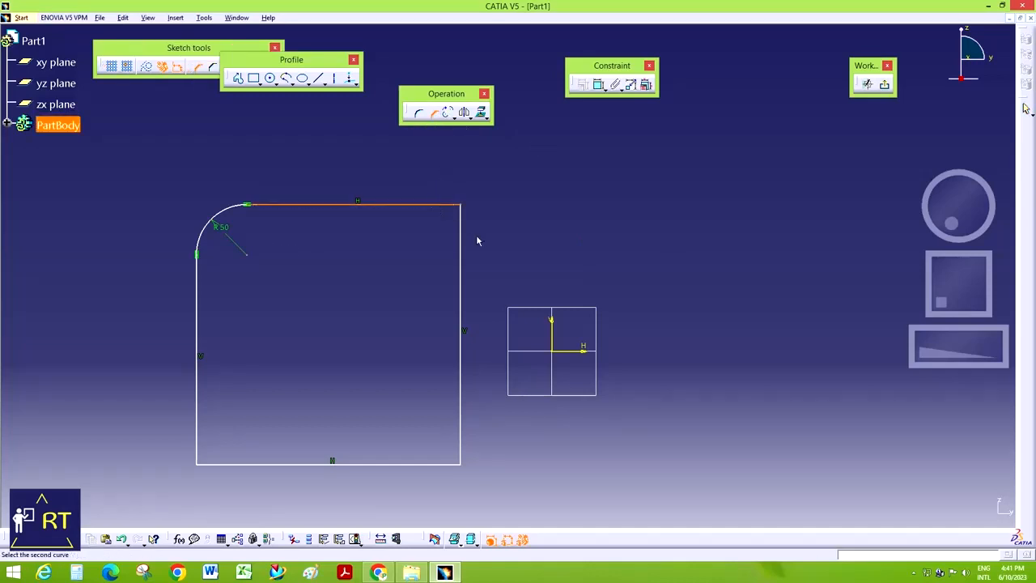
click(460, 236)
click(445, 239)
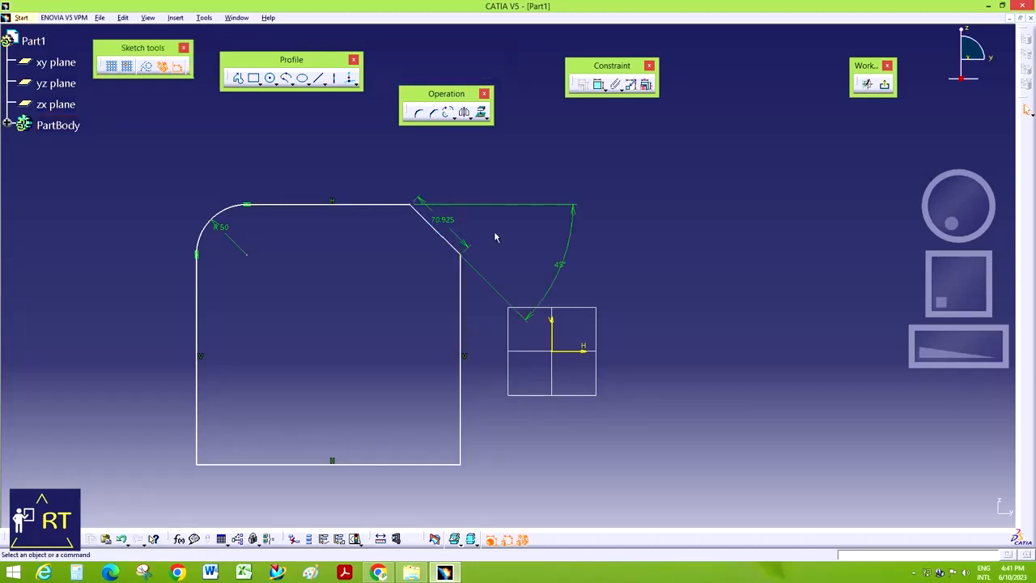
- Bring the chamfer's angle dimension closer to the profile and set the chamfer length to 75 mm
drag(571, 212, 510, 202)
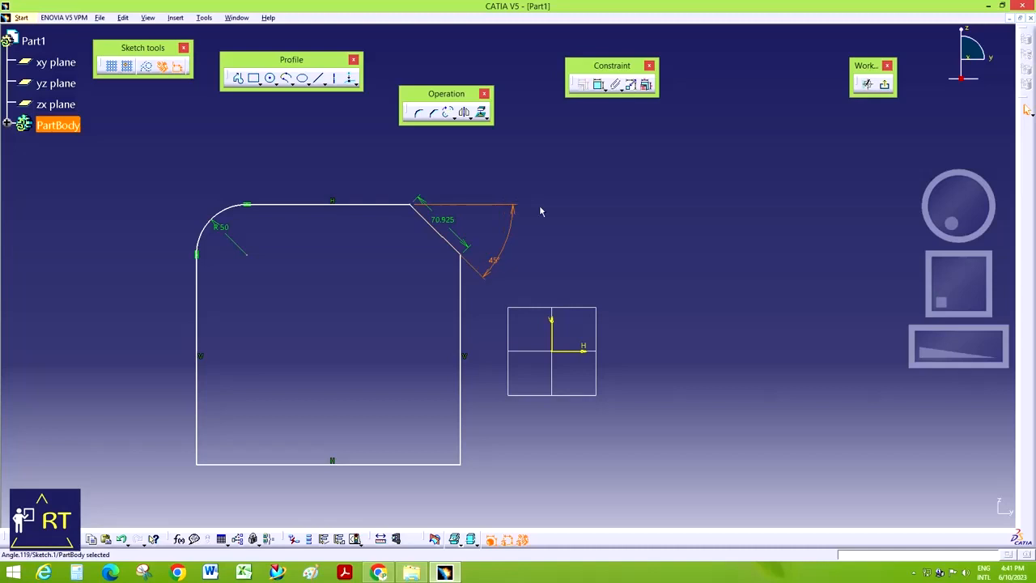
click(608, 221)
double_click(457, 229)
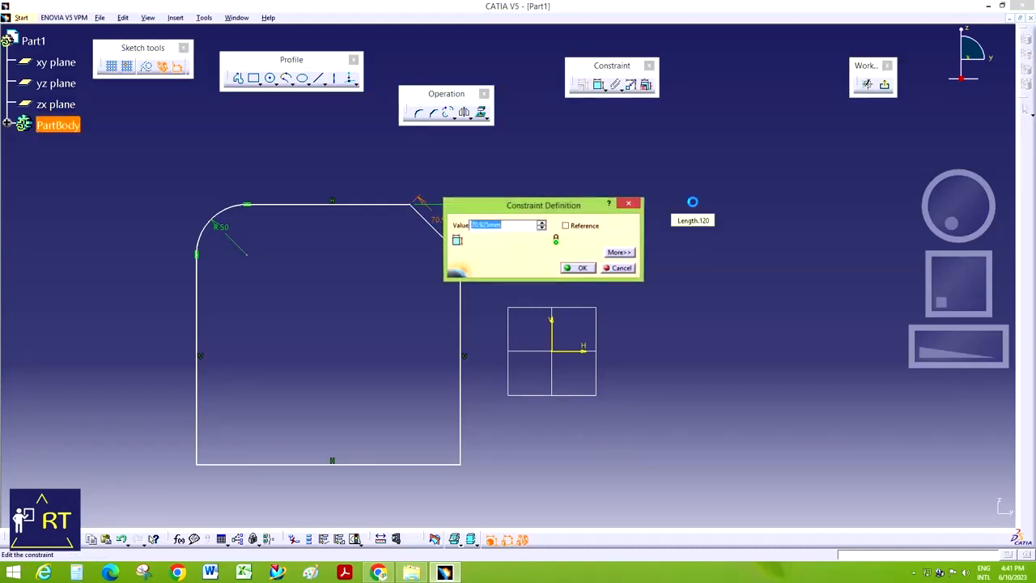
text(75)
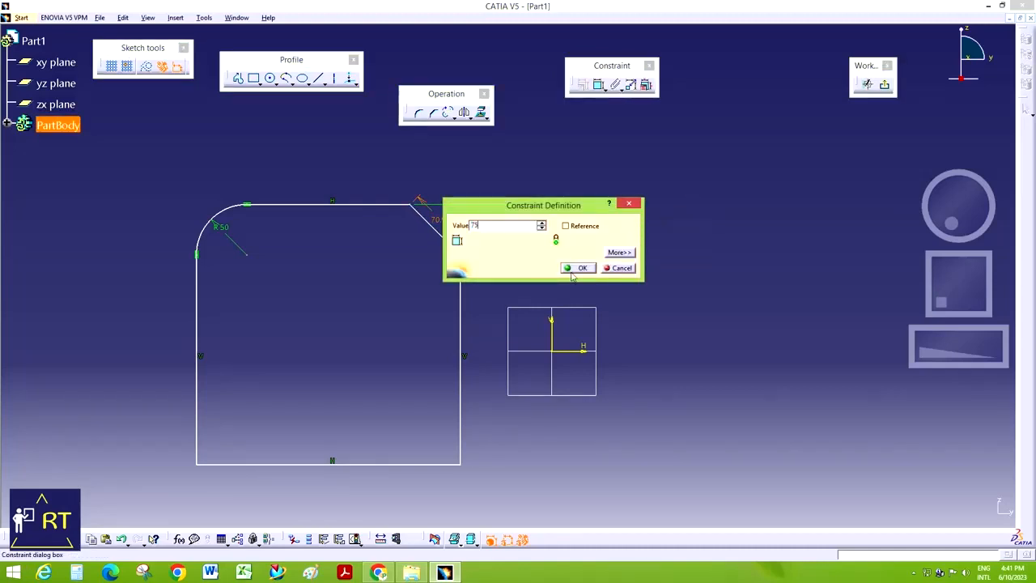
click(576, 268)
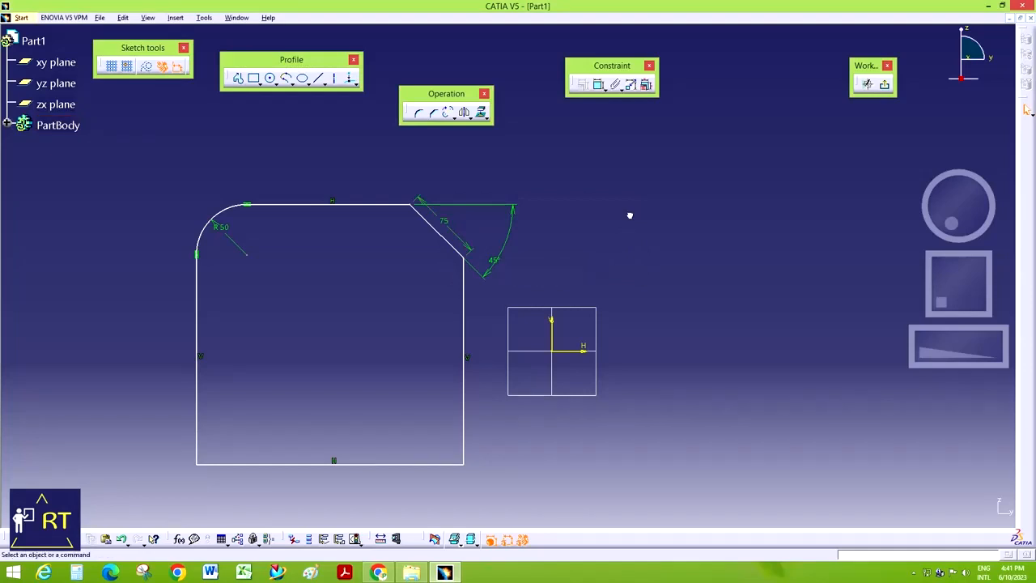
- Detach the Relimitations tools as a floating toolbar and place it just below the Operation toolbar
click(451, 118)
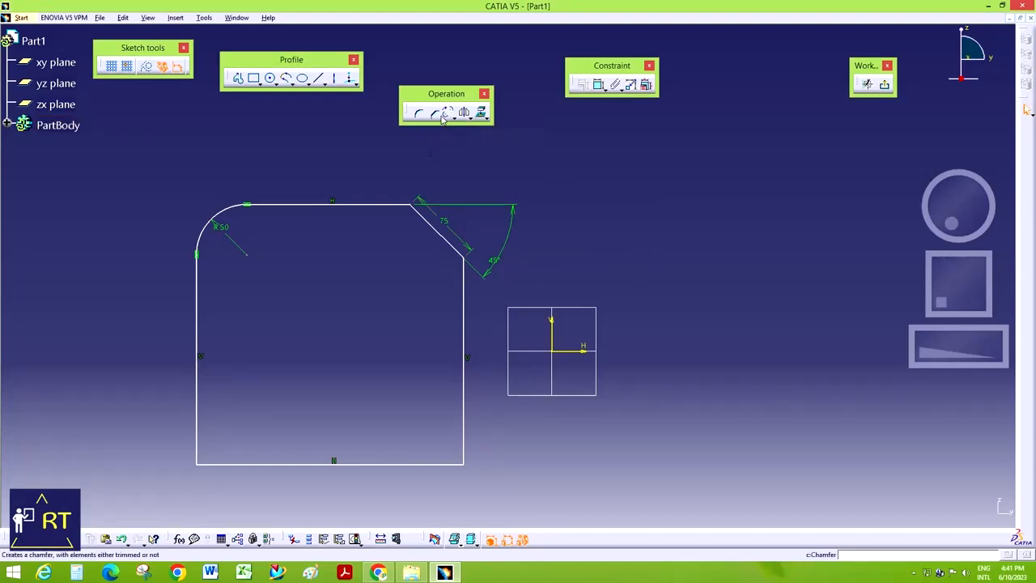
click(451, 118)
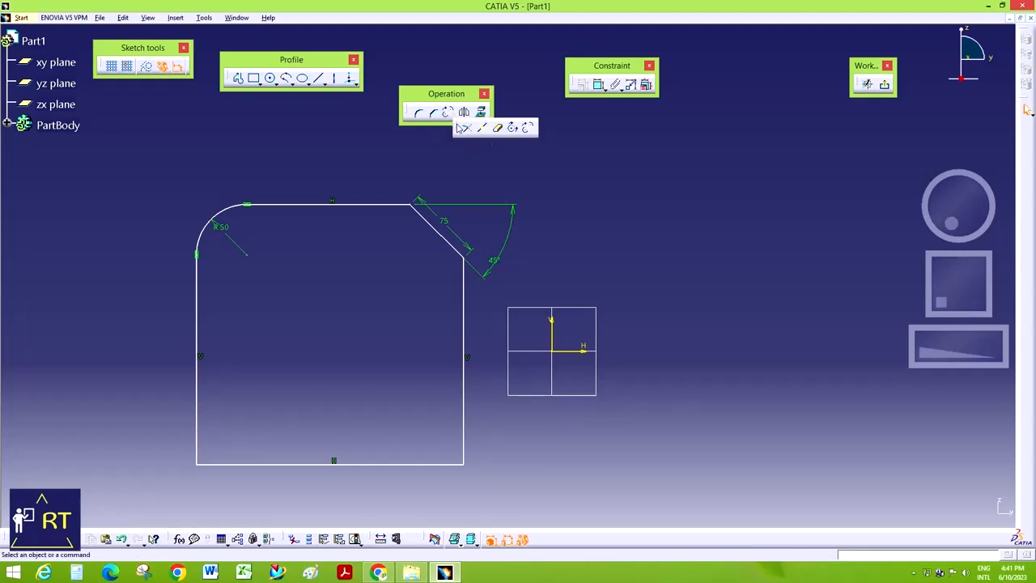
drag(466, 130, 465, 144)
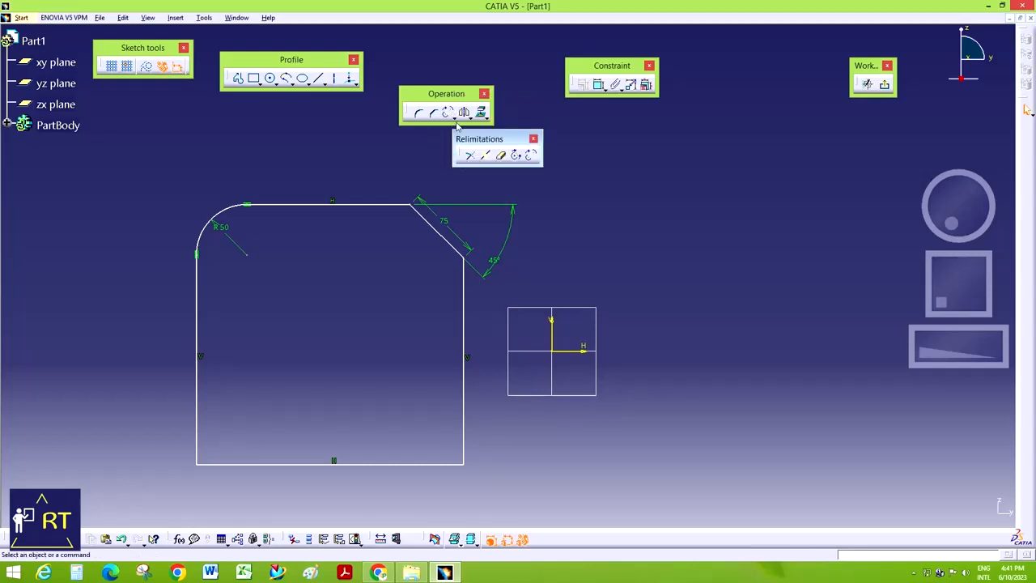
click(534, 139)
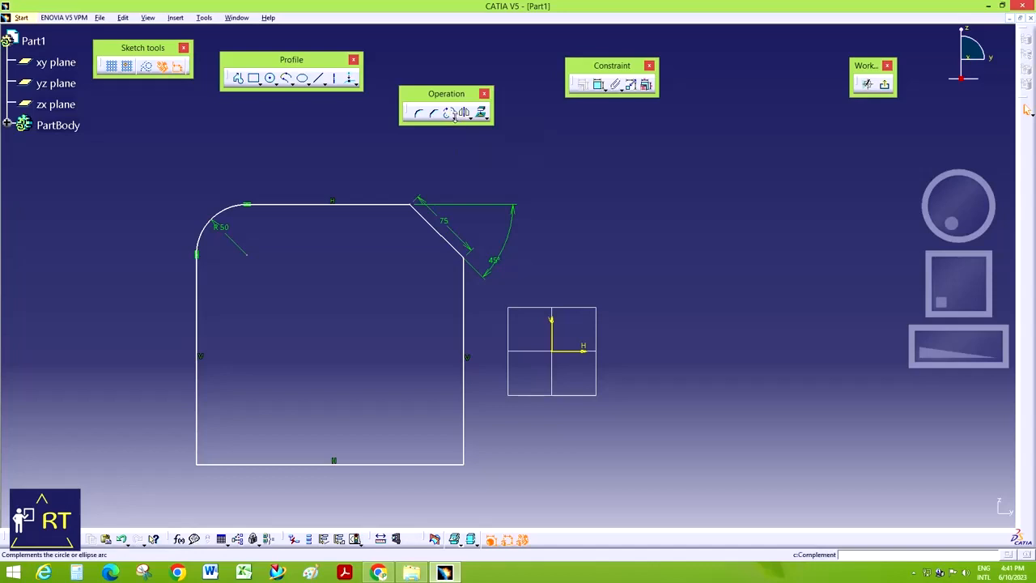
click(456, 120)
drag(464, 123, 453, 154)
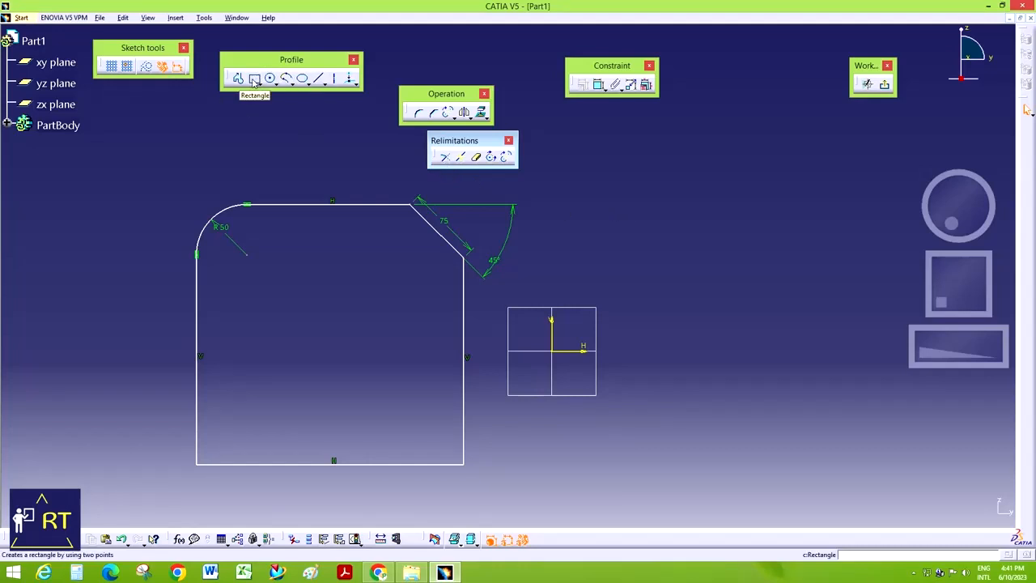
- Draw a diagonal line about 170 mm long across the profile's lower-left corner, crossing its left and bottom sides
click(316, 79)
click(151, 347)
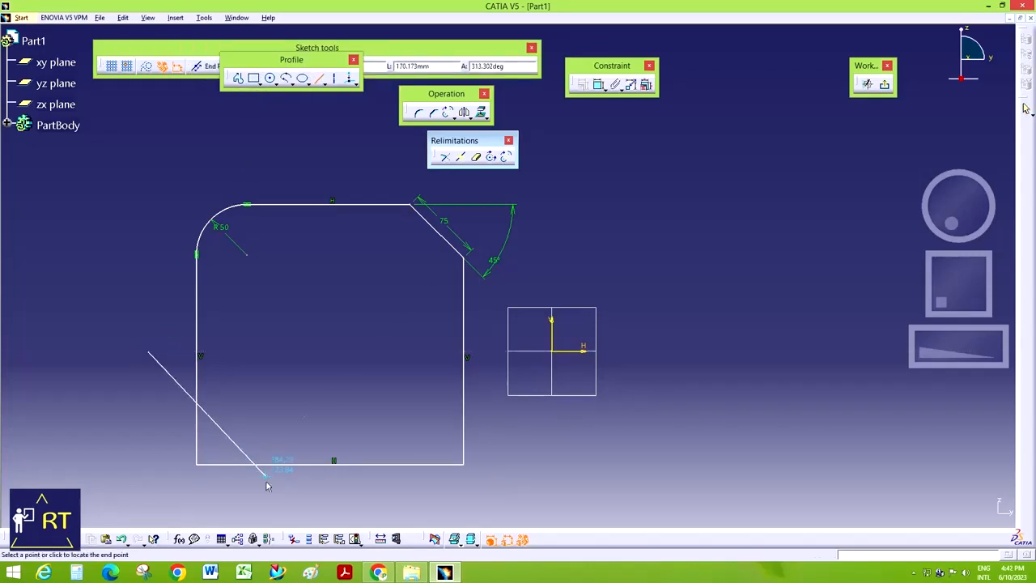
click(267, 478)
click(279, 422)
- Trim the diagonal line and the profile's bottom side to their intersection, keeping the bottom side's right-hand portion
drag(648, 363, 702, 346)
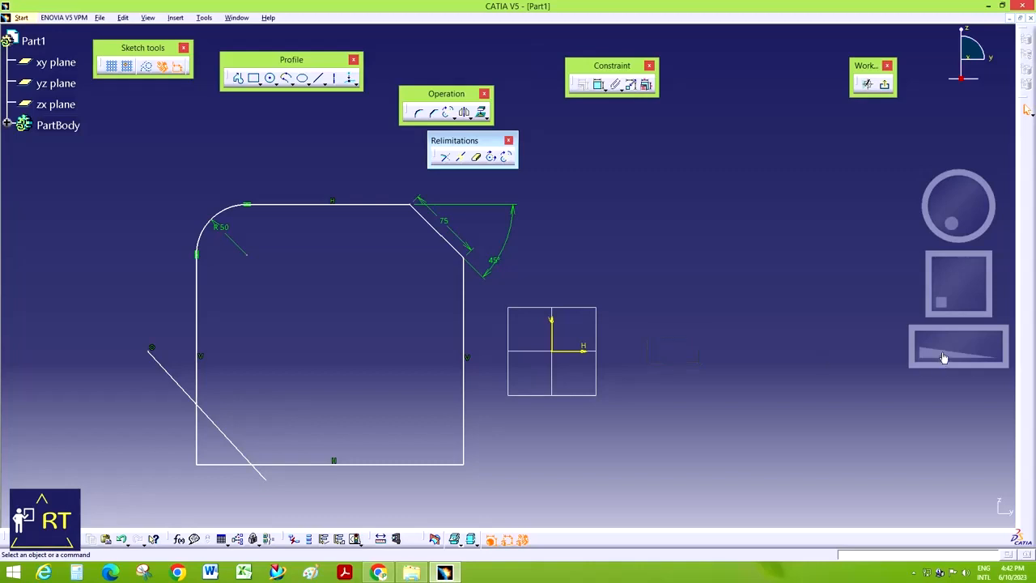
mouse_move(944, 355)
mouse_down()
mouse_move(953, 313)
mouse_move(973, 291)
mouse_up()
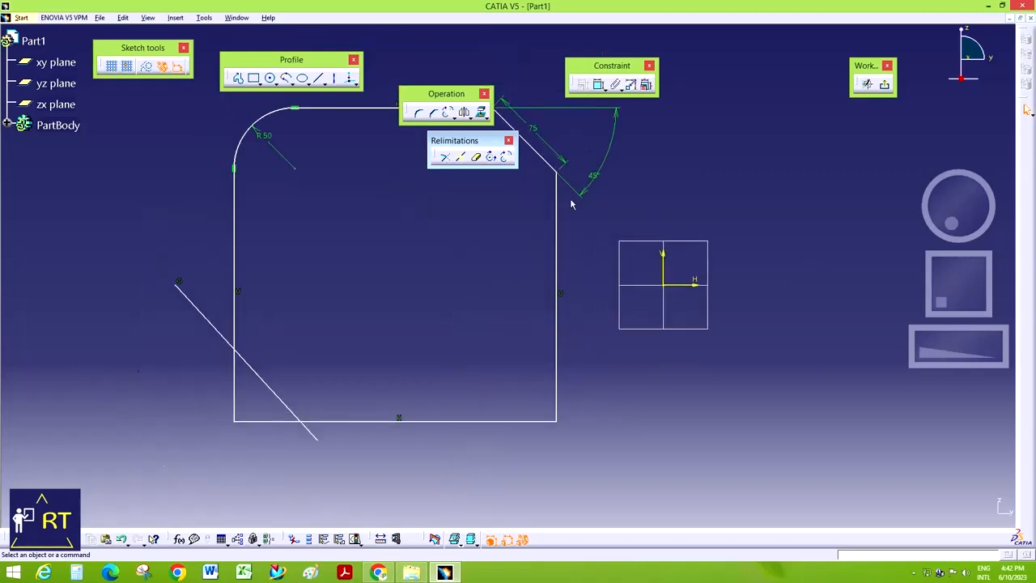
click(454, 159)
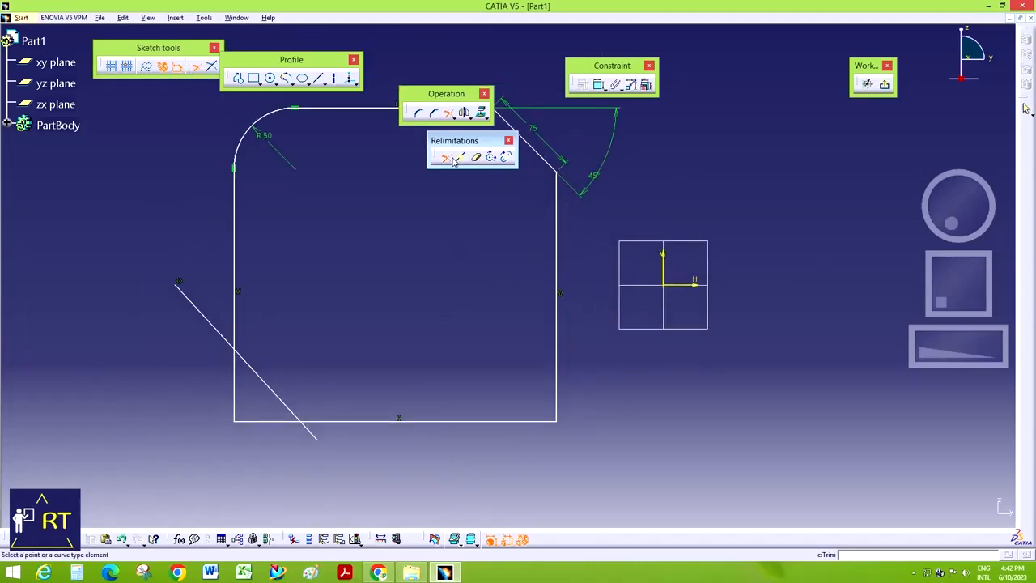
click(194, 310)
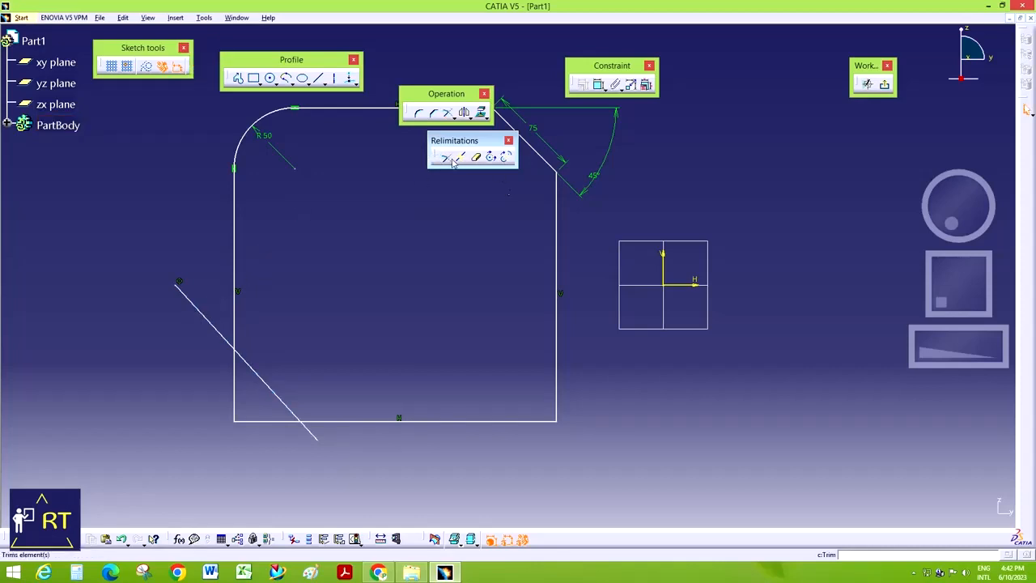
click(454, 159)
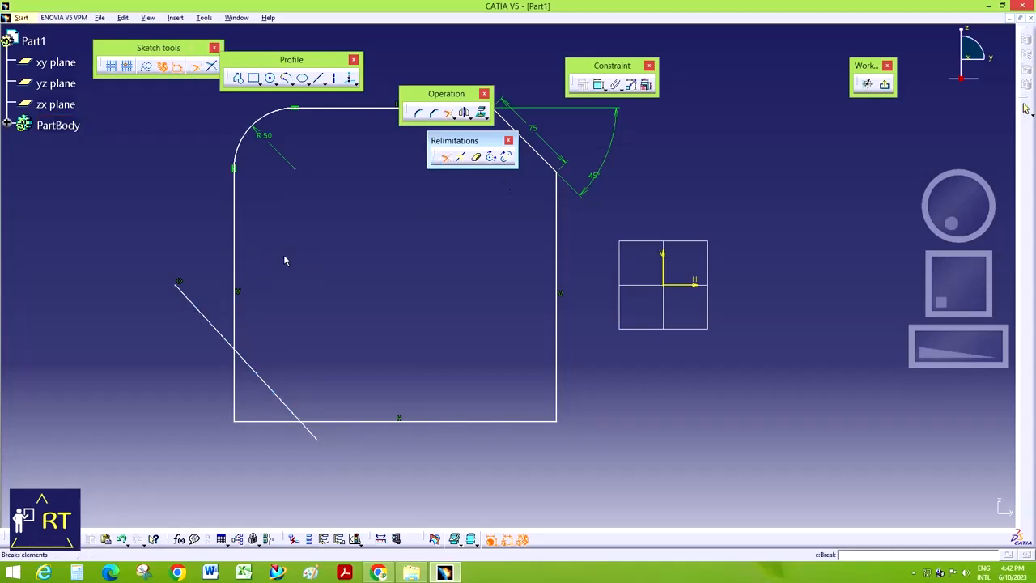
click(210, 318)
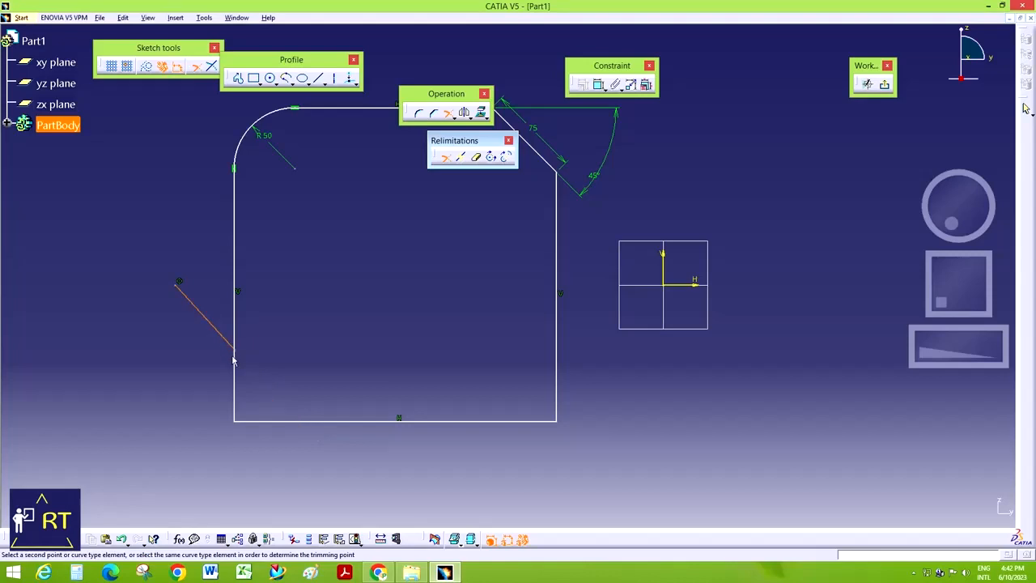
click(326, 423)
- Trim the diagonal line and the profile's left side to their intersection, closing the cut lower-left corner
click(446, 160)
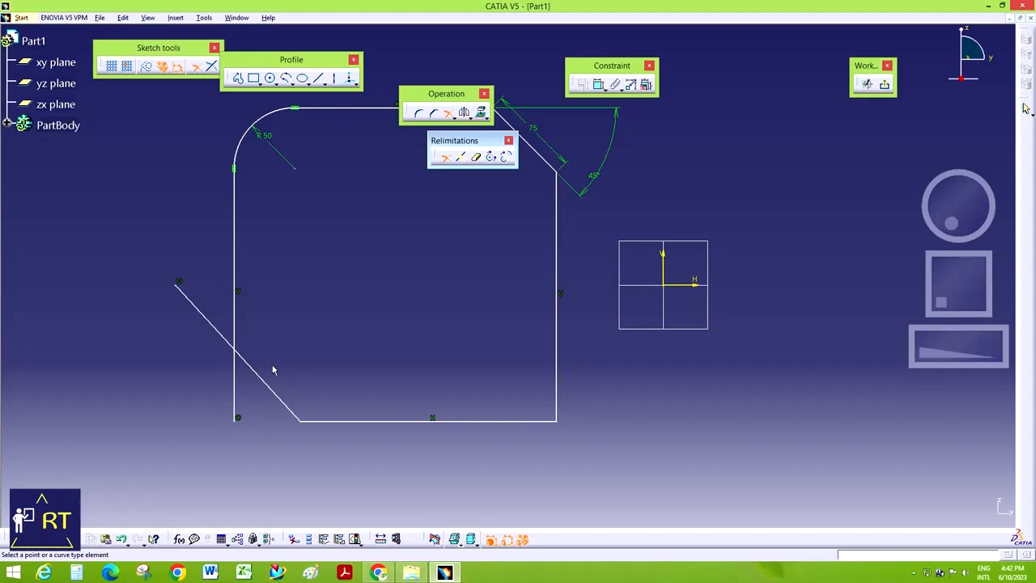
click(265, 379)
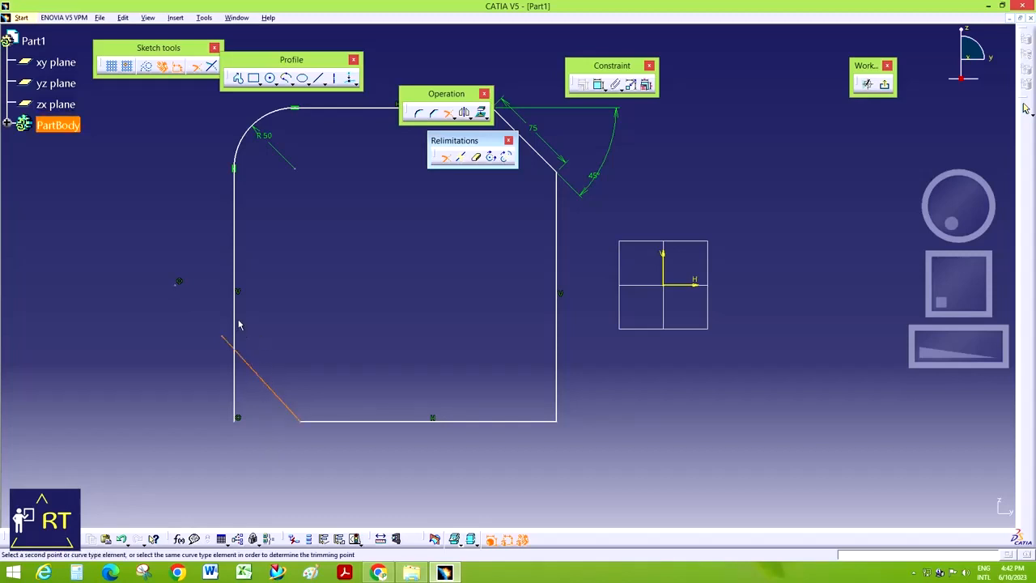
click(237, 304)
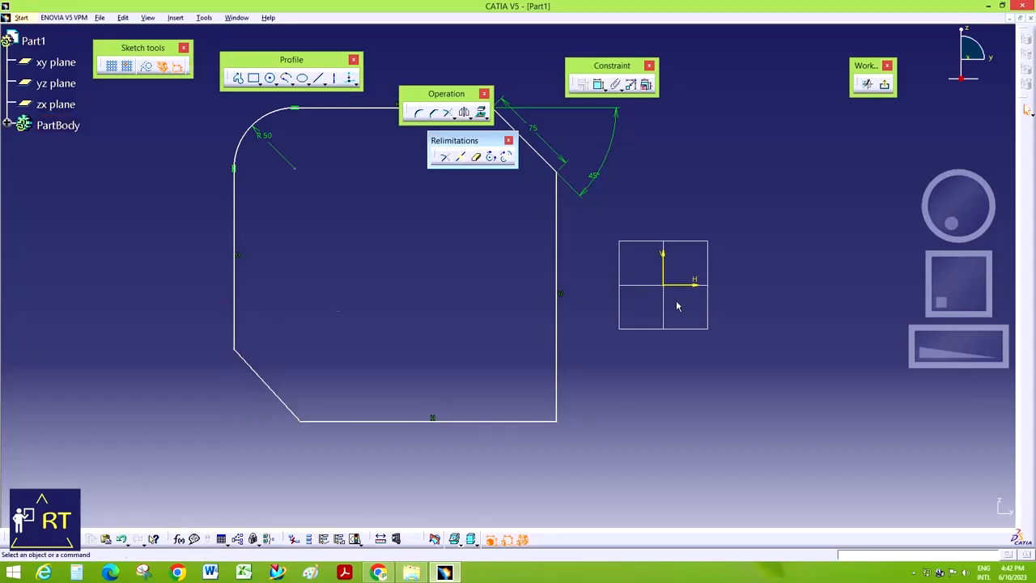
- Break the profile's top side near its middle and remove the segment next to the chamfer with Quick Trim
drag(943, 336, 906, 346)
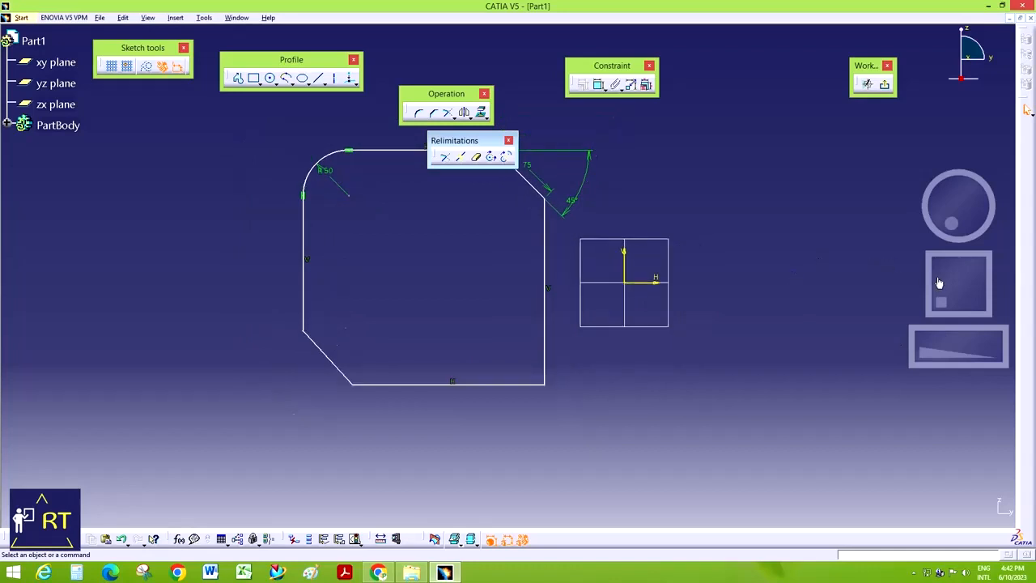
drag(939, 282, 923, 291)
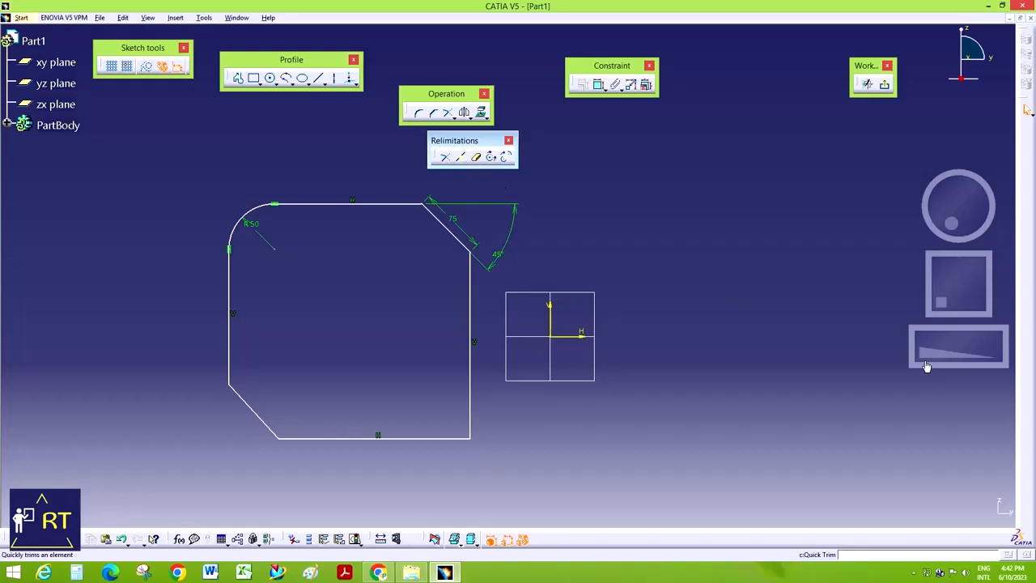
drag(940, 351, 987, 341)
drag(959, 278, 1008, 297)
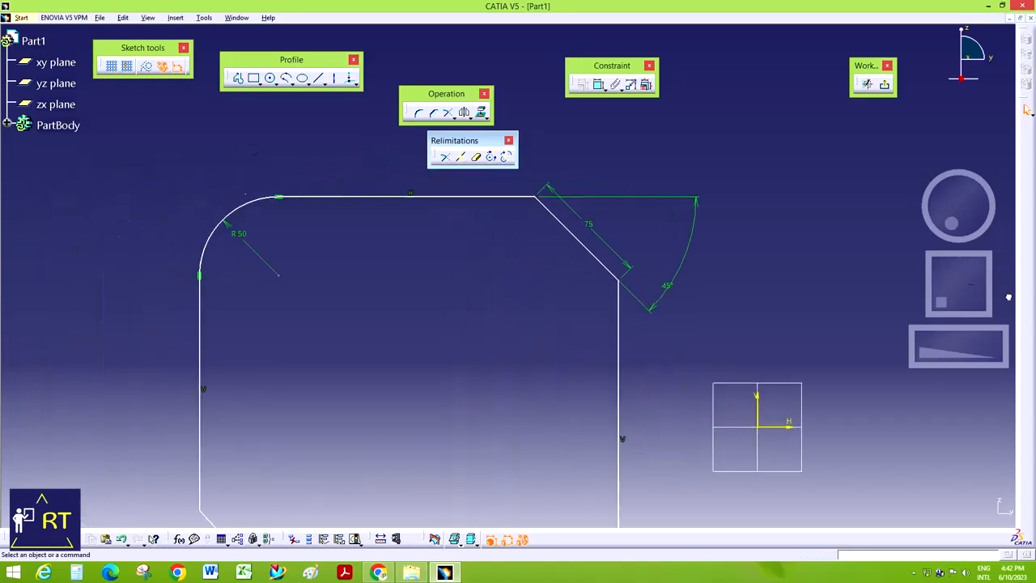
click(478, 159)
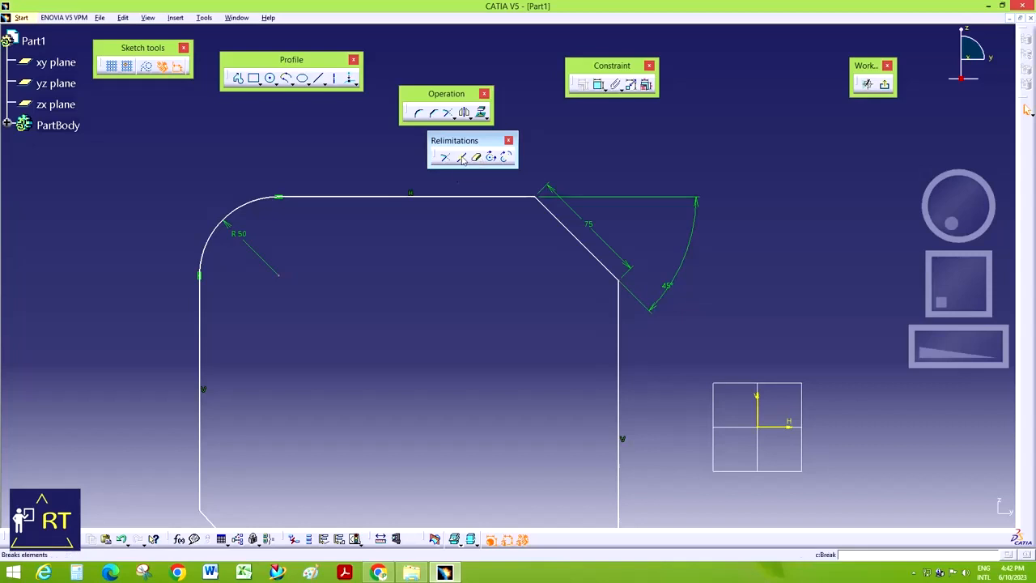
click(412, 200)
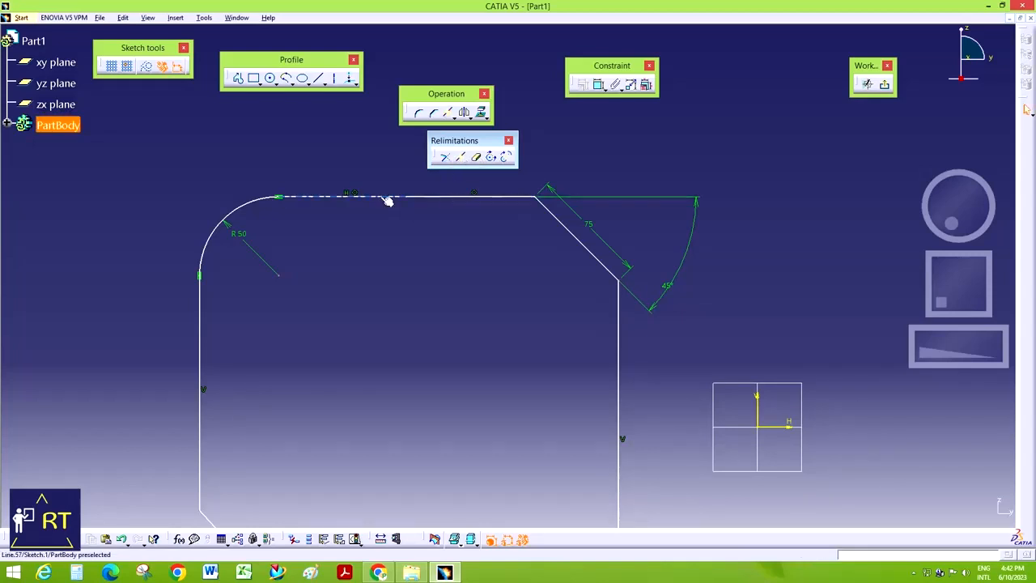
click(478, 159)
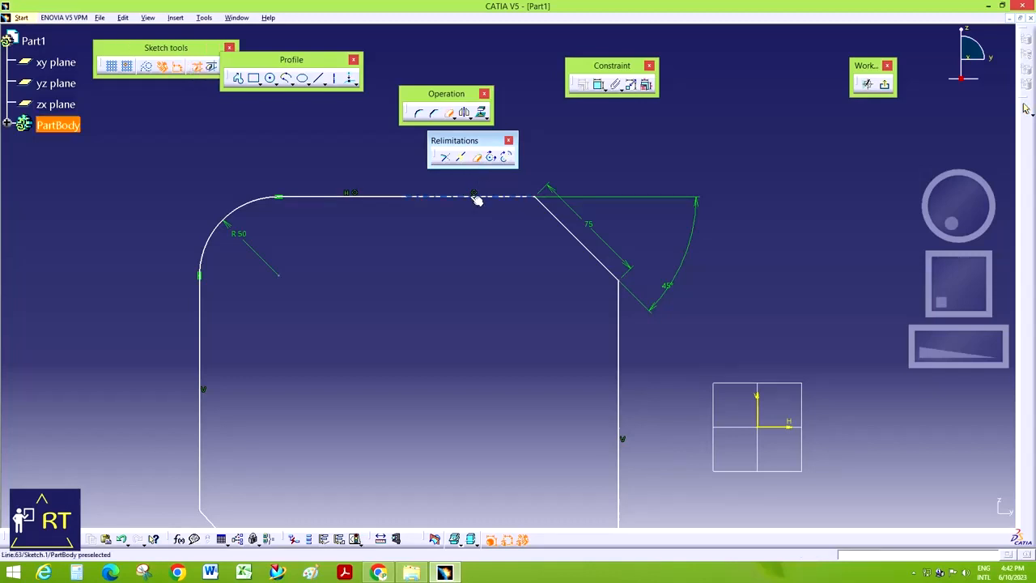
click(478, 198)
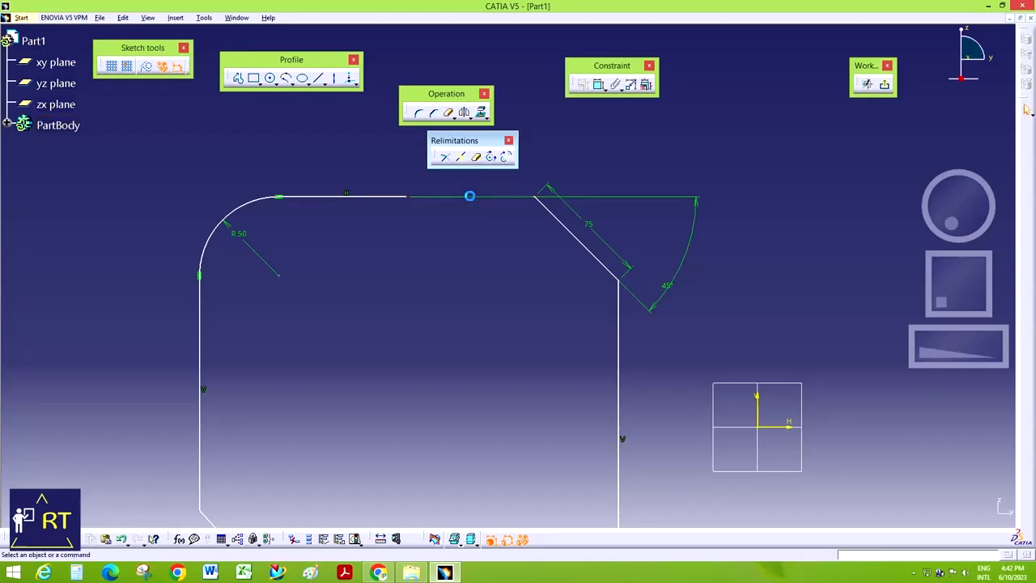
- Remove the 45° chamfer line with Quick Trim, converting its length constraint into a distance, and undo back to the unbroken top edge
click(563, 226)
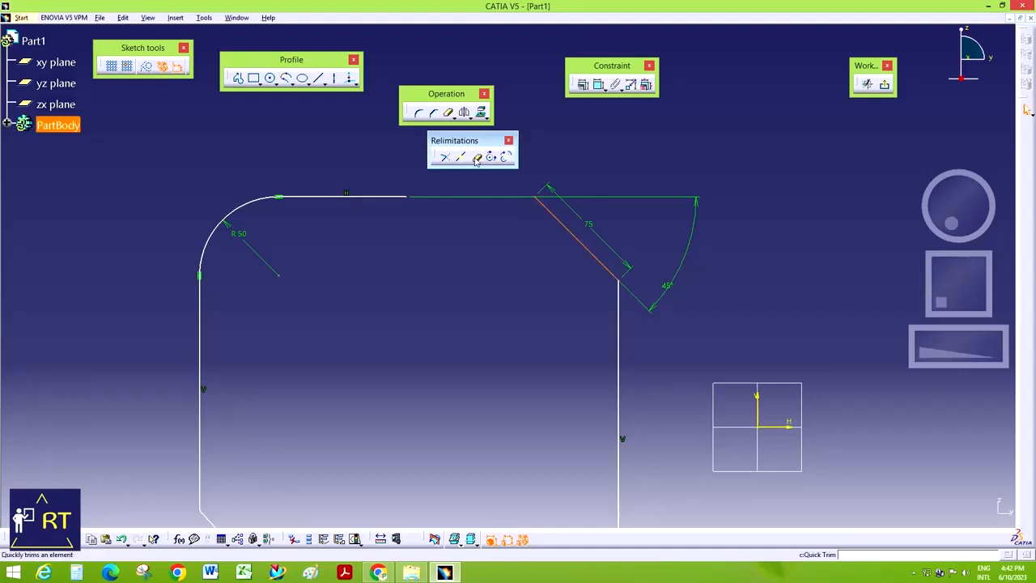
click(585, 244)
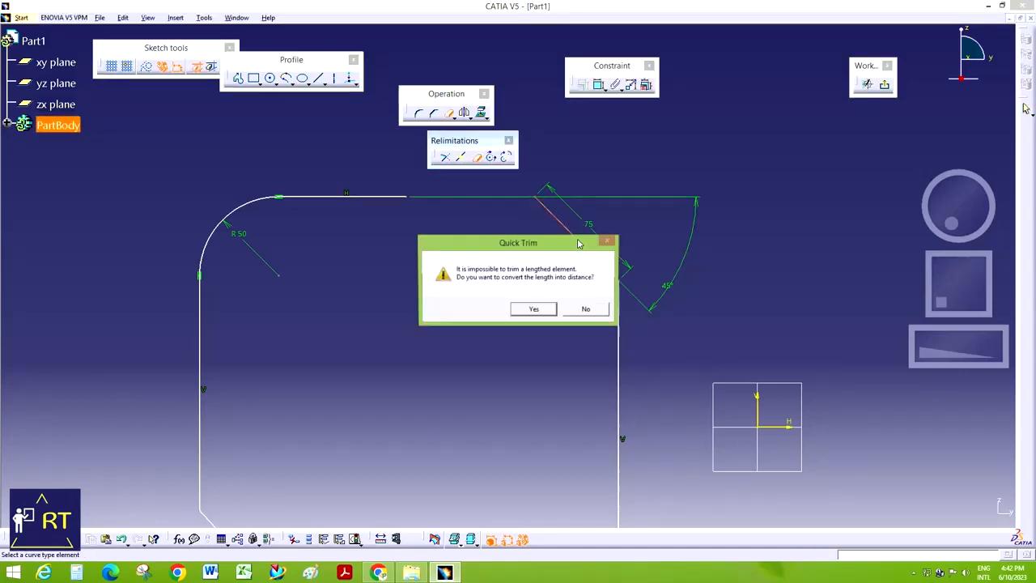
click(544, 311)
click(476, 157)
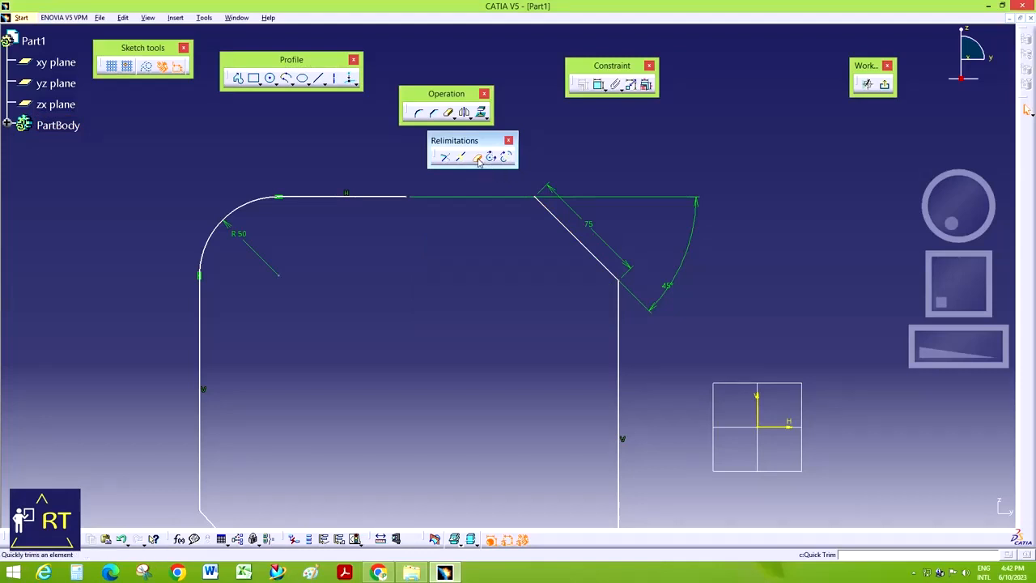
click(585, 245)
click(547, 310)
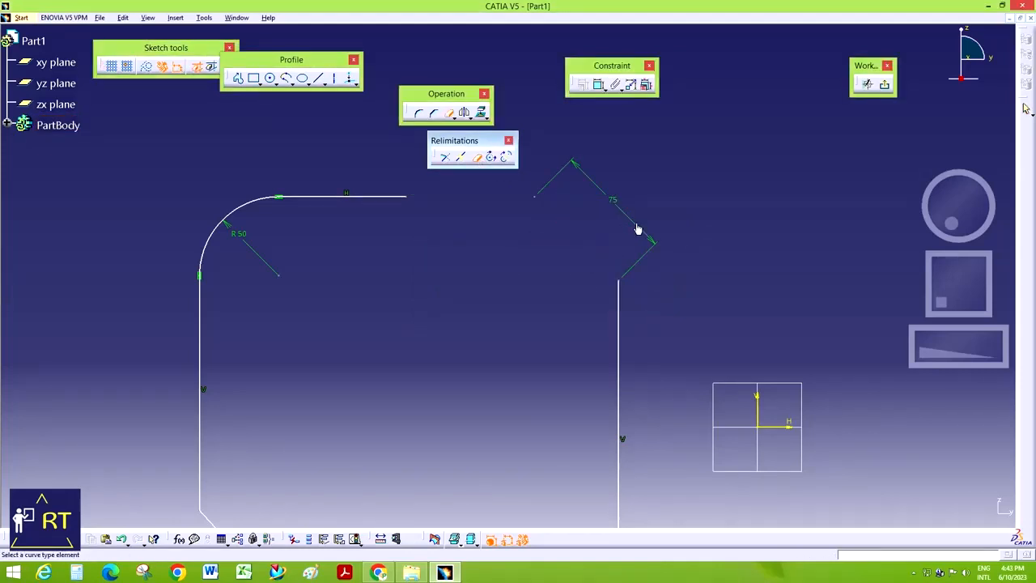
click(478, 158)
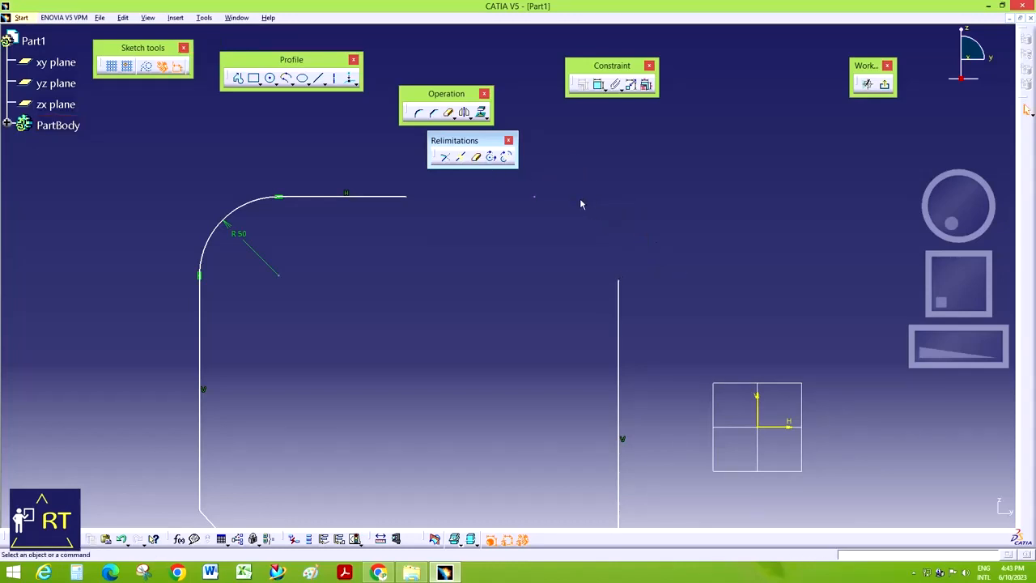
key(ctrl+z)
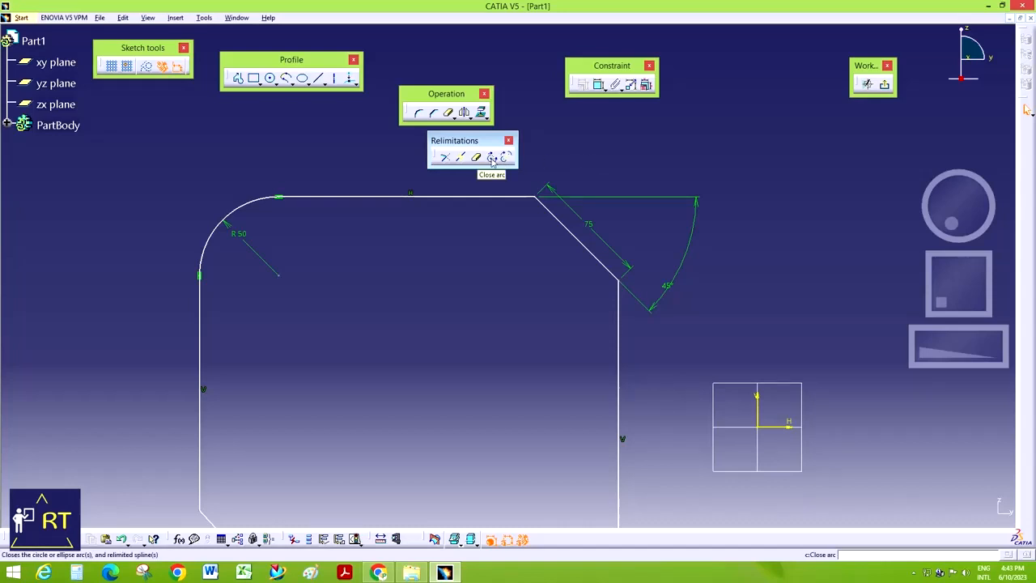
- Complete the R 50 corner arc into a full circle with Close Arc and undo it
click(491, 158)
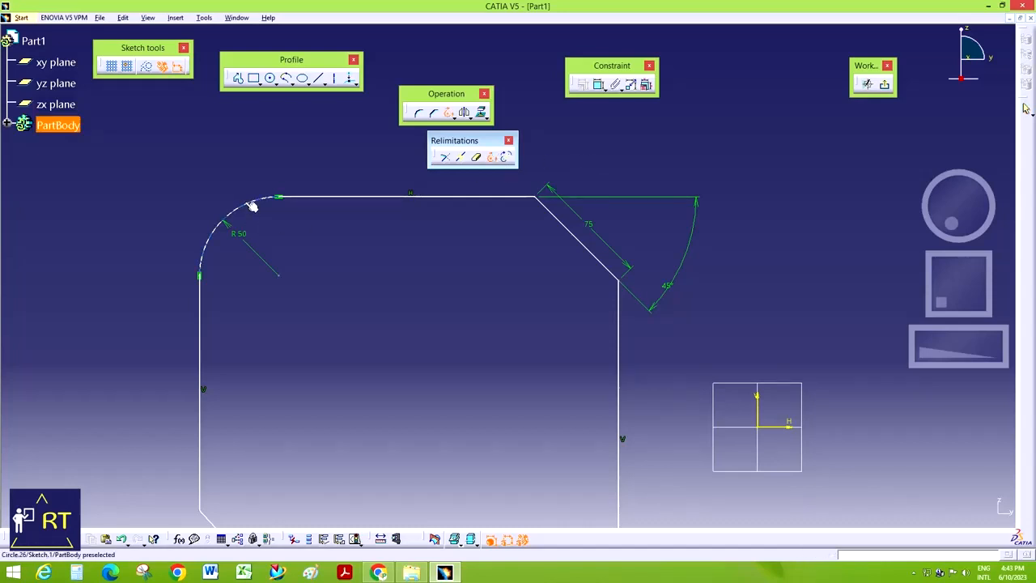
click(252, 206)
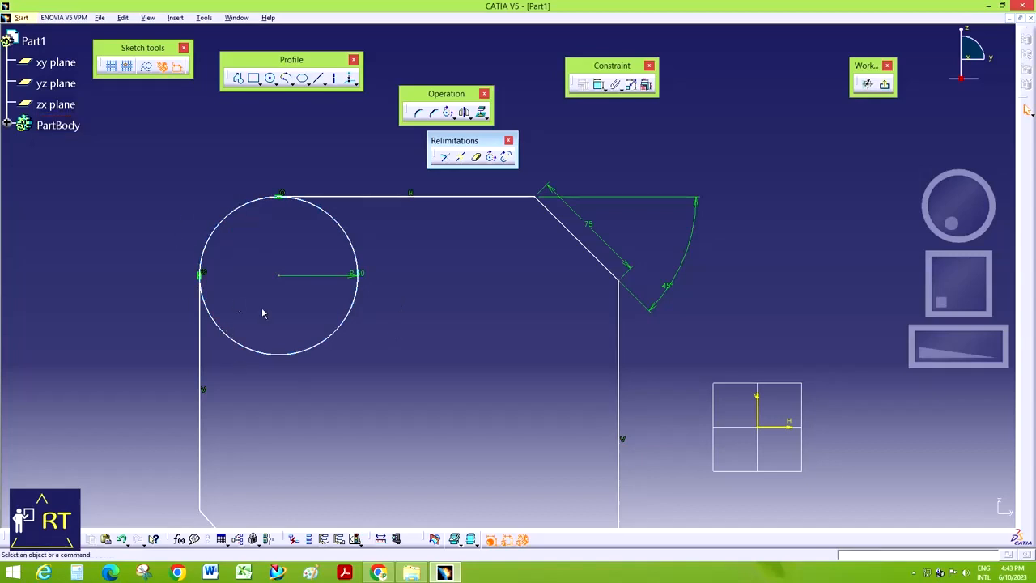
key(ctrl+z)
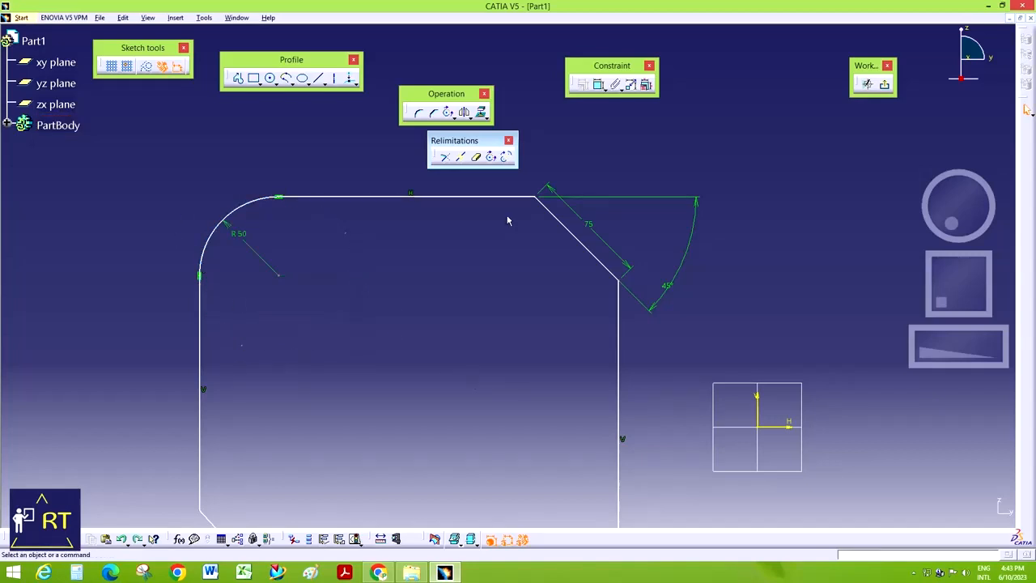
- Replace the R 50 corner arc with its complementary arc using Complement, and undo it
click(507, 158)
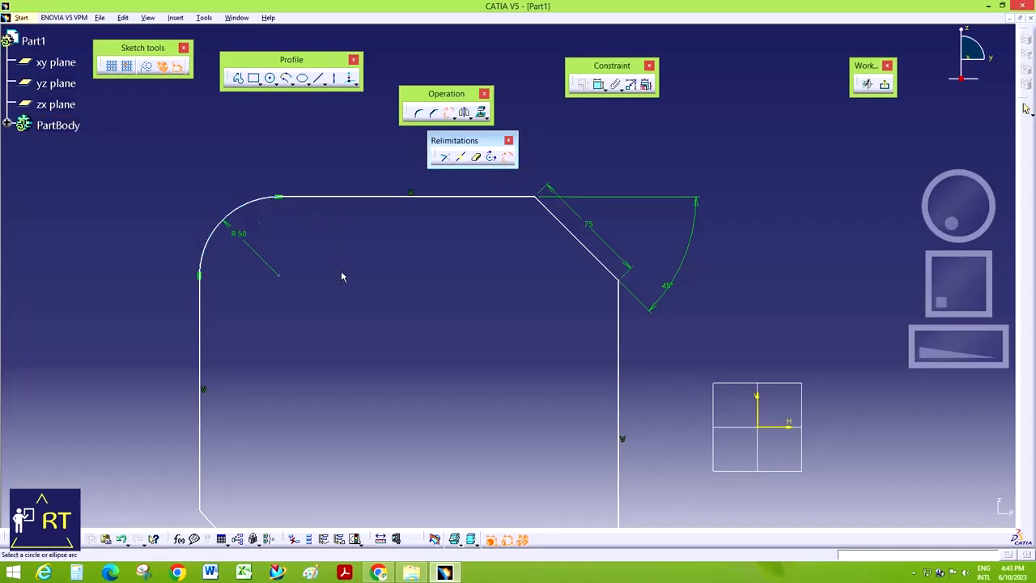
click(245, 210)
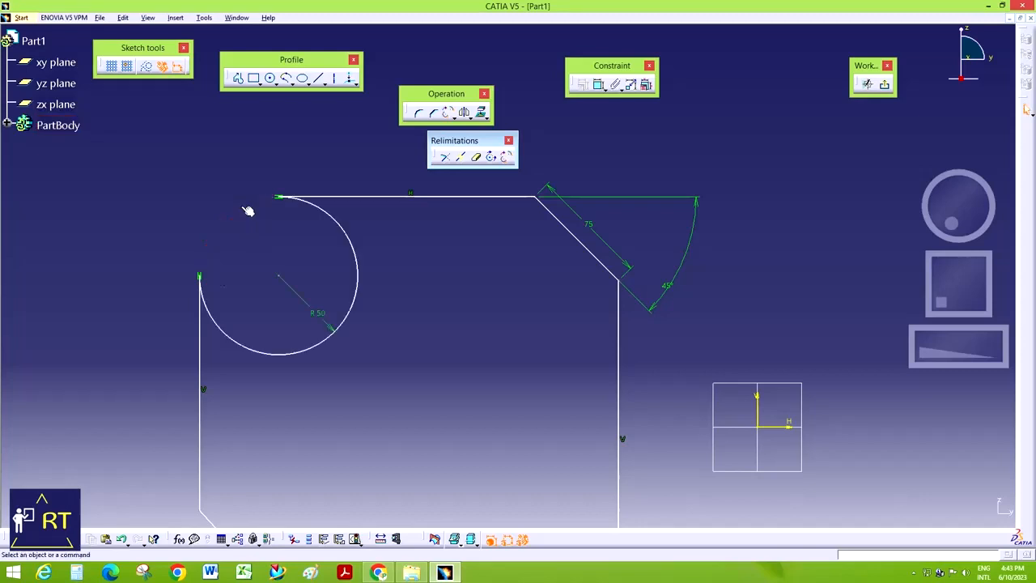
key(ctrl+z)
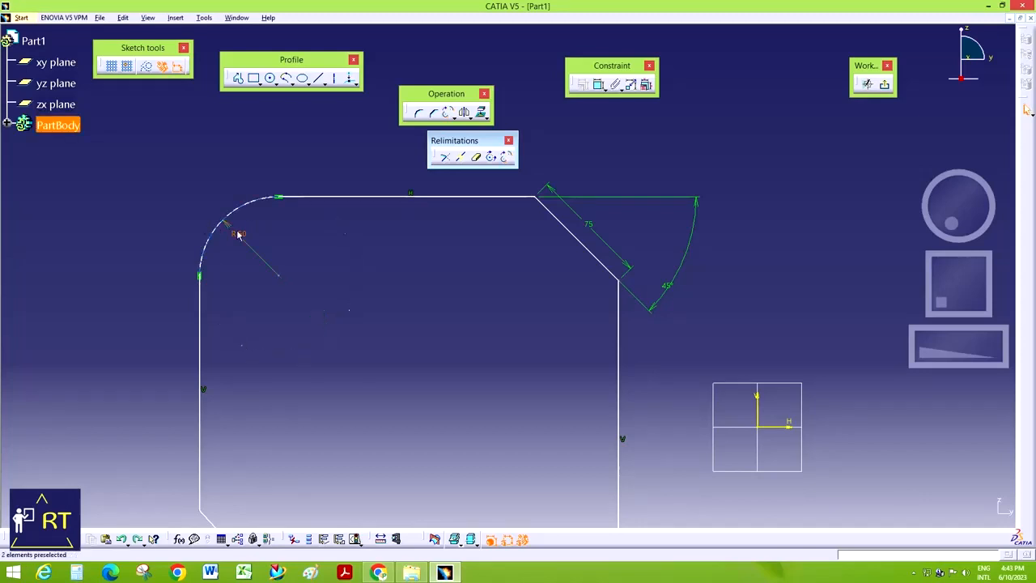
- Close the Relimitations tools and detach the Transformation tools as a floating set beneath the Operation tools
click(508, 140)
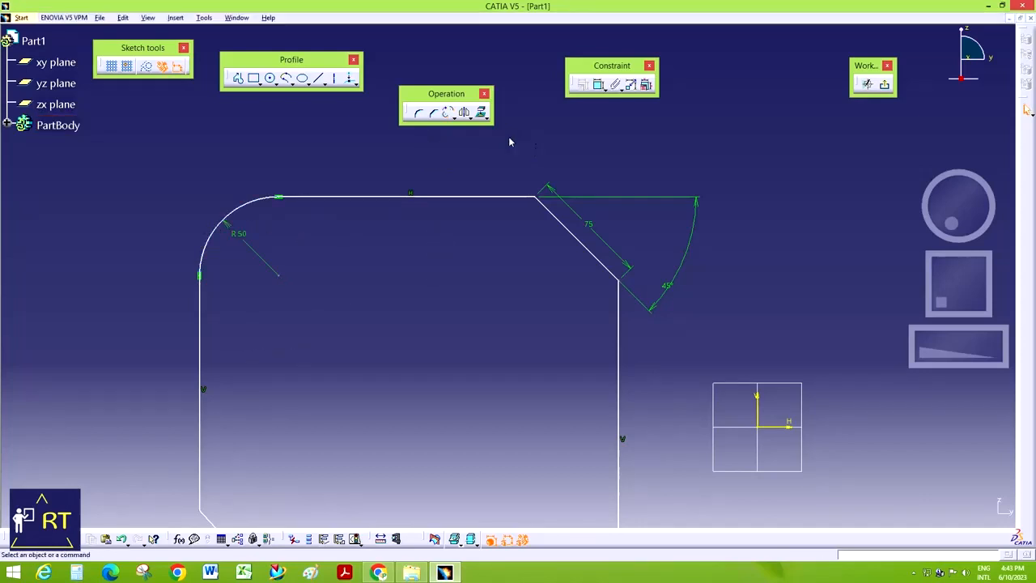
click(471, 117)
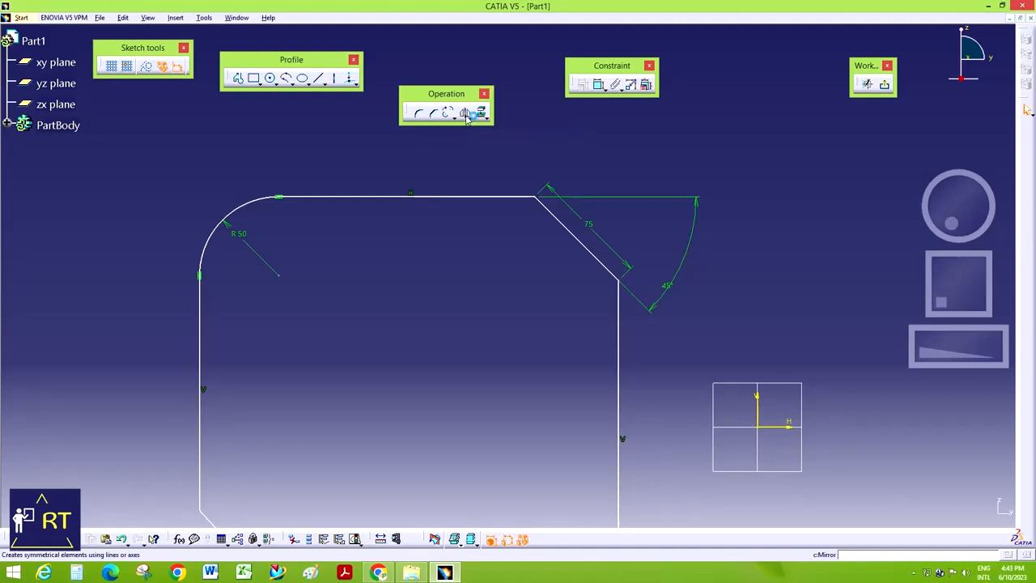
click(468, 114)
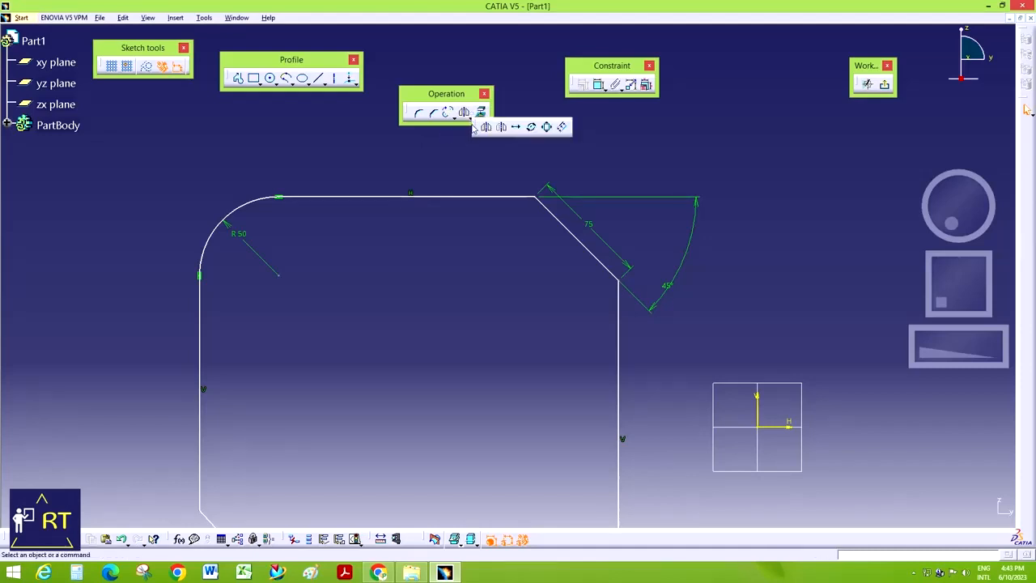
drag(476, 123, 404, 140)
- Mirror the entire profile about the sketch's vertical axis, keeping the original, and undo the mirrored copy
ctrl+middle_drag(928, 324, 888, 365)
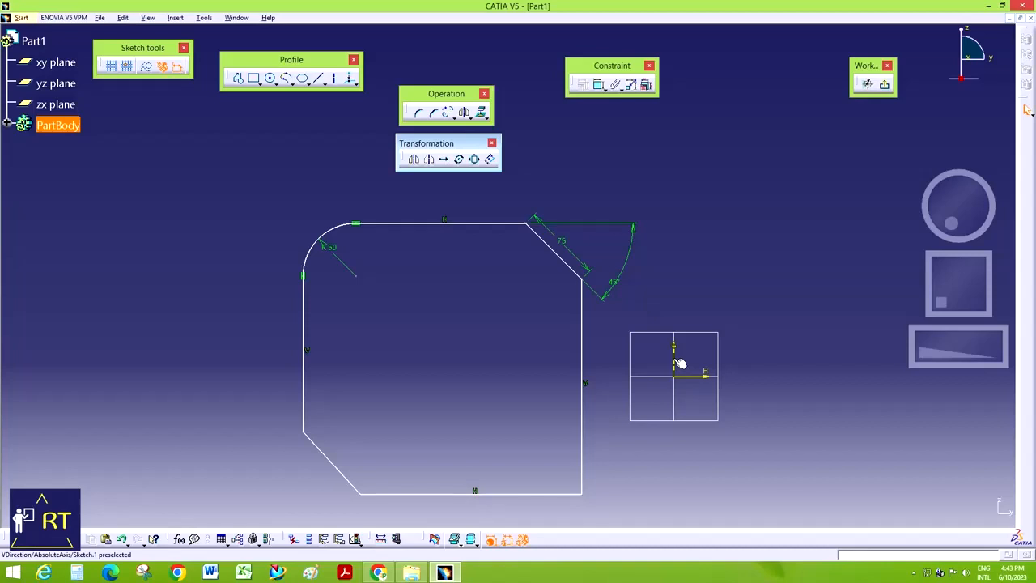
click(414, 158)
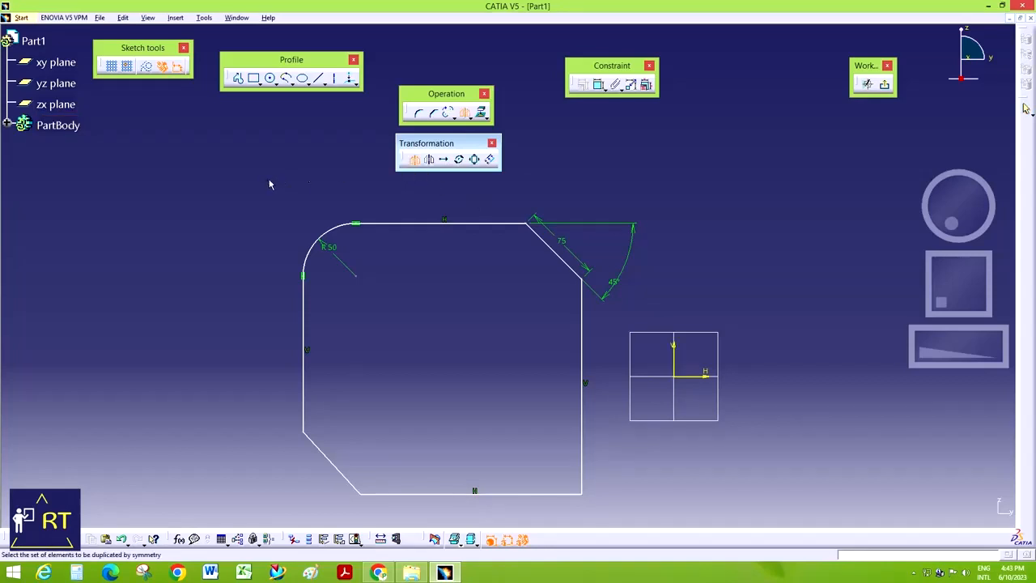
mouse_move(603, 461)
mouse_down()
mouse_move(636, 500)
mouse_move(618, 513)
mouse_up()
click(674, 353)
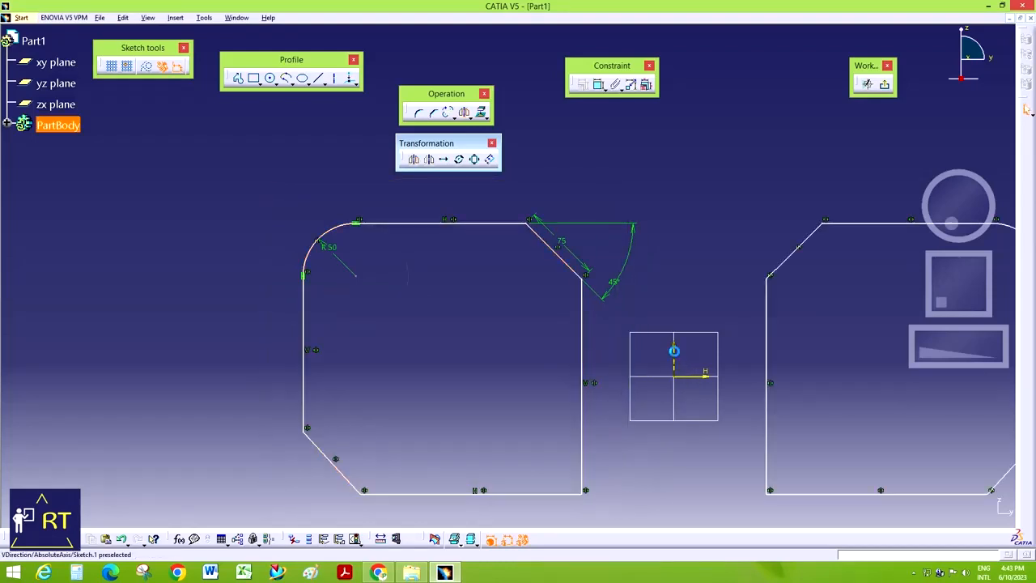
drag(970, 351, 914, 348)
drag(974, 307, 928, 293)
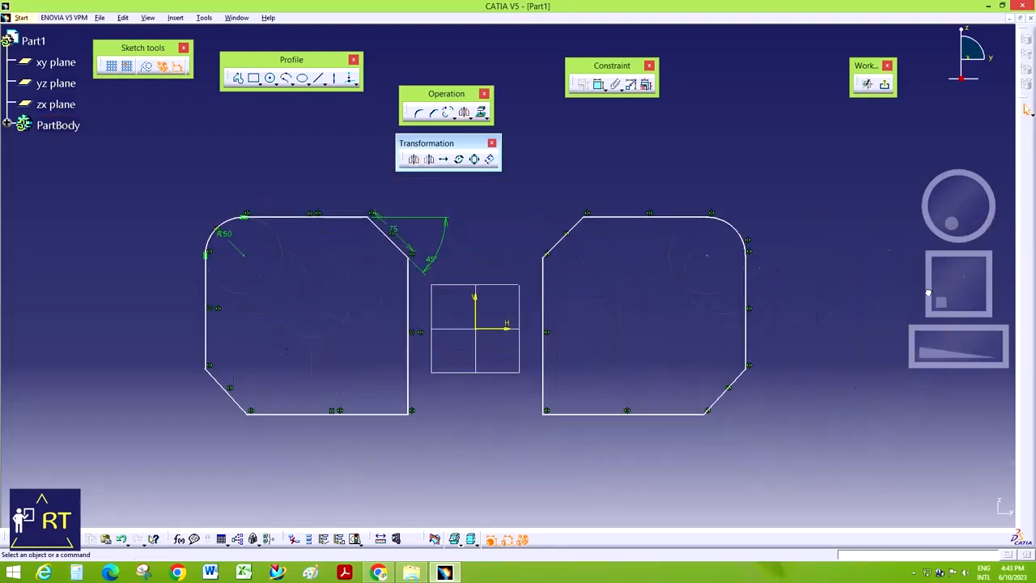
key(ctrl+z)
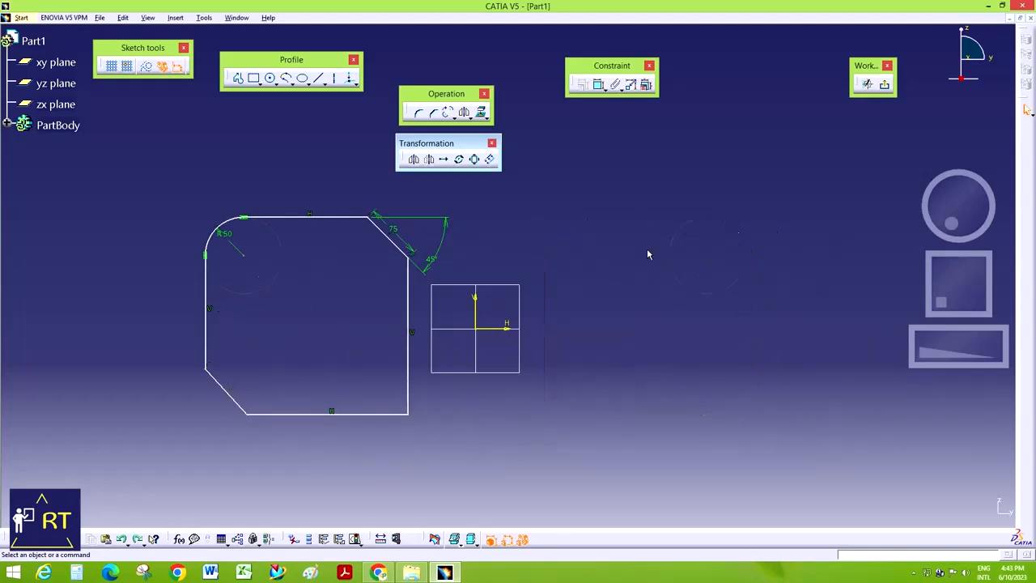
- Move the entire profile across the sketch's vertical axis with Symmetry, and undo the move
click(432, 160)
drag(176, 183, 446, 461)
click(475, 312)
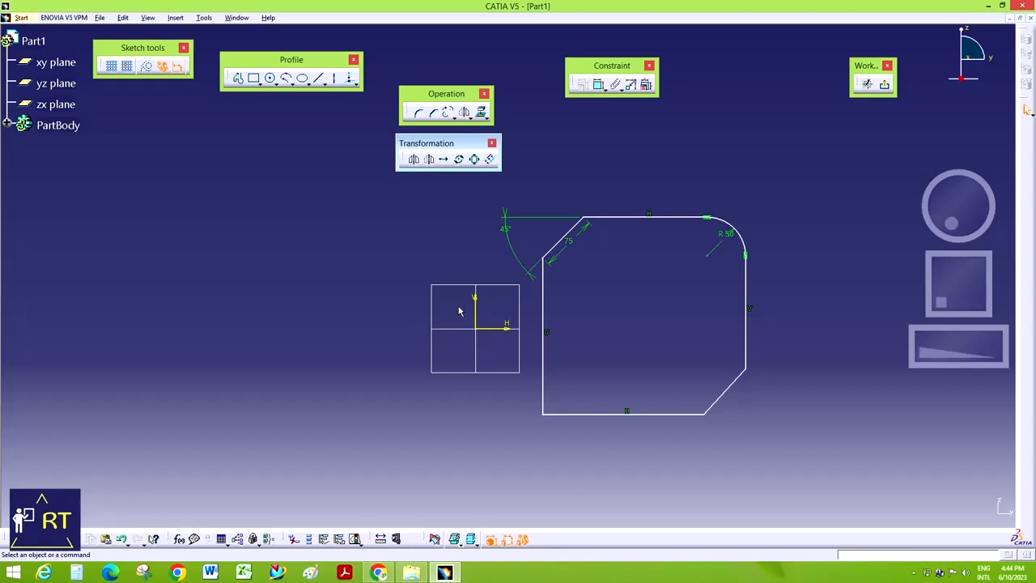
key(ctrl+z)
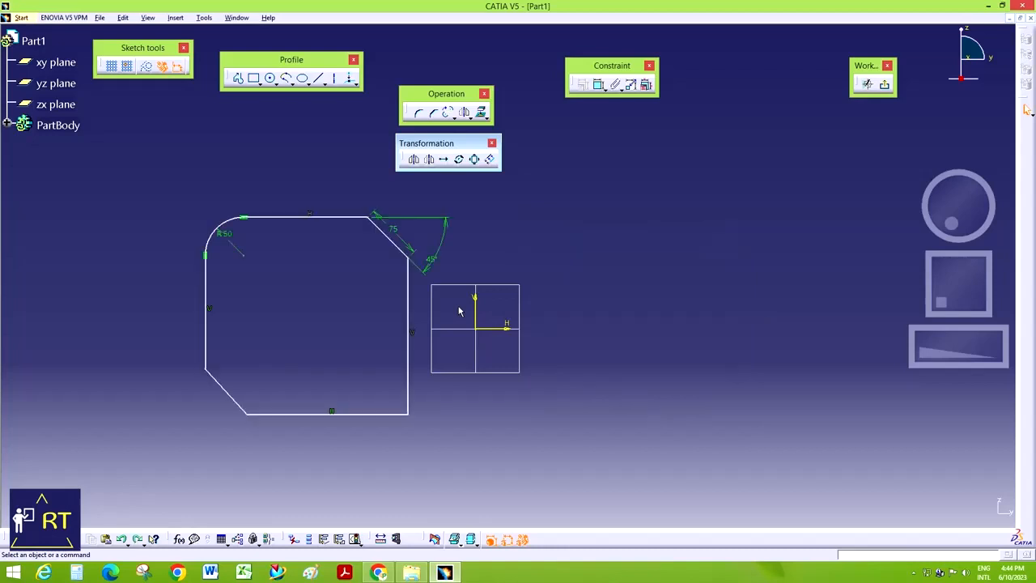
drag(915, 351, 944, 348)
drag(951, 288, 966, 288)
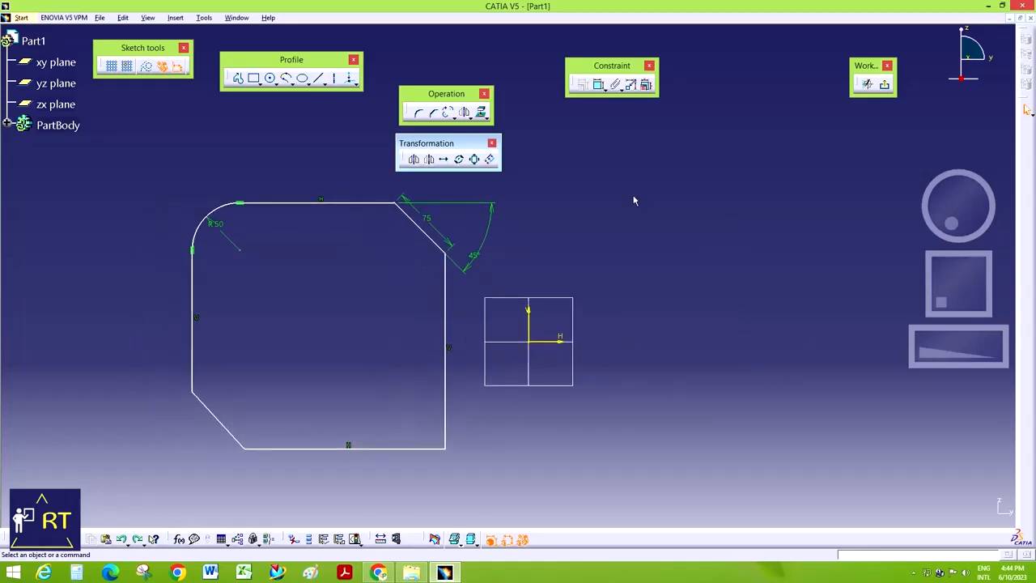
click(446, 161)
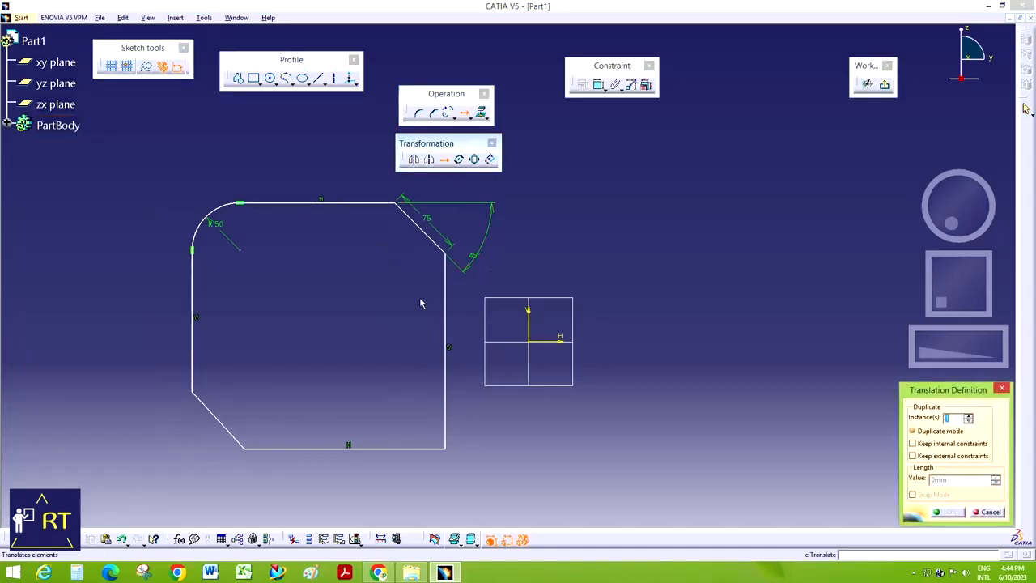
drag(920, 395, 665, 212)
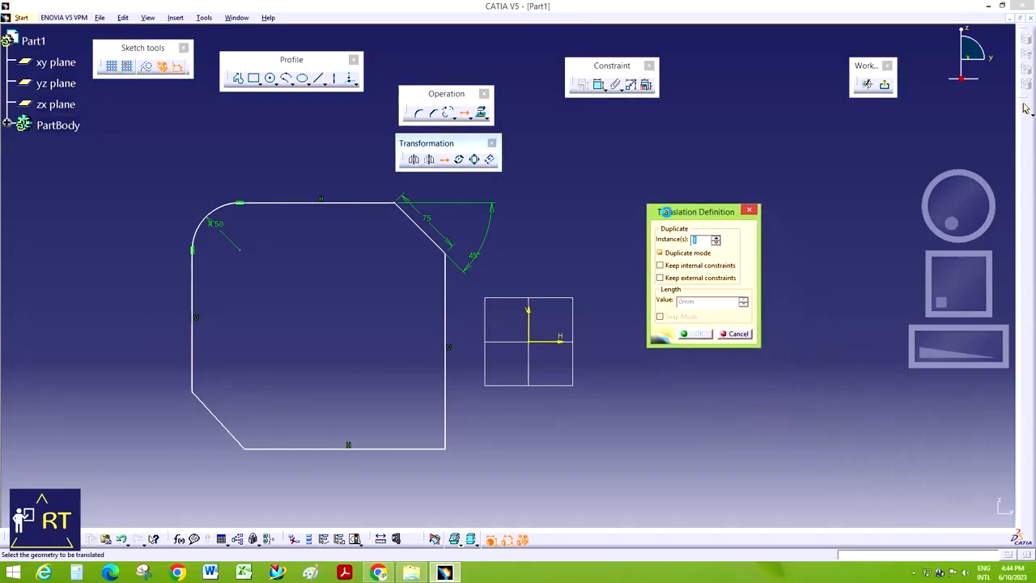
click(734, 333)
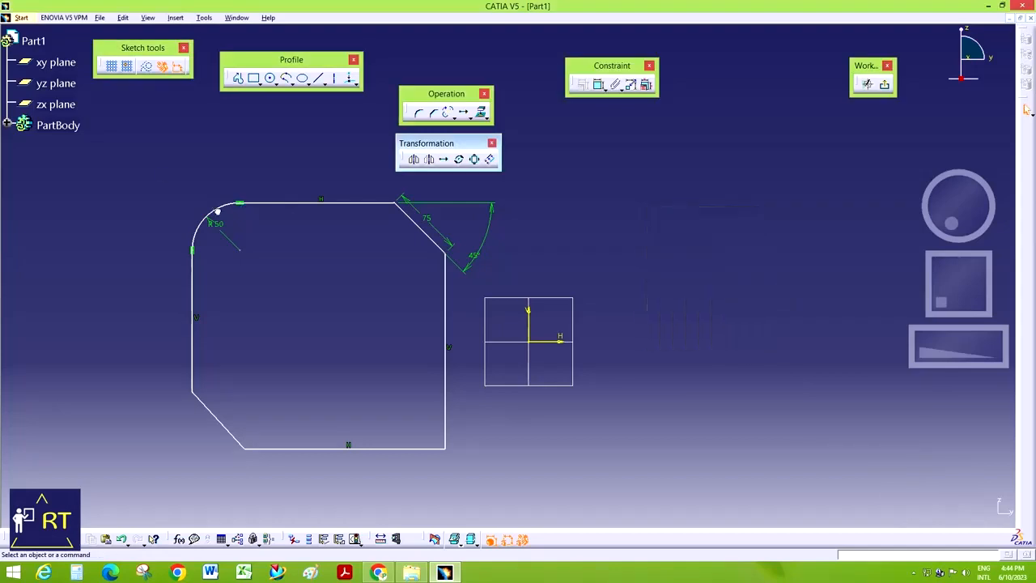
- Delete the whole chamfered profile with its constraints and sketch a single horizontal line on the negative H side, above the H axis
drag(164, 173, 531, 467)
key(Delete)
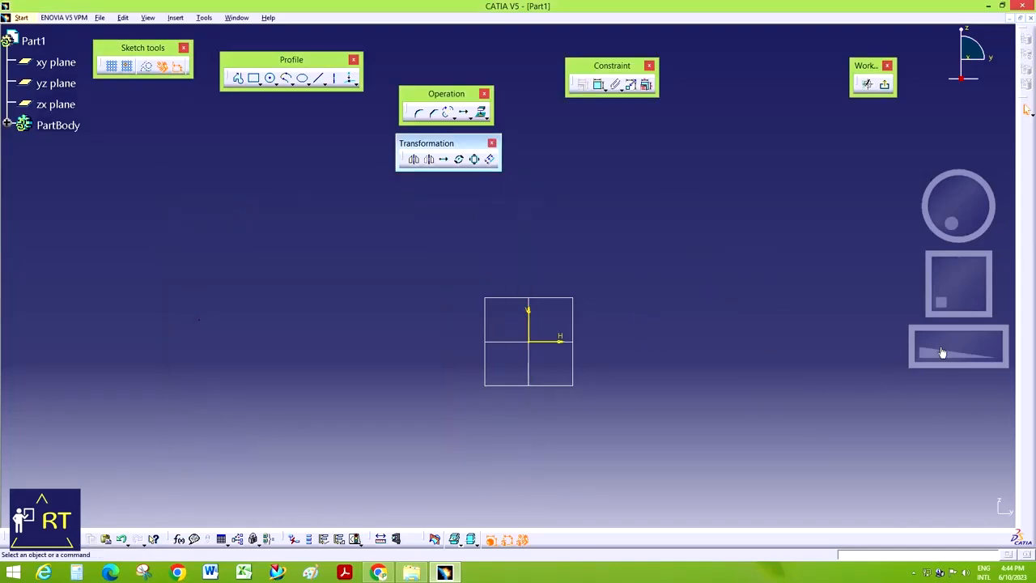
click(238, 78)
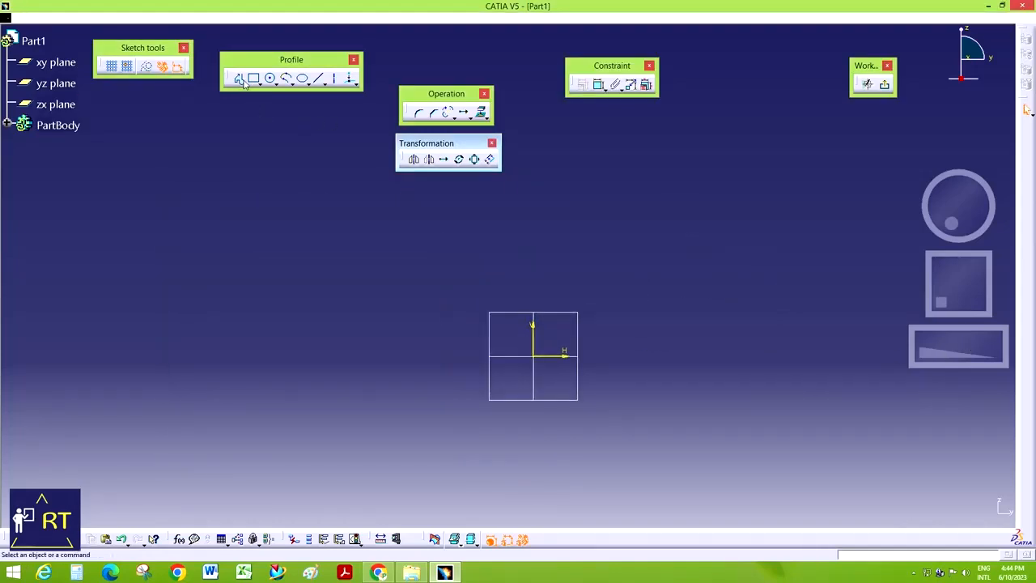
click(254, 314)
click(467, 313)
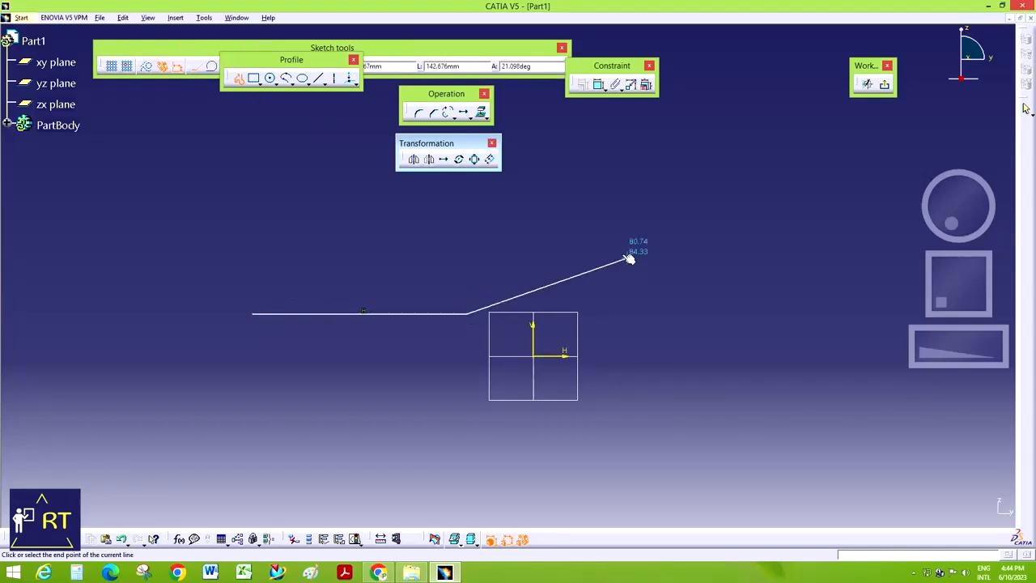
key(Escape)
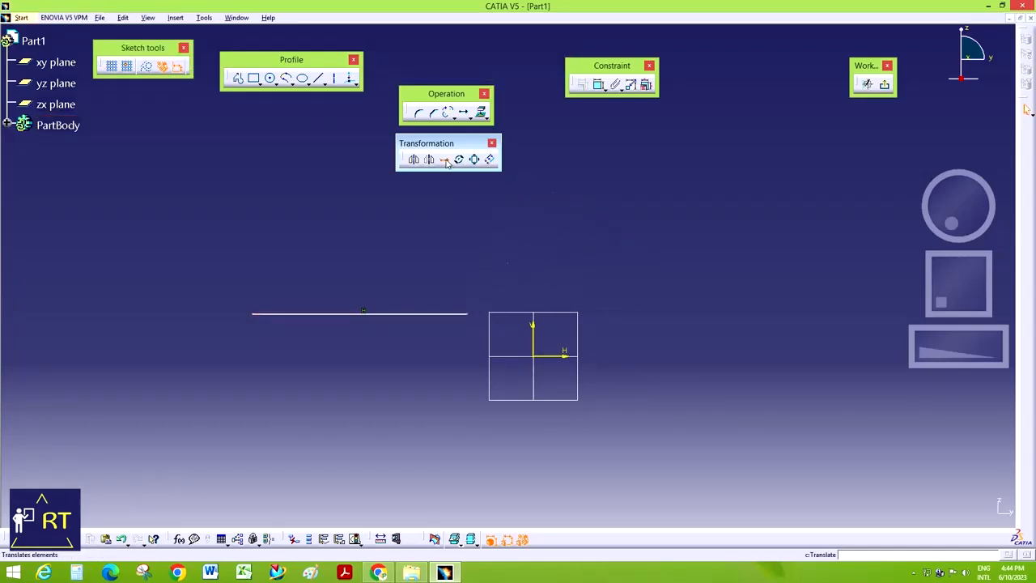
- Try to duplicate the horizontal line upward with Translate, using 2 instances and a start point just above the line
click(445, 160)
click(434, 314)
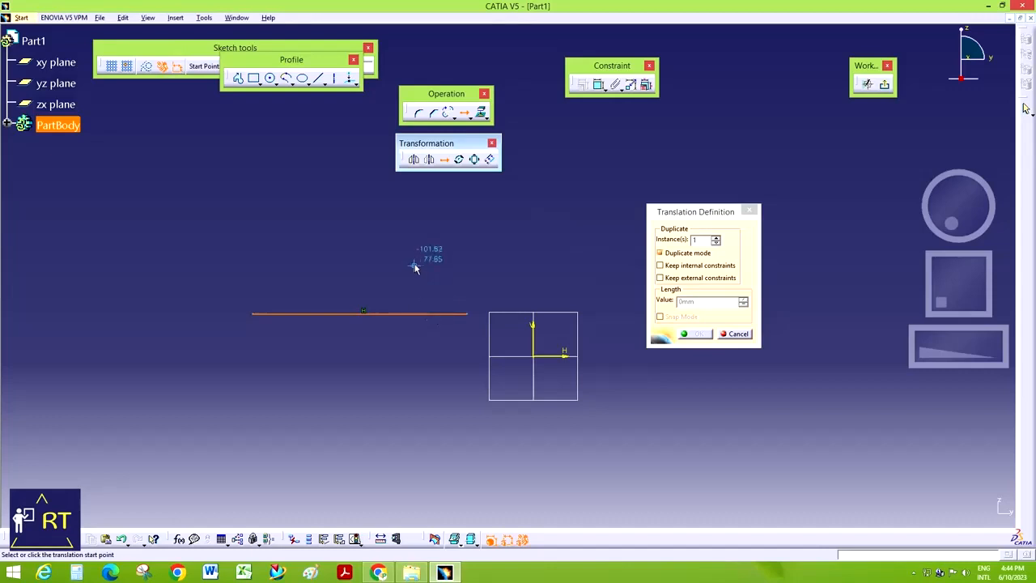
click(715, 237)
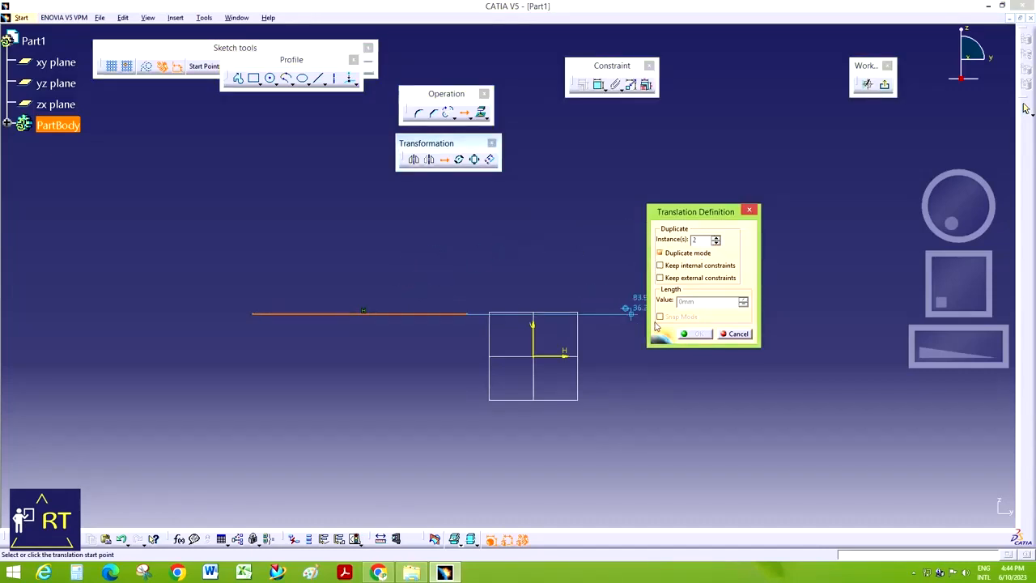
click(455, 281)
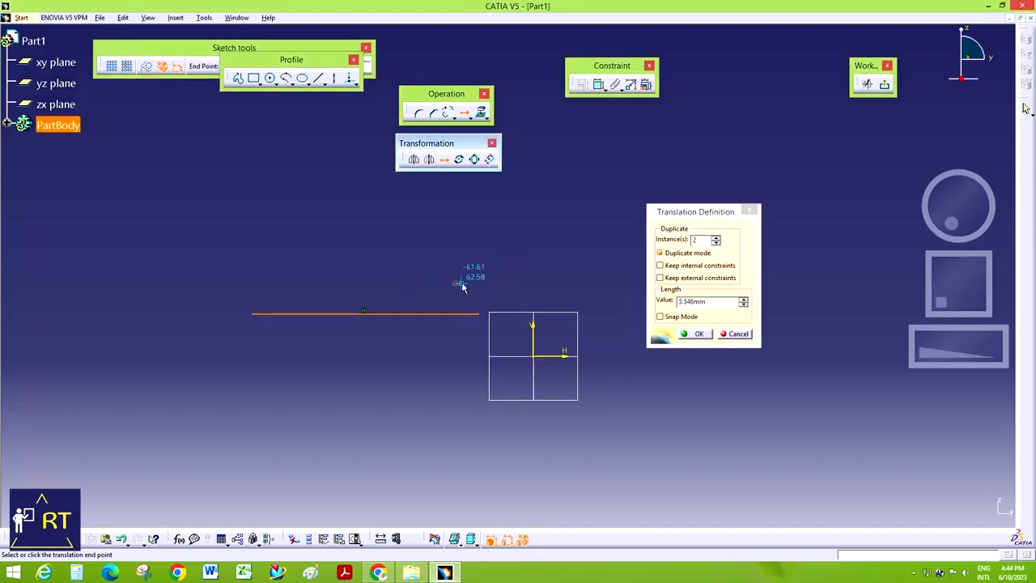
click(448, 242)
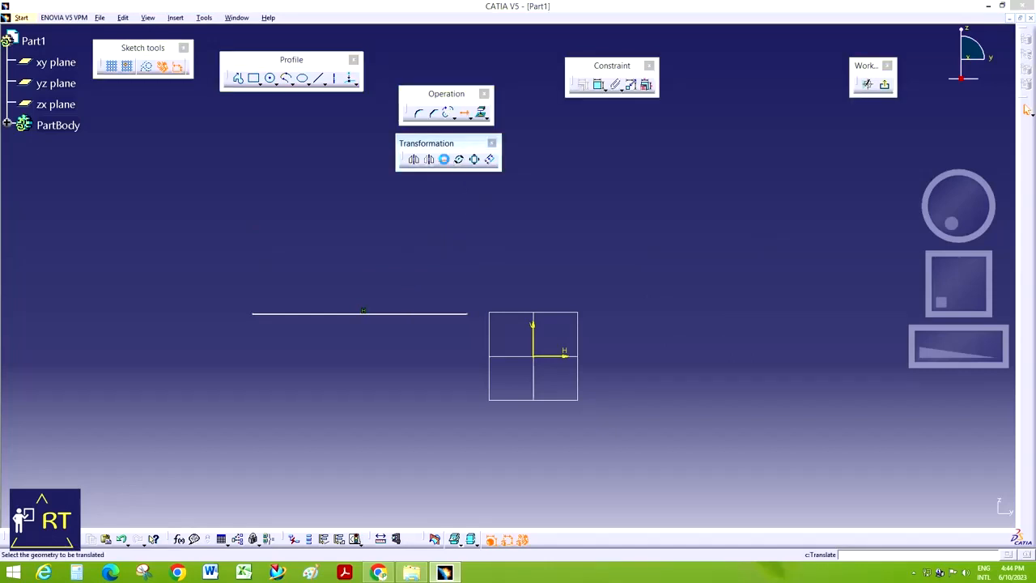
- Try to duplicate the horizontal line's endpoint near the sketch origin with Translate, using 3 instances
click(448, 159)
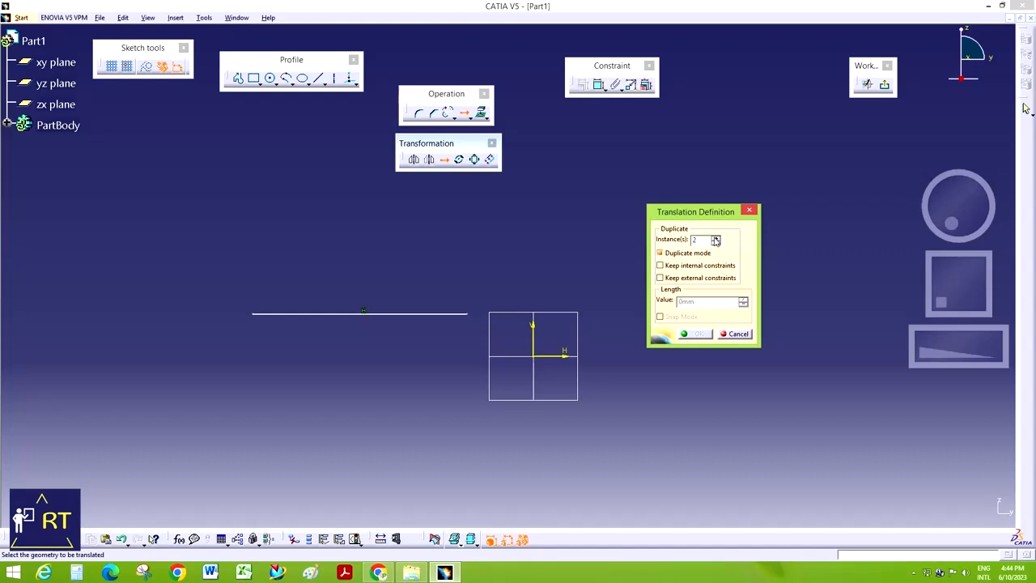
click(468, 315)
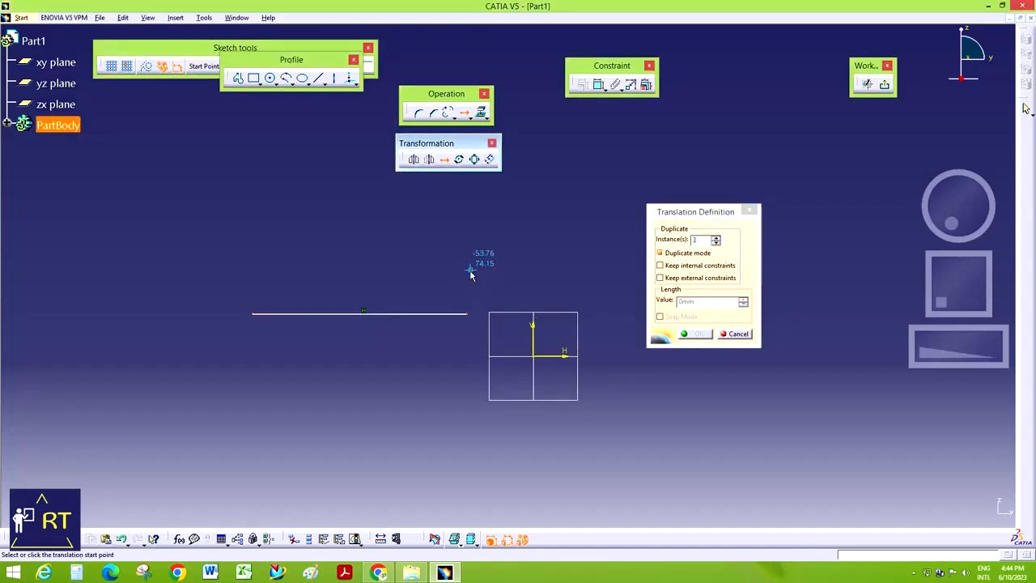
click(406, 314)
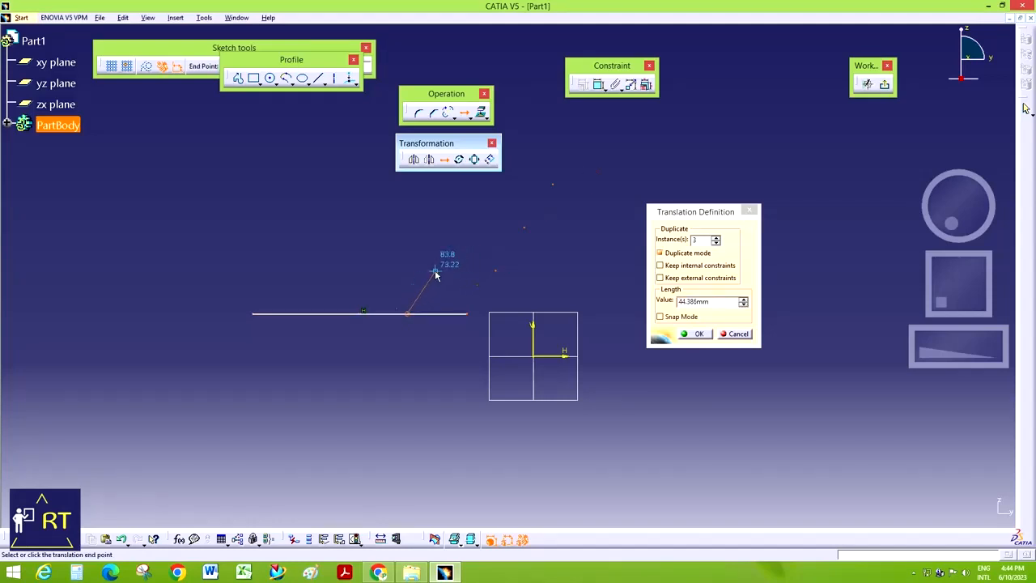
click(371, 283)
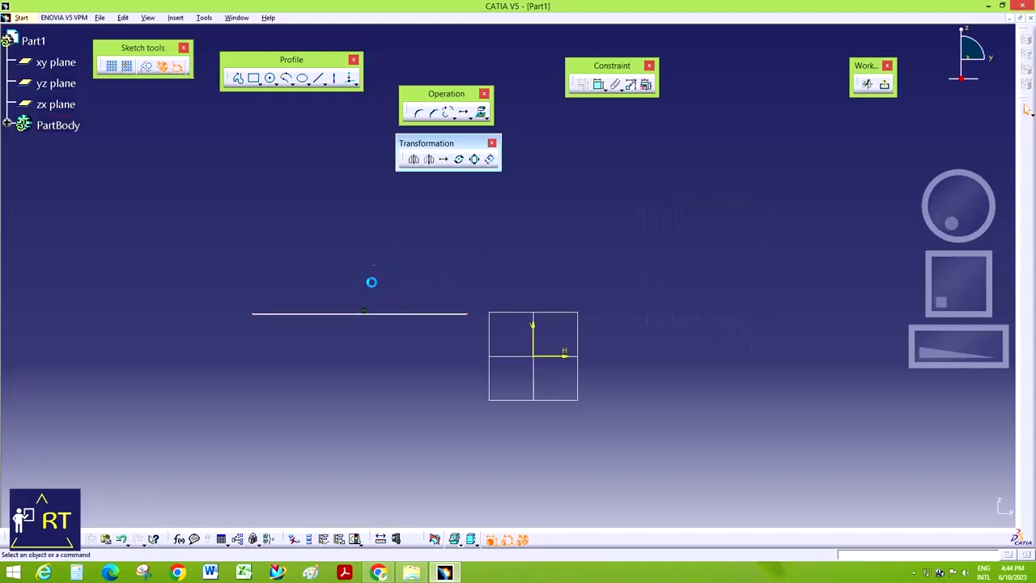
- Duplicate the whole horizontal line straight upward with Translate, using 3 instances and a 20 mm length from its endpoint nearest the origin
drag(230, 288, 494, 349)
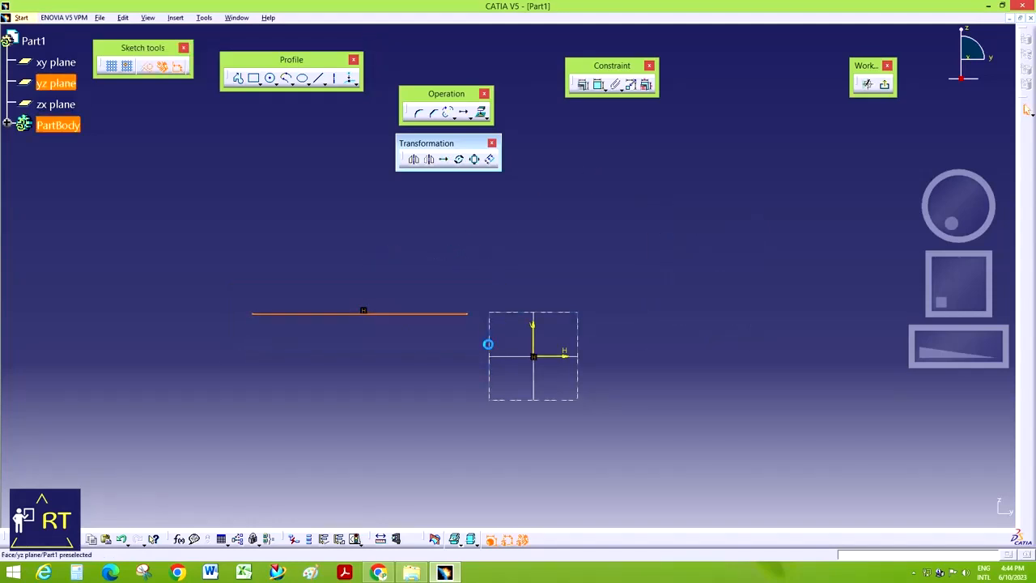
click(450, 161)
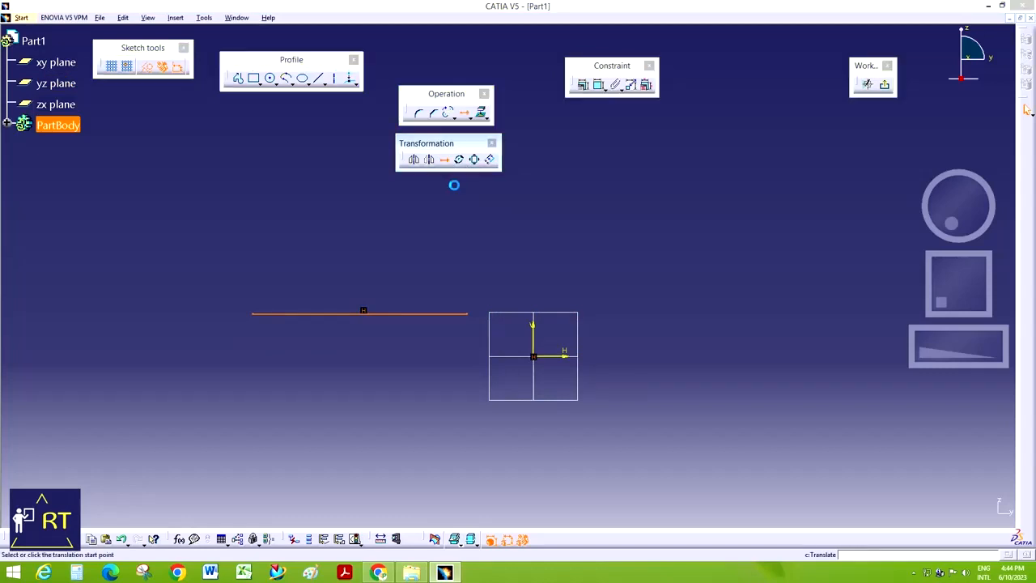
click(467, 314)
click(715, 236)
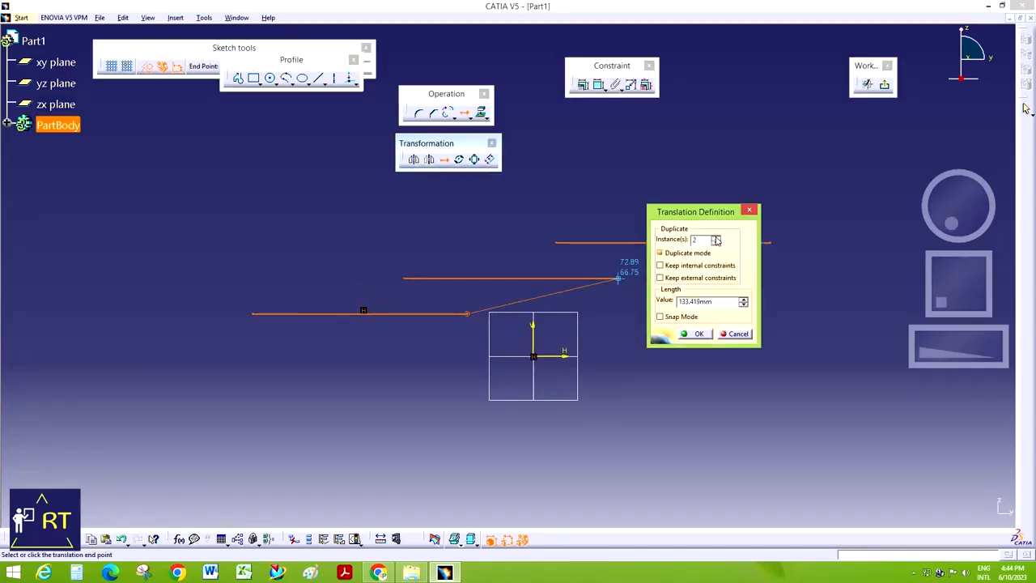
click(715, 237)
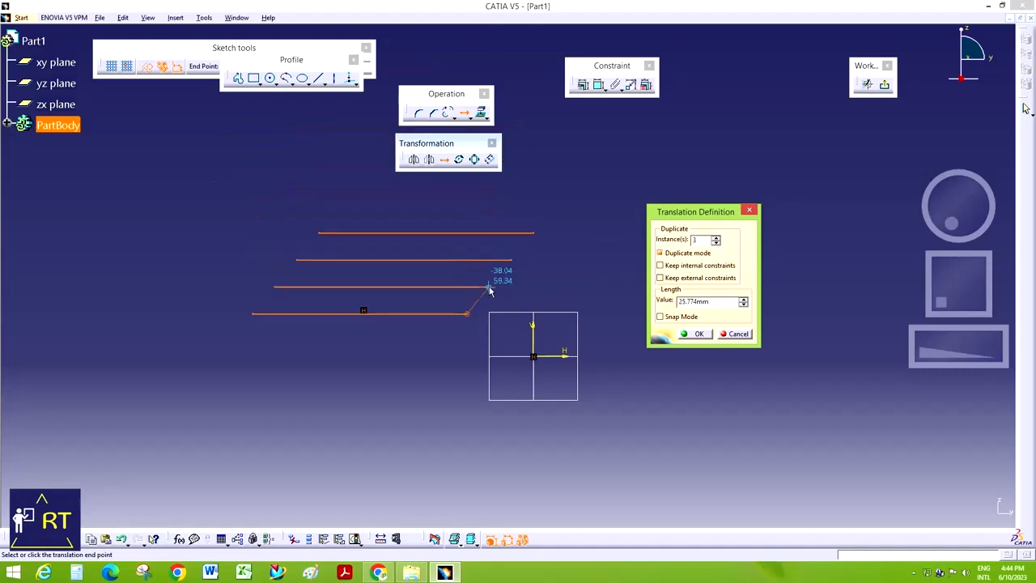
middle_drag(763, 317, 716, 446)
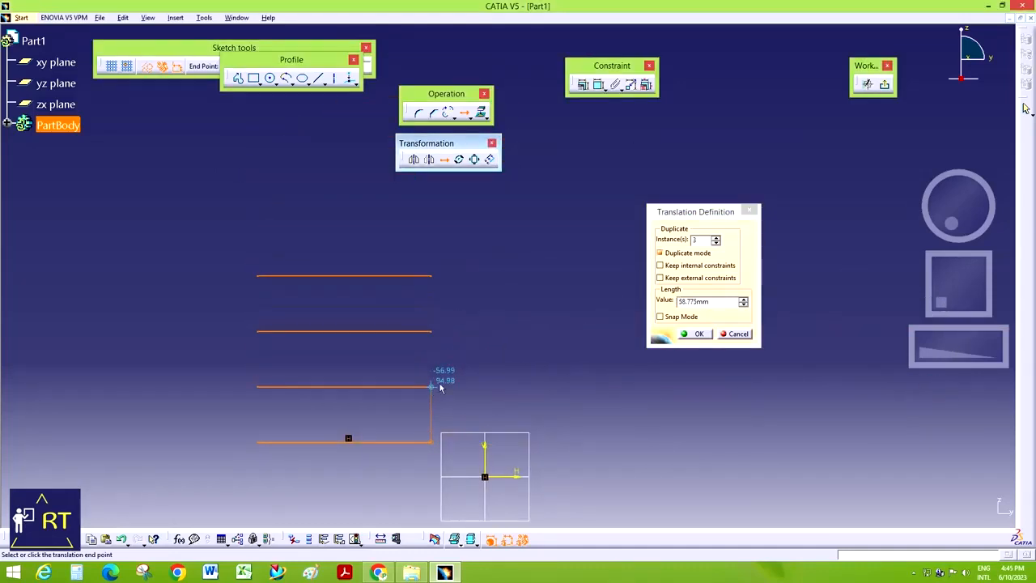
click(697, 302)
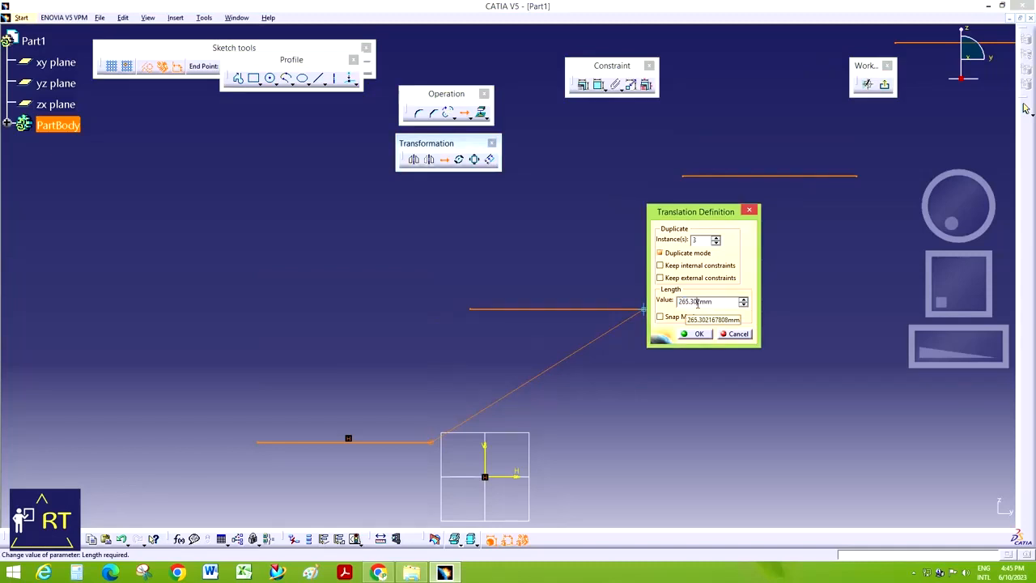
double_click(697, 302)
text(20)
key(Return)
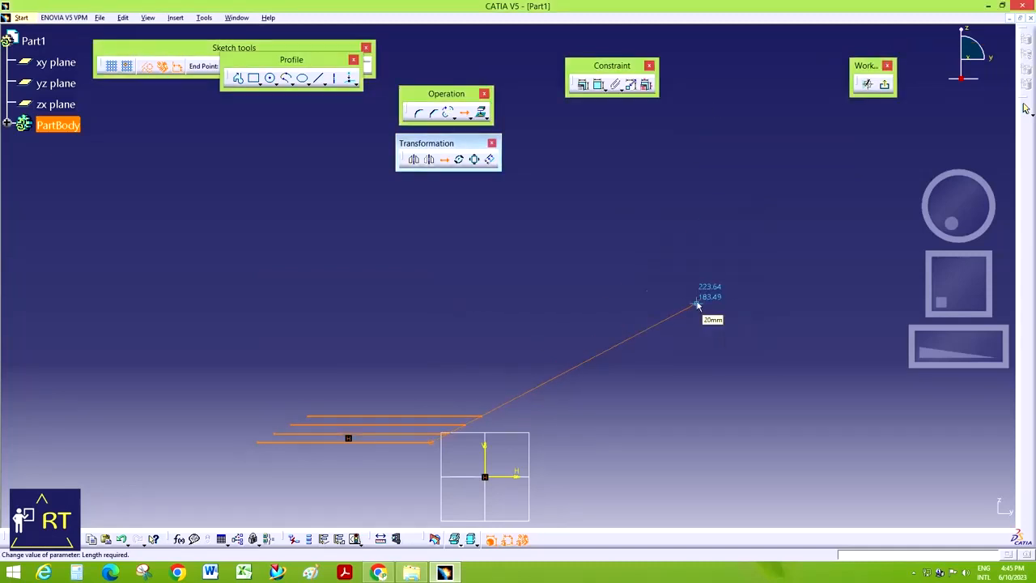
click(432, 374)
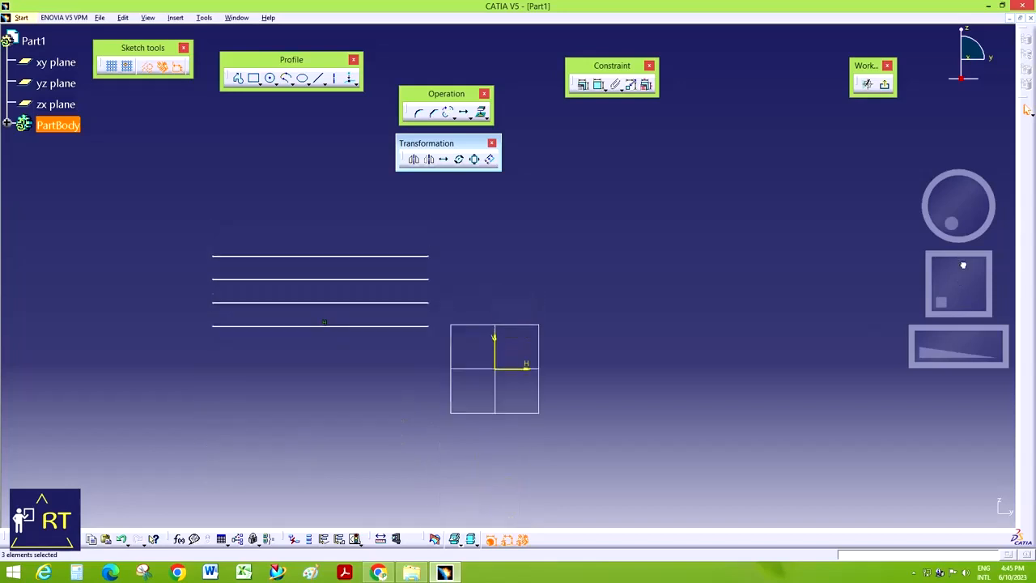
- Try rotating all four parallel lines 20 degrees about the lowest line's left endpoint, with duplicate mode turned off
drag(963, 265, 961, 278)
drag(925, 346, 950, 346)
click(751, 330)
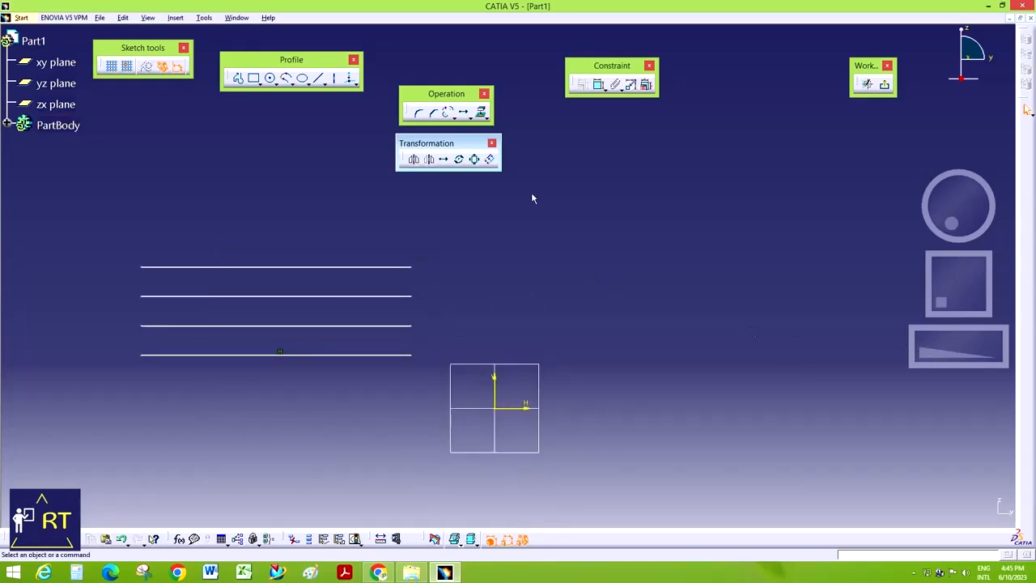
click(462, 160)
drag(107, 235, 426, 388)
click(141, 354)
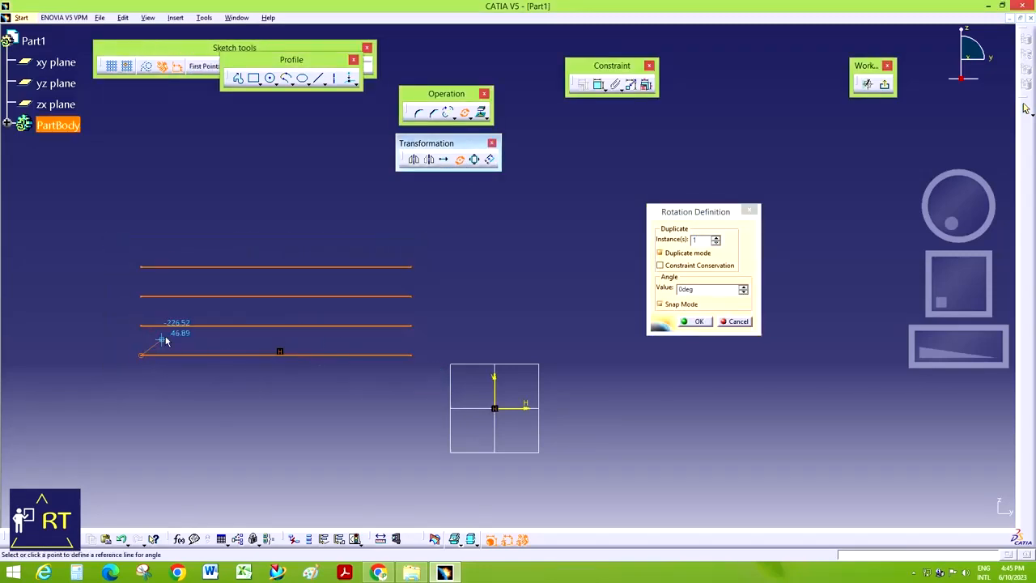
click(742, 285)
click(742, 286)
click(742, 285)
click(742, 286)
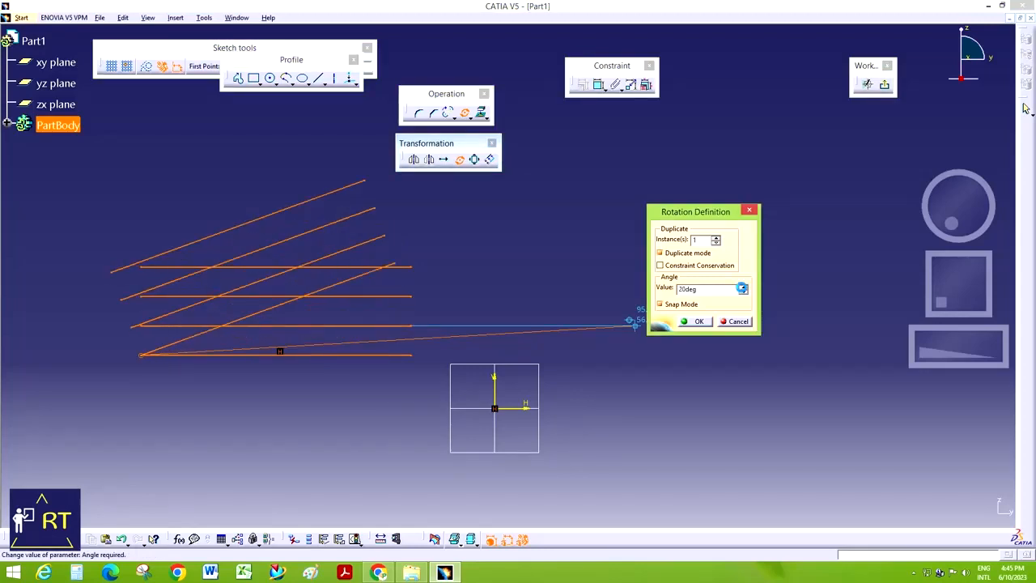
click(659, 254)
click(696, 320)
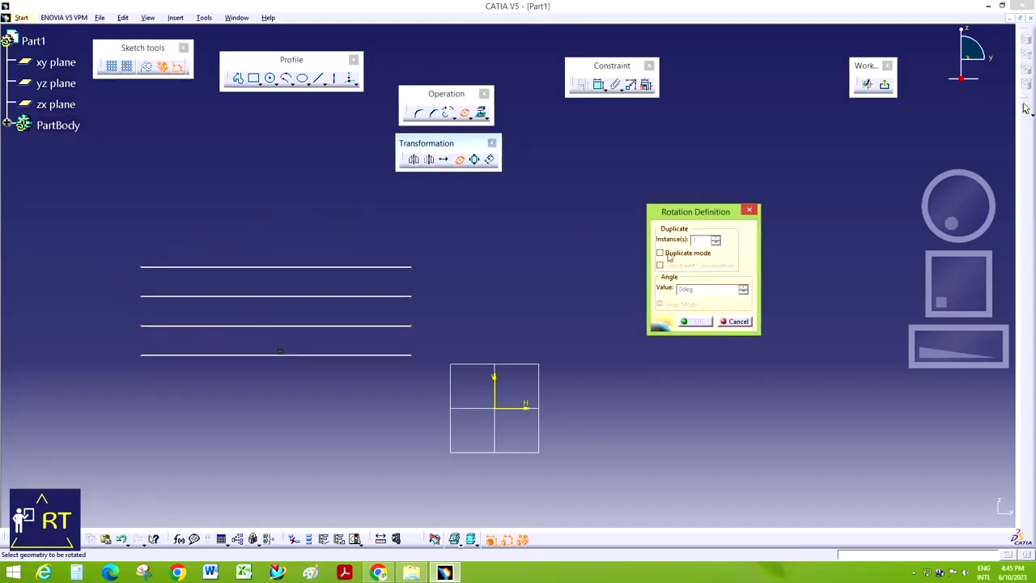
- Rotate one duplicate of the four lines counterclockwise about the lowest line's left endpoint, and undo the rotated copy
click(669, 254)
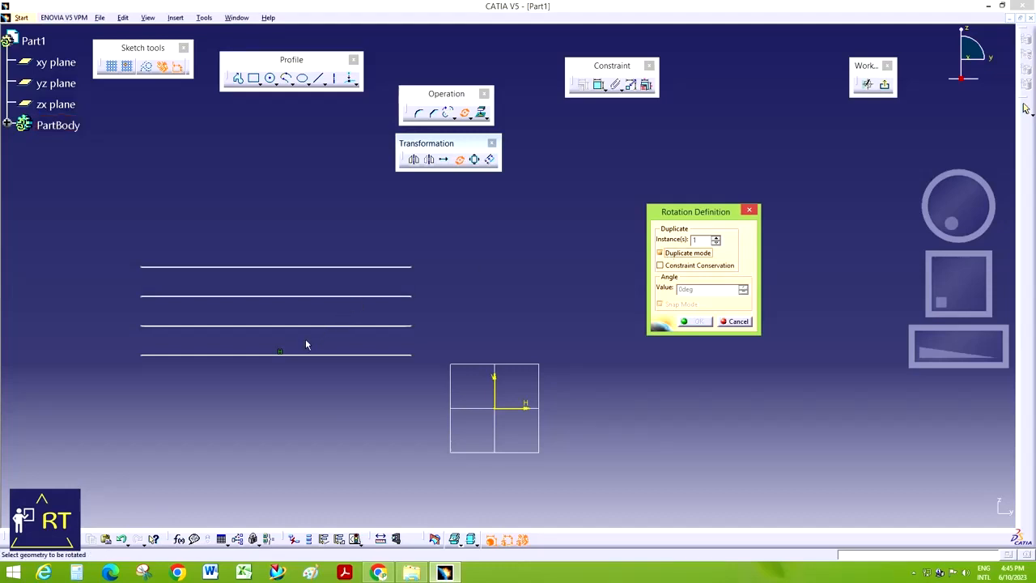
mouse_move(105, 225)
mouse_down()
mouse_move(412, 403)
mouse_move(441, 396)
mouse_up()
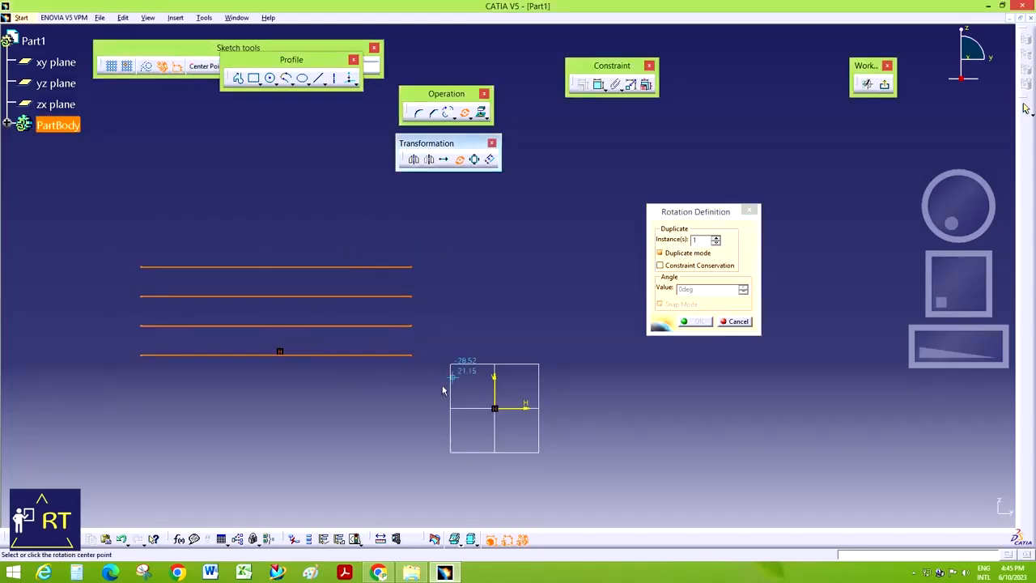
click(141, 354)
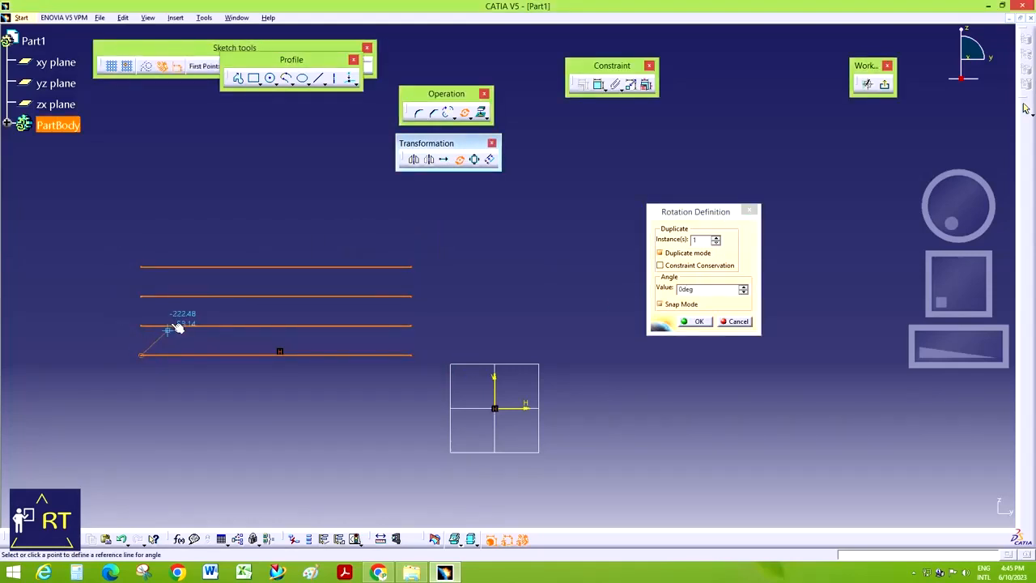
click(743, 287)
click(742, 286)
click(693, 322)
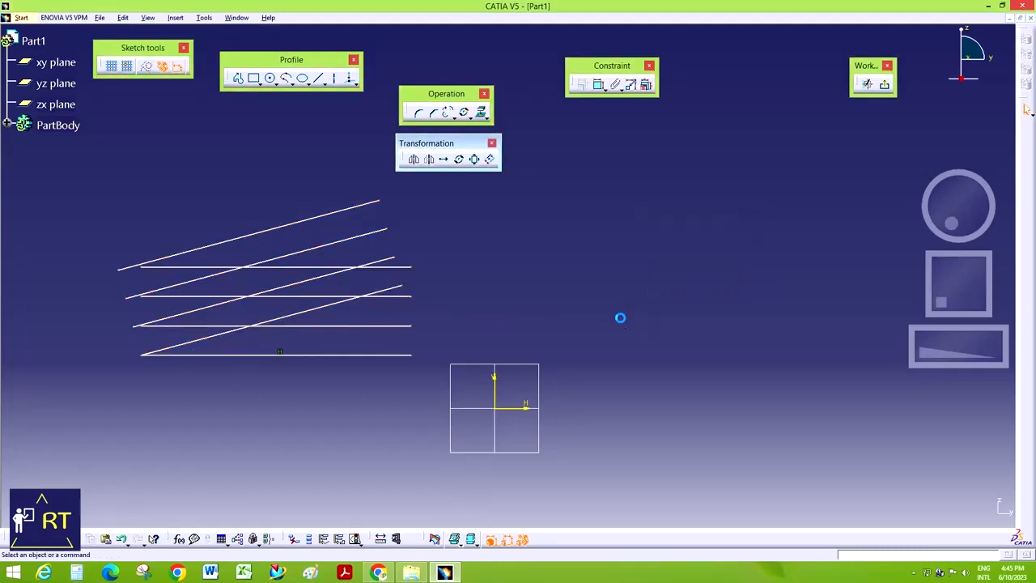
key(ctrl+z)
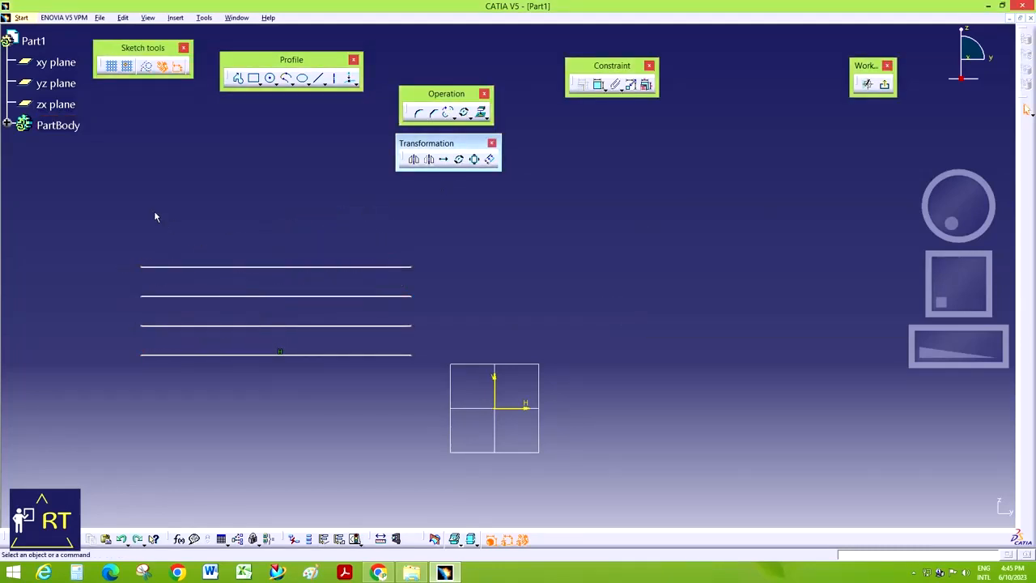
- Rotate the four original lines about the lowest line's left endpoint without duplicating, and undo back to the single horizontal line
drag(138, 208, 420, 398)
click(459, 159)
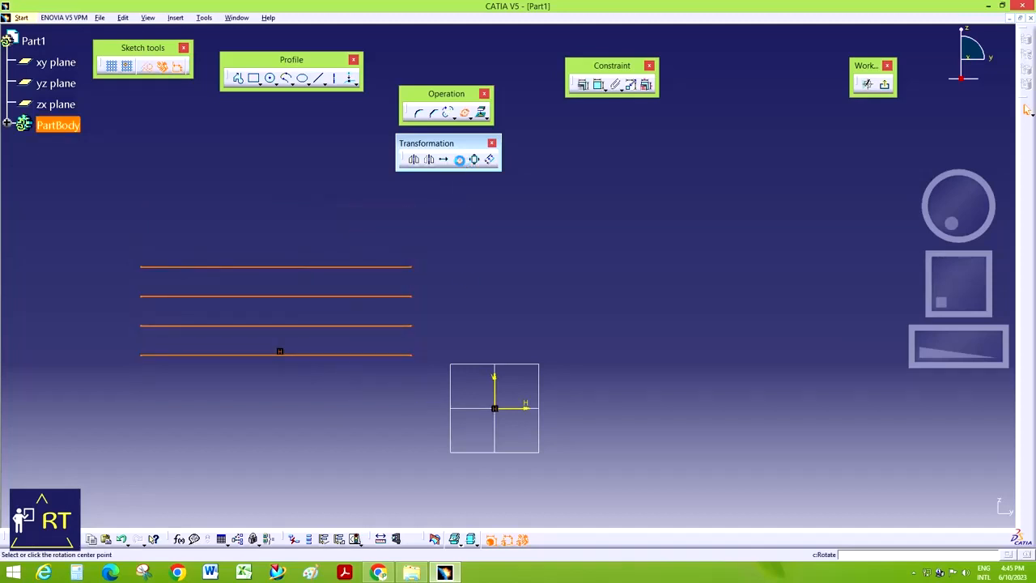
click(678, 253)
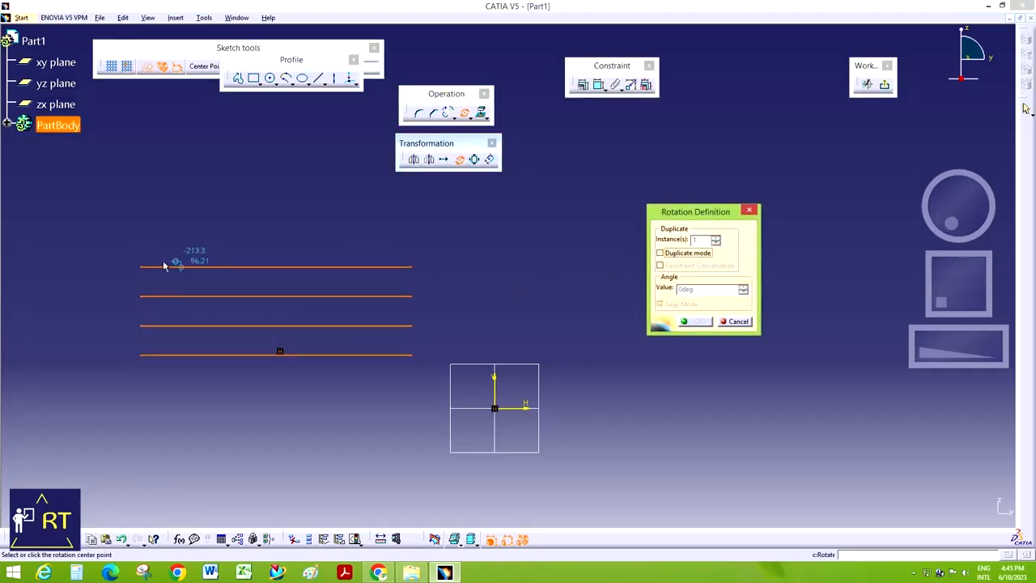
click(141, 354)
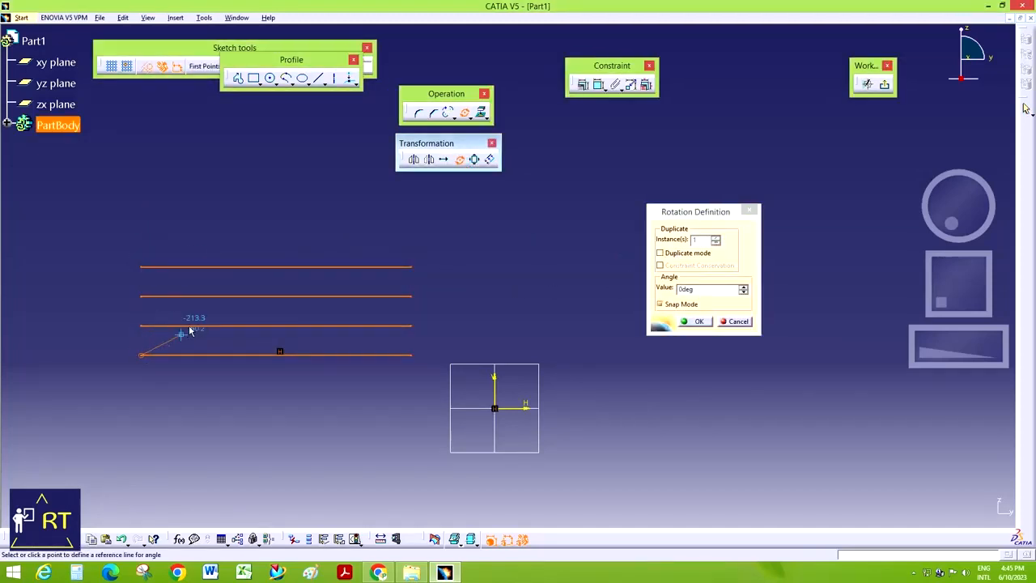
click(567, 333)
click(698, 321)
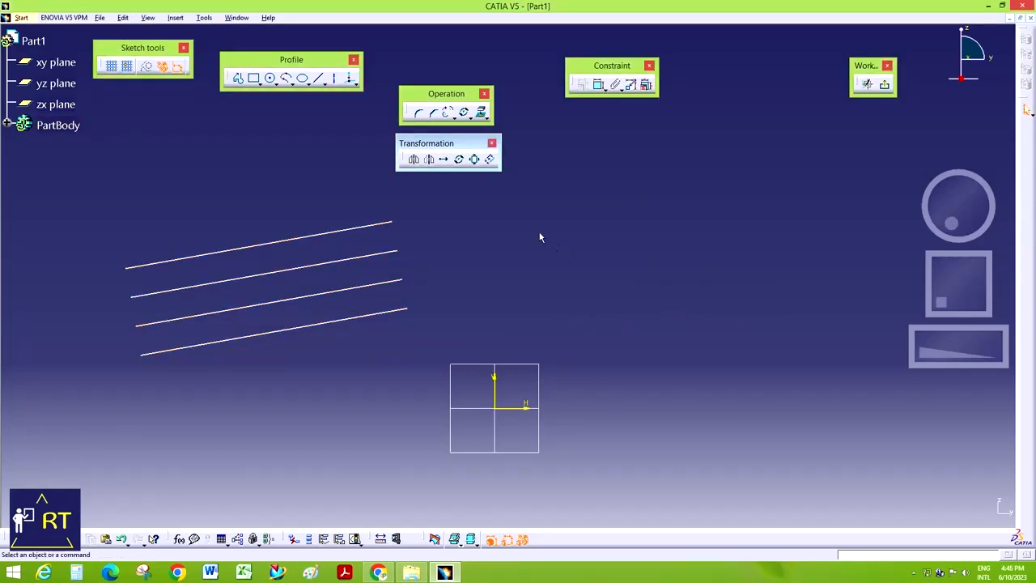
key(ctrl+z)
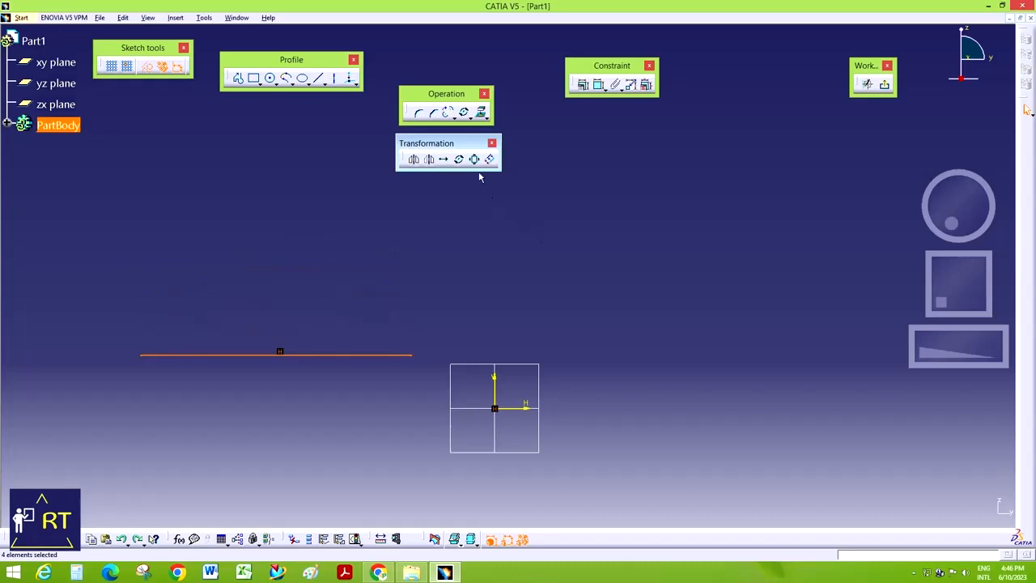
click(478, 179)
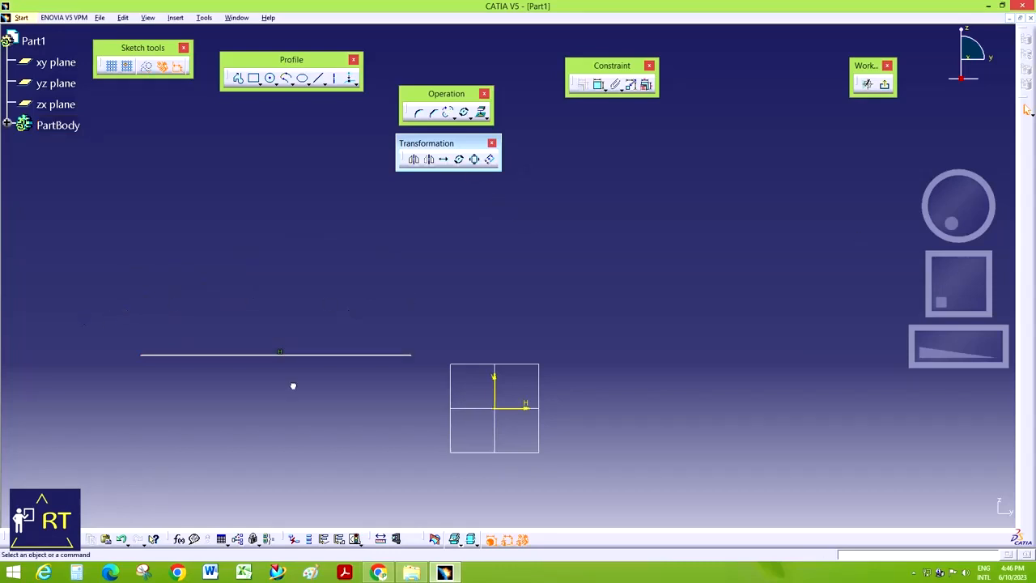
- Delete the remaining horizontal line and sketch a wide rectangle above the H axis, spanning the V axis
drag(80, 314, 451, 405)
key(Delete)
click(254, 78)
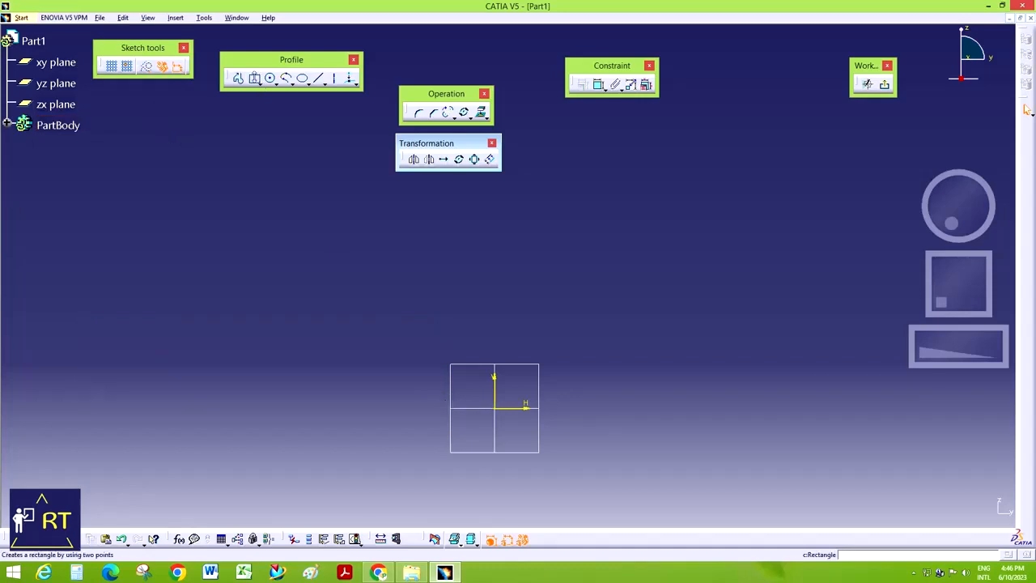
click(384, 297)
click(549, 354)
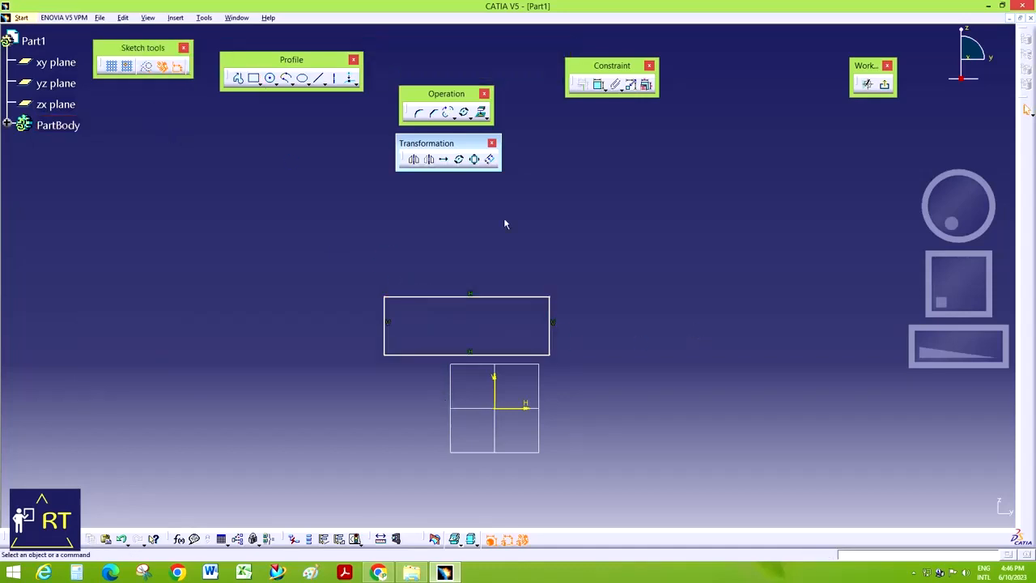
- Enlarge the rectangle about its lower right corner with Scale, without keeping the original
click(475, 160)
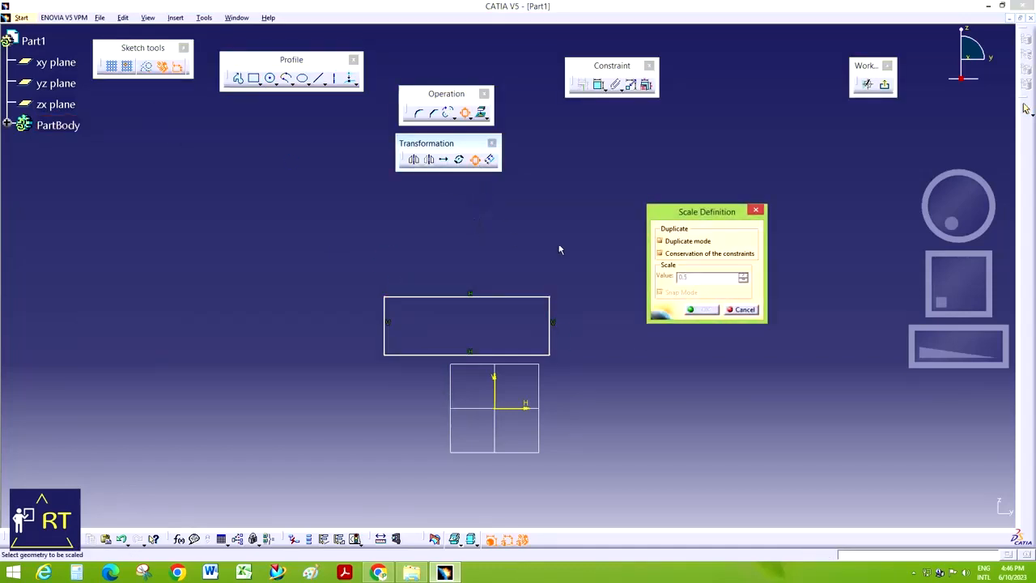
drag(346, 272, 560, 361)
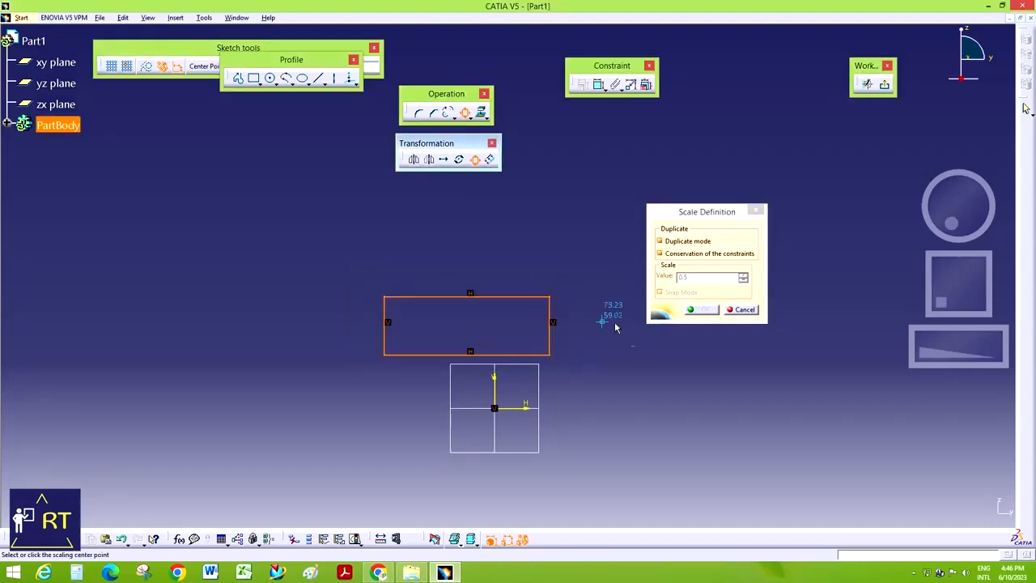
click(551, 354)
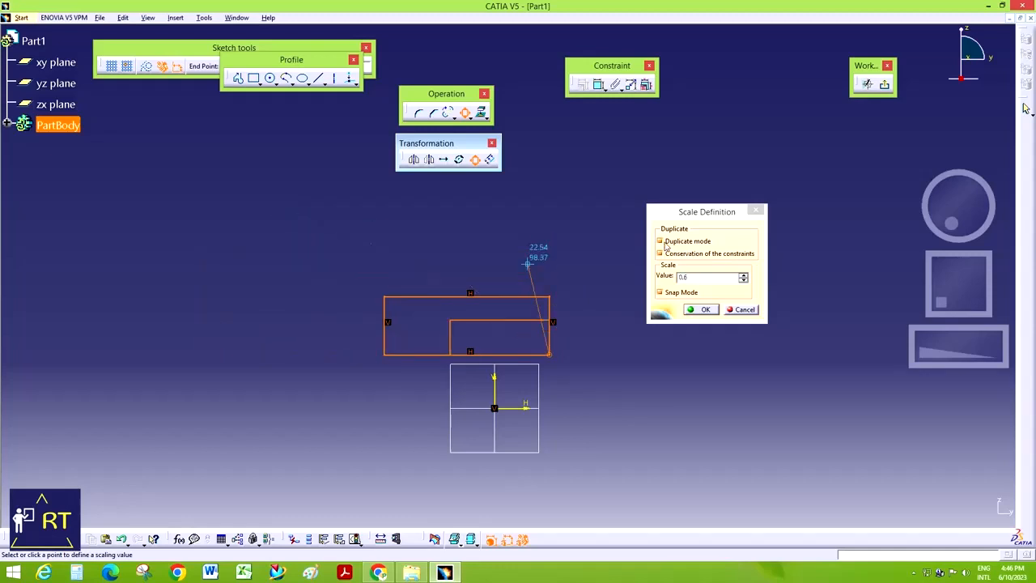
click(248, 242)
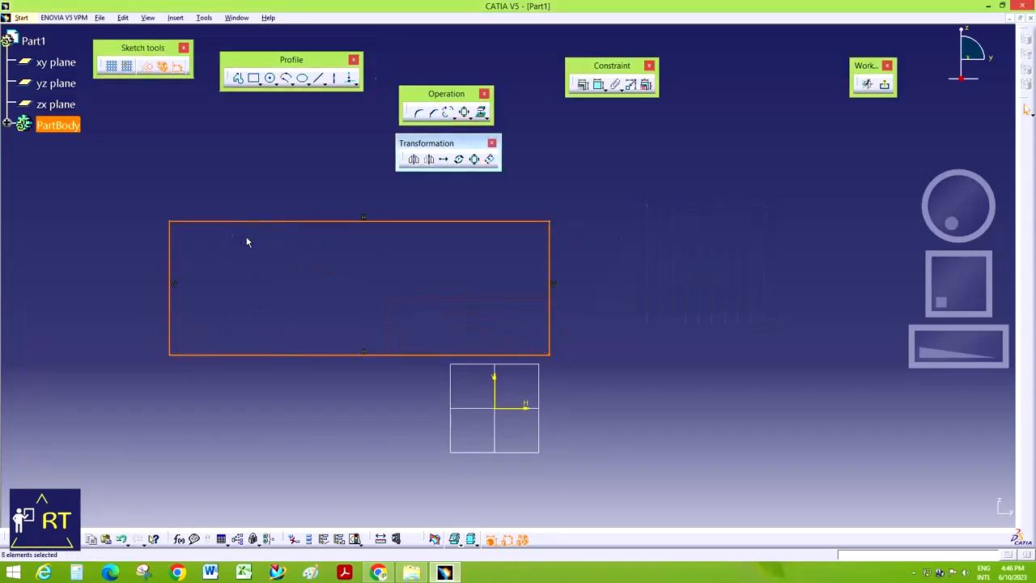
- Offset the whole rectangle outward to create a larger rectangle around it
middle_drag(953, 327, 1013, 356)
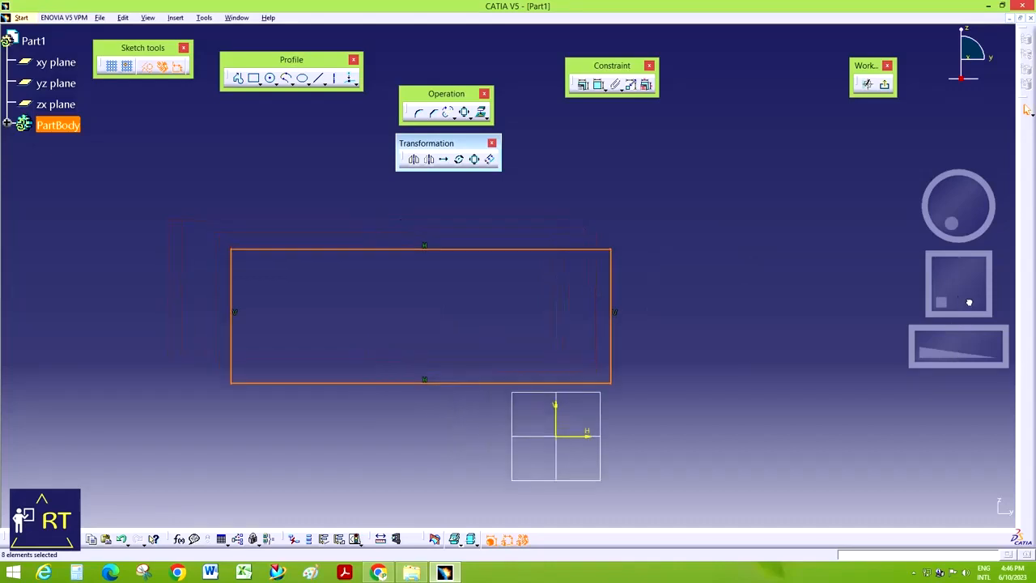
click(490, 160)
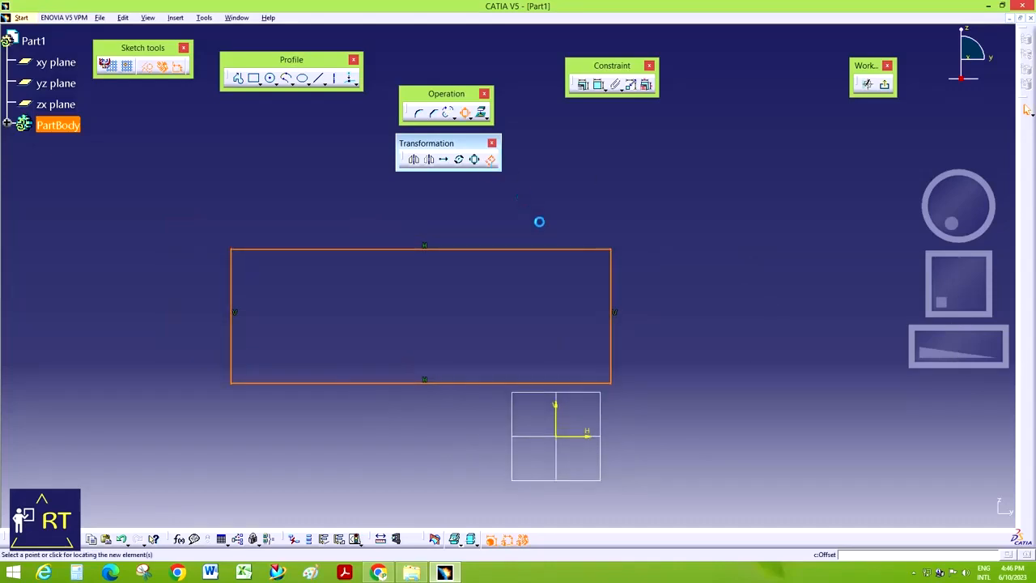
click(584, 214)
click(575, 194)
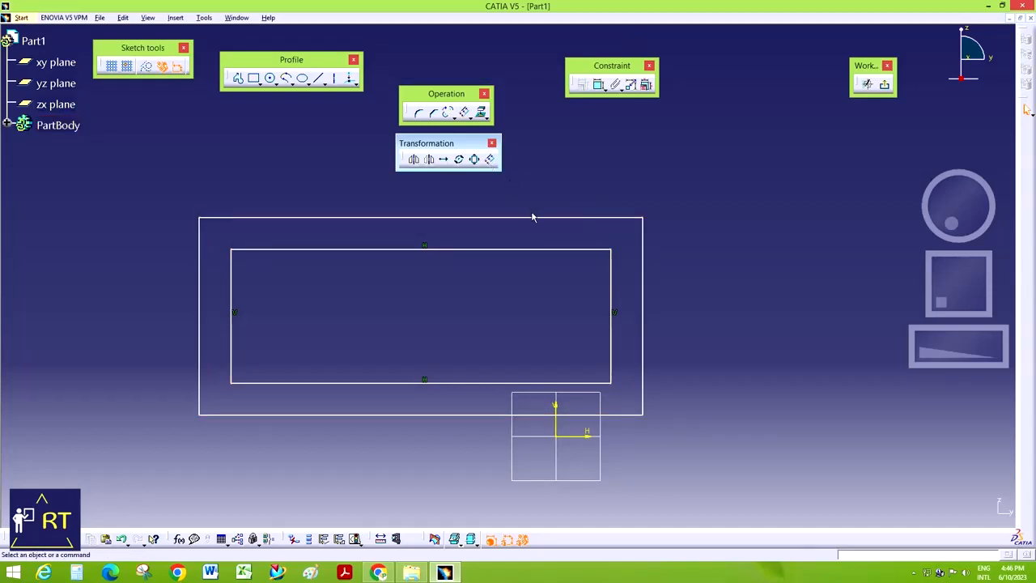
- Offset only the upper edge of the outer rectangle upward by about 16 mm
drag(146, 182, 700, 443)
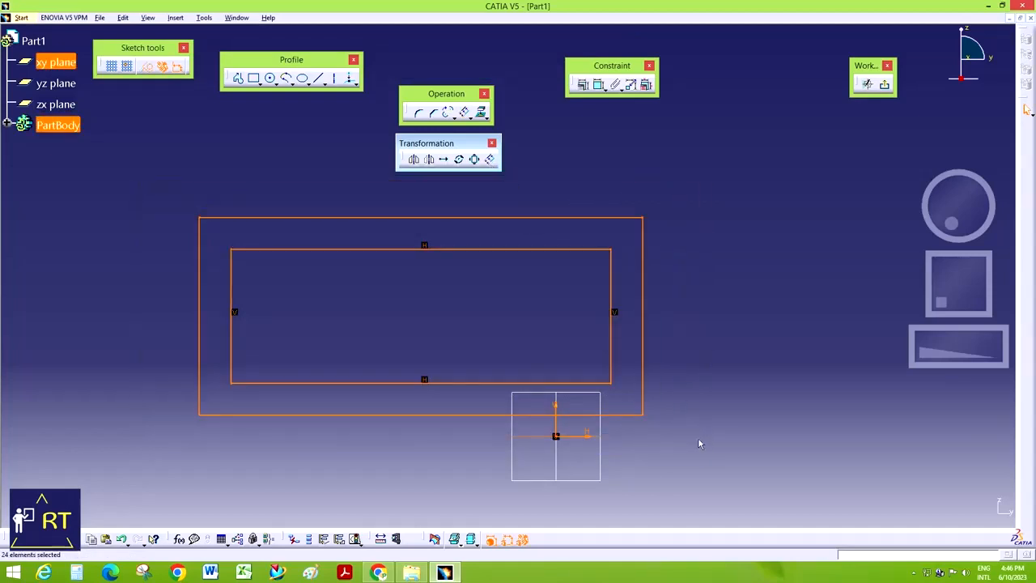
click(490, 160)
click(601, 315)
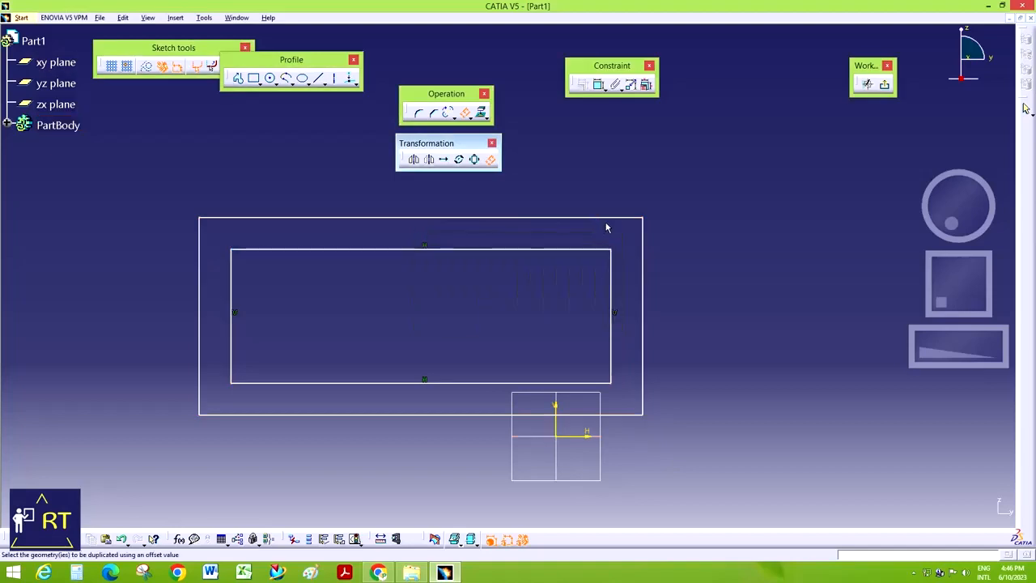
click(615, 218)
click(509, 196)
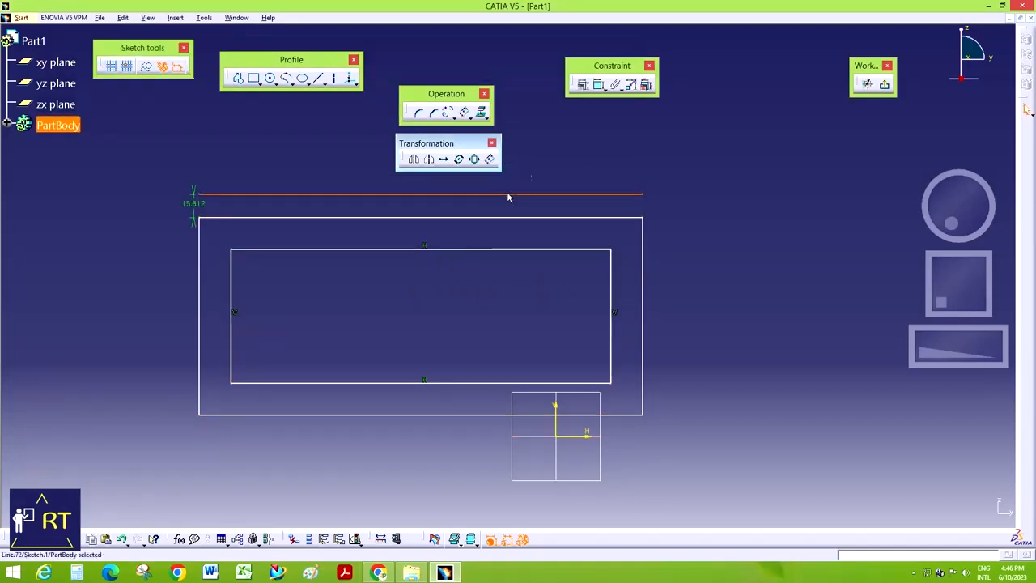
- Offset the new line about 19 mm further upward and close the Transformation toolbar
click(491, 159)
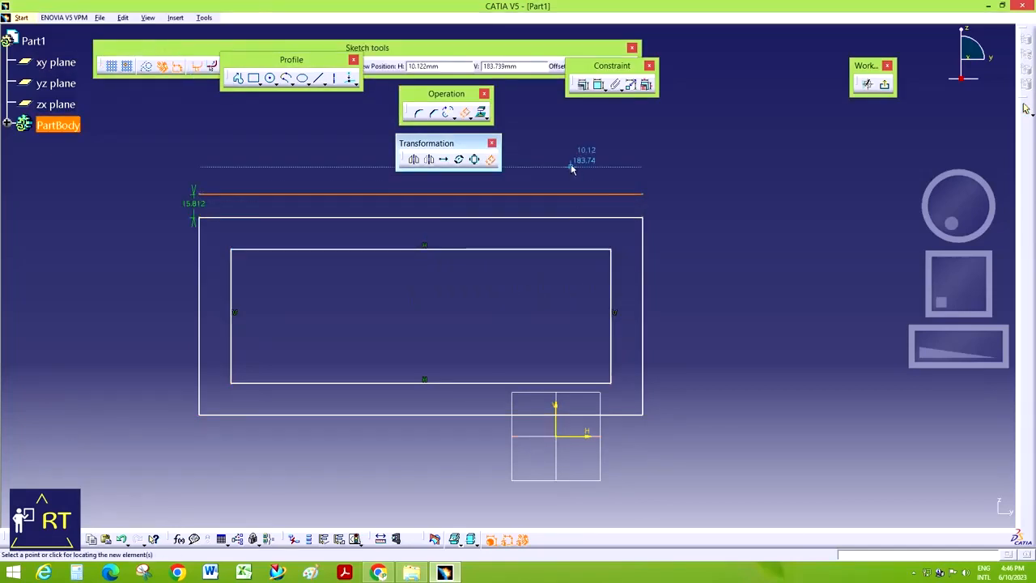
click(574, 167)
click(491, 142)
click(728, 213)
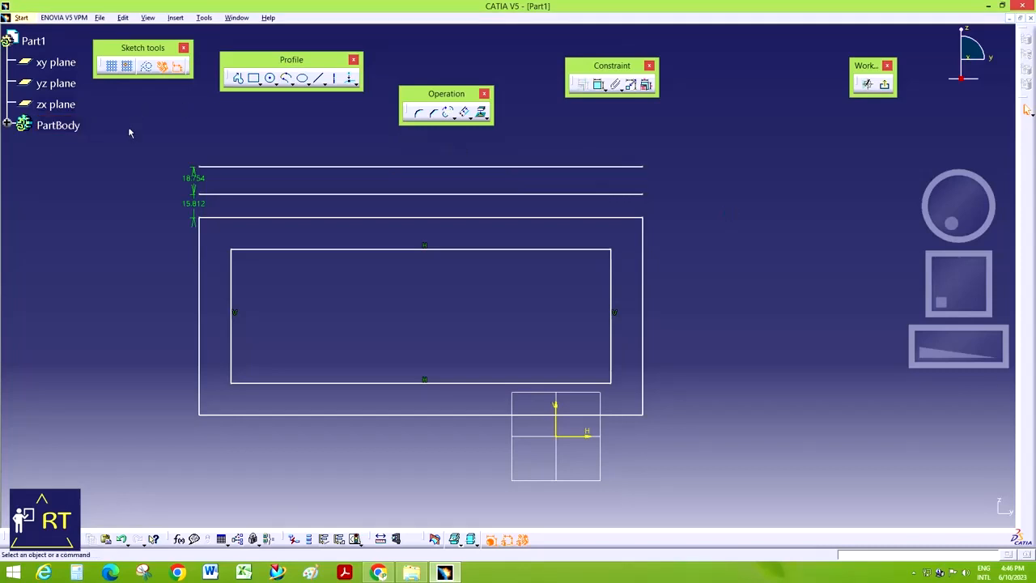
- Delete both rectangles and the offset lines, and sketch a large circle above the H axis on the left side of the V axis
drag(127, 134, 677, 432)
key(Delete)
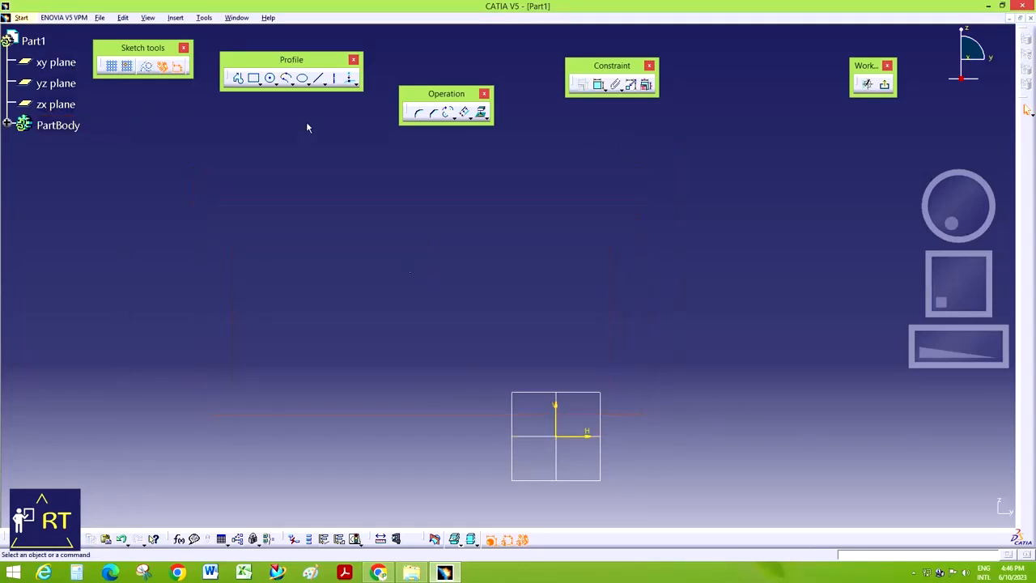
click(271, 81)
click(367, 321)
click(446, 282)
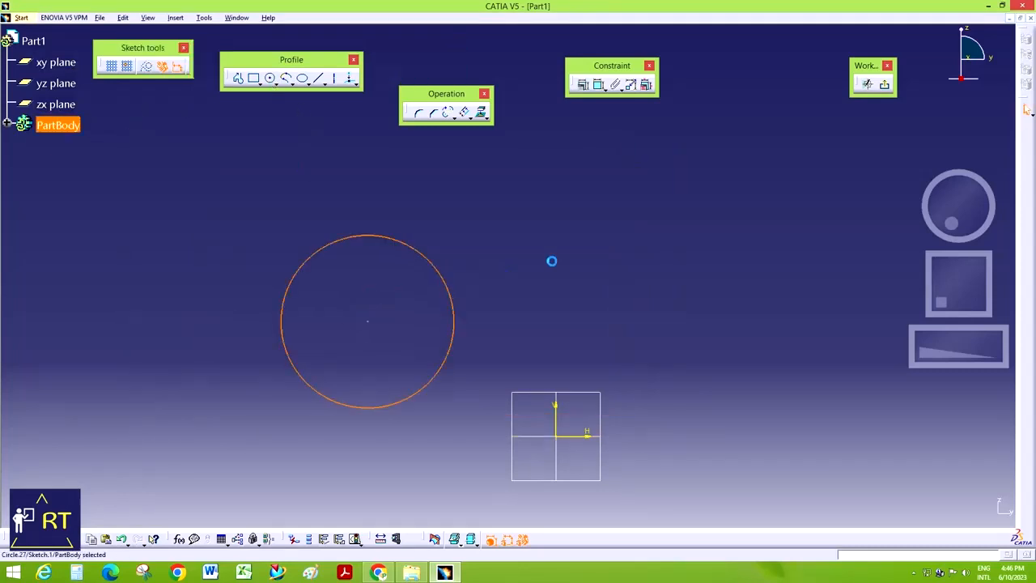
click(558, 257)
- Offset the circle outward to a larger concentric circle and set the offset distance to 20 mm
click(465, 112)
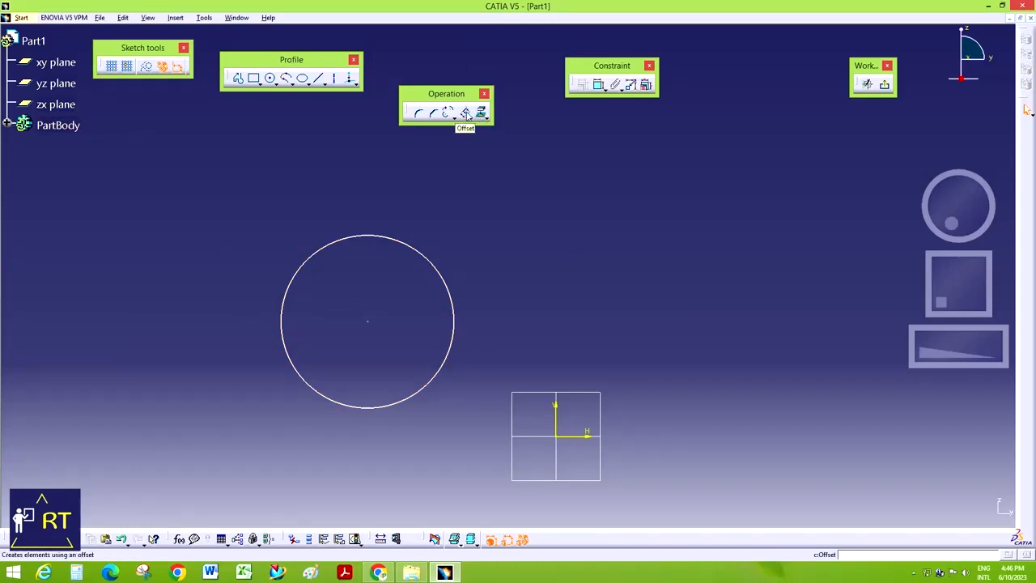
click(441, 267)
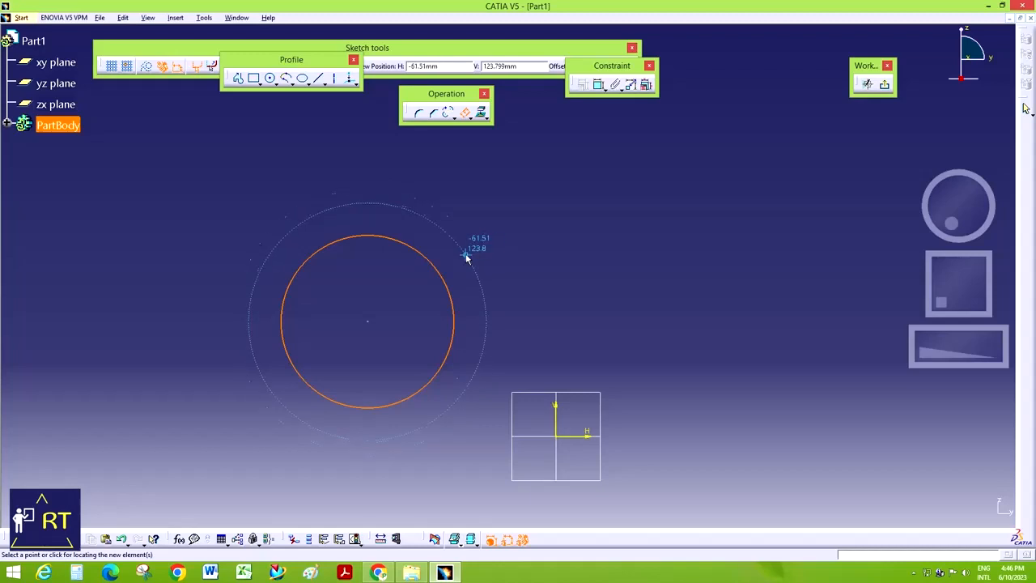
click(469, 251)
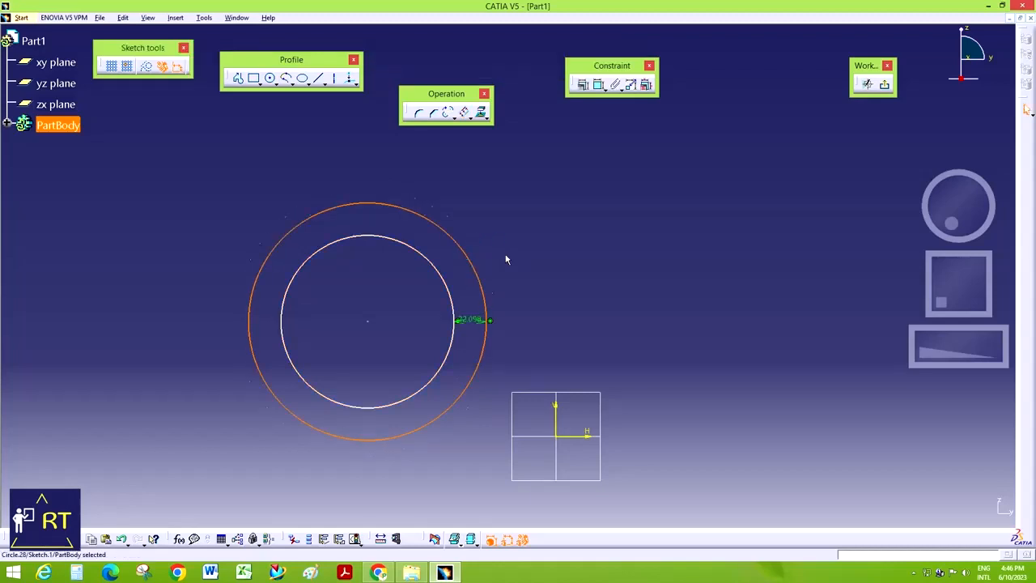
double_click(474, 318)
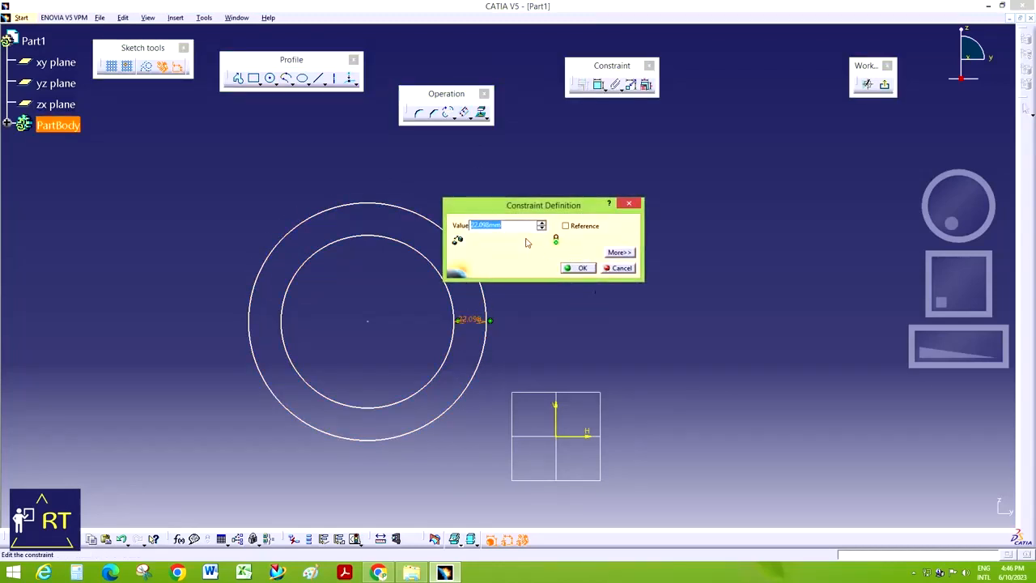
text(20)
key(Return)
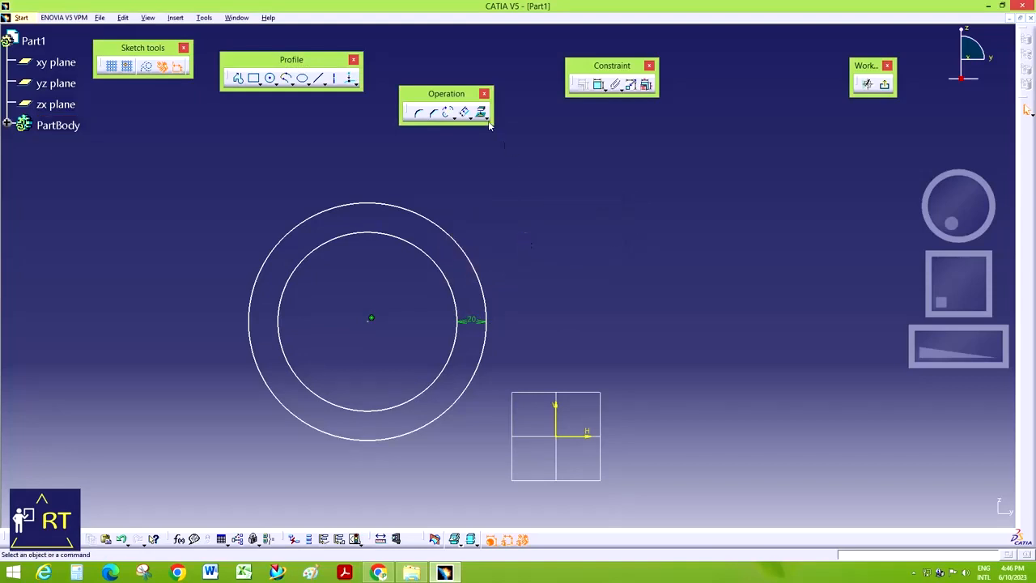
click(486, 119)
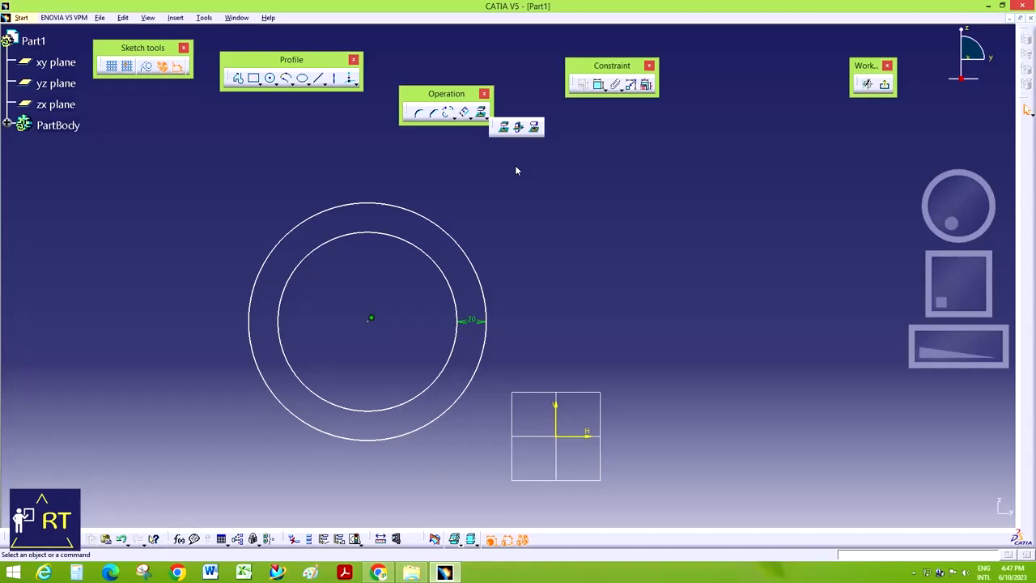
click(503, 126)
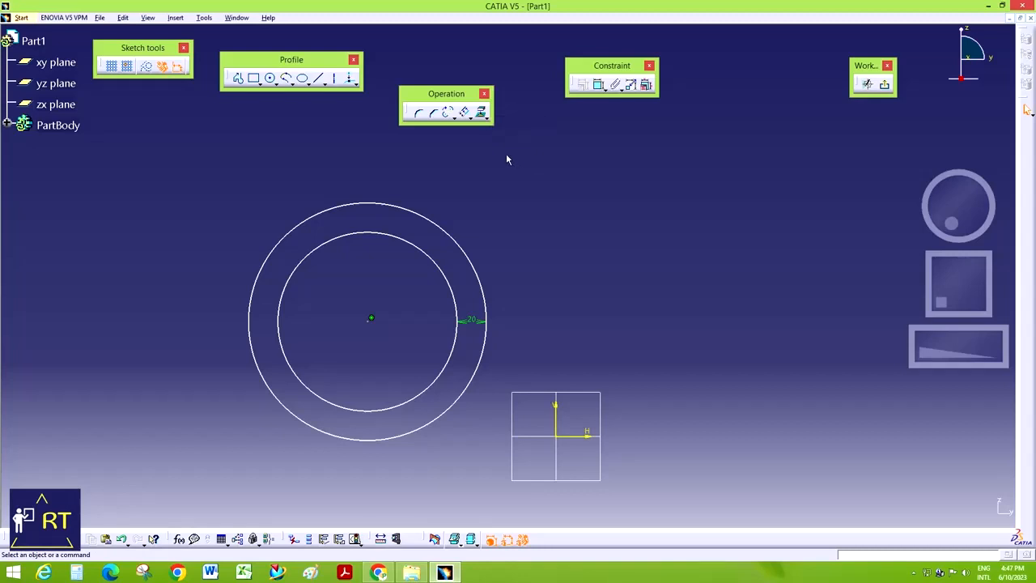
click(913, 572)
click(896, 522)
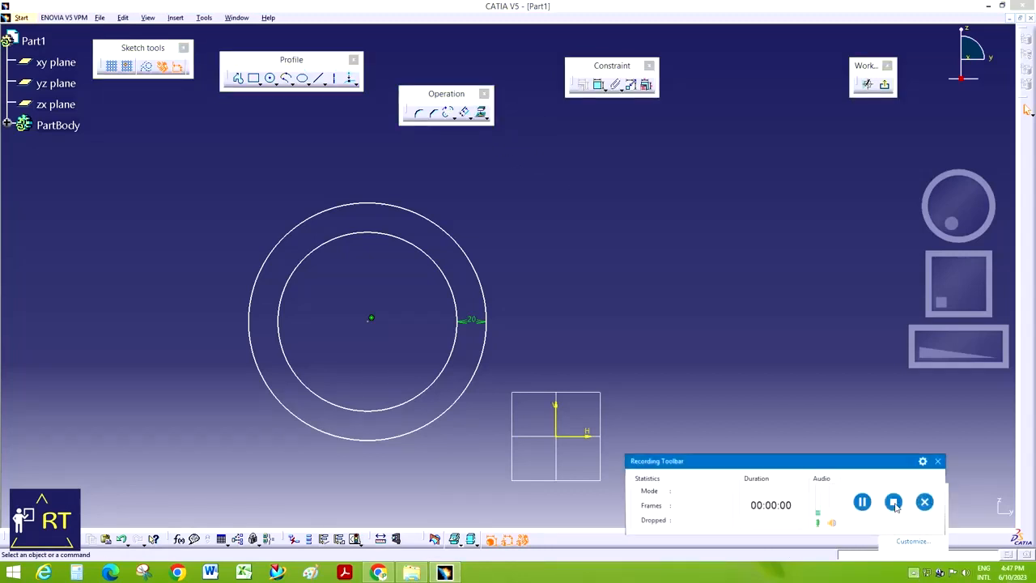
click(894, 499)
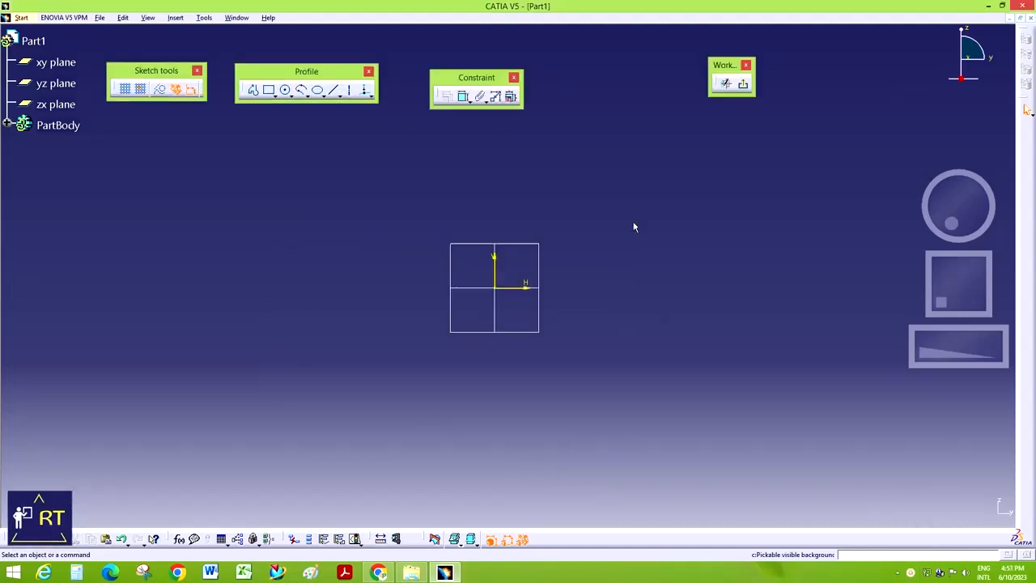
- Sketch a single slightly inclined line about 156 mm long below the origin with the Profile tool
drag(490, 81, 500, 89)
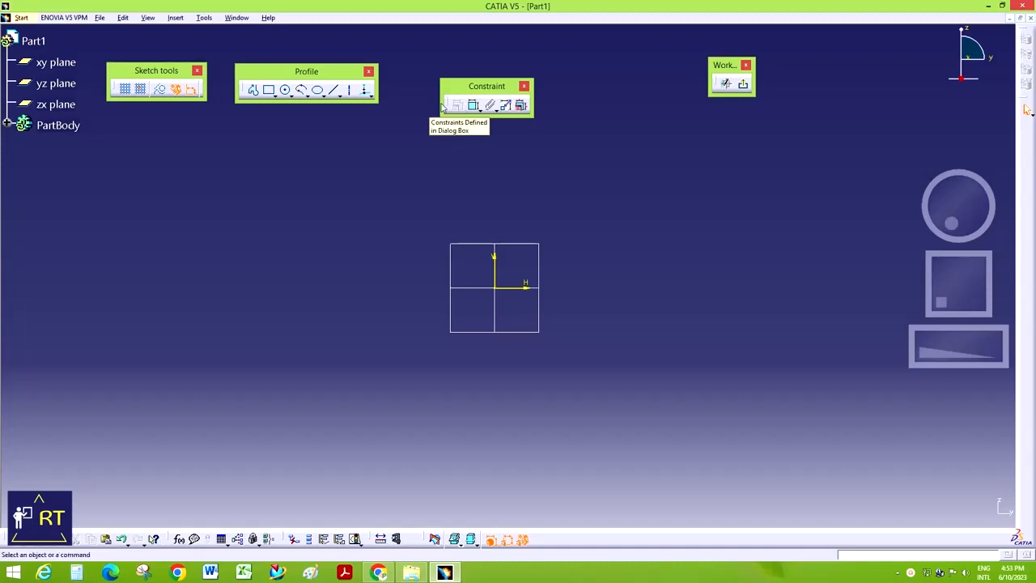
click(254, 89)
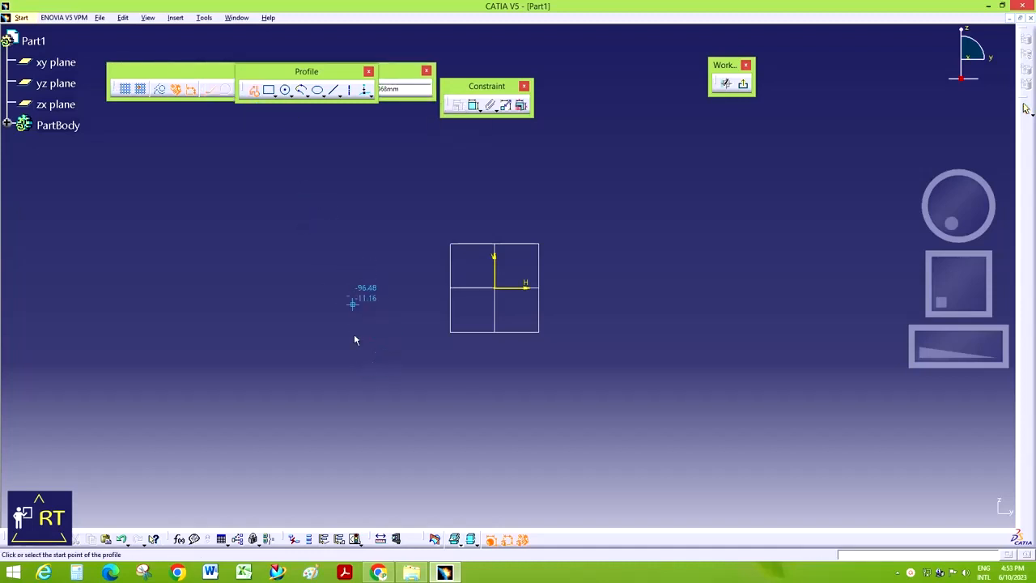
click(367, 371)
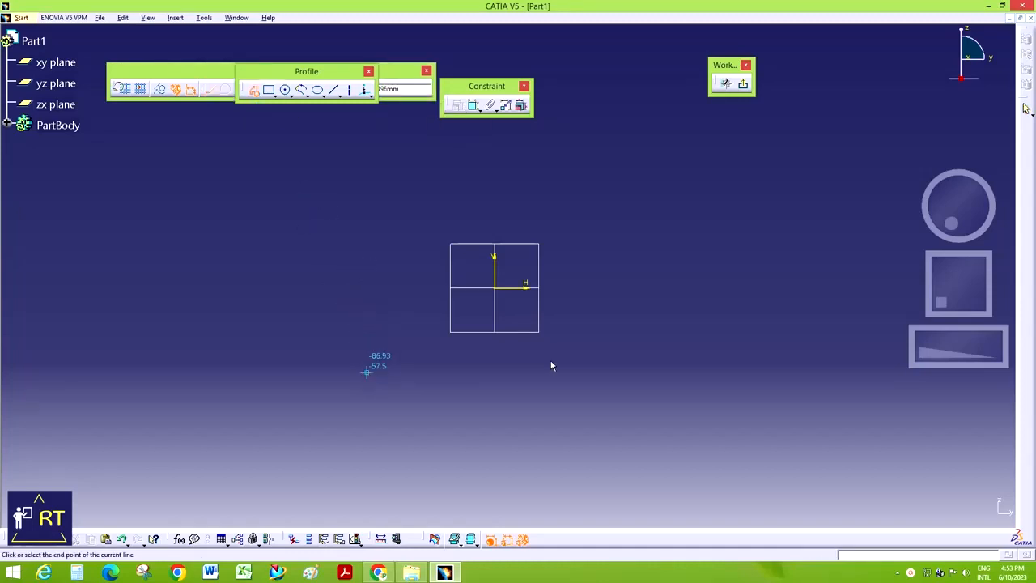
click(594, 350)
key(Escape)
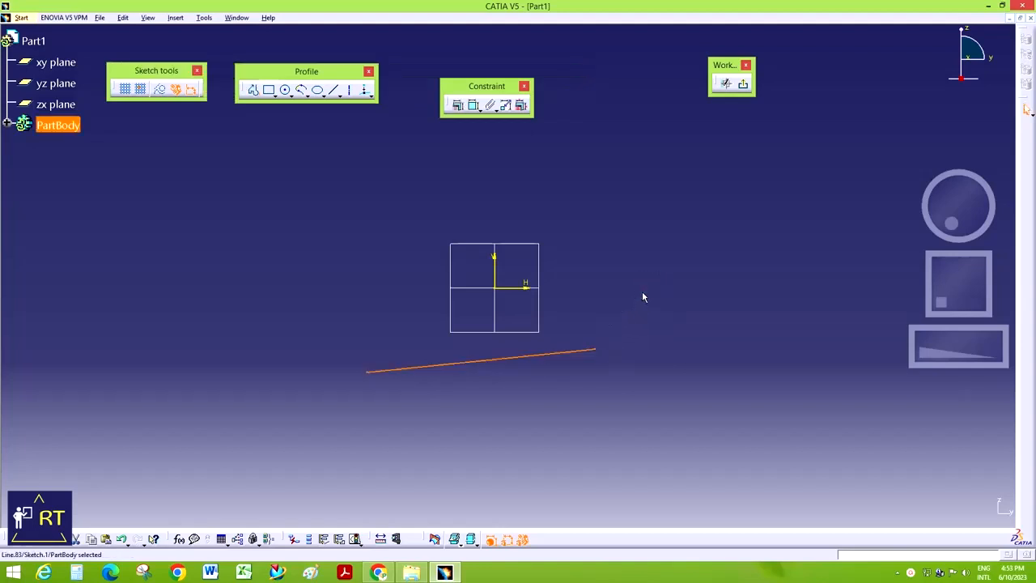
click(643, 297)
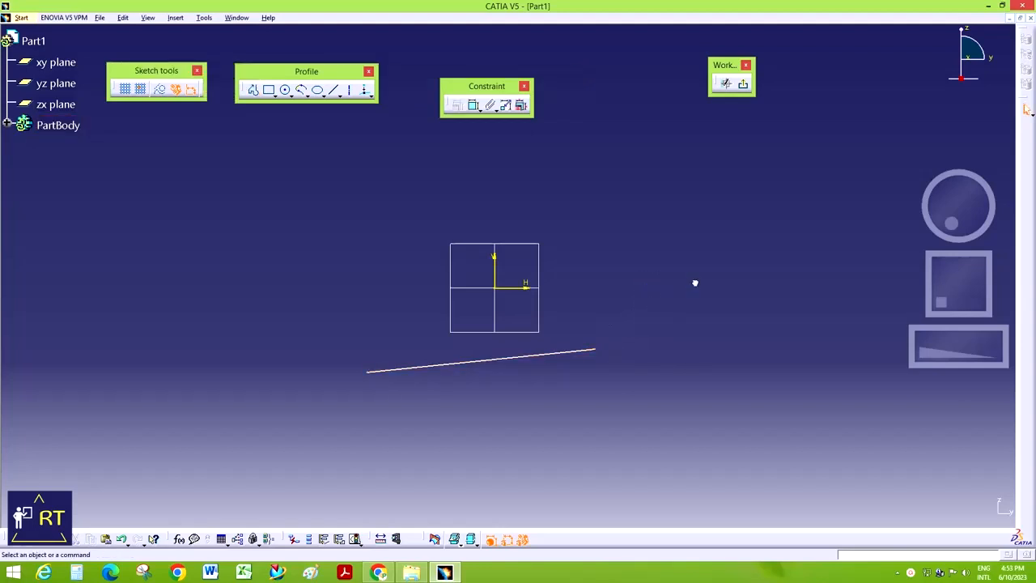
- Apply a vertical constraint to the inclined line through Constraint Definition, and replace it with a horizontal constraint
click(581, 349)
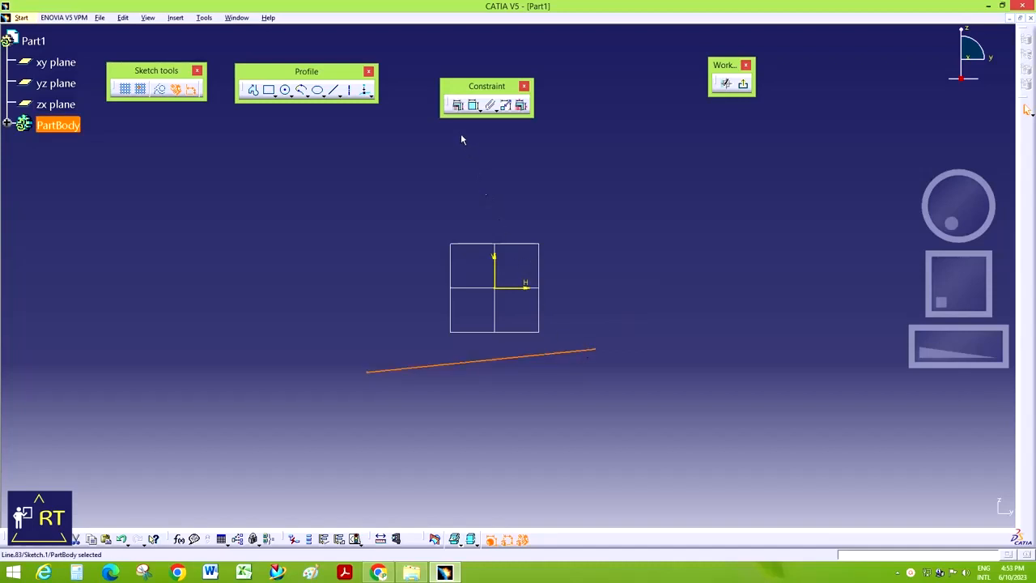
click(457, 105)
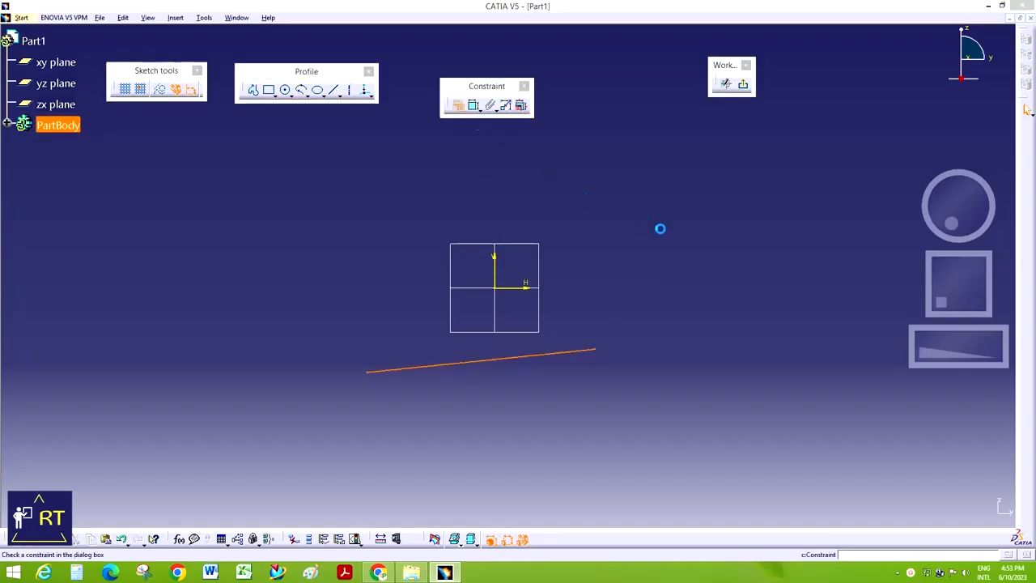
drag(639, 166, 635, 160)
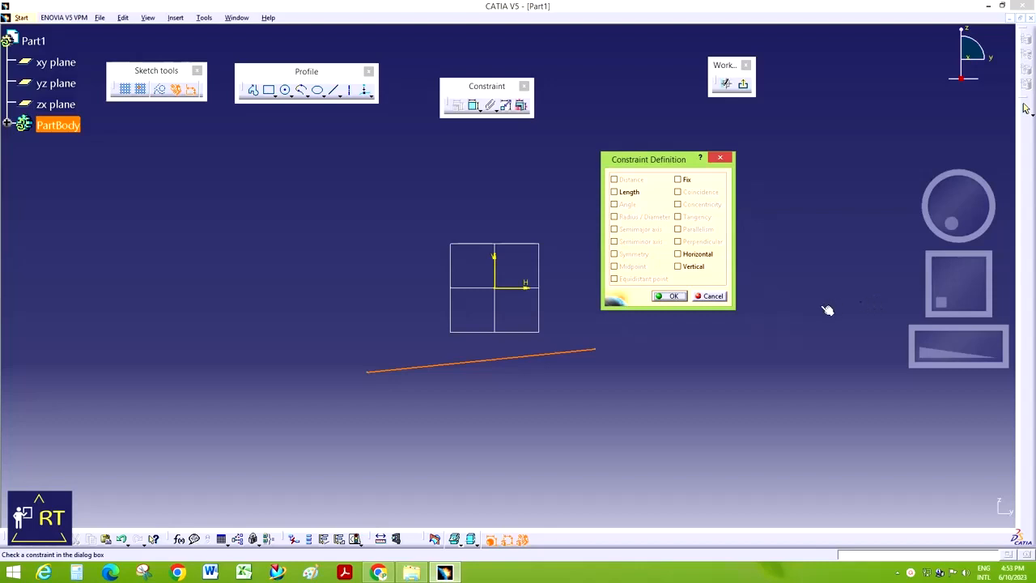
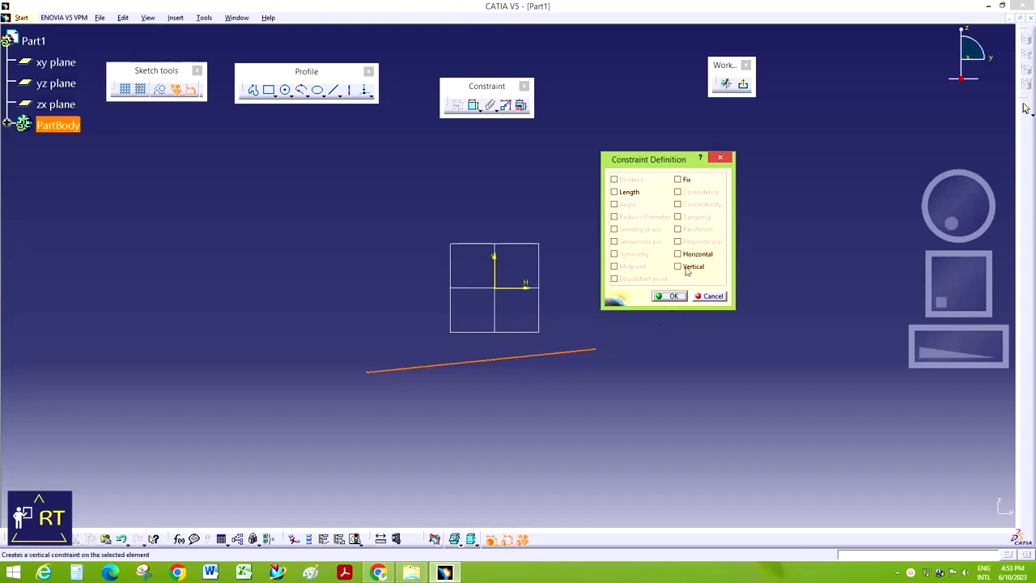
click(679, 267)
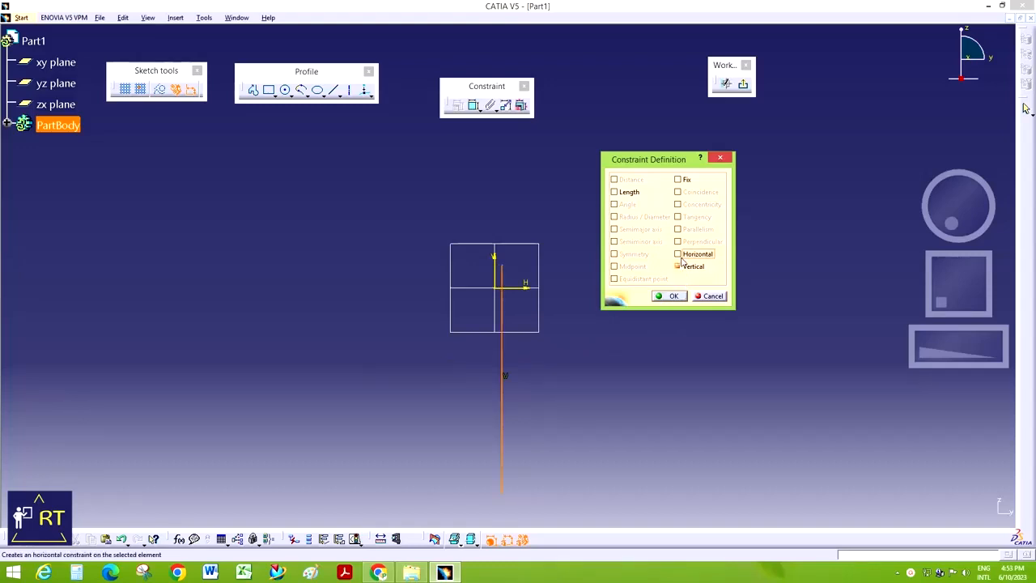
click(684, 254)
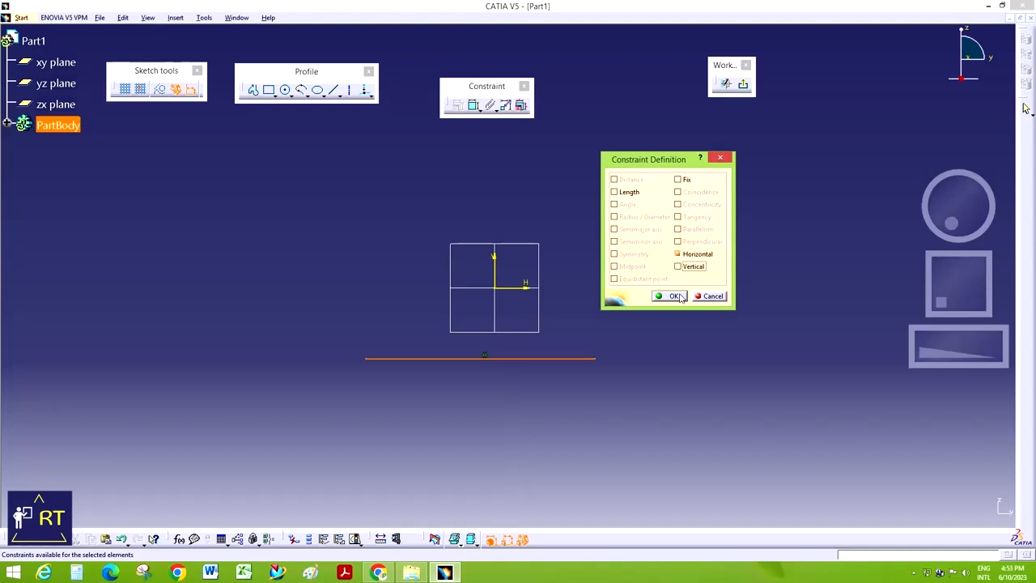
- Add a length constraint to the horizontal line and place its dimension just above the line
click(626, 193)
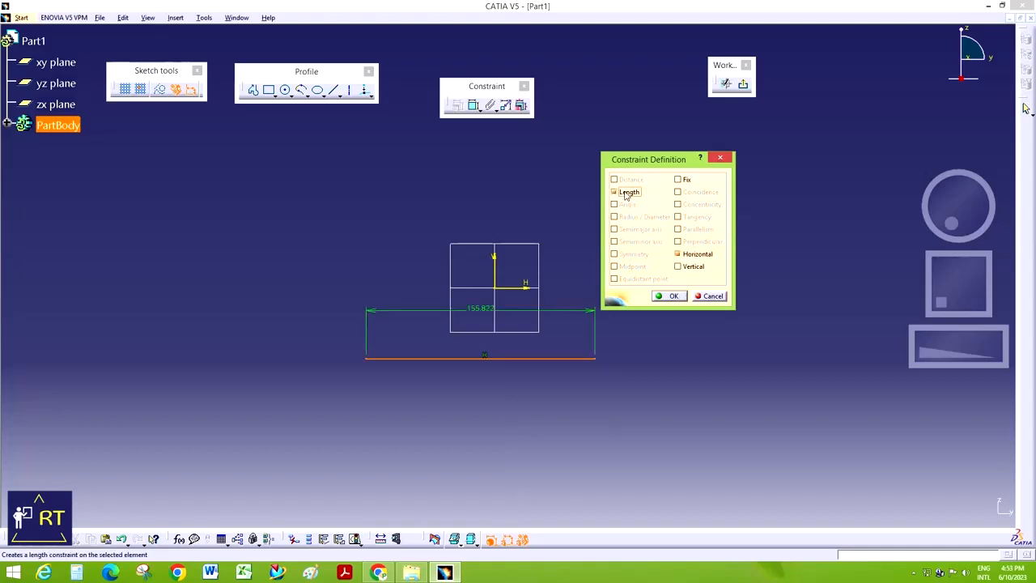
click(670, 296)
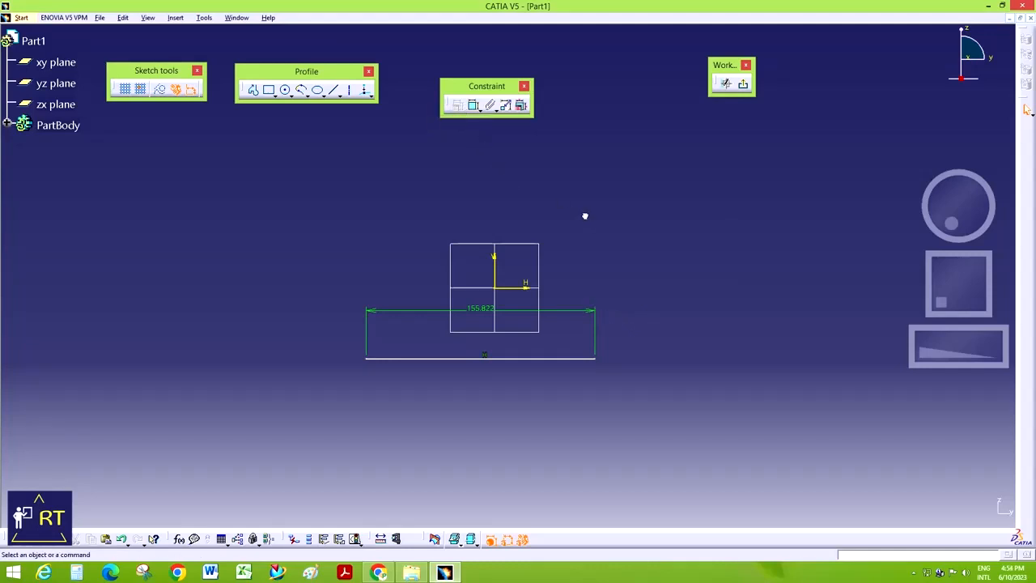
drag(597, 316, 592, 348)
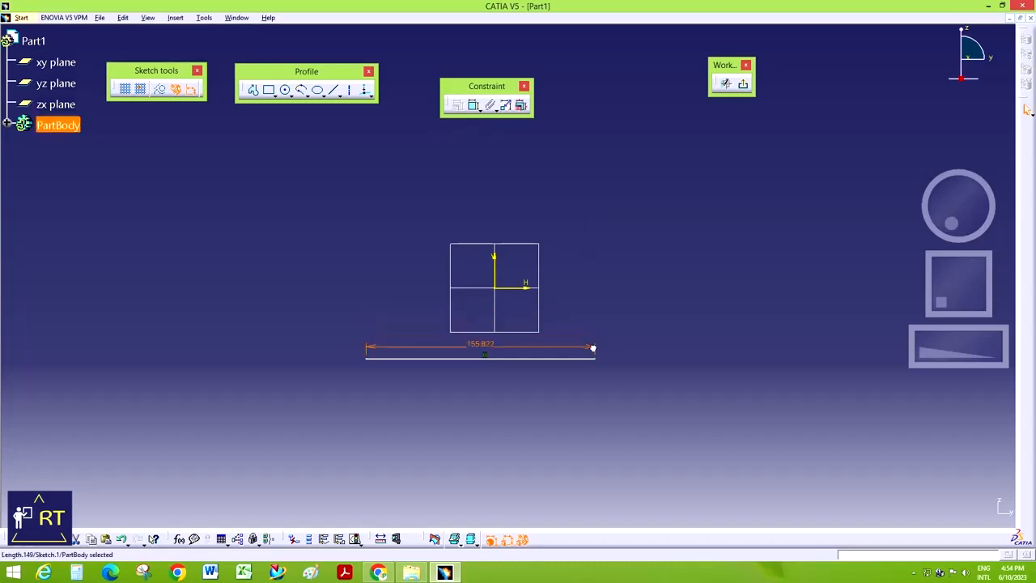
- Sketch a circle about 36 mm in diameter just above the horizontal line, to the lower left of the origin
drag(946, 350, 976, 348)
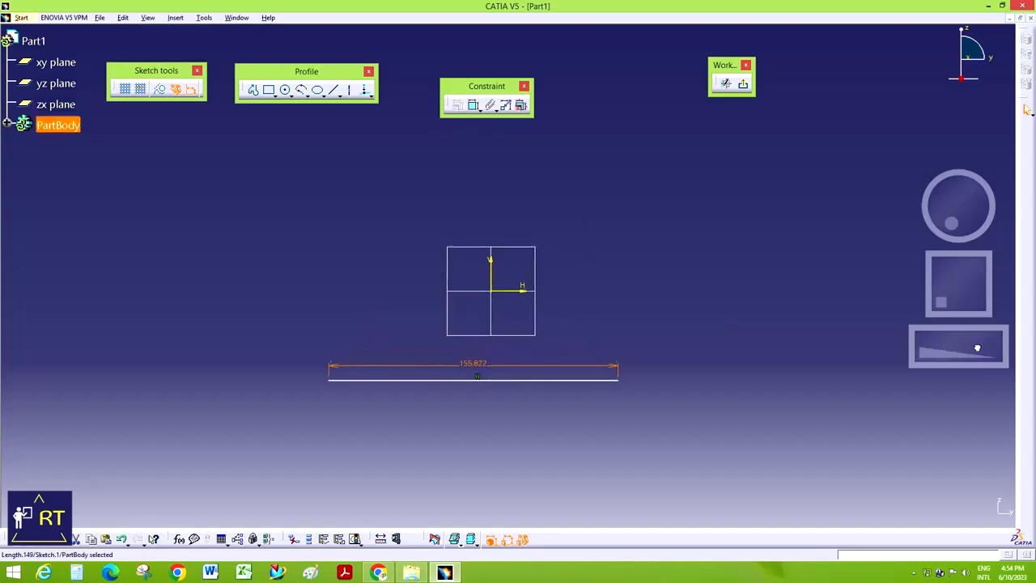
click(286, 90)
click(380, 325)
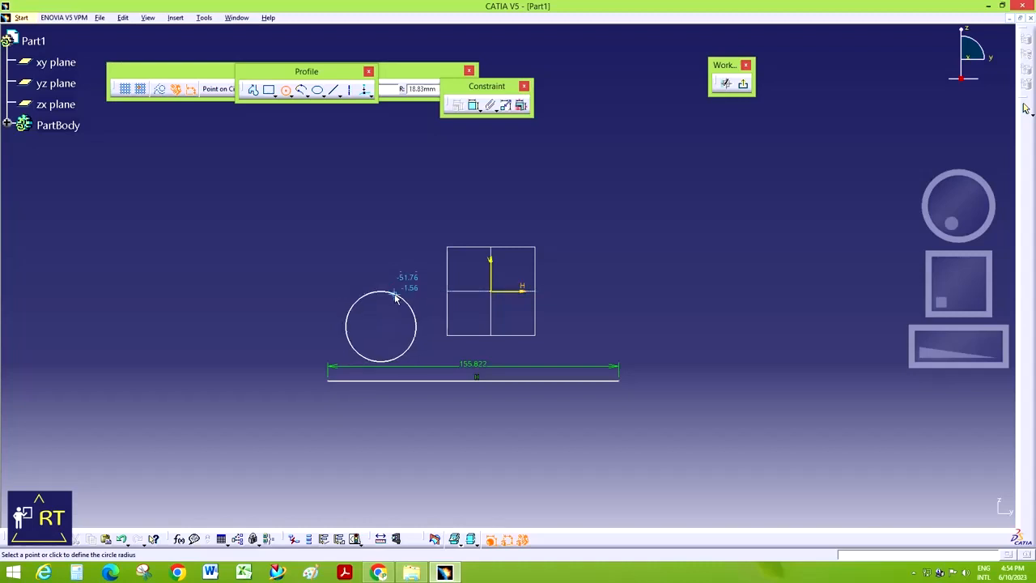
click(394, 295)
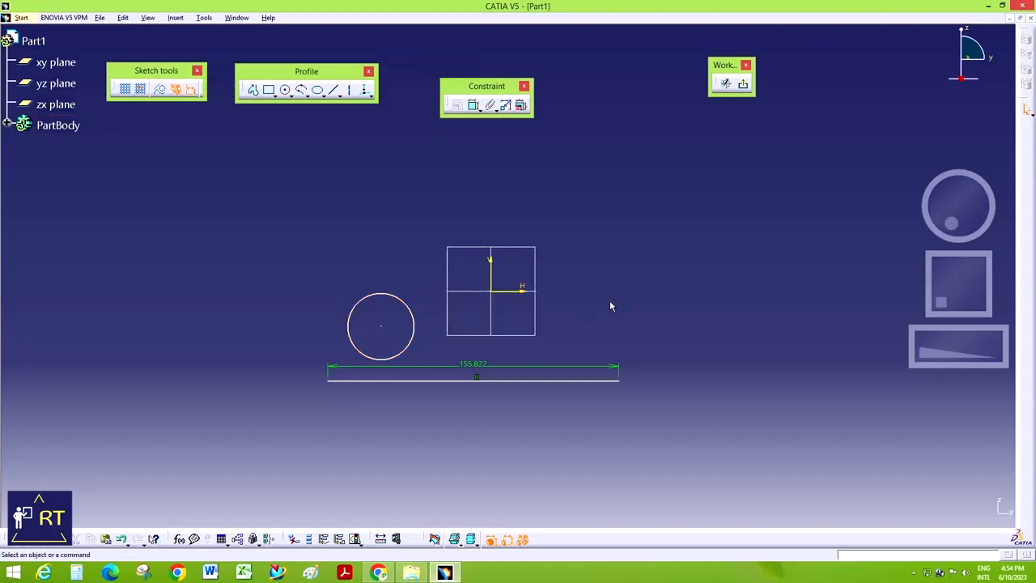
- Add a Radius / Diameter constraint to the circle through Constraint Definition
click(401, 300)
click(520, 105)
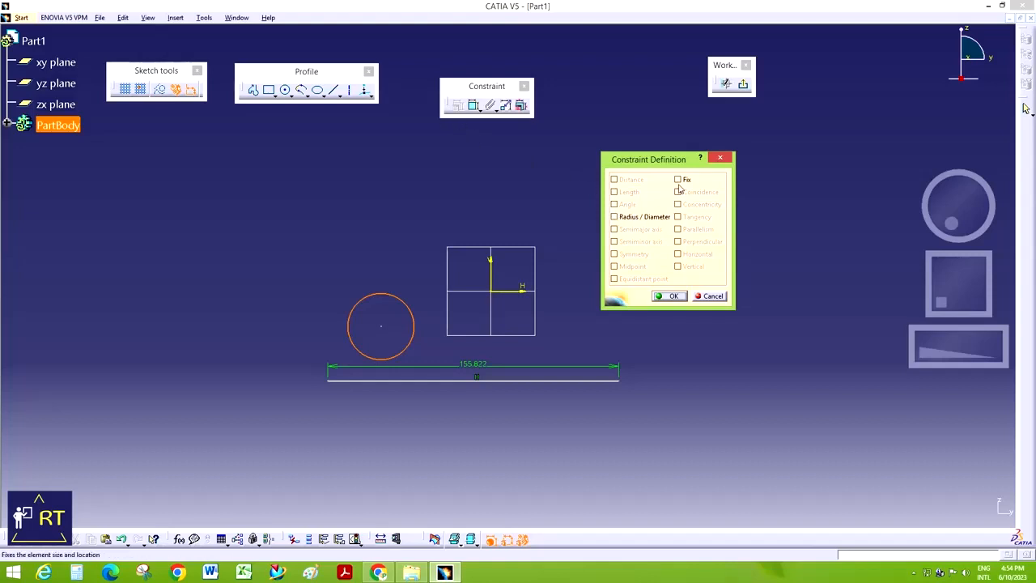
click(644, 217)
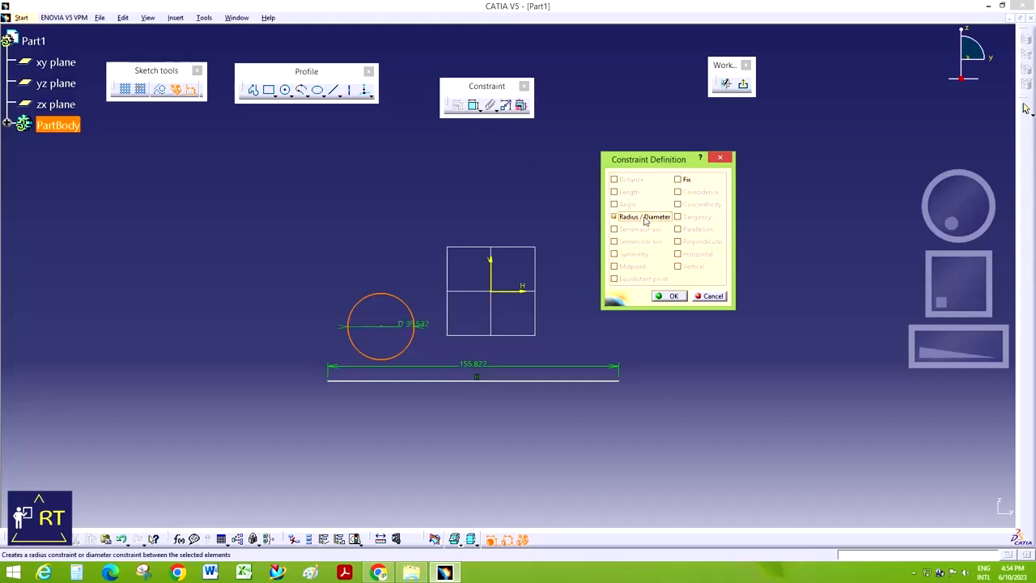
click(668, 296)
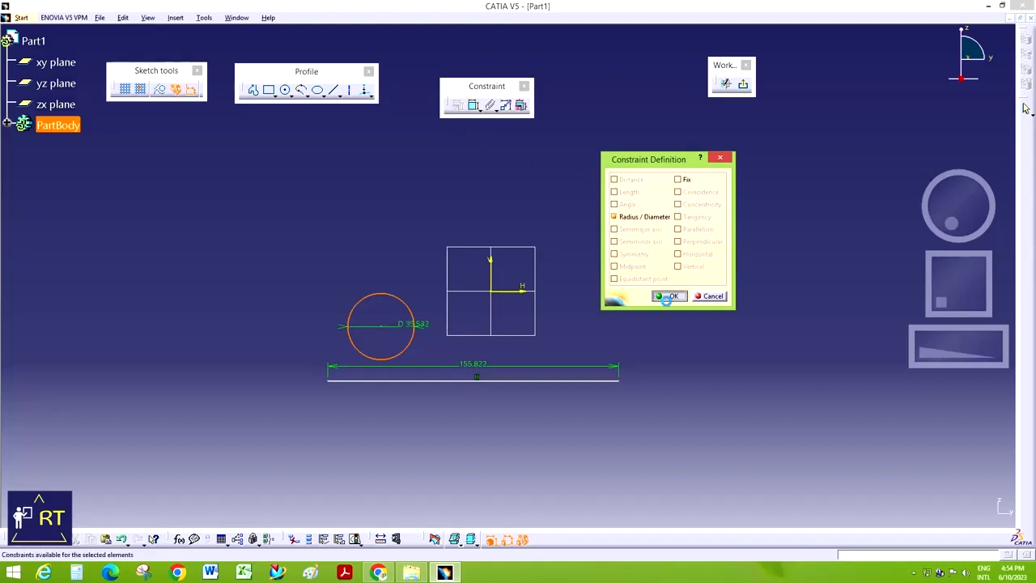
- Apply a Tangency constraint between the circle and the horizontal line through Constraint Definition
click(411, 352)
ctrl+click(415, 378)
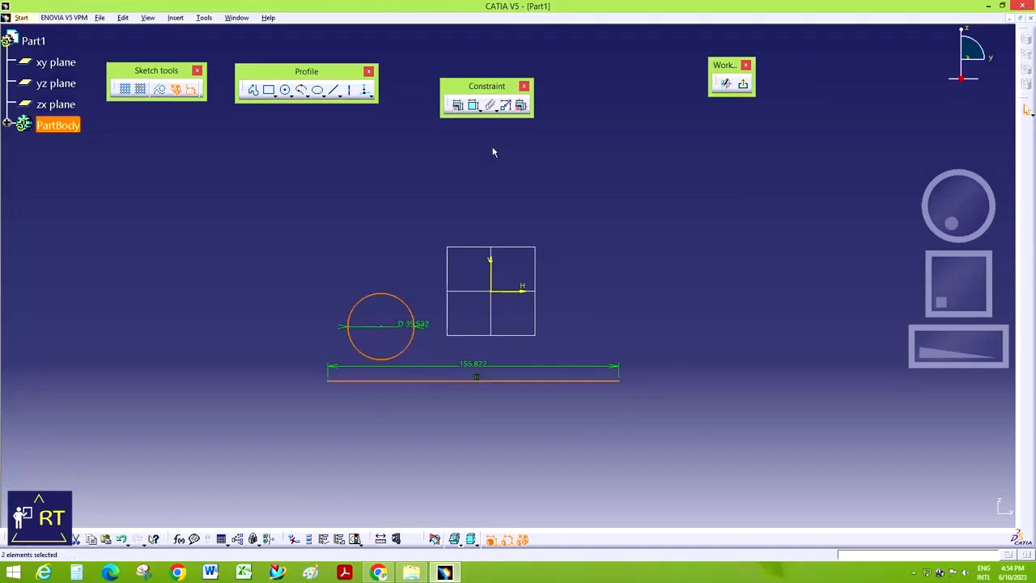
click(458, 106)
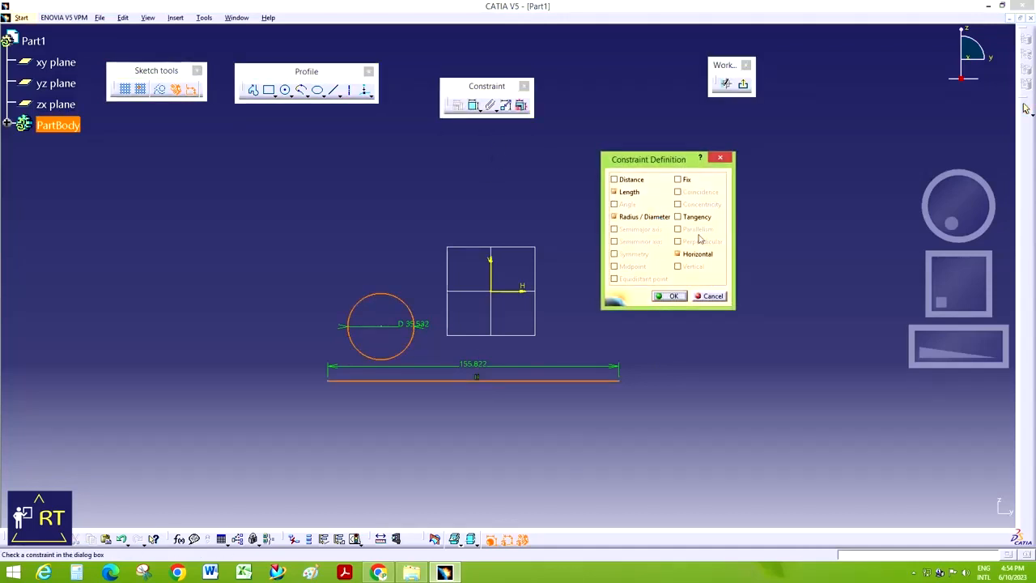
click(697, 217)
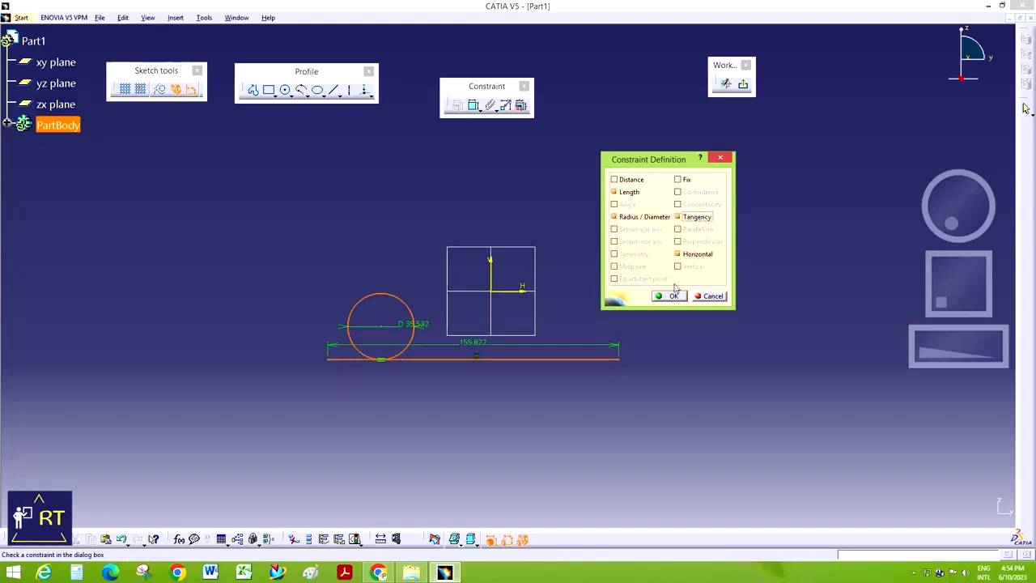
click(668, 296)
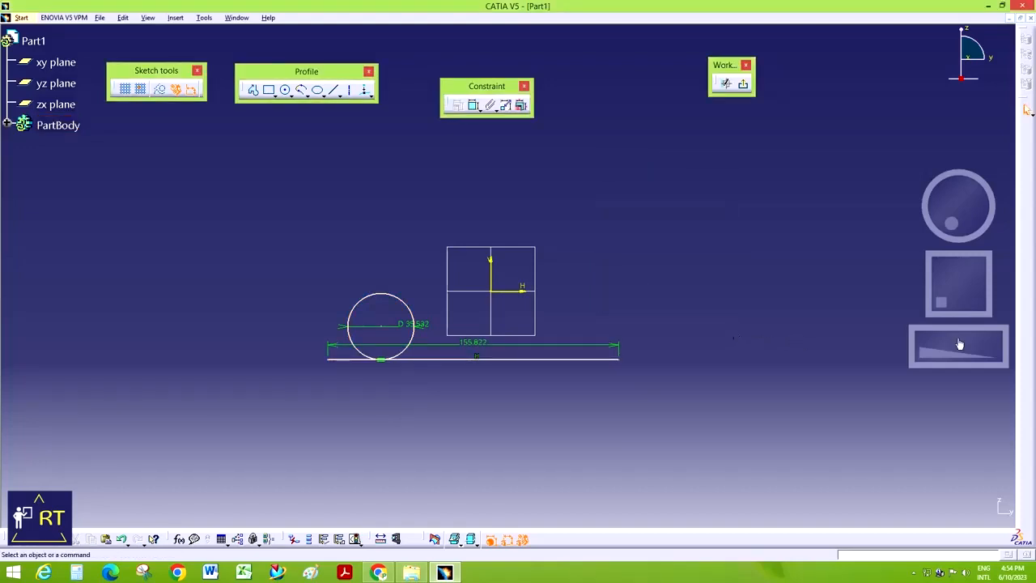
drag(931, 343, 973, 331)
drag(953, 297, 962, 278)
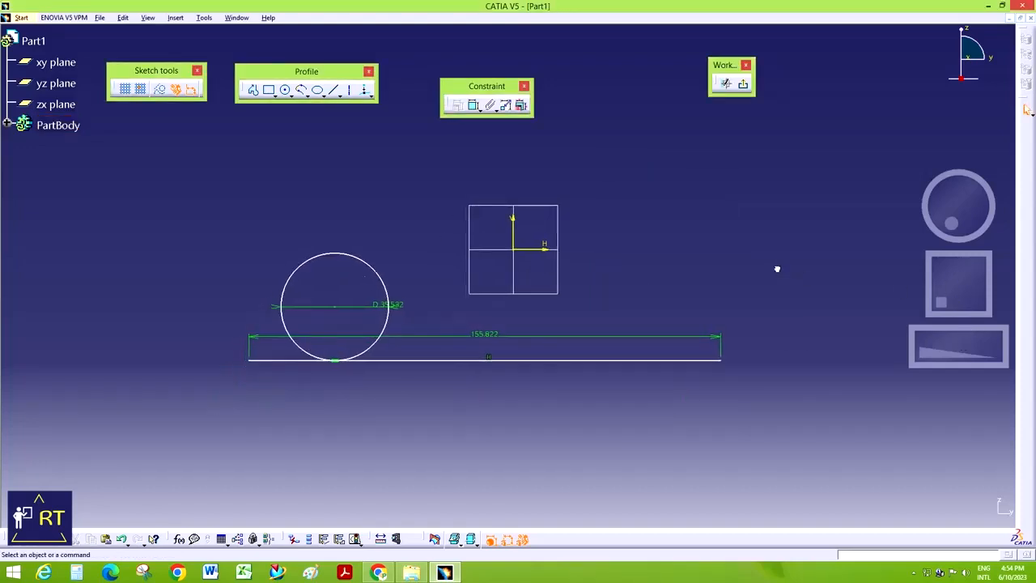
- Undo back through the tangency, diameter constraint and circle, and delete the remaining line to empty the sketch
key(ctrl+z)
key(ctrl+z)
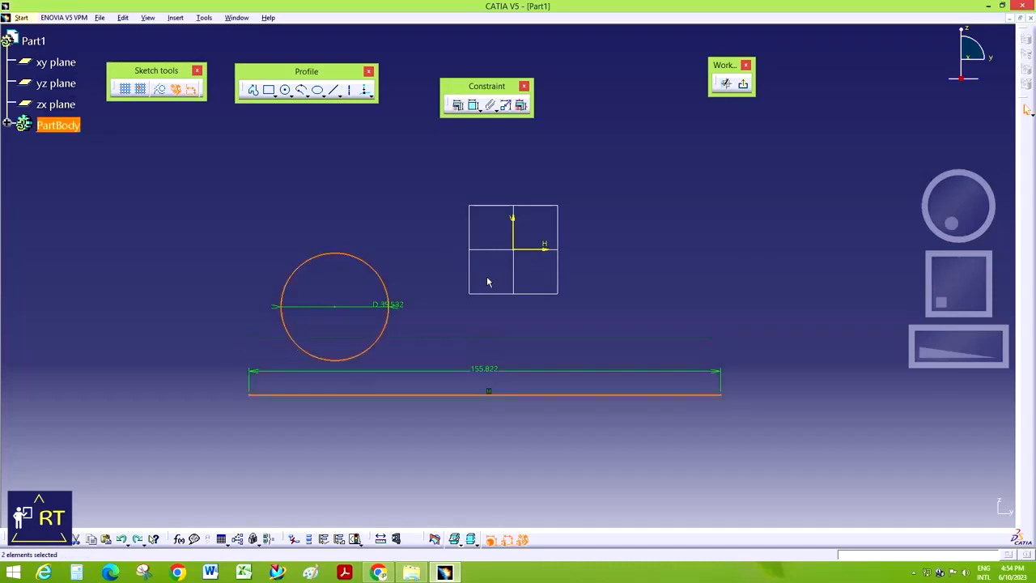
key(ctrl+z)
key(ctrl+z)
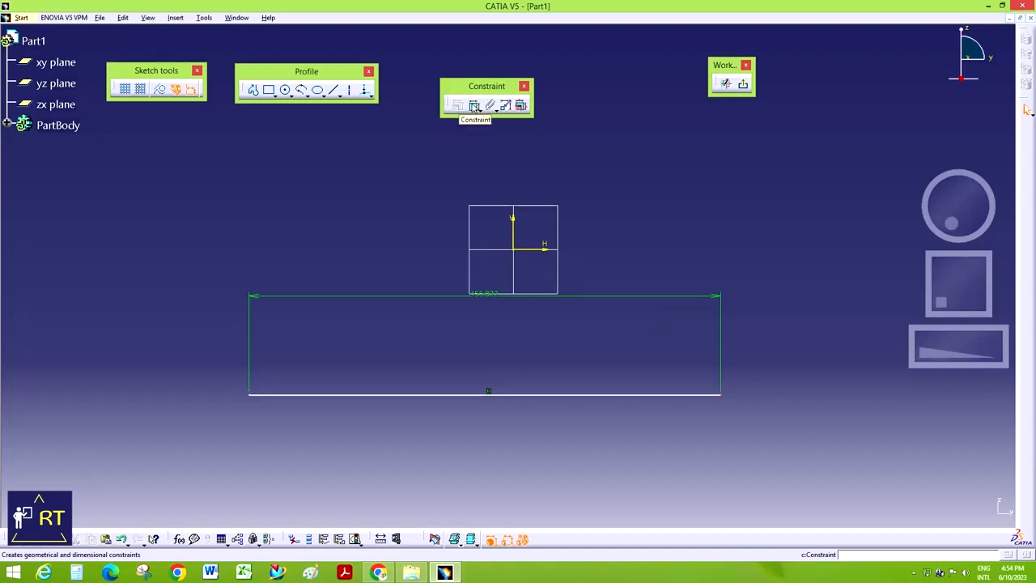
drag(190, 256, 656, 412)
key(Delete)
- Sketch a circle about 42 mm in diameter to the left of the origin and a rectangle about 74 by 33 mm below the origin
click(285, 89)
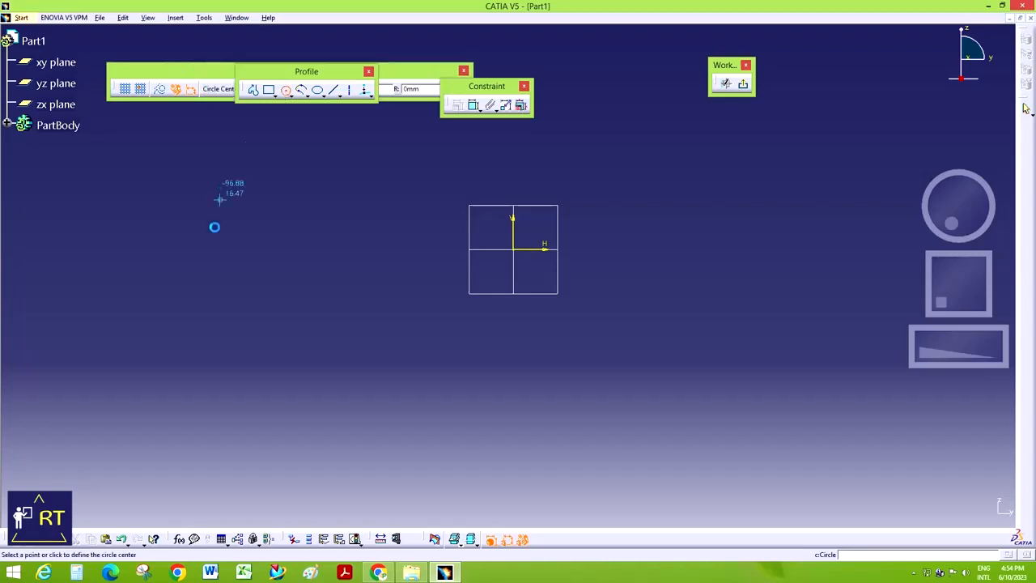
click(214, 235)
click(267, 199)
click(269, 89)
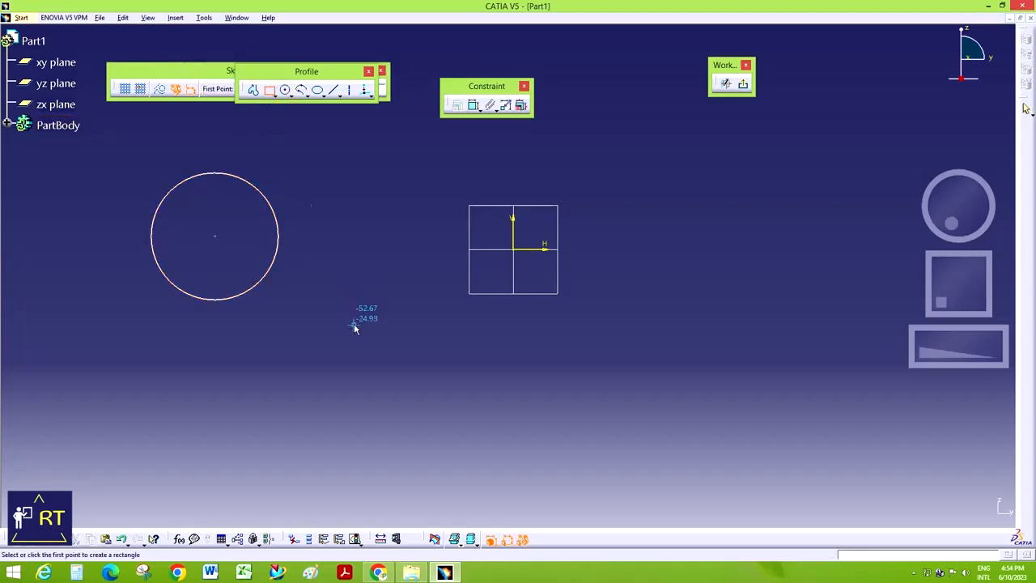
click(354, 324)
click(578, 424)
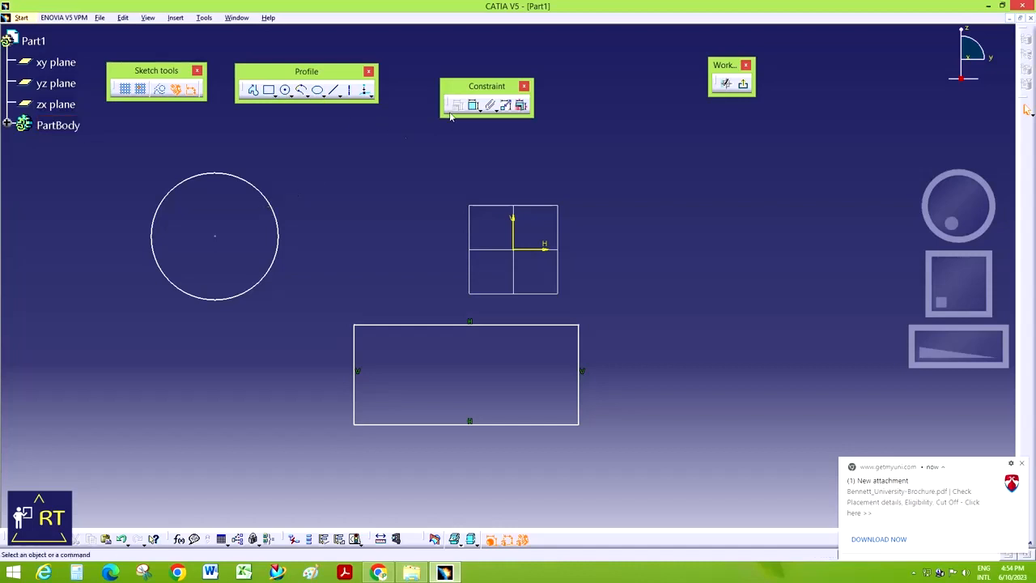
- Dimension the circle's diameter with the Constraint tool, placing it outside the circle's upper right, and dismiss the browser notification
click(473, 105)
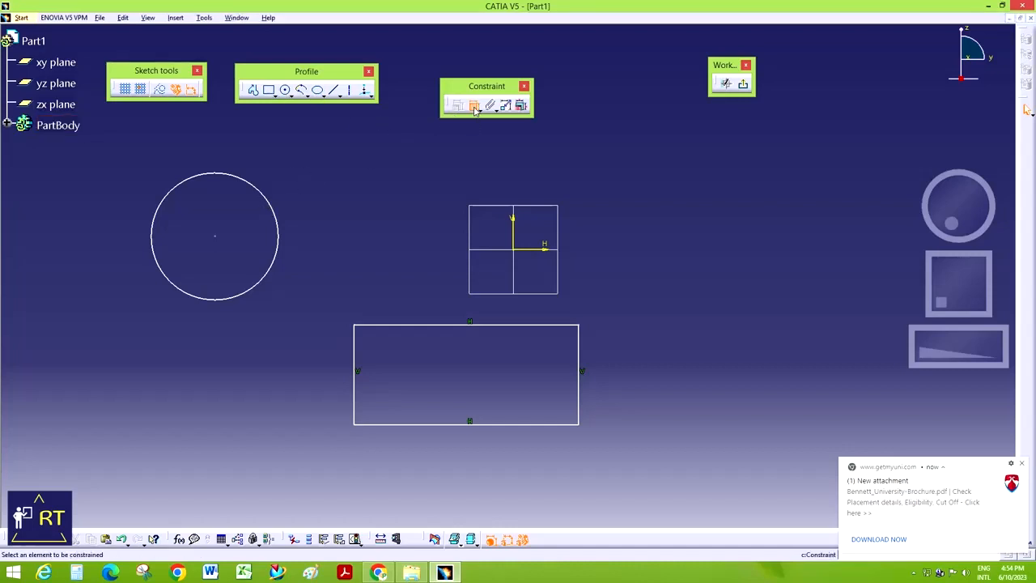
click(274, 206)
click(309, 171)
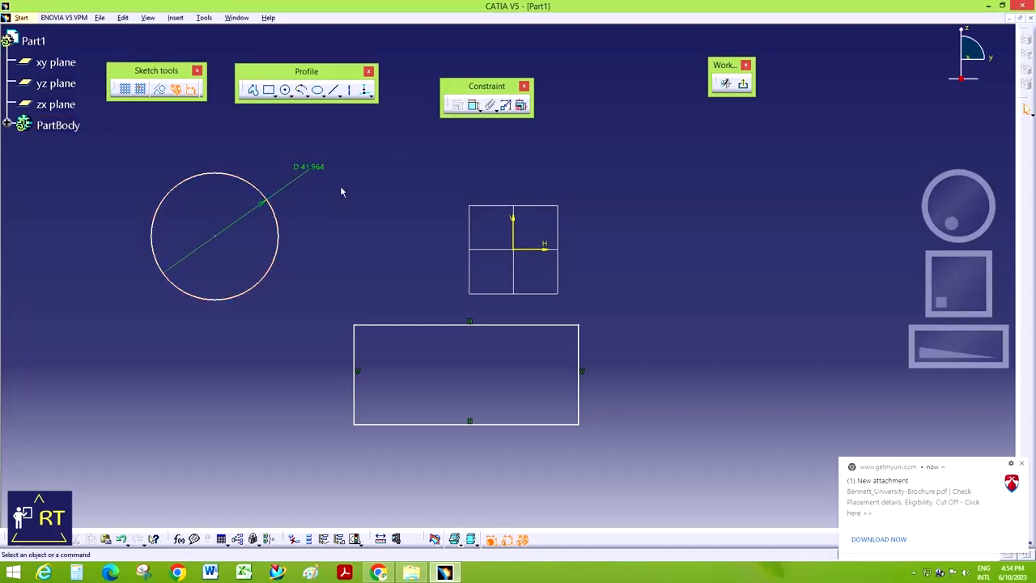
click(1022, 465)
- Set the circle's diameter to 50 mm, keeping Diameter as the dimension type
drag(924, 347, 937, 344)
drag(953, 294, 959, 294)
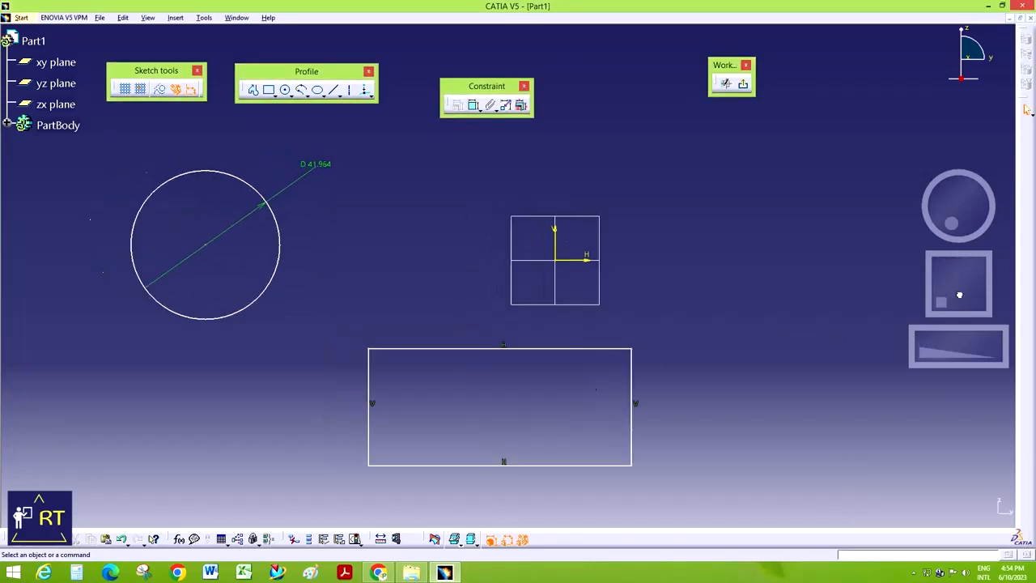
double_click(318, 164)
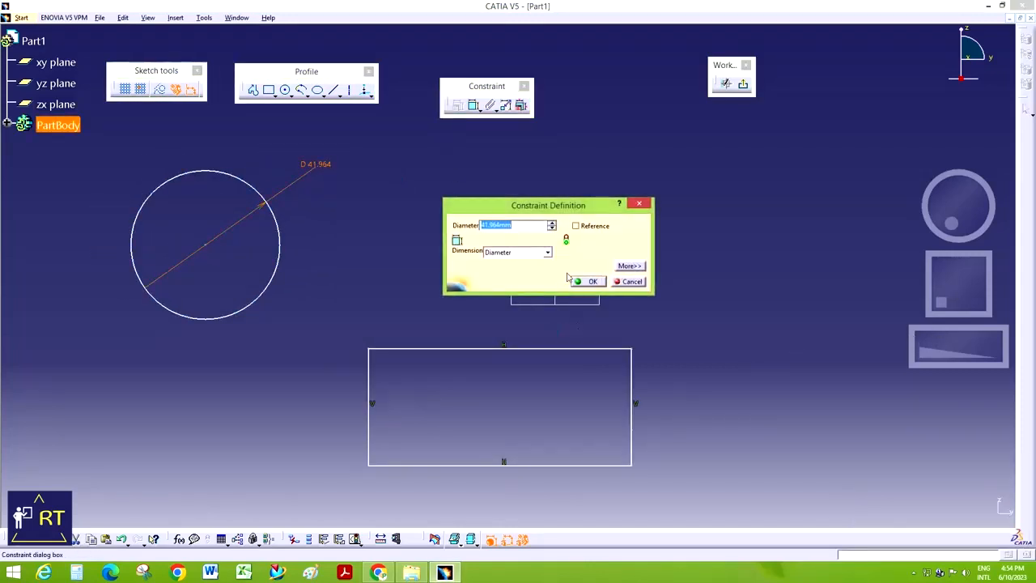
click(547, 252)
click(497, 262)
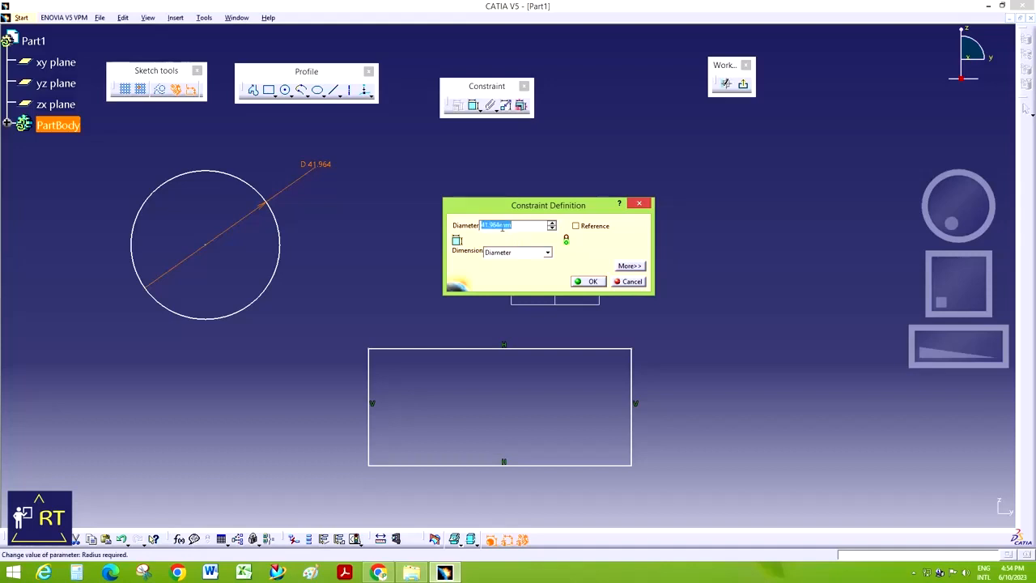
text(50)
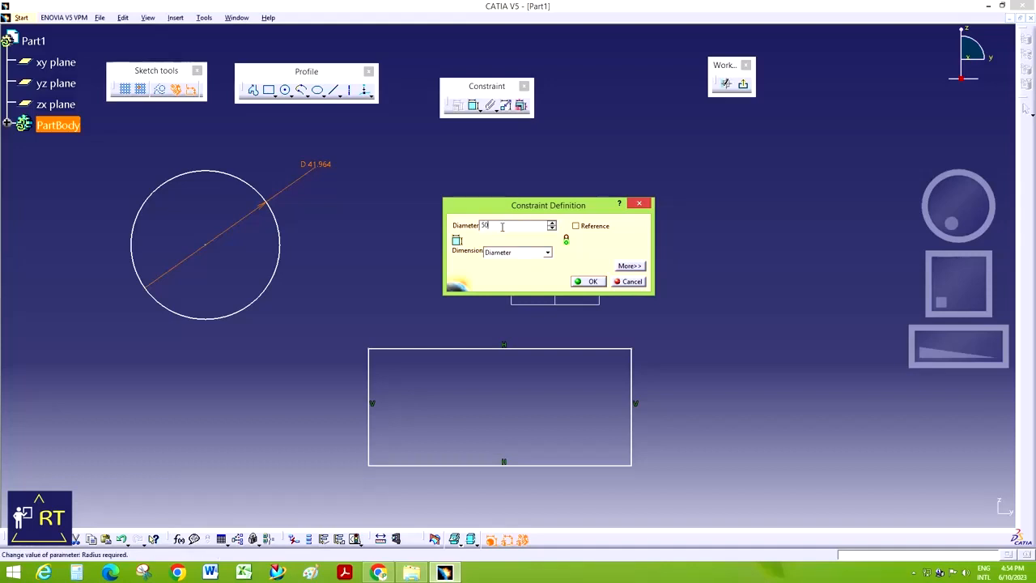
click(588, 281)
- Dimension the rectangle's width above its top edge and its height beside its left edge
drag(952, 296, 954, 290)
click(474, 106)
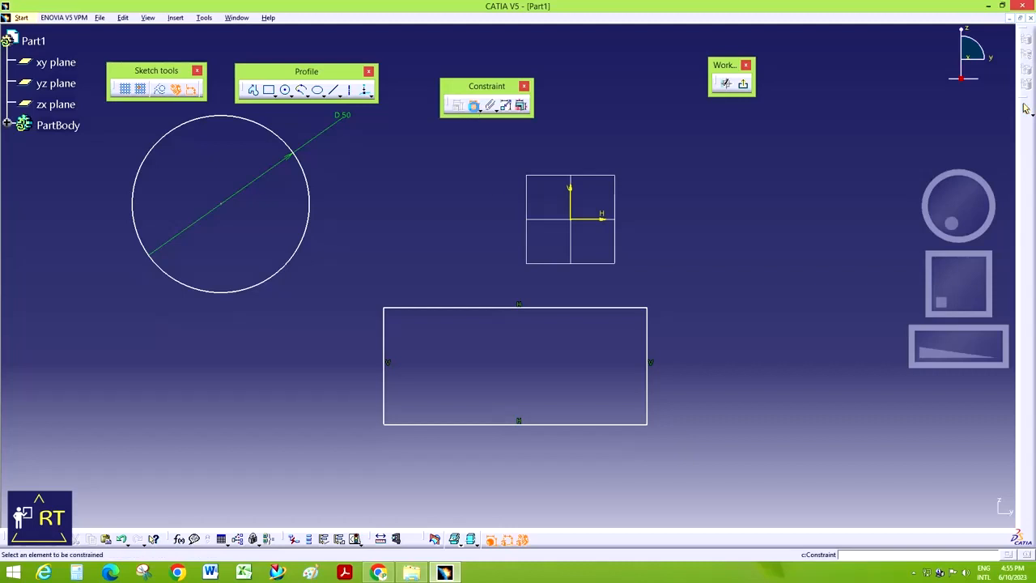
click(500, 307)
click(496, 286)
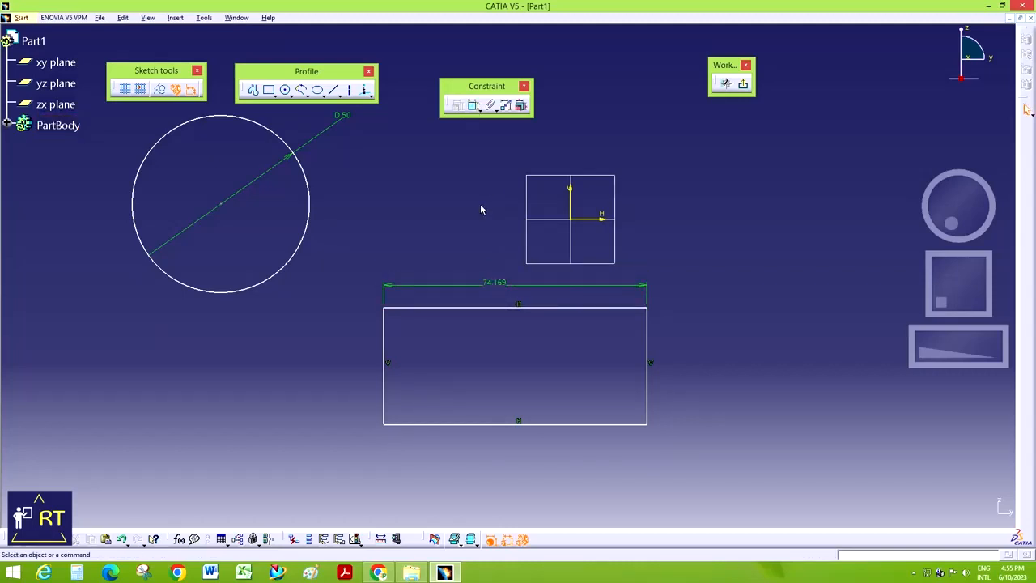
click(475, 107)
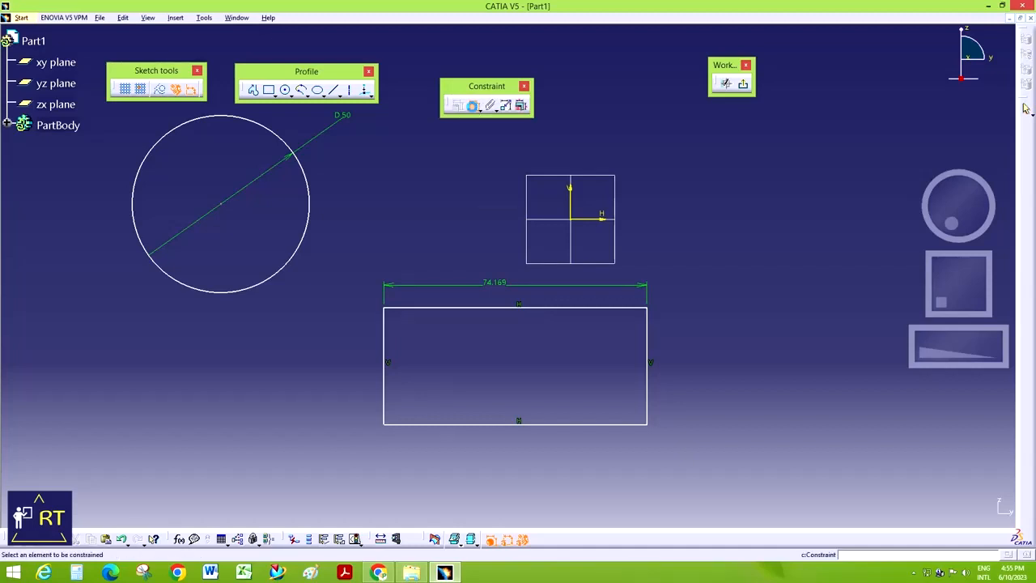
click(383, 335)
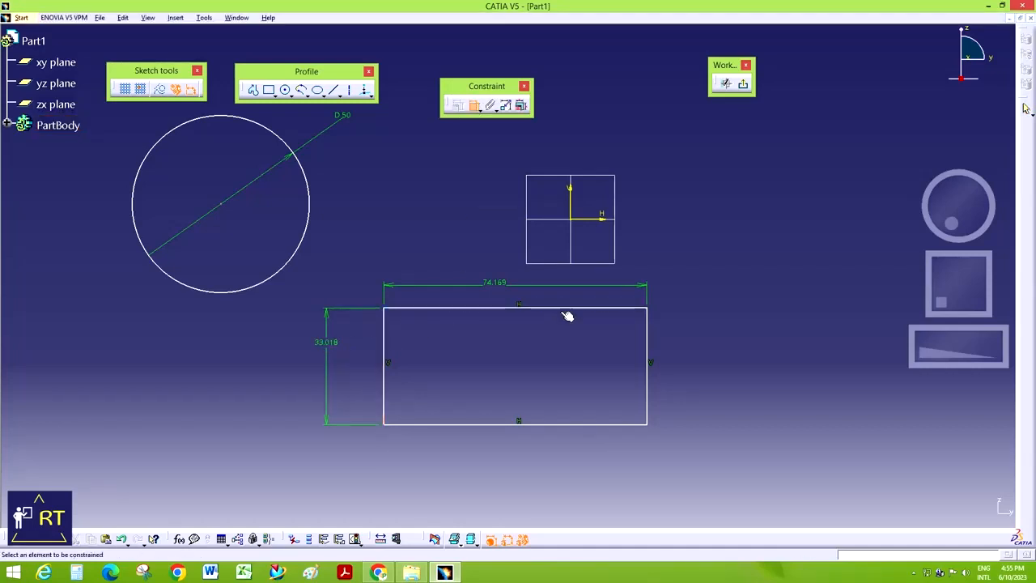
- Dimension the distance between the rectangle's top edge and the horizontal sketch axis, and delete that dimension
click(567, 308)
click(597, 219)
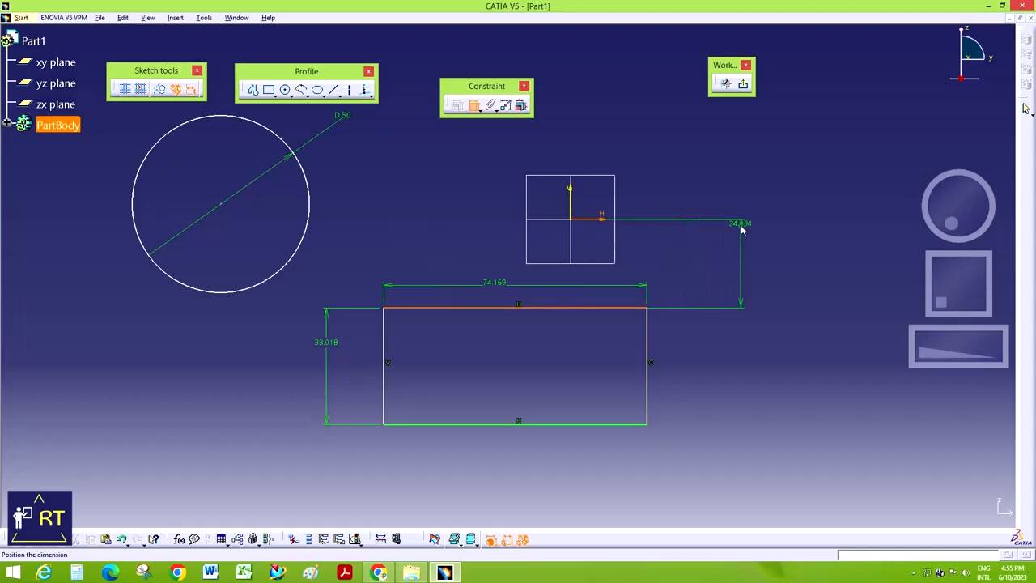
click(739, 224)
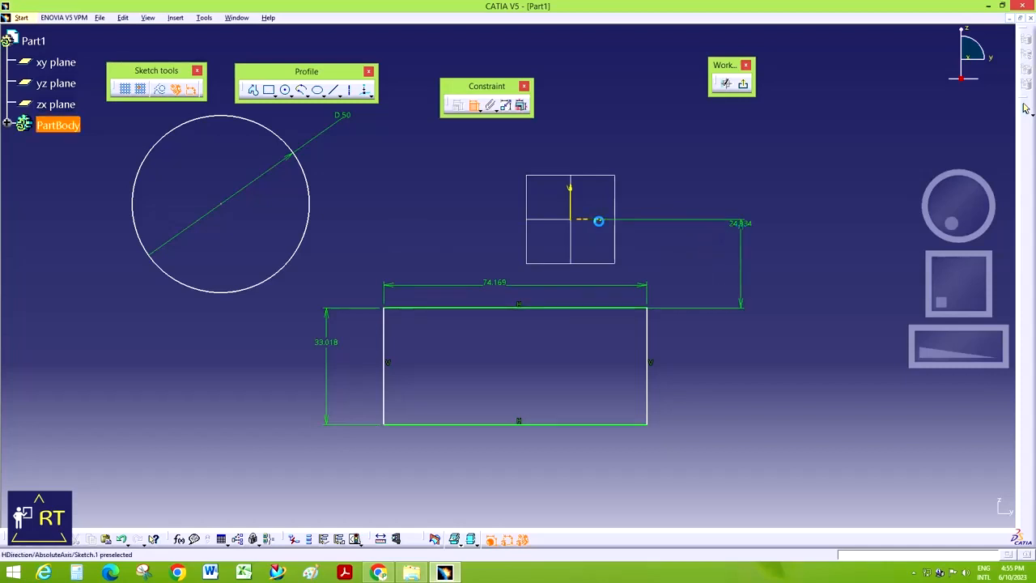
click(473, 107)
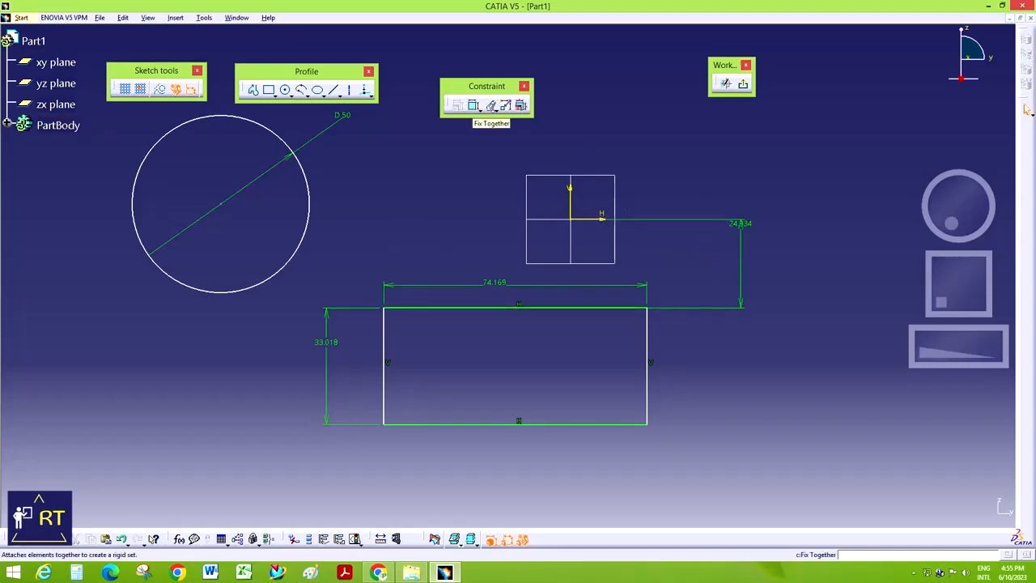
click(742, 223)
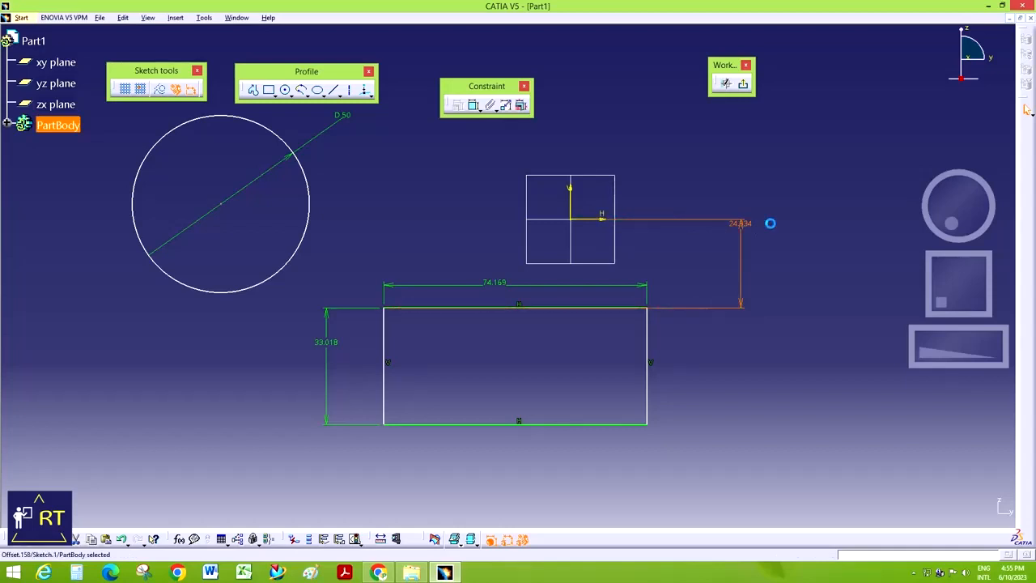
key(Delete)
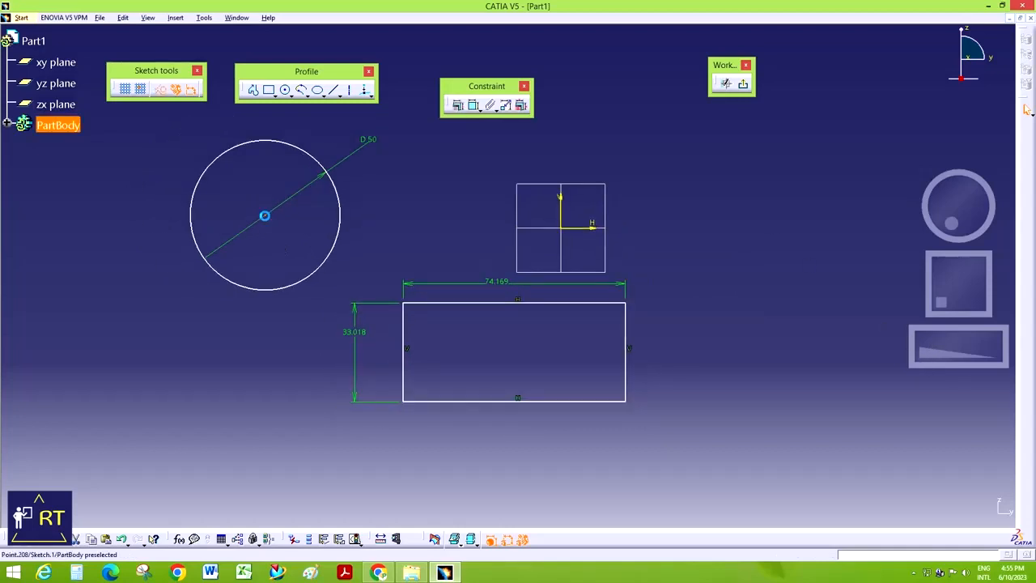
- Move the circle slightly farther left and down, and shift the rectangle right and down from the origin
drag(265, 215, 209, 229)
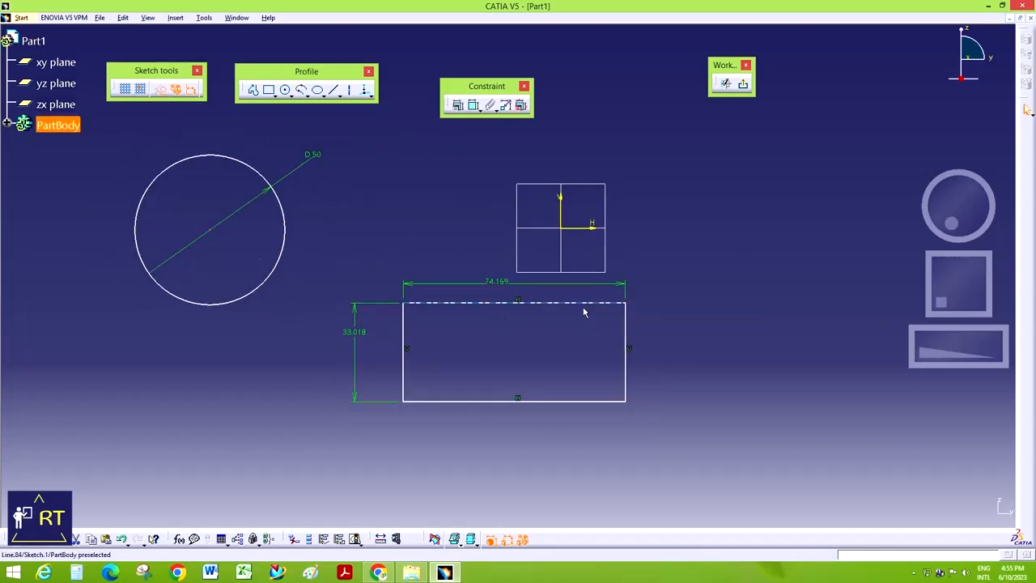
drag(583, 308, 667, 343)
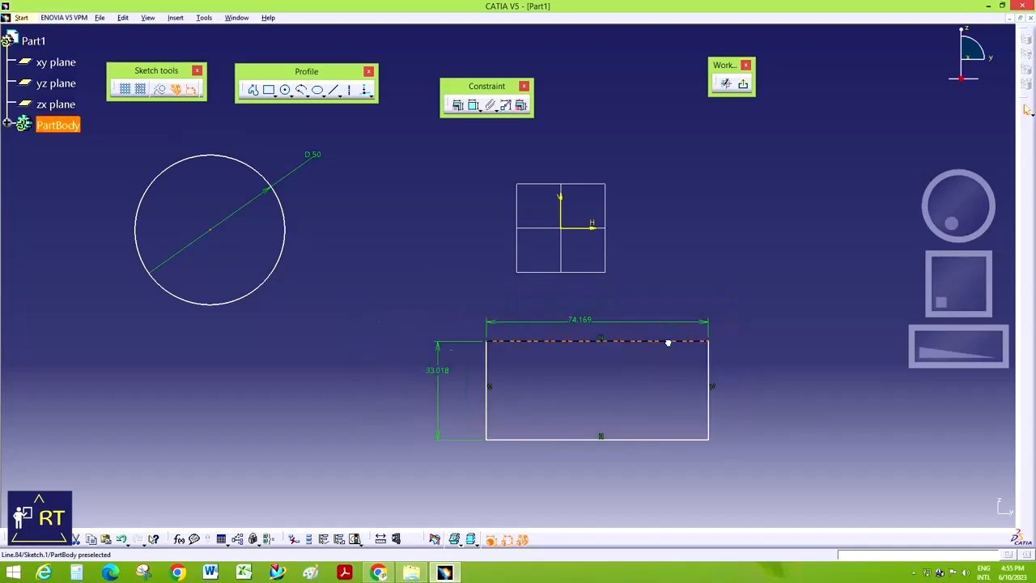
- Fix the circle and rectangle together with Fix Together, and move the linked geometry slightly by the rectangle's right edge
drag(960, 348, 948, 354)
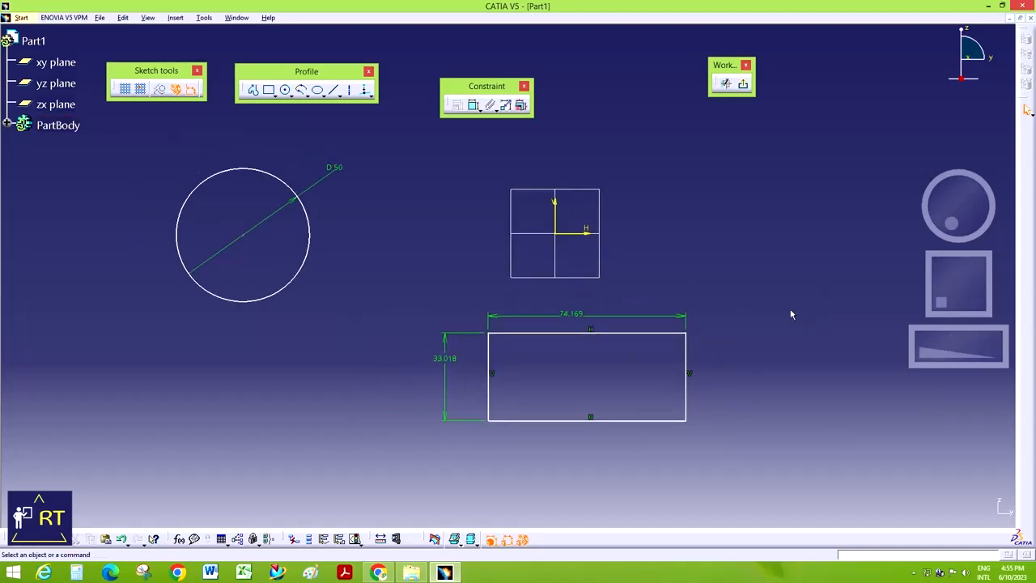
drag(767, 472, 153, 160)
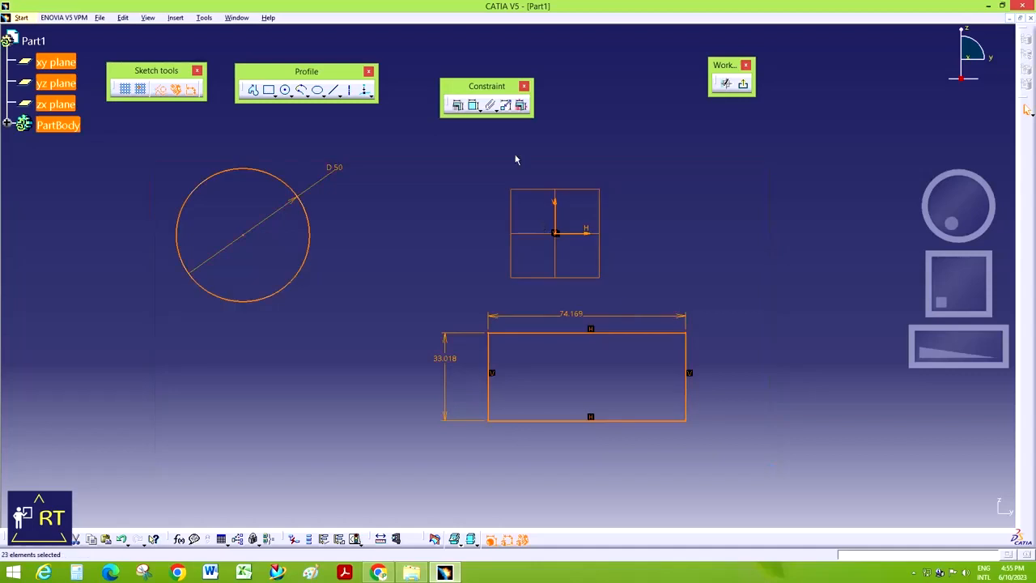
click(491, 106)
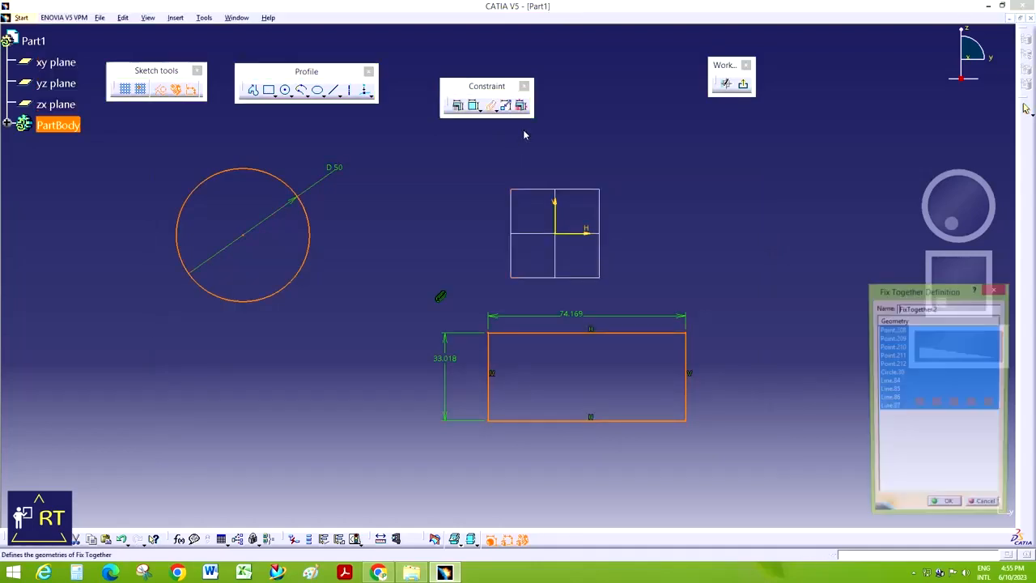
click(946, 509)
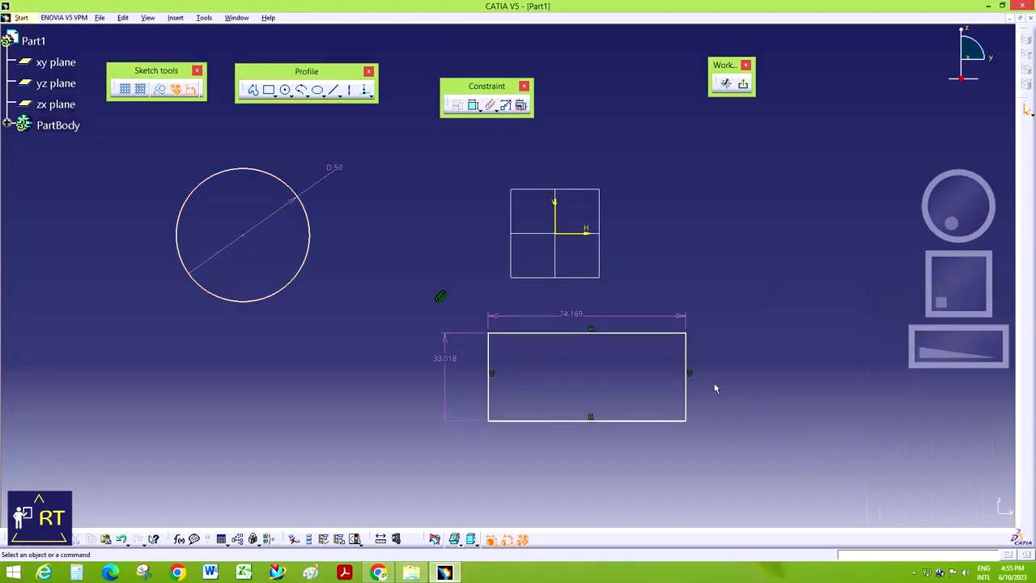
mouse_move(693, 357)
mouse_down()
mouse_move(761, 376)
mouse_move(665, 367)
mouse_move(673, 360)
mouse_up()
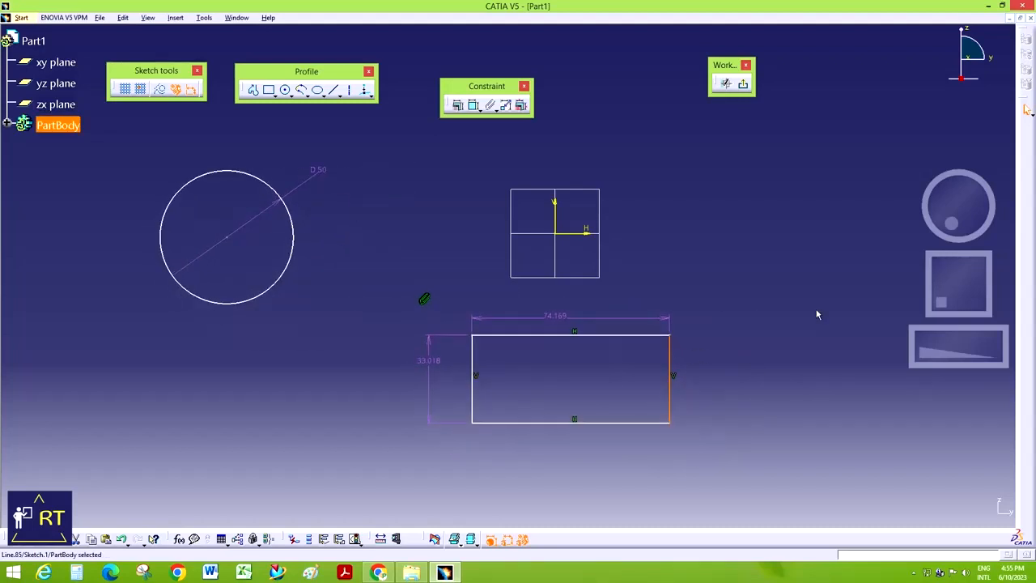
click(824, 304)
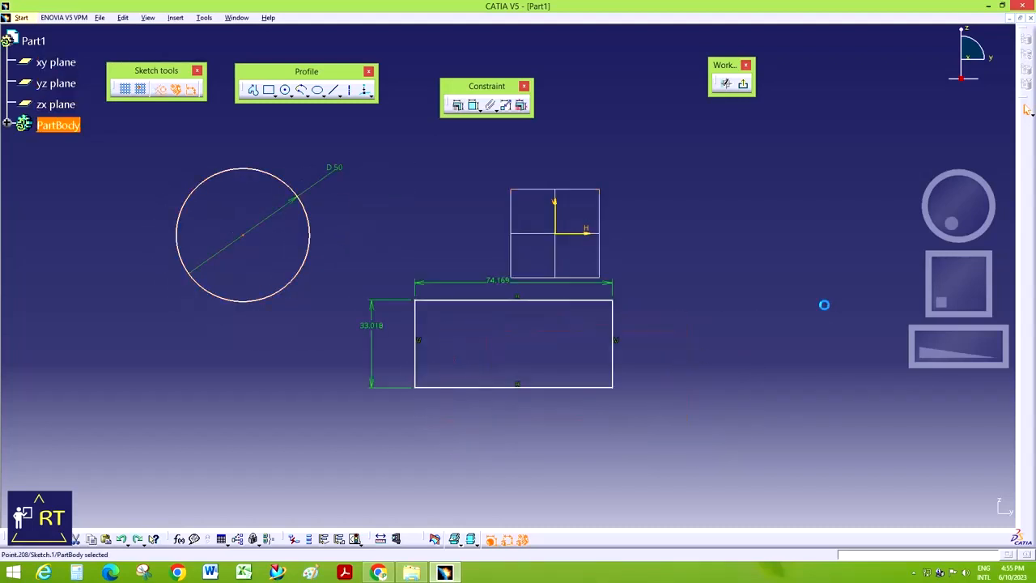
- Delete the rectangle's width and height dimensions and the circle's diameter dimension
click(494, 112)
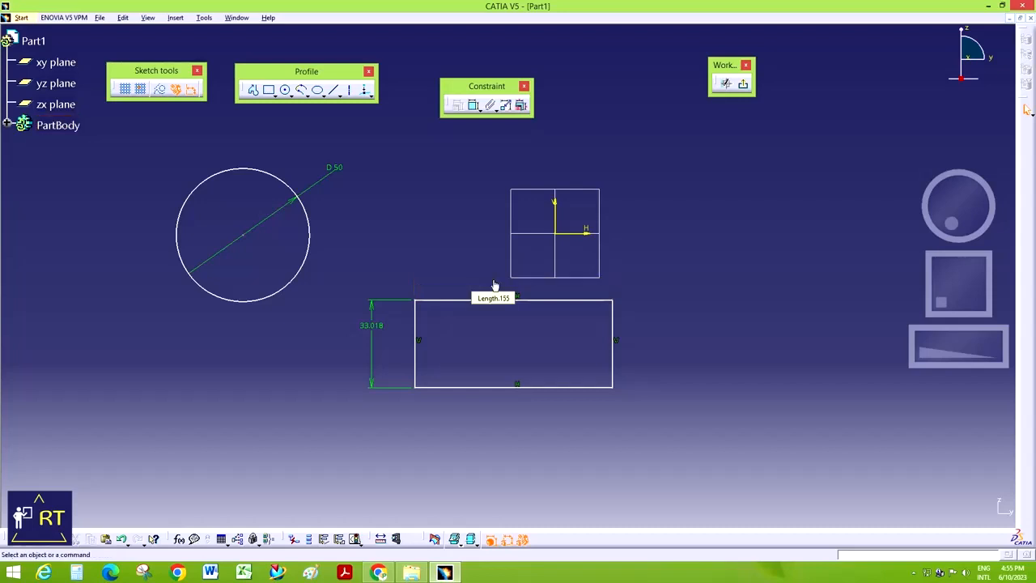
click(372, 308)
key(Delete)
click(336, 180)
key(Delete)
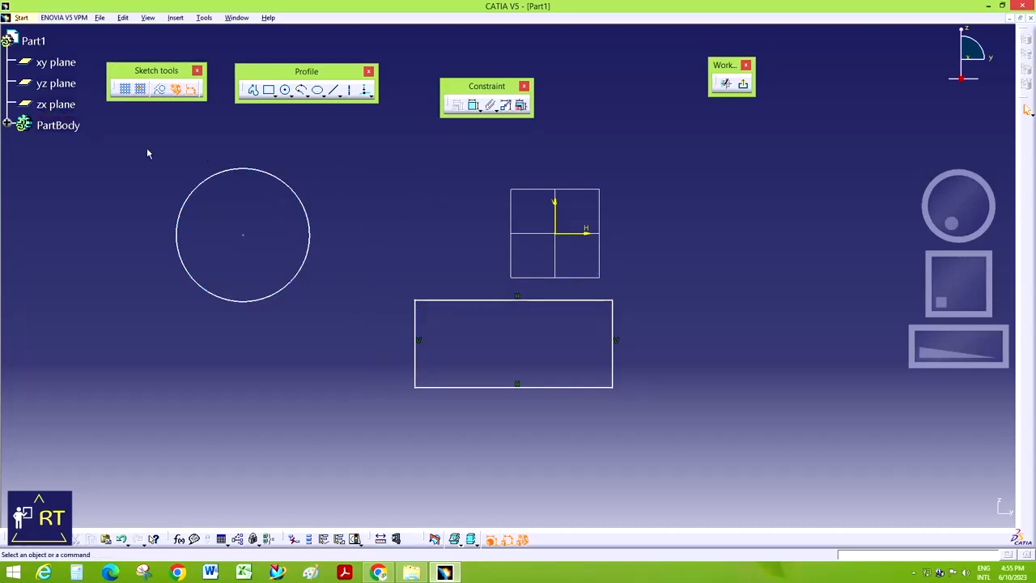
- Apply Auto Constraint to the circle and rectangle, and undo the generated constraints
drag(148, 150, 678, 451)
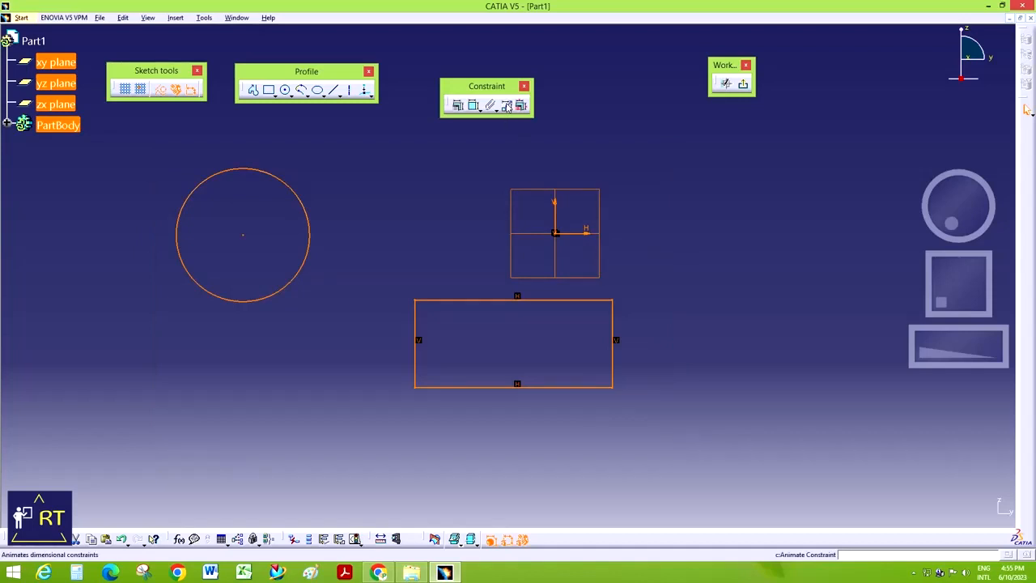
click(507, 109)
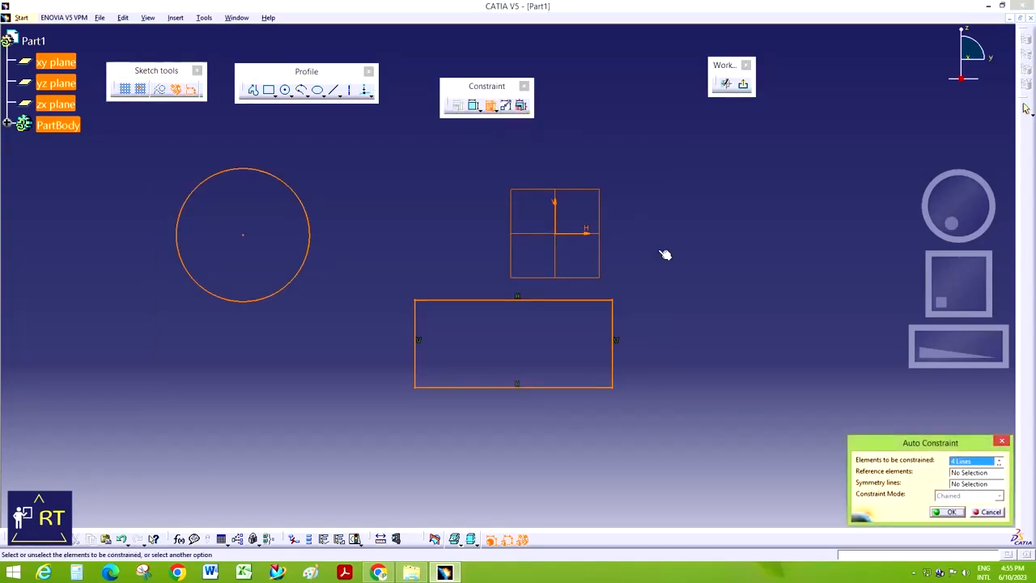
click(945, 511)
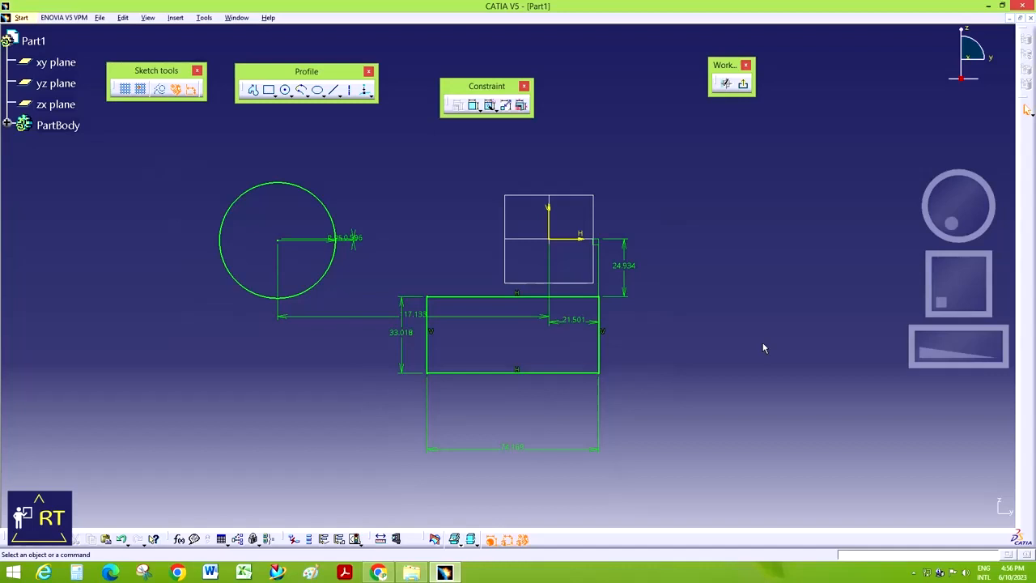
key(ctrl+a)
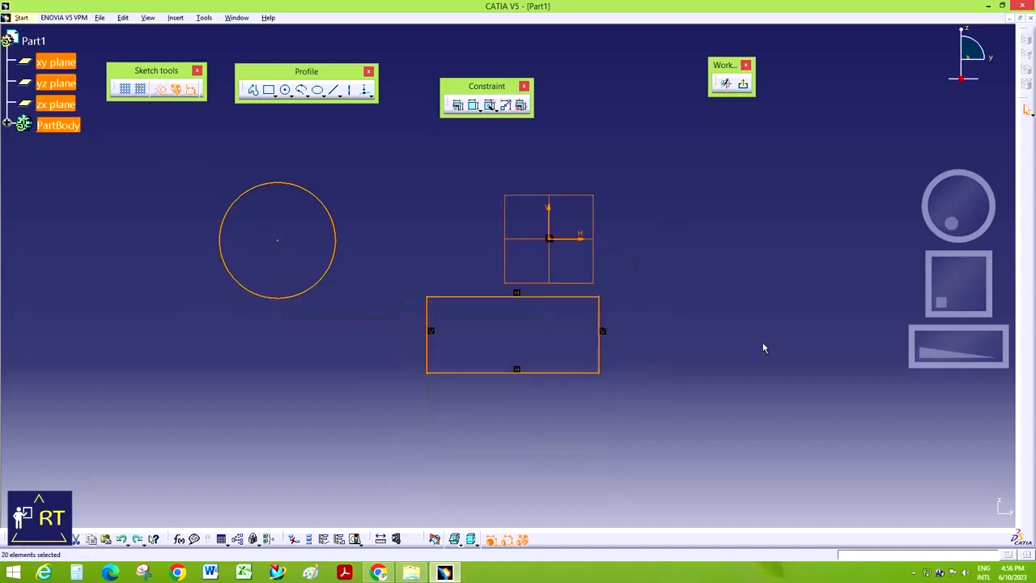
click(761, 344)
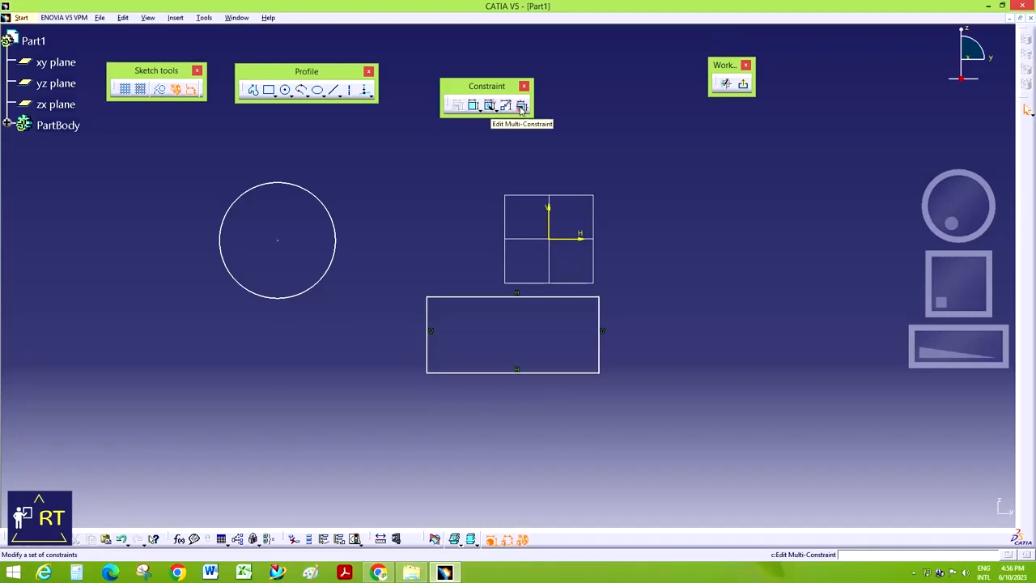
- Dimension the rectangle's width above its top edge, its height beside its left edge, and the circle's diameter
click(474, 106)
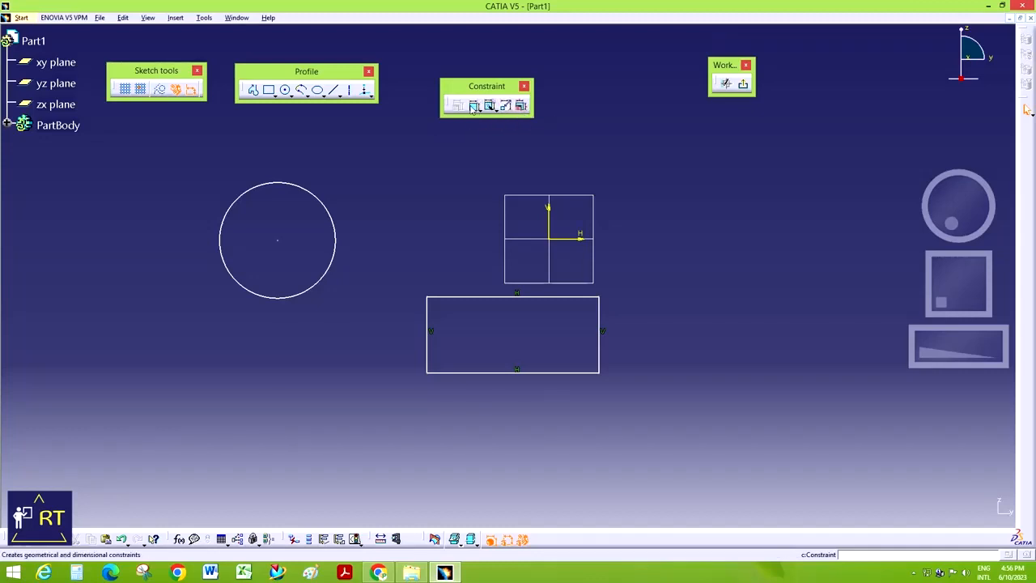
click(483, 300)
click(478, 268)
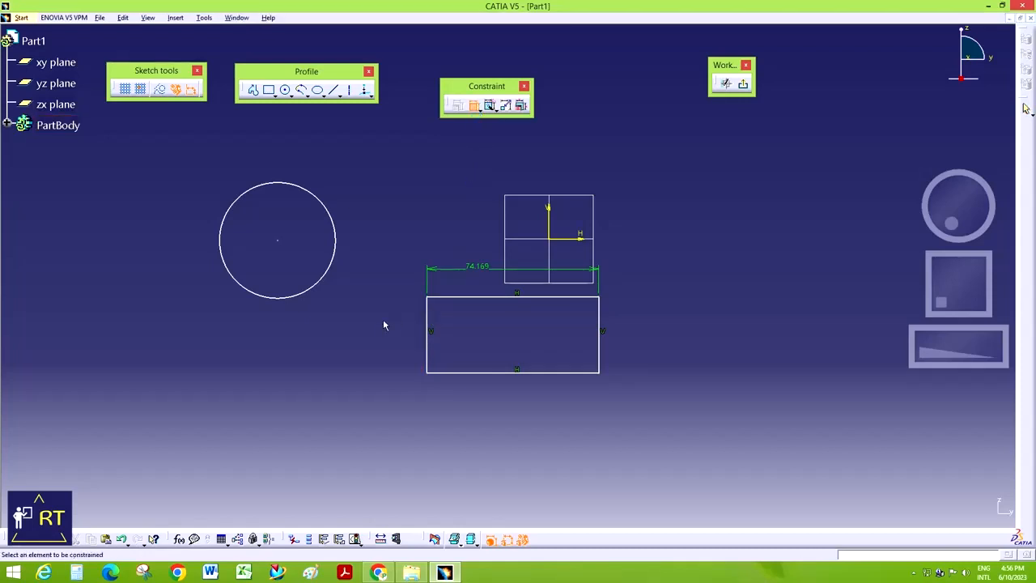
click(426, 309)
click(377, 306)
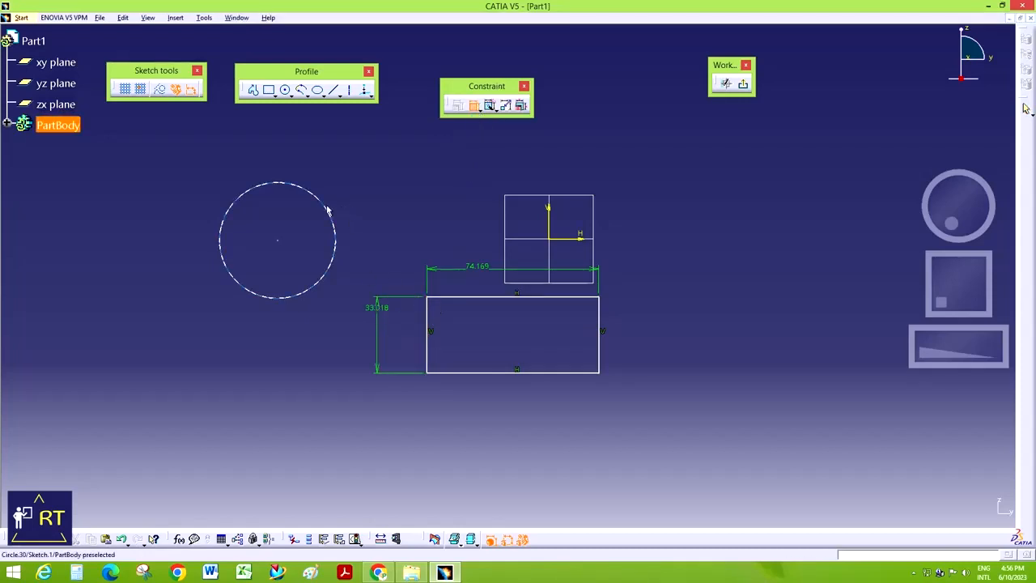
click(328, 209)
click(346, 186)
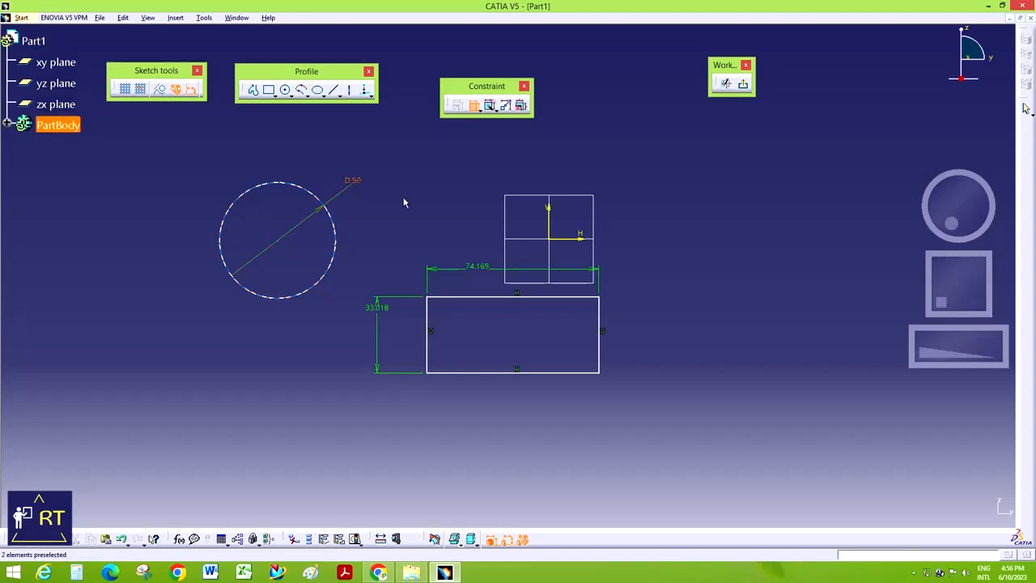
- Dimension the distance from the rectangle's top edge to the horizontal axis and from the circle's centre to the vertical axis
click(592, 298)
click(590, 237)
click(729, 244)
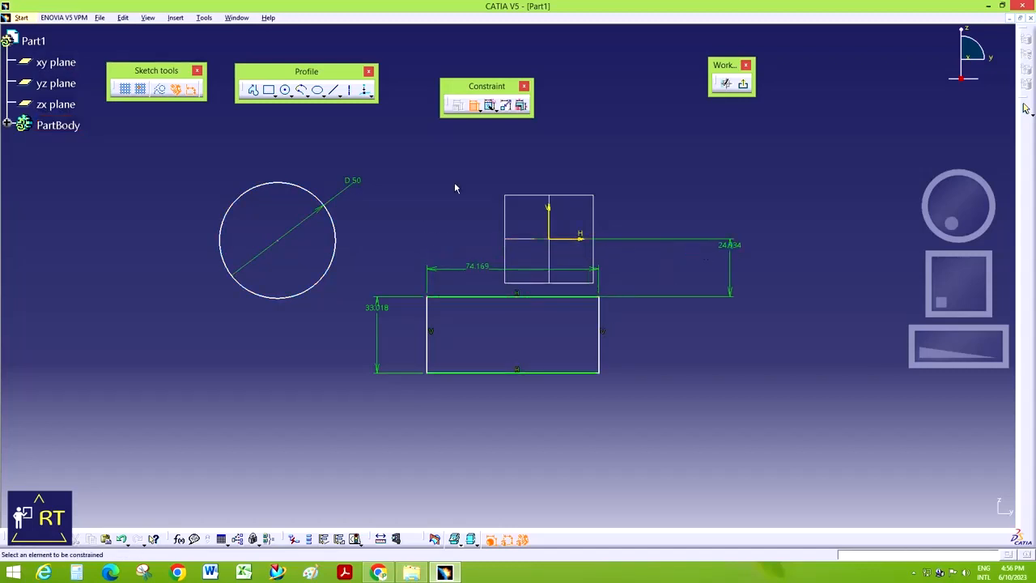
click(489, 108)
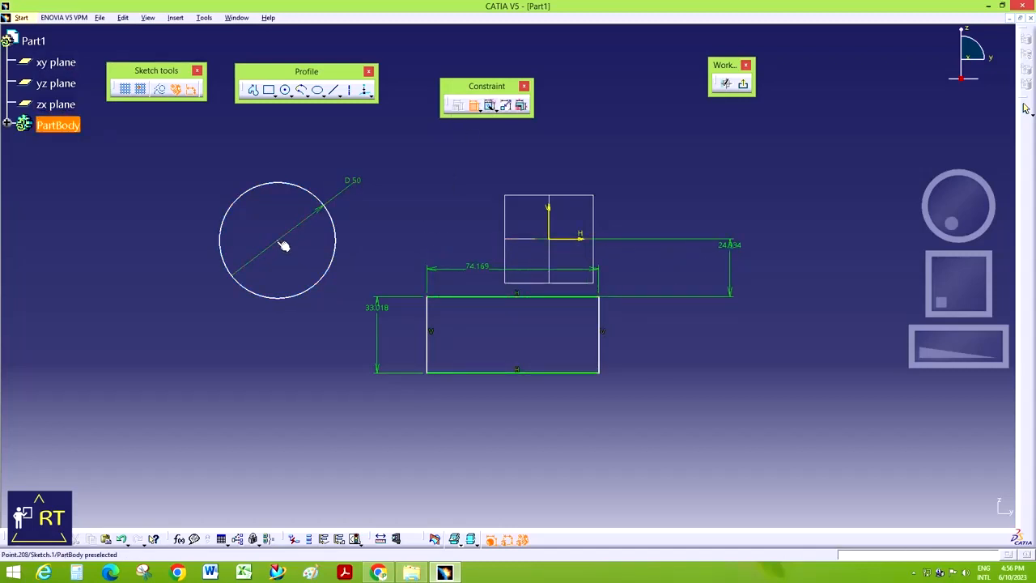
click(549, 218)
click(535, 158)
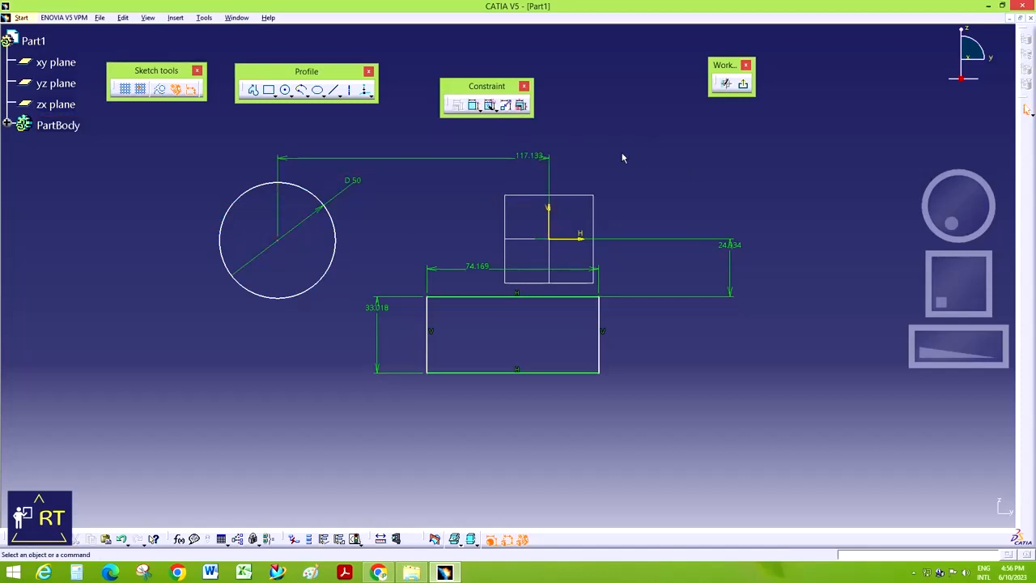
- With Edit Multi-Constraint, set the circle centre's distance from the vertical axis to 100 mm and the rectangle's offset from the horizontal axis to 25 mm
click(520, 106)
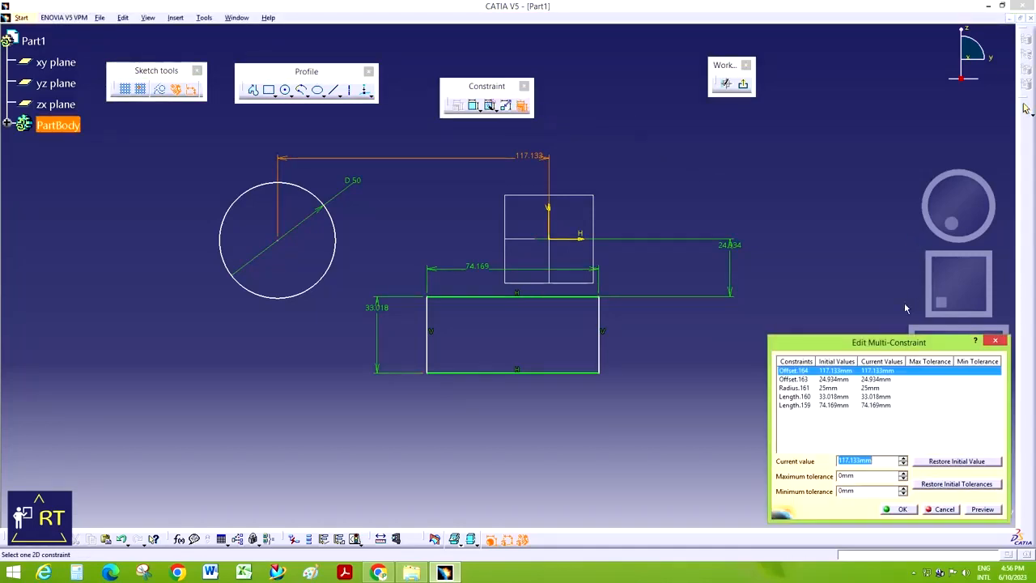
drag(896, 339, 824, 118)
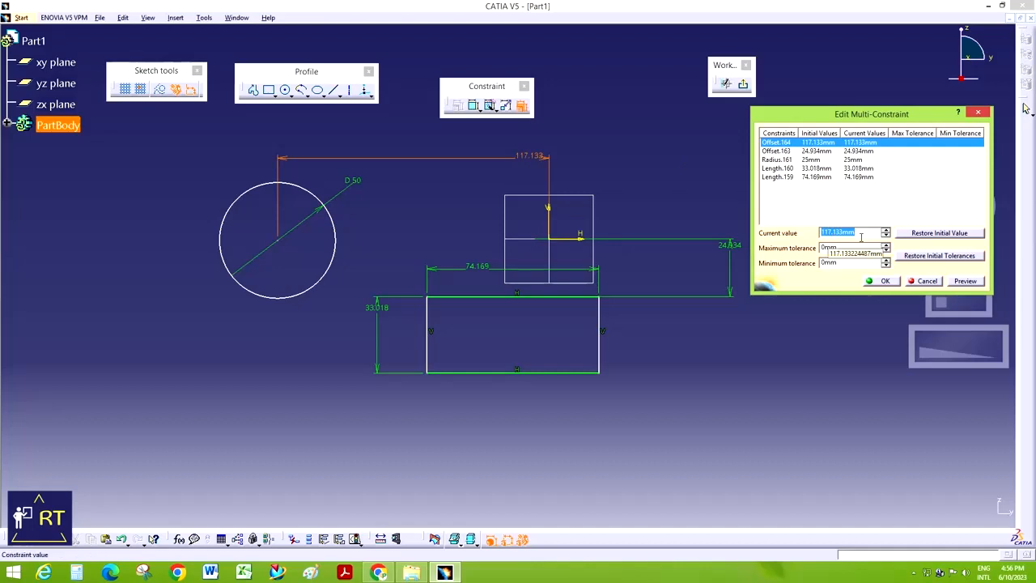
text(100)
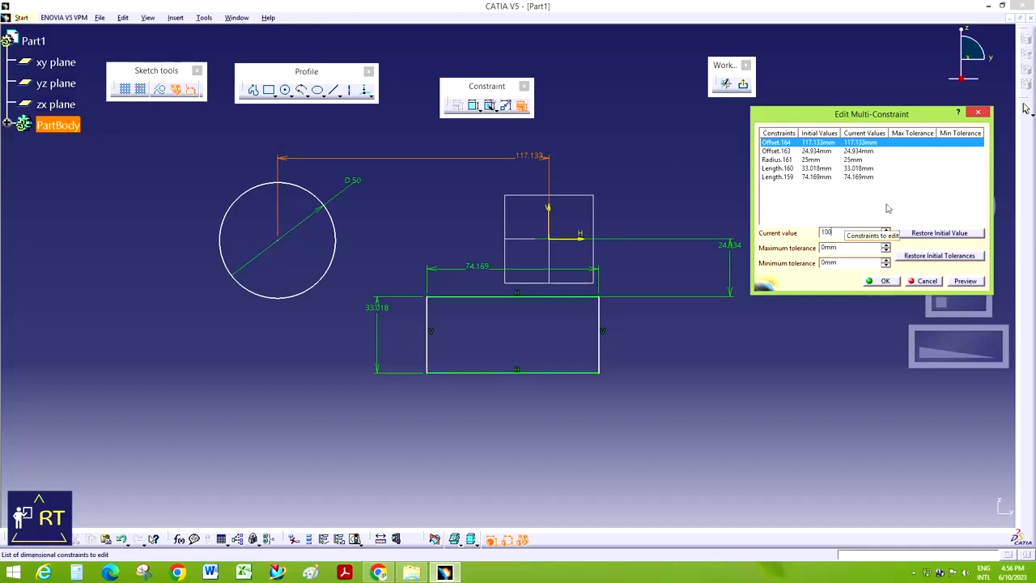
click(818, 150)
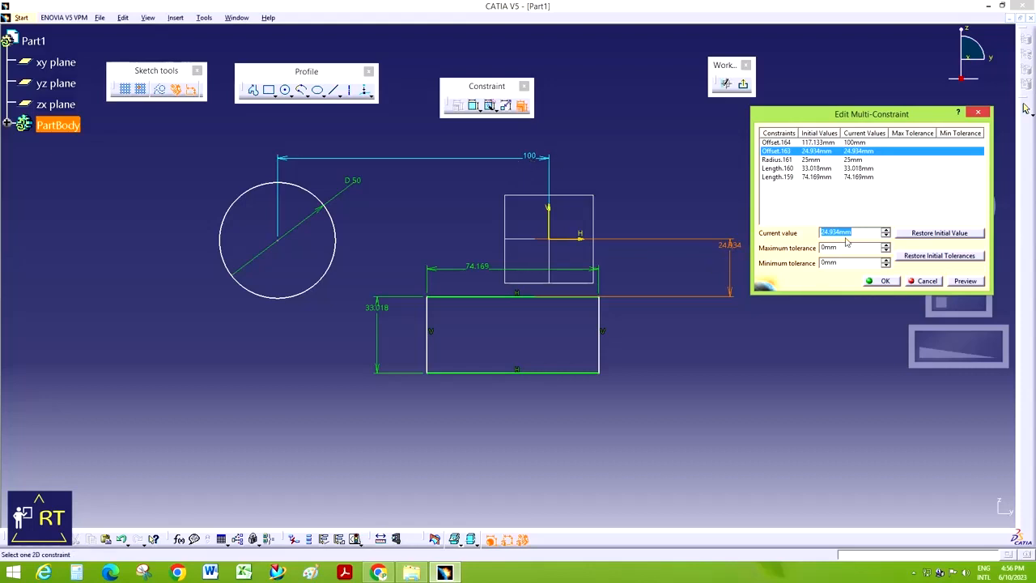
text(25)
- Set the circle's radius constraint to 30 mm, preview the sketch, and apply the multi-constraint edits
click(836, 159)
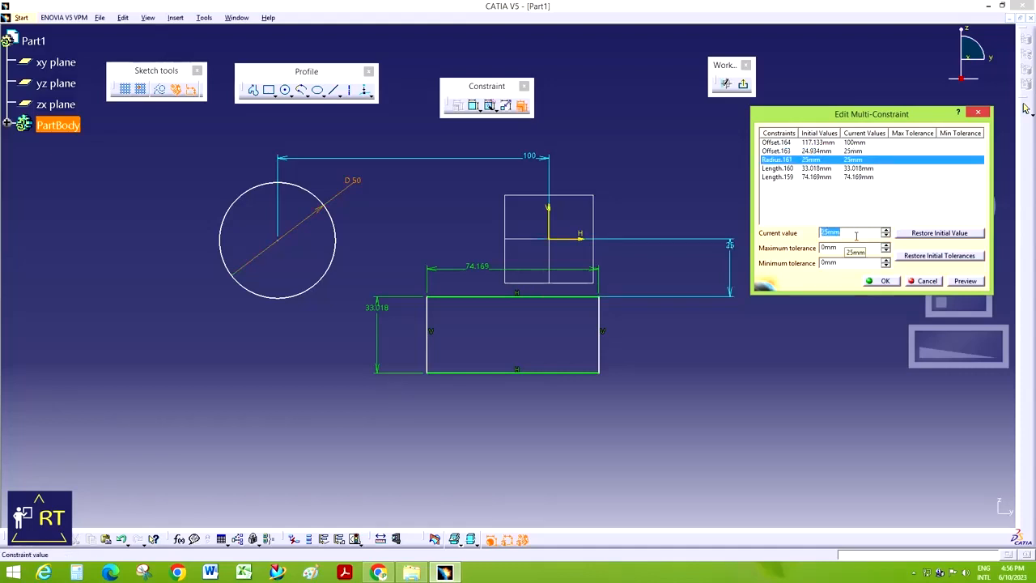
text(30)
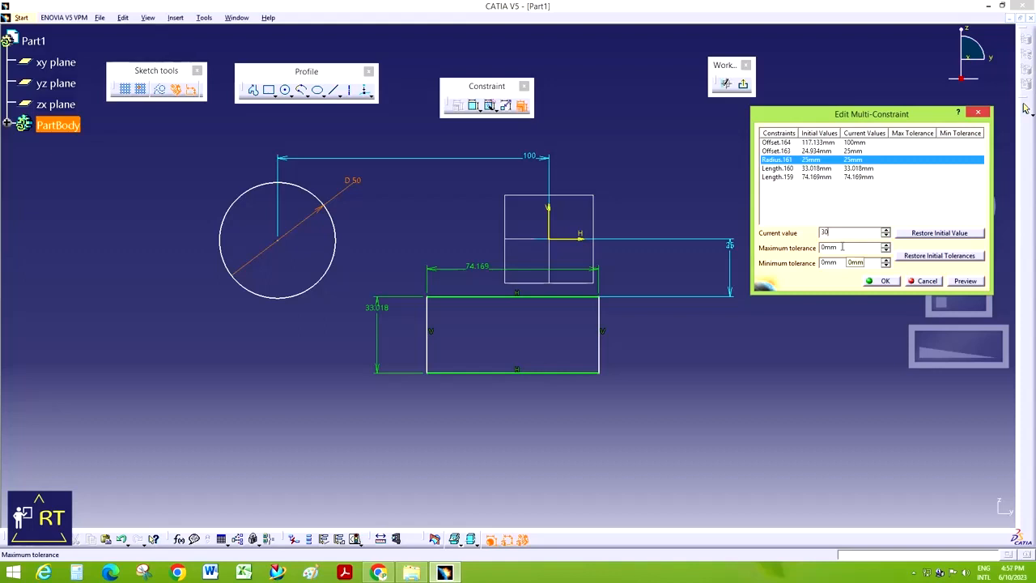
click(793, 169)
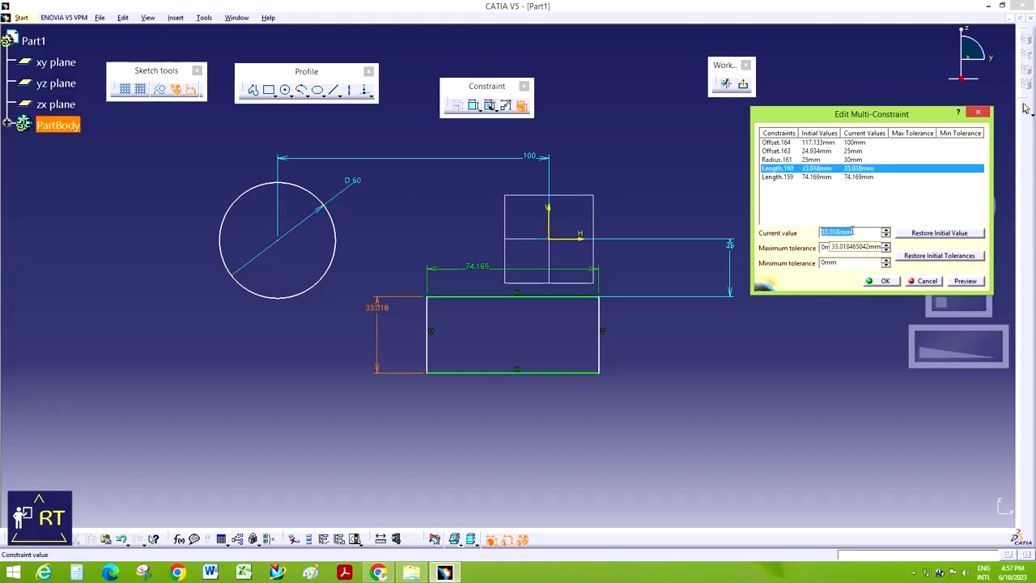
click(967, 281)
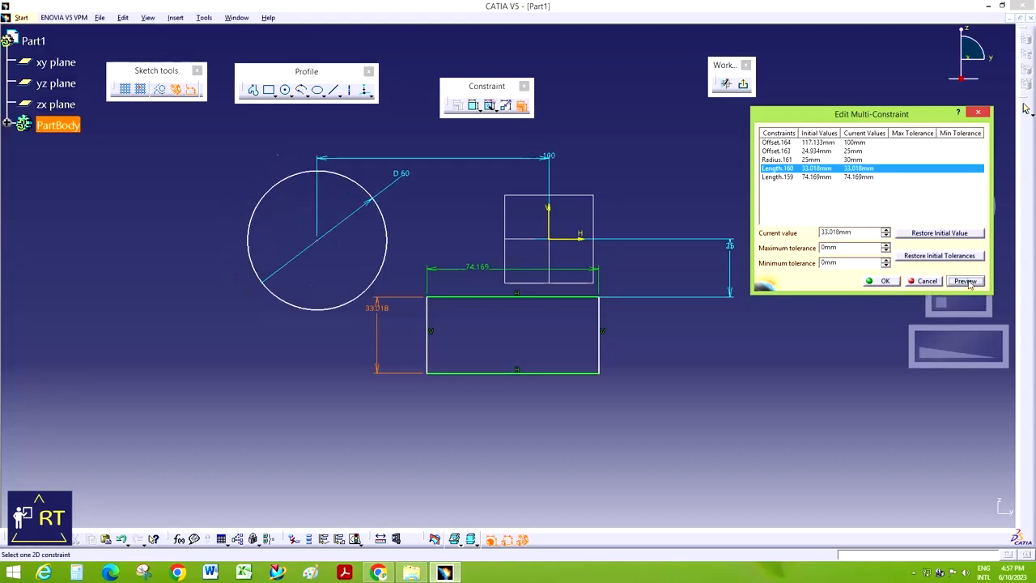
click(884, 280)
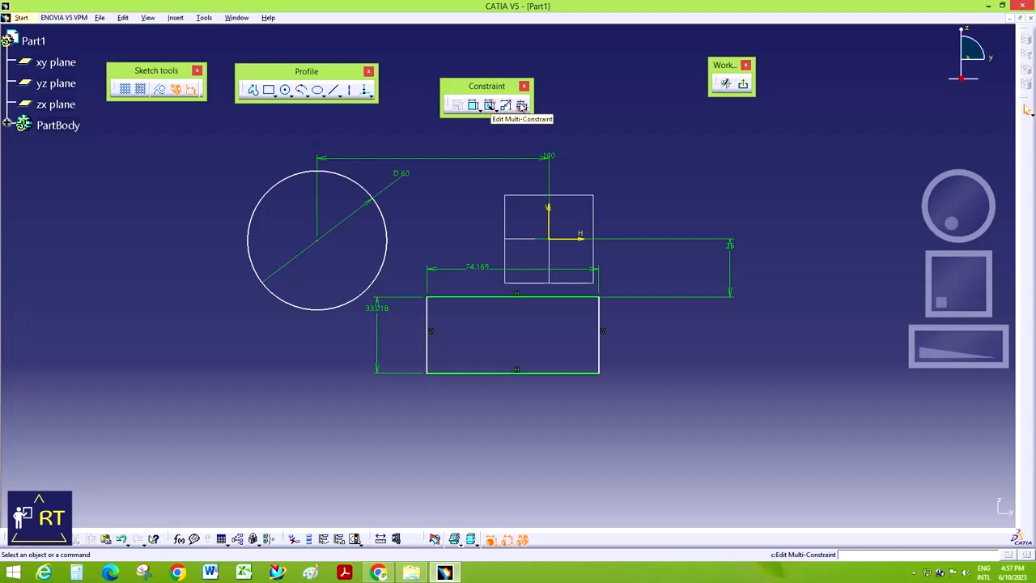
click(913, 572)
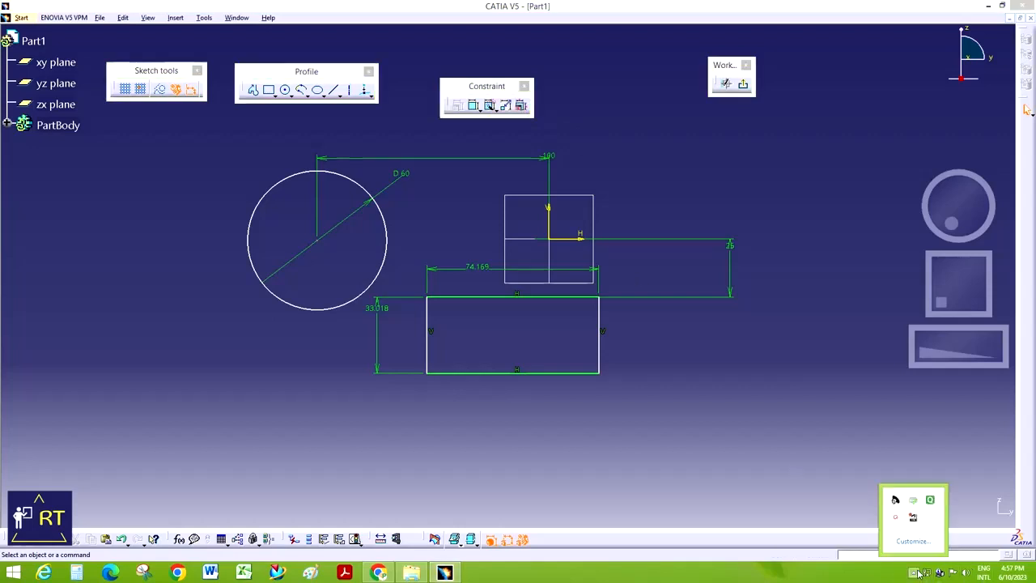
click(898, 518)
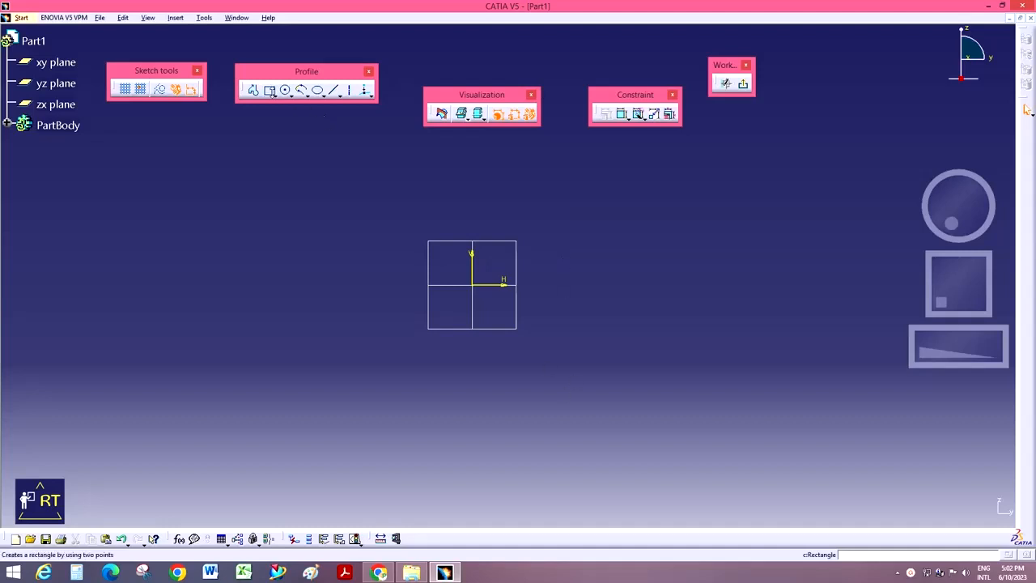
- Sketch a two-point rectangle just below the horizontal axis, extending across both sides of the vertical axis
click(273, 94)
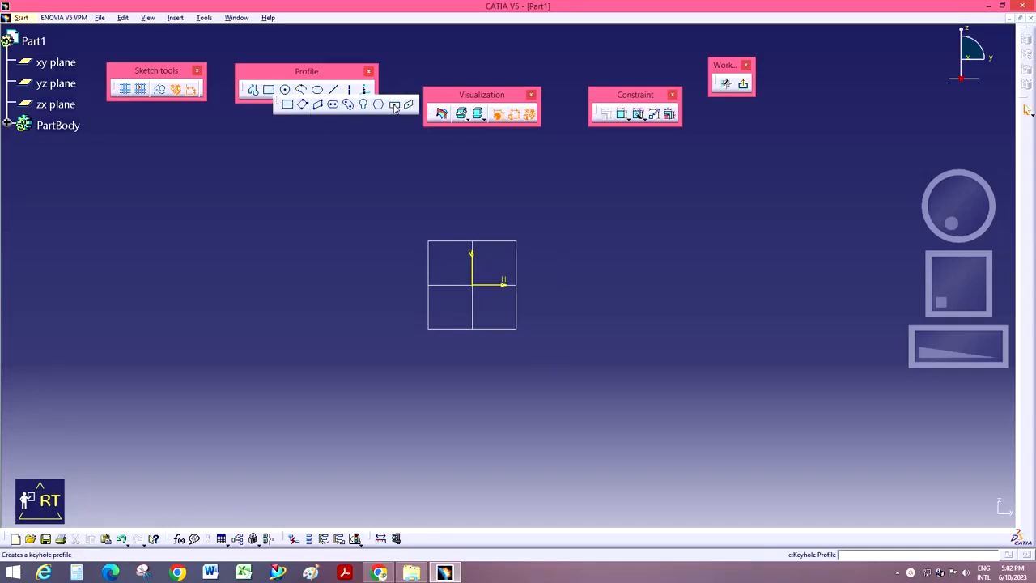
click(394, 104)
click(274, 94)
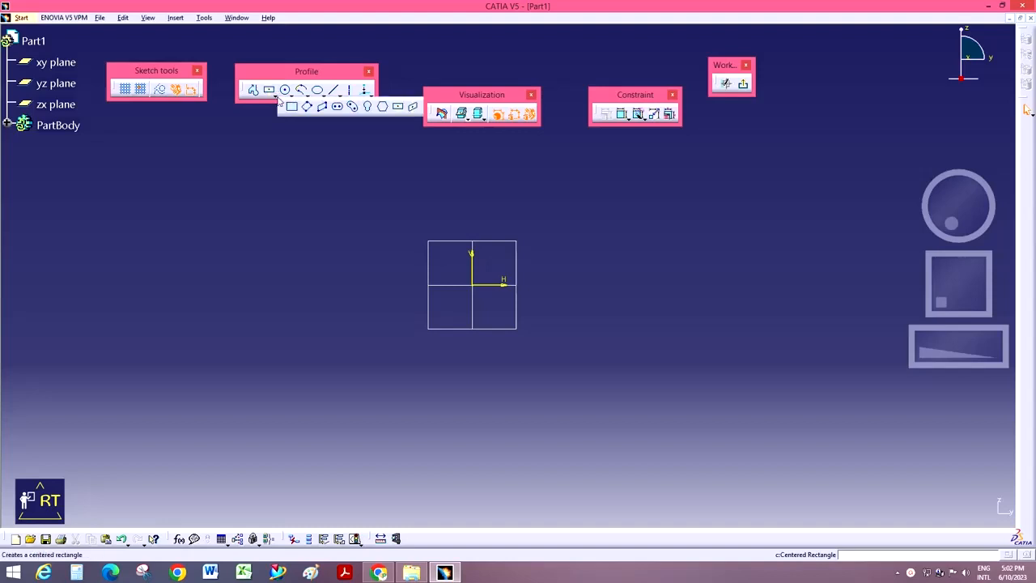
click(295, 106)
click(315, 424)
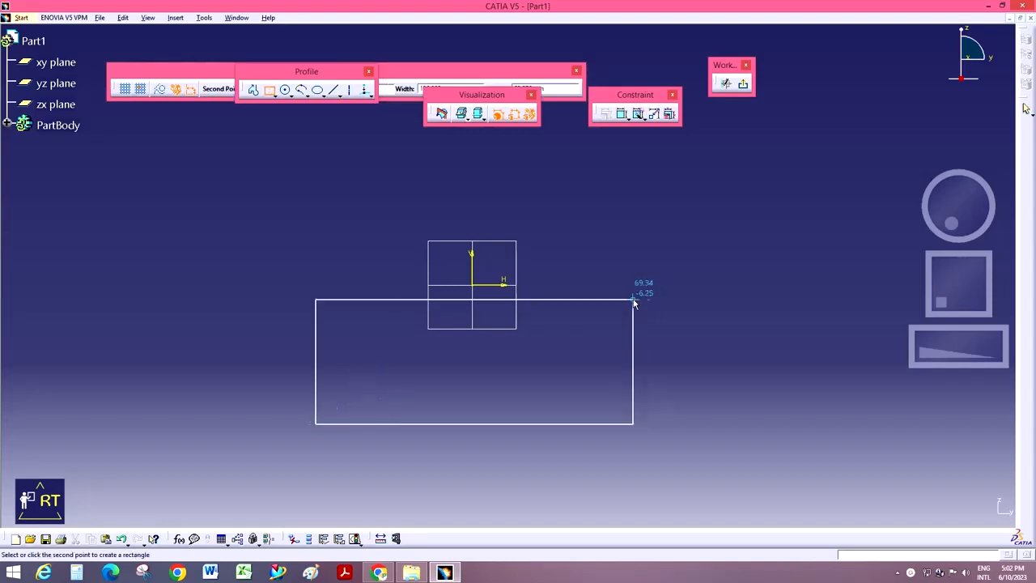
click(656, 295)
click(777, 305)
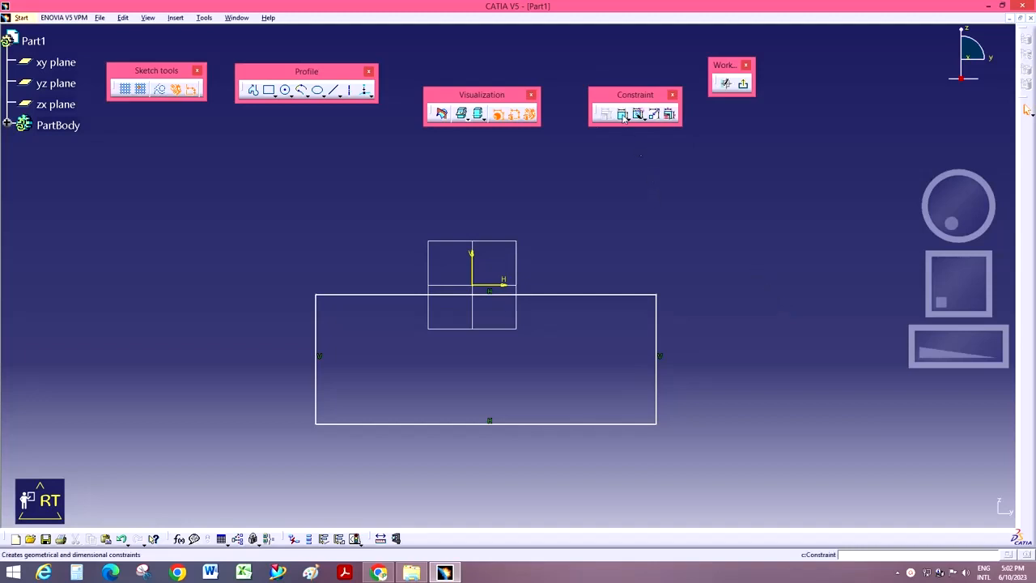
- Dimension the rectangle's width above its top edge and set it to 150 mm
click(623, 116)
click(596, 295)
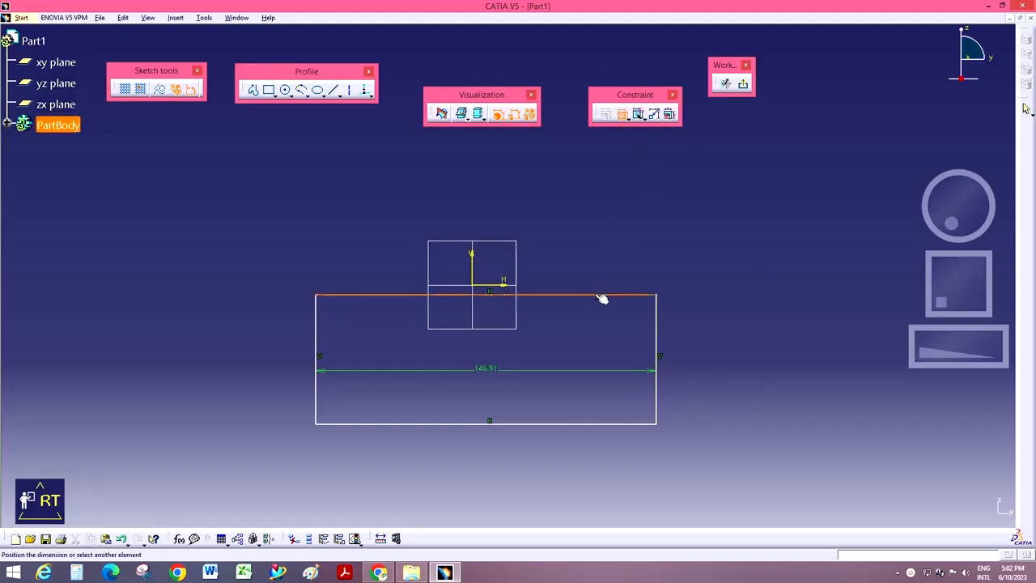
click(537, 219)
double_click(536, 220)
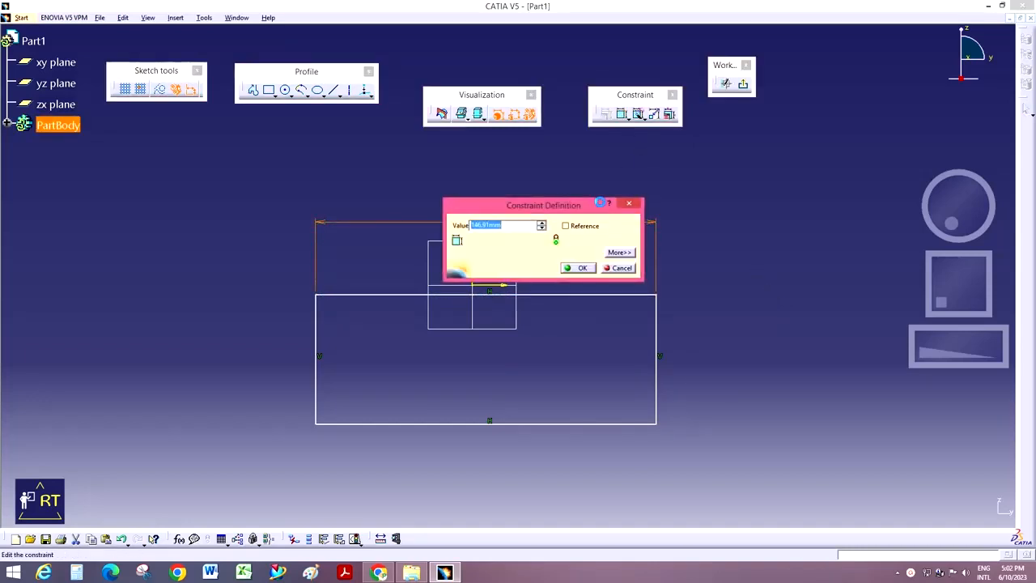
text(150)
key(Return)
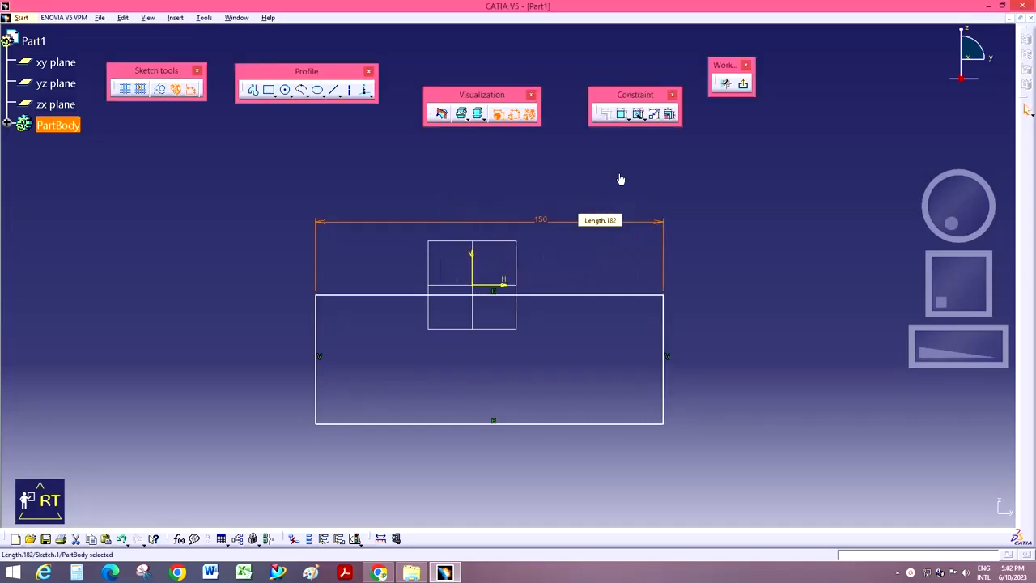
- Dimension the rectangle's height beside its right edge and set it to 75 mm
click(665, 326)
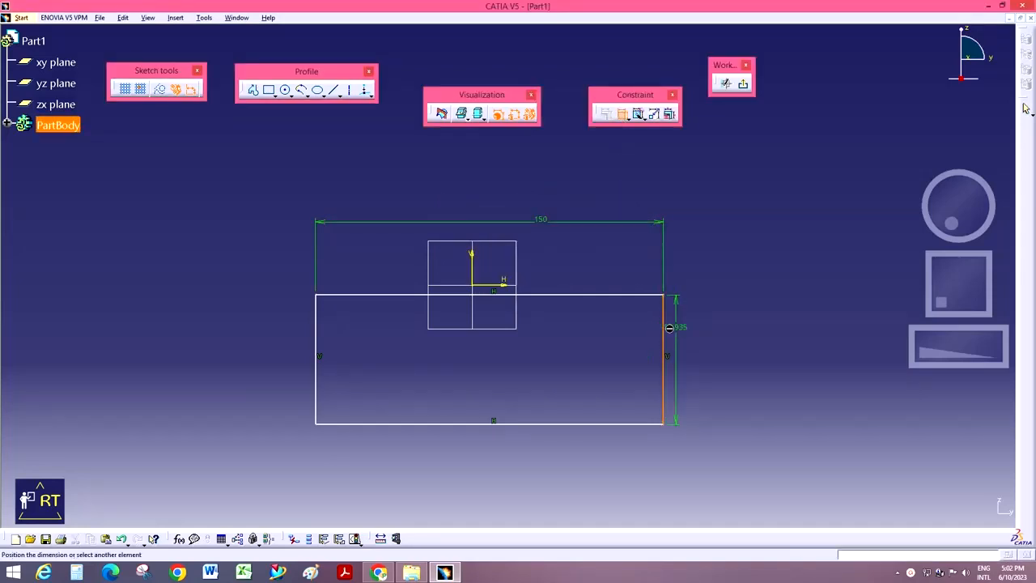
double_click(707, 336)
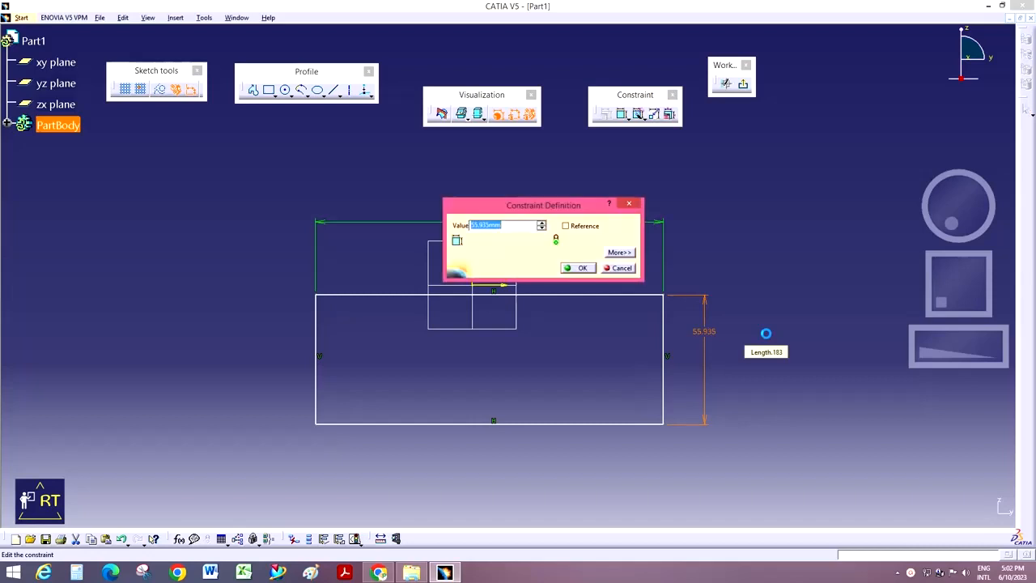
text(75)
key(Return)
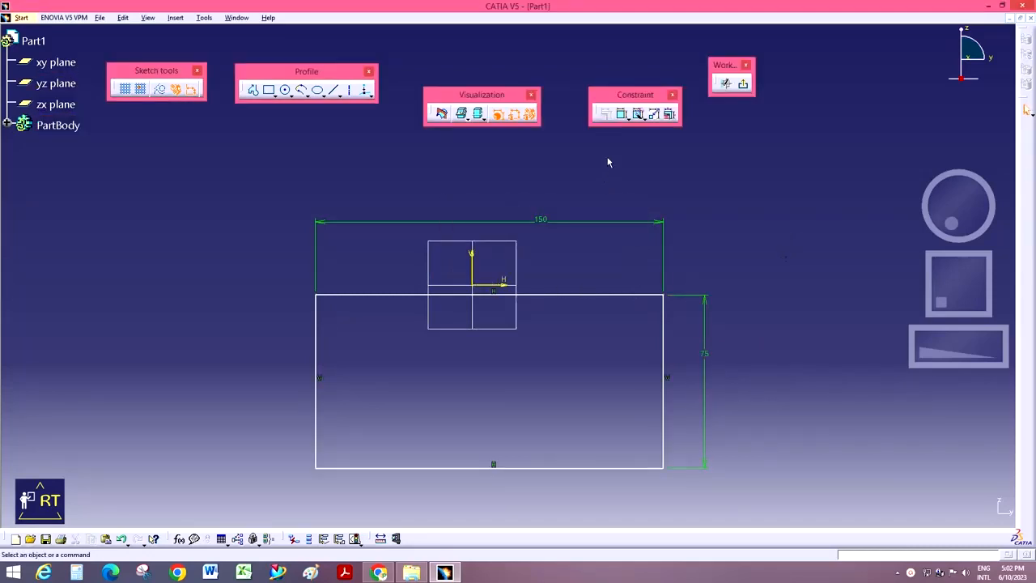
- Constrain the rectangle's left and right edges to be symmetric about the vertical axis, using the Allow symmetry line option
click(622, 114)
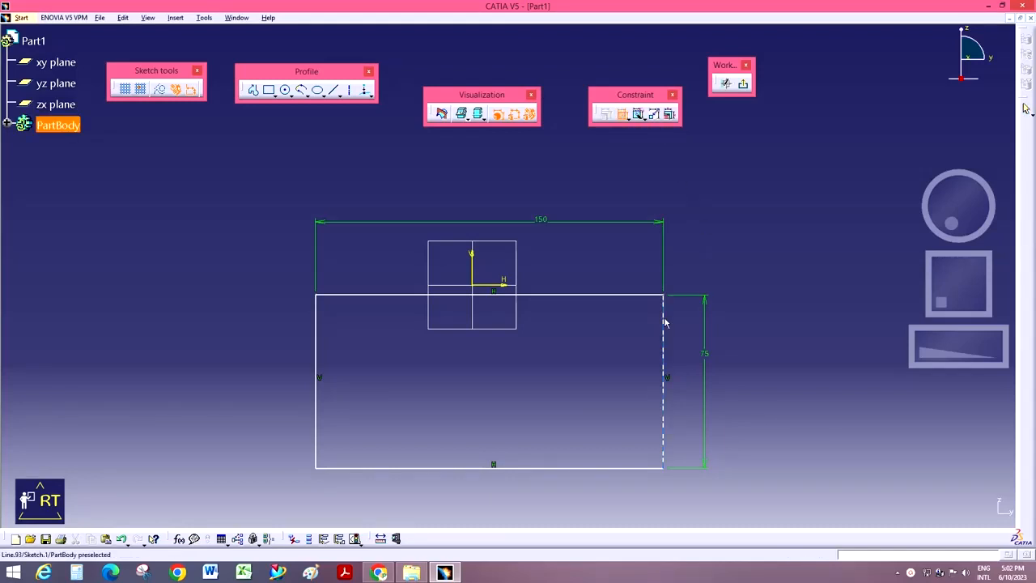
click(665, 323)
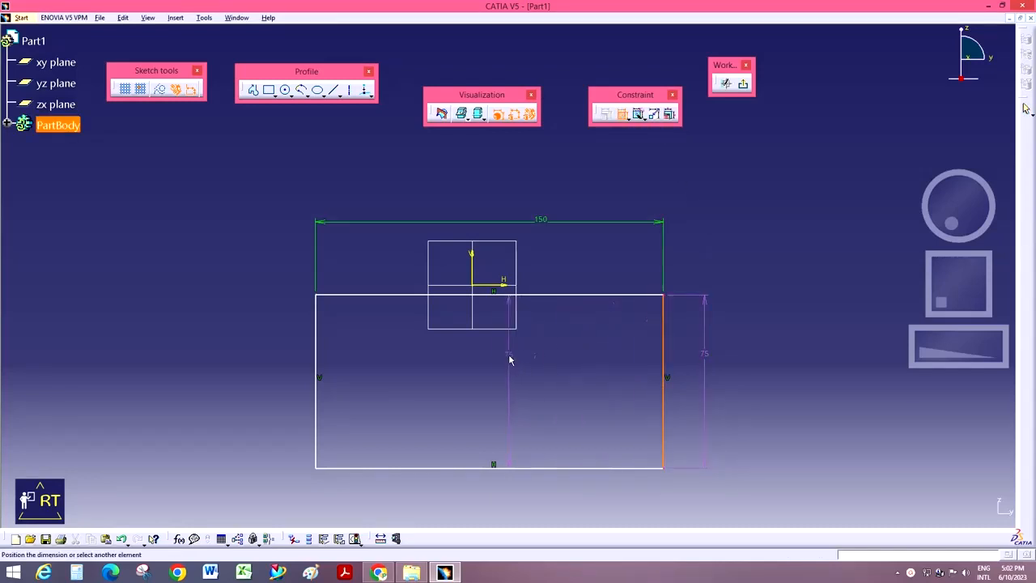
click(316, 356)
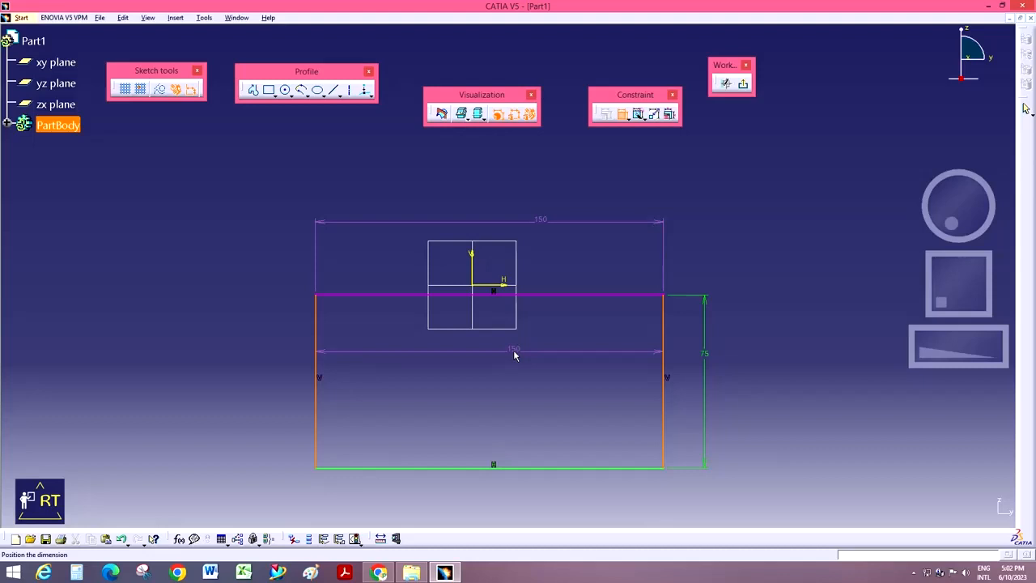
right_click(514, 355)
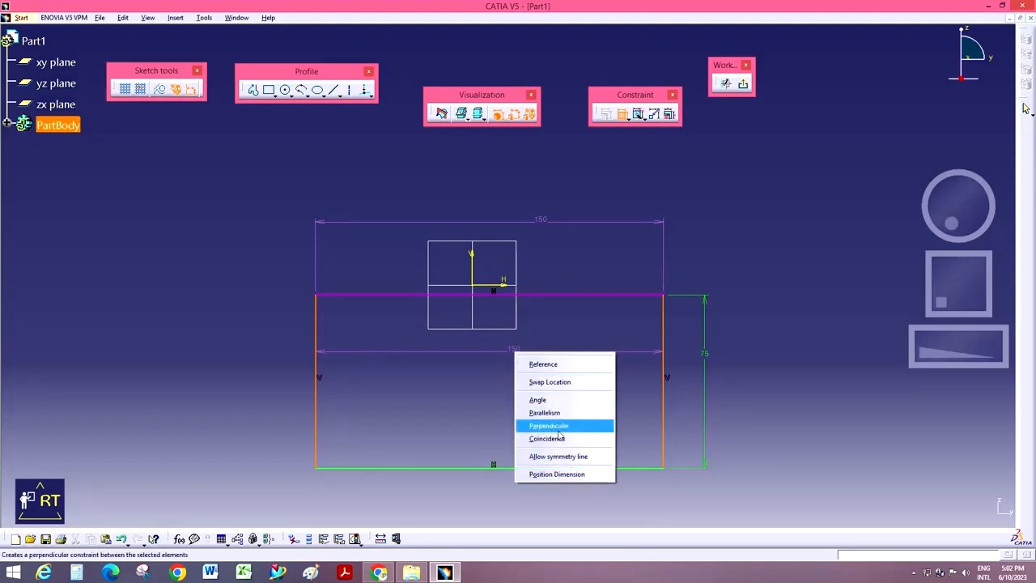
click(559, 457)
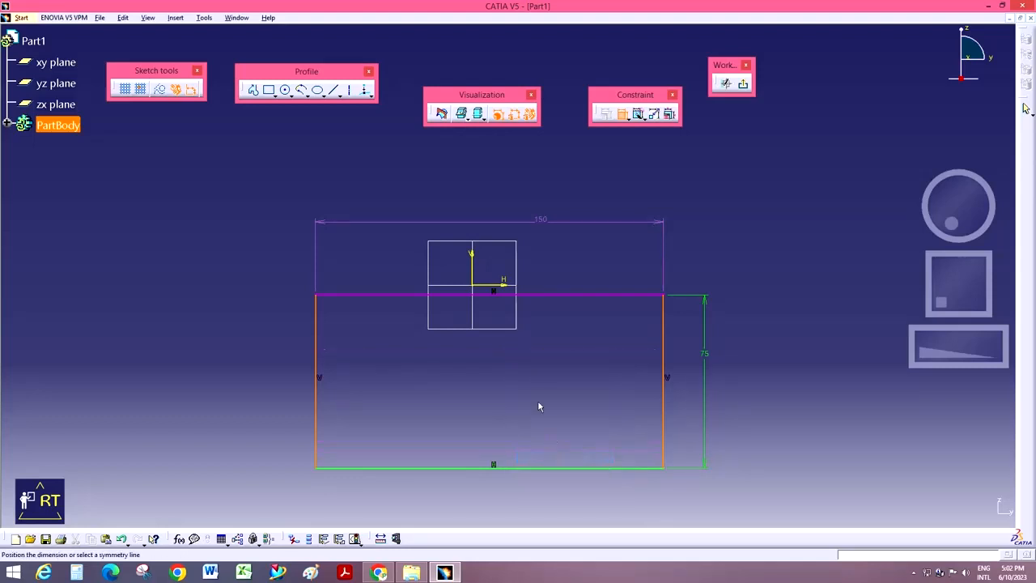
click(472, 257)
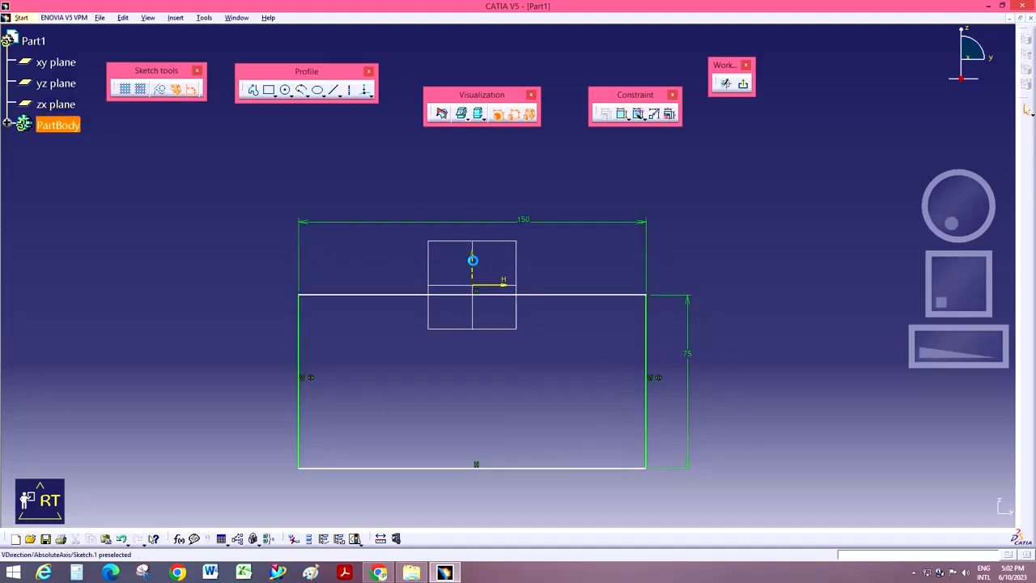
- Constrain the rectangle's top and bottom edges to be symmetric about the horizontal axis, using the Allow symmetry line option
click(624, 116)
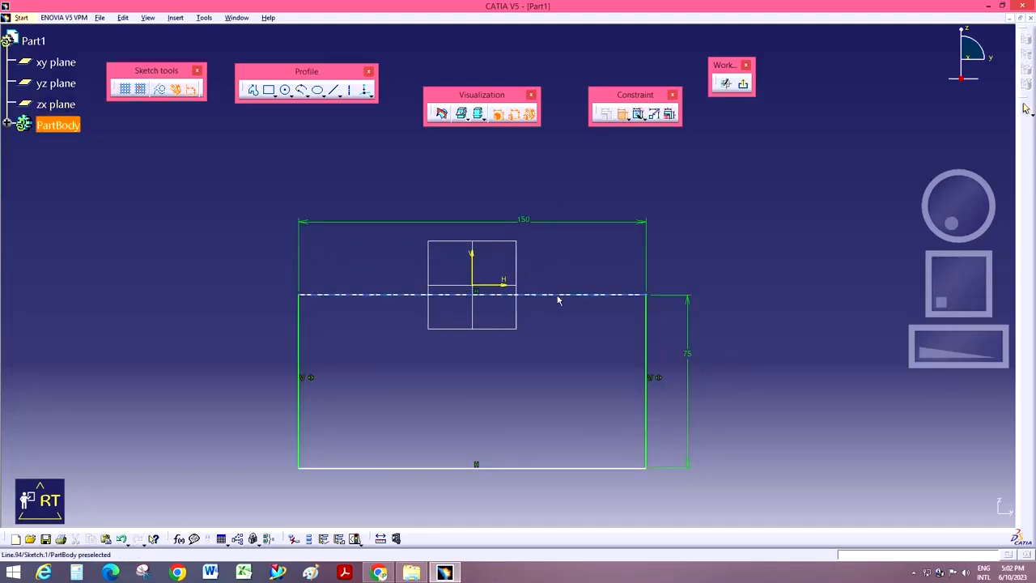
click(557, 296)
click(543, 469)
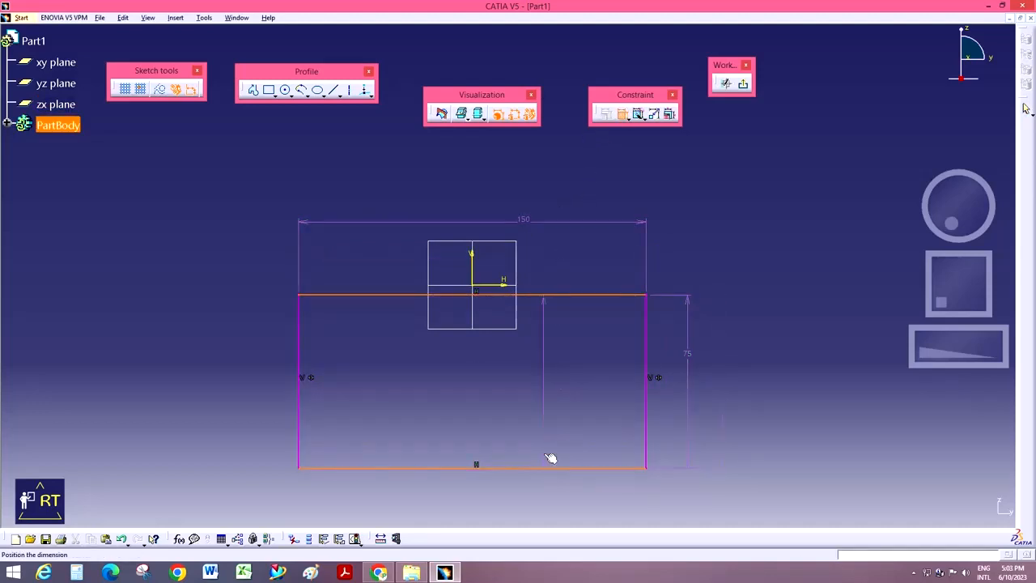
right_click(555, 334)
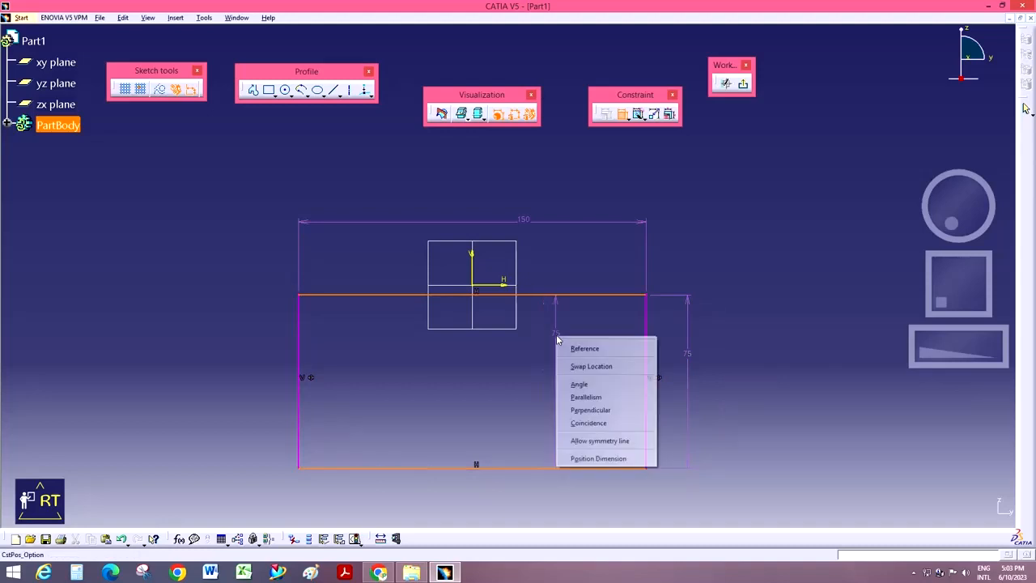
click(599, 440)
click(509, 286)
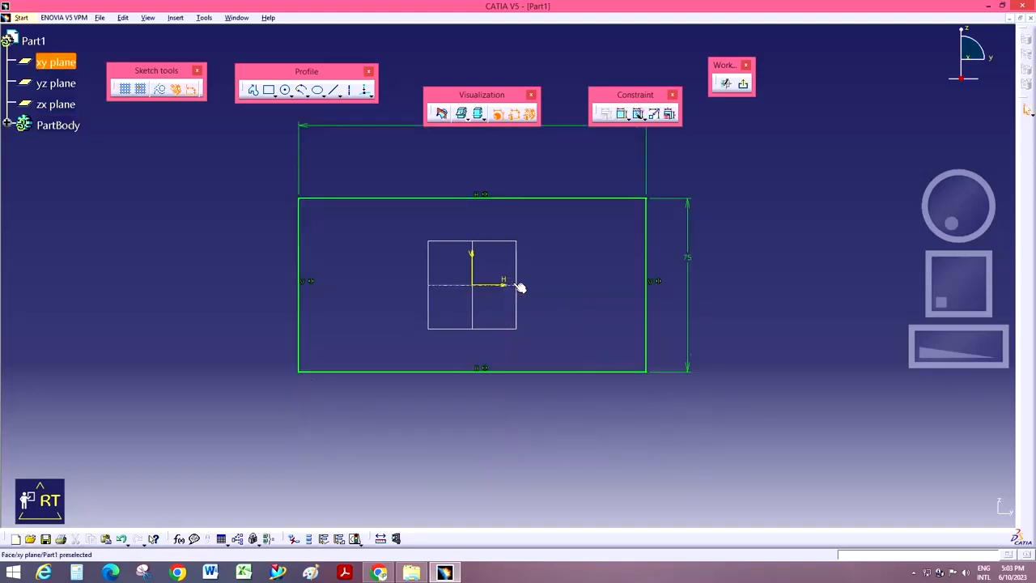
- Move the rectangle's width dimension closer to its top edge
drag(1001, 338, 951, 340)
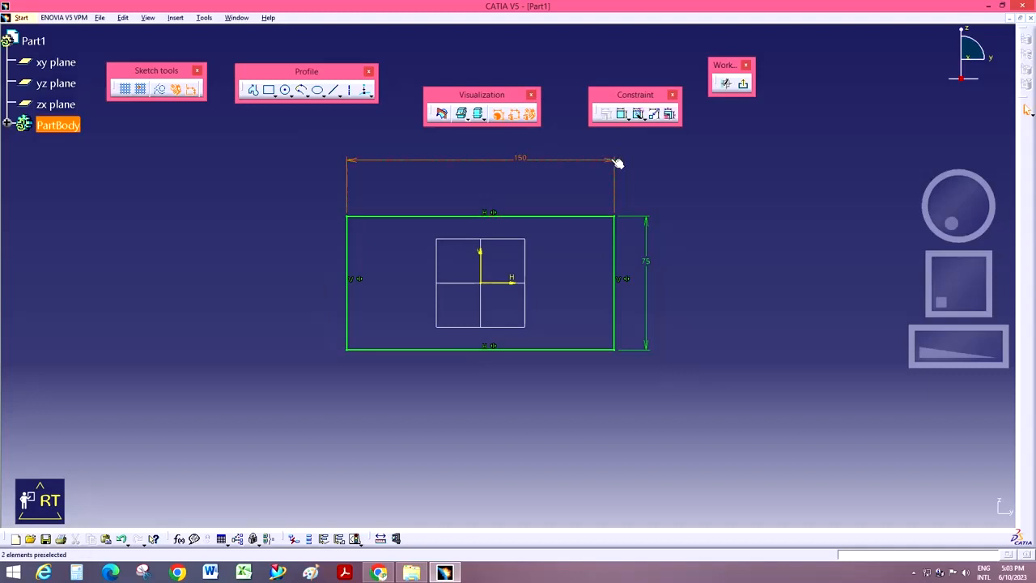
drag(617, 162, 604, 184)
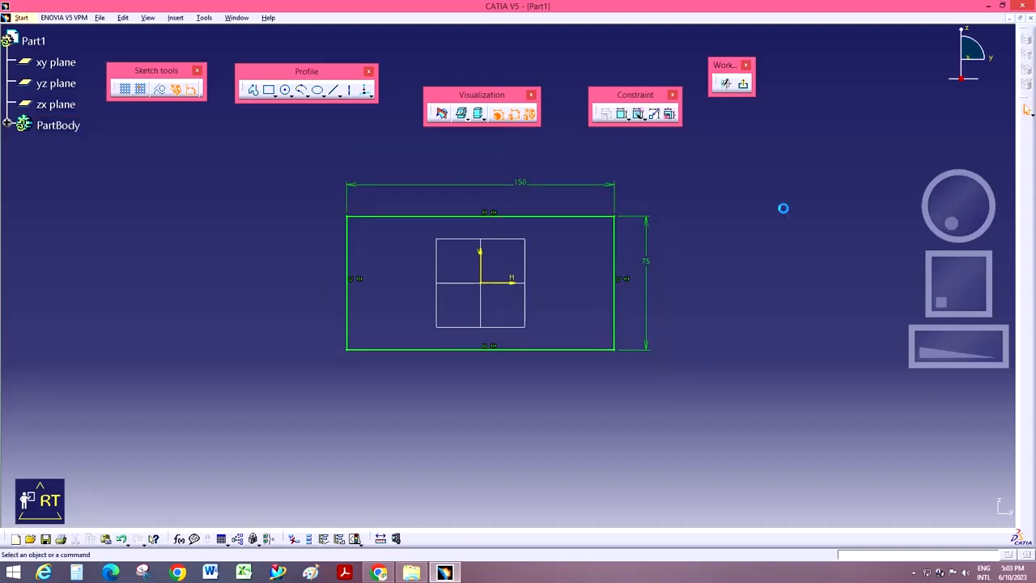
mouse_move(928, 338)
mouse_down()
mouse_move(939, 298)
mouse_move(957, 333)
mouse_up()
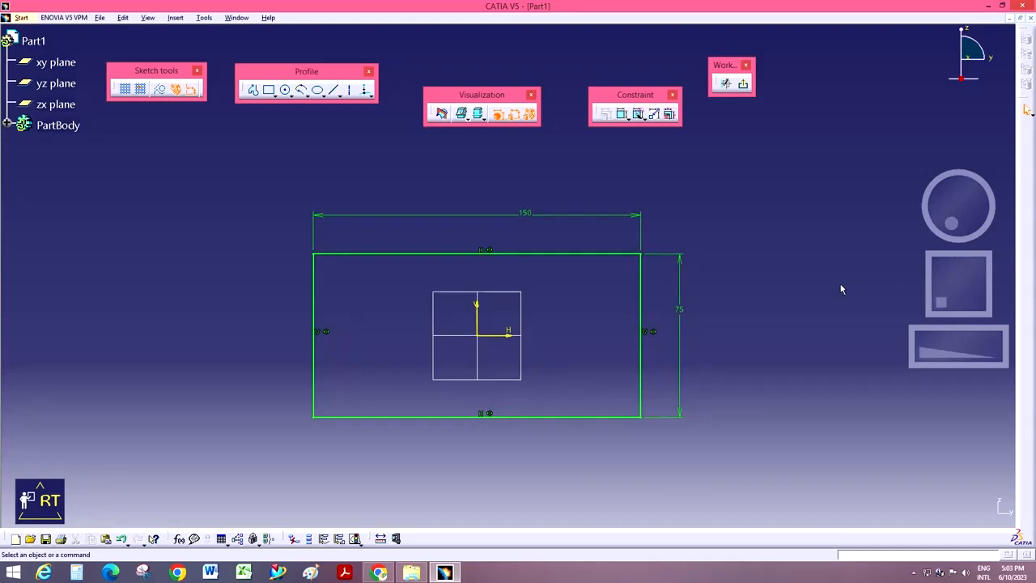
drag(928, 358, 937, 356)
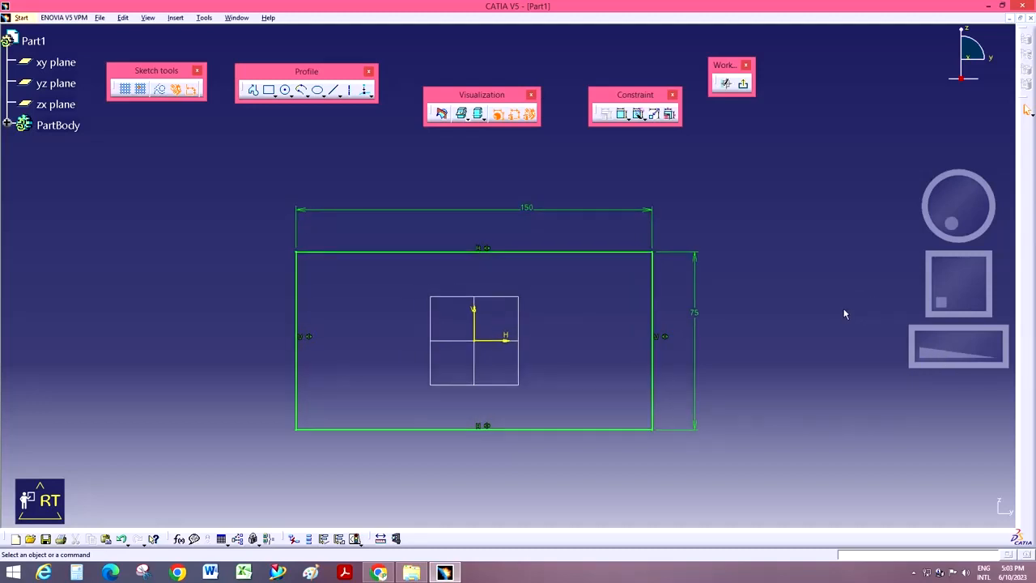
drag(934, 349, 937, 346)
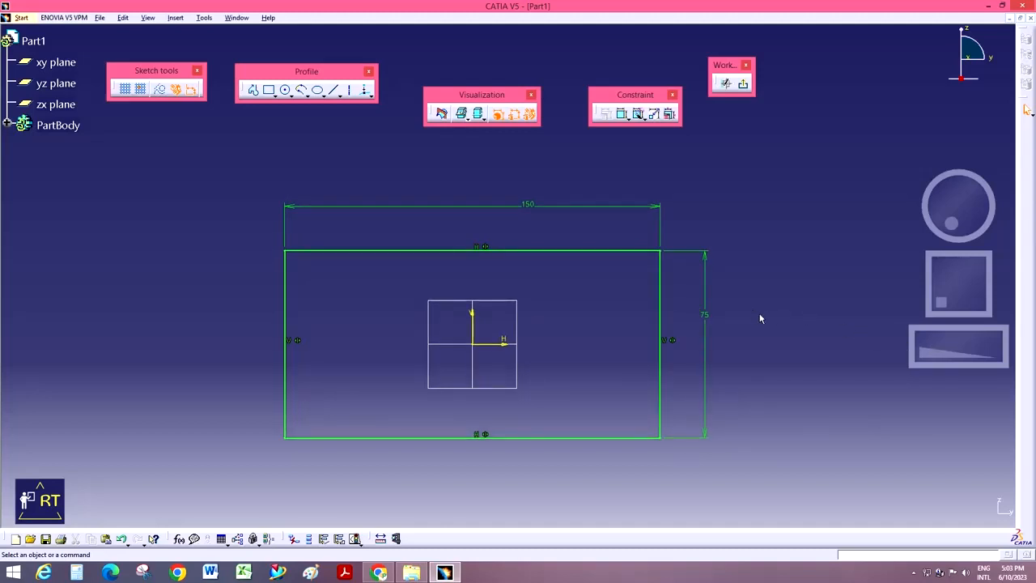
- Turn the sketch solver's Diagnostics display off and back on to compare the rectangle's colouring
drag(497, 102, 494, 109)
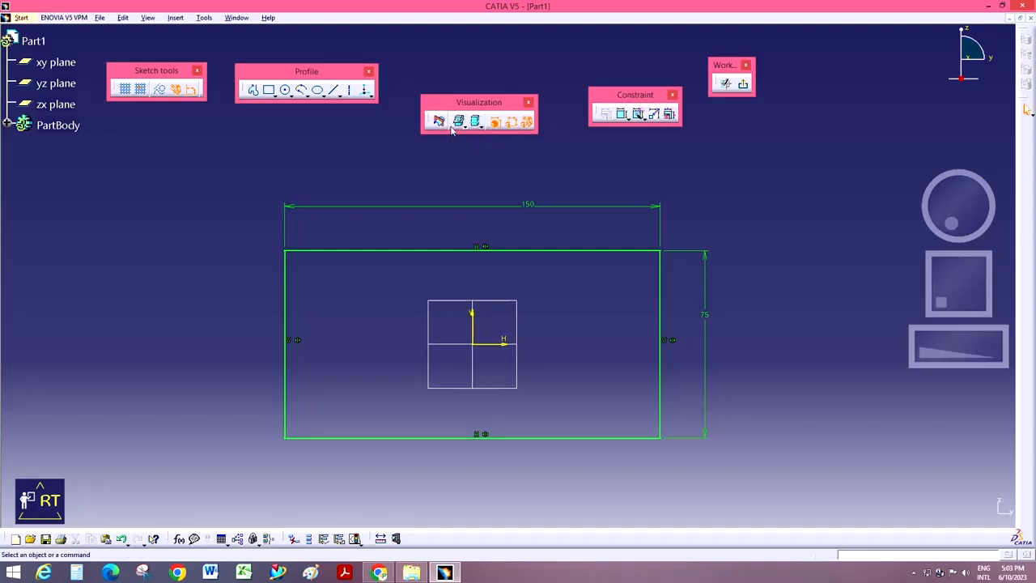
click(495, 122)
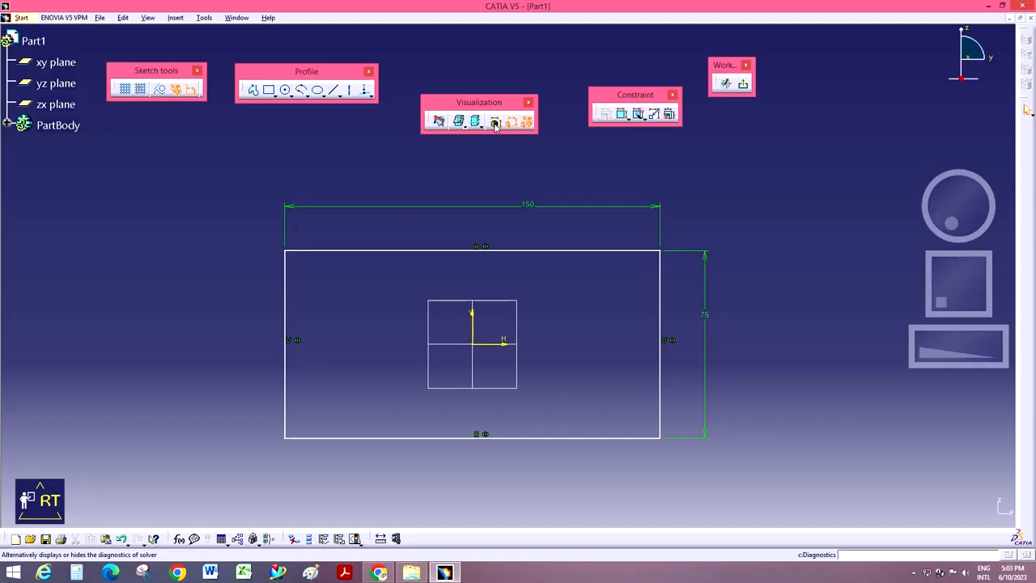
click(495, 122)
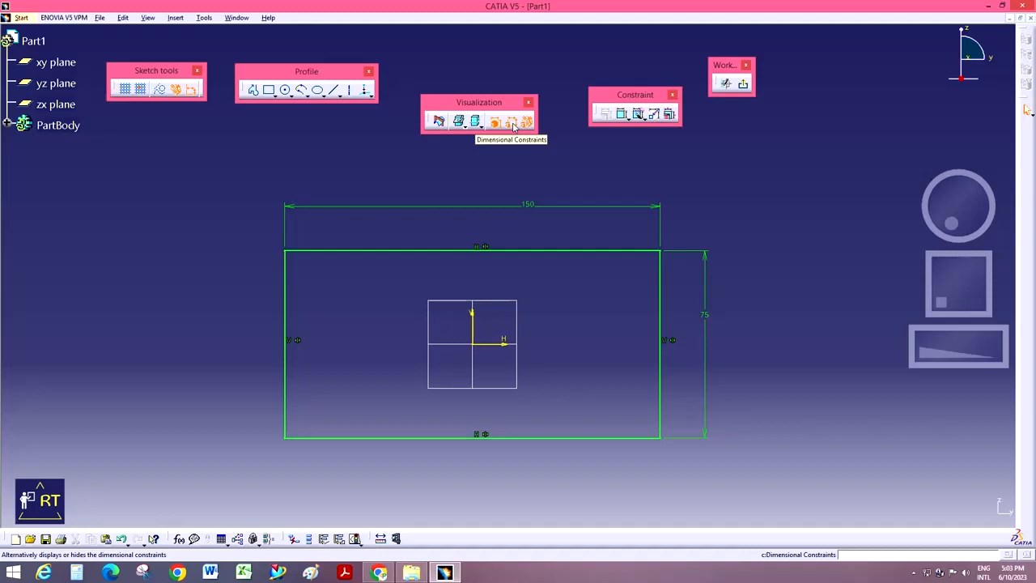
- Hide the dimensional constraints and try to add a distance constraint between the vertical axis and the rectangle's right edge
click(513, 123)
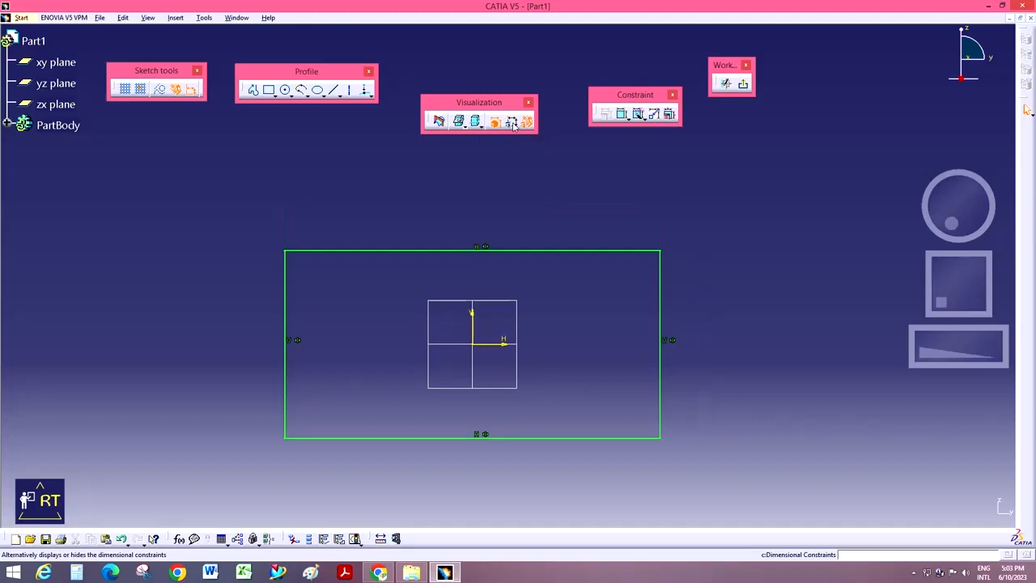
click(622, 114)
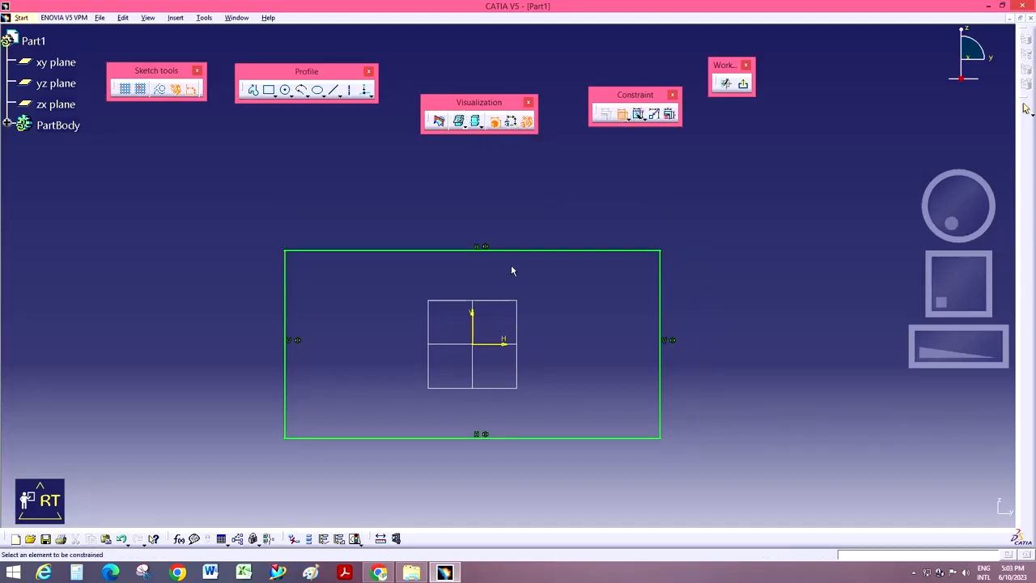
click(471, 324)
click(660, 301)
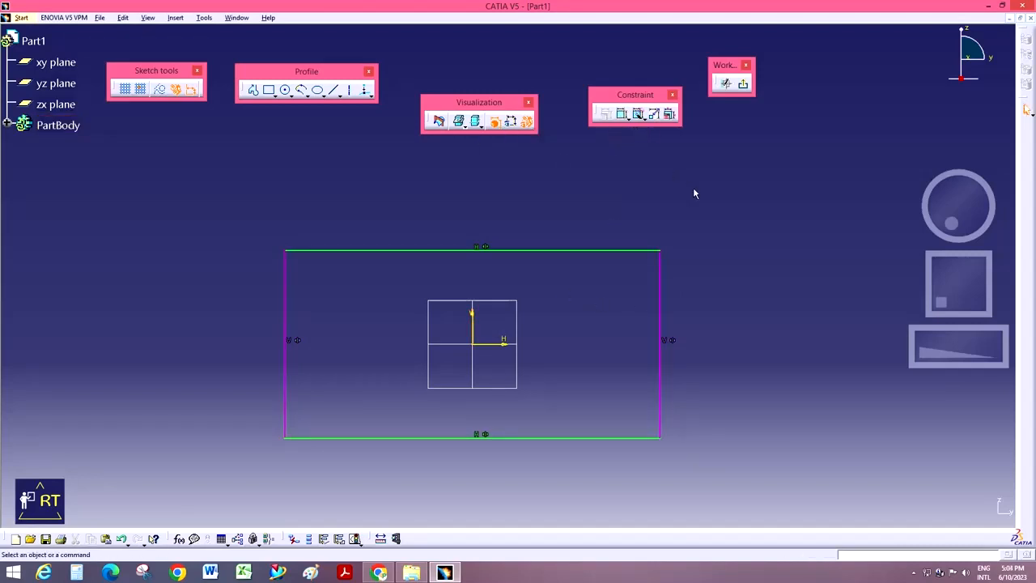
- Undo the extra distance constraint and display the dimensional constraints again
key(ctrl+z)
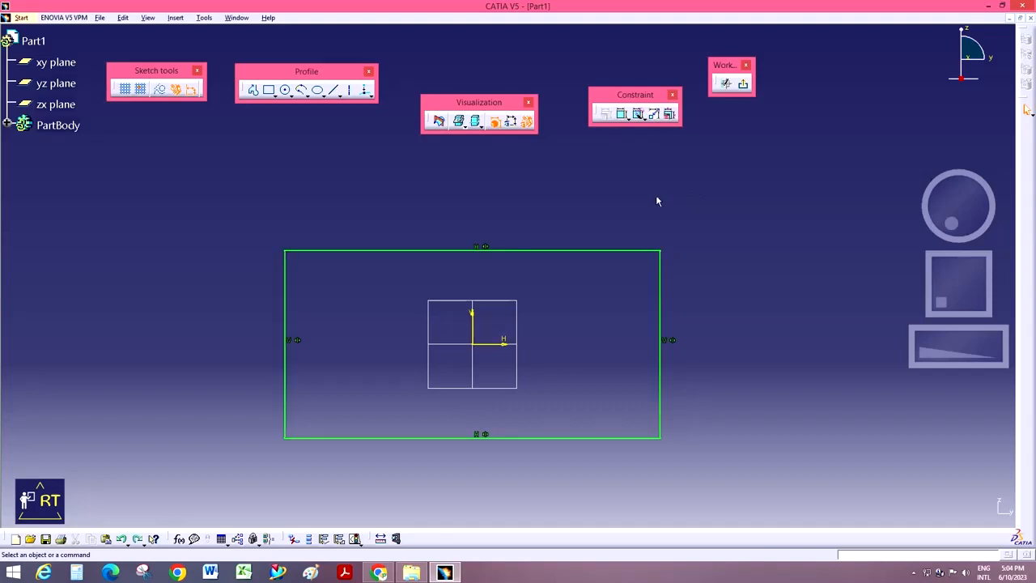
click(512, 123)
click(512, 127)
click(512, 127)
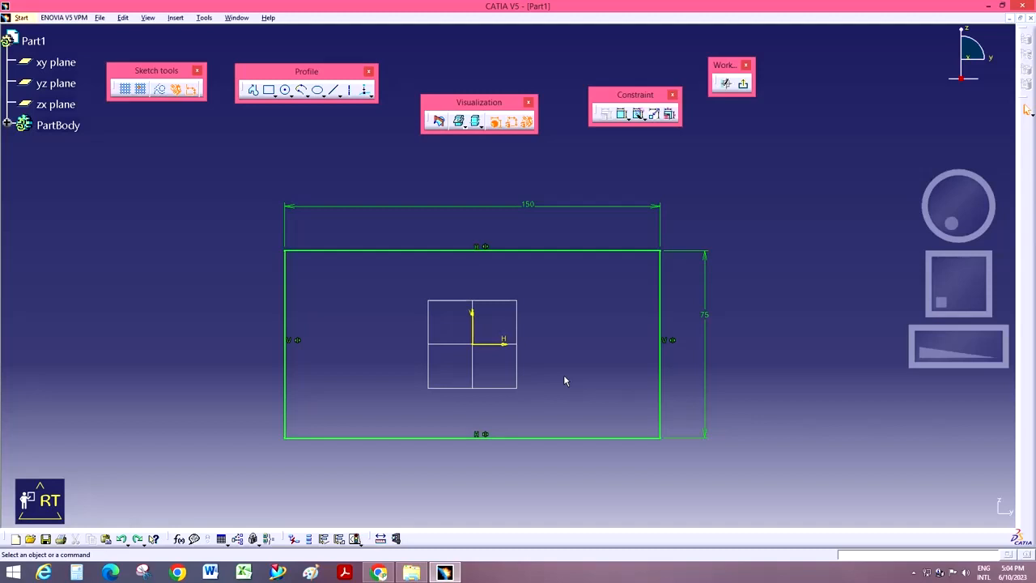
- Hide the geometrical constraints, select the rectangle's top-right corner point, and display the geometrical constraints again
click(526, 122)
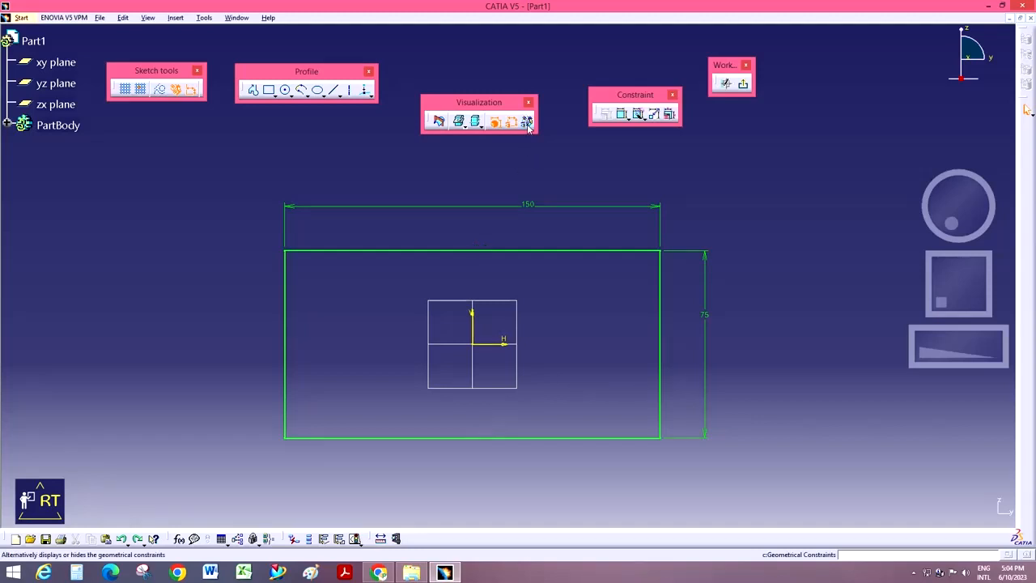
click(662, 252)
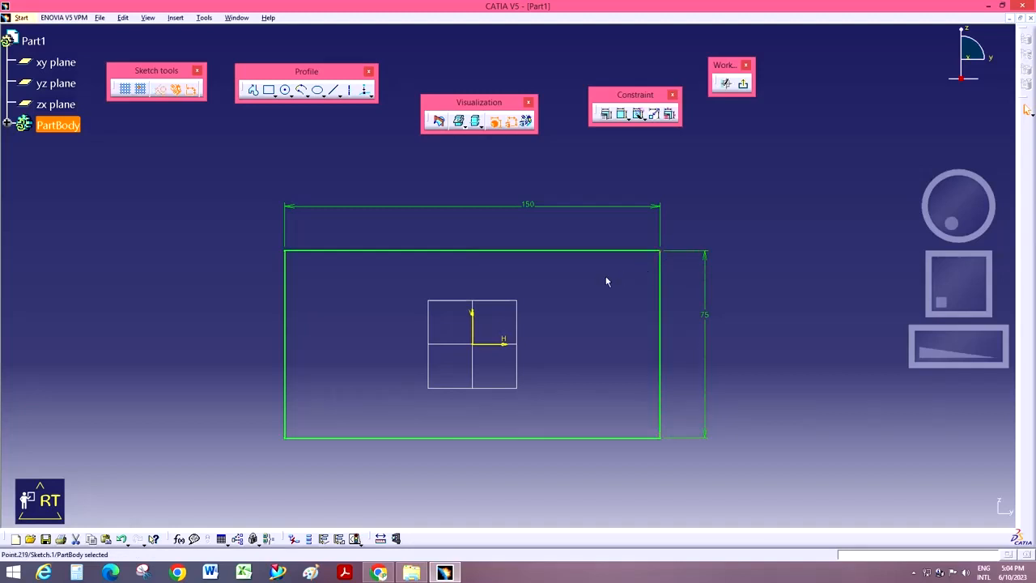
click(526, 120)
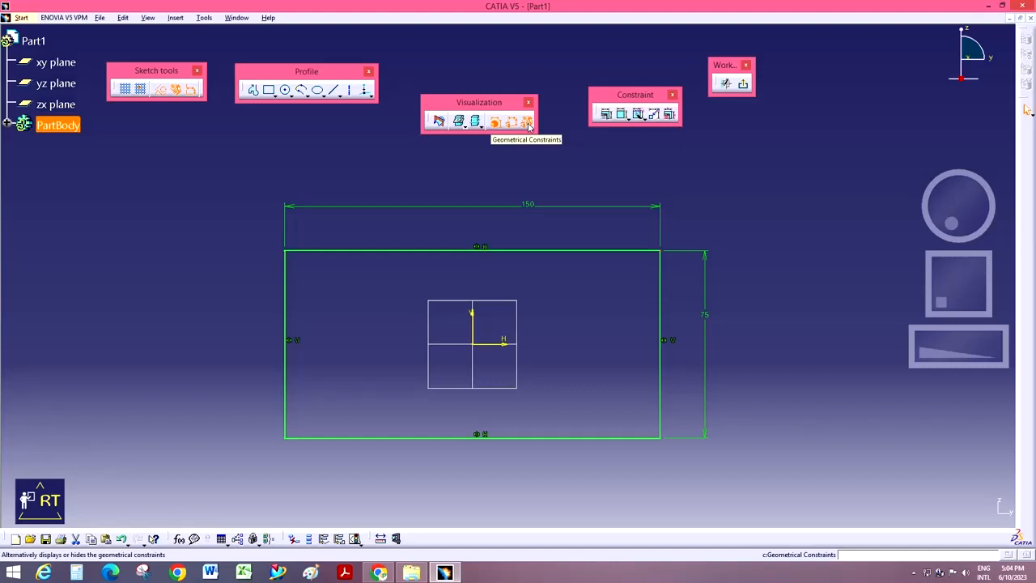
click(913, 572)
click(902, 519)
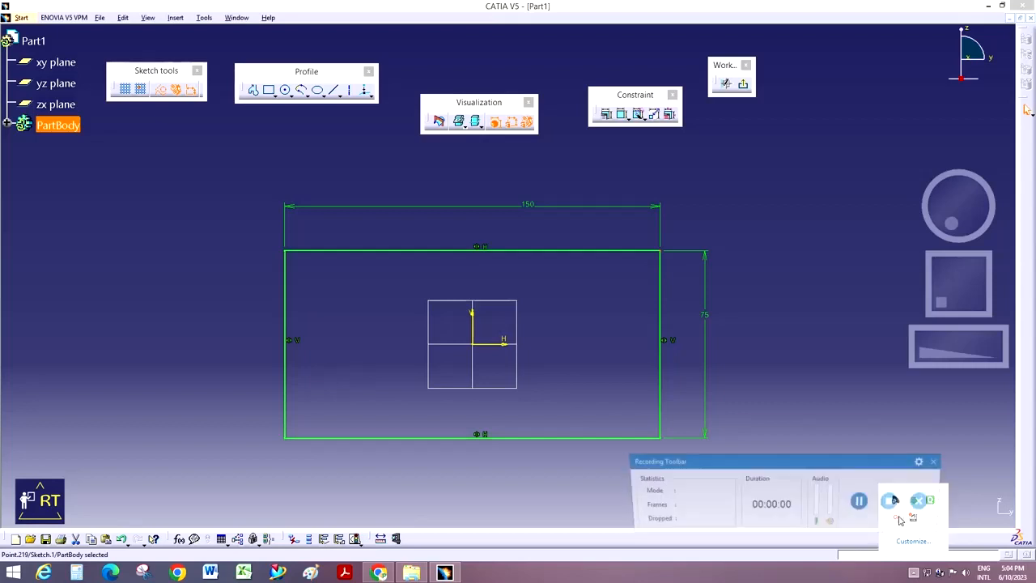
click(892, 501)
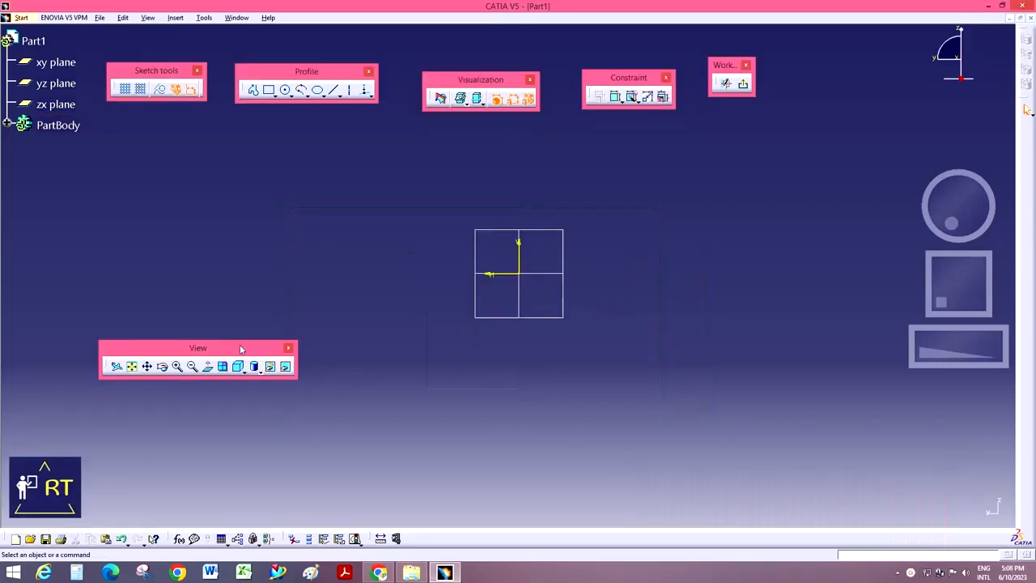
- Move the floating View toolbar to just below the Profile toolbar
mouse_move(245, 347)
mouse_down()
mouse_move(245, 317)
mouse_move(313, 138)
mouse_up()
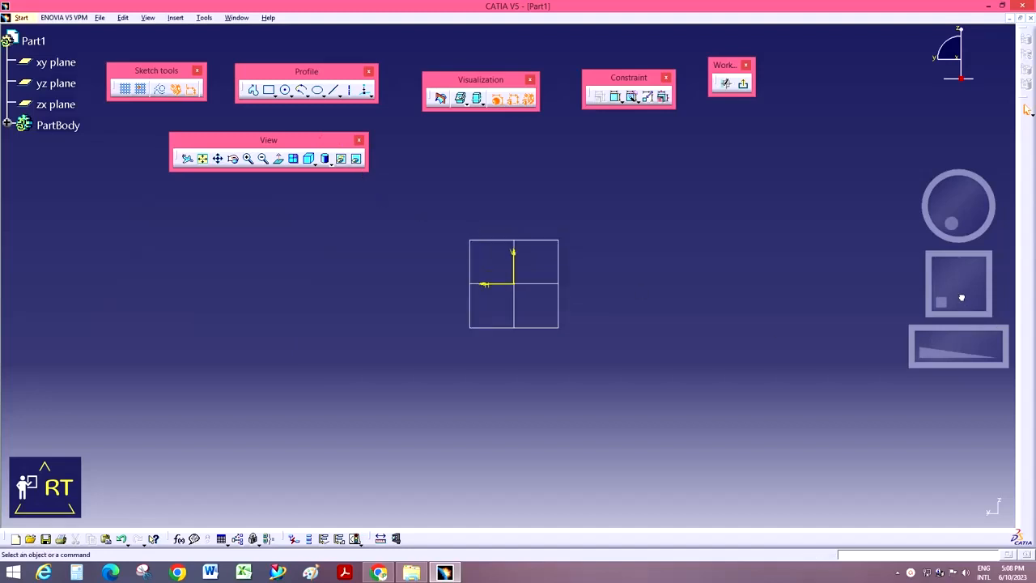
- Draw a centered rectangle about 150 mm wide and 82 mm high around the sketch origin
click(269, 90)
click(272, 95)
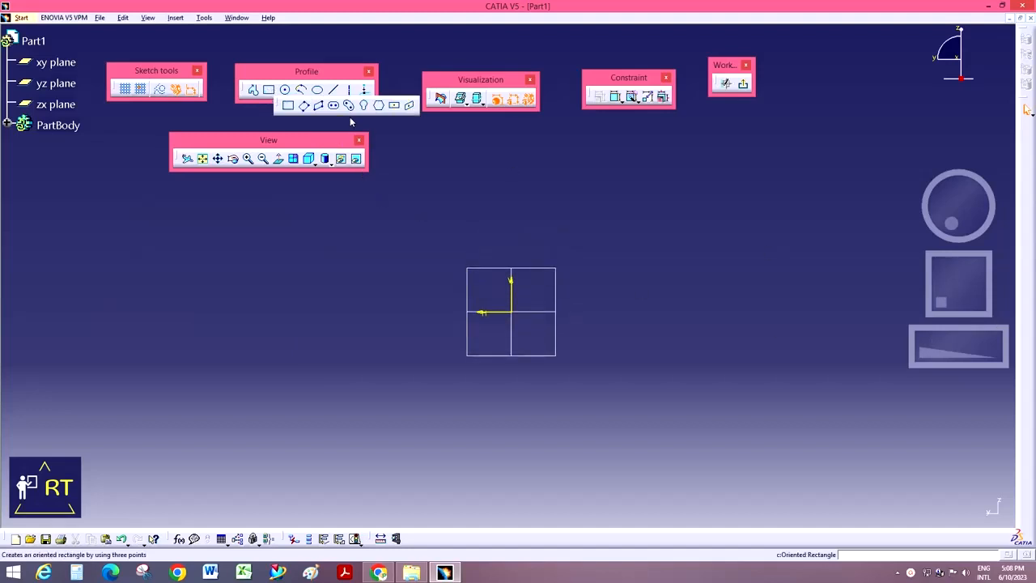
click(394, 103)
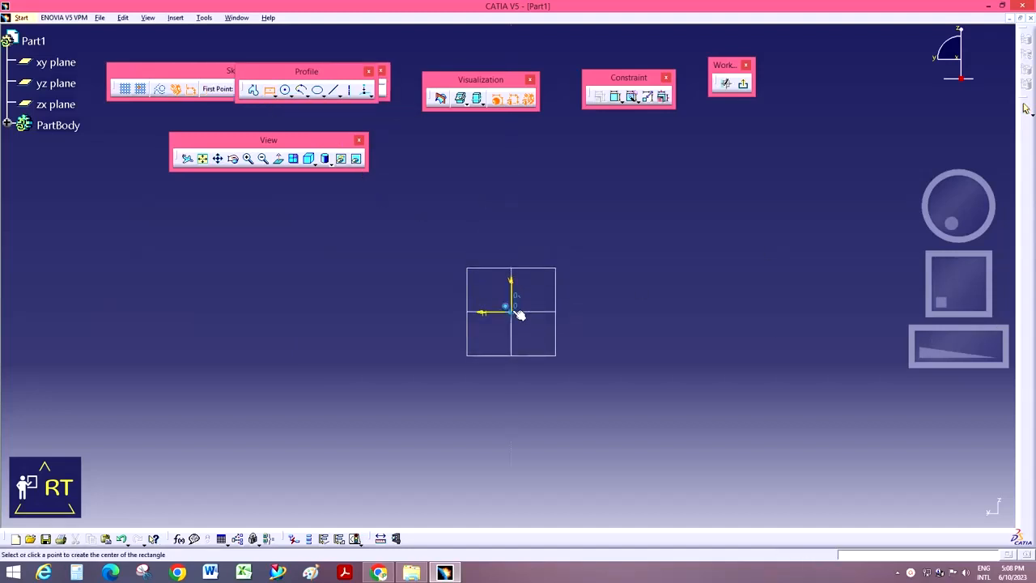
click(511, 312)
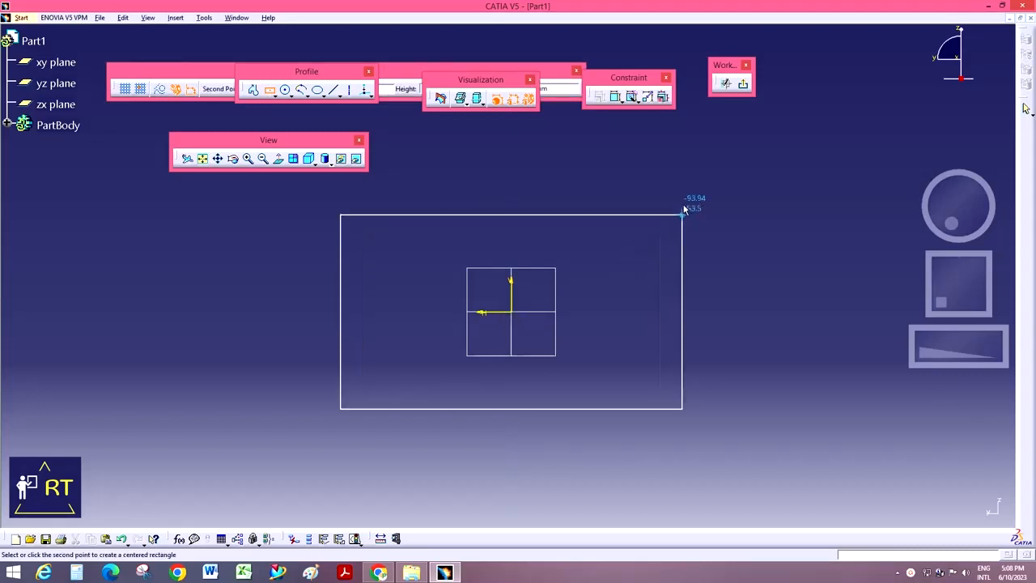
click(648, 237)
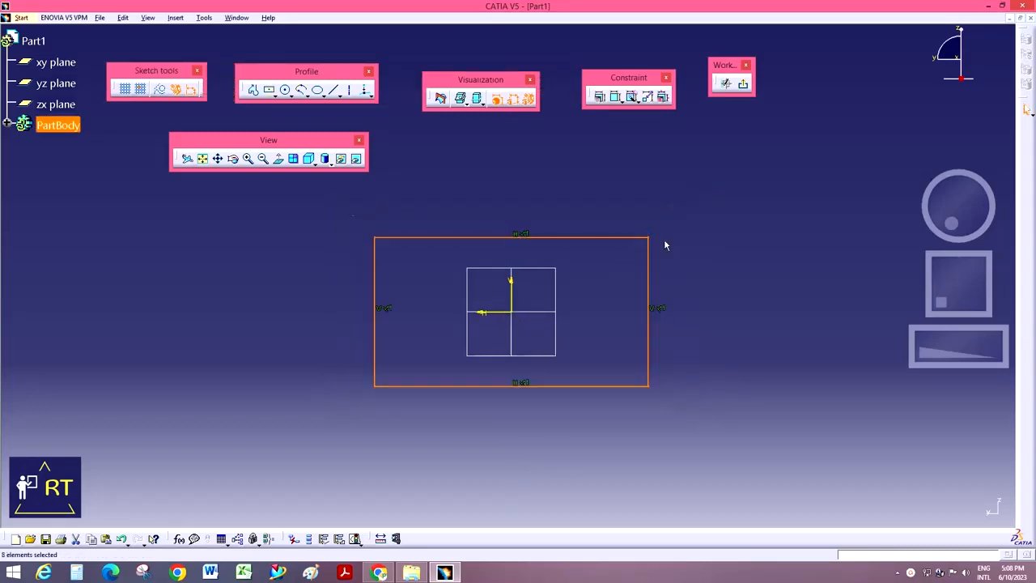
- Dimension the rectangle's width above its upper edge and its height beside its right edge
click(615, 97)
click(551, 238)
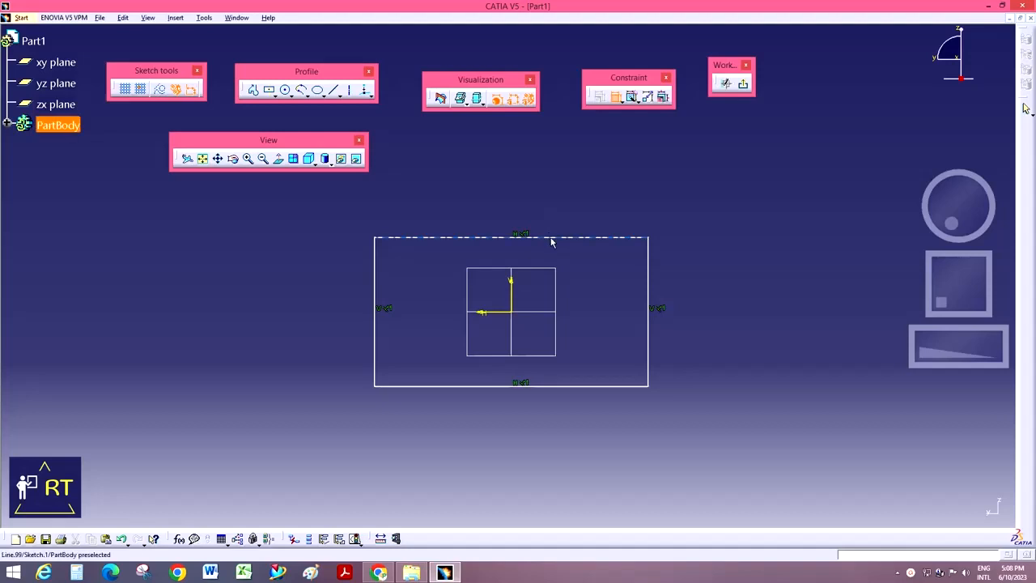
click(538, 207)
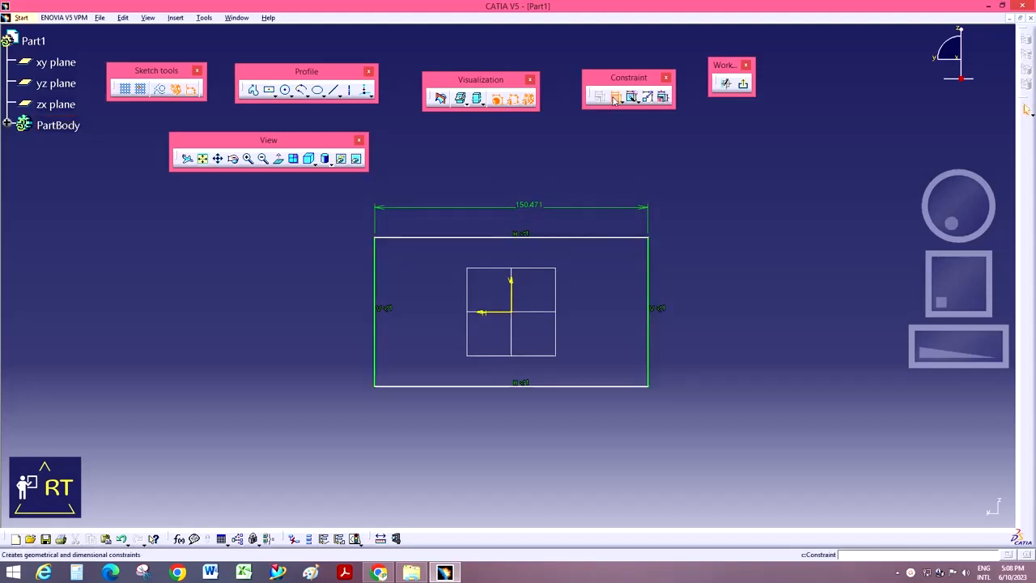
click(650, 290)
click(694, 292)
- Set the rectangle's width to 200 mm and its height to 100 mm
double_click(529, 206)
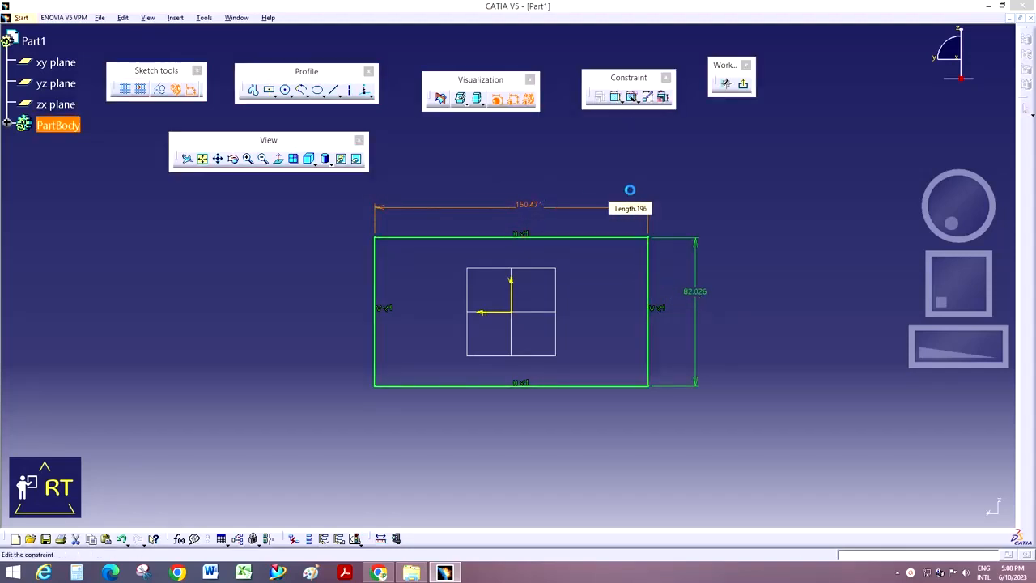
text(200mm)
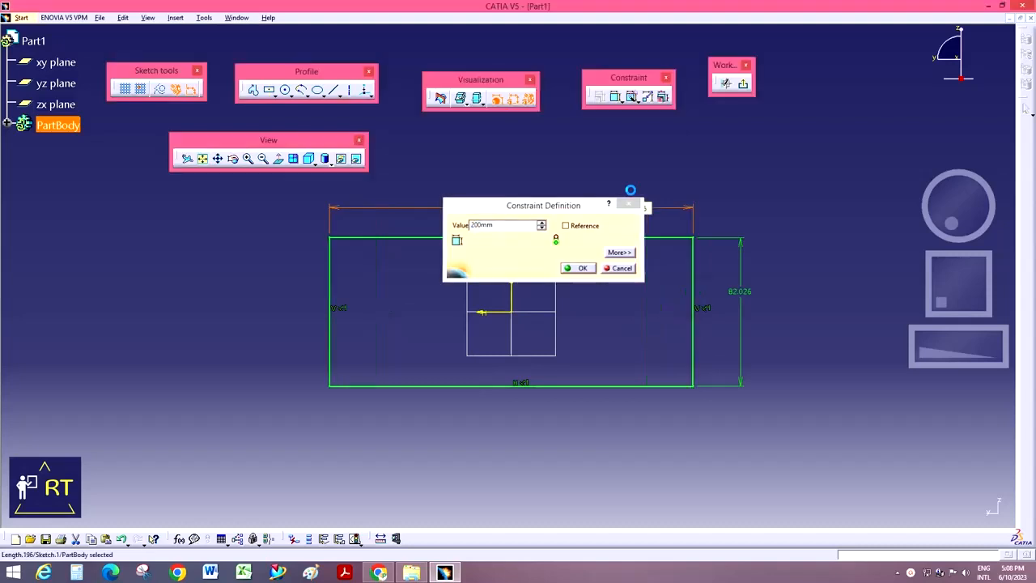
key(Return)
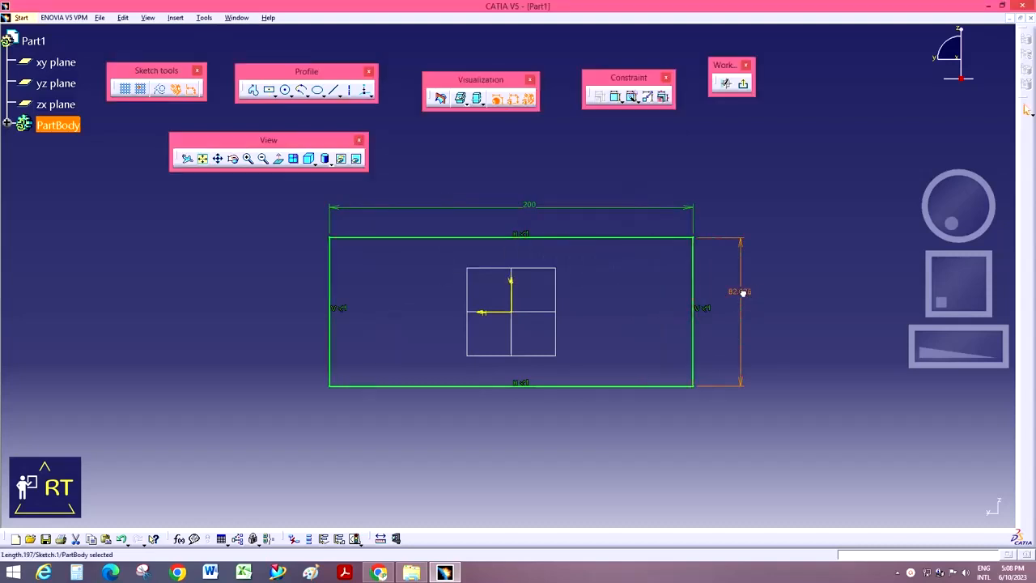
text(100)
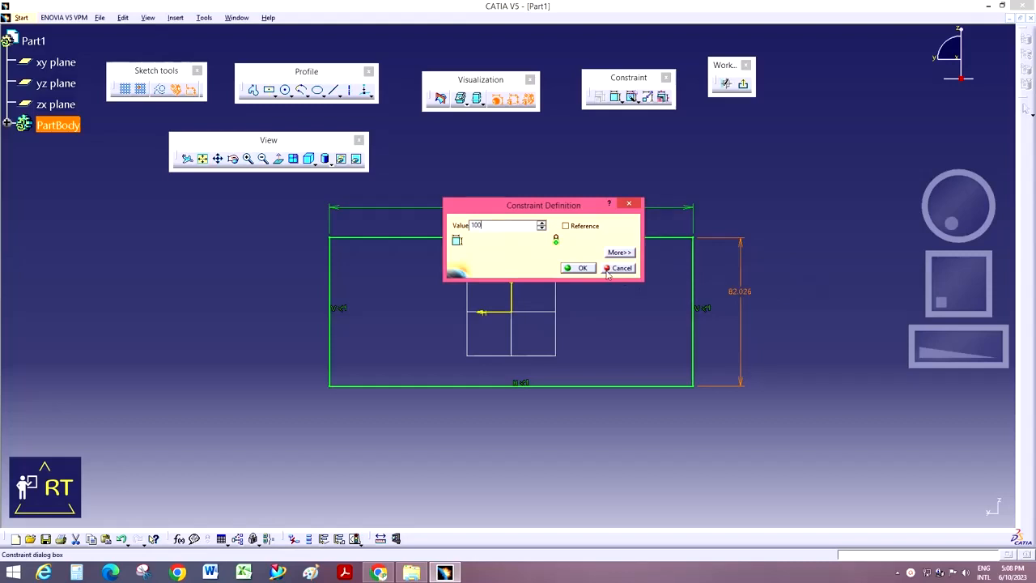
key(Return)
drag(951, 348, 933, 358)
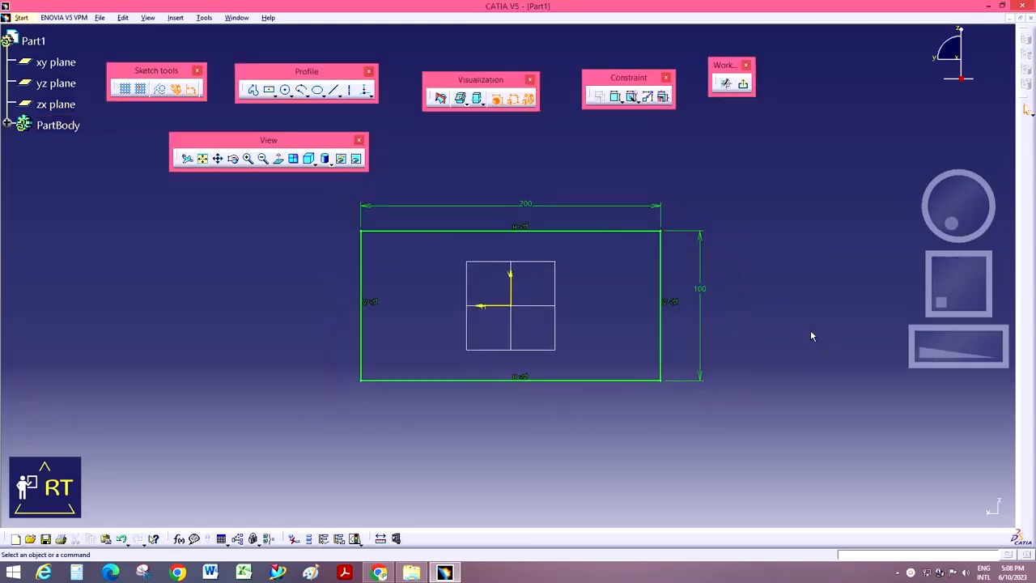
- Switch the view to Fly mode and turn the rectangle to an oblique angle
click(188, 160)
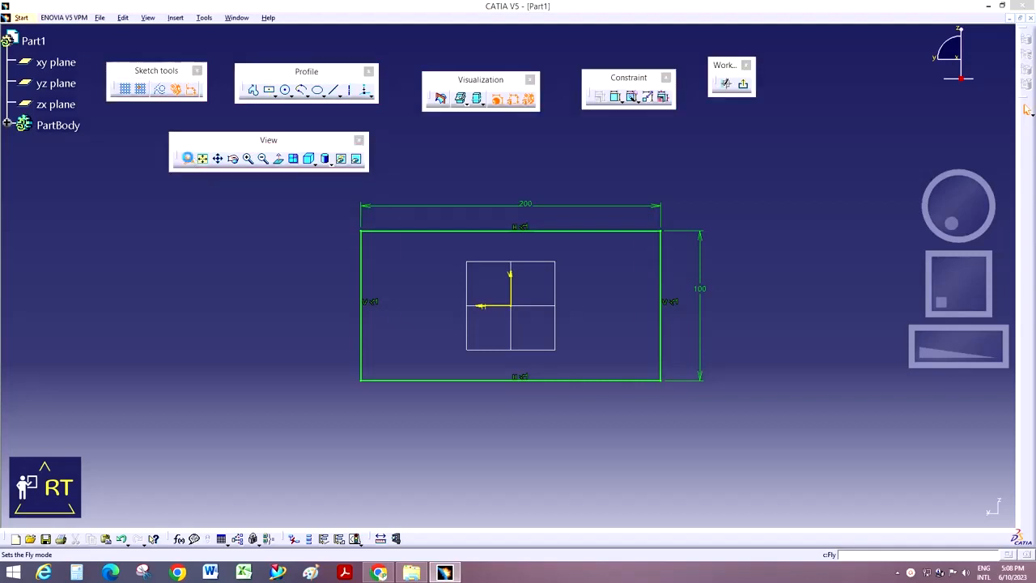
click(546, 309)
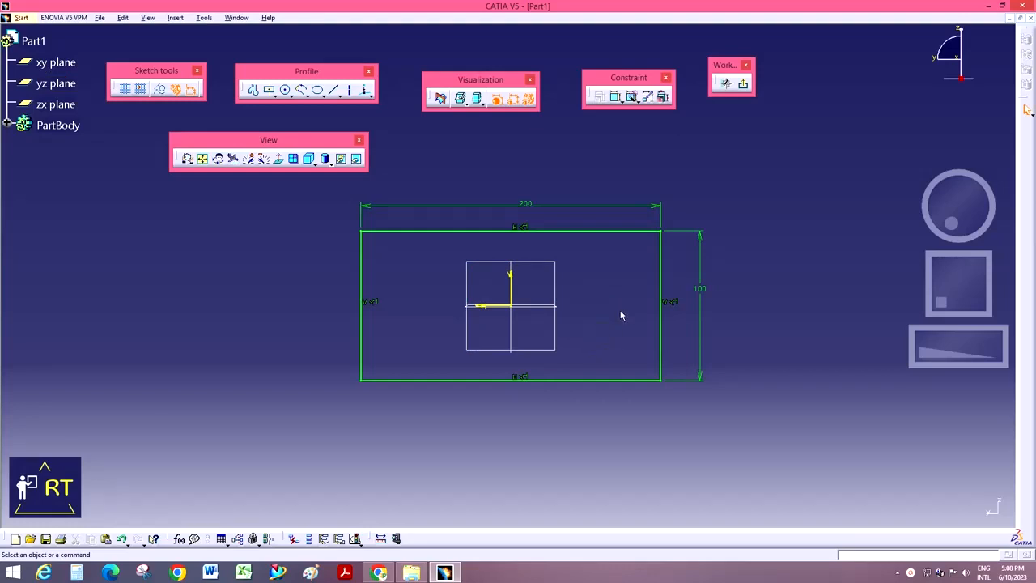
mouse_move(951, 223)
mouse_down()
mouse_move(941, 229)
mouse_move(961, 204)
mouse_move(970, 222)
mouse_up()
mouse_move(965, 352)
mouse_down()
mouse_move(980, 359)
mouse_move(957, 355)
mouse_up()
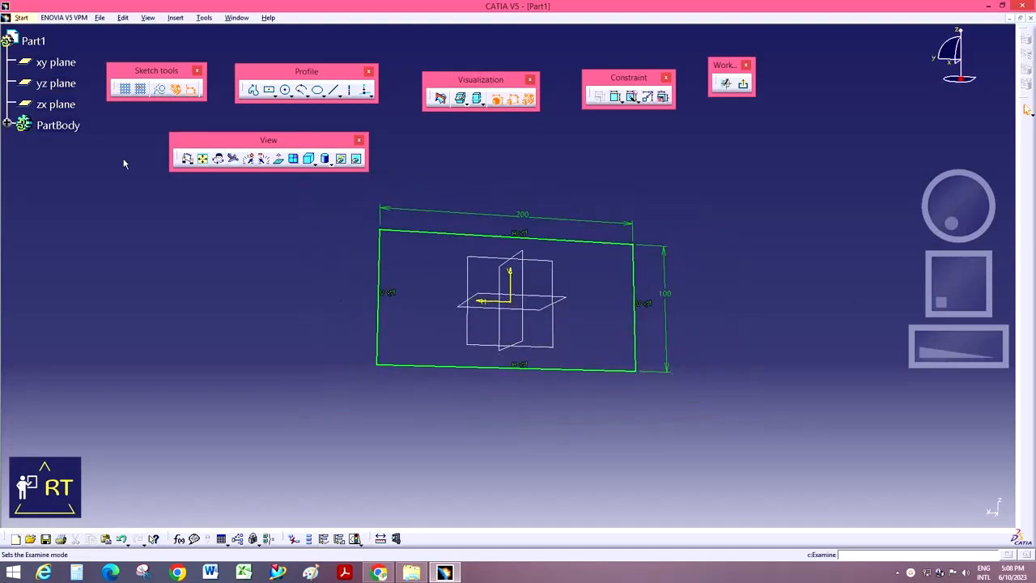
- Use the Fly command to fly through the sketch space
click(236, 164)
drag(591, 296, 613, 294)
mouse_move(541, 420)
mouse_down()
mouse_move(553, 328)
mouse_move(541, 420)
mouse_up()
click(235, 161)
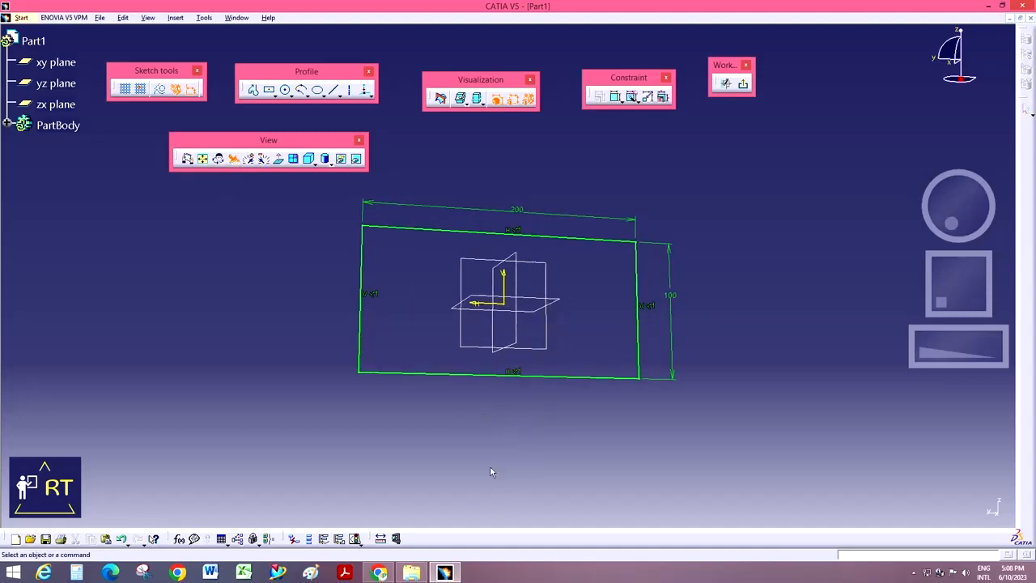
mouse_move(489, 467)
mouse_down()
mouse_move(492, 431)
mouse_move(492, 509)
mouse_up()
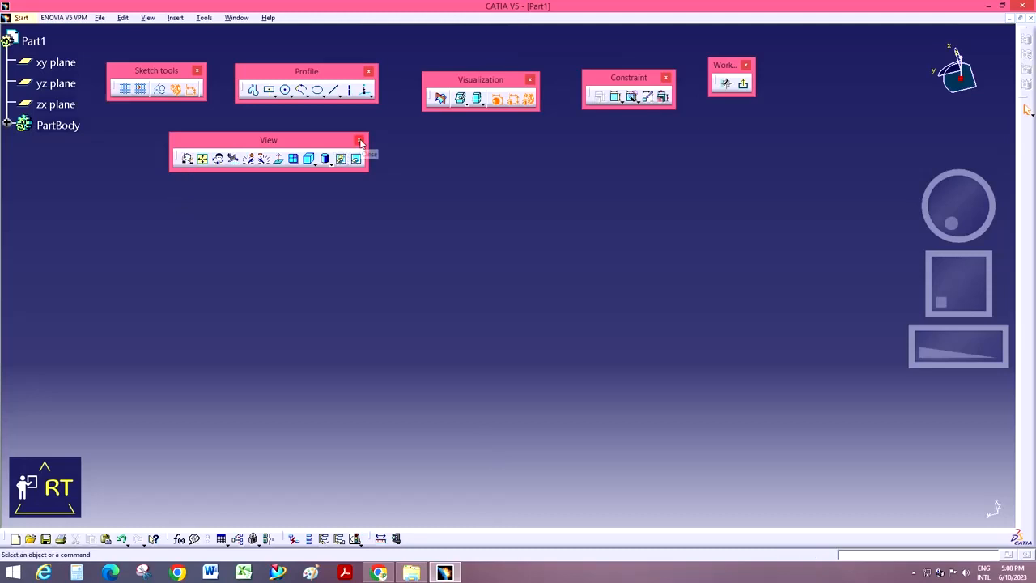
- Return to Examine mode and fit all the sketch geometry in the view
click(188, 160)
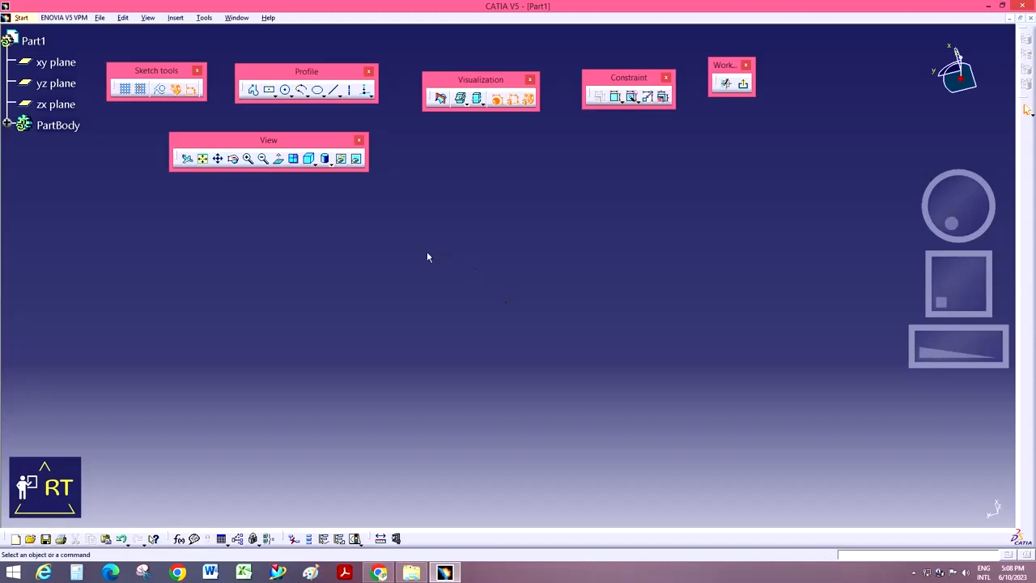
drag(964, 221, 921, 218)
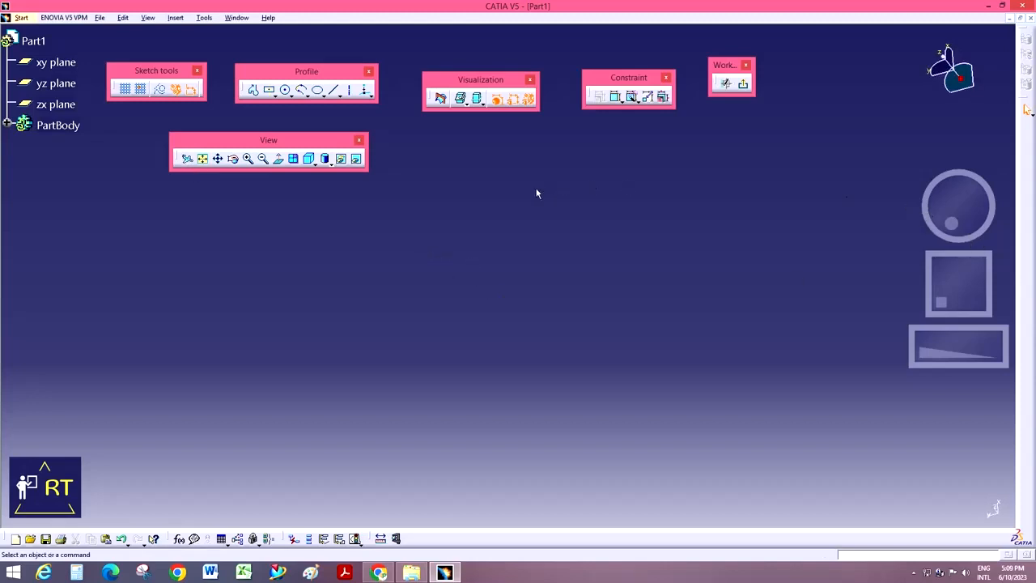
click(208, 162)
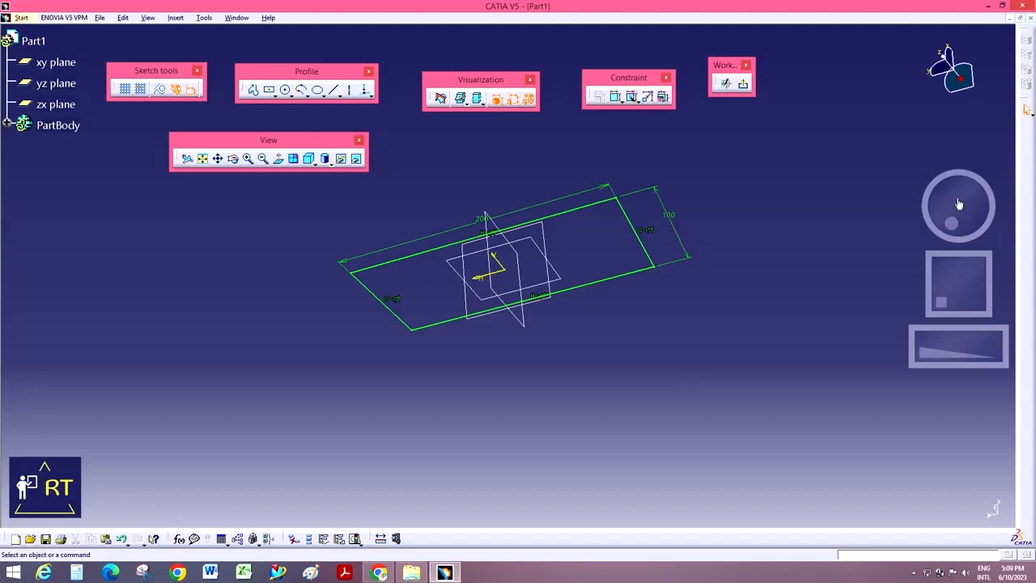
- Rotate the sketch to an oblique angle and restore it with Normal View, doing this twice
middle_drag(668, 386, 791, 259)
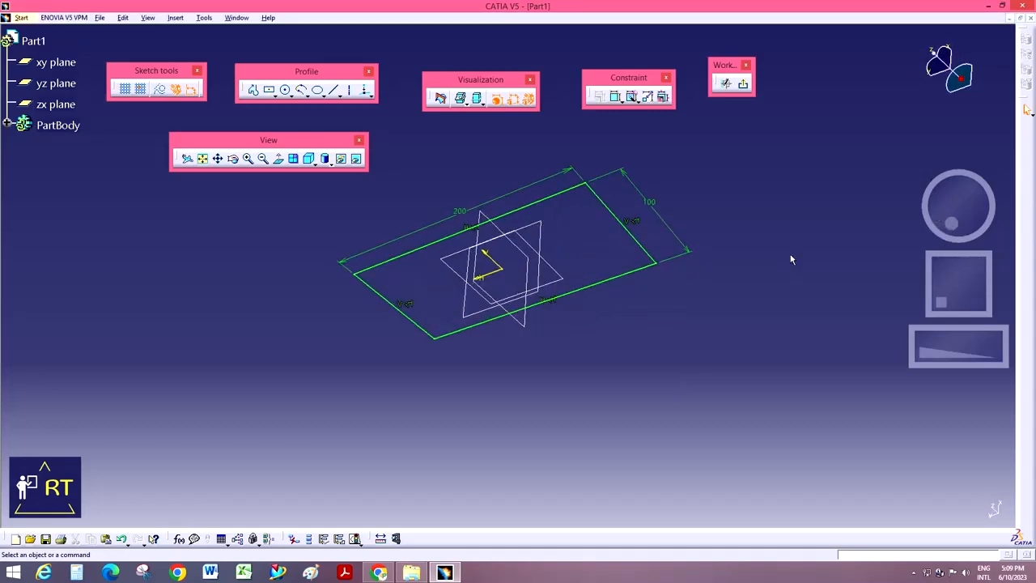
click(279, 160)
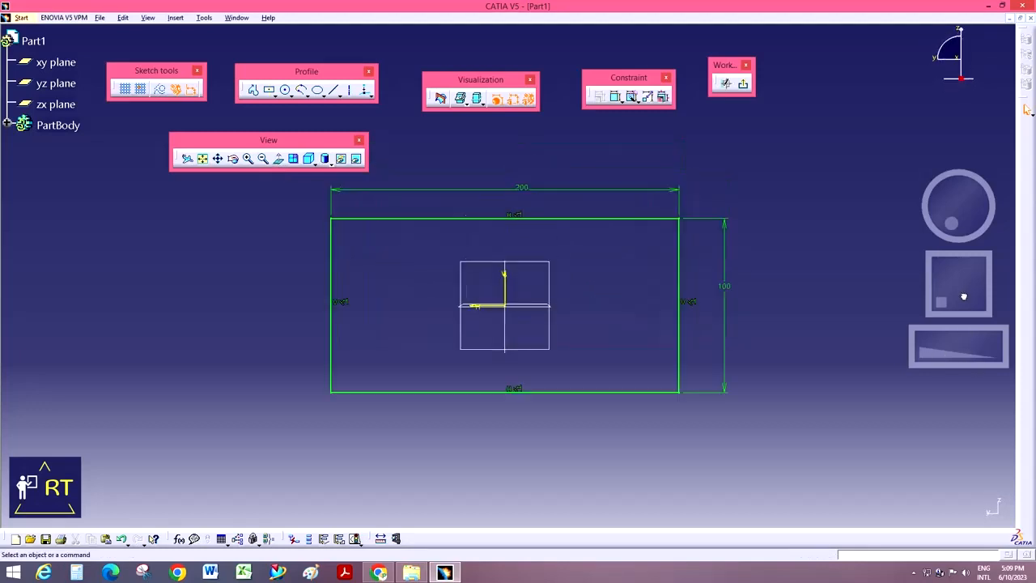
drag(954, 221, 900, 232)
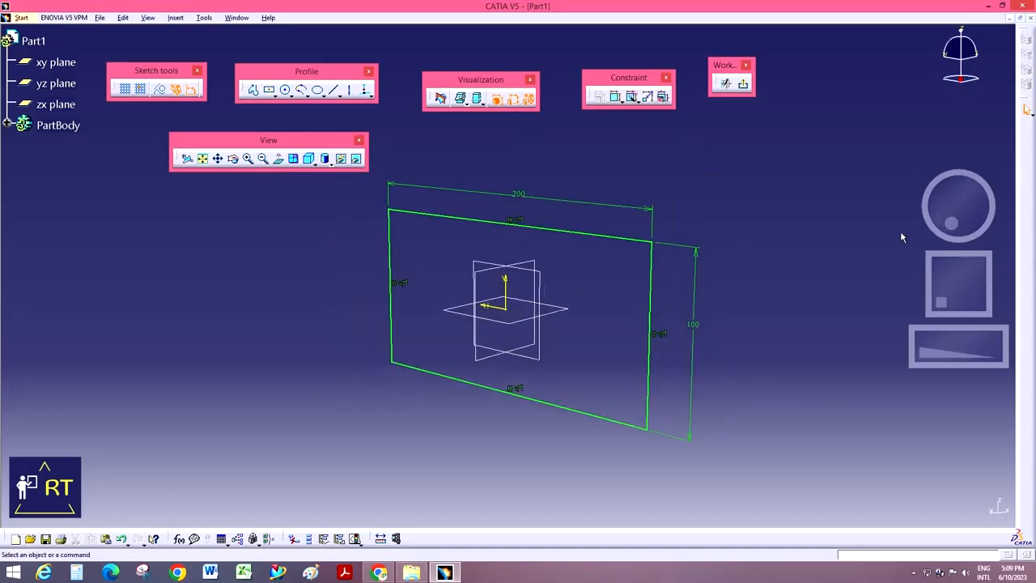
drag(947, 206, 956, 204)
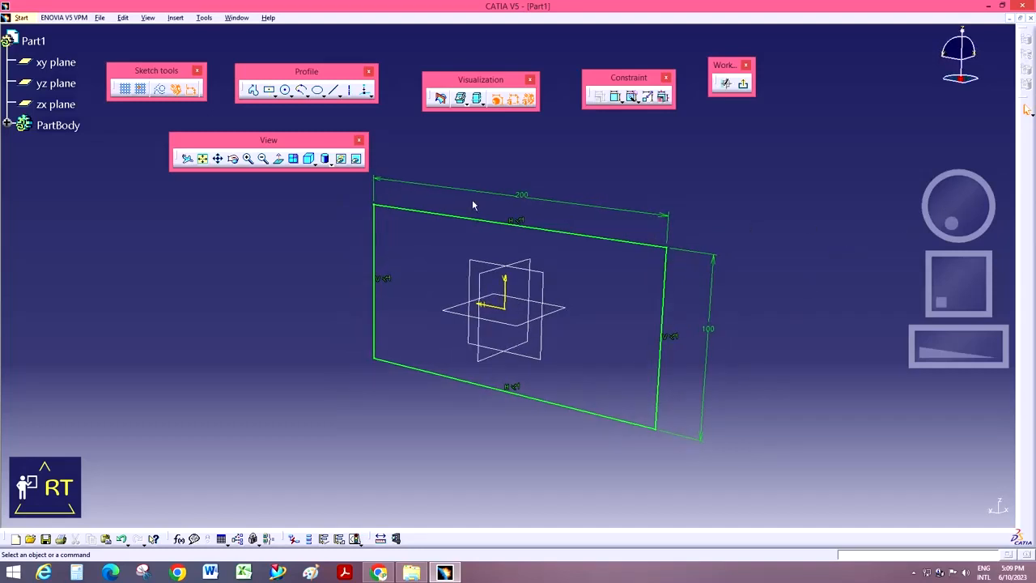
click(280, 161)
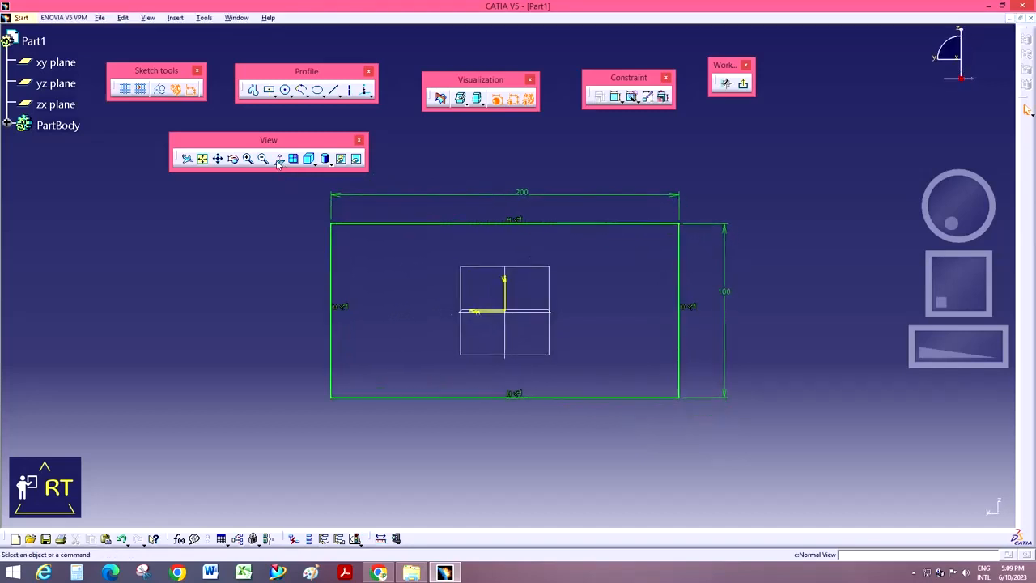
- Zoom the sketch out and in incrementally, twice, with the Zoom Out and Zoom In commands
click(264, 158)
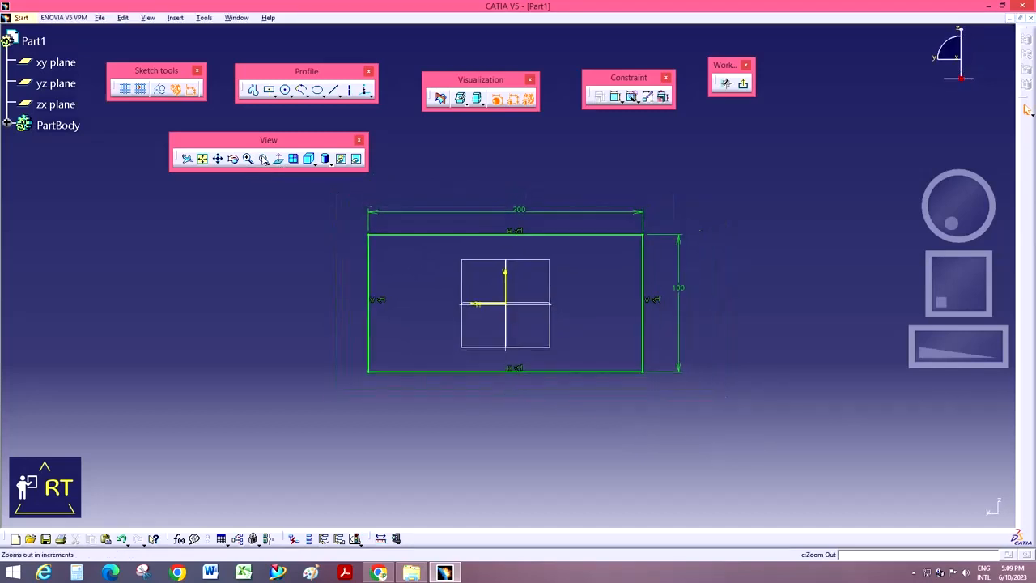
click(249, 159)
click(263, 160)
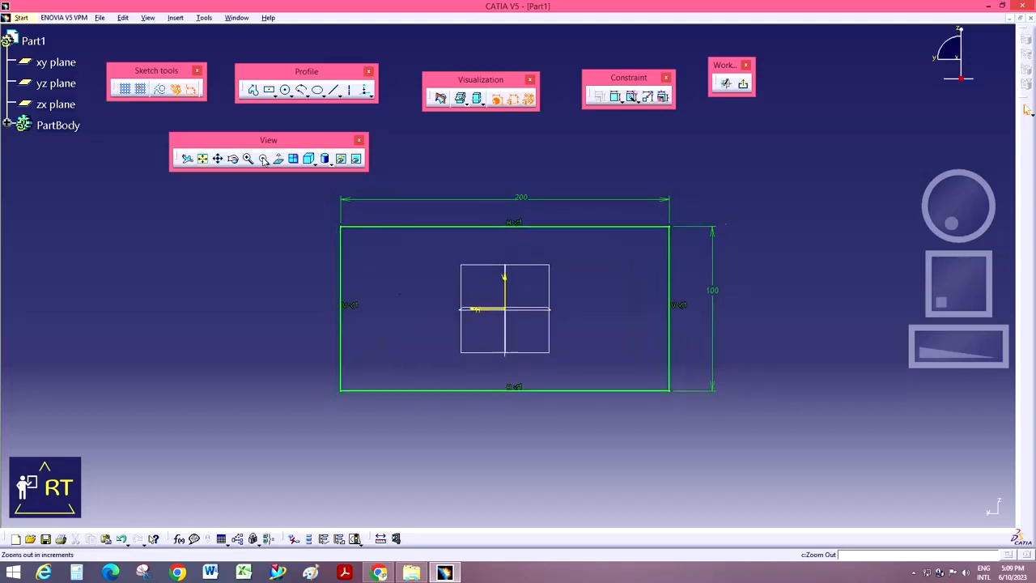
click(250, 159)
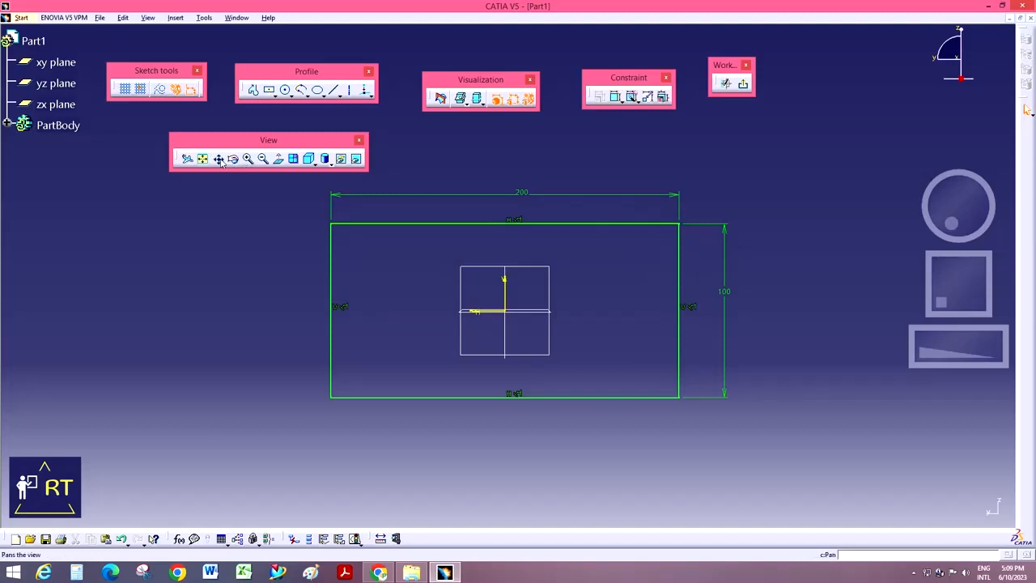
- Pan the sketch slightly with the Pan command and turn it with the Rotate command
click(219, 159)
mouse_move(377, 291)
mouse_down()
mouse_move(536, 291)
mouse_move(290, 316)
mouse_move(390, 296)
mouse_up()
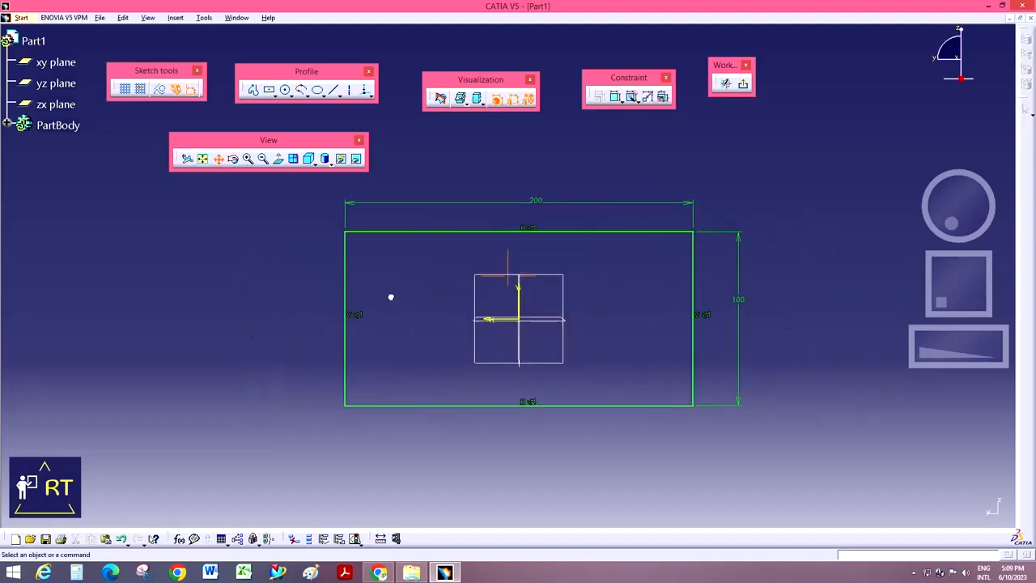
click(234, 160)
mouse_move(647, 272)
mouse_down()
mouse_move(656, 287)
mouse_move(438, 219)
mouse_up()
- Restore the view normal to the sketch plane, flip to its opposite side, and flip back
click(278, 158)
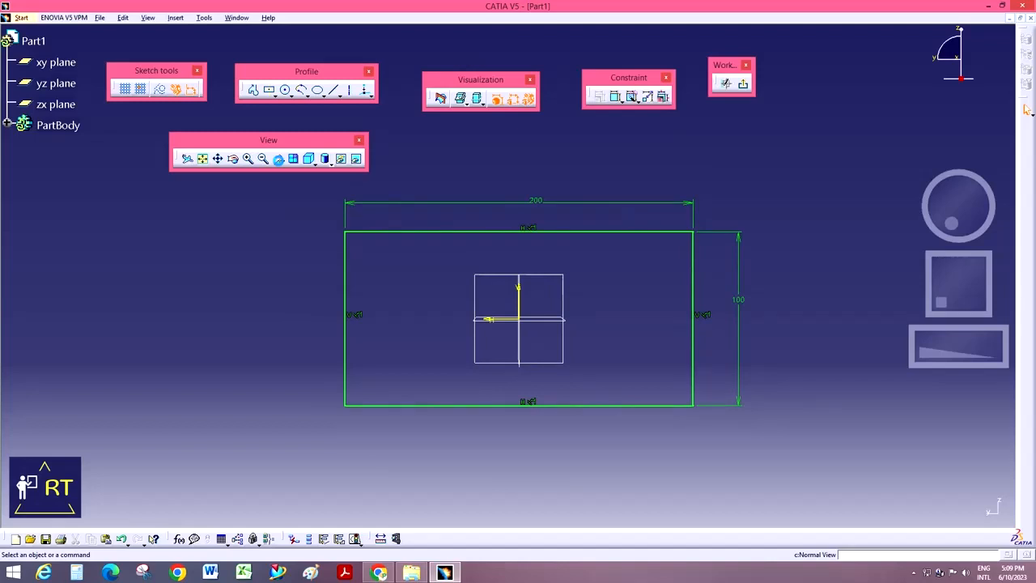
click(278, 158)
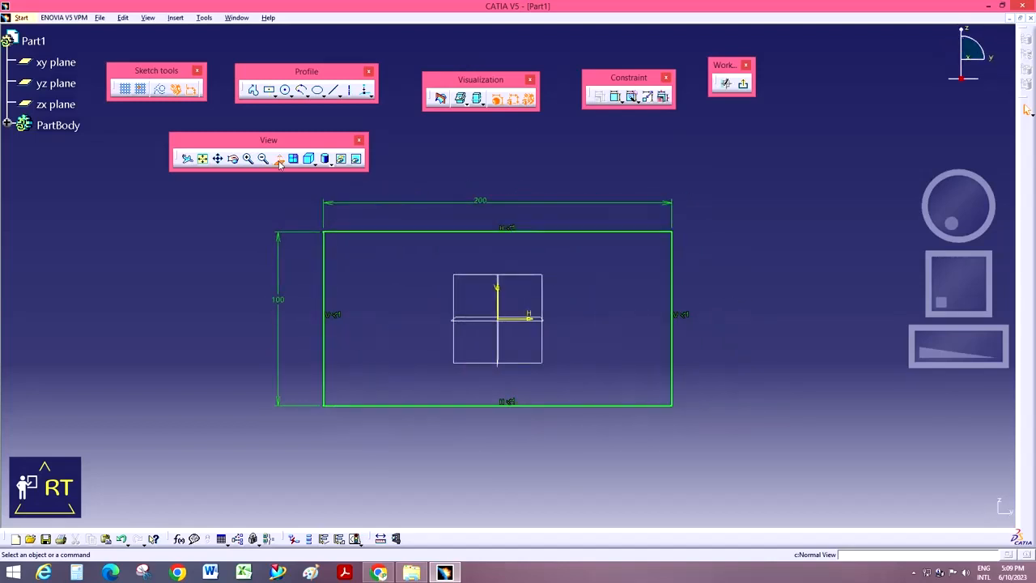
click(278, 158)
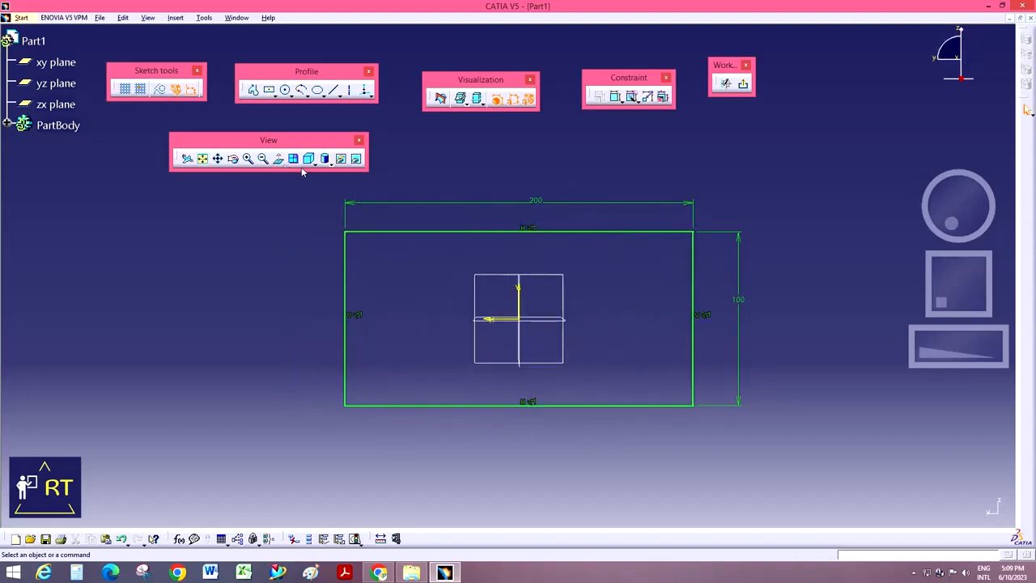
- Split the window with Create Multi-View, rotate the upper-right view, and activate the upper-left isometric view
click(294, 158)
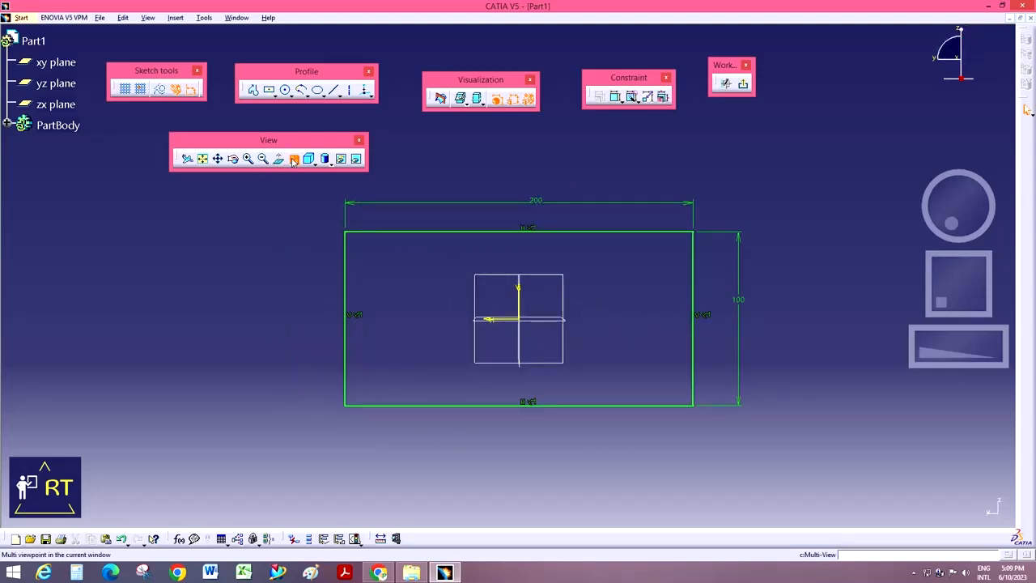
middle_drag(958, 212, 914, 196)
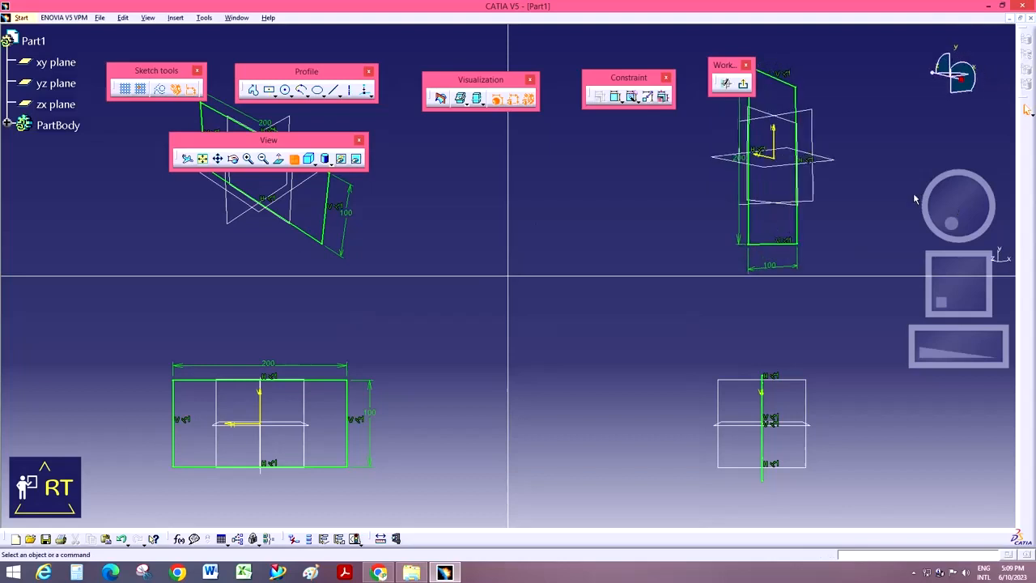
click(421, 217)
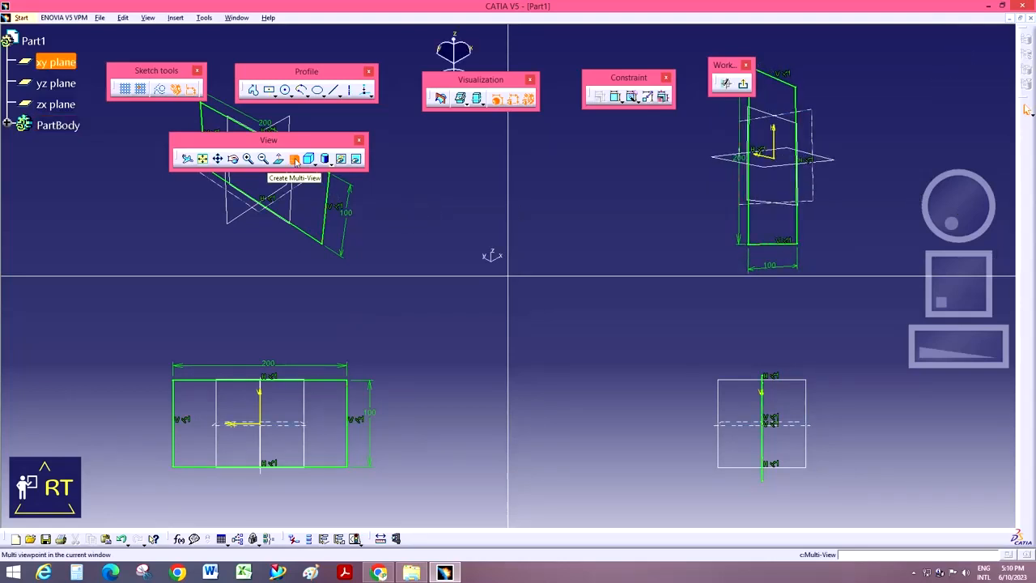
click(443, 206)
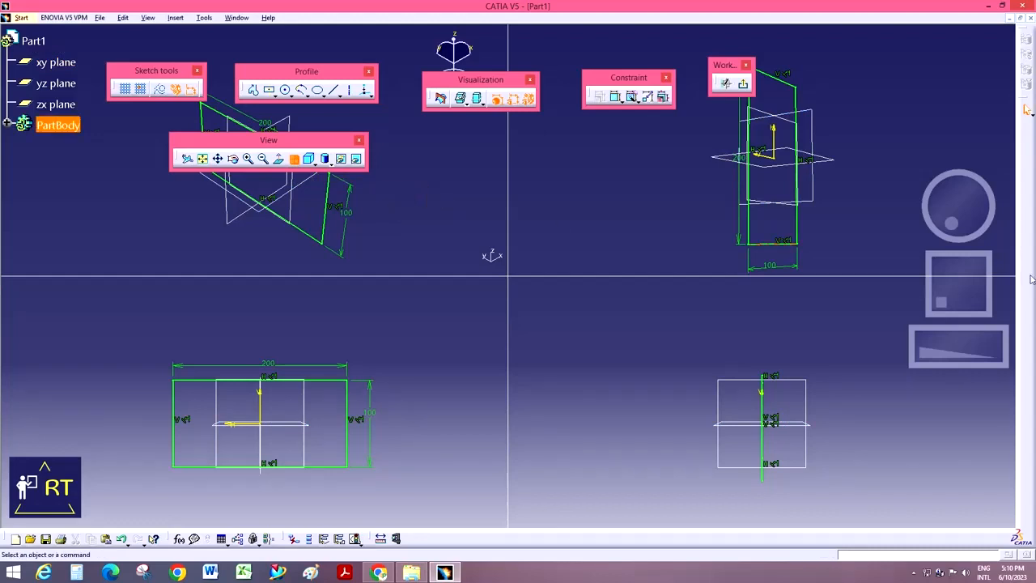
- Rotate the isometric view, turn off Multi-View to return to a single view, and rotate the sketch again
drag(976, 212, 955, 261)
click(885, 358)
click(296, 160)
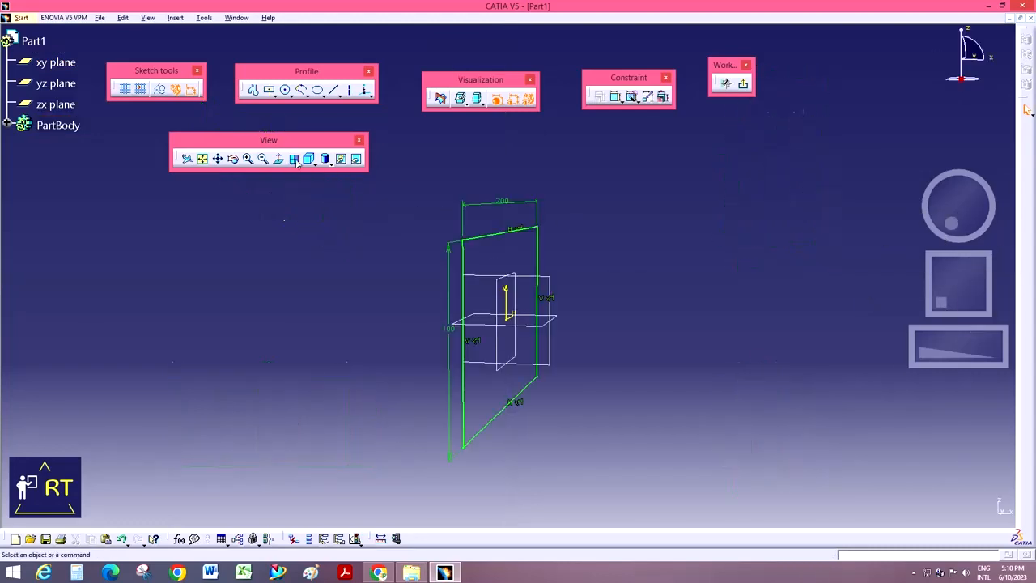
drag(917, 215, 998, 206)
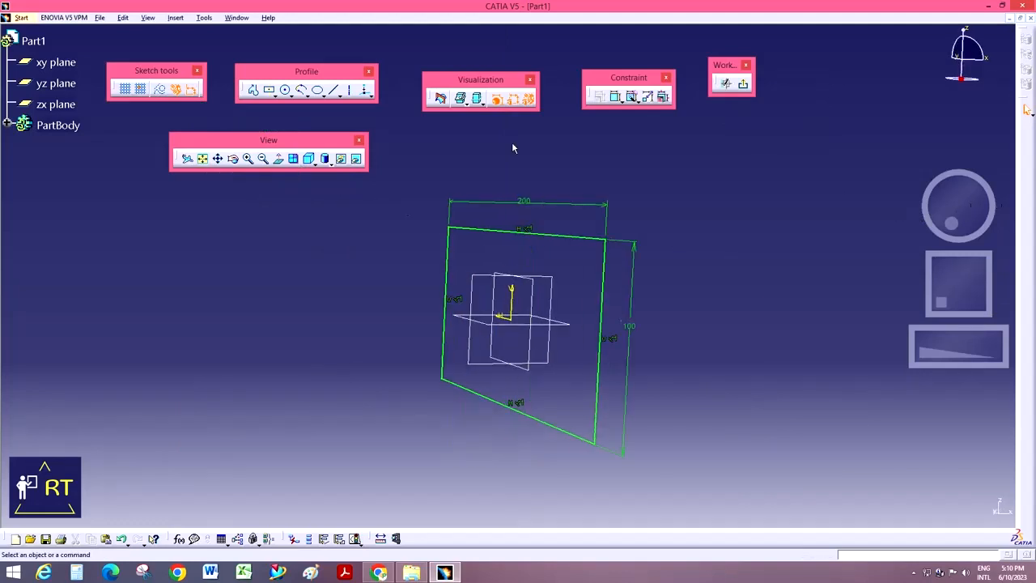
- Display the sketch in the standard Front, Back and Right views in turn
click(324, 162)
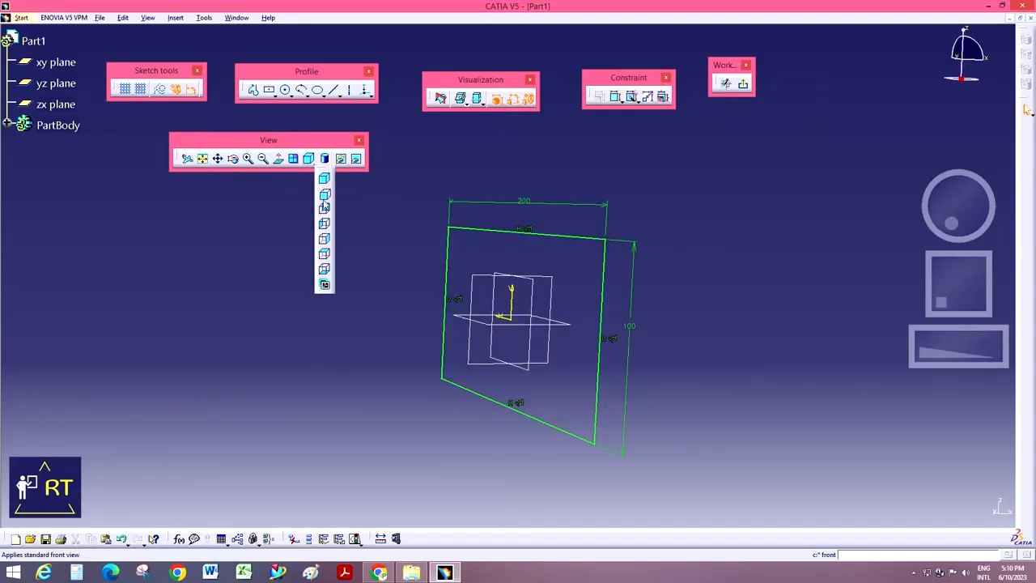
click(324, 193)
click(315, 161)
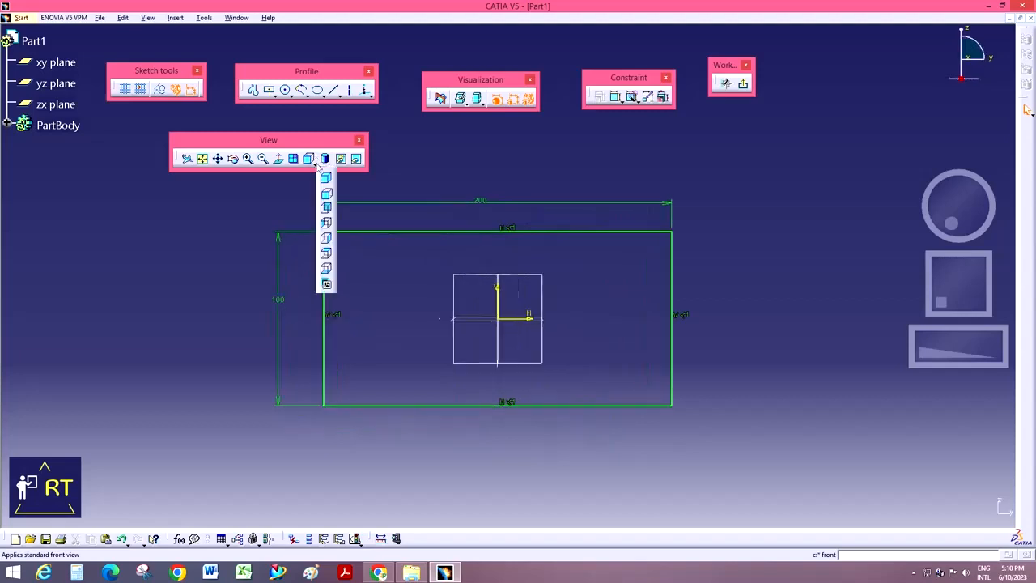
click(329, 208)
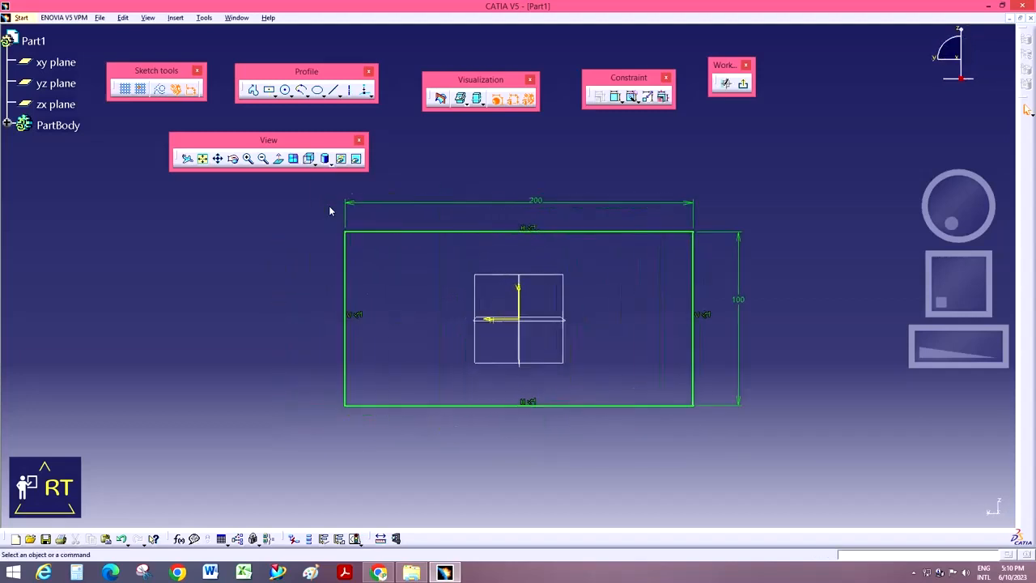
click(324, 162)
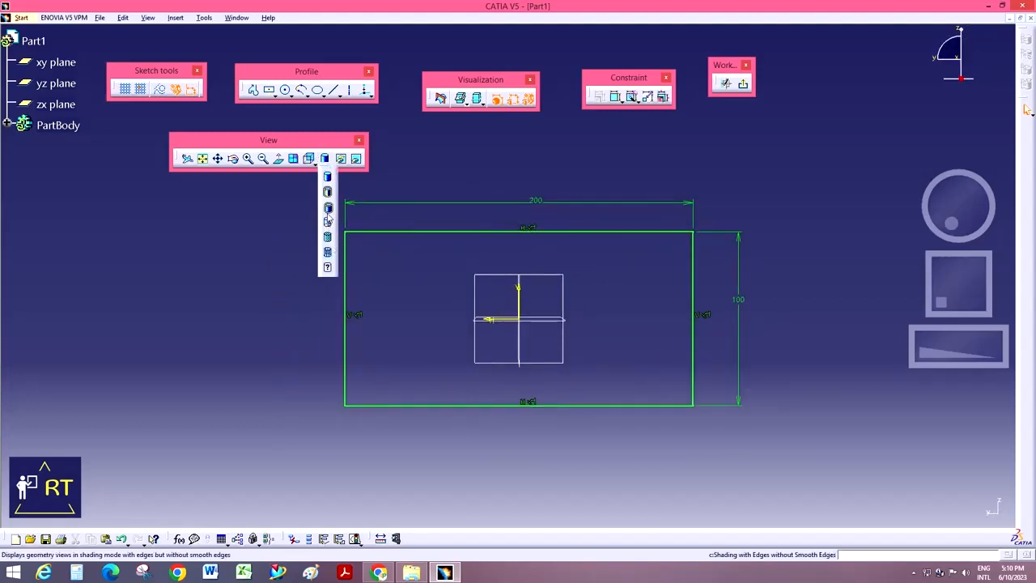
click(315, 165)
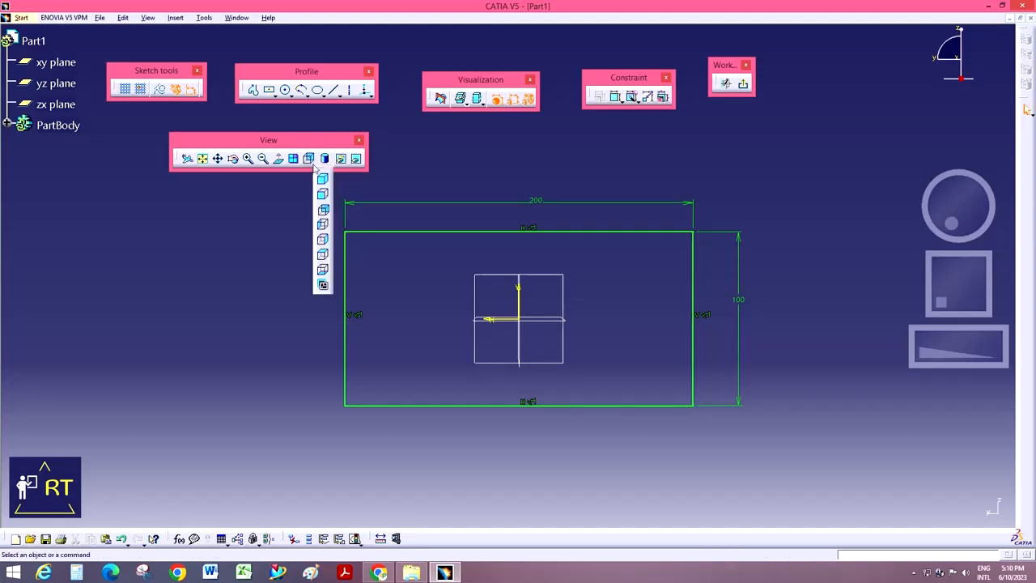
click(324, 240)
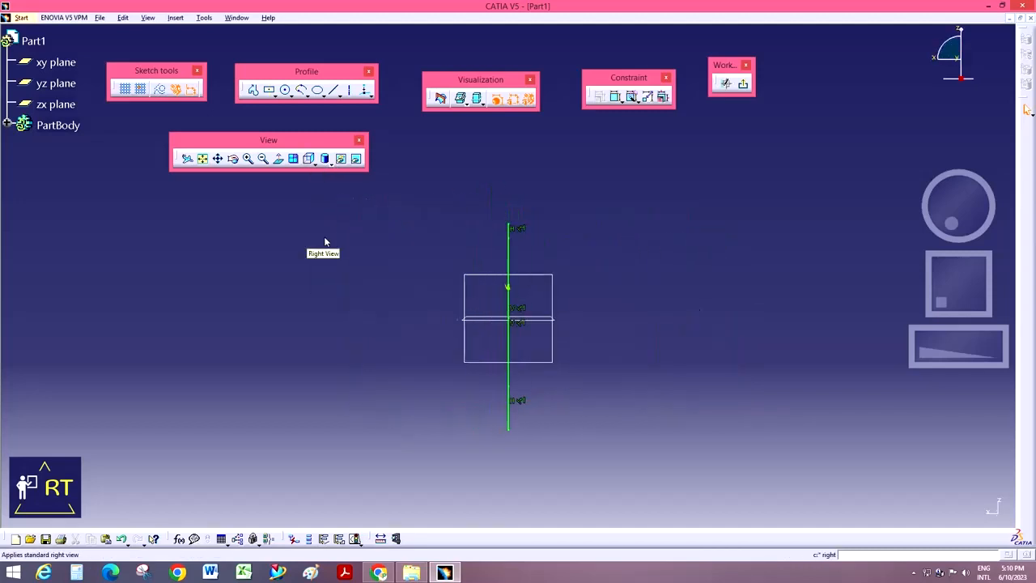
- Apply Normal View to the sketch, look over the rendering styles, and fit the sketch with Fit All In
click(278, 159)
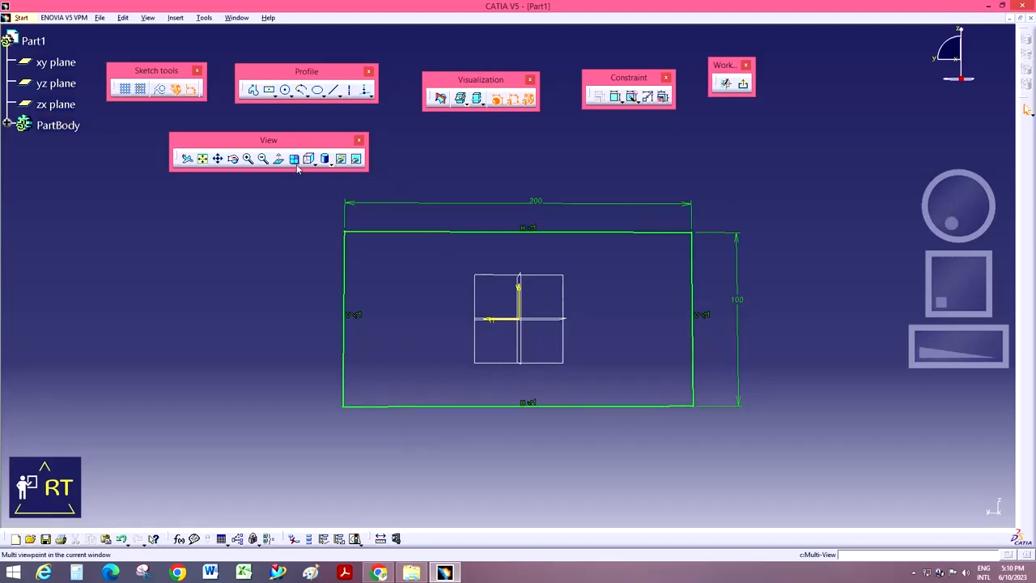
click(330, 164)
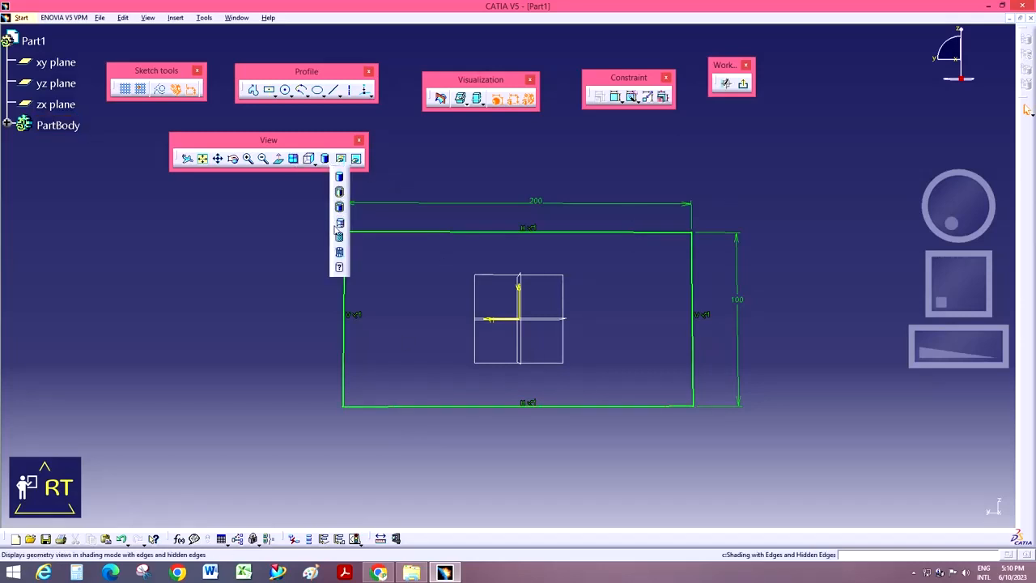
click(204, 159)
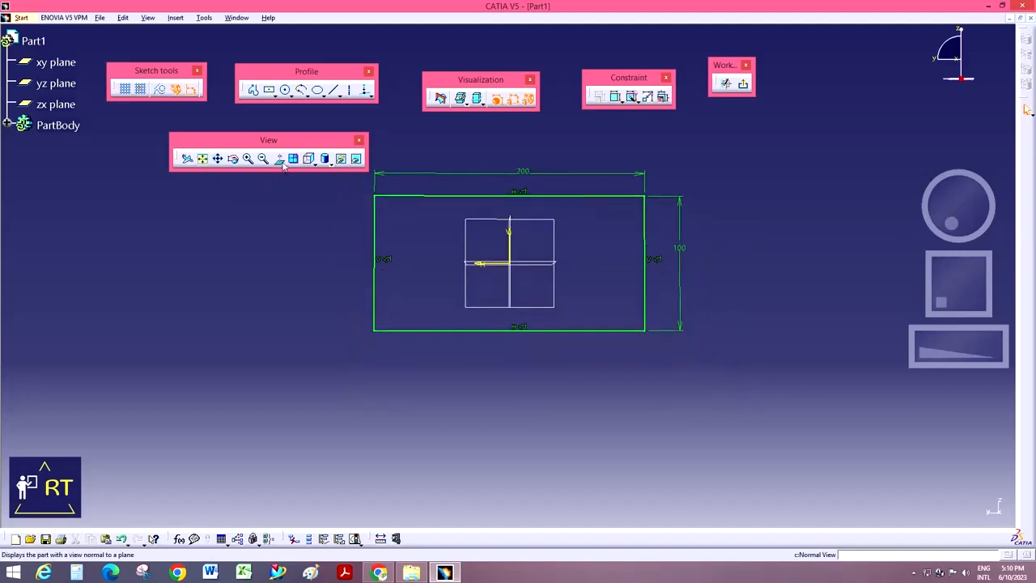
- Zoom, rotate and pan the sketch with the on-screen touch controls, applying Normal View partway through
drag(937, 348, 981, 350)
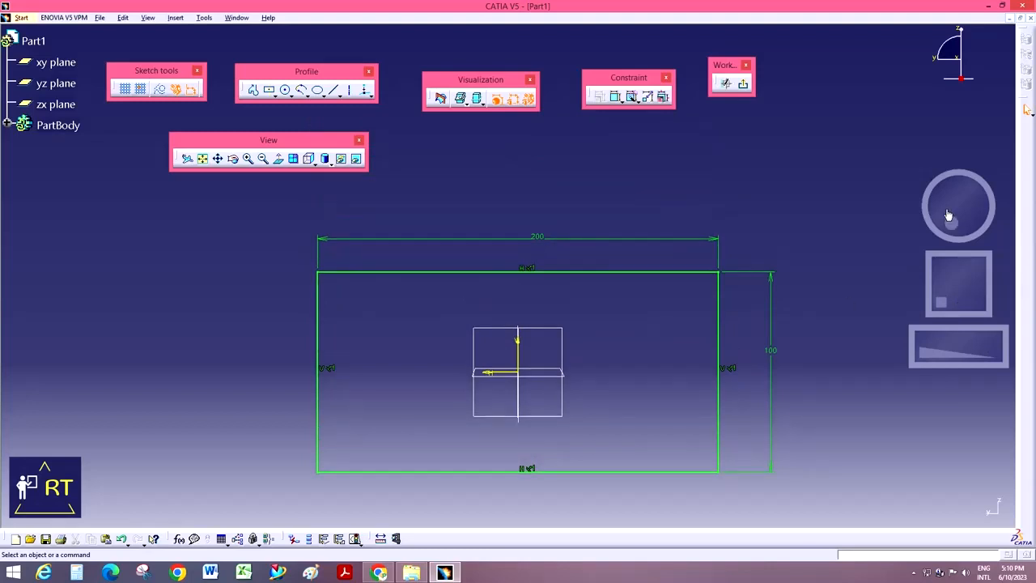
mouse_move(948, 216)
mouse_down()
mouse_move(948, 202)
mouse_move(948, 220)
mouse_up()
drag(961, 283, 940, 282)
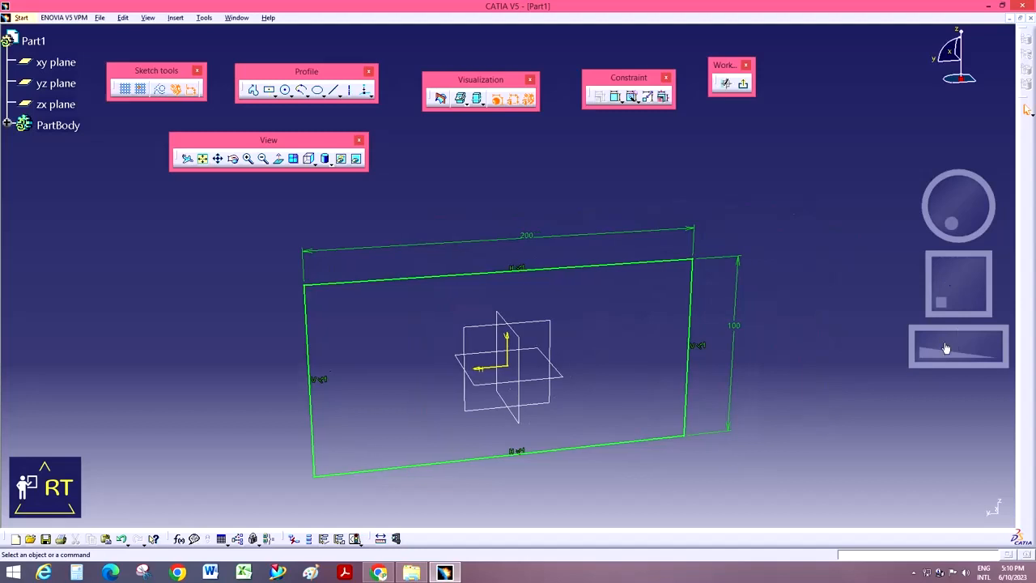
mouse_move(932, 347)
mouse_down()
mouse_move(976, 347)
mouse_move(938, 345)
mouse_move(930, 329)
mouse_move(949, 269)
mouse_up()
click(280, 160)
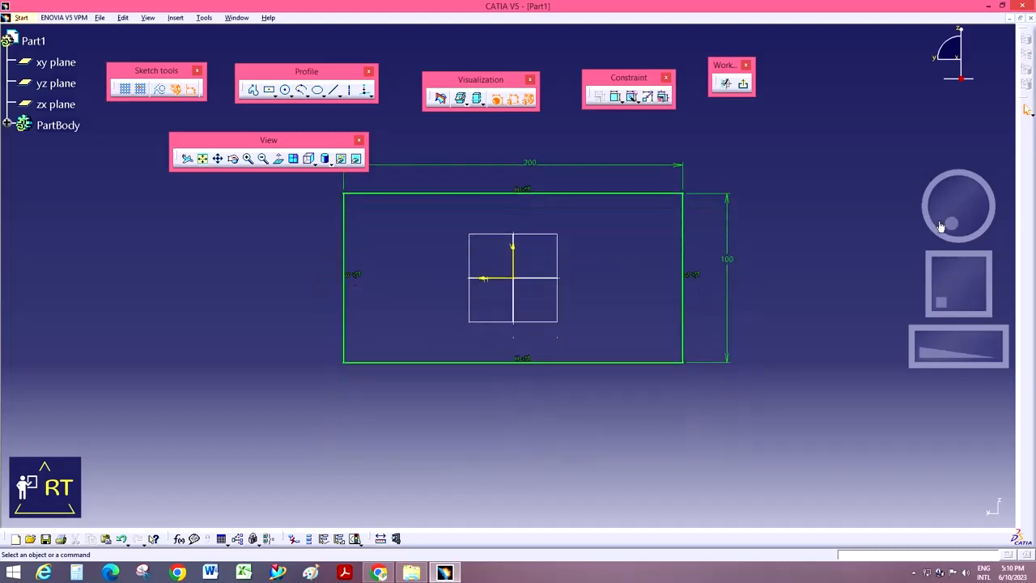
drag(940, 227, 942, 230)
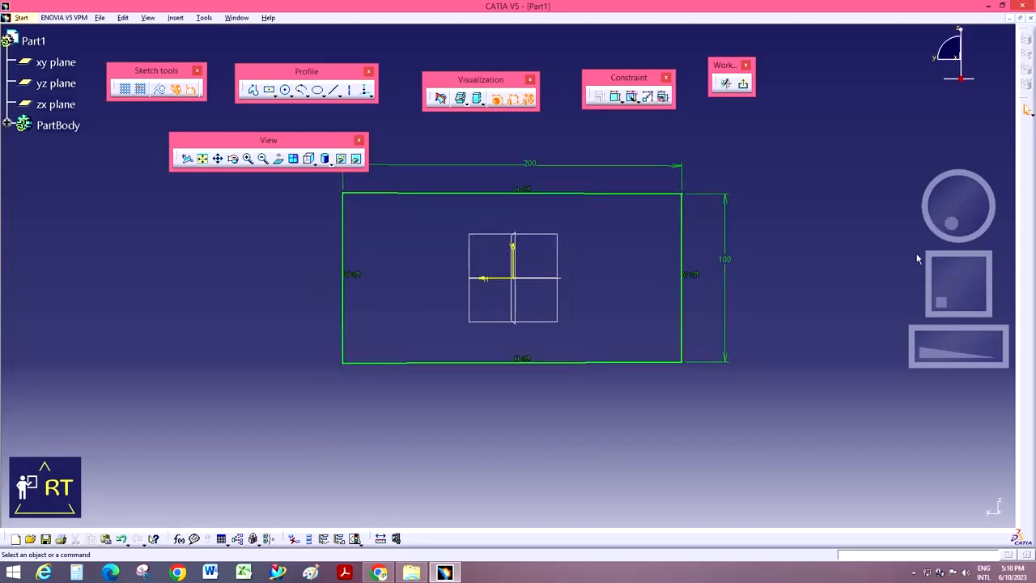
drag(940, 282, 953, 295)
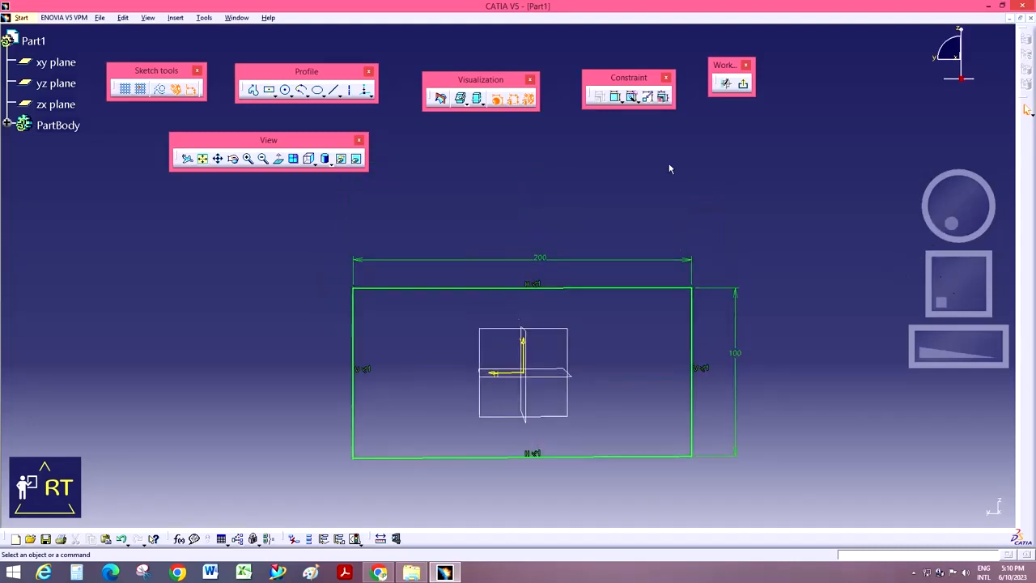
- Close the View, Profile and Visualization toolbars and move the Constraint toolbar beside the closed Profile toolbar's place
click(360, 142)
click(368, 72)
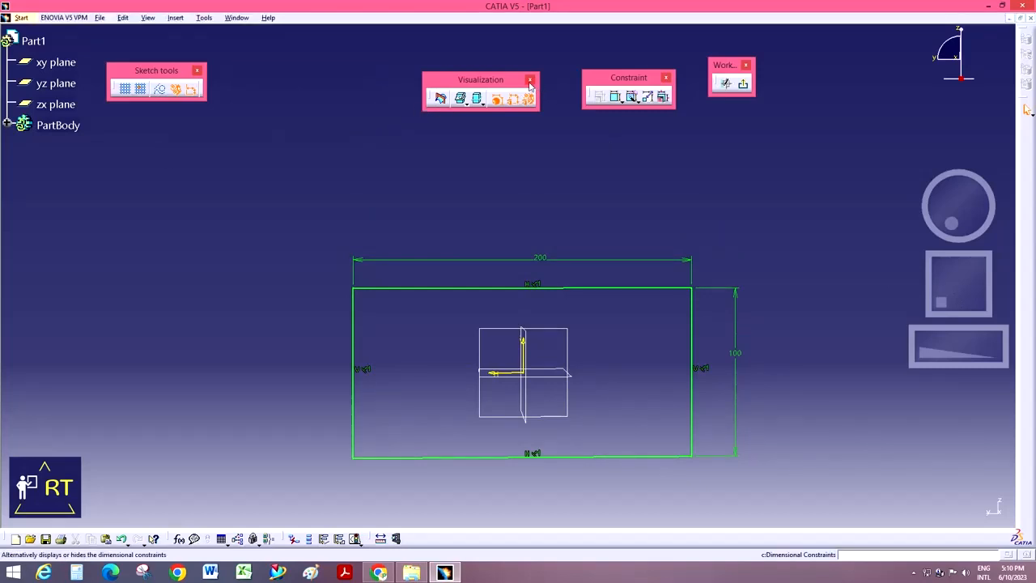
click(530, 82)
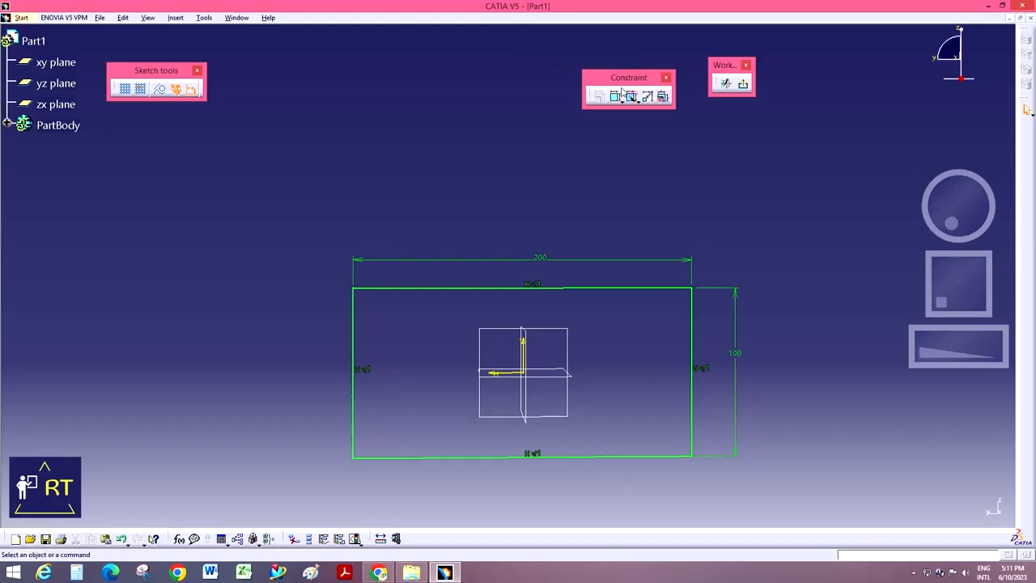
drag(621, 82, 473, 62)
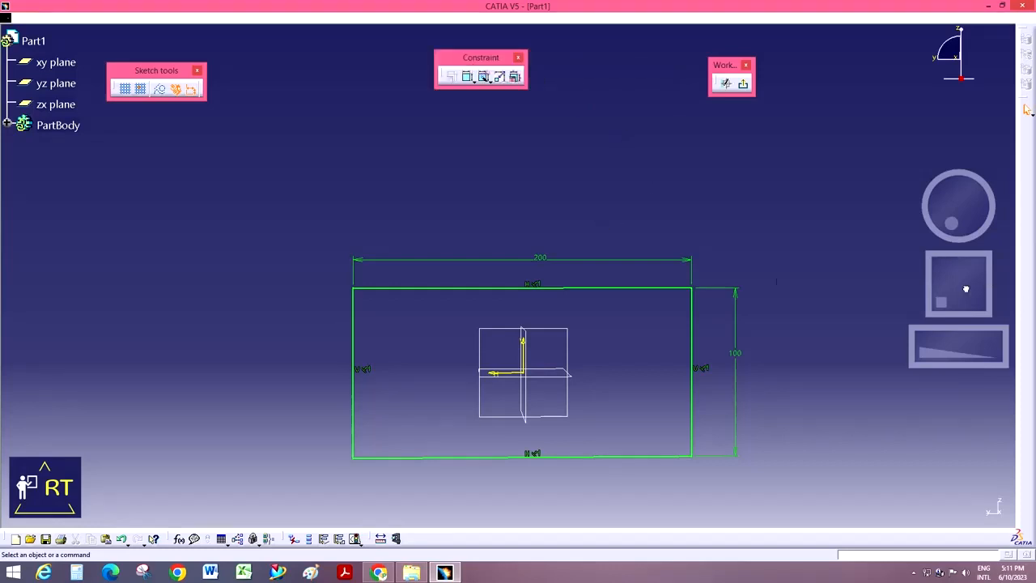
middle_drag(966, 289, 938, 192)
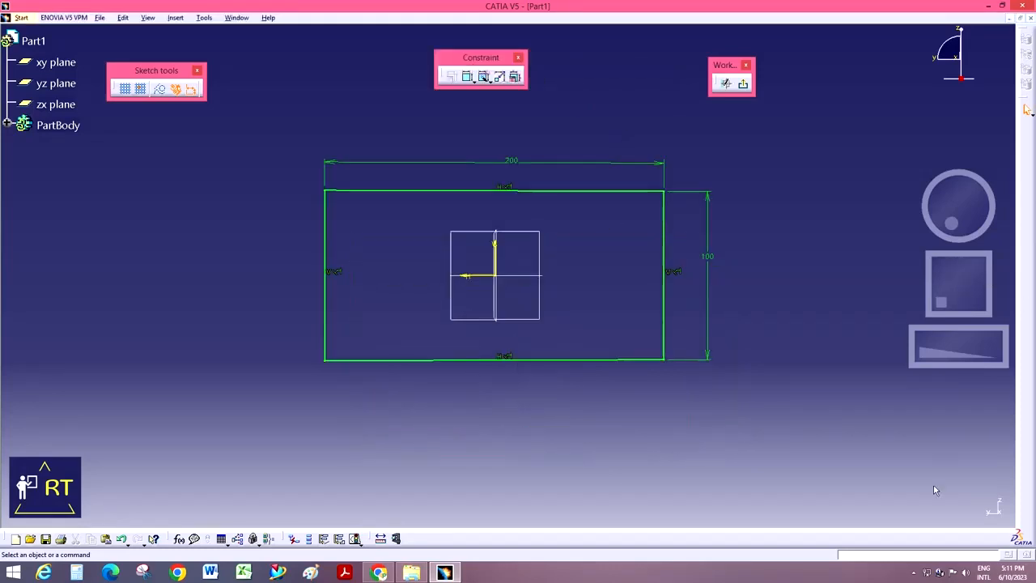
- Redisplay the View and Profile toolbars
right_click(931, 541)
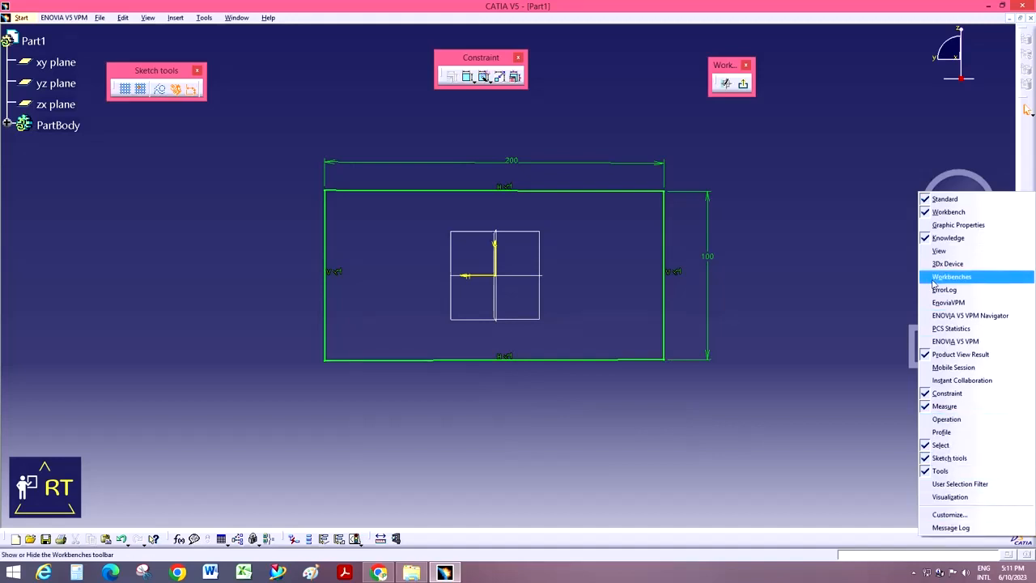
click(937, 252)
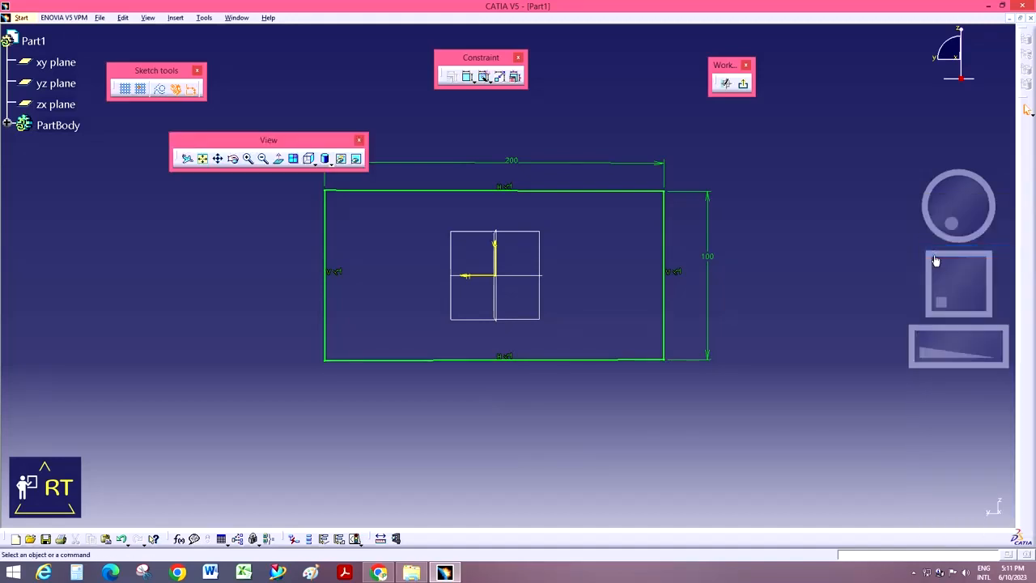
right_click(975, 540)
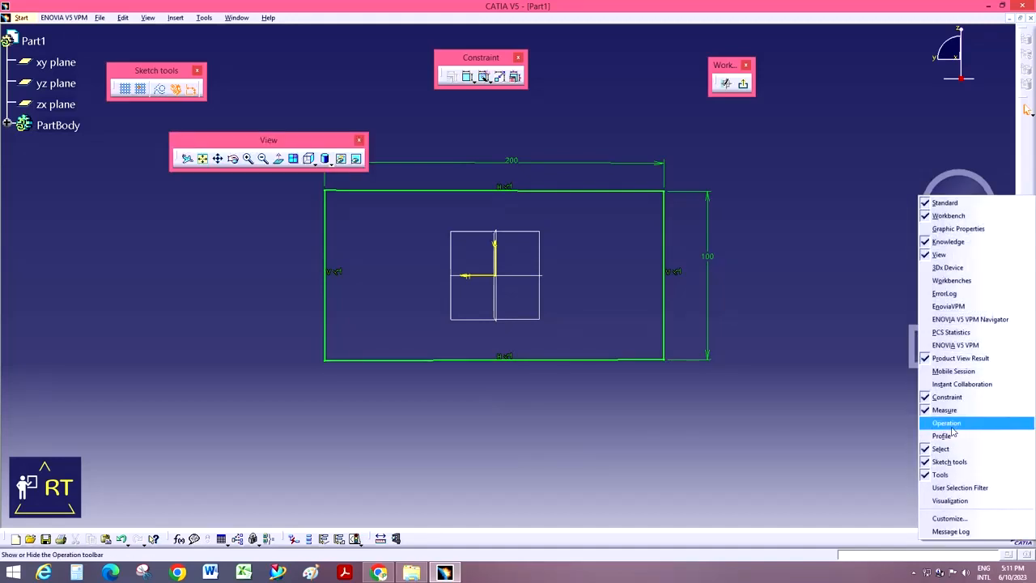
right_click(741, 540)
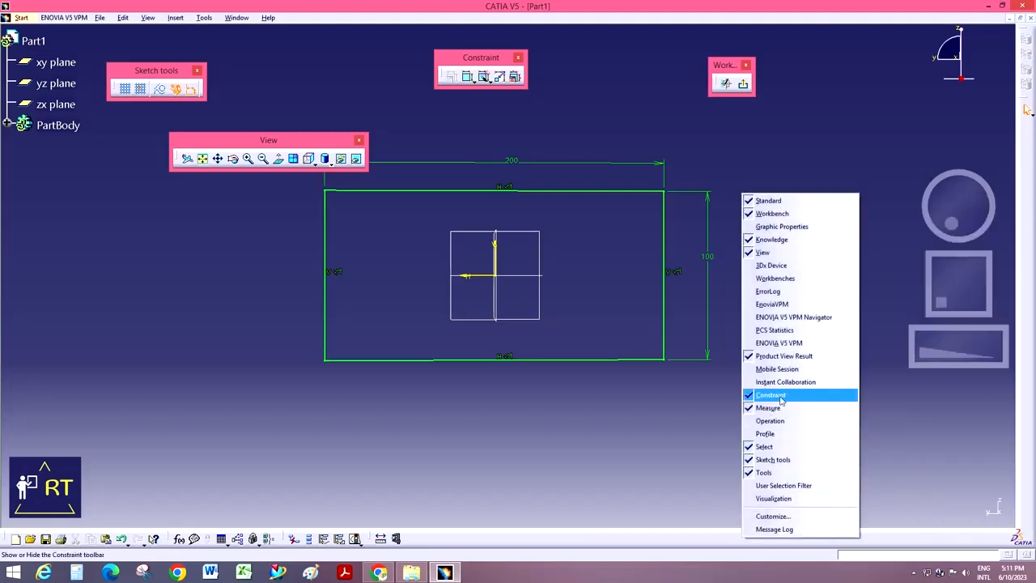
click(780, 434)
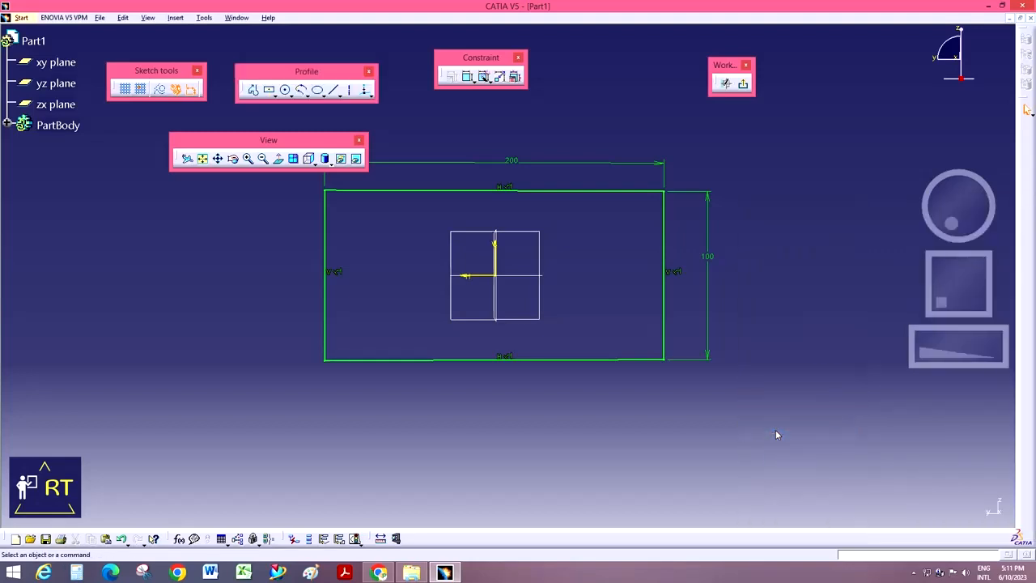
- Restore the position of all toolbars through the Toolbars page of the Customize dialog and close the dialog
right_click(856, 538)
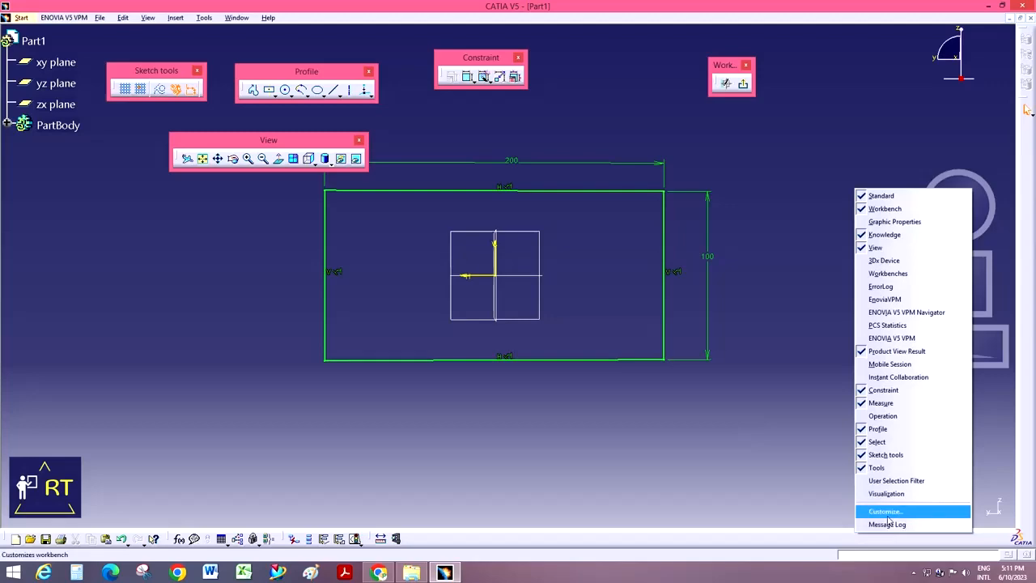
click(886, 515)
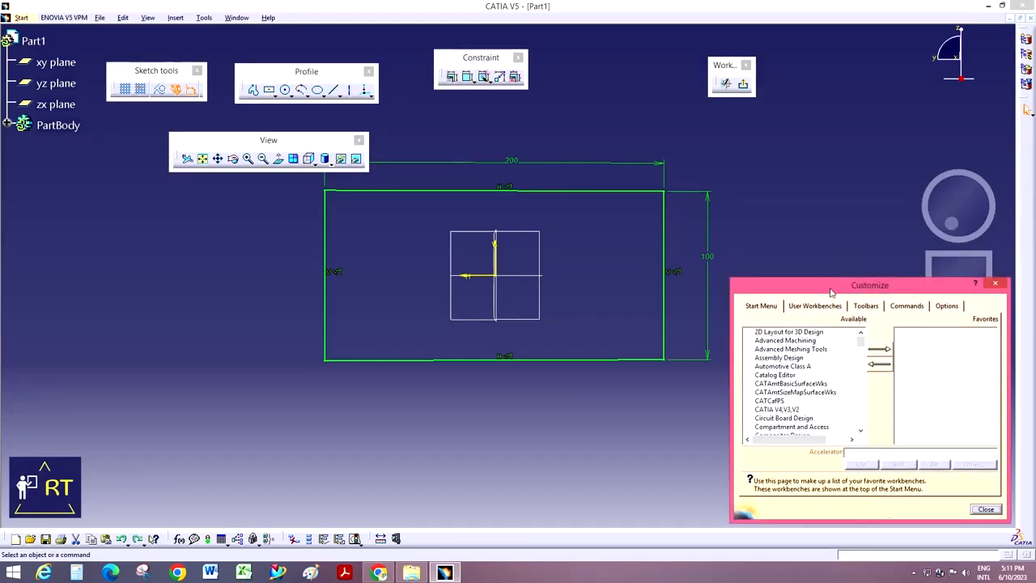
drag(831, 292, 380, 141)
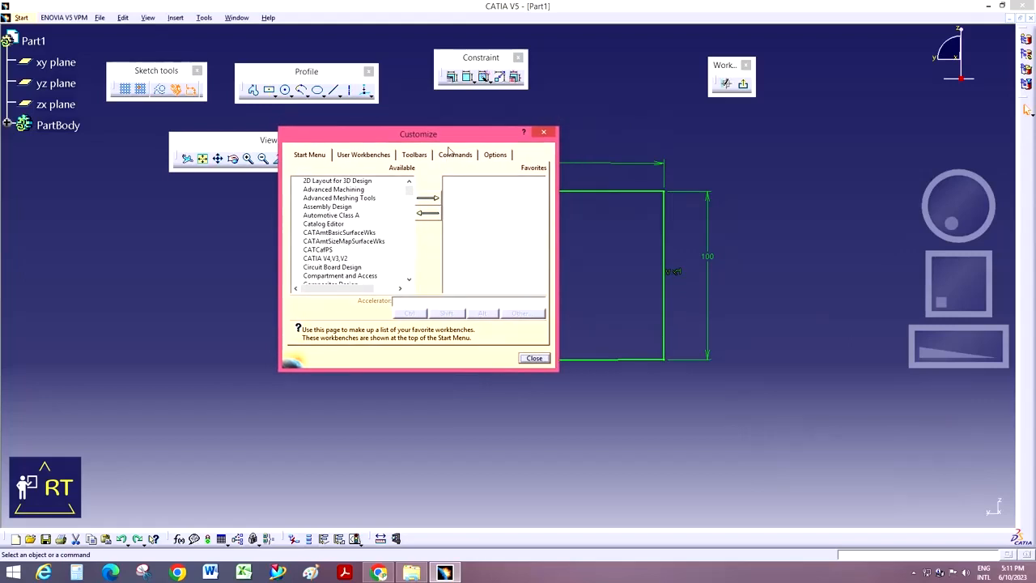
drag(450, 137, 466, 141)
click(433, 158)
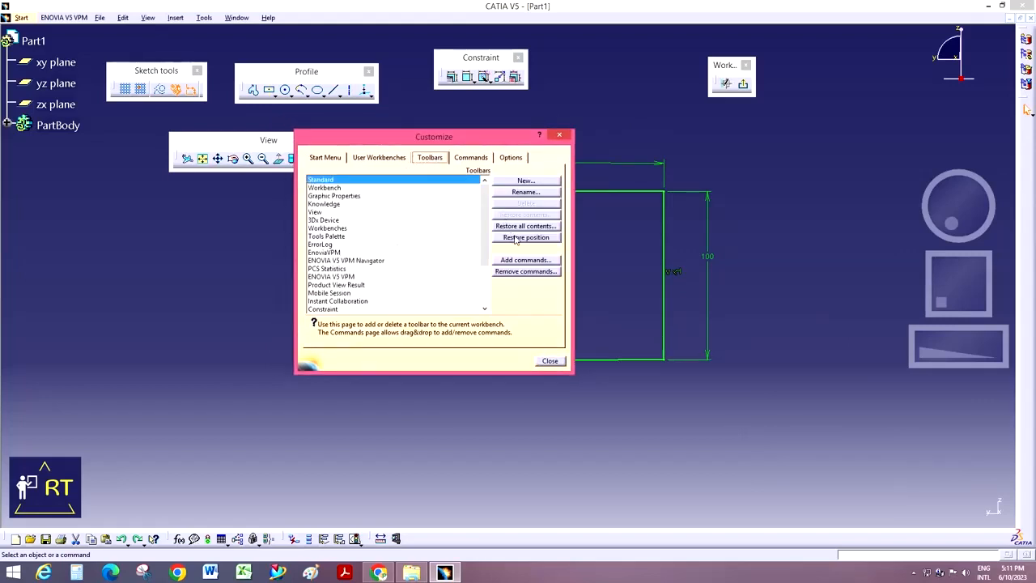
click(515, 237)
click(520, 308)
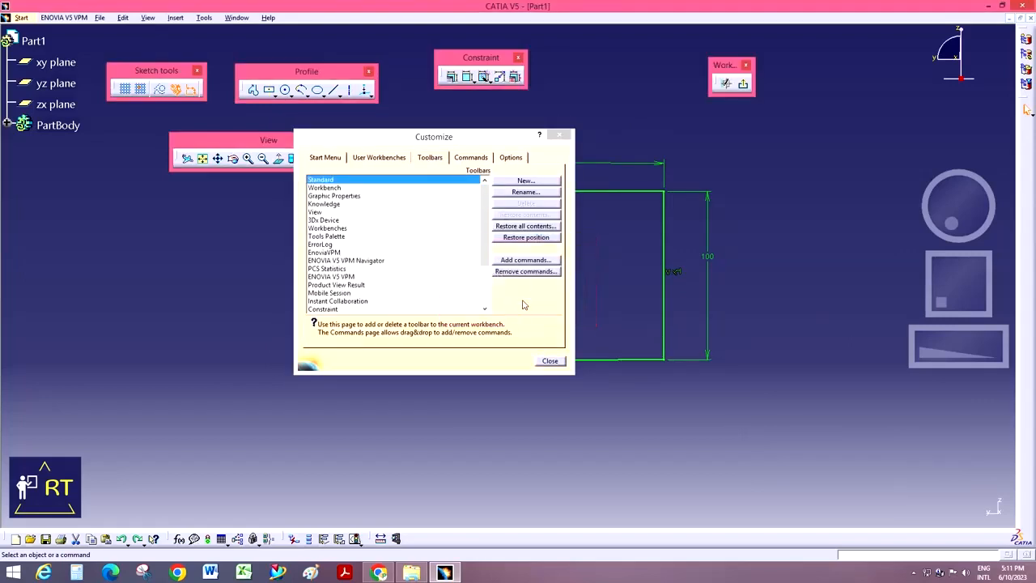
click(530, 239)
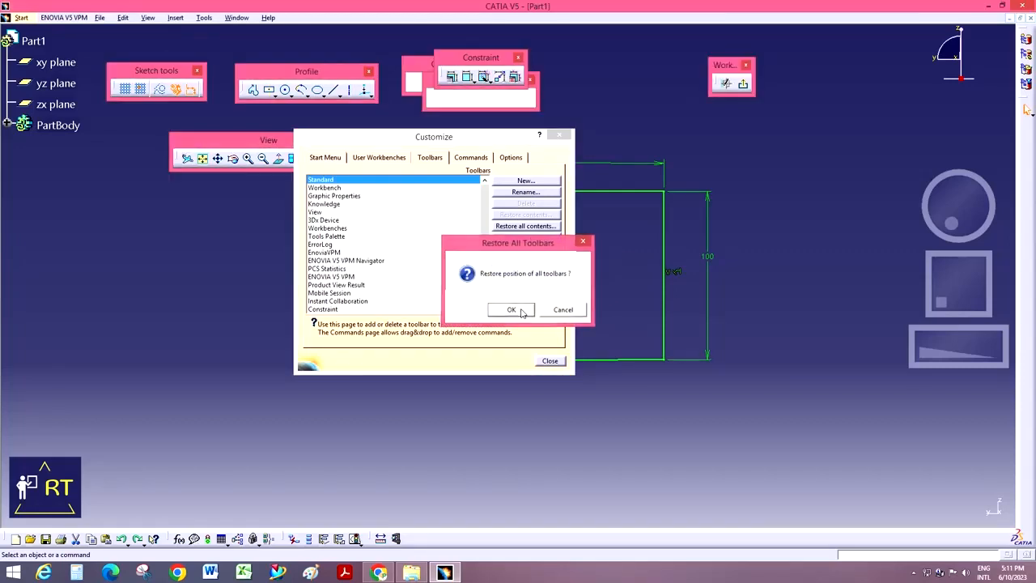
click(521, 310)
click(550, 361)
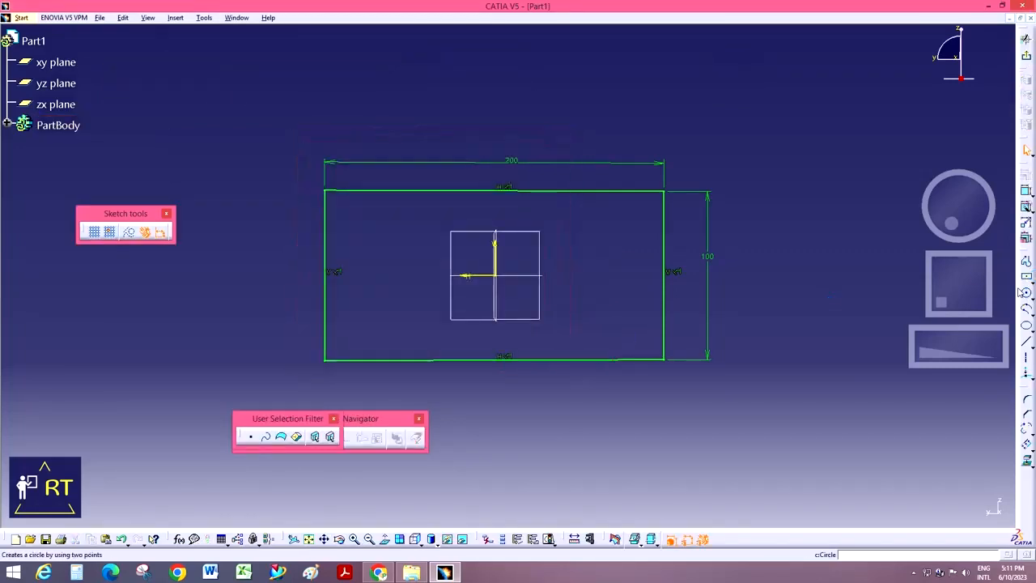
- Undock the Profile, Operation and Constraint toolbars and place them floating above the sketch
drag(295, 121, 221, 73)
drag(1025, 257, 394, 66)
drag(1024, 166, 527, 82)
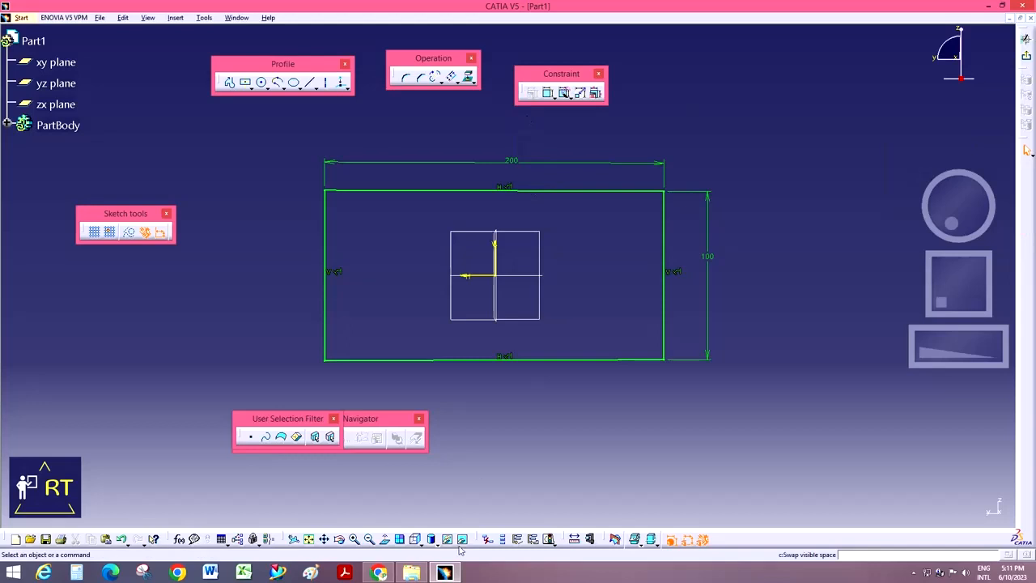
click(914, 572)
click(896, 517)
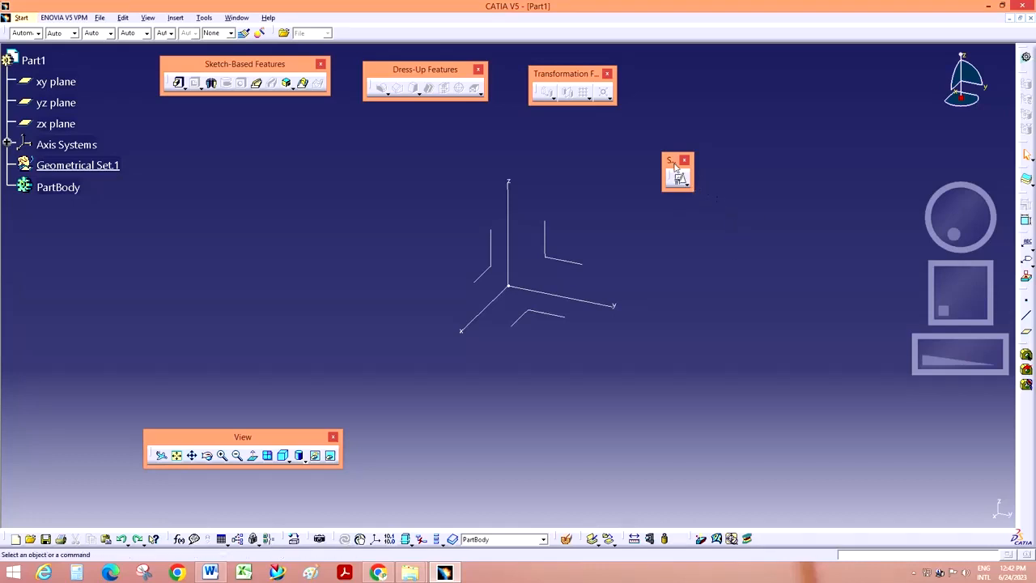
- Sketch a centered rectangle on the YZ plane with the Sketch command and exit the sketch
click(687, 184)
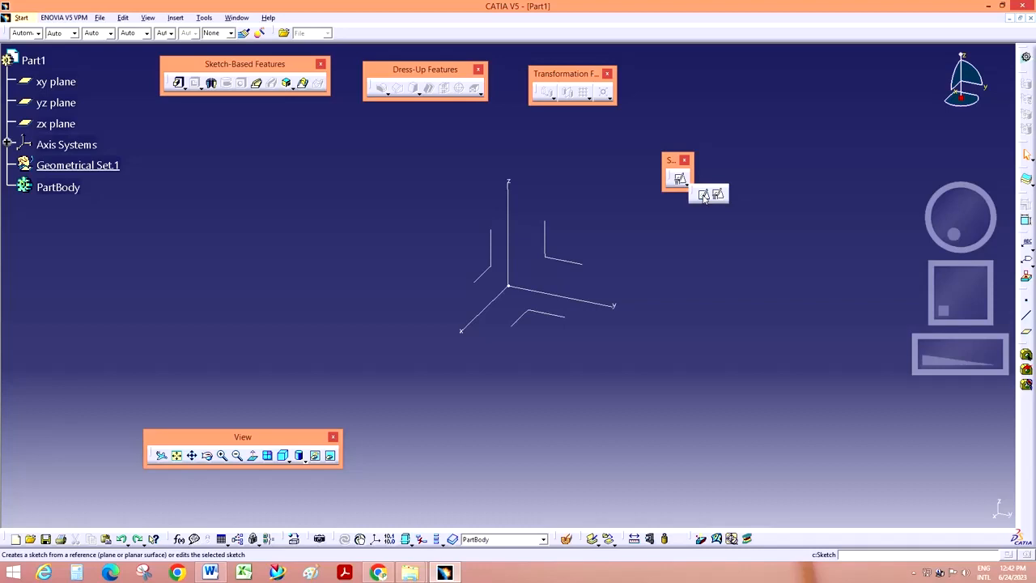
click(703, 195)
click(564, 259)
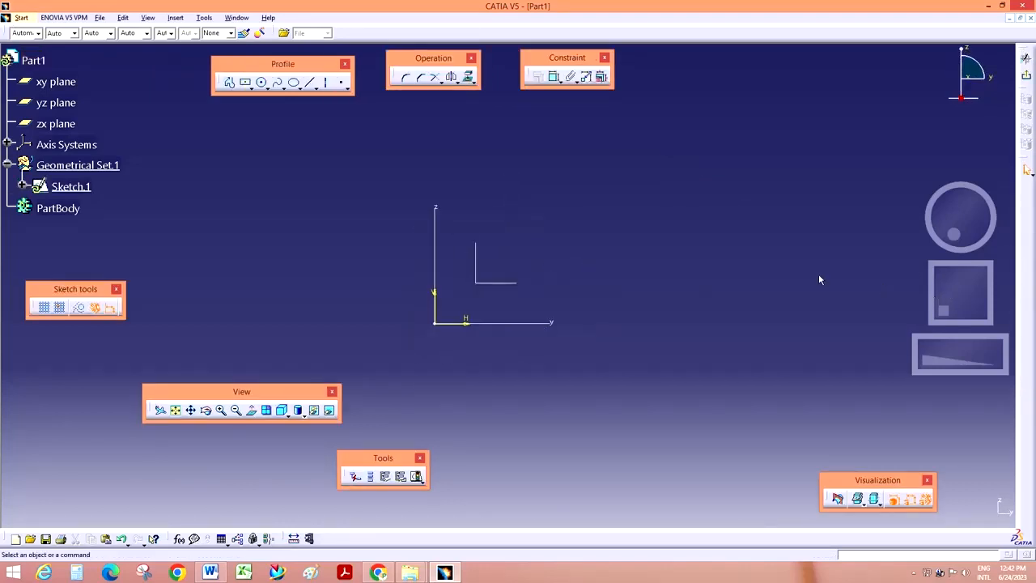
click(245, 81)
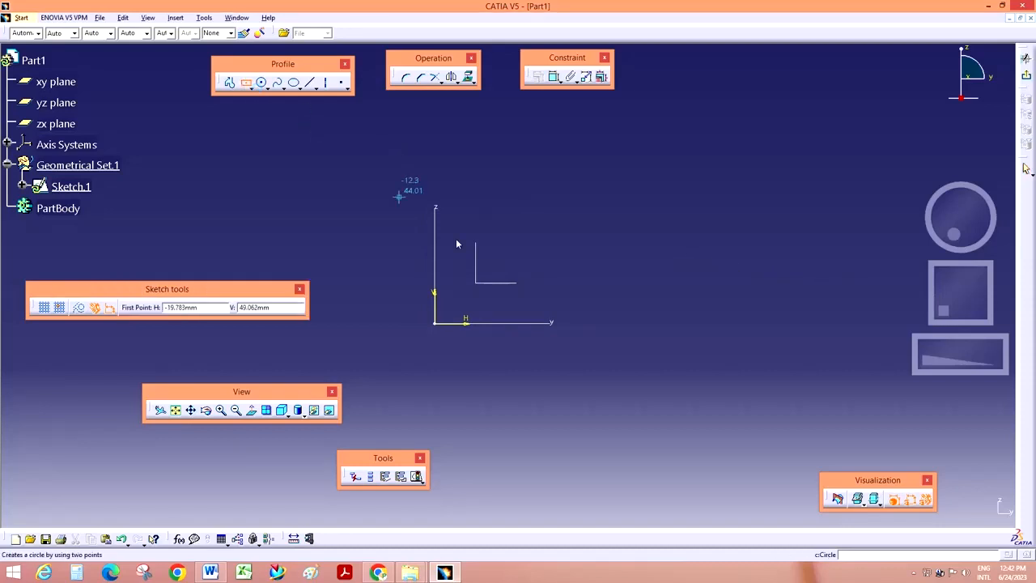
click(508, 262)
click(624, 202)
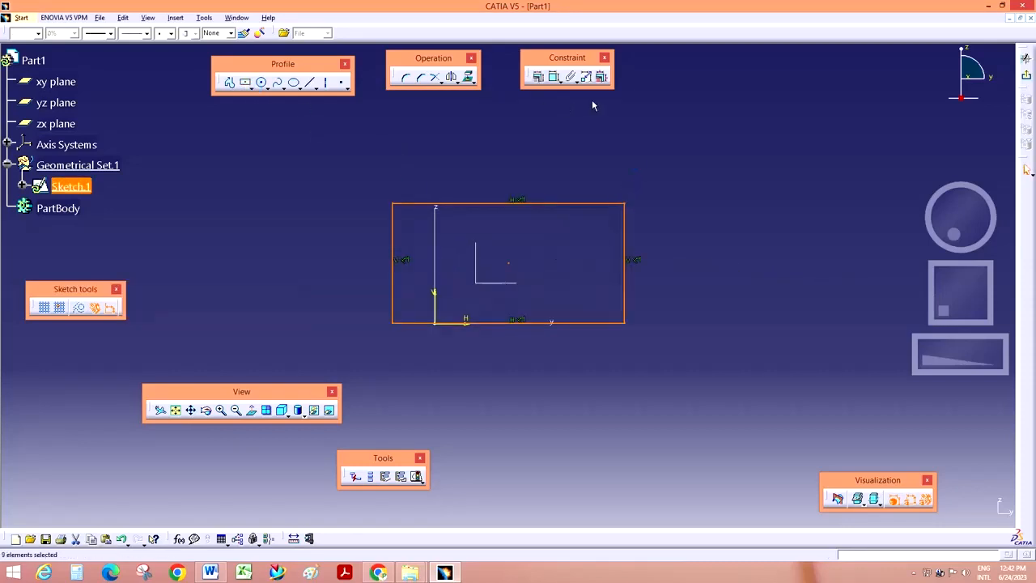
click(672, 272)
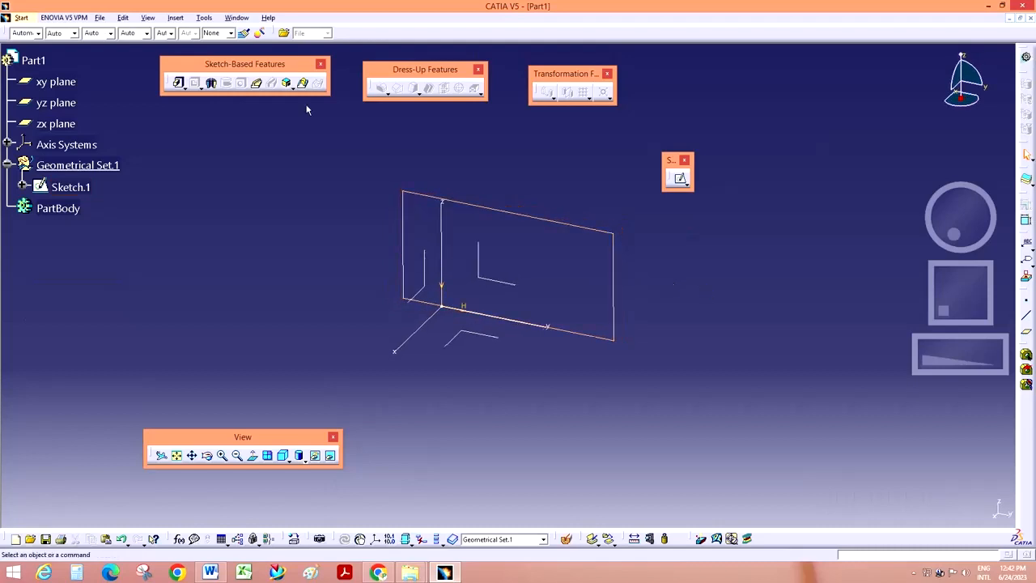
- Extrude the rectangle sketch into a 20 mm pad with the Dimension limit type
click(180, 84)
click(611, 309)
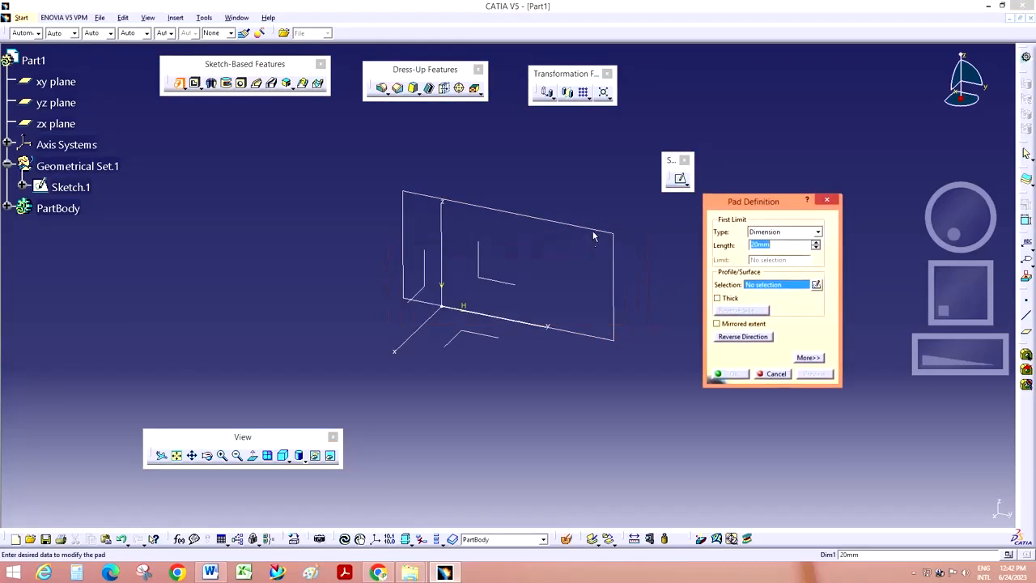
click(731, 373)
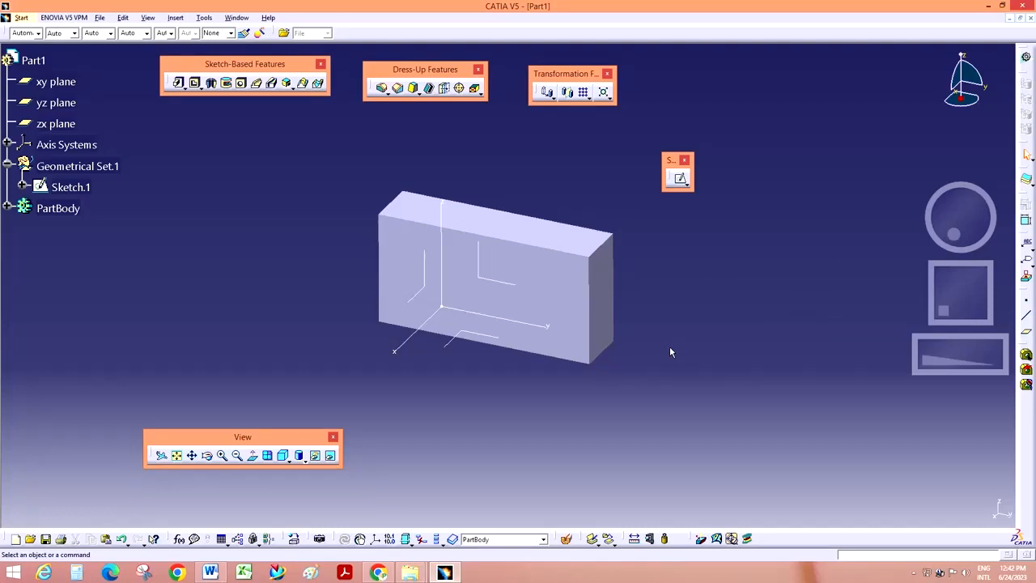
- Delete Sketch.1 together with the pad built on it
right_click(77, 189)
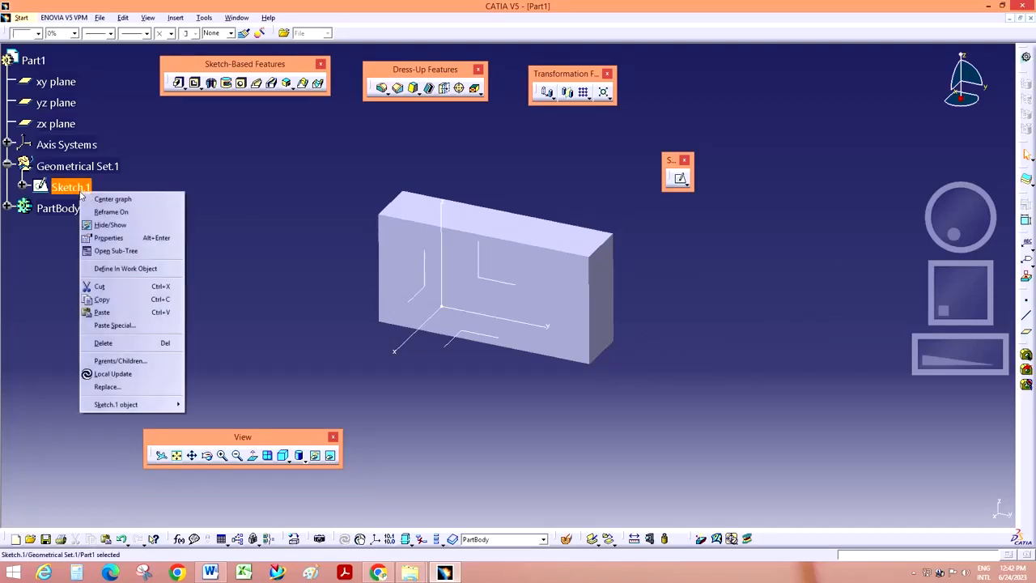
click(123, 343)
key(Return)
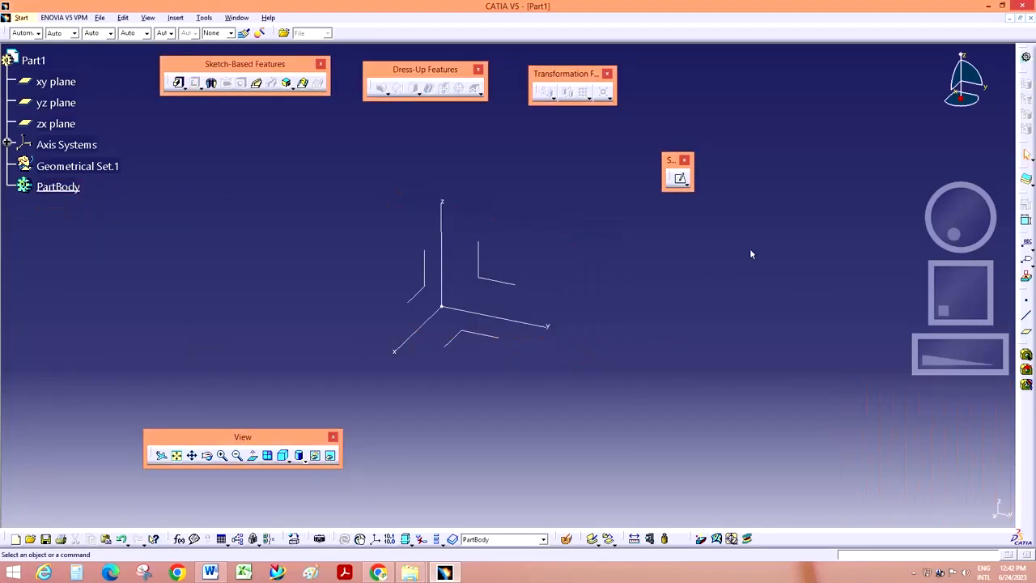
- Start a positioned sketch referenced to the YZ plane of Axis System.1, with the Sketch Positioning dialog placed beside the axes
click(688, 191)
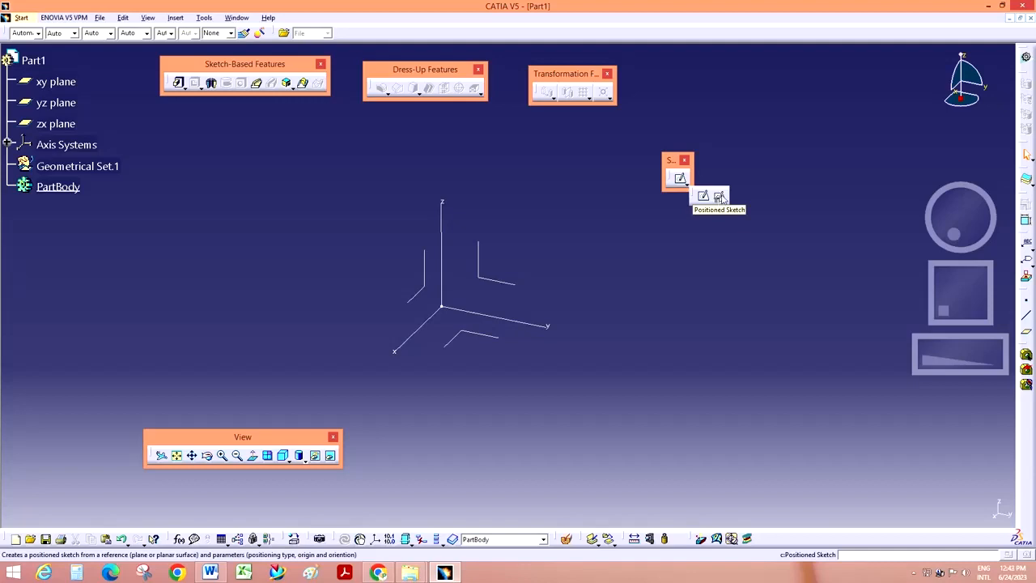
click(719, 197)
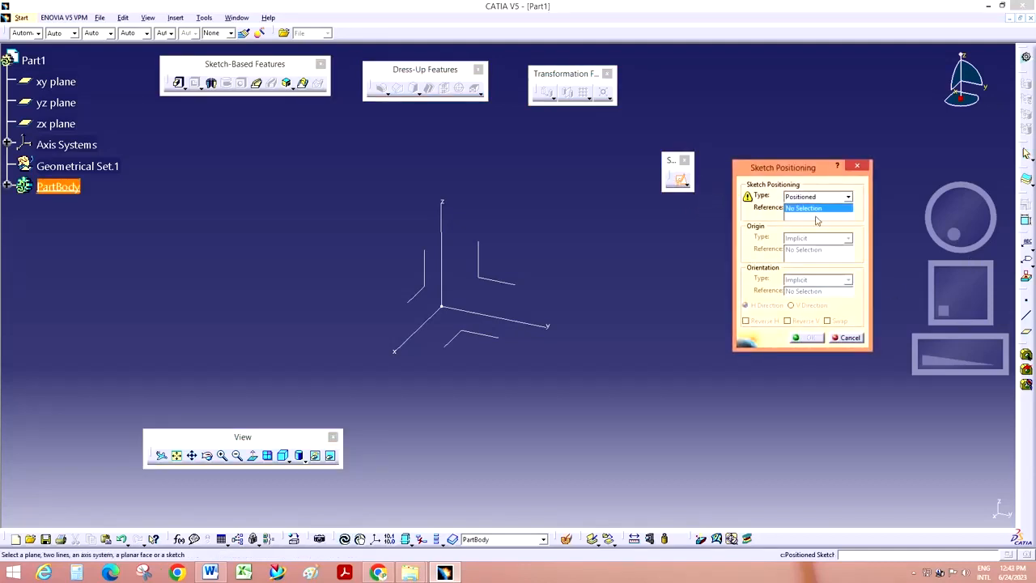
drag(805, 167, 695, 219)
click(964, 370)
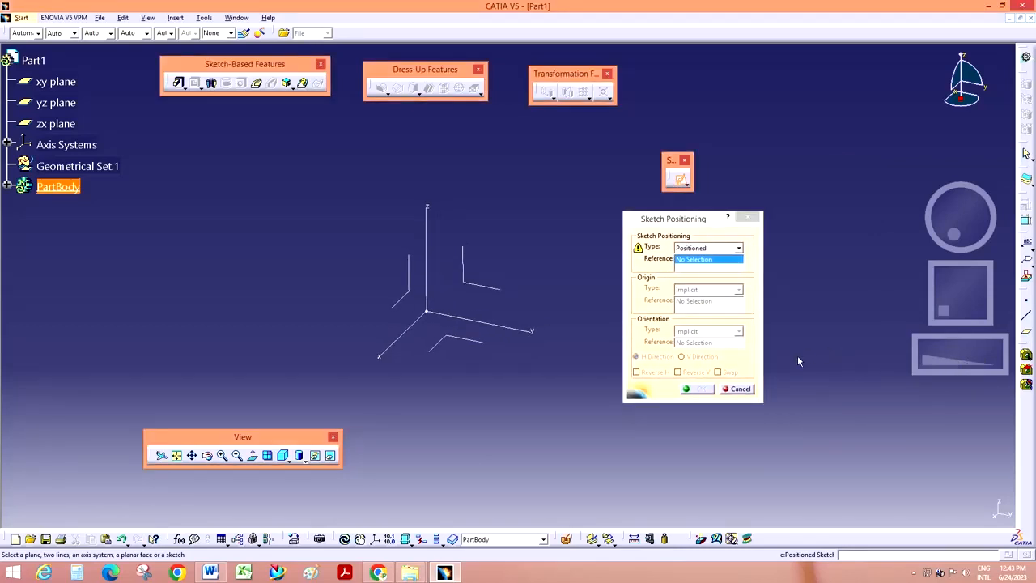
click(486, 286)
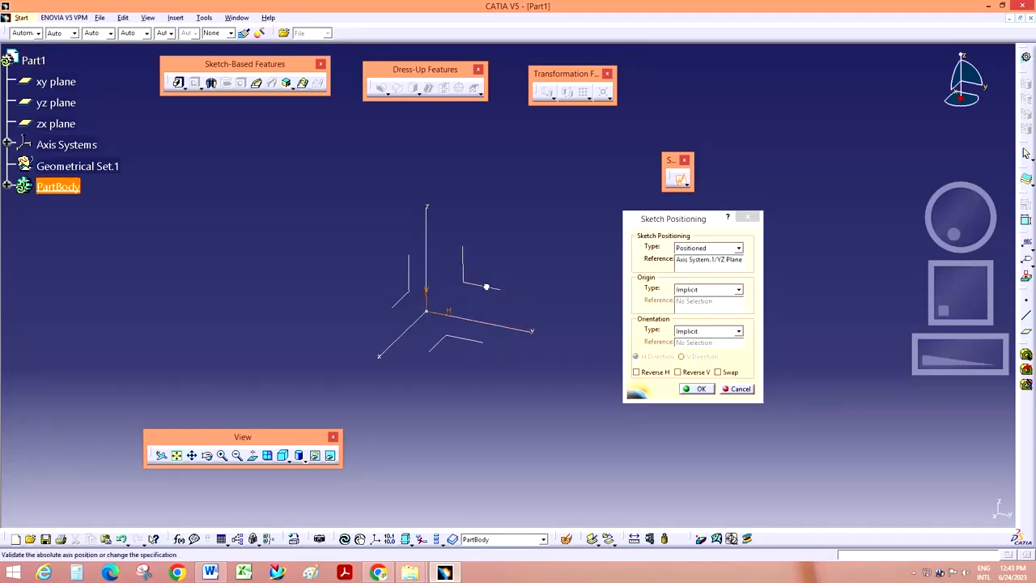
middle_drag(974, 363, 973, 309)
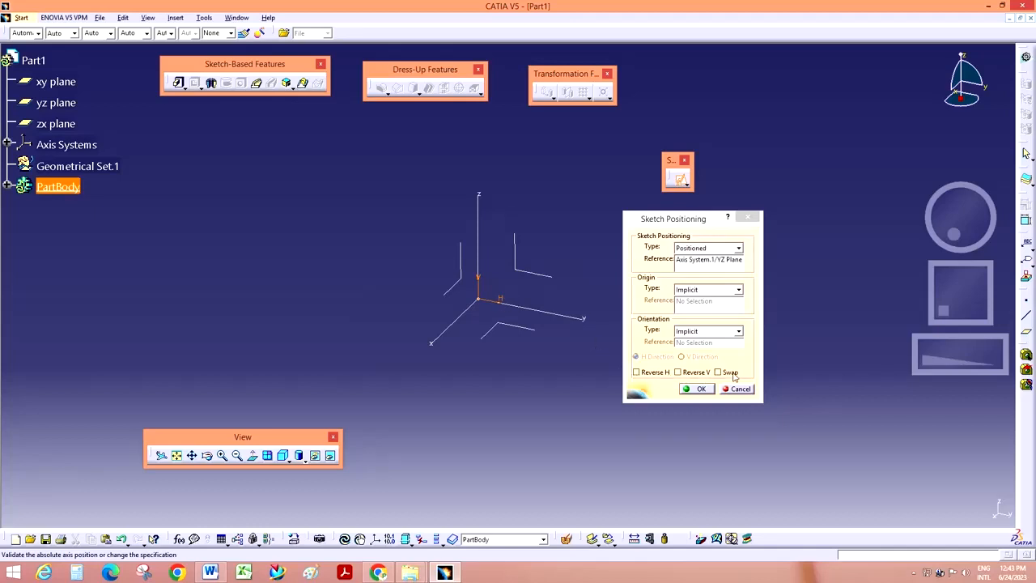
- Toggle Reverse H, Reverse V and Swap to try the sketch axis orientations, and cancel the positioned sketch
click(649, 374)
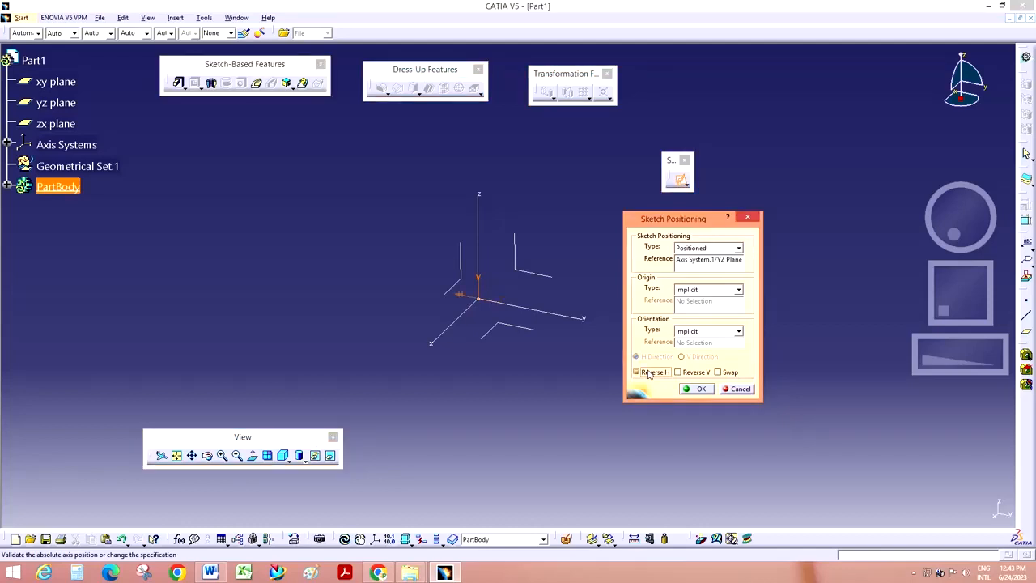
click(648, 372)
click(648, 373)
click(648, 372)
click(693, 374)
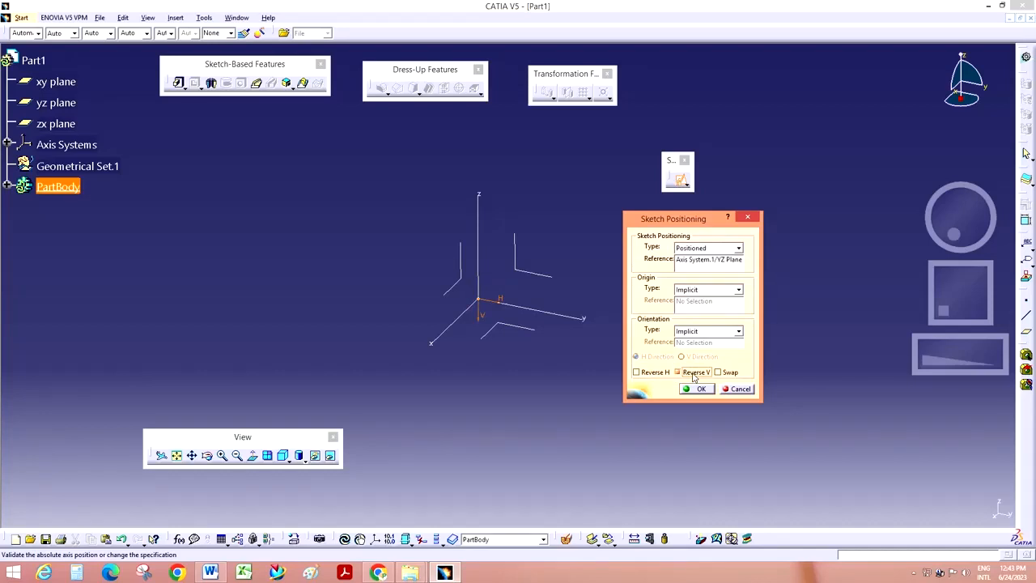
click(694, 373)
click(693, 374)
click(718, 372)
click(737, 389)
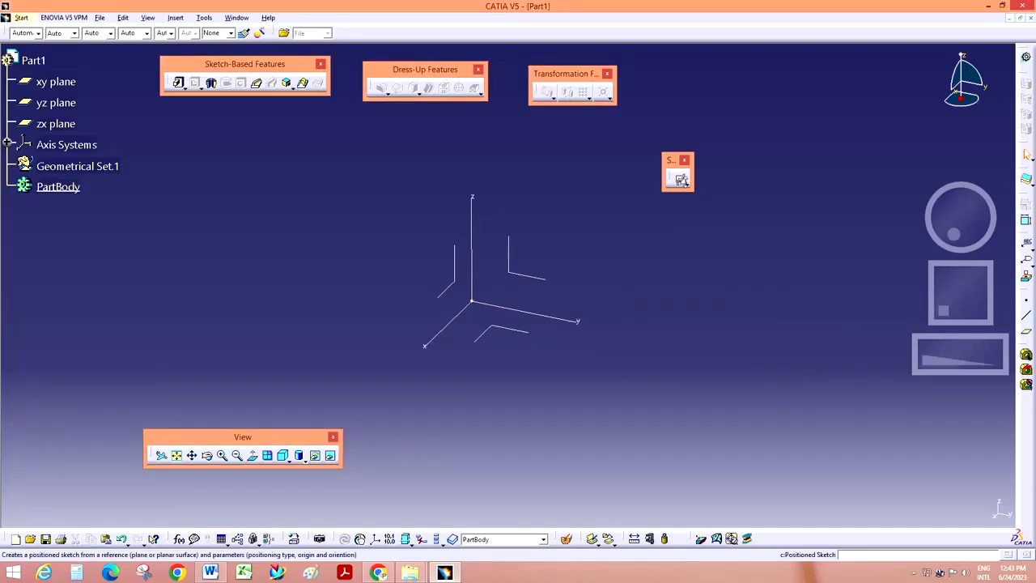
- Sketch a centered rectangle about the origin on the YZ plane and exit the sketch
click(686, 185)
click(701, 196)
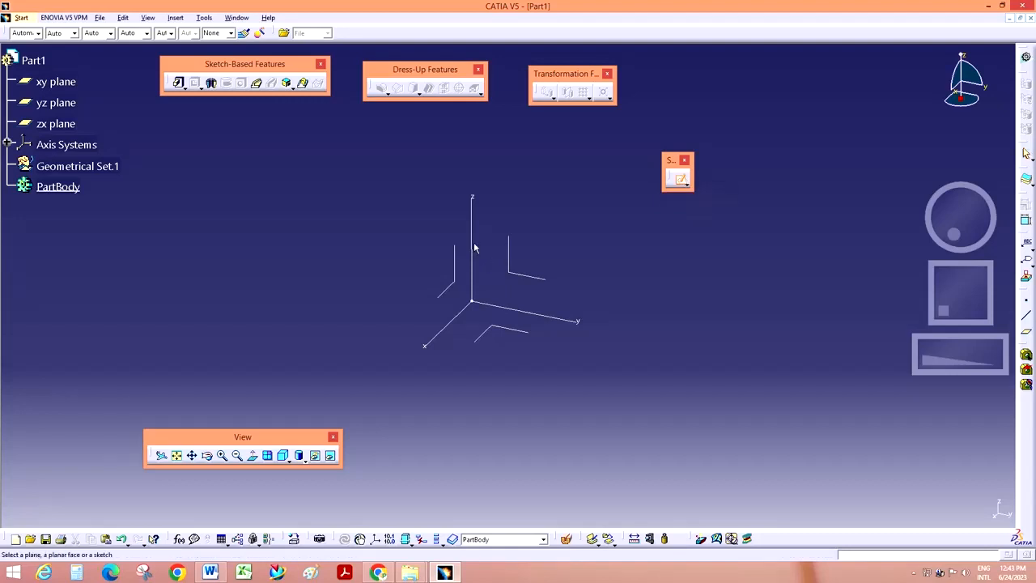
click(514, 247)
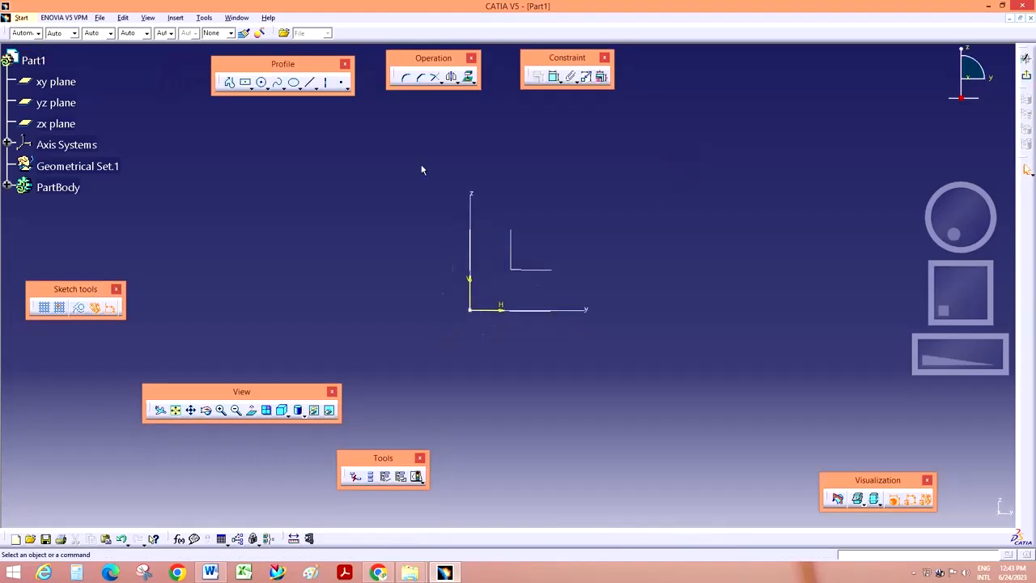
click(247, 82)
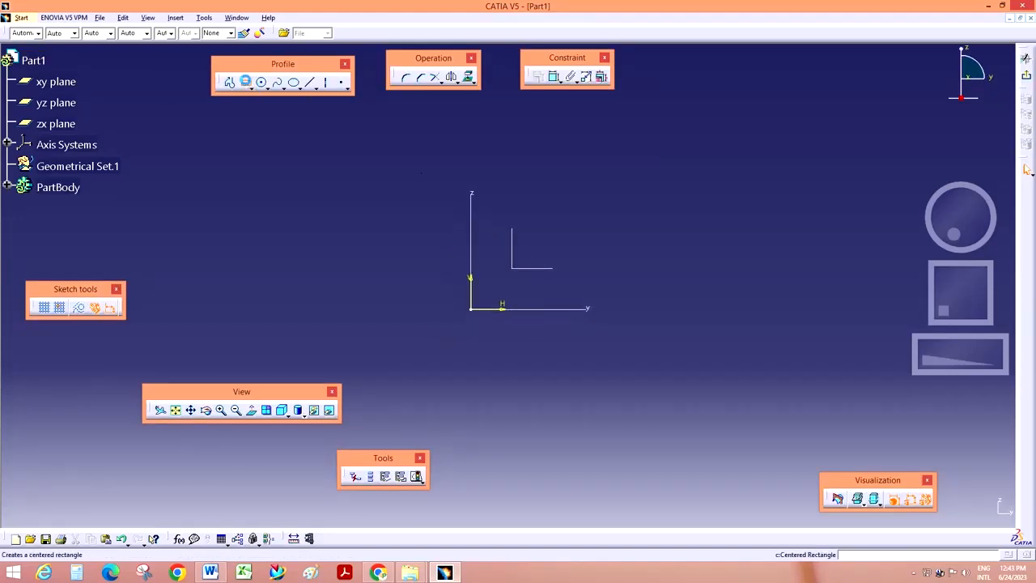
click(473, 308)
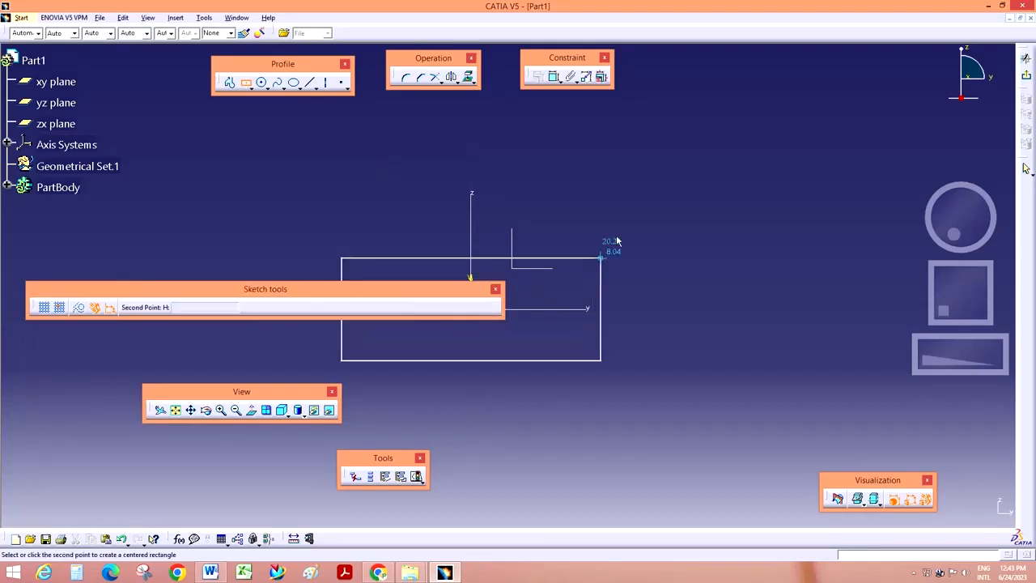
click(639, 171)
click(1026, 75)
click(331, 218)
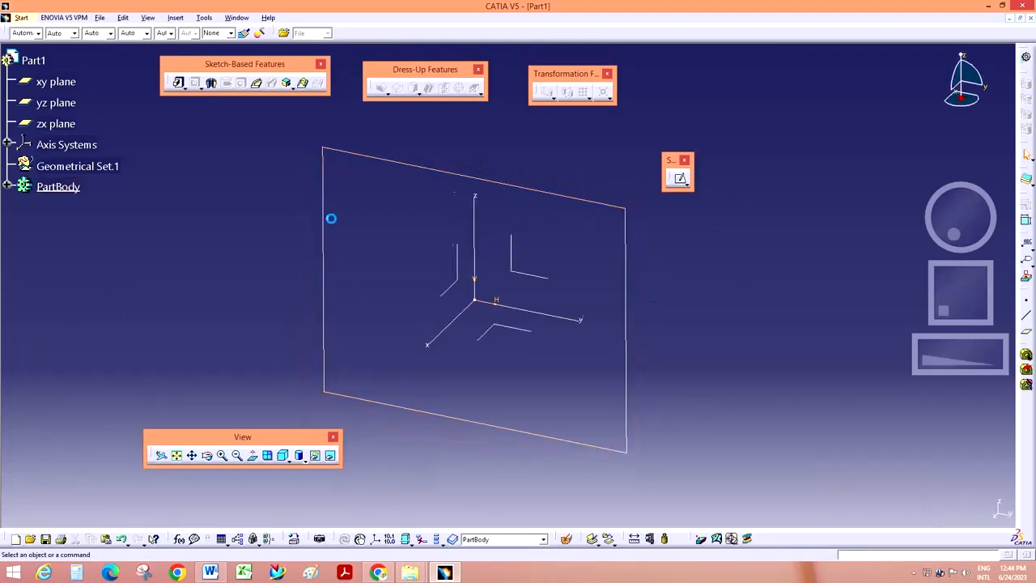
- Extrude the rectangle into a 20 mm pad with mirrored extent and move the View toolbar away from the block
click(178, 82)
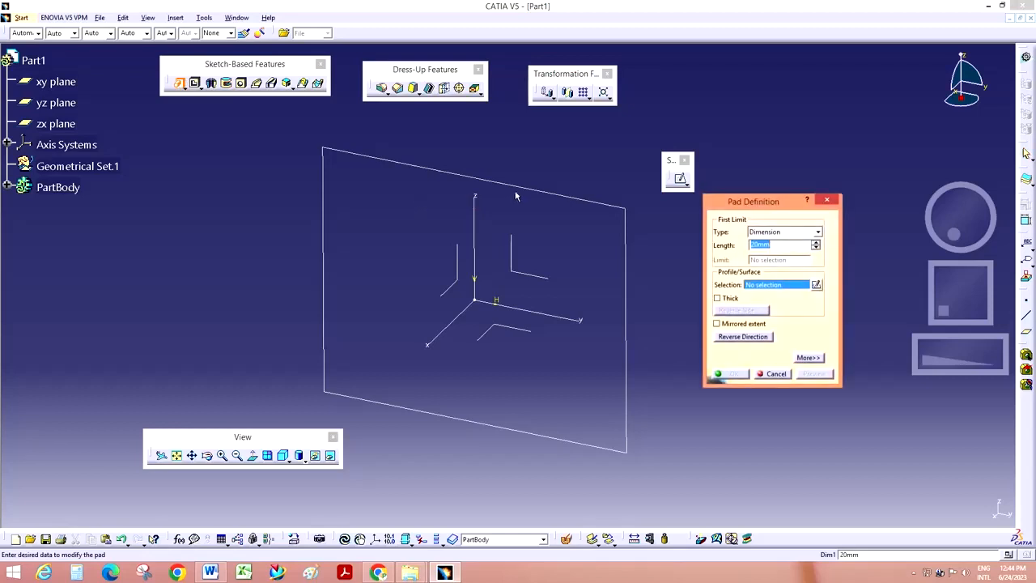
click(716, 323)
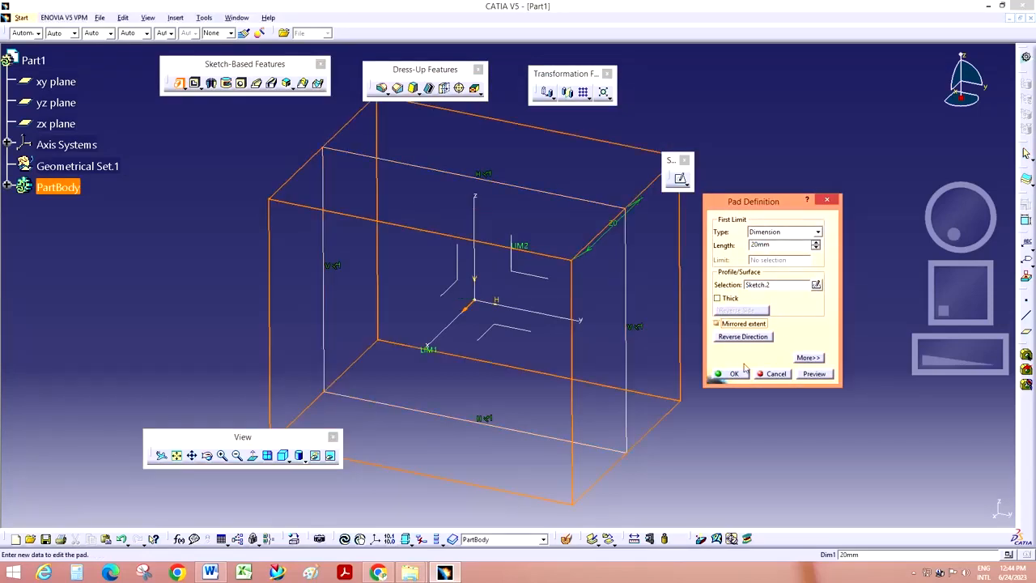
click(734, 374)
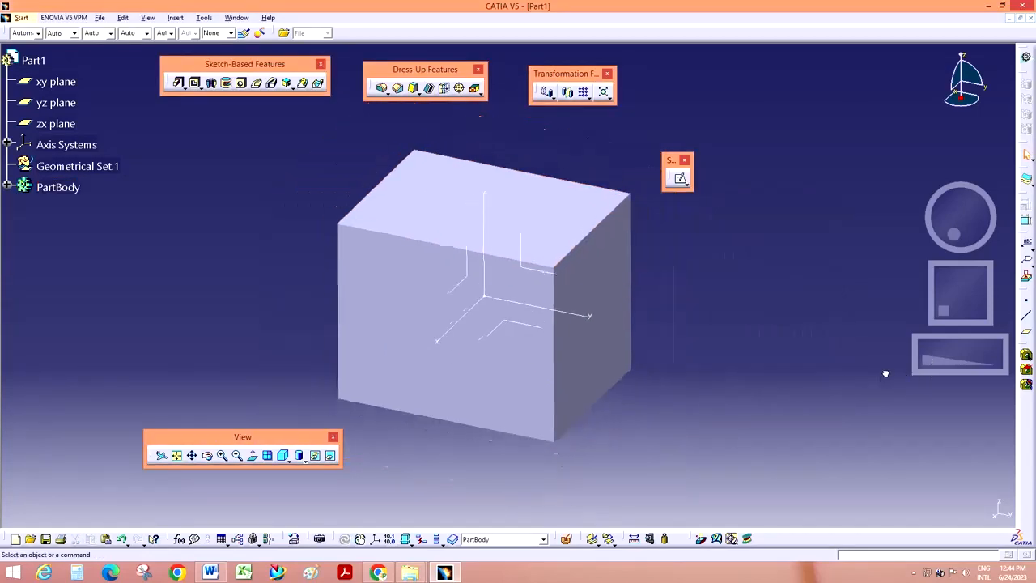
drag(243, 437, 215, 444)
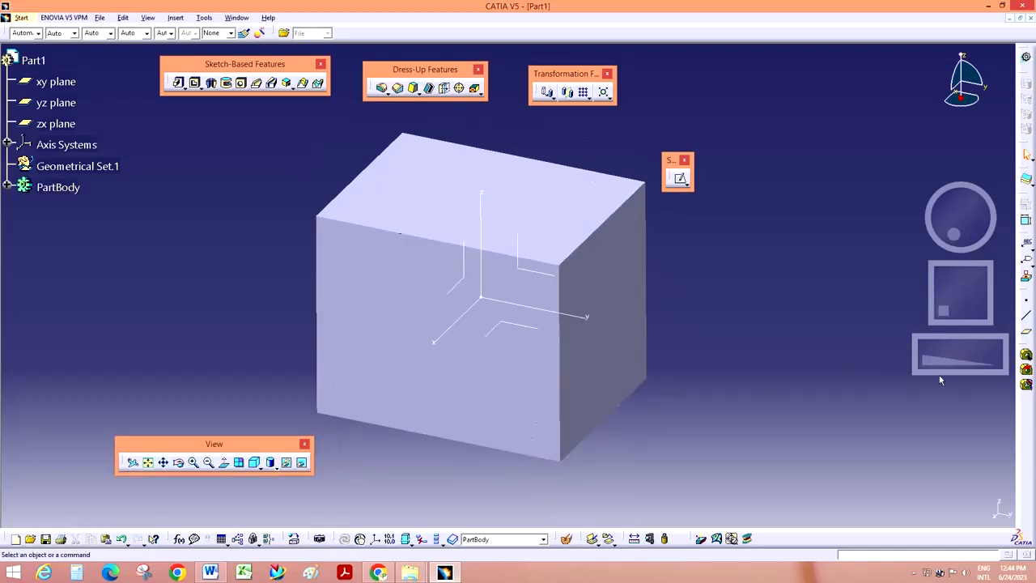
- Open a standard sketch on the block's front face and exit it without drawing anything
ctrl+middle_drag(936, 377, 897, 321)
click(679, 179)
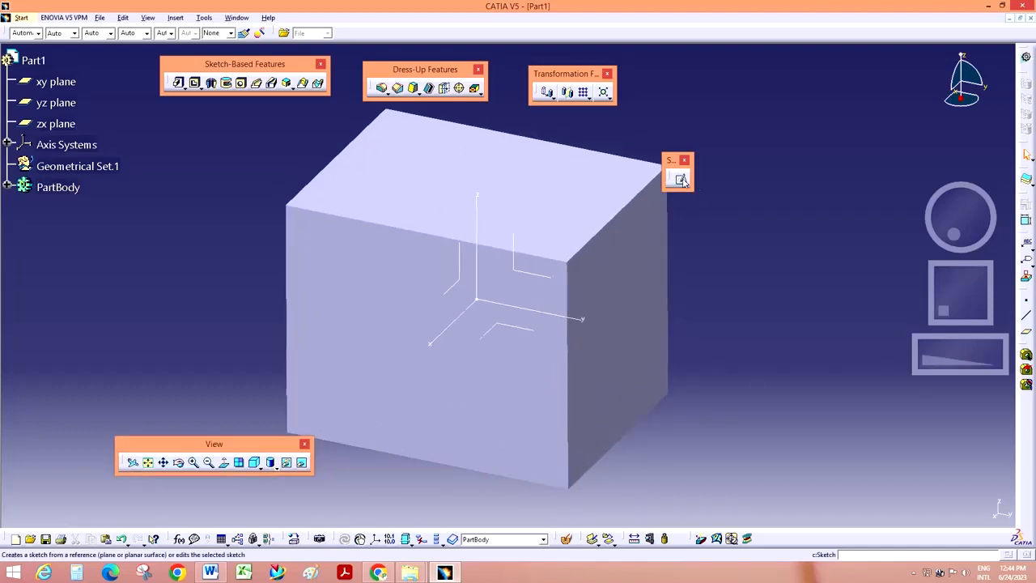
click(548, 332)
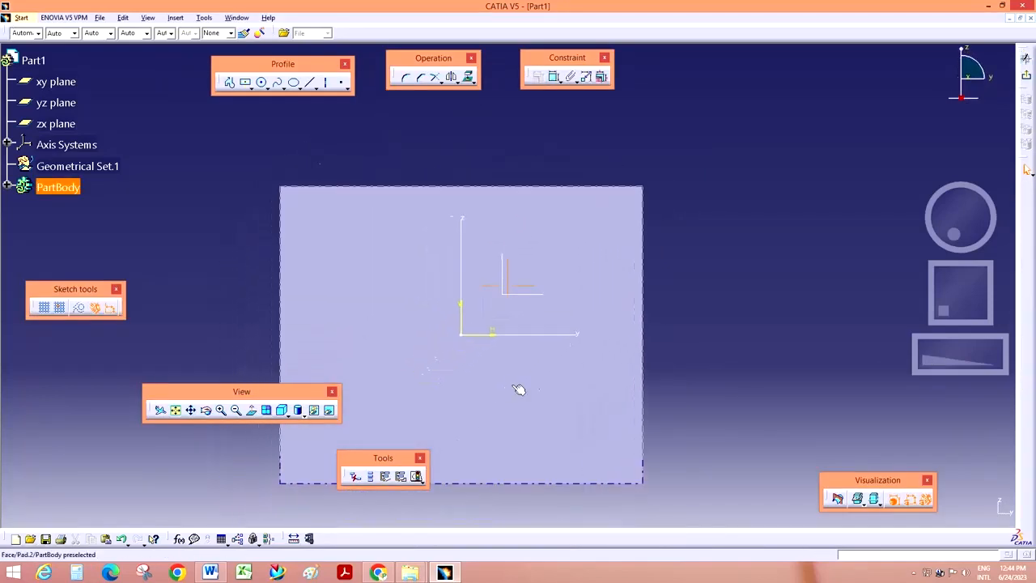
mouse_move(903, 352)
ctrl+middle_down()
mouse_move(903, 327)
mouse_move(903, 368)
ctrl+middle_up()
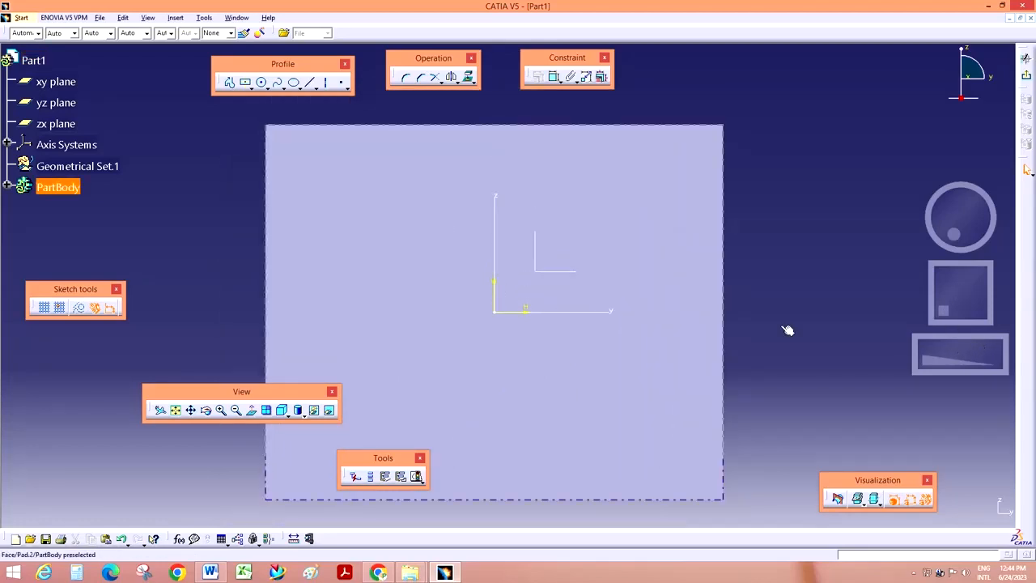
click(1025, 59)
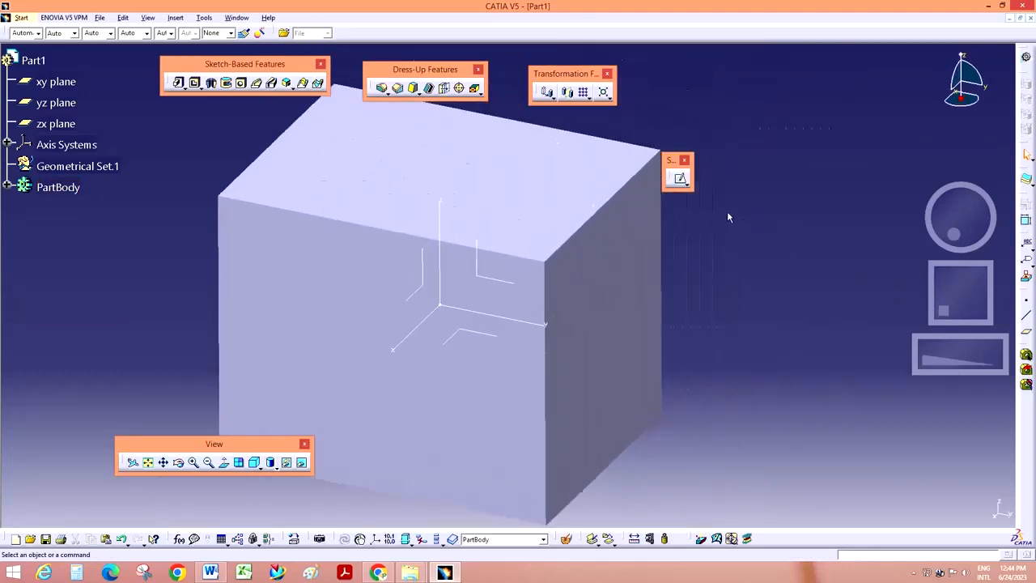
- Create a positioned sketch in the YZ orientation of the block and exit it without drawing any geometry
click(687, 185)
click(718, 194)
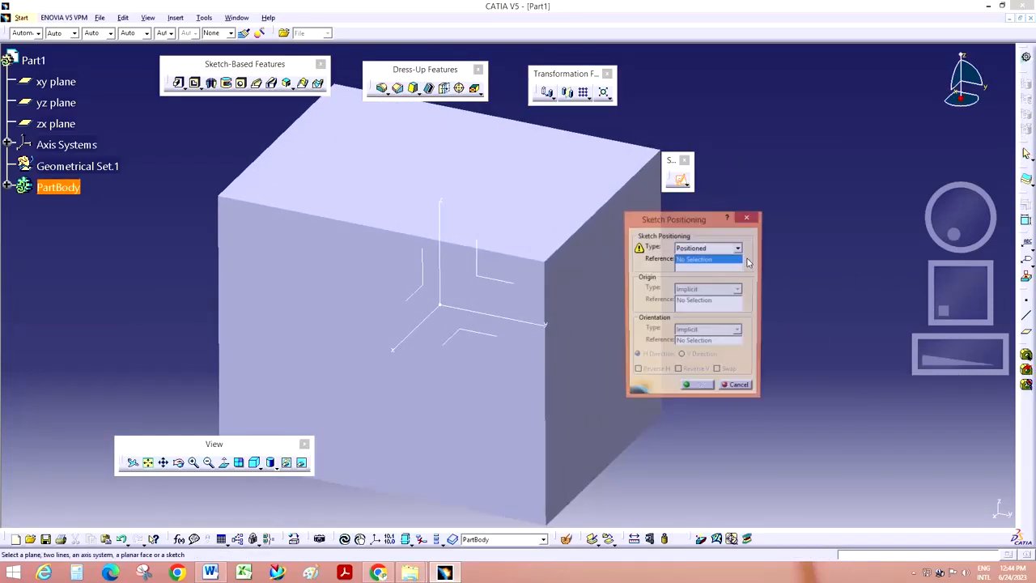
click(703, 389)
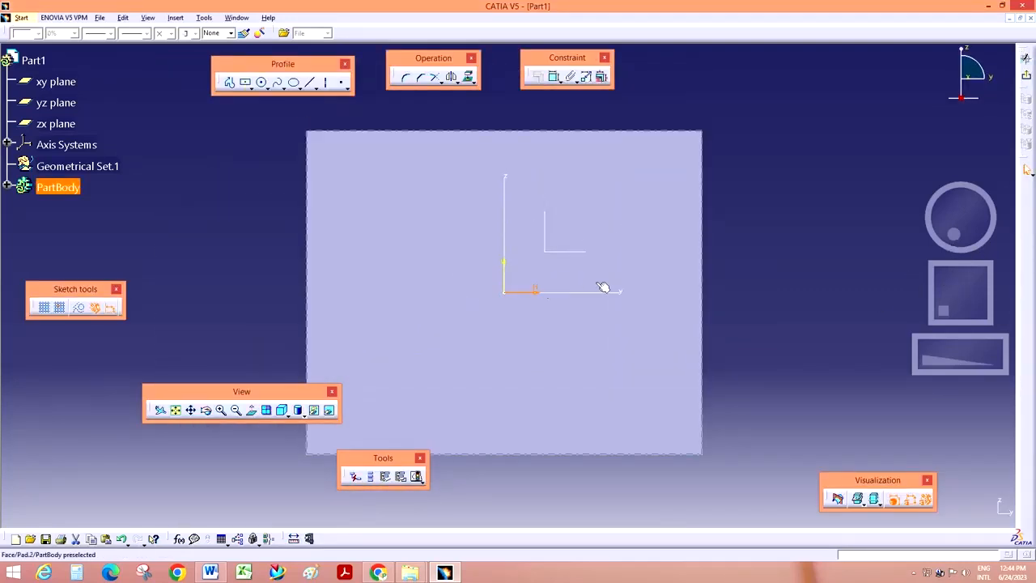
click(834, 180)
click(1026, 75)
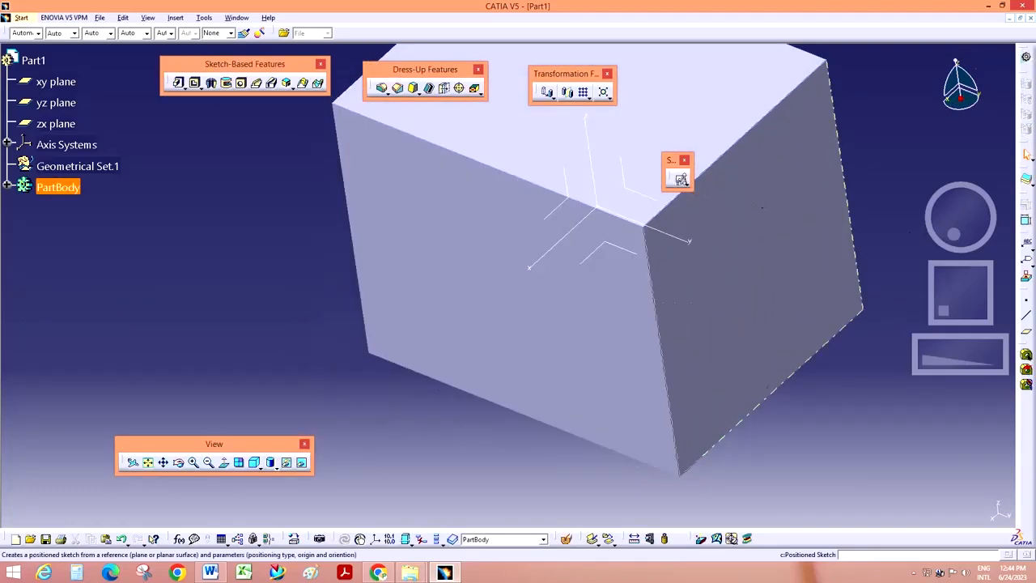
- Create a positioned sketch on the axis system's XY plane, trying the Reverse H, Reverse V and Swap orientation options before accepting it
click(680, 179)
drag(943, 281, 917, 309)
drag(942, 238, 961, 218)
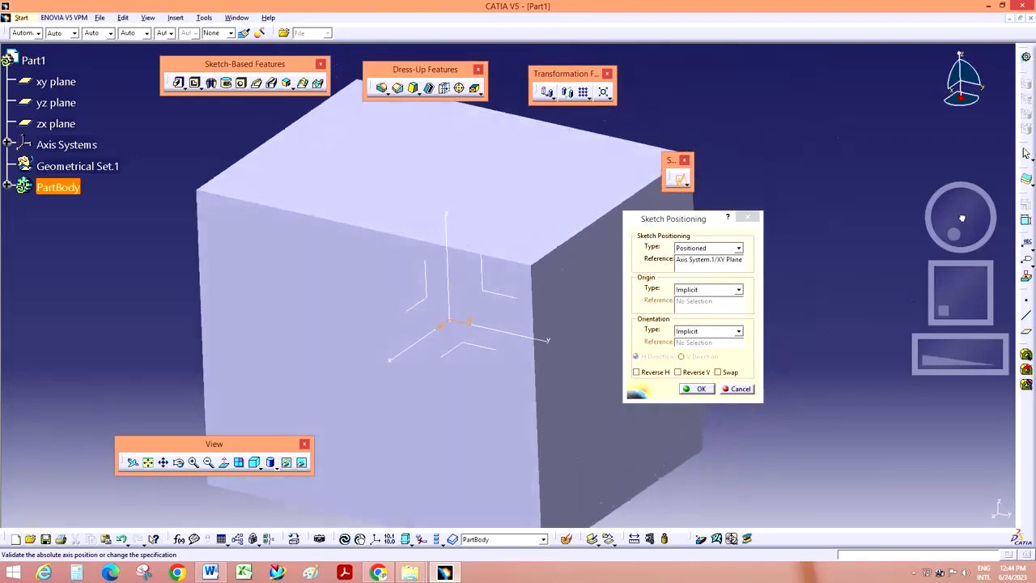
click(690, 376)
click(643, 374)
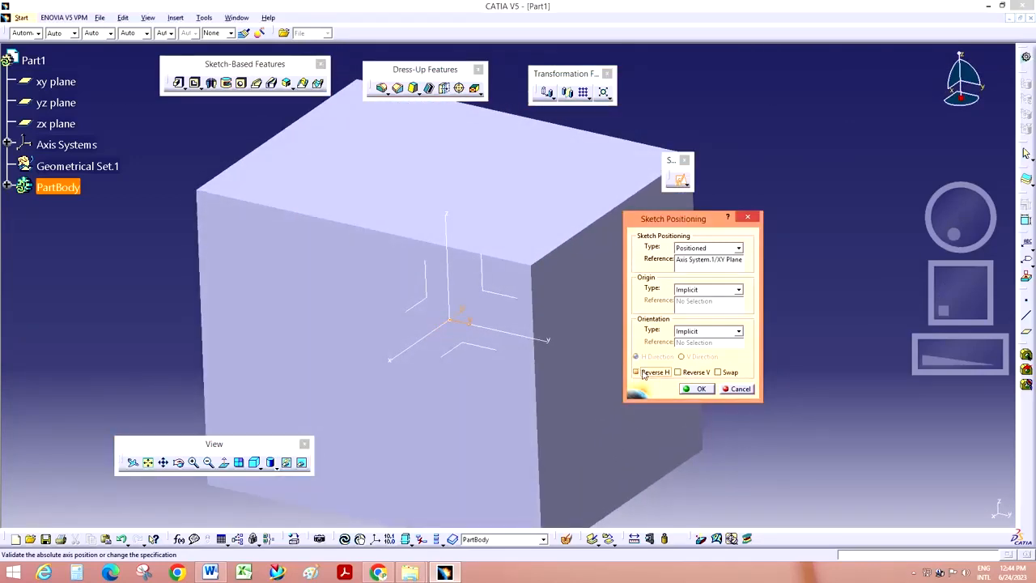
click(682, 375)
click(646, 374)
click(718, 373)
click(685, 373)
click(642, 374)
click(690, 375)
click(712, 390)
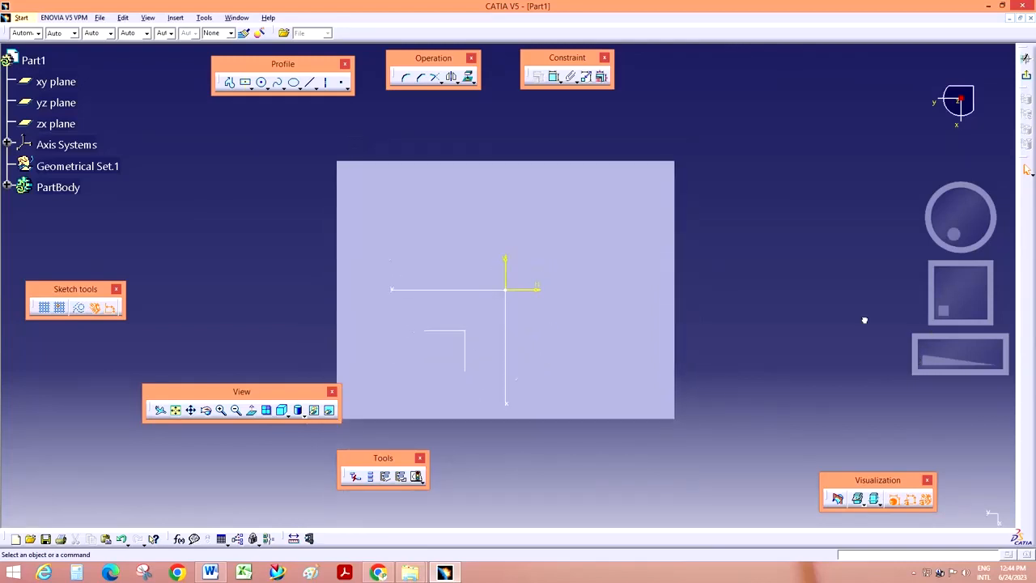
click(914, 572)
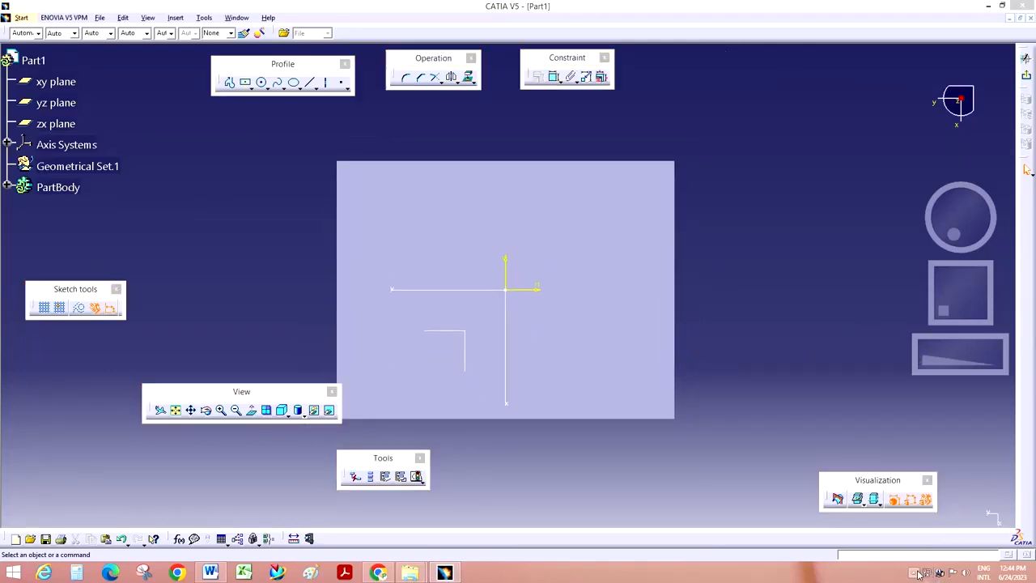
click(912, 517)
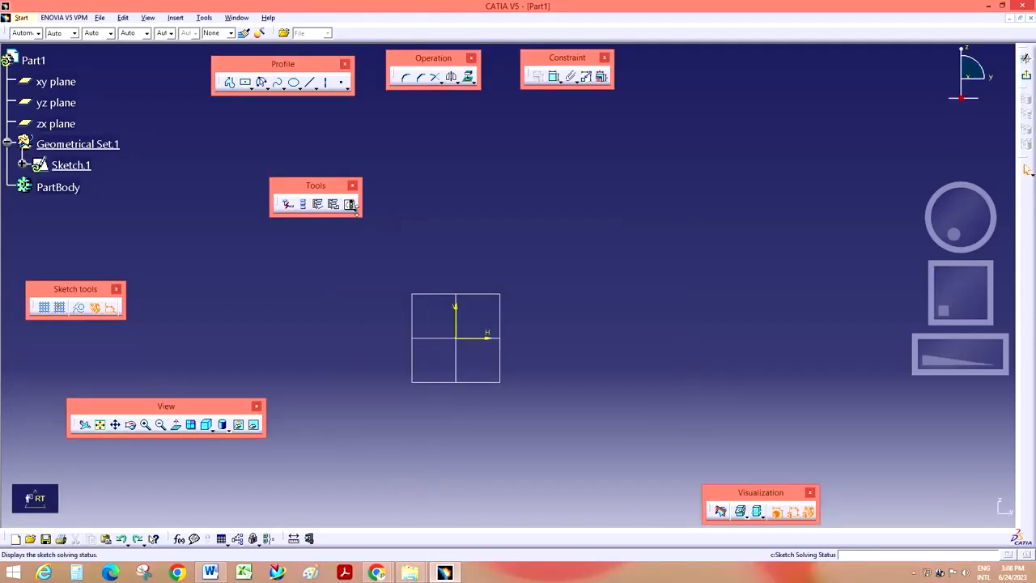
- Detach the palette holding Sketch Solving Status and Sketch Analysis, and close it again
click(351, 207)
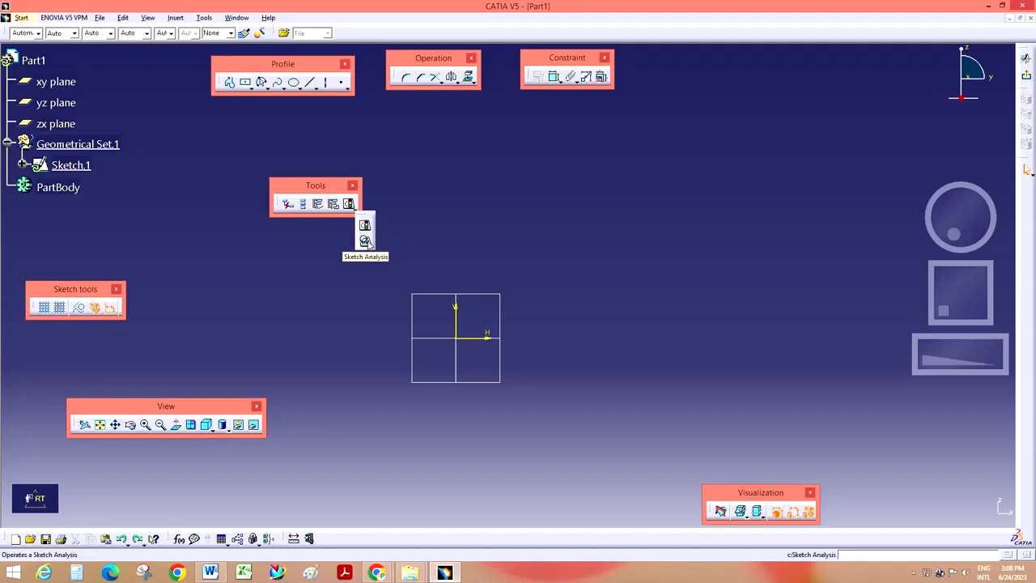
mouse_move(364, 216)
mouse_down()
mouse_move(378, 158)
mouse_move(393, 153)
mouse_up()
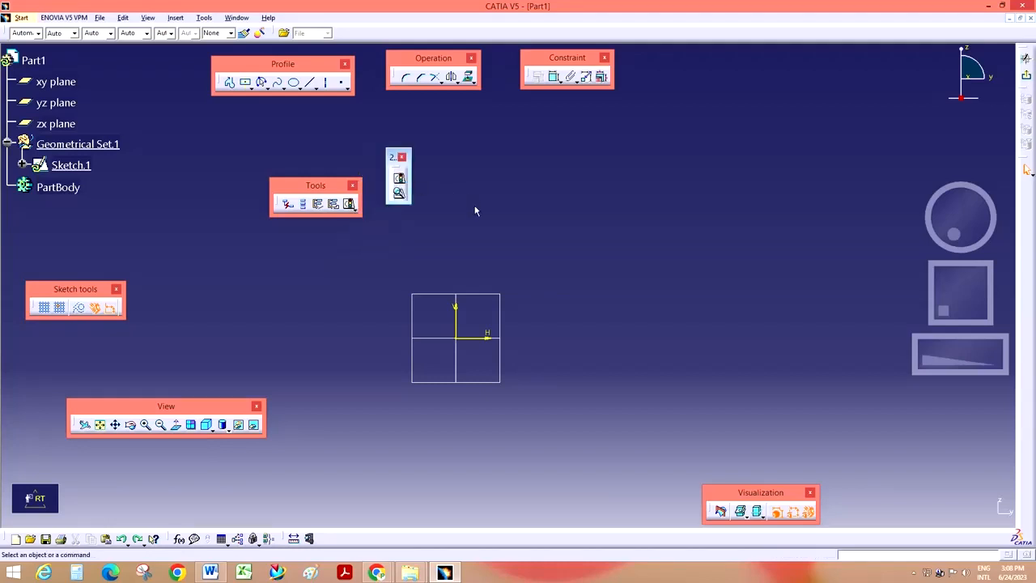
click(403, 157)
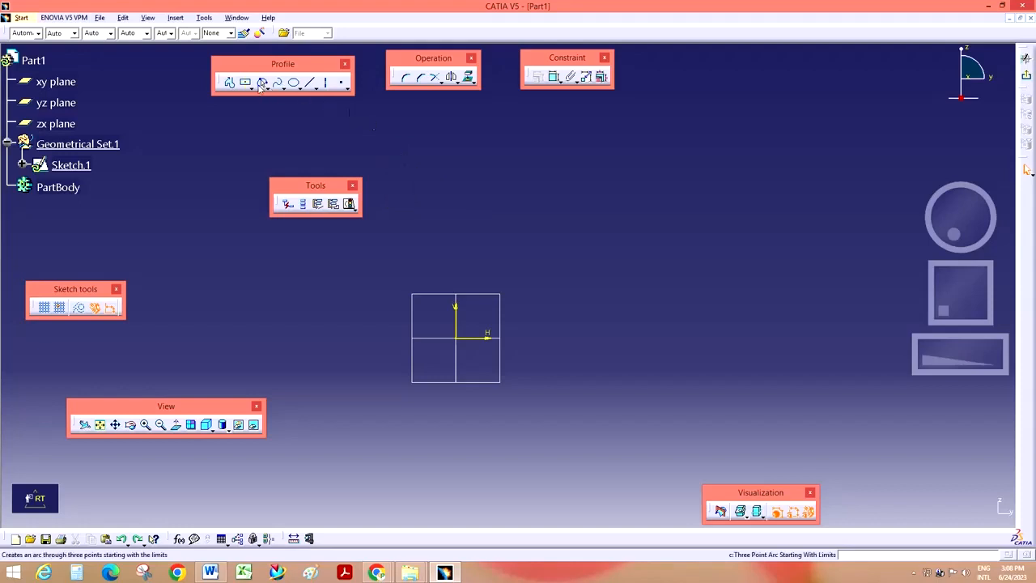
- Sketch a rectangle about 79 mm long, above and to the right of the sketch origin
click(250, 87)
click(265, 98)
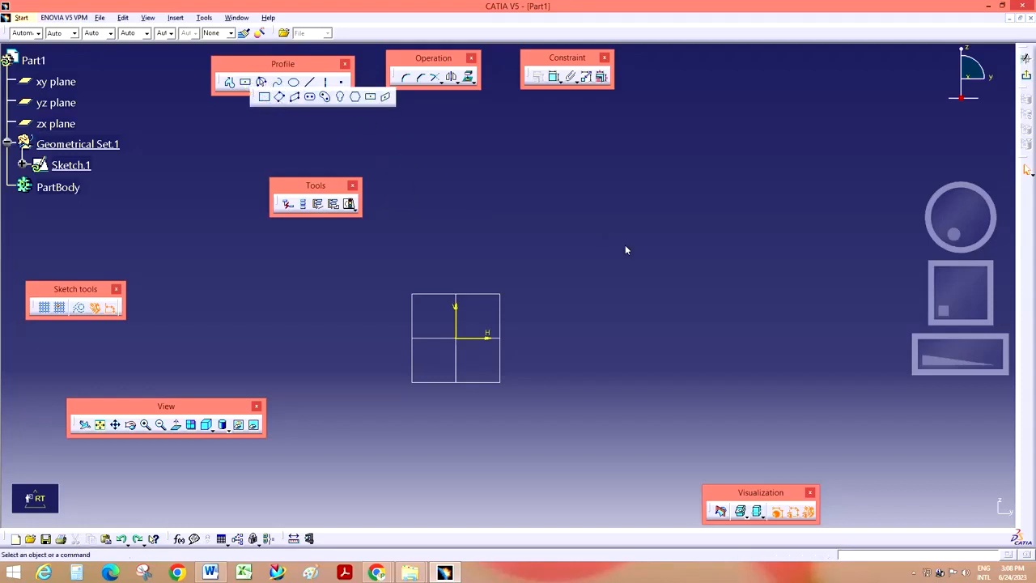
click(510, 218)
click(703, 311)
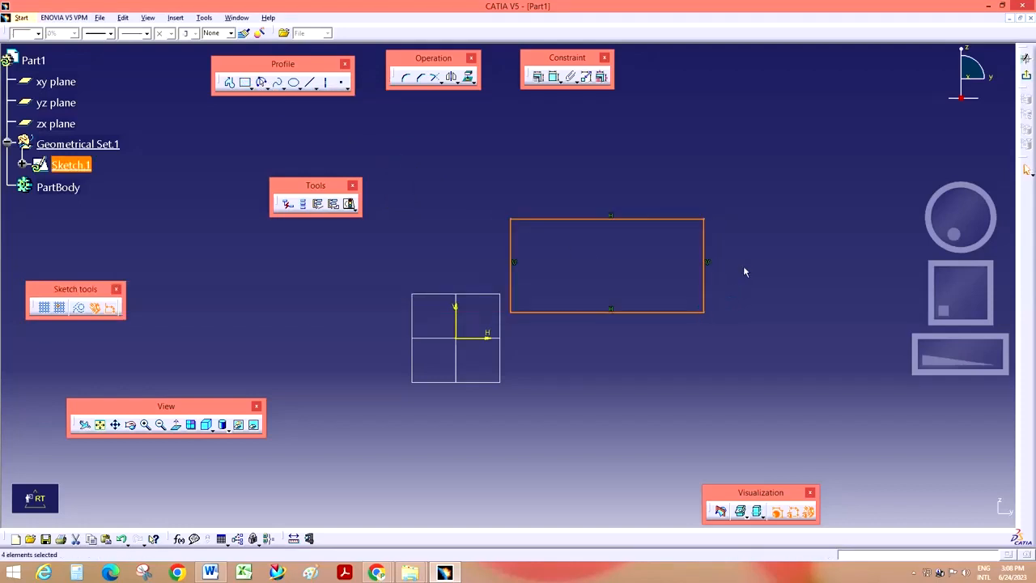
click(743, 268)
- Draw a three-point arc starting with limits that joins the two corners of the rectangle's right end
click(261, 82)
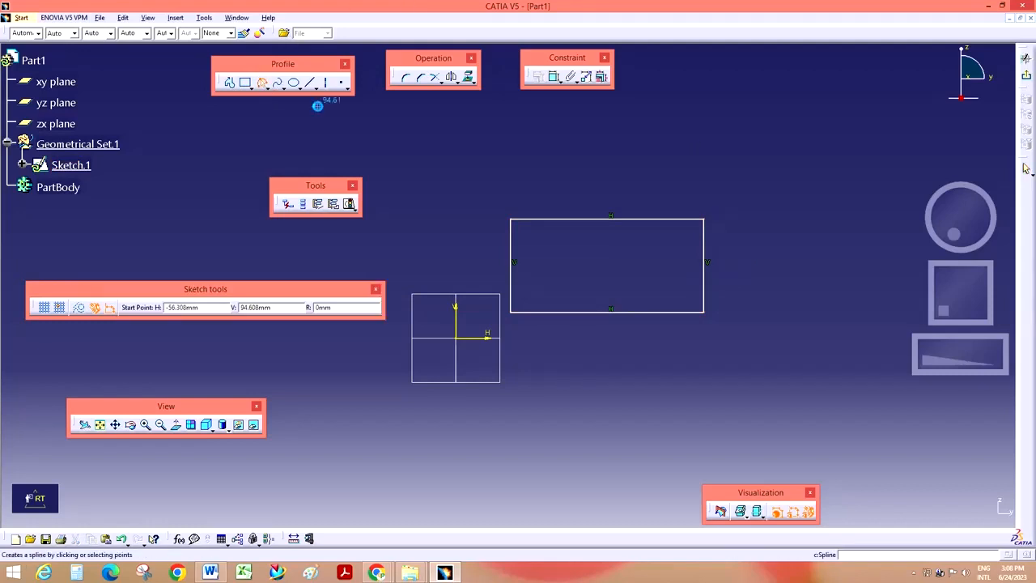
click(704, 311)
click(755, 275)
click(692, 275)
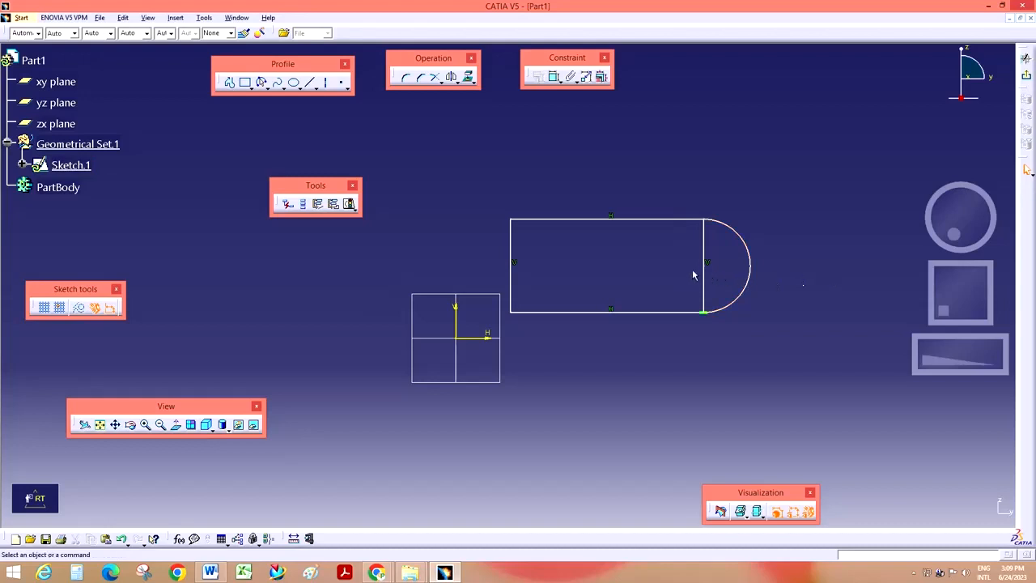
- Delete the vertical line between the rectangle and the arc, and stretch the profile slightly by its upper edge
click(704, 277)
key(Delete)
mouse_move(665, 219)
mouse_down()
mouse_move(677, 189)
mouse_move(669, 213)
mouse_up()
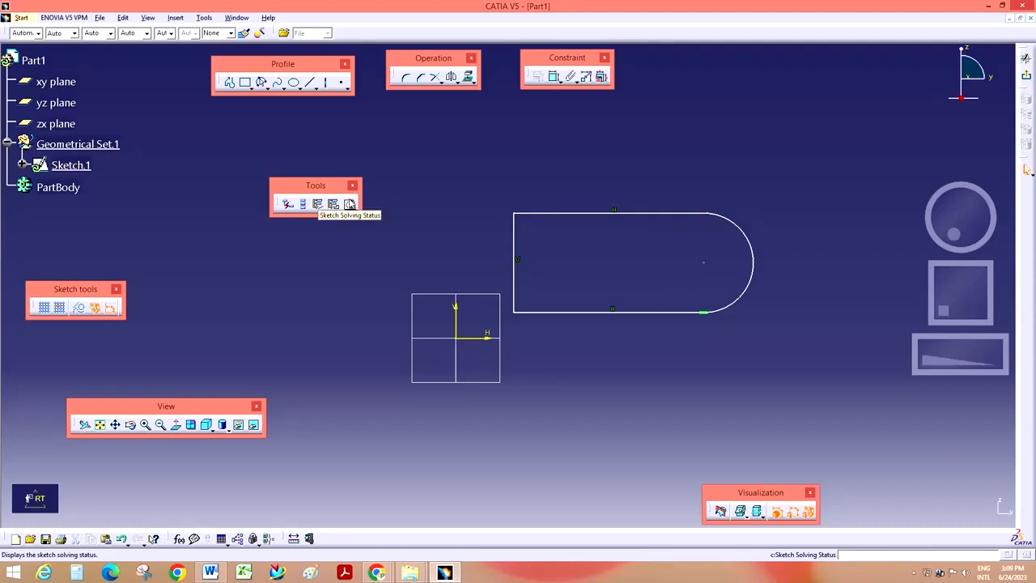
- Check the solving status of the rounded profile sketch and close the status window
click(350, 204)
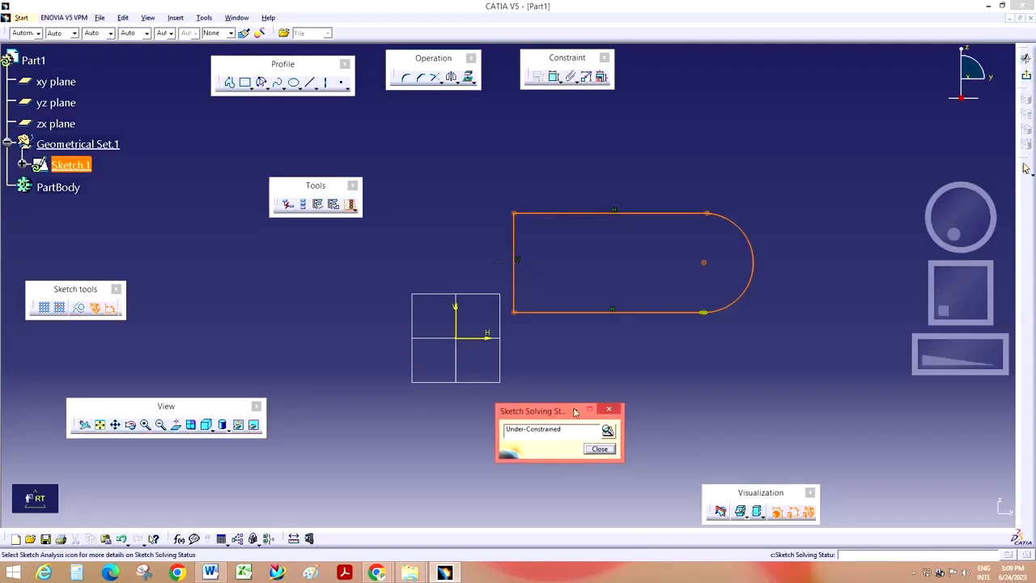
mouse_move(575, 411)
mouse_down()
mouse_move(512, 296)
mouse_move(510, 131)
mouse_up()
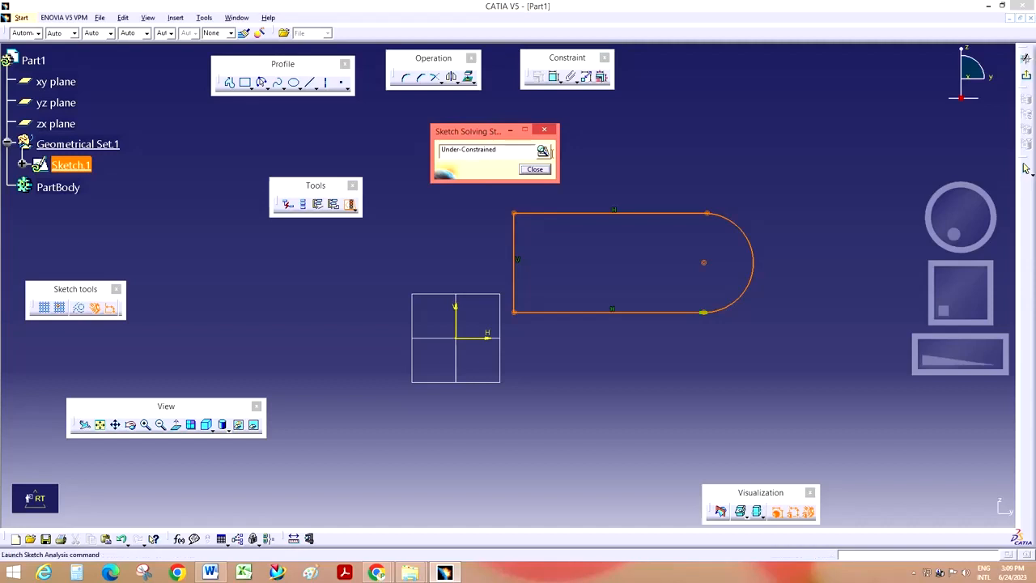
click(550, 131)
- Dimension the left edge's distance from the vertical axis and the length of the profile's upper edge
click(553, 76)
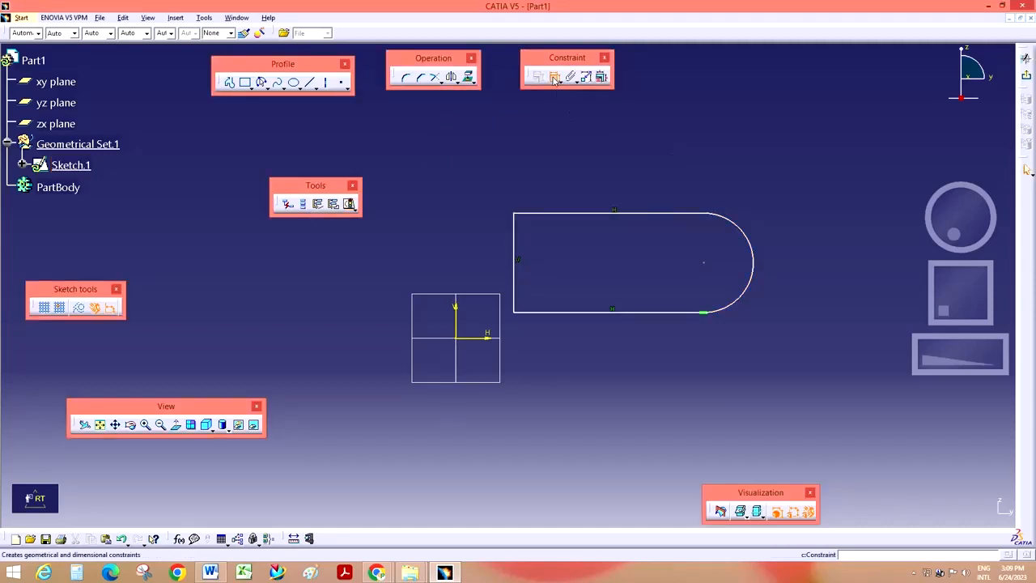
click(514, 254)
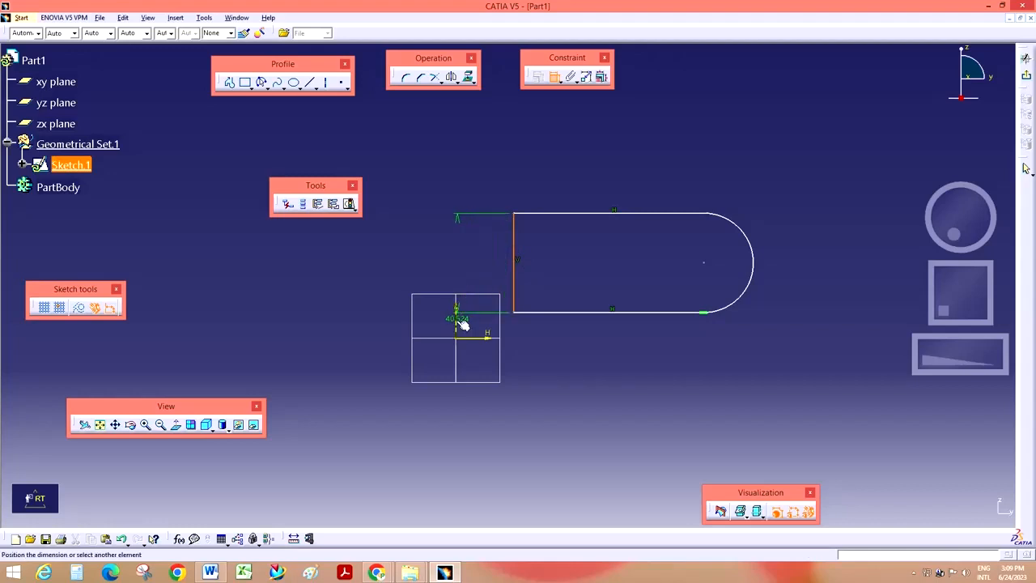
click(456, 322)
click(455, 169)
click(552, 77)
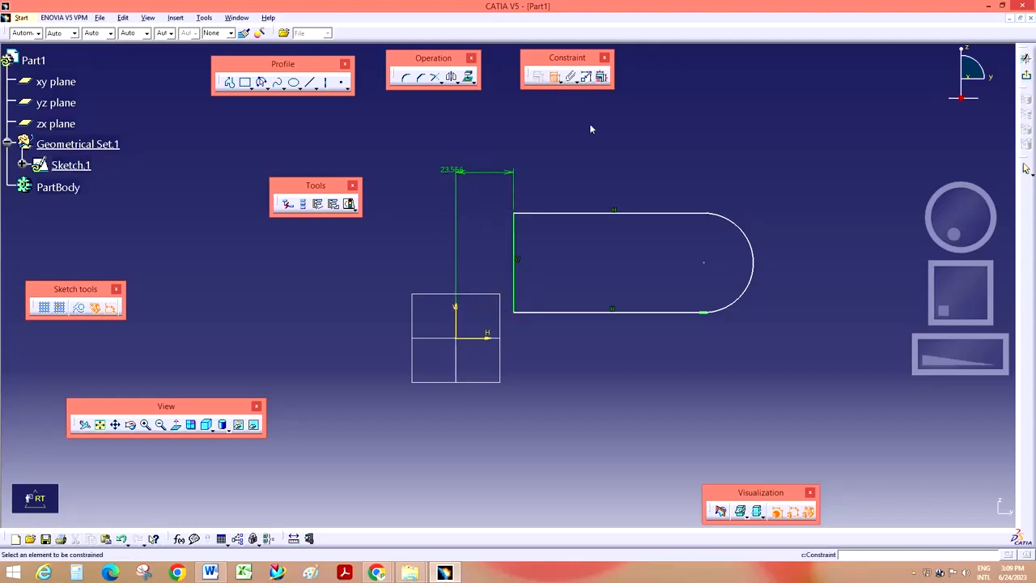
click(620, 213)
click(614, 169)
- Dimension the arc's radius and the lower edge's distance from the horizontal axis
click(553, 77)
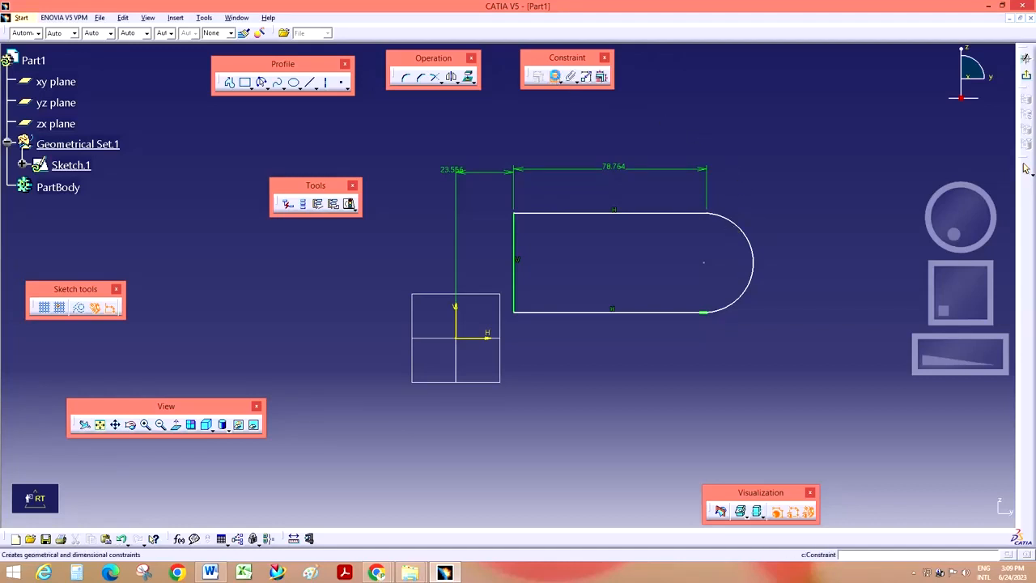
click(751, 248)
click(825, 254)
click(594, 312)
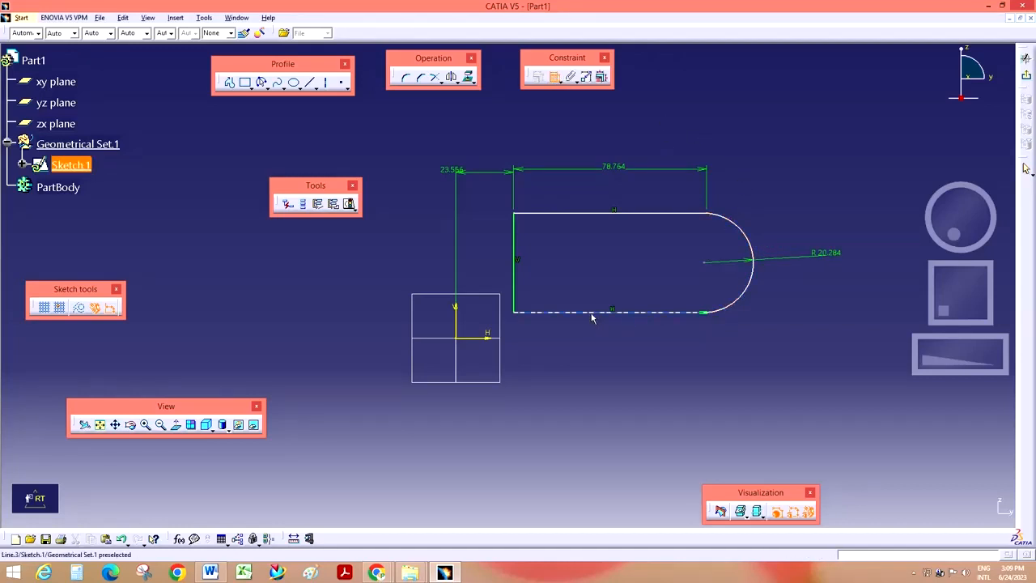
click(486, 338)
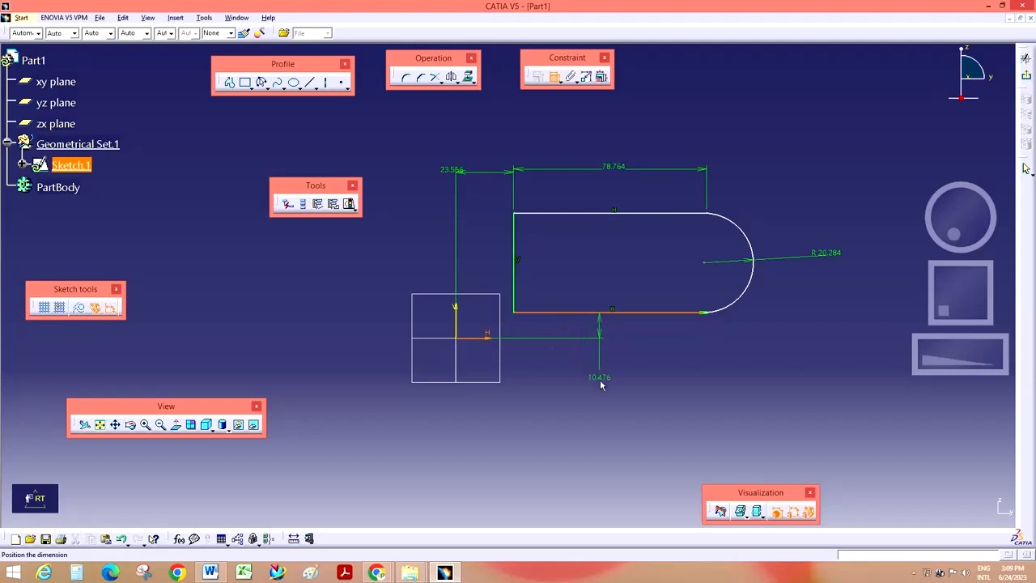
click(600, 382)
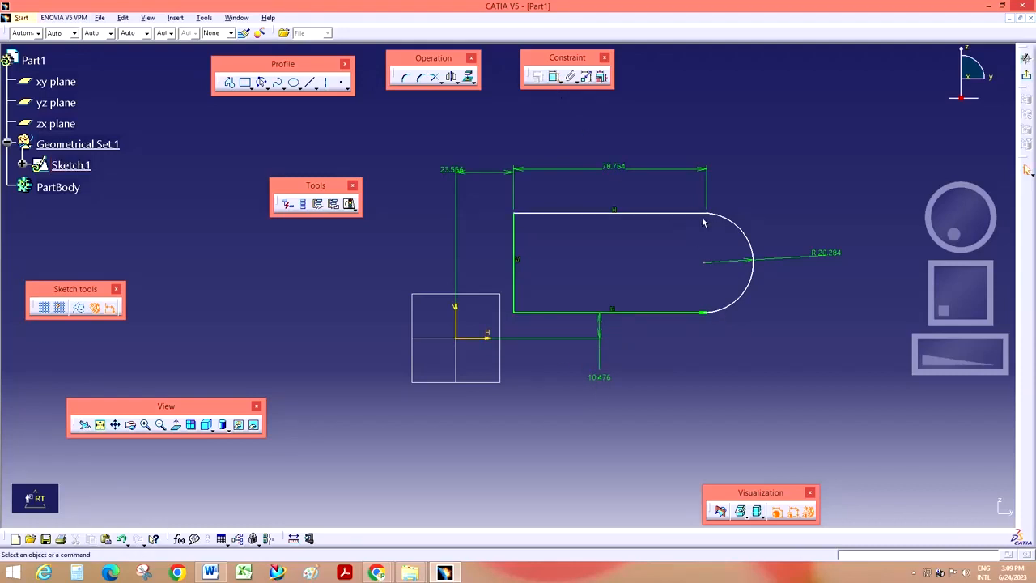
- Dimension the horizontal distance between the arc's center and the vertical axis, placing it below the profile
click(704, 262)
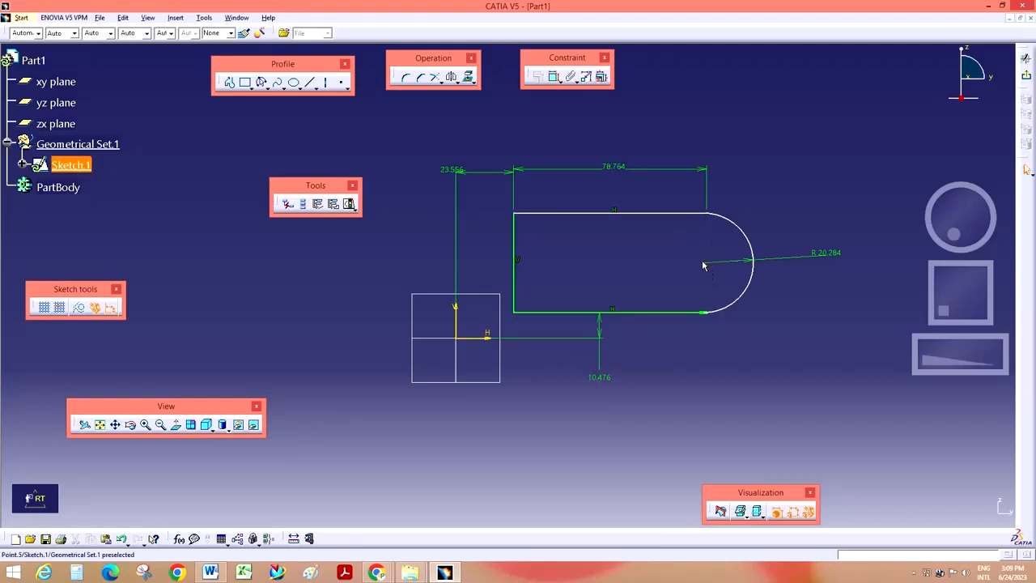
click(460, 321)
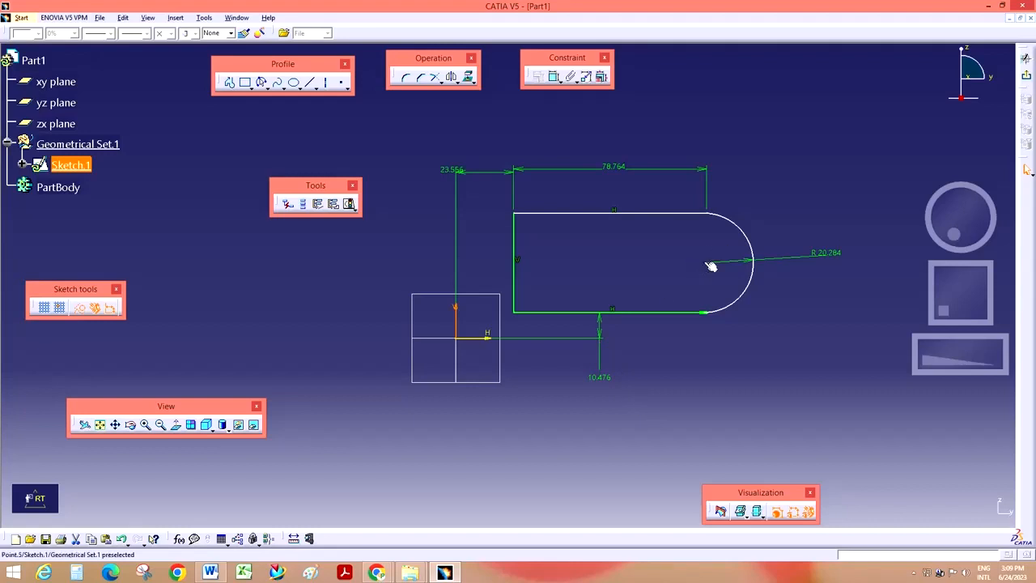
click(554, 76)
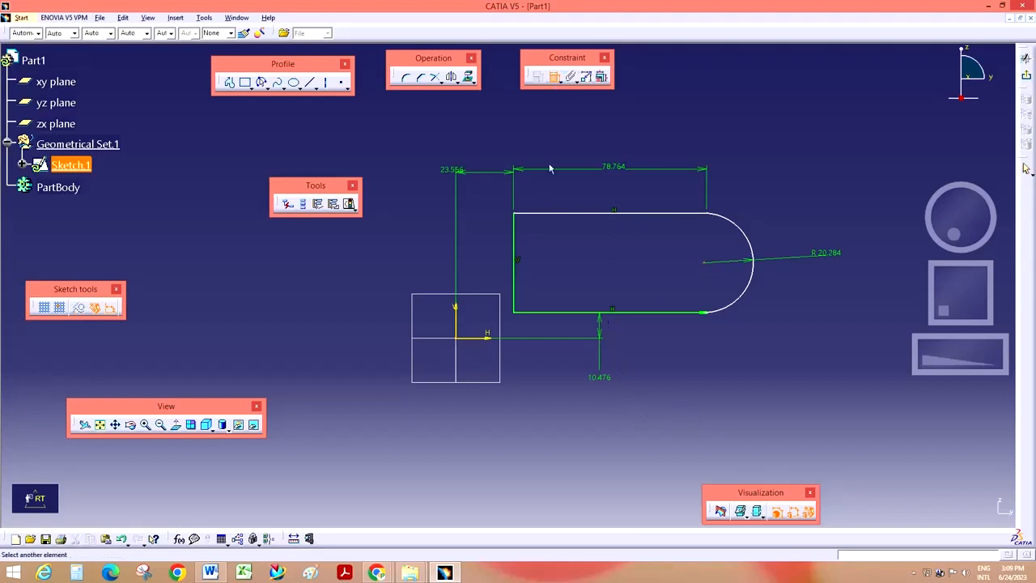
click(456, 323)
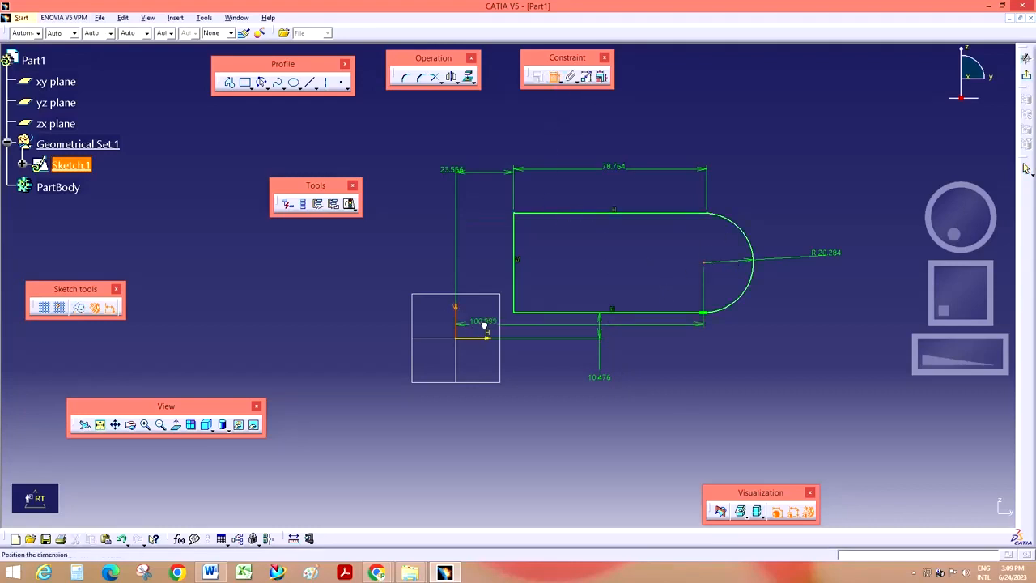
click(571, 422)
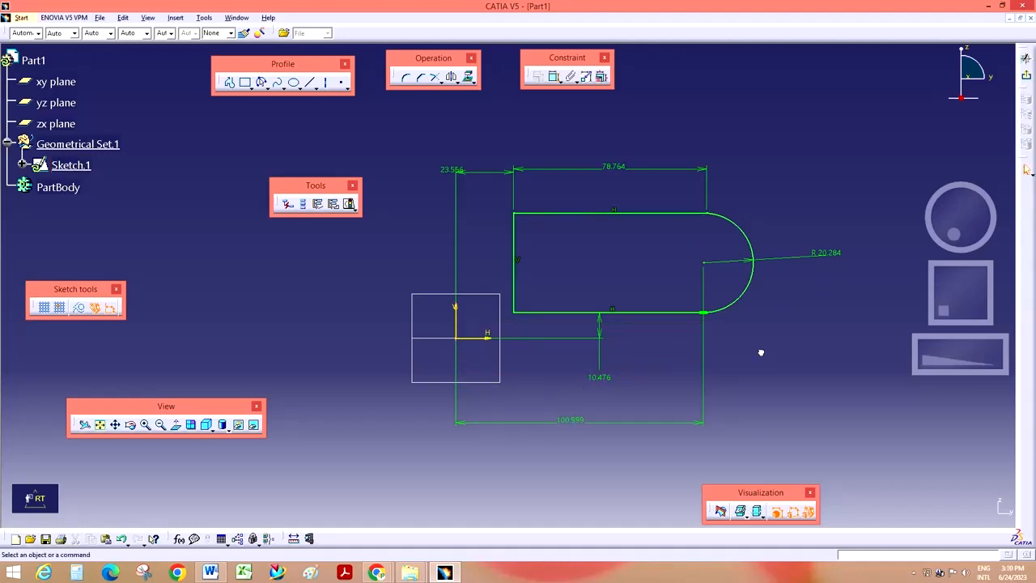
- Check the dimensioned sketch's solving status again and close the status window
drag(944, 352, 951, 351)
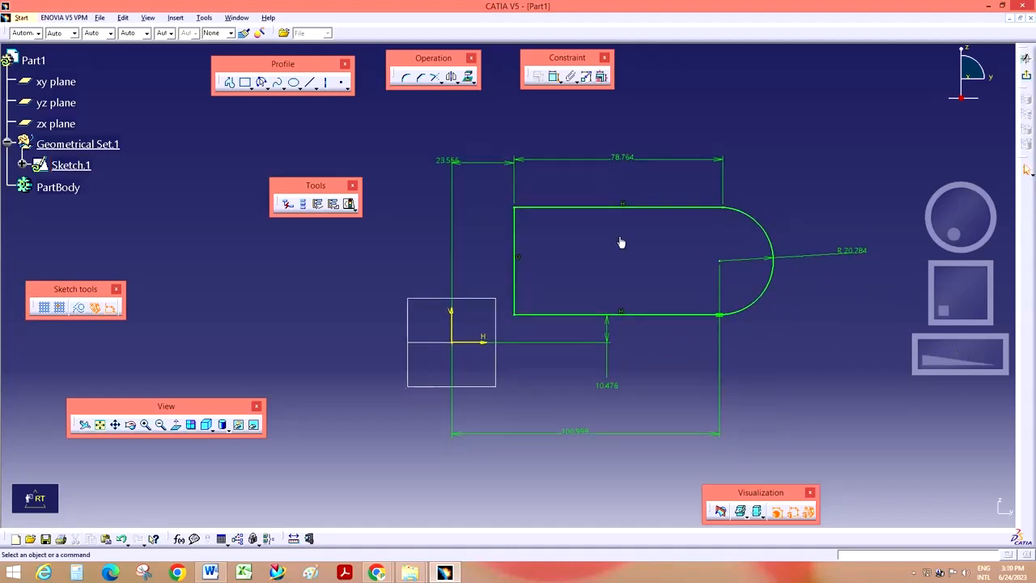
click(350, 205)
drag(488, 135, 442, 136)
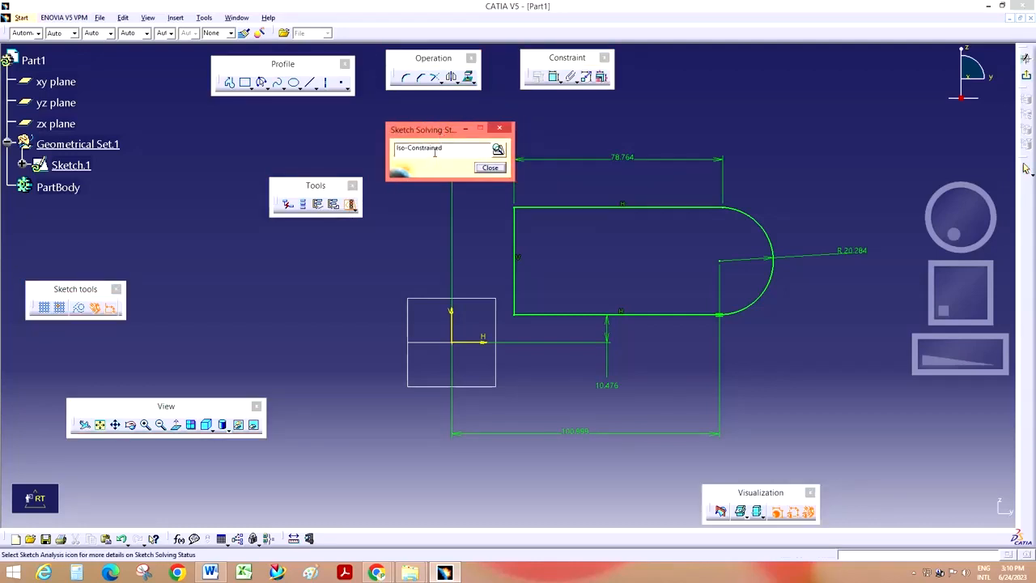
click(490, 168)
- Add a redundant length dimension to the profile's left edge and check the sketch's solving status
click(554, 76)
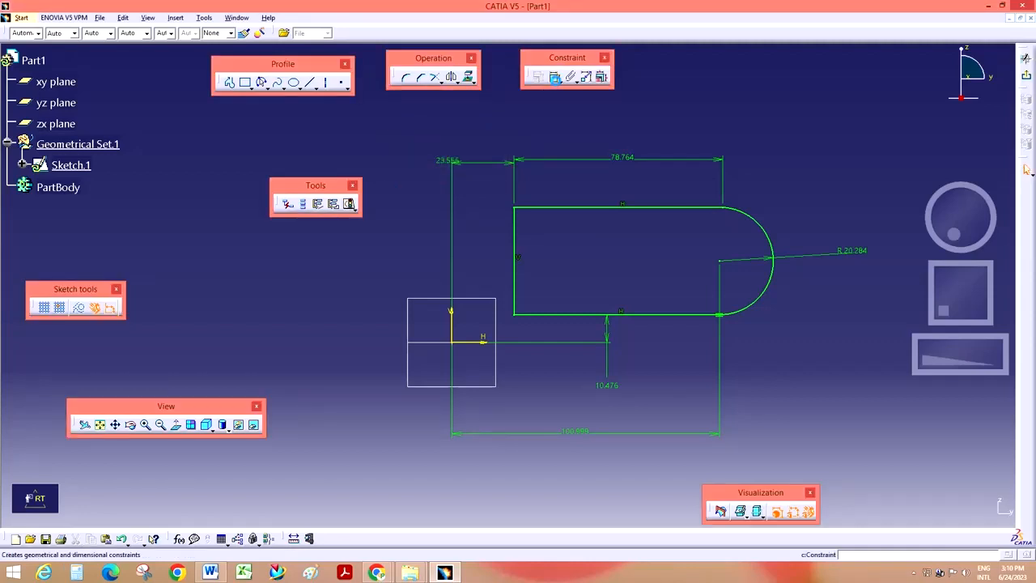
click(514, 241)
click(492, 242)
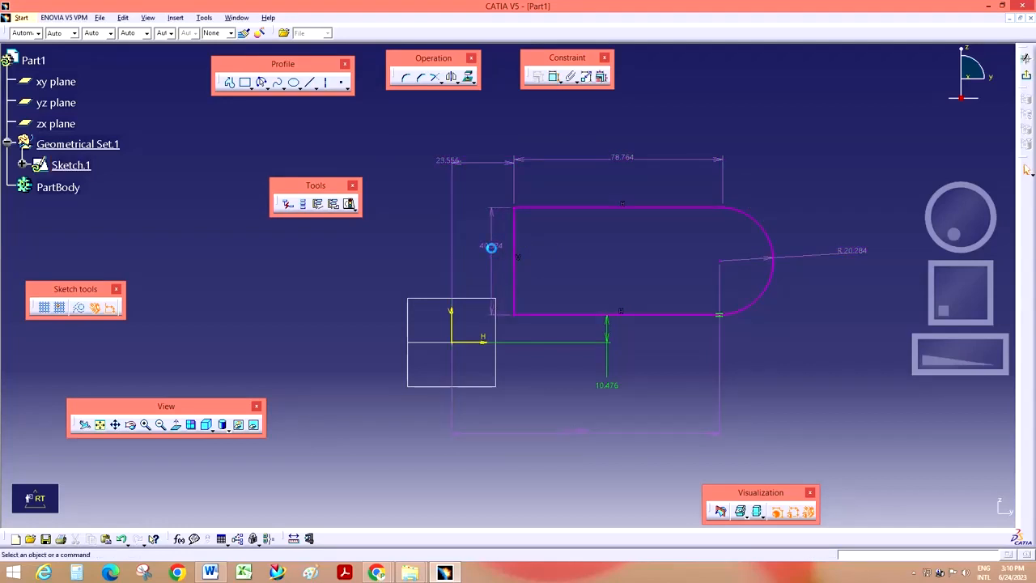
click(351, 204)
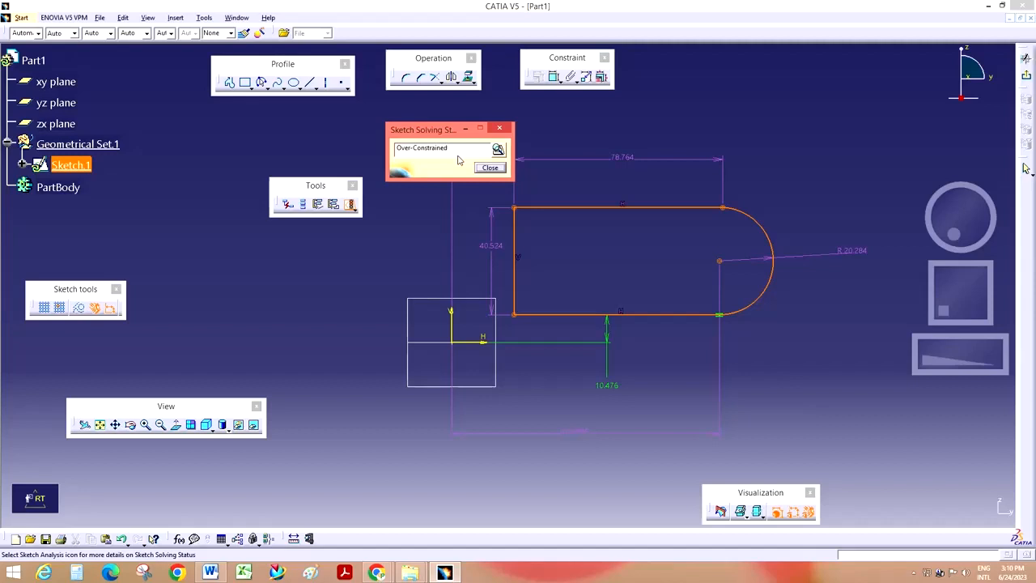
click(499, 128)
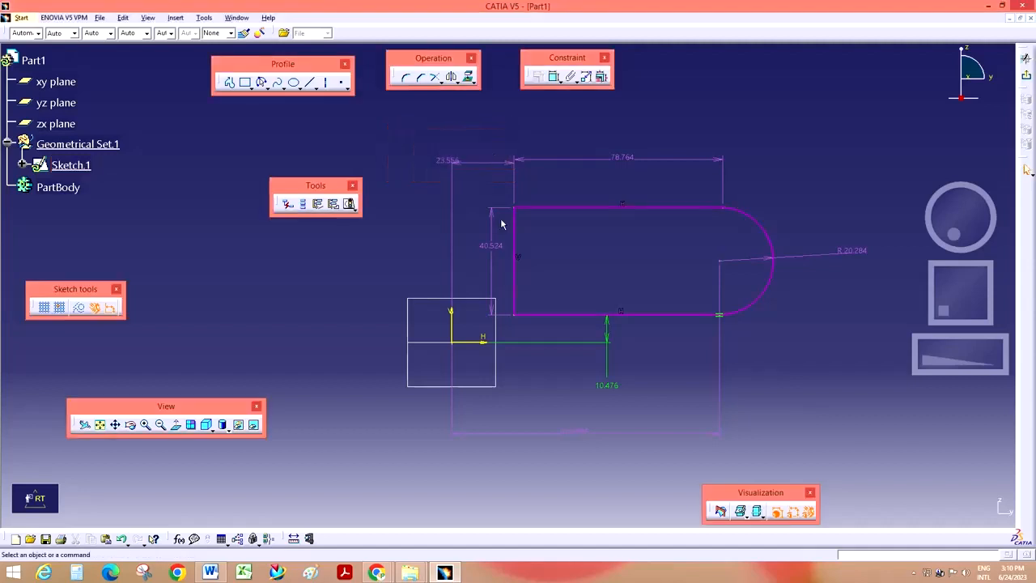
- Delete the redundant length dimension on the profile's left edge
click(490, 245)
key(Delete)
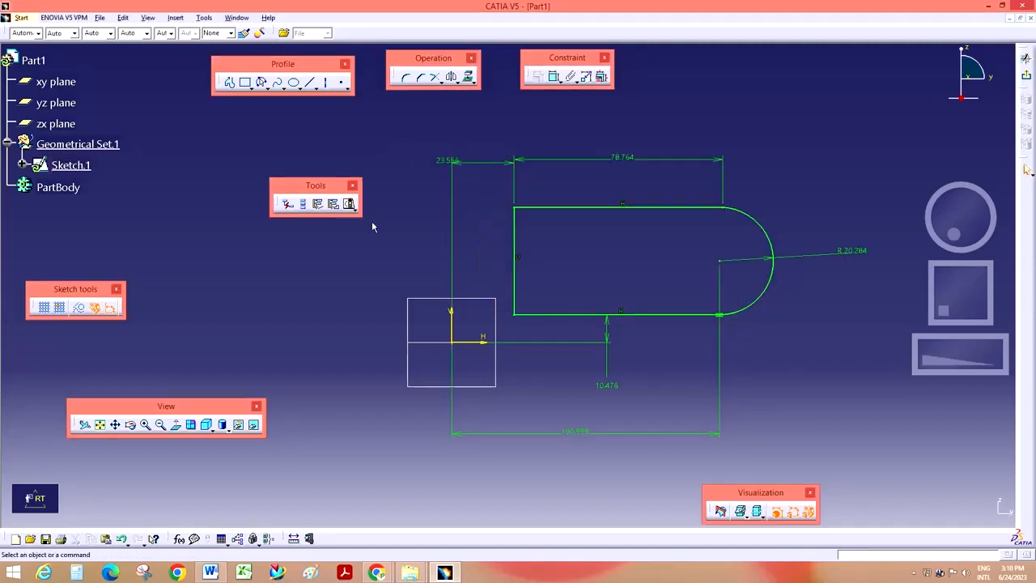
- Run Sketch Analysis on the closed profile, highlight the implicit profile in the Geometry results and close the analysis
click(354, 209)
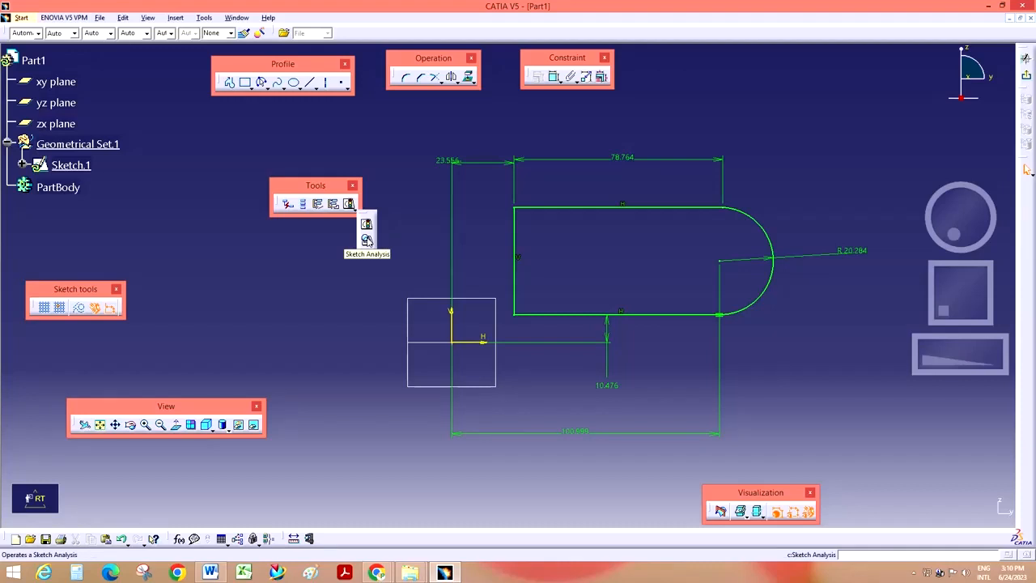
click(366, 240)
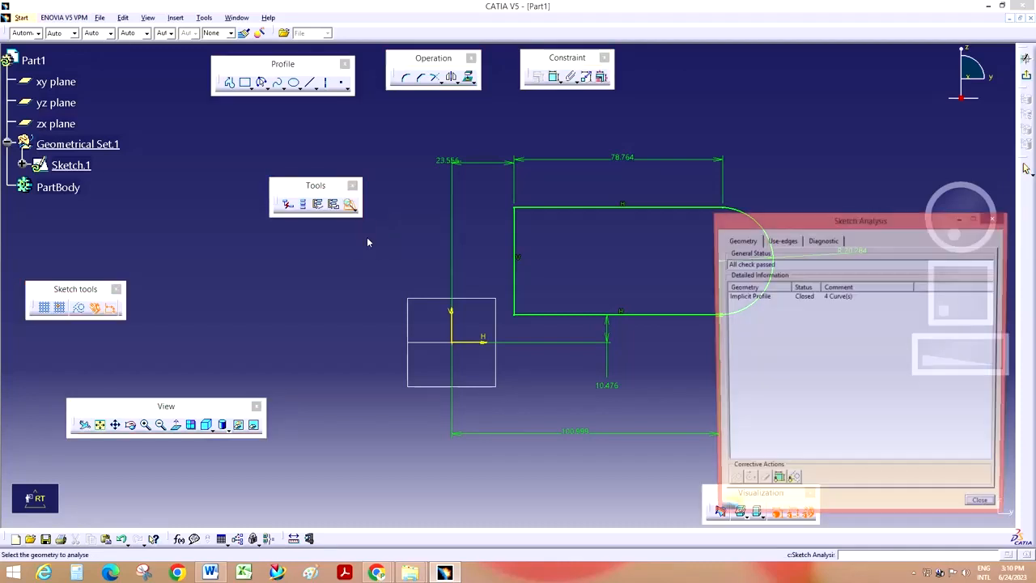
drag(816, 220, 801, 205)
click(732, 281)
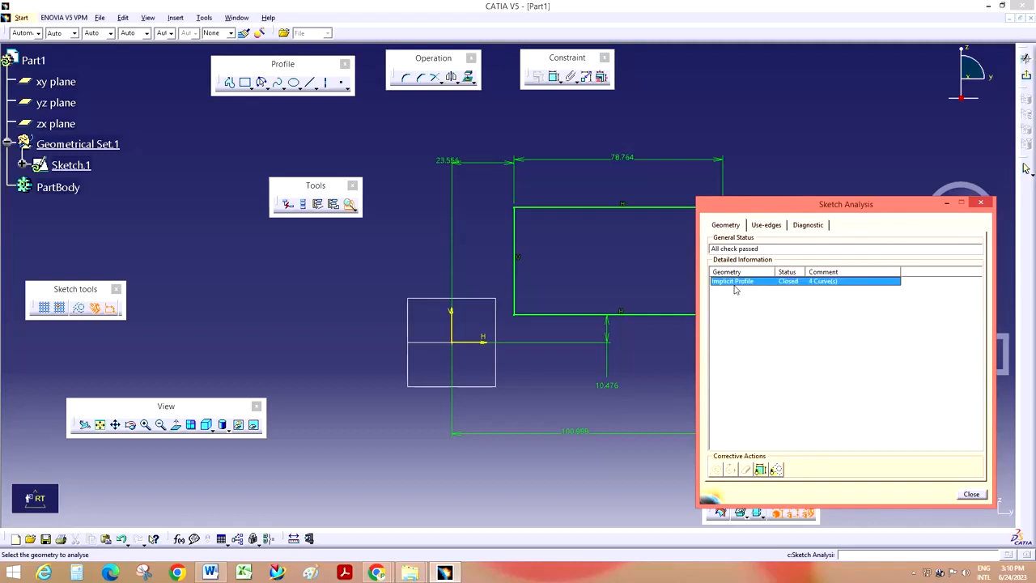
click(971, 494)
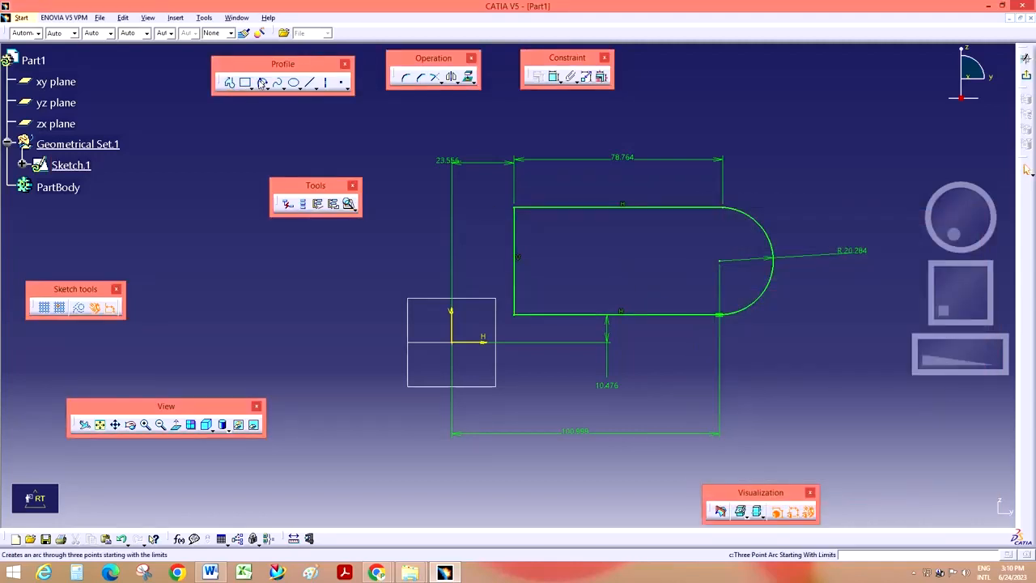
- Draw a vertical line about 18.7 mm long on top of the profile's left edge
click(230, 81)
click(514, 231)
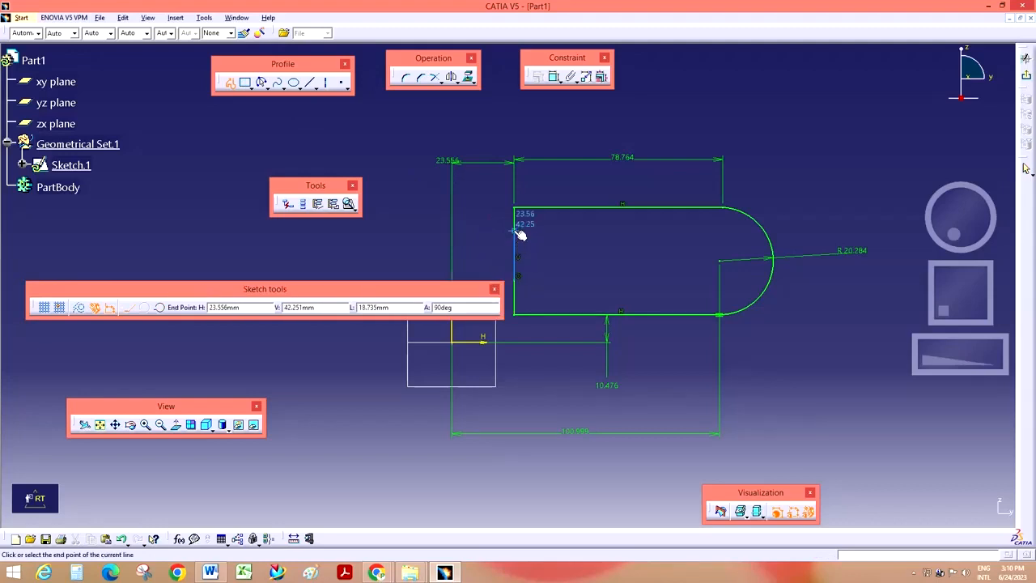
key(Escape)
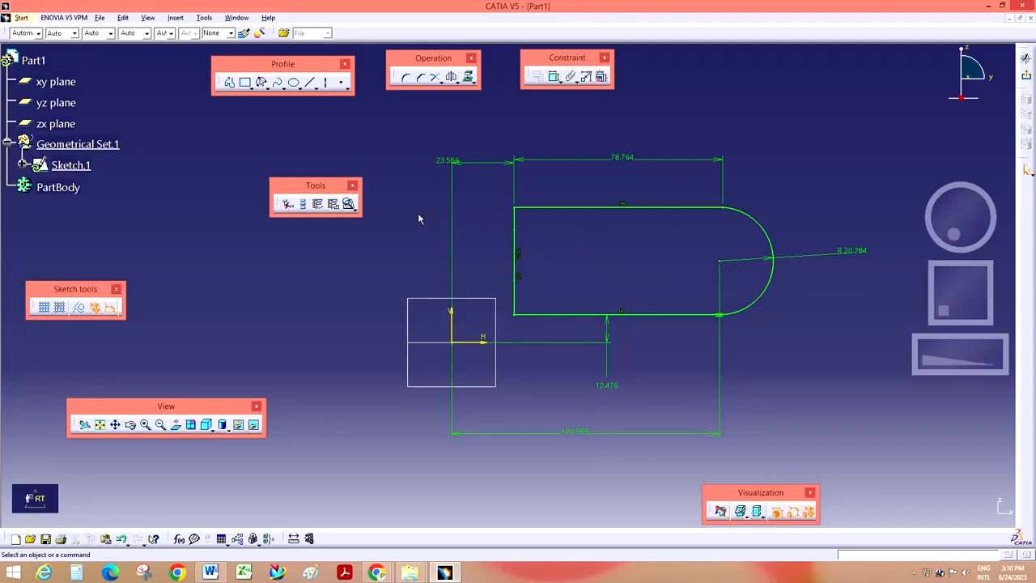
- Run Sketch Analysis again, delete the isolated line with the corrective action and close the analysis
click(349, 204)
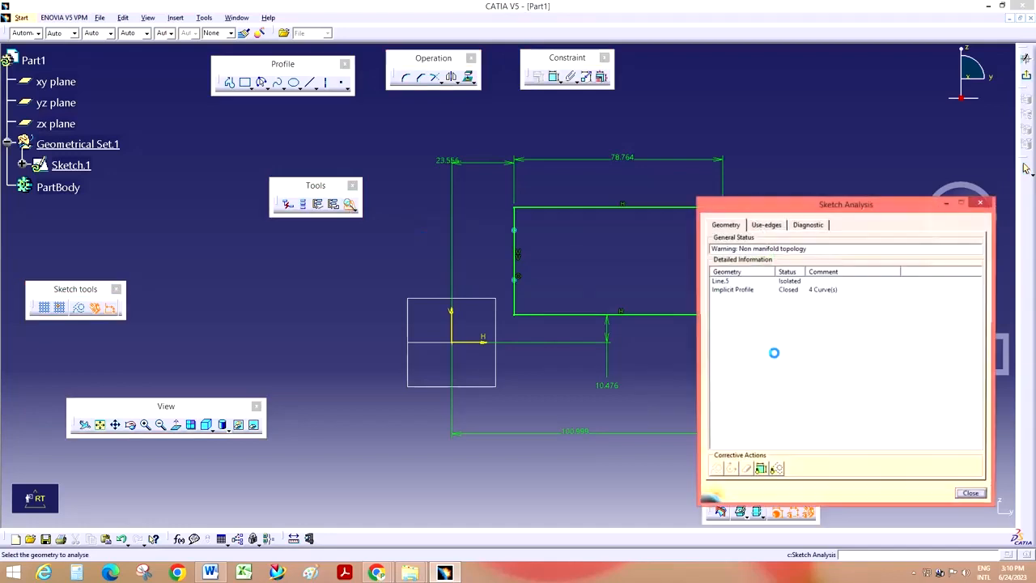
click(790, 281)
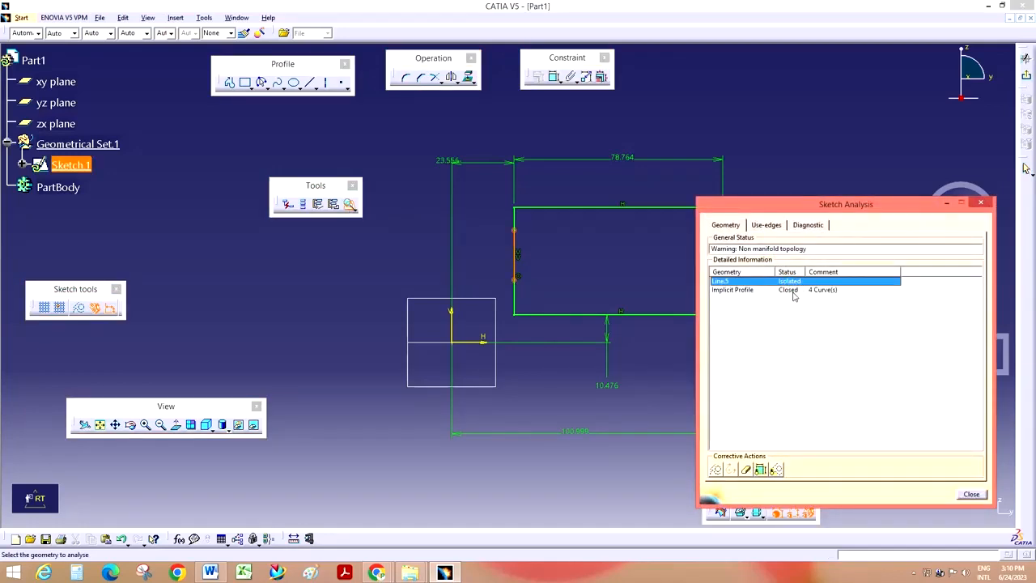
click(791, 290)
click(790, 281)
click(746, 471)
click(970, 494)
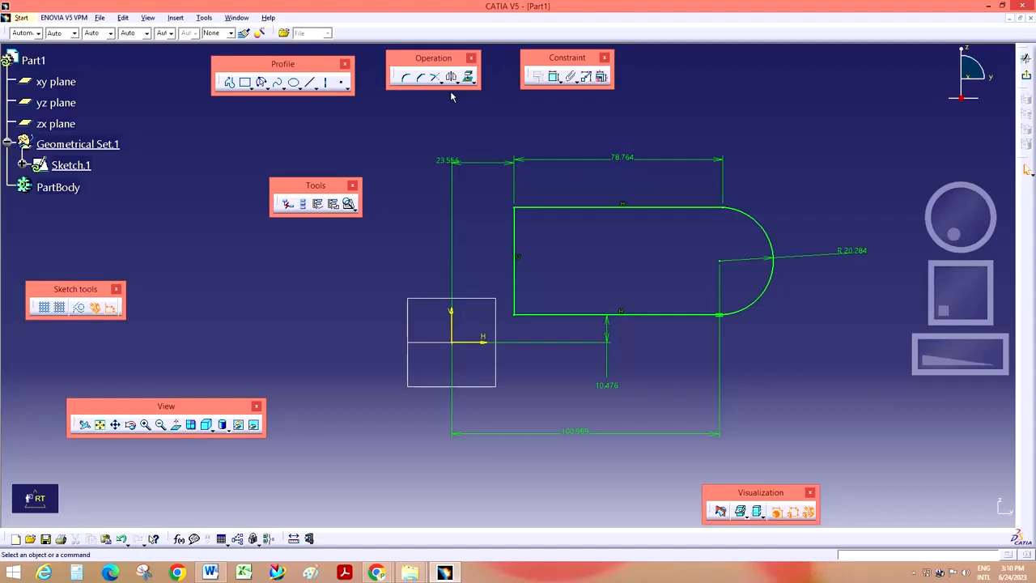
- Delete the profile's left edge and inspect the opened implicit profile with Sketch Analysis
click(353, 208)
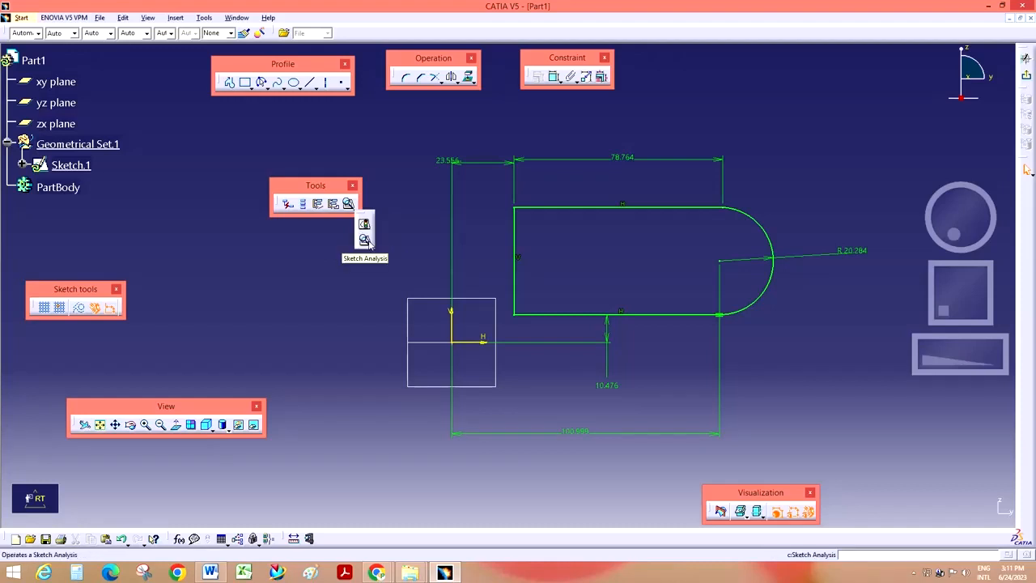
click(514, 240)
key(Delete)
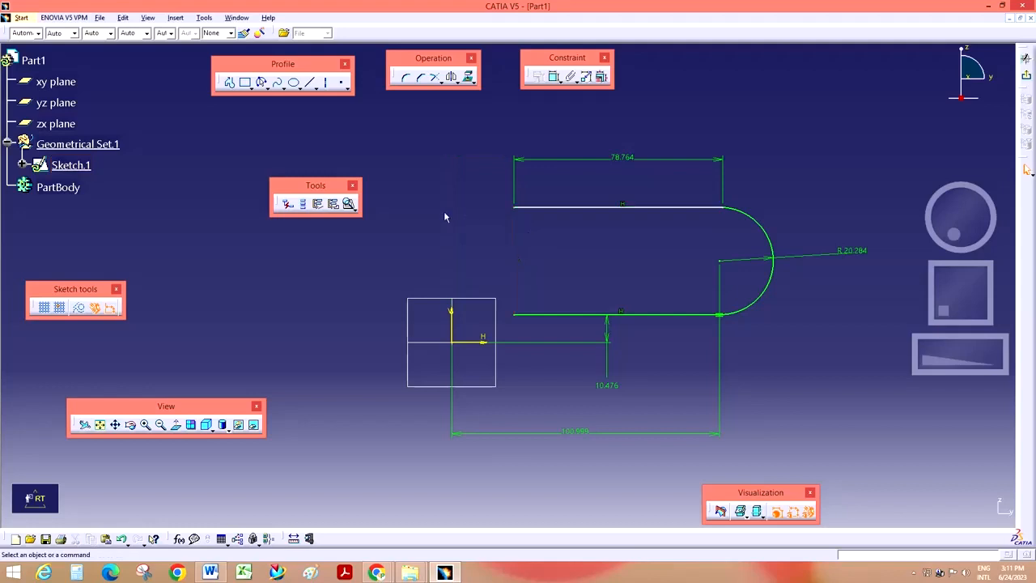
click(353, 204)
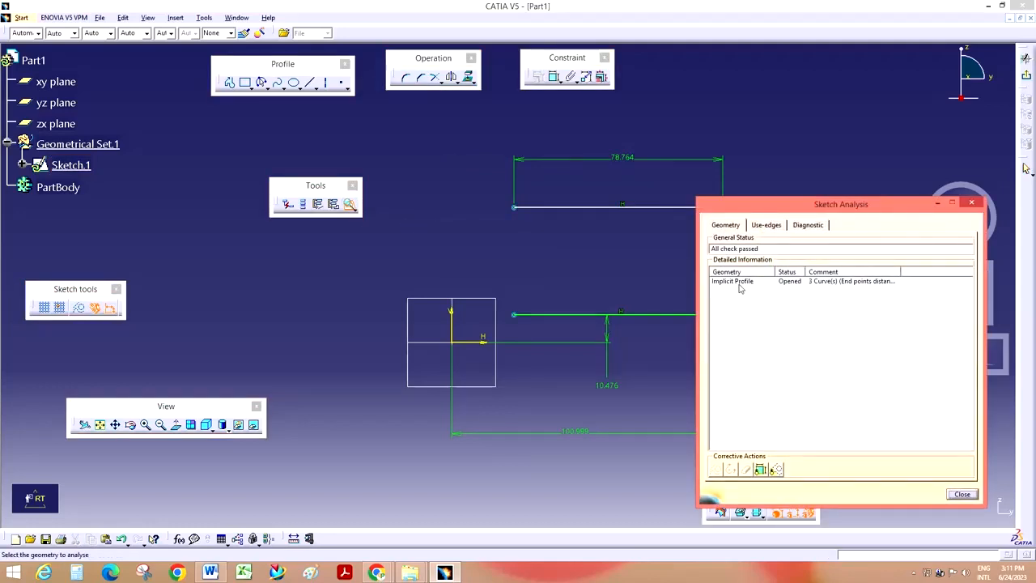
click(736, 281)
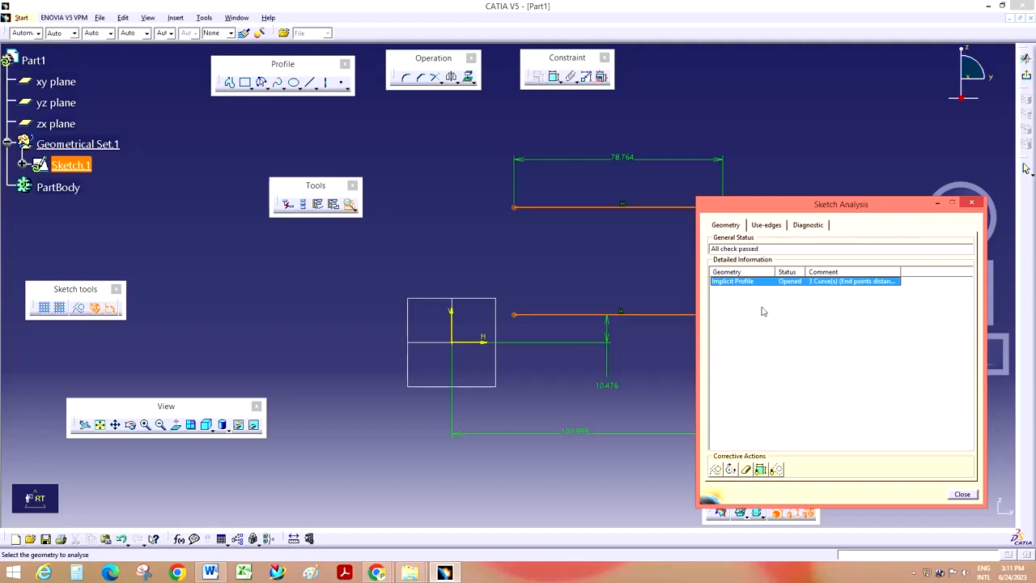
click(962, 493)
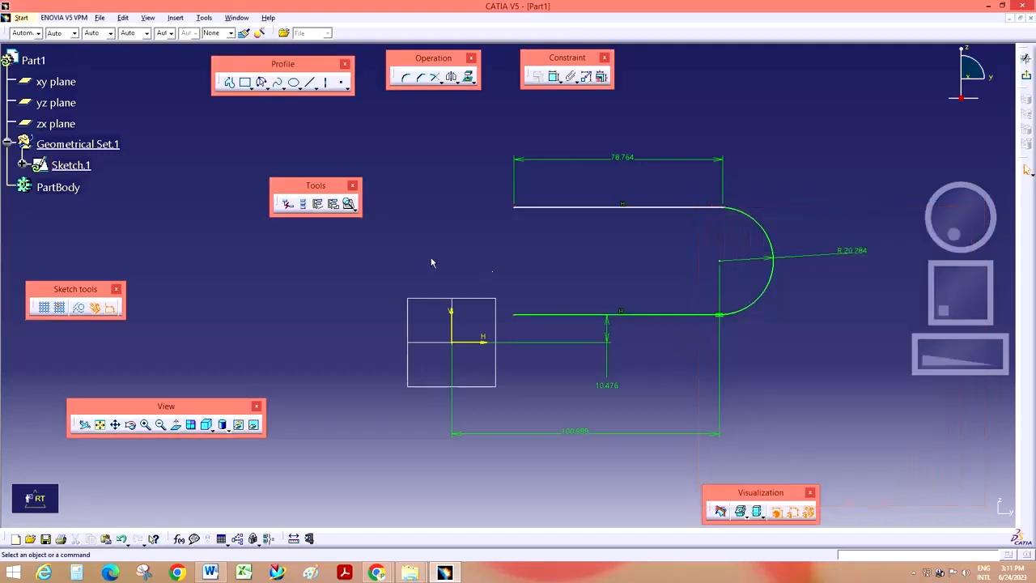
click(353, 208)
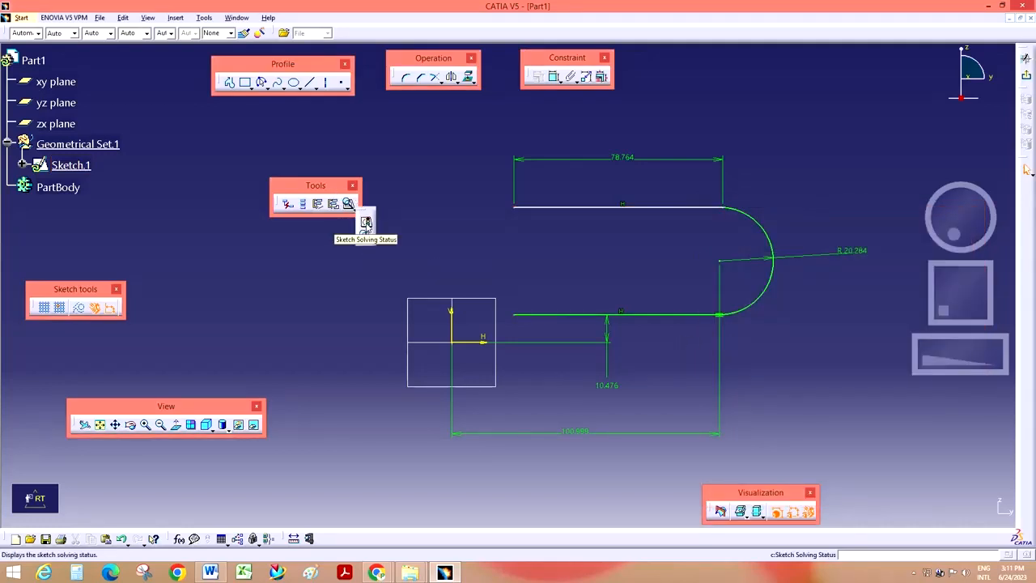
click(912, 572)
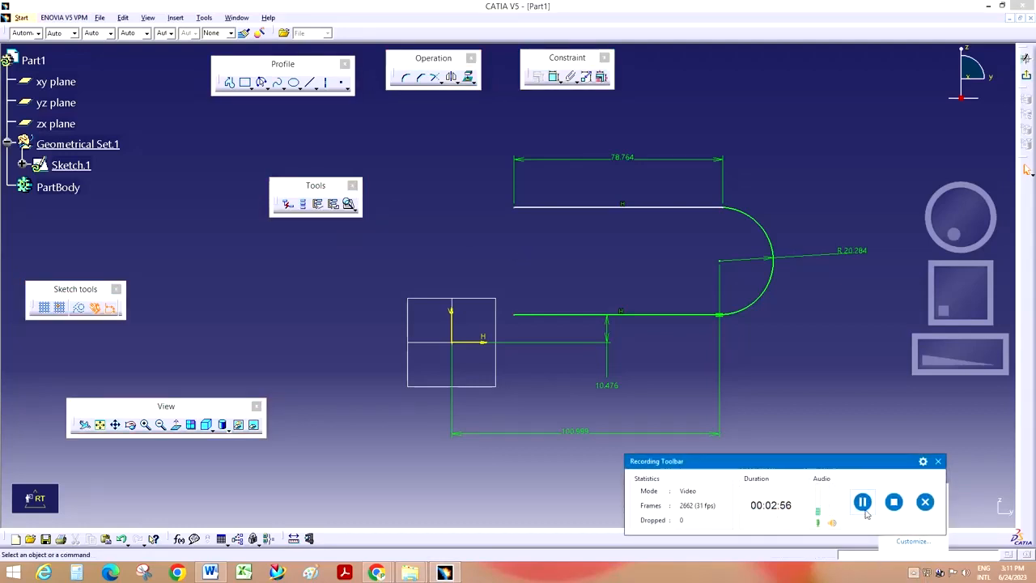
click(894, 503)
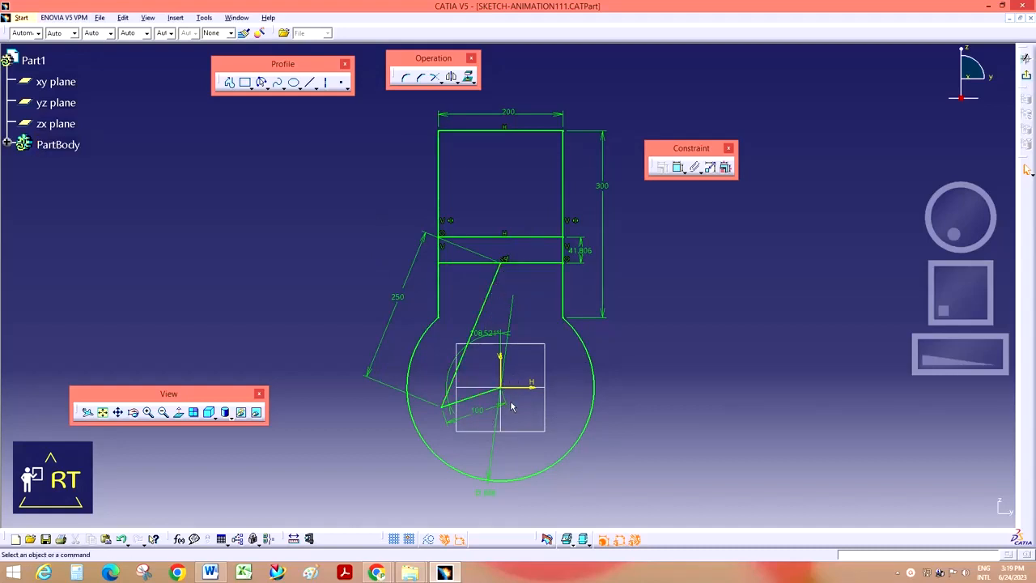
- Animate the crank's angle constraint from 360 to 0 degrees in 1000 steps
click(710, 168)
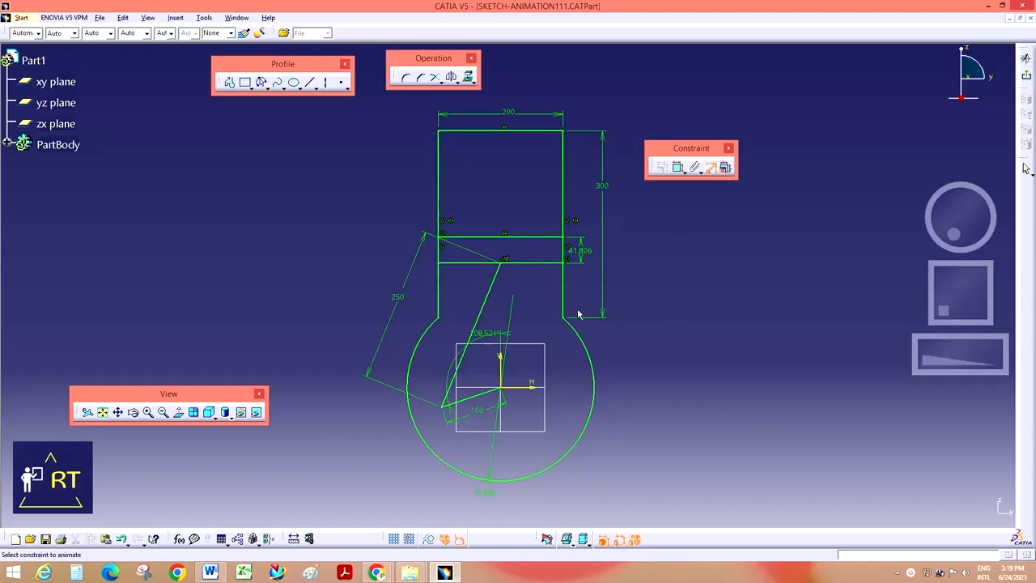
click(494, 334)
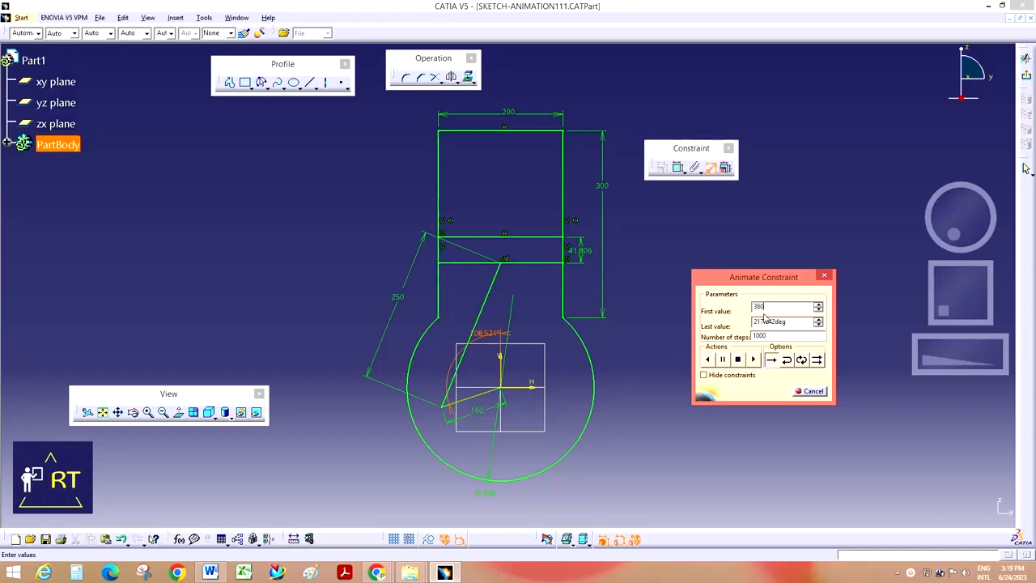
click(770, 322)
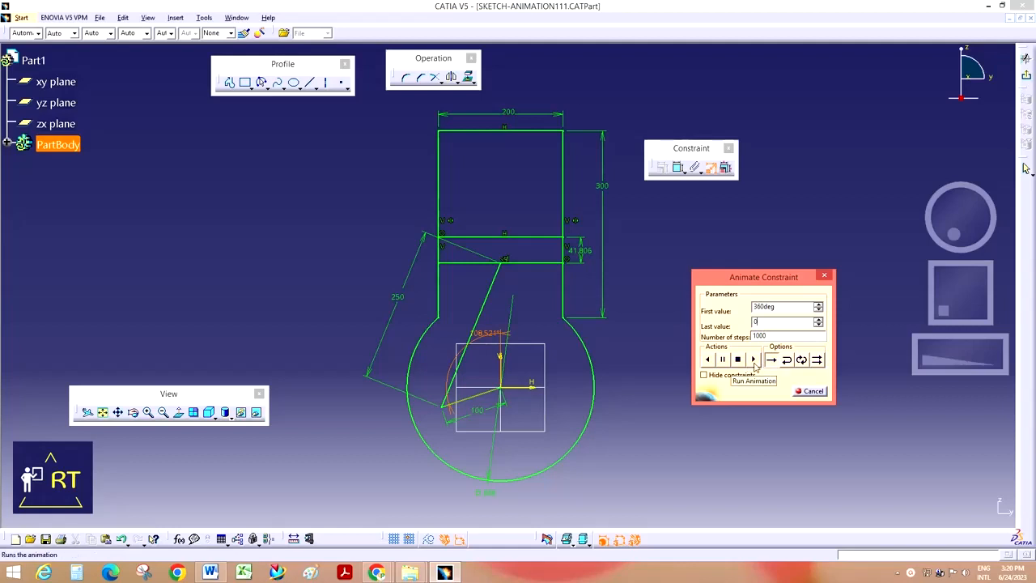
click(754, 363)
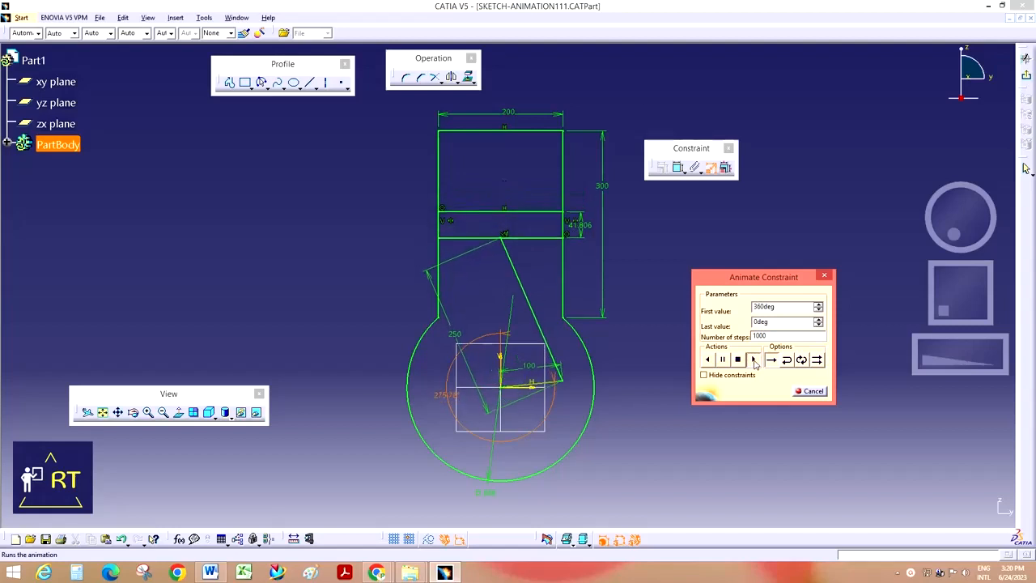
- Hide the constraints during the animation and set it to play repeatedly
click(706, 376)
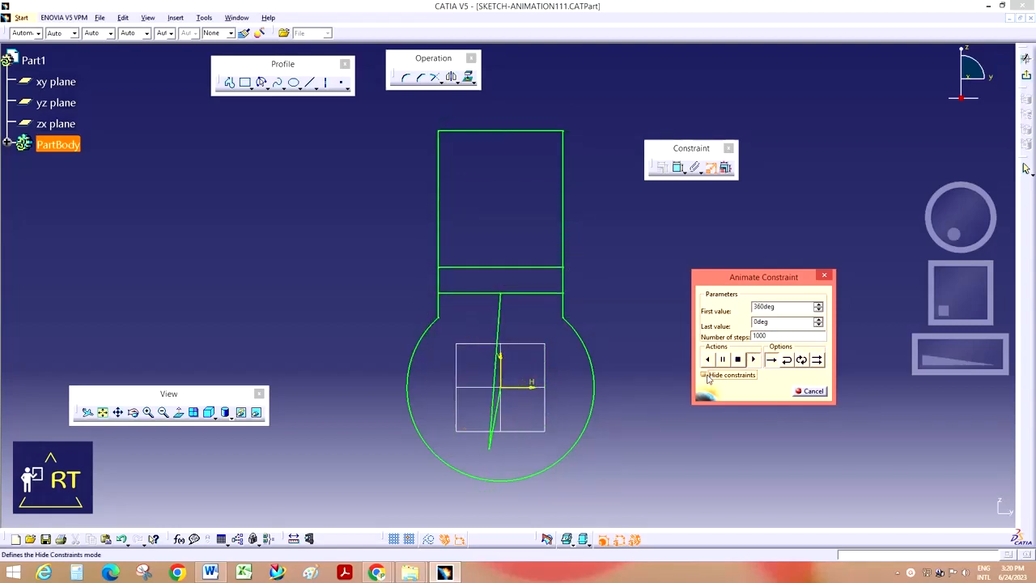
click(801, 360)
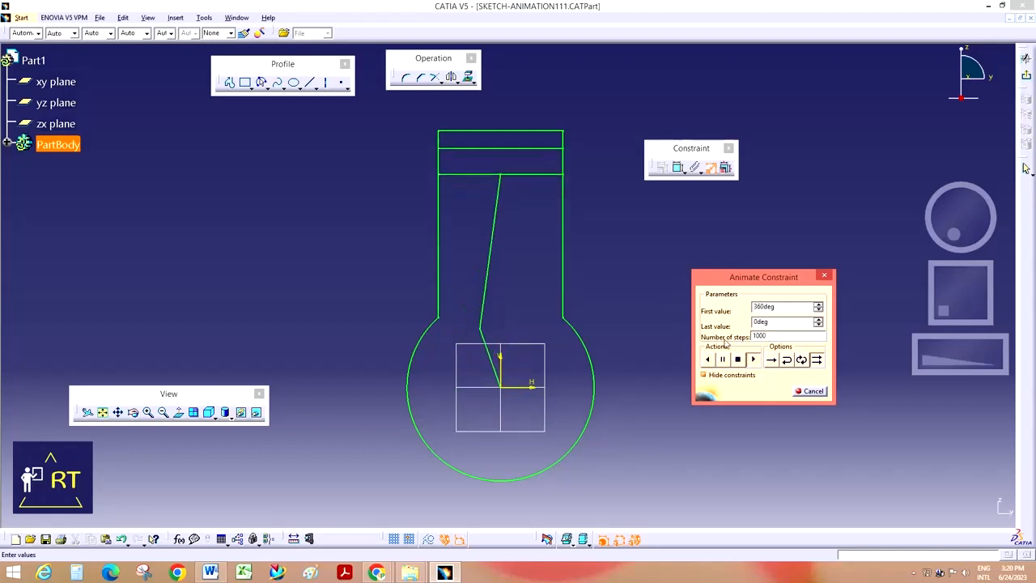
- Compare animation speeds by rerunning it with 100, 10, 100 and finally 1000 steps
key(BackSpace)
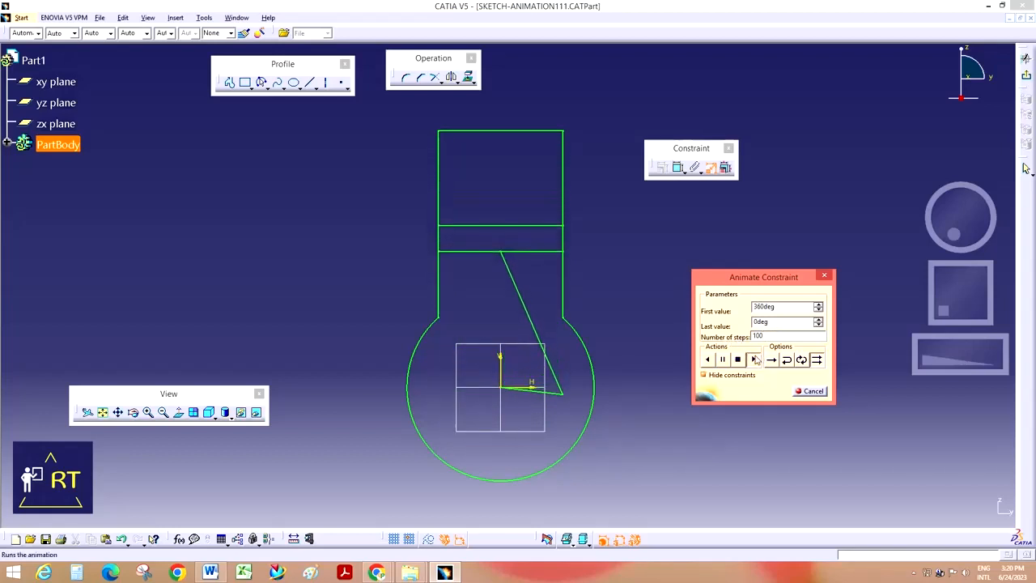
click(751, 359)
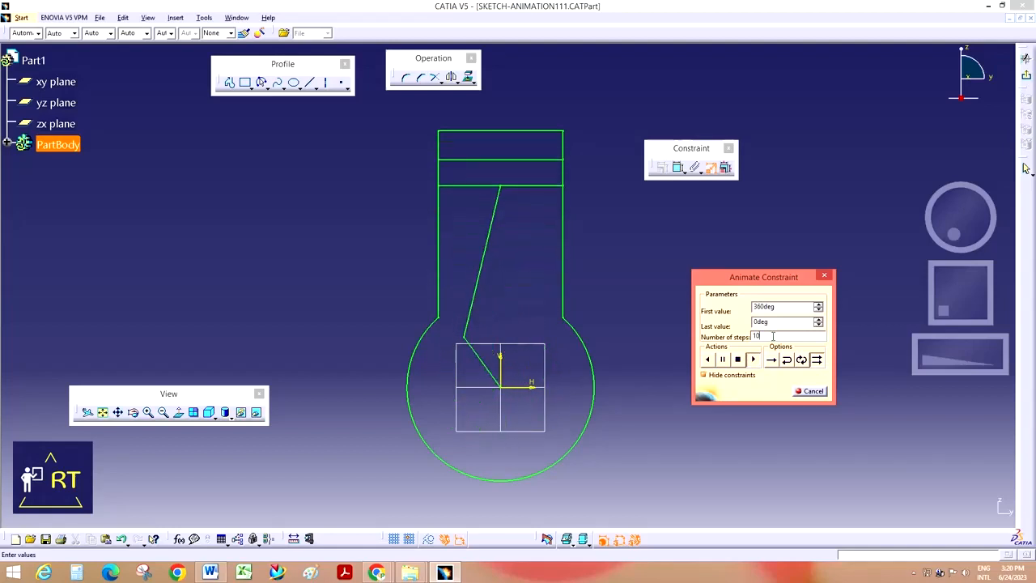
click(753, 360)
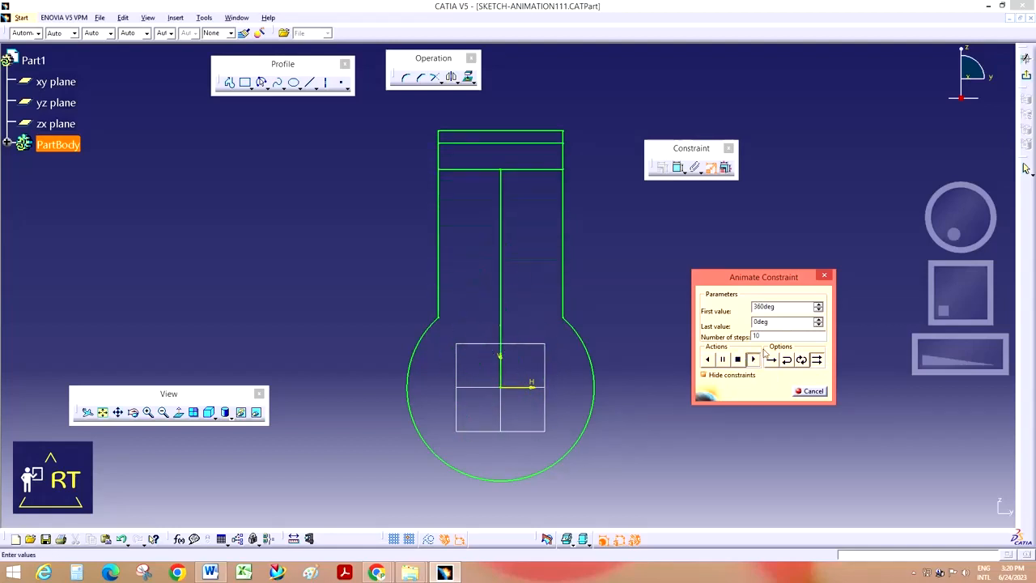
text(0)
click(753, 360)
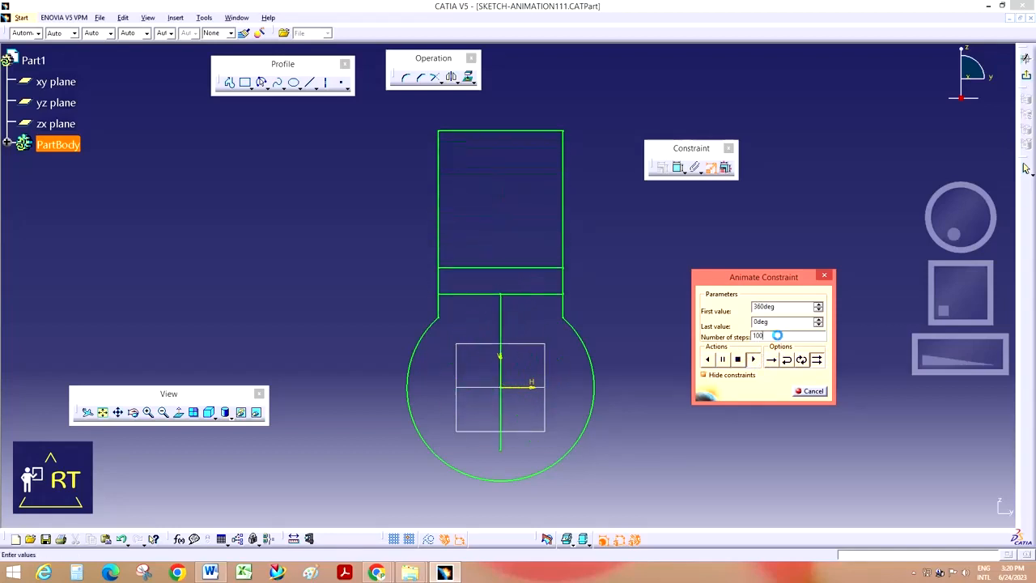
text(0)
click(754, 360)
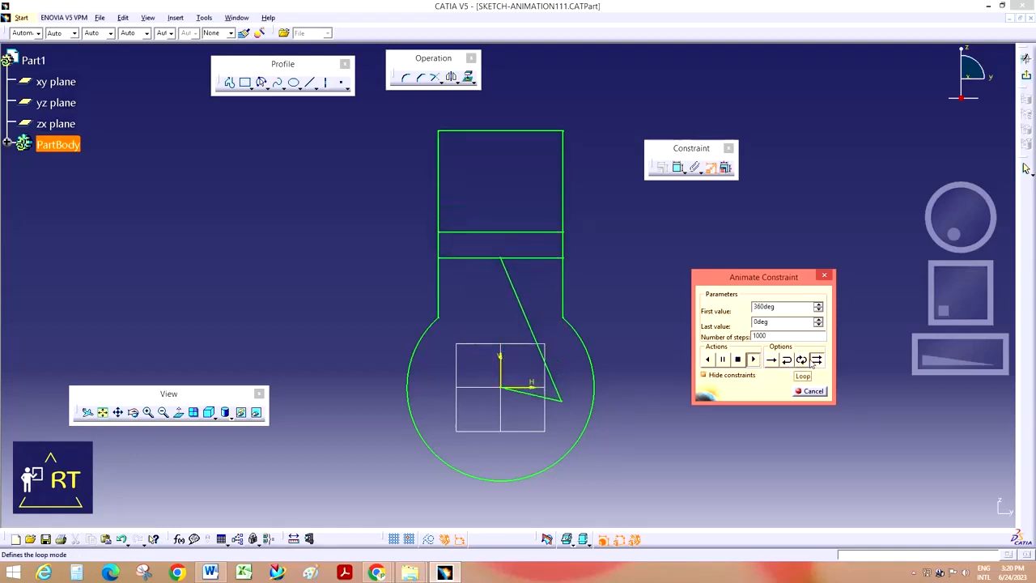
- Show the constraints on the running animation and hide them again
click(723, 377)
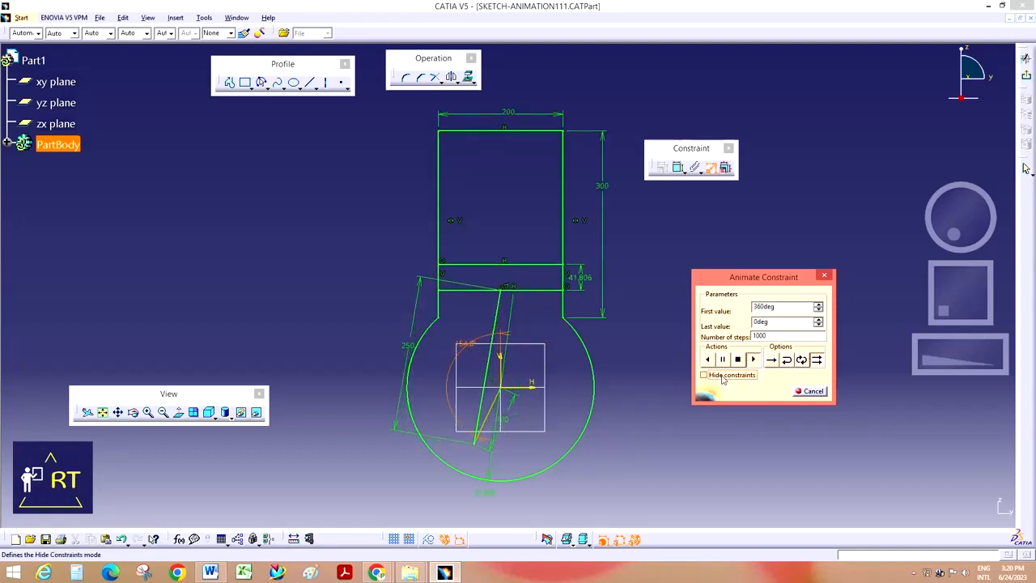
click(723, 377)
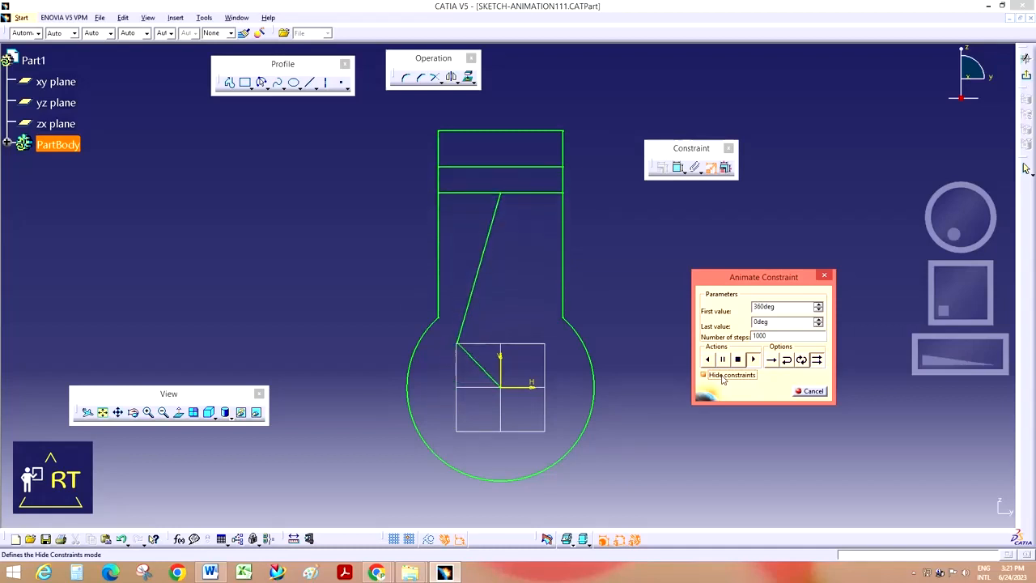